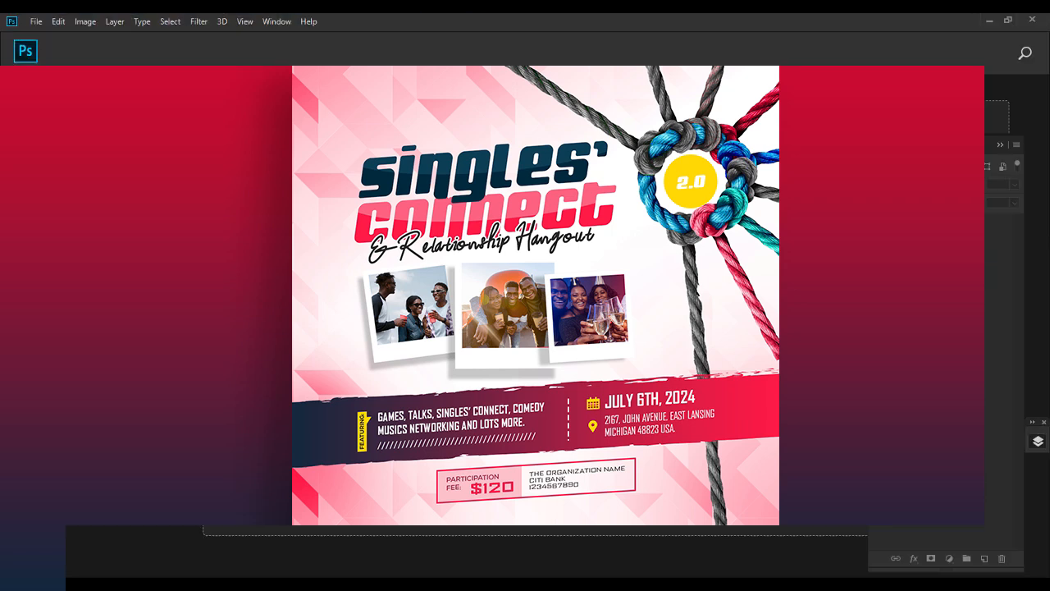
Open the New Document dialog with the 1080 × 1080 px, 300 ppi preset.
{"action": "left_click", "coordinate": [65, 172]}
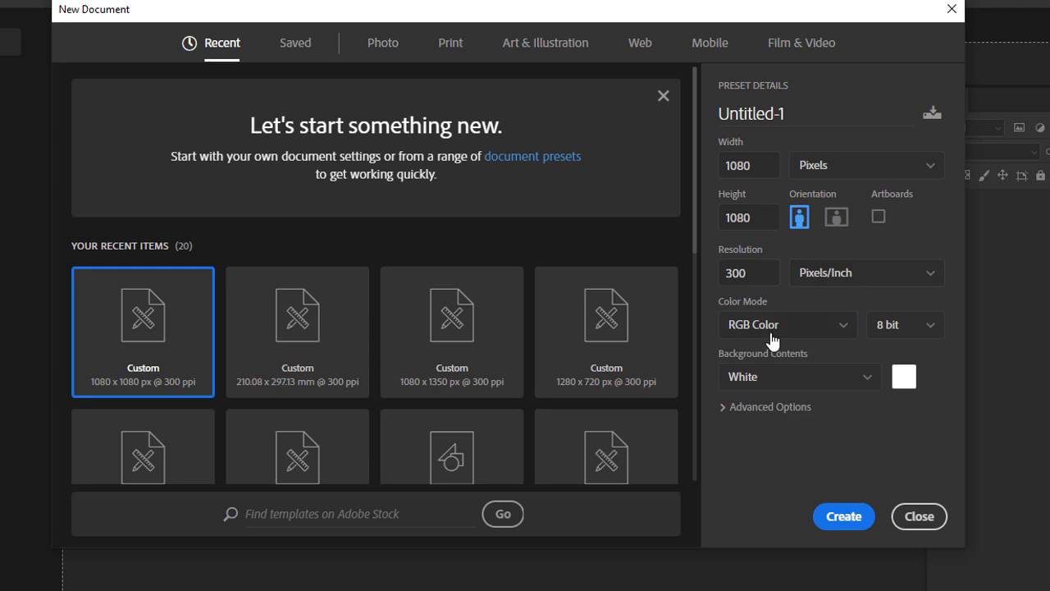
Create the 1080 × 1080 px Untitled-1 document and drop pallets.png onto its canvas.
{"action": "left_click", "coordinate": [844, 514]}
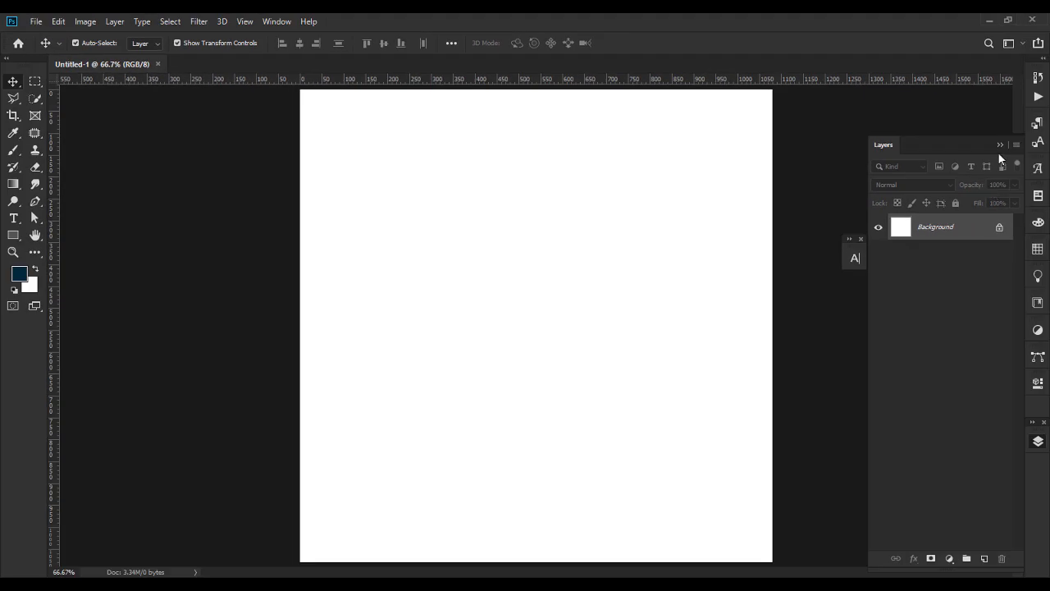
{"action": "left_click", "coordinate": [1000, 145]}
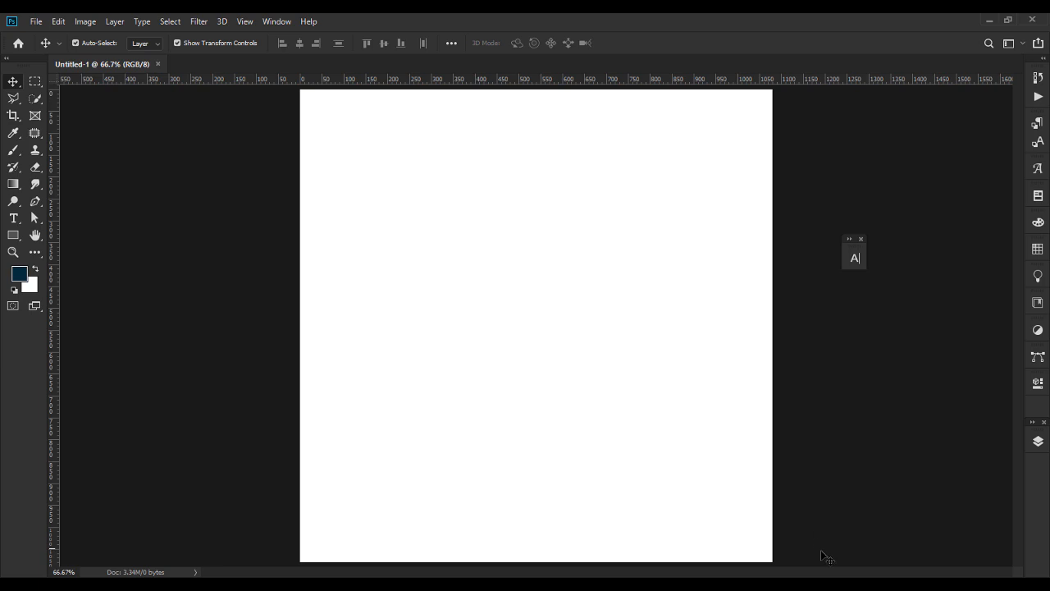
{"action": "key", "text": "alt+Tab"}
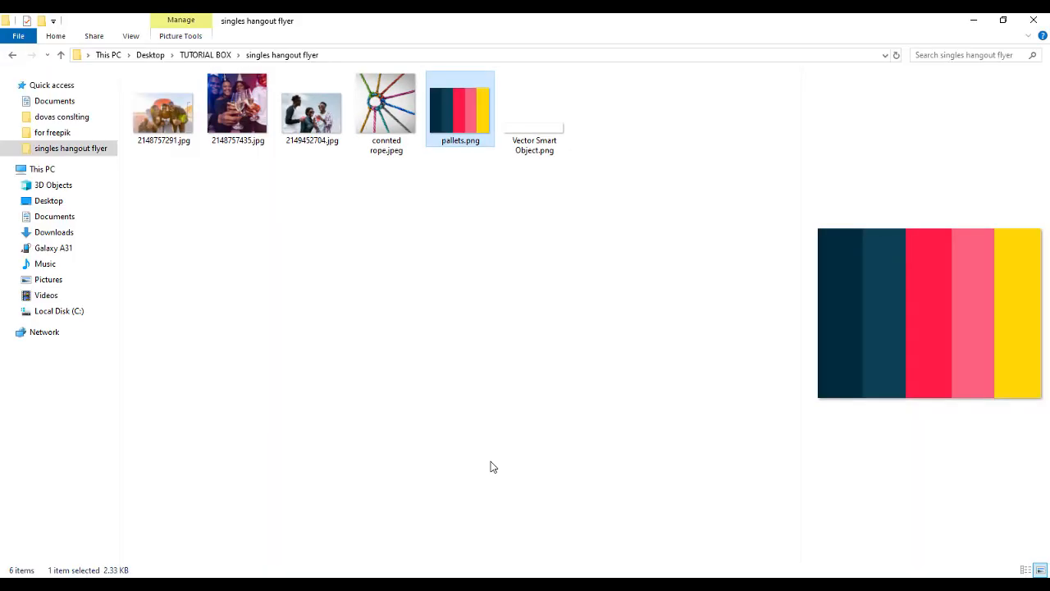
{"action": "left_click_drag", "start_coordinate": [451, 143], "coordinate": [617, 429]}
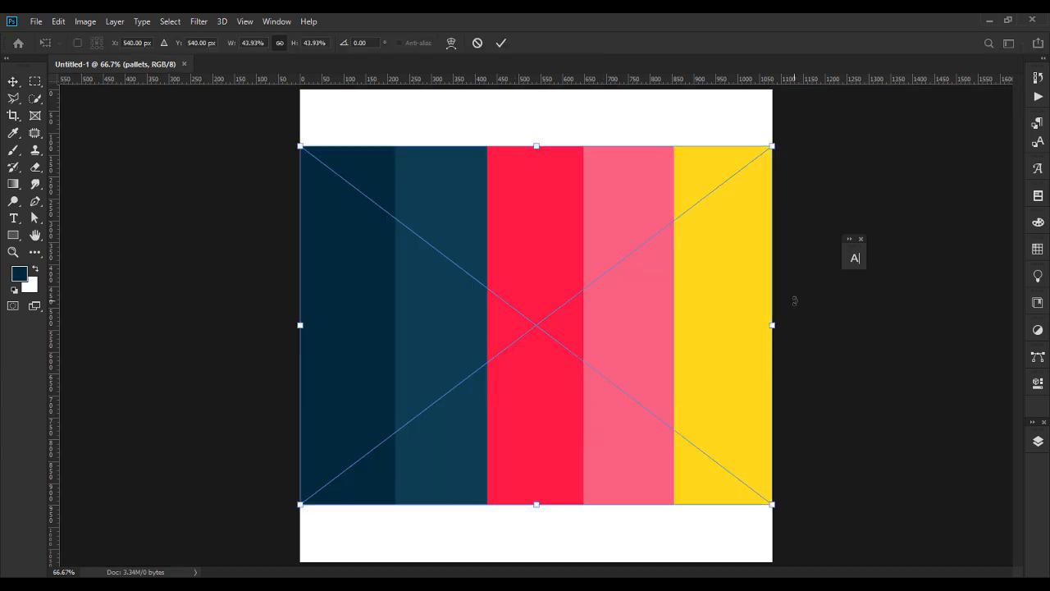
Scale pallets.png down, commit it, and position it near the top of the canvas.
{"action": "left_click_drag", "start_coordinate": [771, 325], "coordinate": [532, 293]}
{"action": "key", "text": "Return"}
{"action": "left_click_drag", "start_coordinate": [452, 298], "coordinate": [585, 189]}
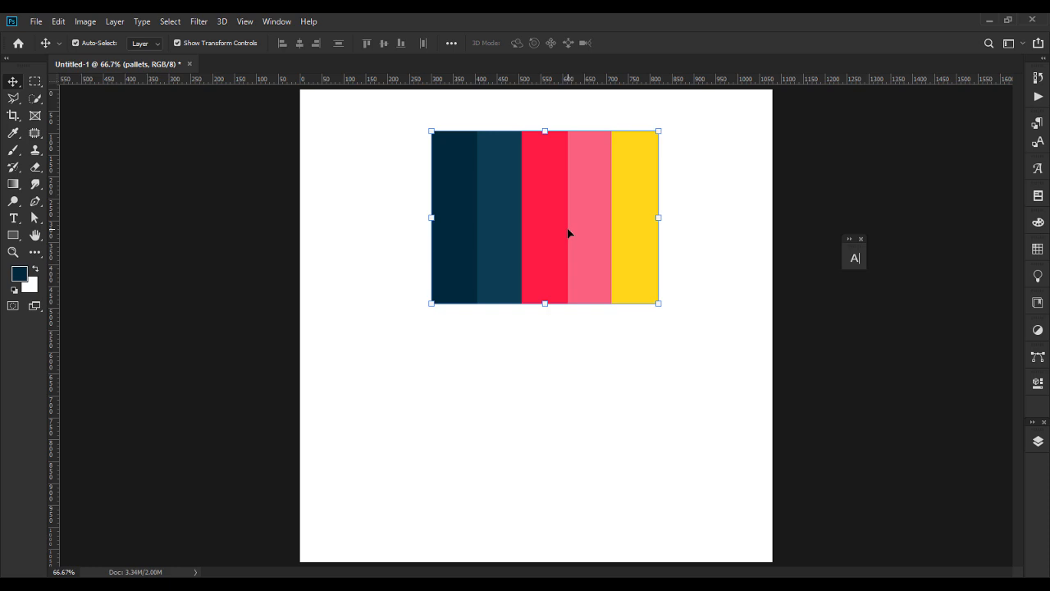
{"action": "left_click", "coordinate": [1037, 441]}
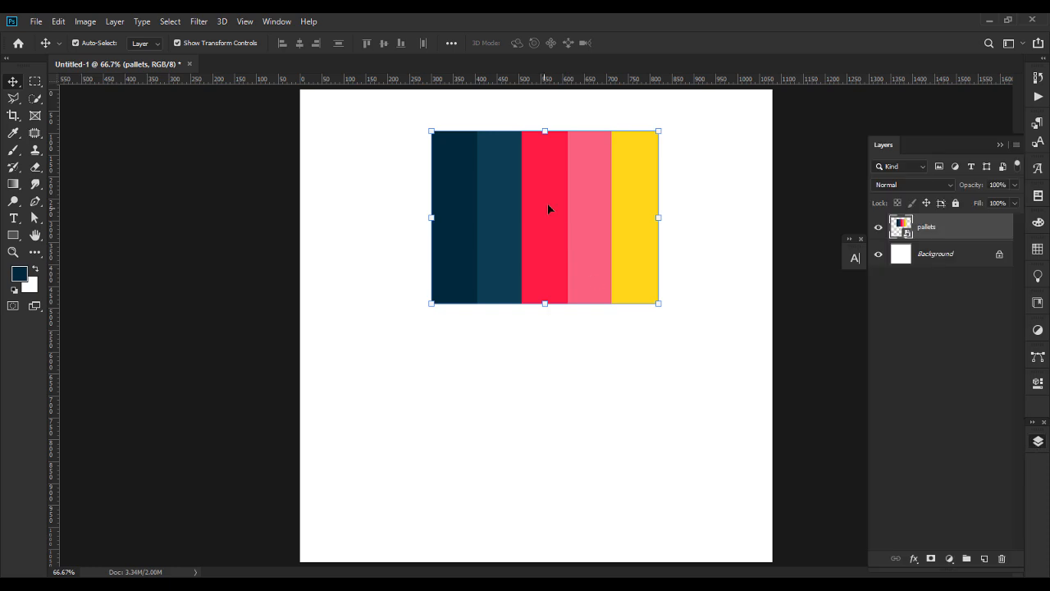
{"action": "left_click_drag", "start_coordinate": [645, 215], "coordinate": [573, 226]}
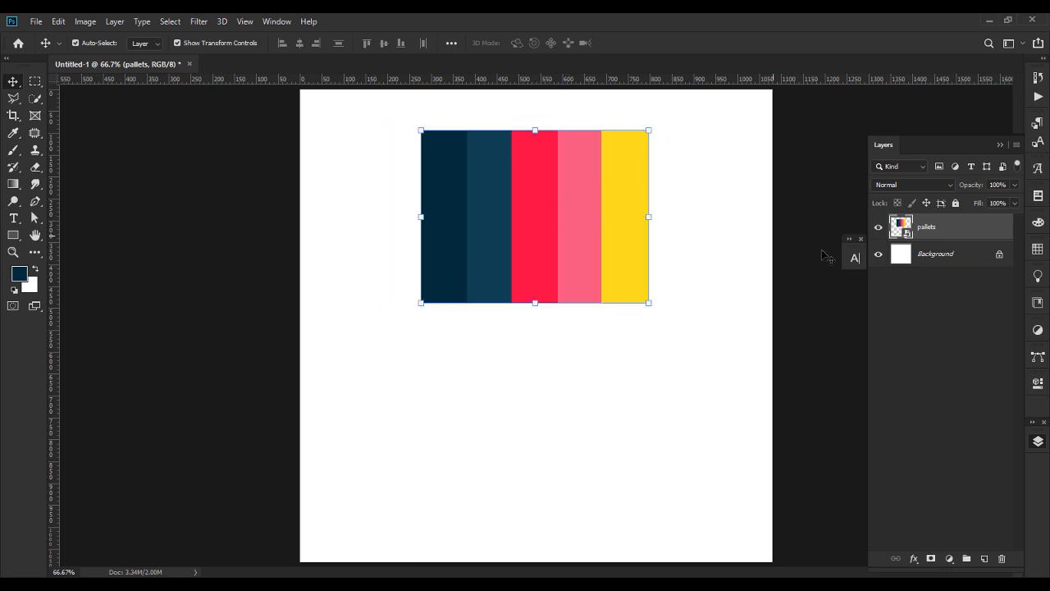
{"action": "left_click", "coordinate": [943, 256]}
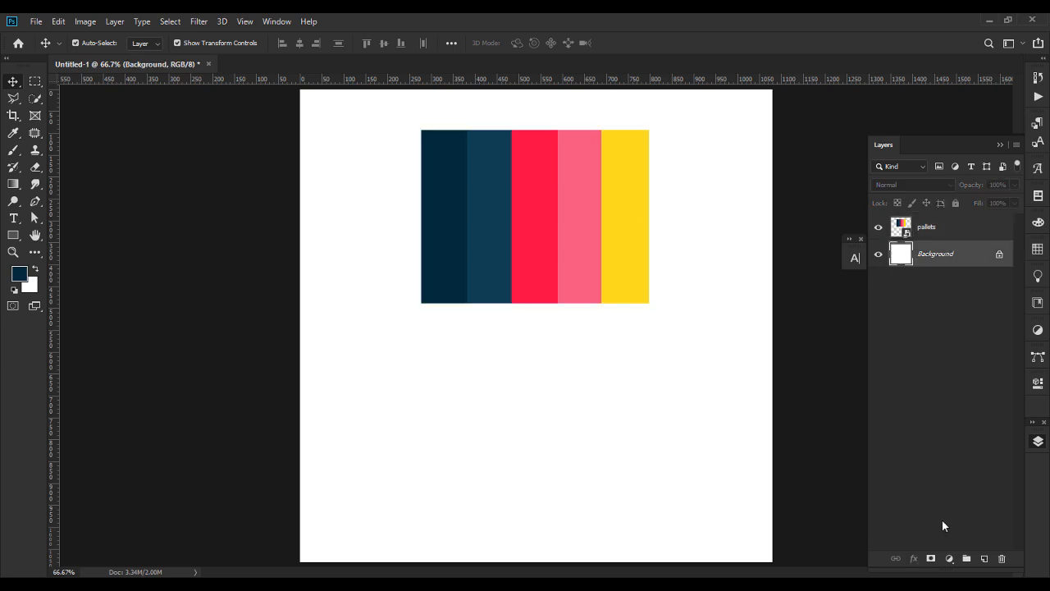
Add a Solid Color fill layer sampled from the palette's red and hide the pallets layer.
{"action": "left_click", "coordinate": [949, 558]}
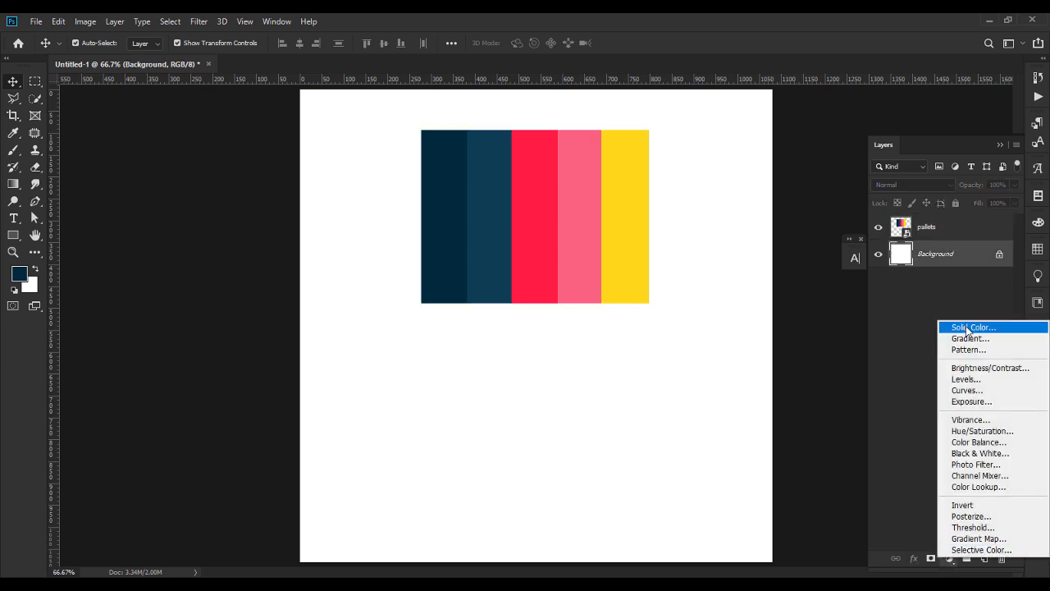
{"action": "left_click", "coordinate": [968, 326]}
{"action": "left_click", "coordinate": [528, 238]}
{"action": "key", "text": "Return"}
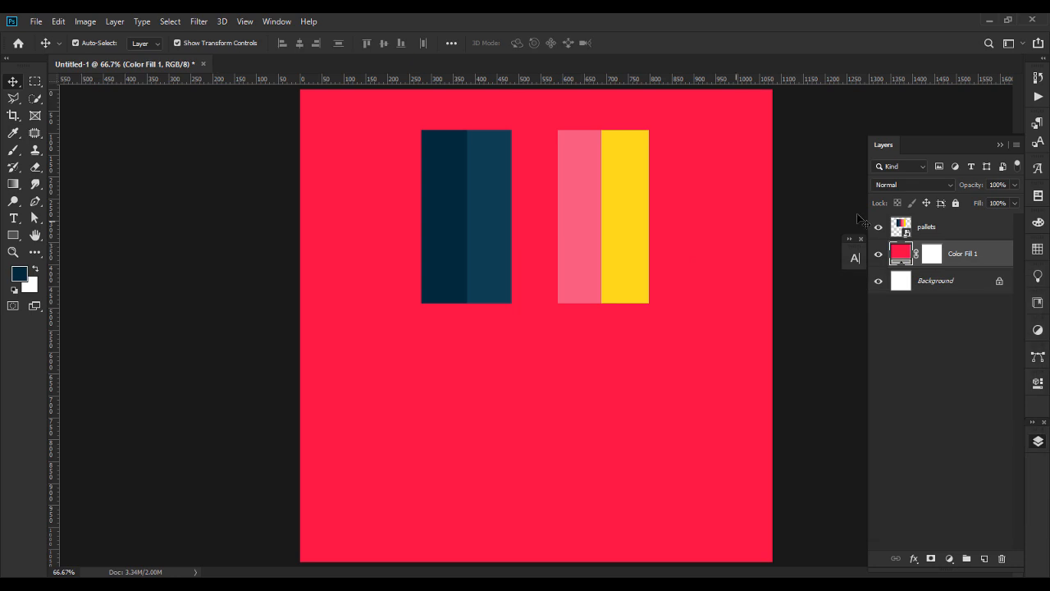
{"action": "left_click", "coordinate": [877, 227]}
{"action": "left_click", "coordinate": [915, 283]}
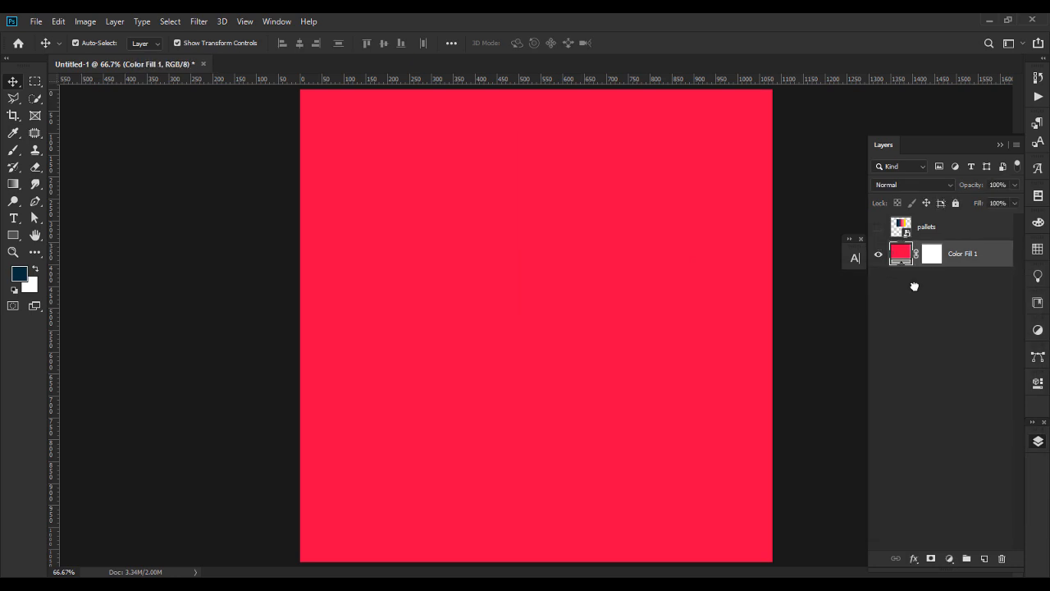
{"action": "left_click", "coordinate": [950, 558]}
{"action": "left_click", "coordinate": [960, 416]}
{"action": "left_click", "coordinate": [999, 145]}
{"action": "left_click", "coordinate": [1038, 440]}
{"action": "left_click", "coordinate": [952, 561]}
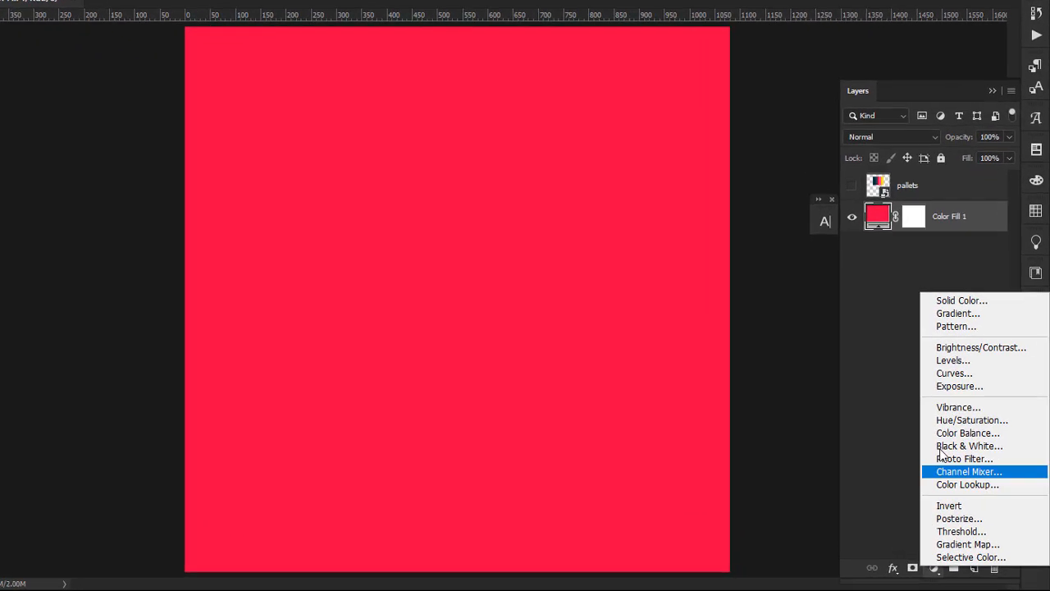
Add a Gradient fill layer with both stops set to #ffffff for a white-to-transparent gradient.
{"action": "left_click", "coordinate": [957, 312]}
{"action": "left_click", "coordinate": [754, 329]}
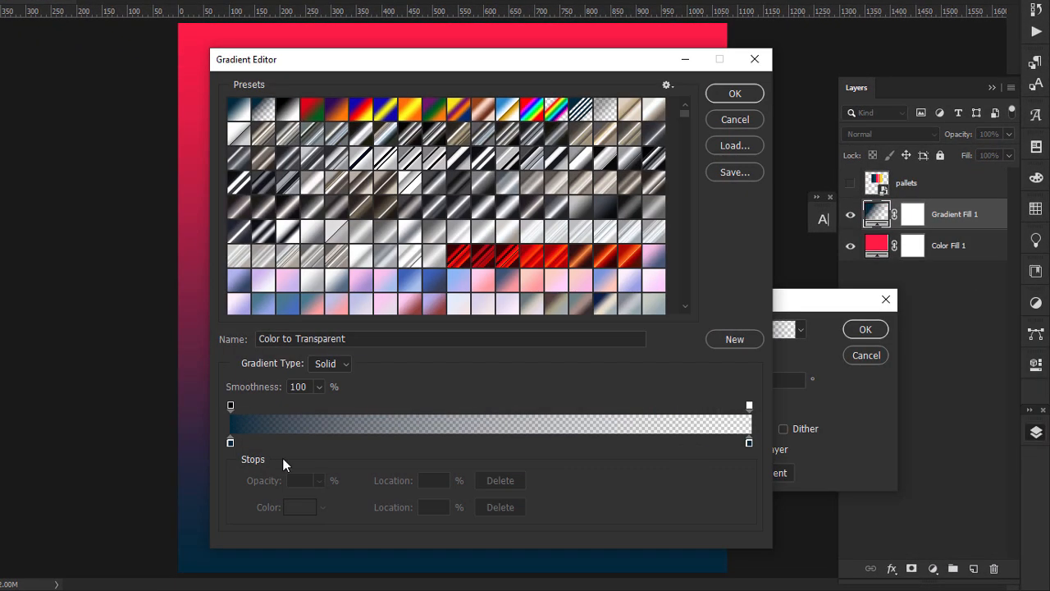
{"action": "double_click", "coordinate": [230, 442]}
{"action": "type", "text": "ffffff"}
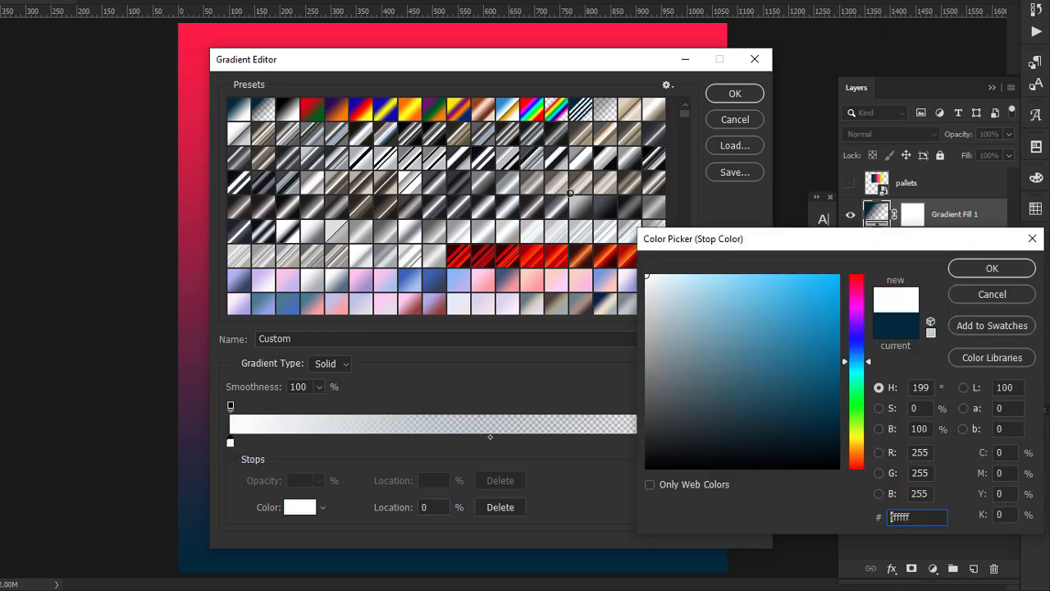
{"action": "key", "text": "Return"}
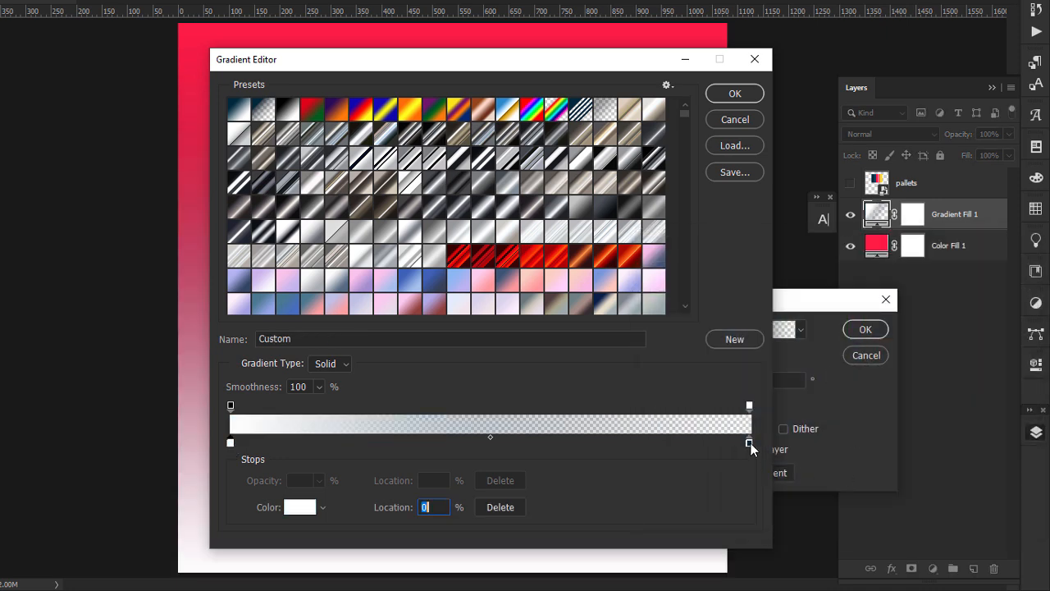
{"action": "left_click", "coordinate": [748, 443]}
{"action": "double_click", "coordinate": [746, 442]}
{"action": "type", "text": "ffffff"}
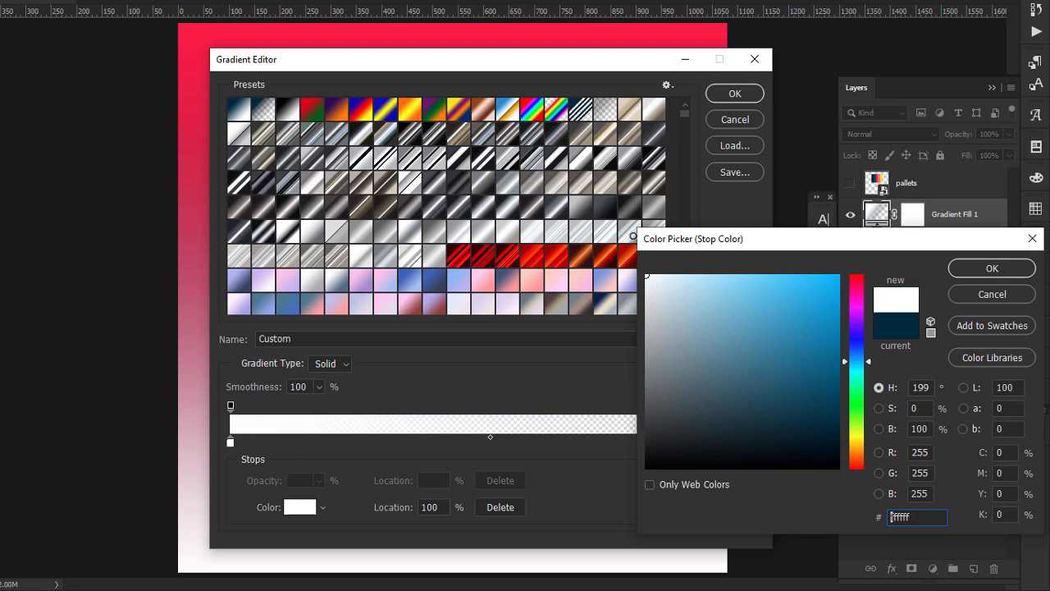
{"action": "key", "text": "Return"}
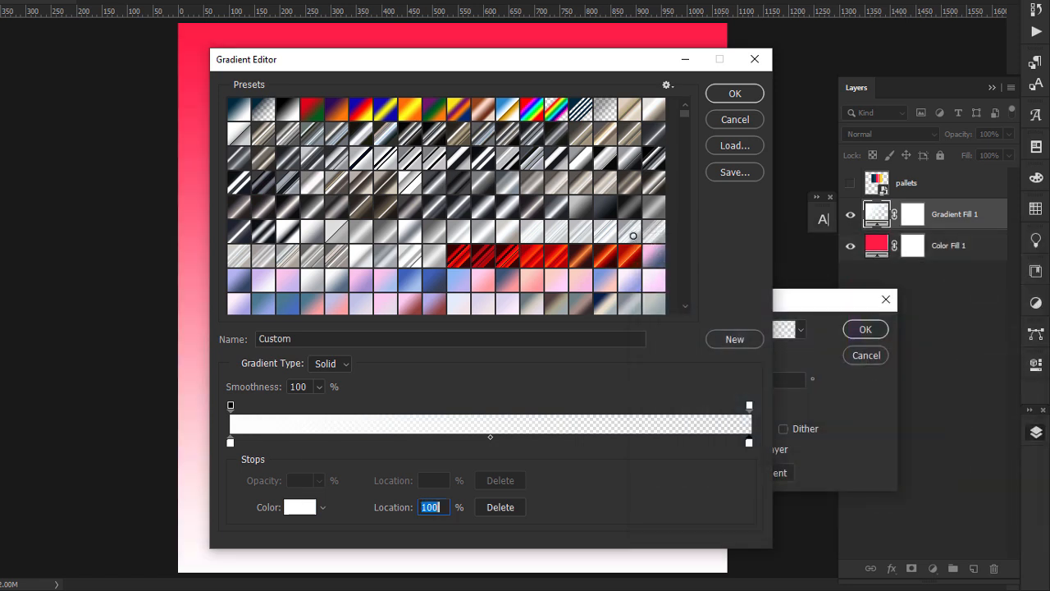
{"action": "left_click", "coordinate": [746, 100]}
Set the gradient angle to 122°, shift it so more canvas turns white, and commit.
{"action": "double_click", "coordinate": [752, 381]}
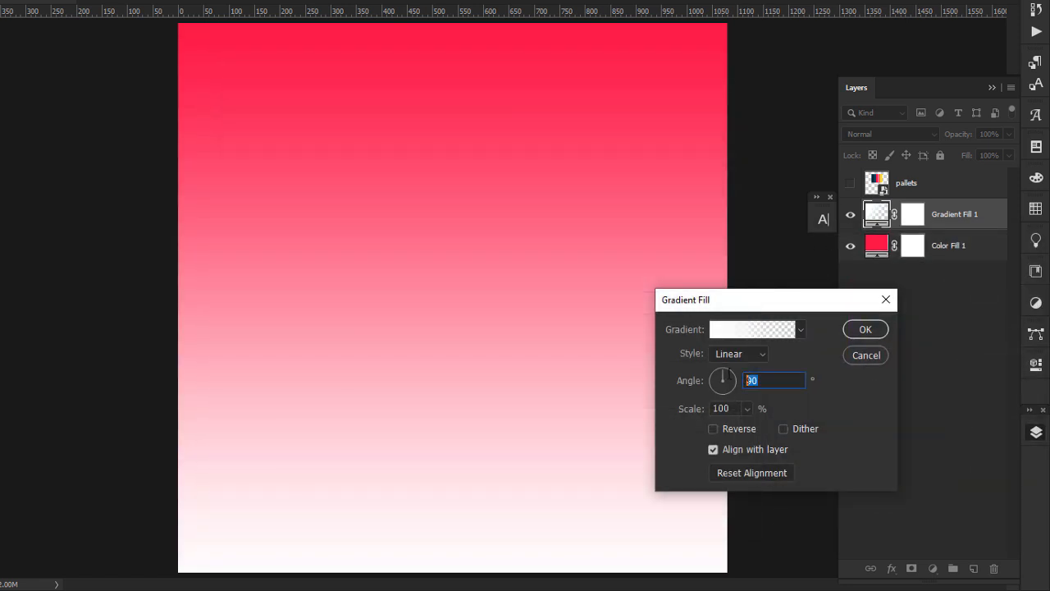
{"action": "type", "text": "122"}
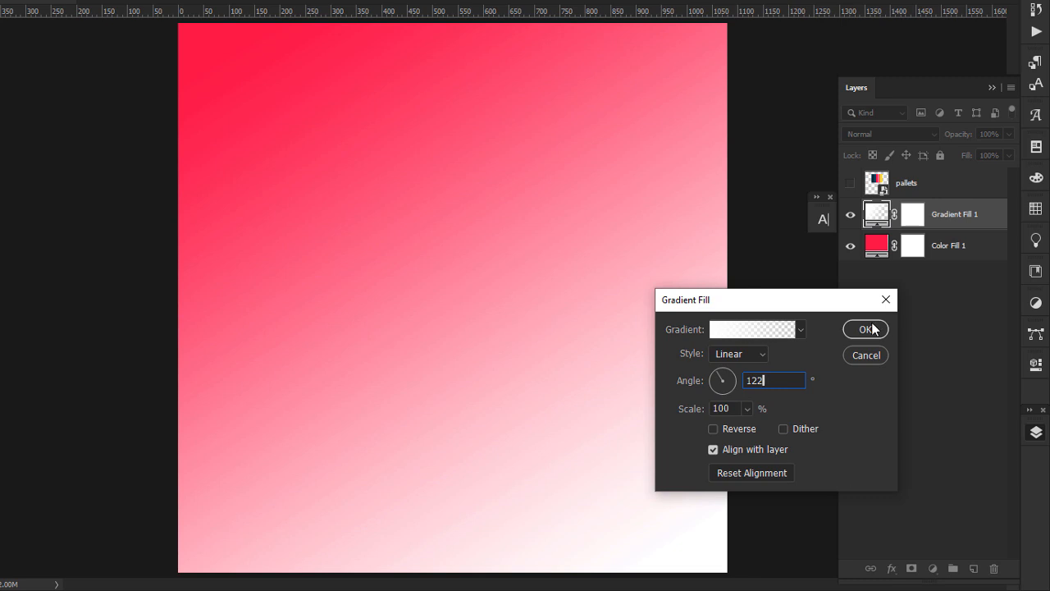
{"action": "left_click_drag", "start_coordinate": [452, 424], "coordinate": [453, 224]}
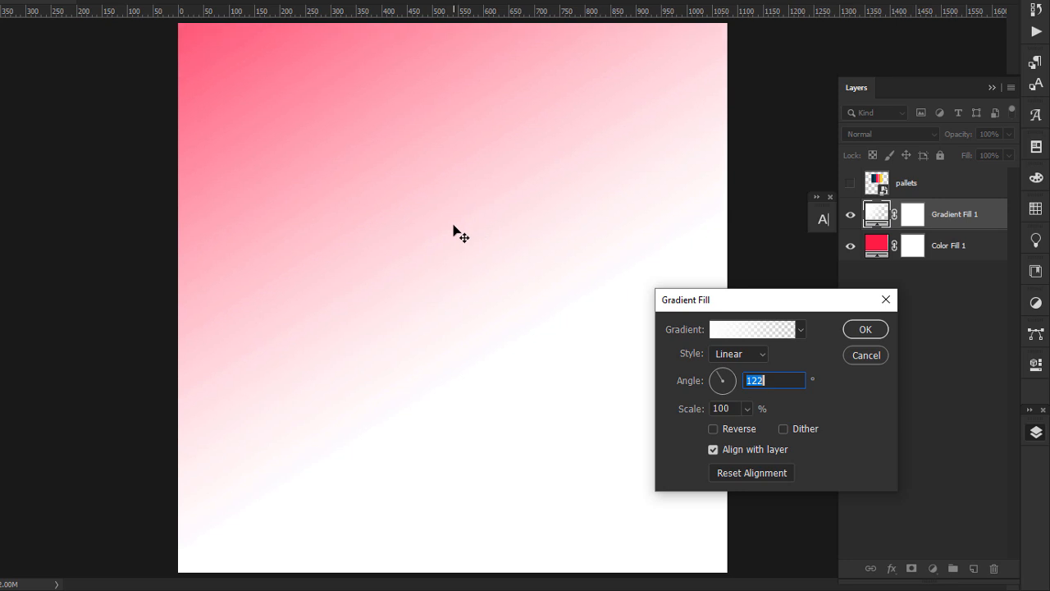
{"action": "left_click", "coordinate": [868, 331]}
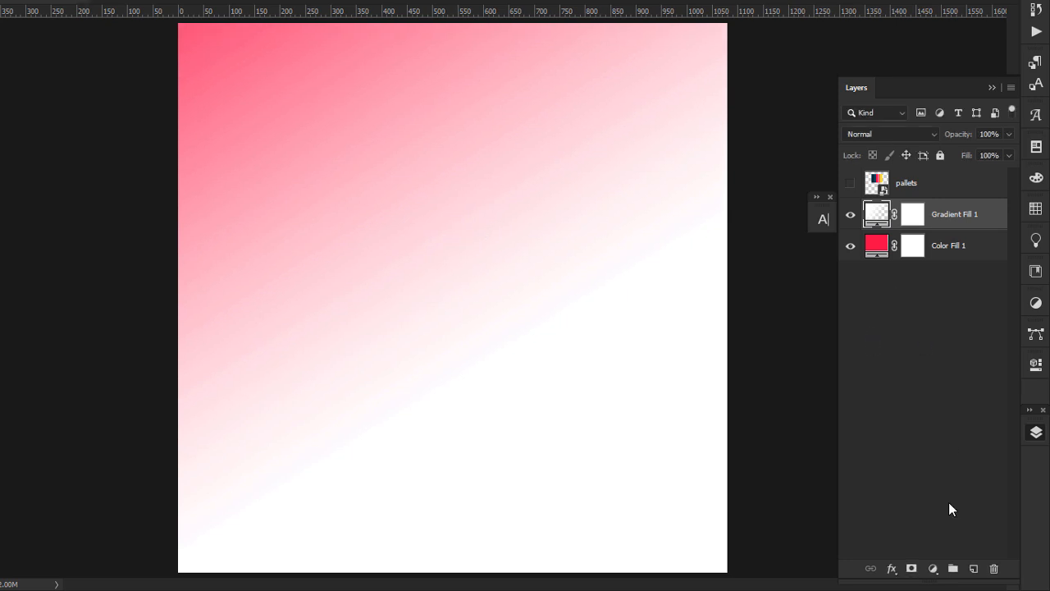
Add a Pattern Fill layer with the colourful geometric pattern in Overlay blend mode.
{"action": "left_click", "coordinate": [934, 568]}
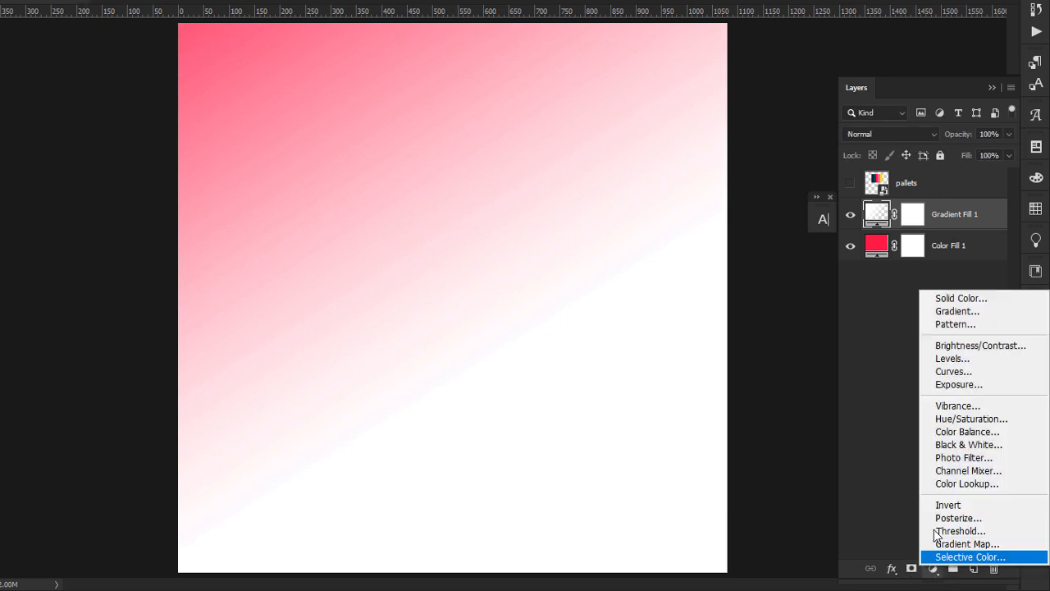
{"action": "left_click", "coordinate": [944, 322]}
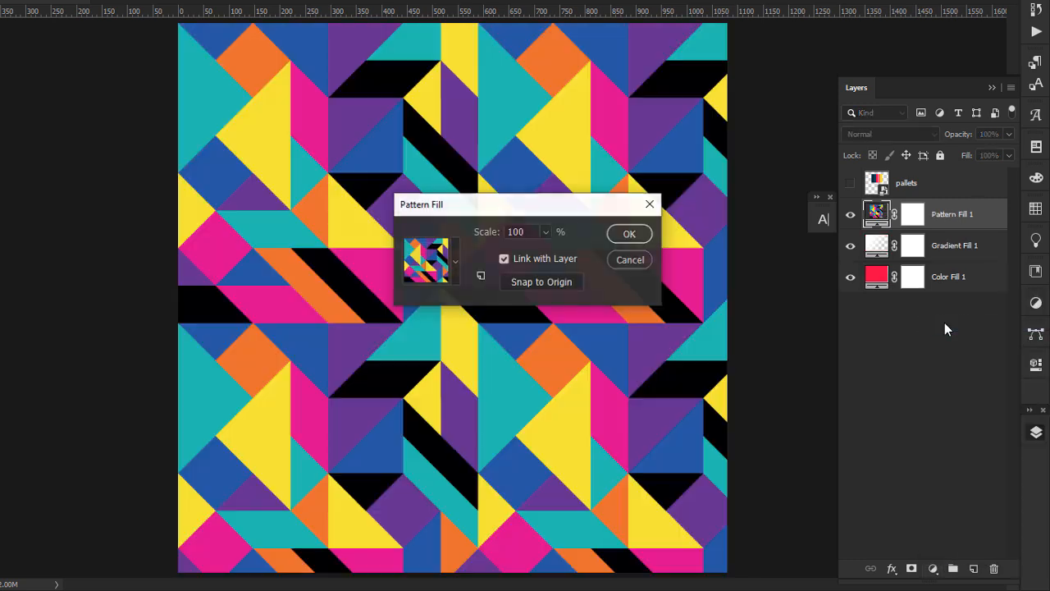
{"action": "left_click", "coordinate": [630, 234]}
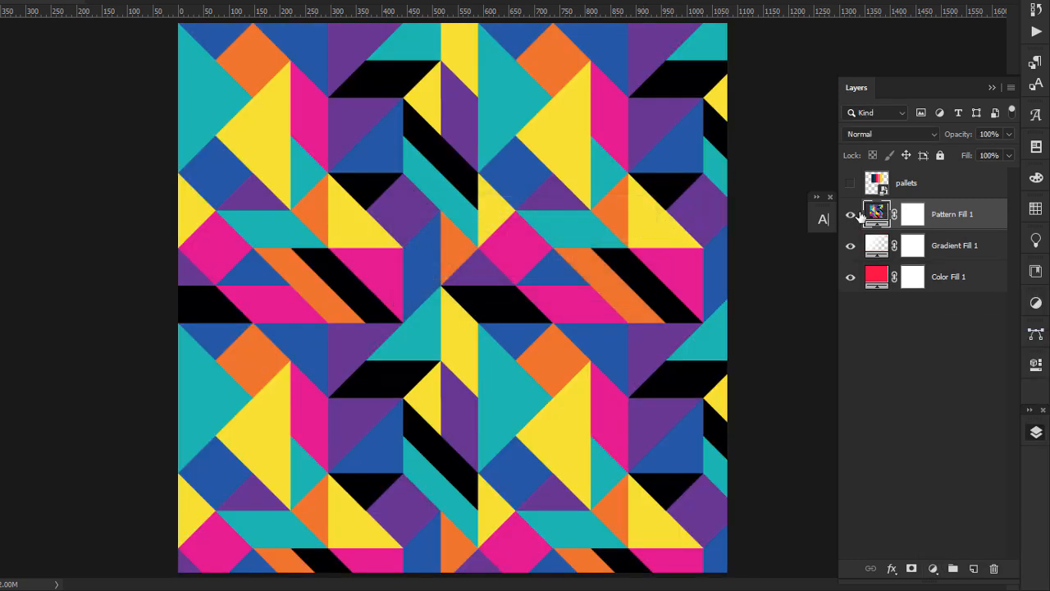
{"action": "left_click", "coordinate": [910, 139]}
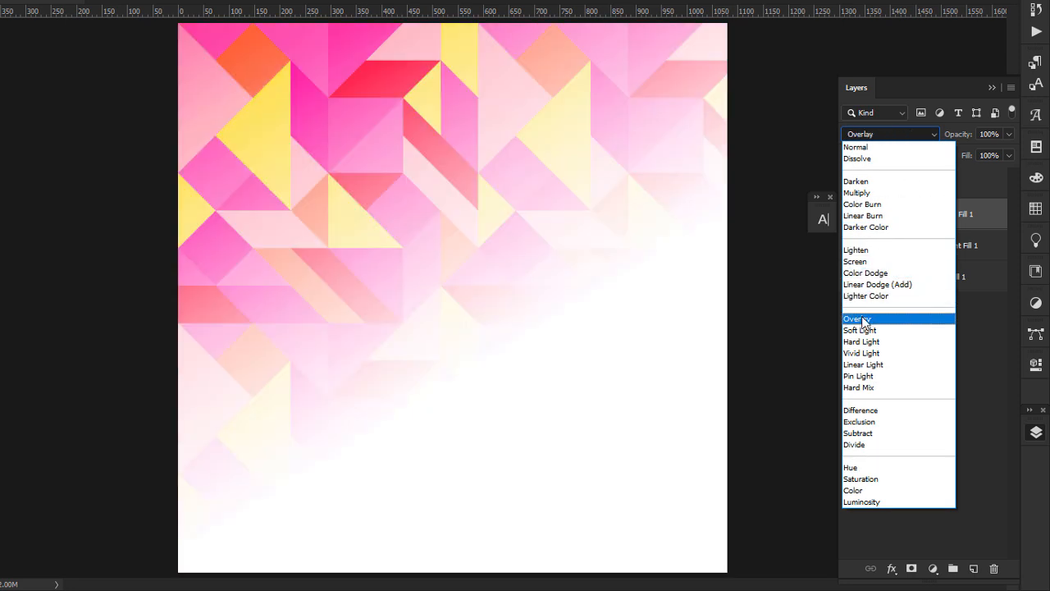
{"action": "left_click", "coordinate": [861, 320]}
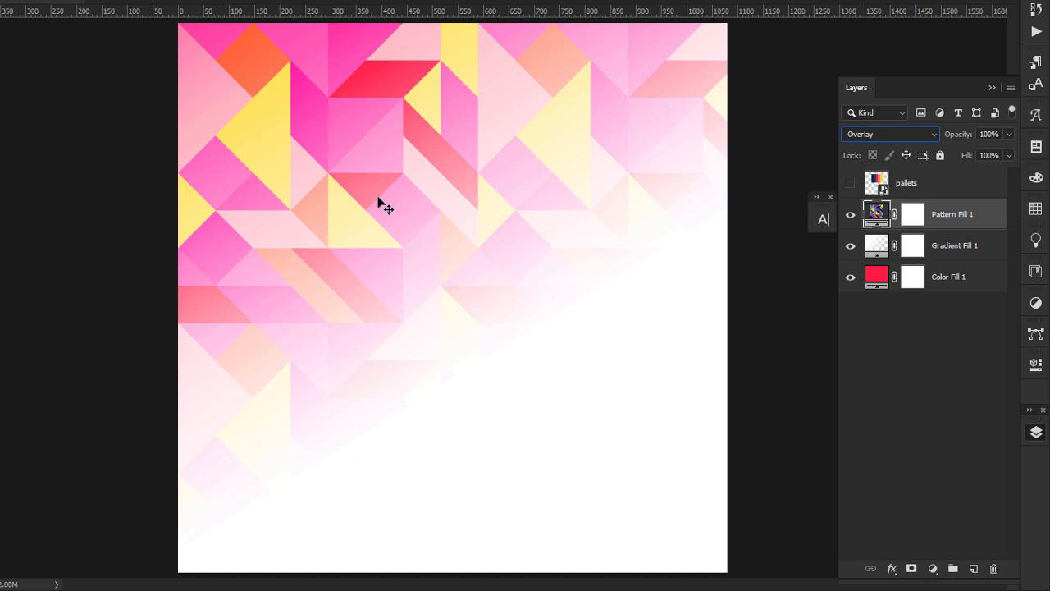
Add a Hue/Saturation layer at -100 saturation clipped to the pattern layer.
{"action": "left_click", "coordinate": [933, 569]}
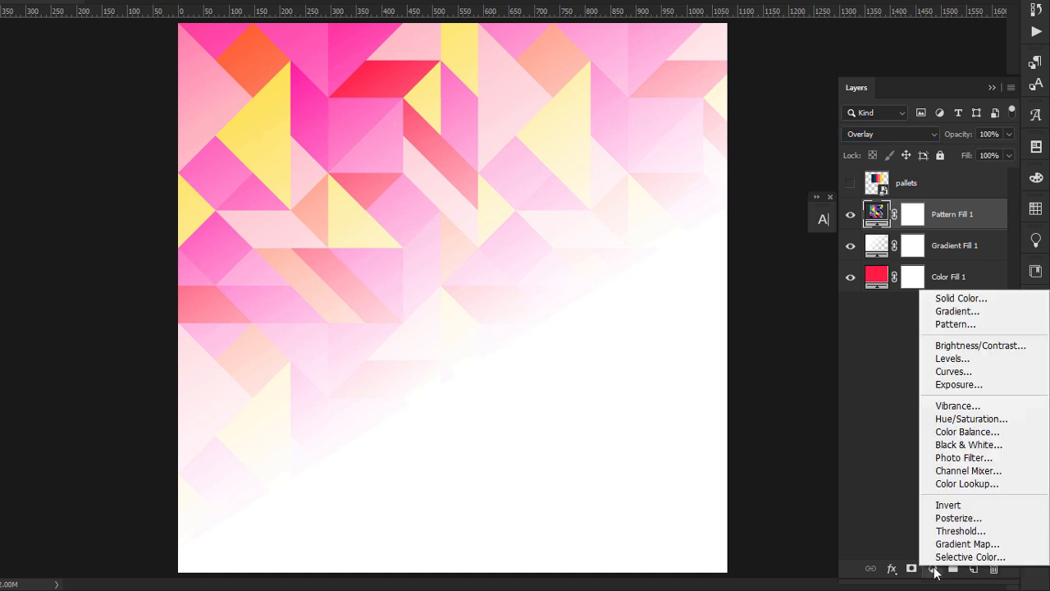
{"action": "left_click", "coordinate": [952, 419]}
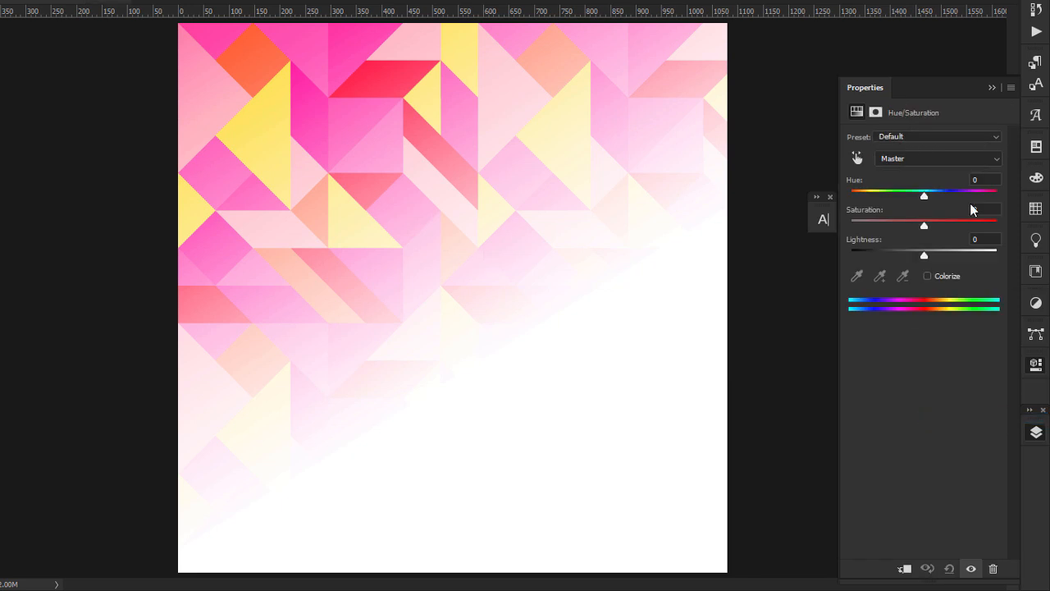
{"action": "left_click_drag", "start_coordinate": [905, 226], "coordinate": [821, 225]}
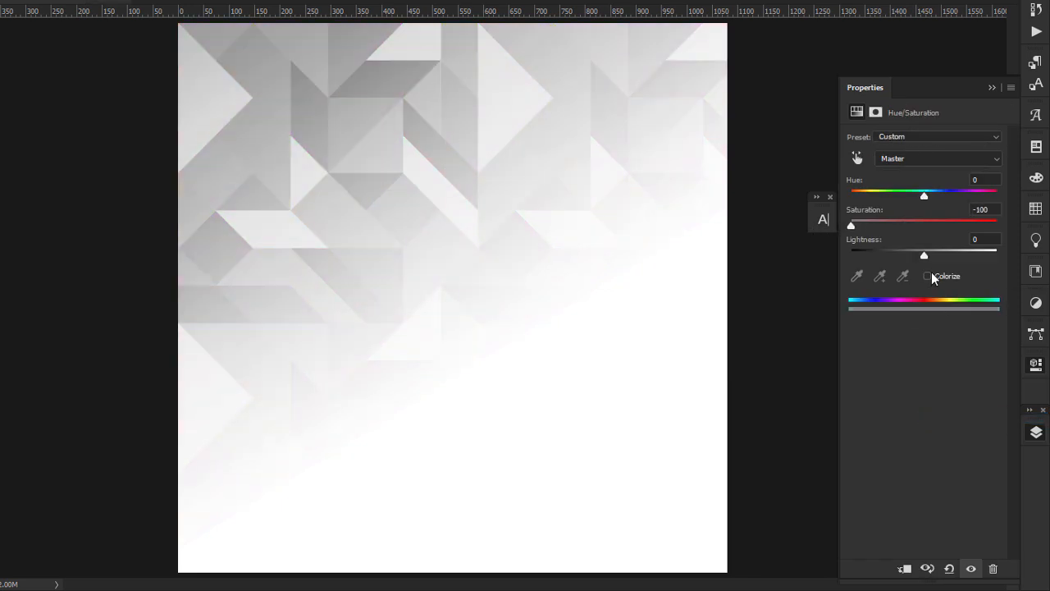
{"action": "left_click", "coordinate": [904, 568]}
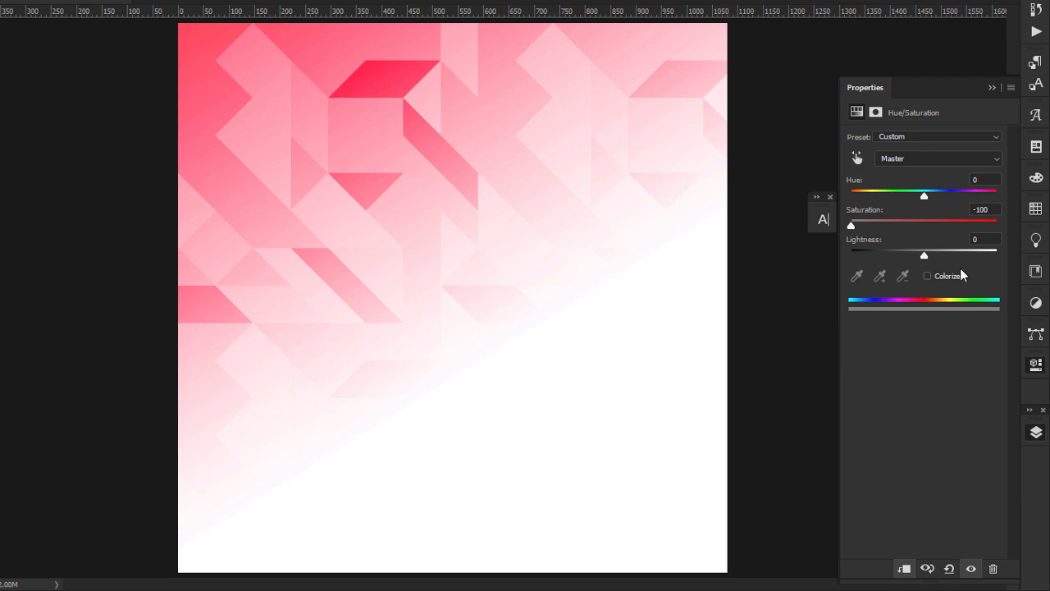
{"action": "left_click", "coordinate": [991, 87]}
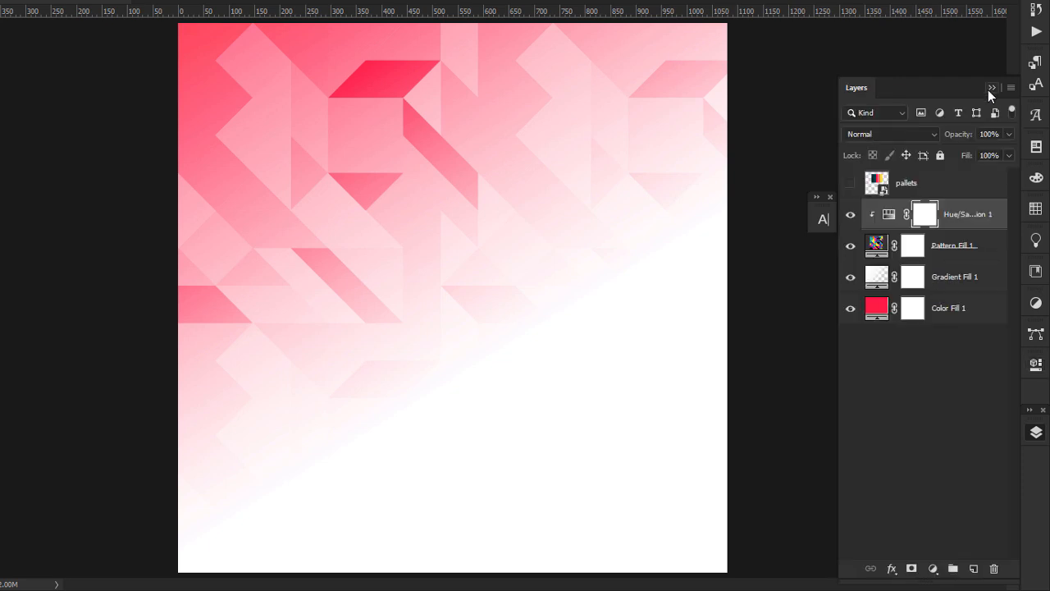
Shift the Gradient Fill 1 white fade across the canvas.
{"action": "double_click", "coordinate": [874, 275]}
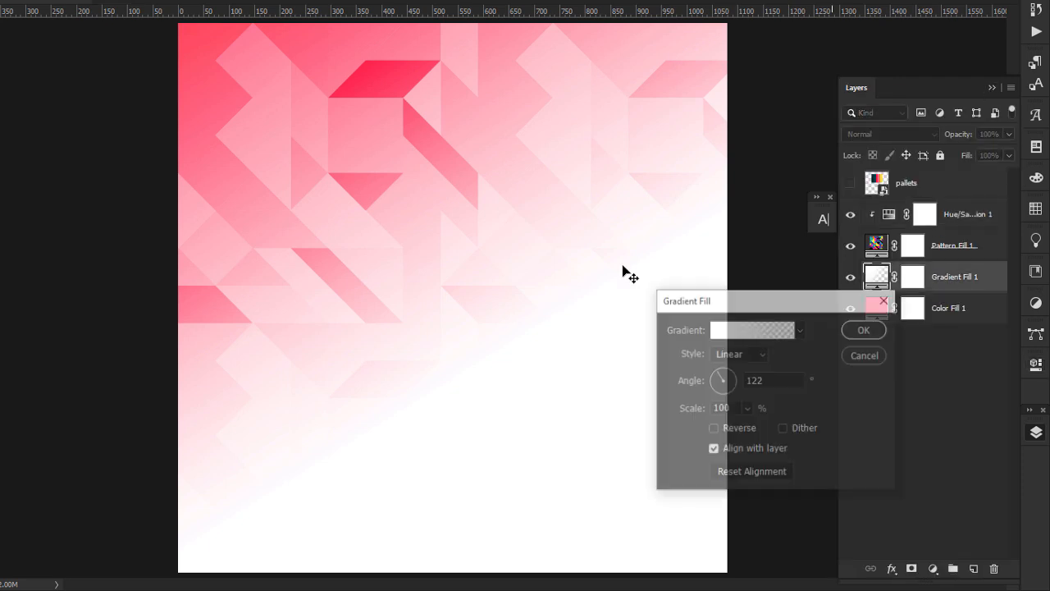
{"action": "left_click_drag", "start_coordinate": [394, 211], "coordinate": [367, 177]}
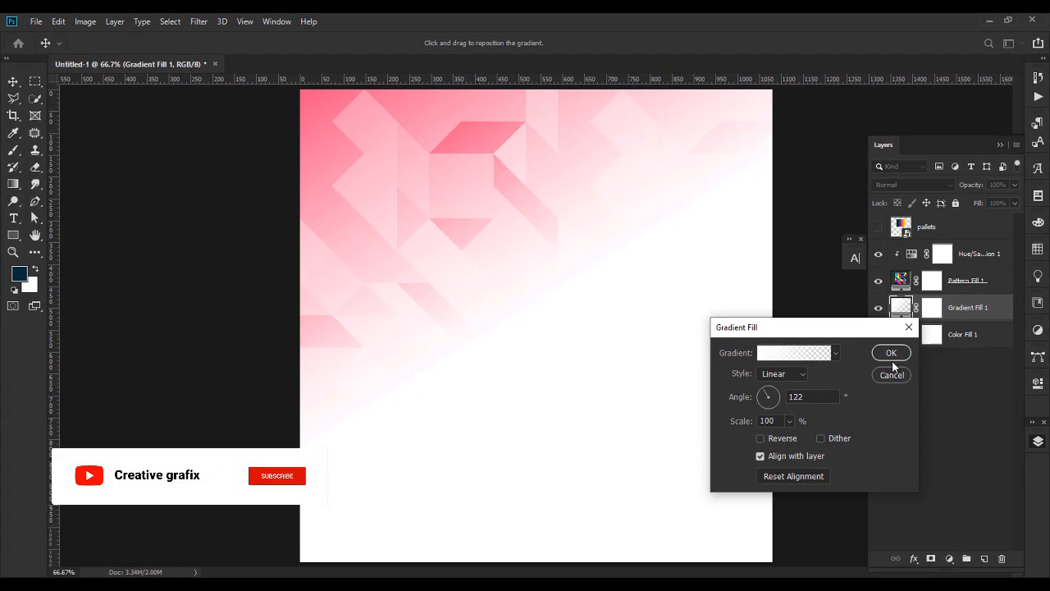
{"action": "left_click", "coordinate": [891, 361]}
Set the Pattern Fill 1 scale to 74% and move the pattern up and left.
{"action": "double_click", "coordinate": [901, 280]}
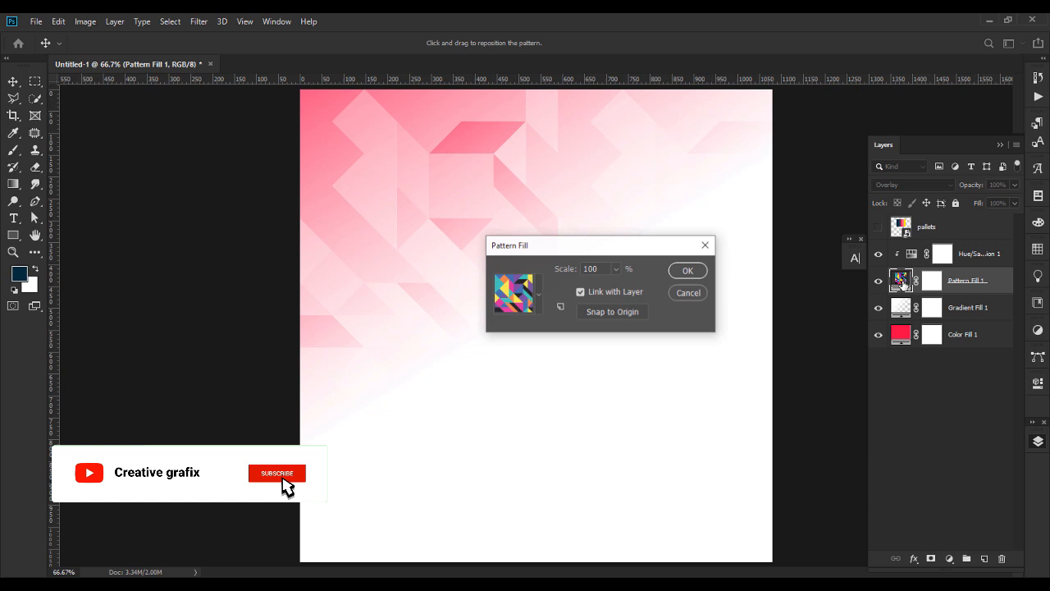
{"action": "left_click", "coordinate": [616, 268]}
{"action": "left_click_drag", "start_coordinate": [616, 284], "coordinate": [615, 283]}
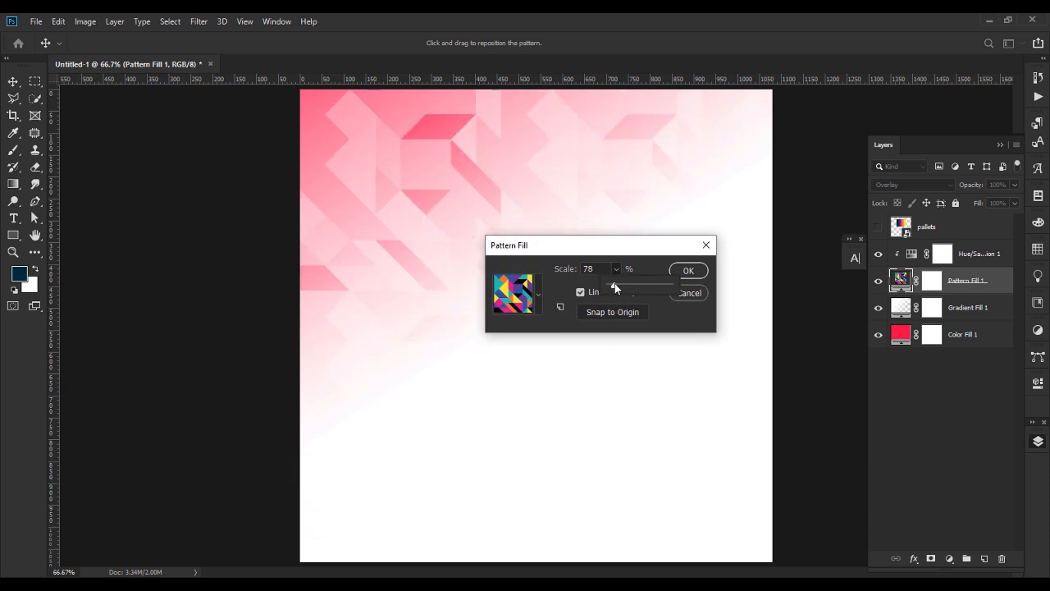
{"action": "left_click", "coordinate": [602, 269]}
{"action": "key", "text": "Down"}
{"action": "key", "text": "Down"}
{"action": "key", "text": "Down"}
{"action": "key", "text": "Down"}
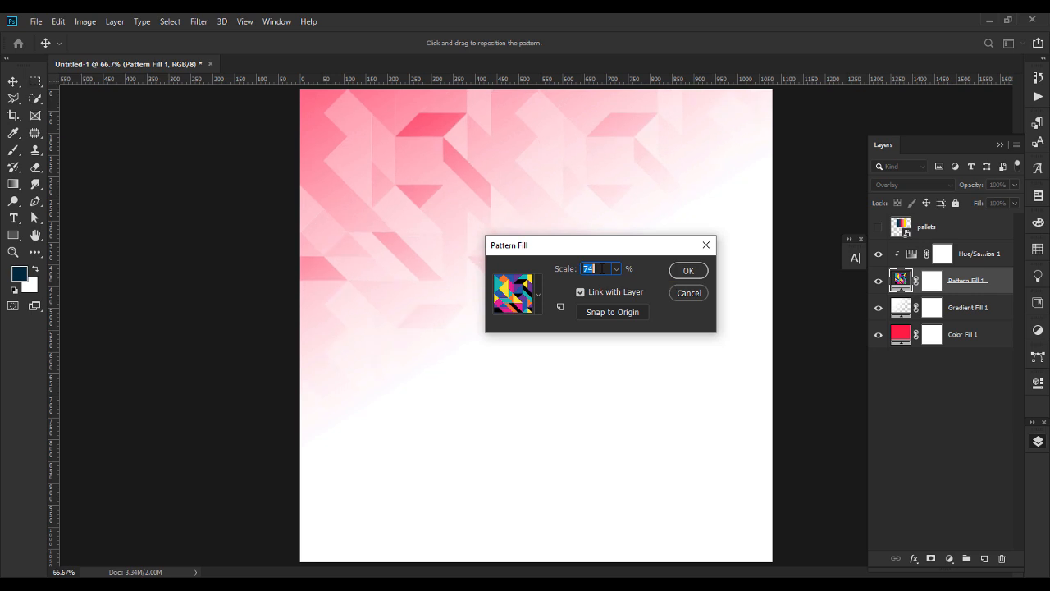
{"action": "left_click_drag", "start_coordinate": [457, 212], "coordinate": [416, 161]}
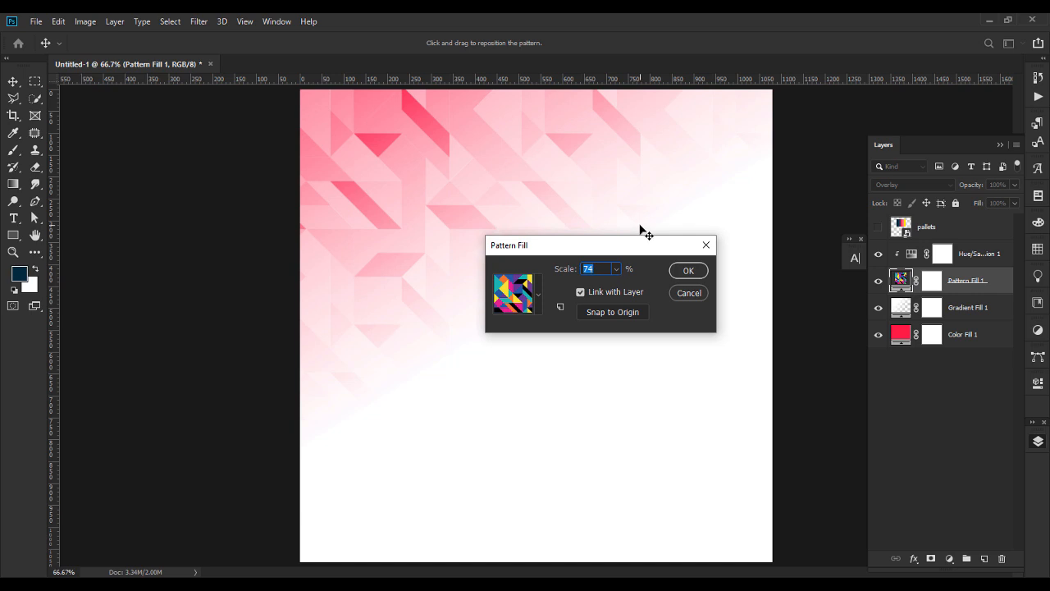
{"action": "left_click", "coordinate": [689, 273]}
Move the white fade so it starts higher, then target the Gradient Fill 1 layer mask.
{"action": "double_click", "coordinate": [901, 307]}
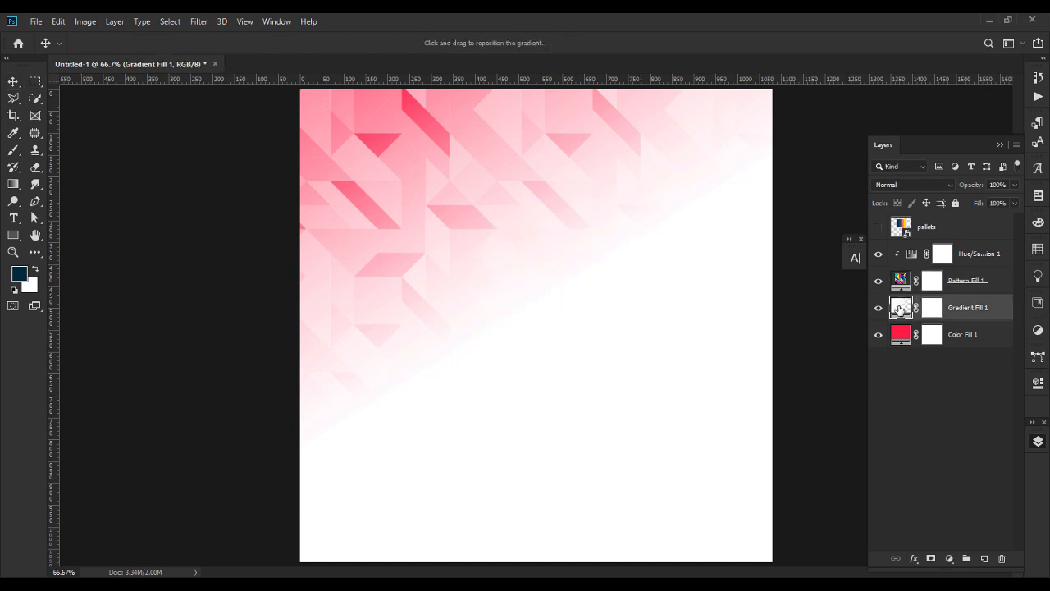
{"action": "left_click_drag", "start_coordinate": [572, 221], "coordinate": [567, 214]}
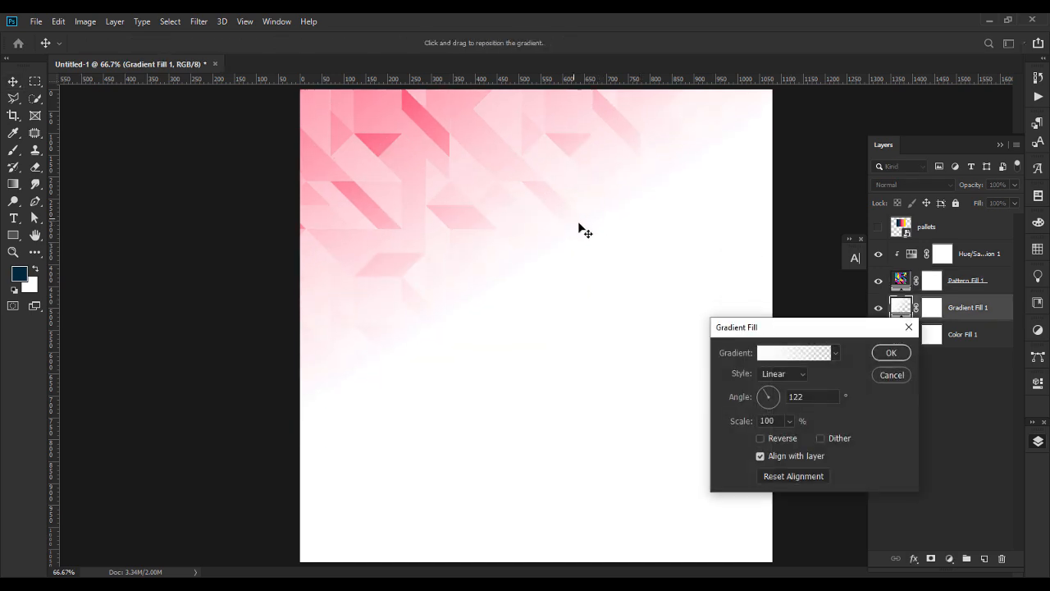
{"action": "key", "text": "Return"}
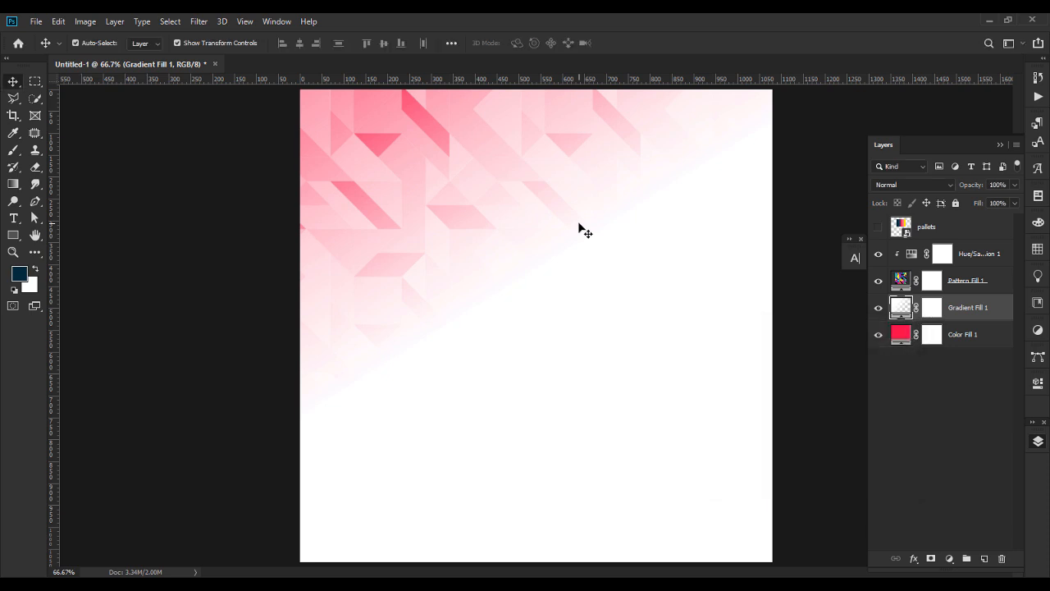
{"action": "left_click", "coordinate": [856, 329]}
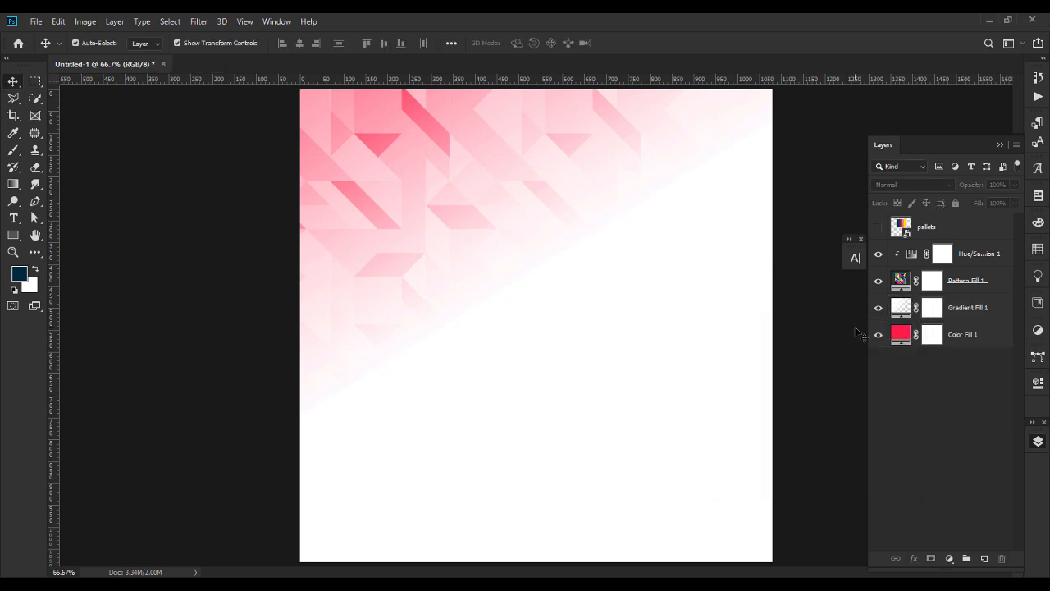
{"action": "left_click", "coordinate": [932, 307]}
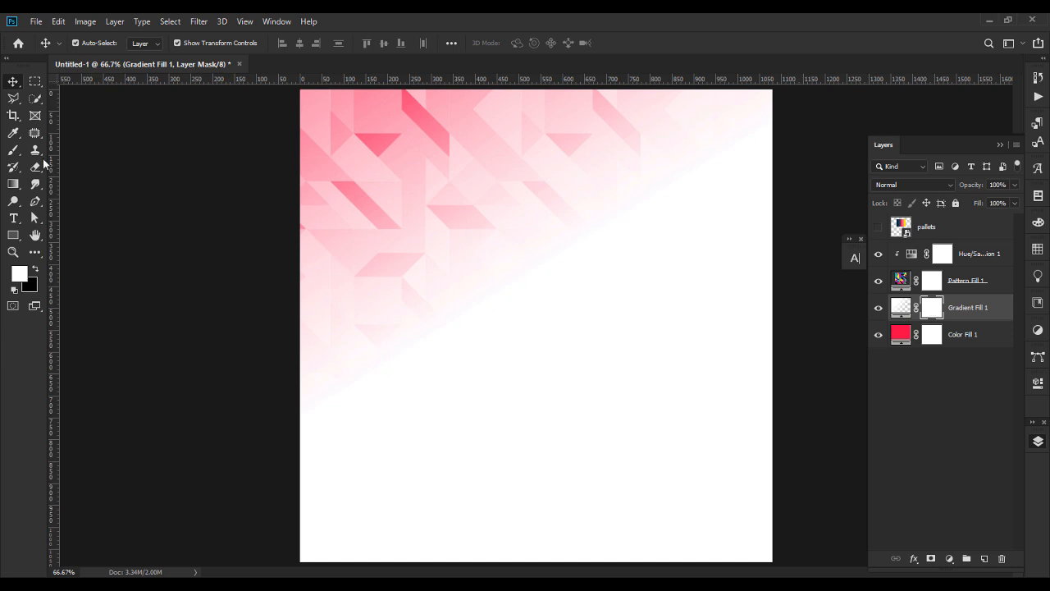
Choose the Brush tool with the Soft Round preset.
{"action": "left_click", "coordinate": [14, 149]}
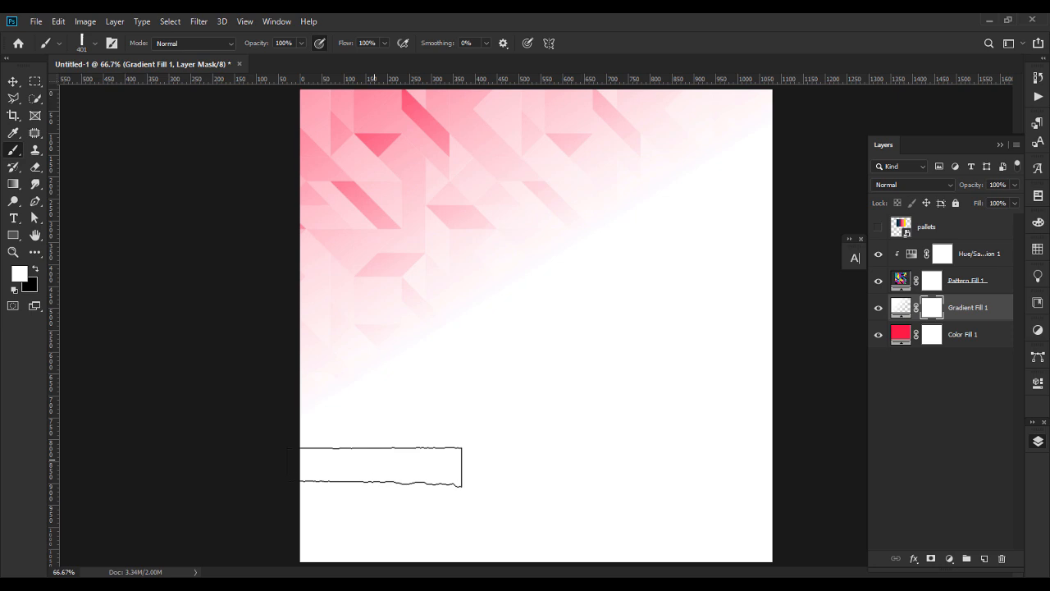
{"action": "left_click", "coordinate": [88, 45]}
{"action": "left_click_drag", "start_coordinate": [194, 244], "coordinate": [197, 164]}
{"action": "left_click", "coordinate": [67, 190]}
{"action": "left_click", "coordinate": [275, 255]}
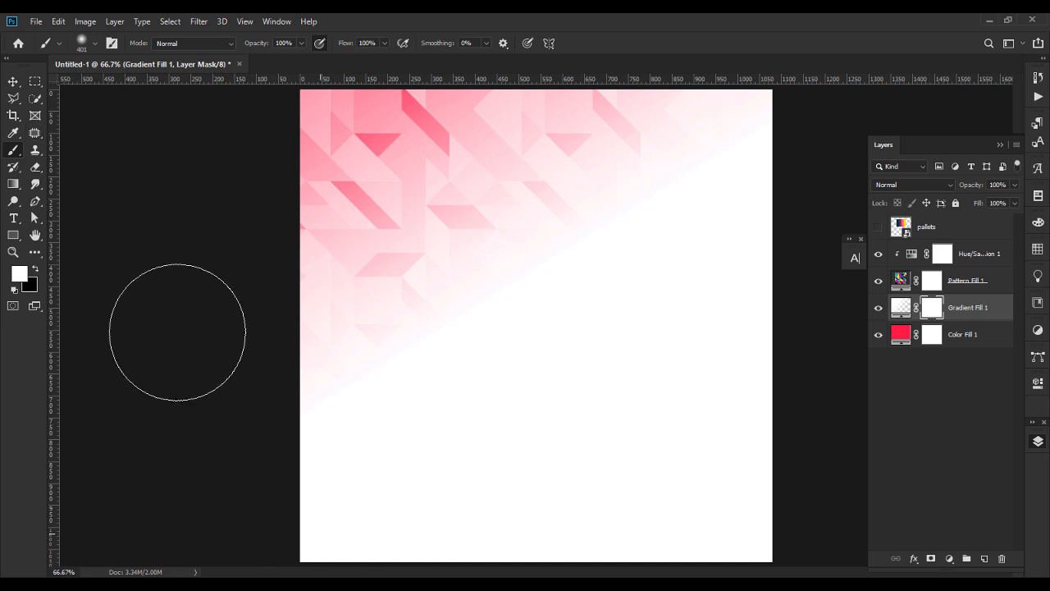
Set the Eraser to 480 px at 63% opacity and test erasing the lower-left mask area.
{"action": "left_click", "coordinate": [35, 167]}
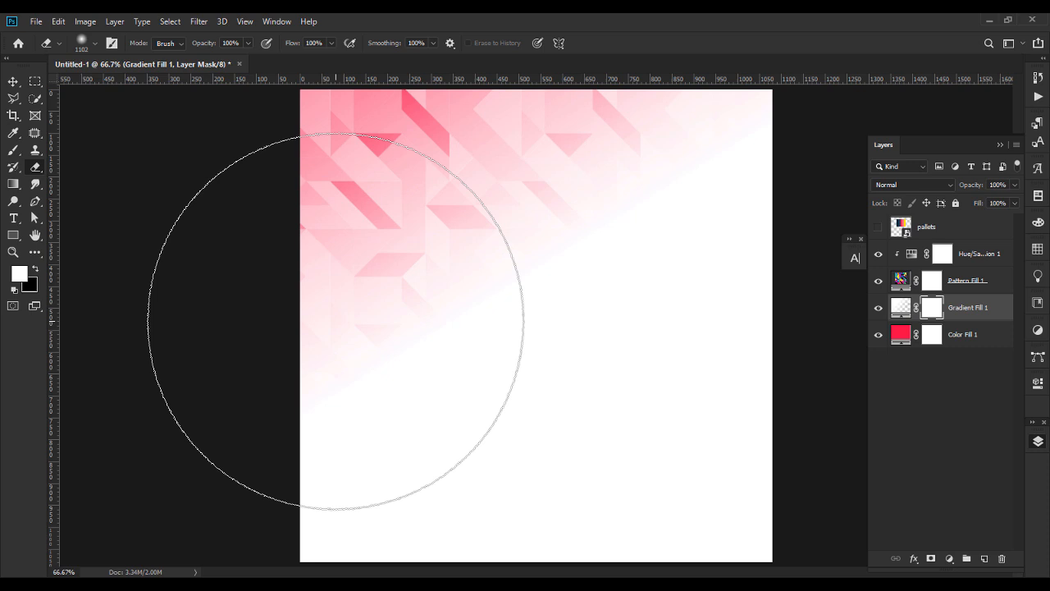
{"action": "left_click", "coordinate": [95, 42]}
{"action": "left_click_drag", "start_coordinate": [149, 85], "coordinate": [143, 85]}
{"action": "left_click", "coordinate": [345, 507]}
{"action": "key", "text": "ctrl+z"}
{"action": "left_click", "coordinate": [96, 45]}
{"action": "left_click_drag", "start_coordinate": [145, 86], "coordinate": [147, 85]}
{"action": "left_click", "coordinate": [247, 45]}
{"action": "left_click_drag", "start_coordinate": [243, 57], "coordinate": [229, 60]}
{"action": "left_click", "coordinate": [327, 515]}
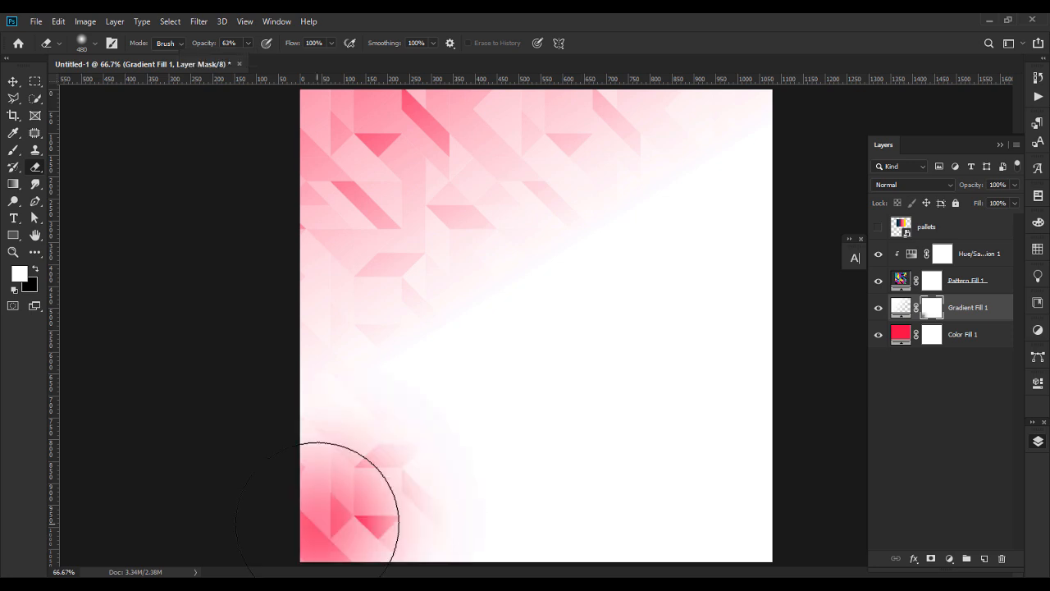
{"action": "key", "text": "ctrl+z"}
{"action": "key", "text": "ctrl+minus"}
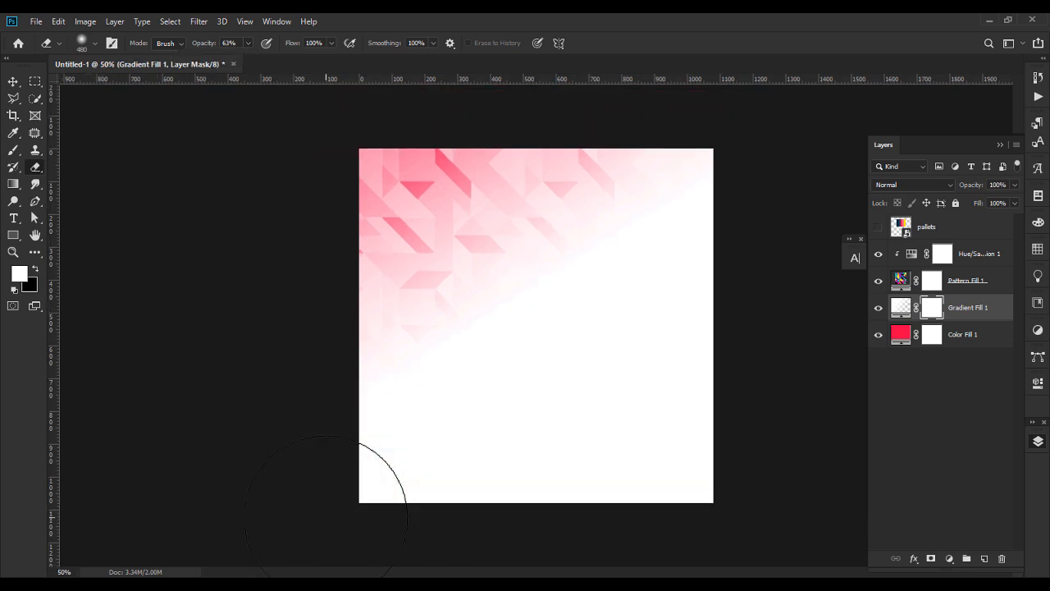
Erase the gradient mask with a 1000 px eraser along the lower-left side and bottom-right corner.
{"action": "left_click", "coordinate": [95, 44]}
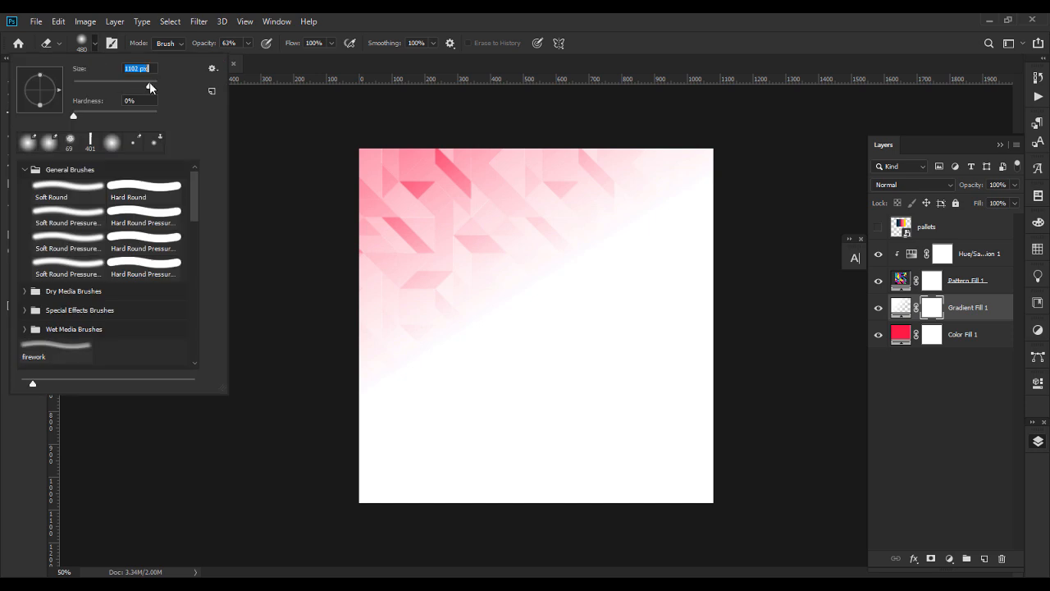
{"action": "left_click", "coordinate": [351, 484]}
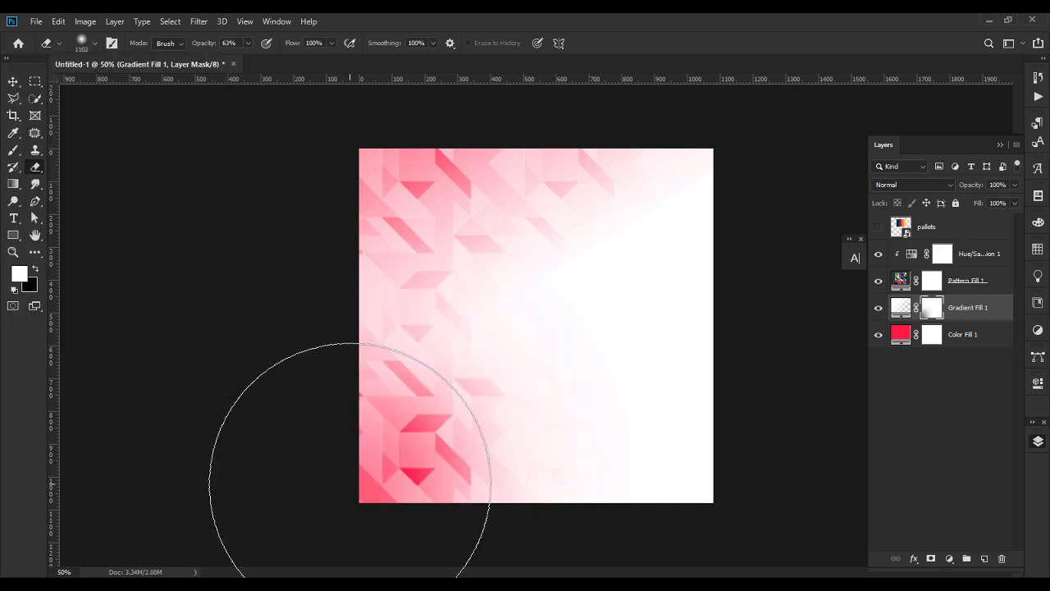
{"action": "key", "text": "ctrl+z"}
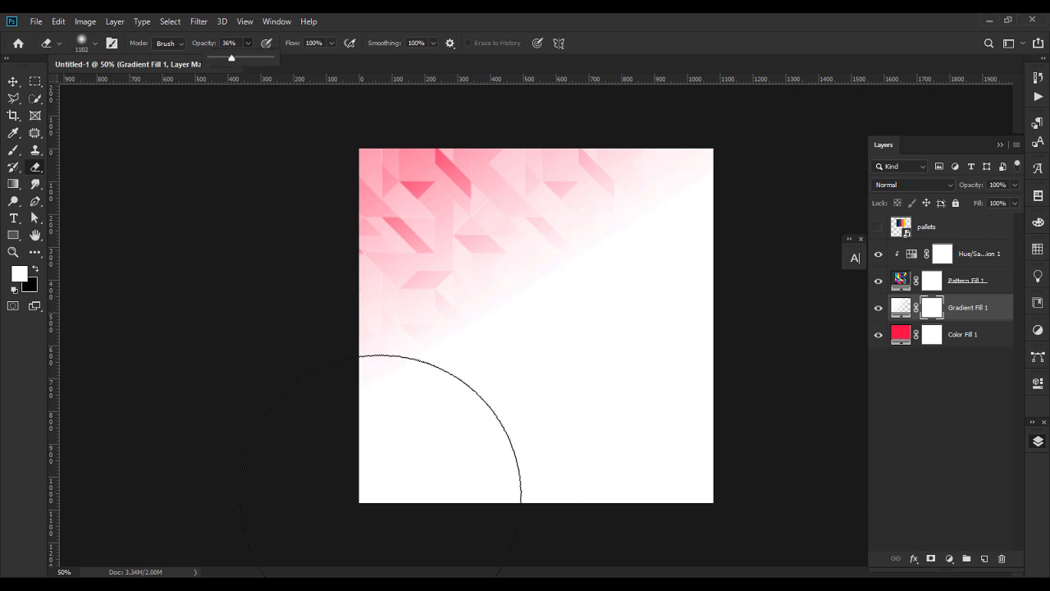
{"action": "left_click", "coordinate": [320, 506]}
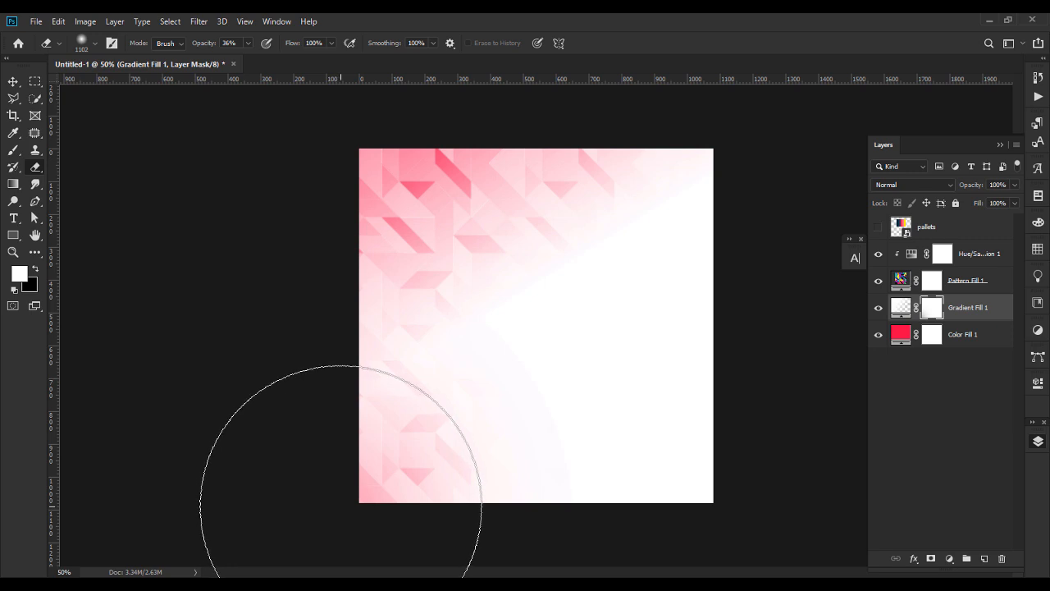
{"action": "key", "text": "ctrl+z"}
{"action": "left_click", "coordinate": [95, 44]}
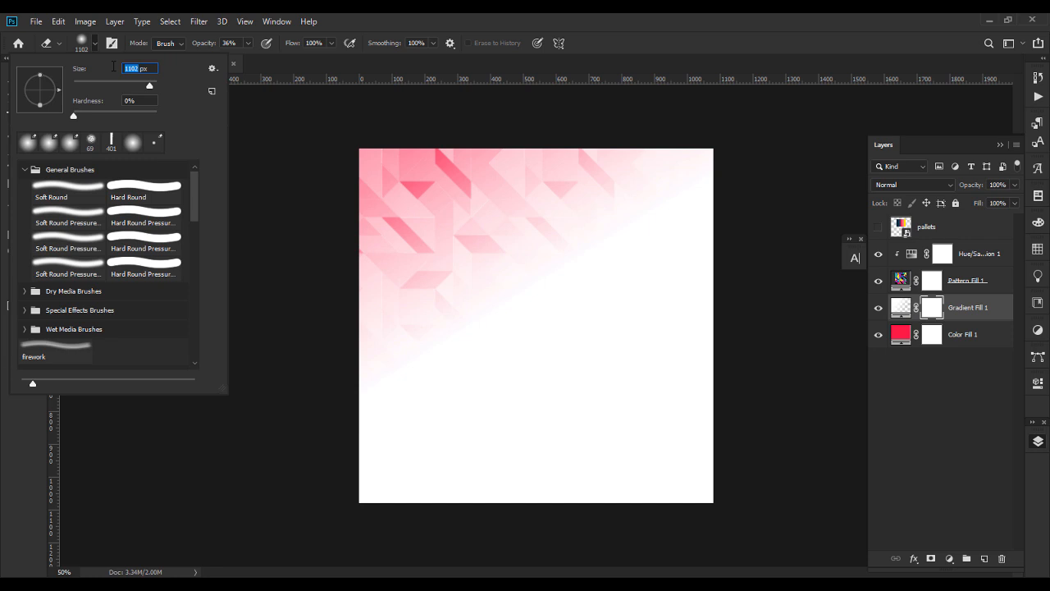
{"action": "type", "text": "1000"}
{"action": "key", "text": "Return"}
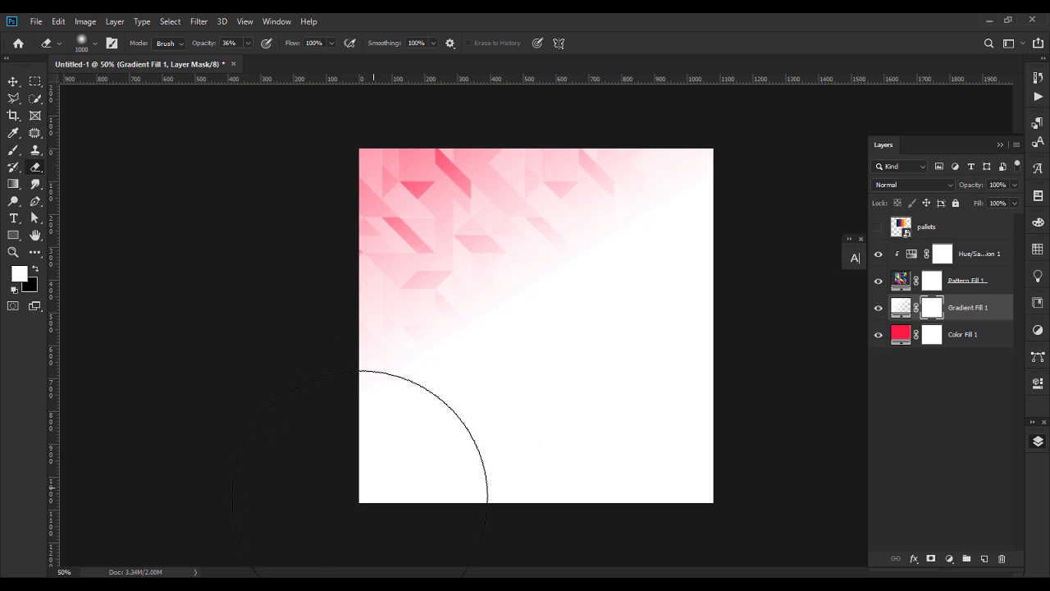
{"action": "left_click_drag", "start_coordinate": [348, 504], "coordinate": [346, 510]}
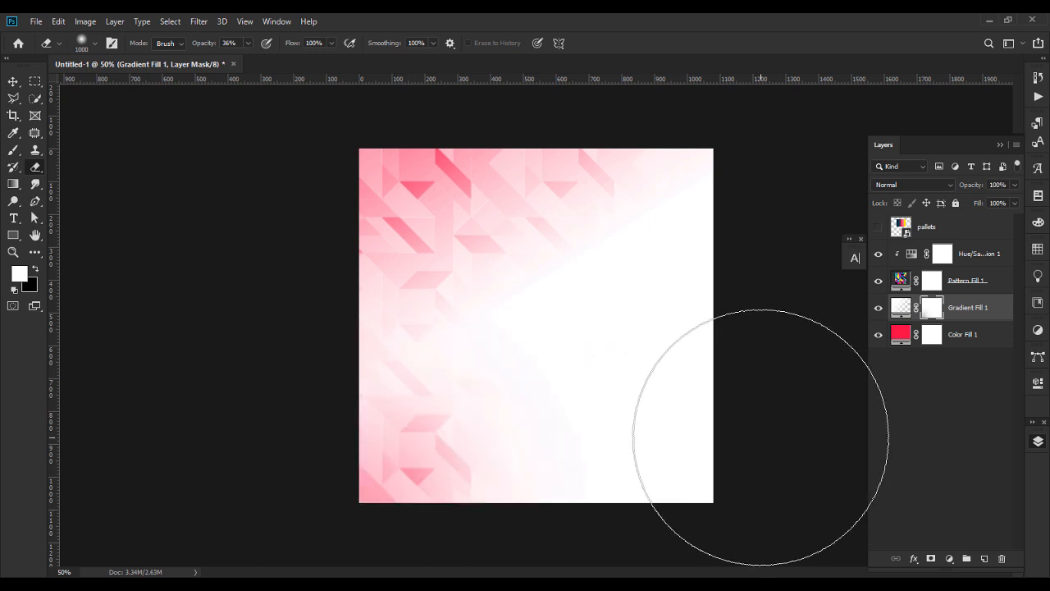
{"action": "left_click", "coordinate": [736, 449]}
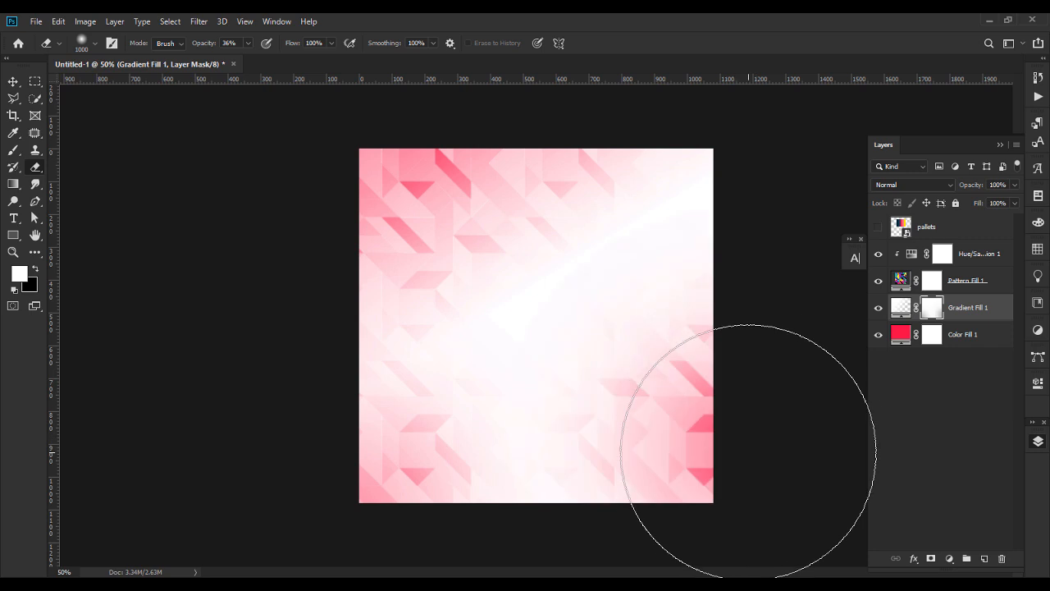
{"action": "key", "text": "ctrl+z"}
{"action": "left_click", "coordinate": [731, 494]}
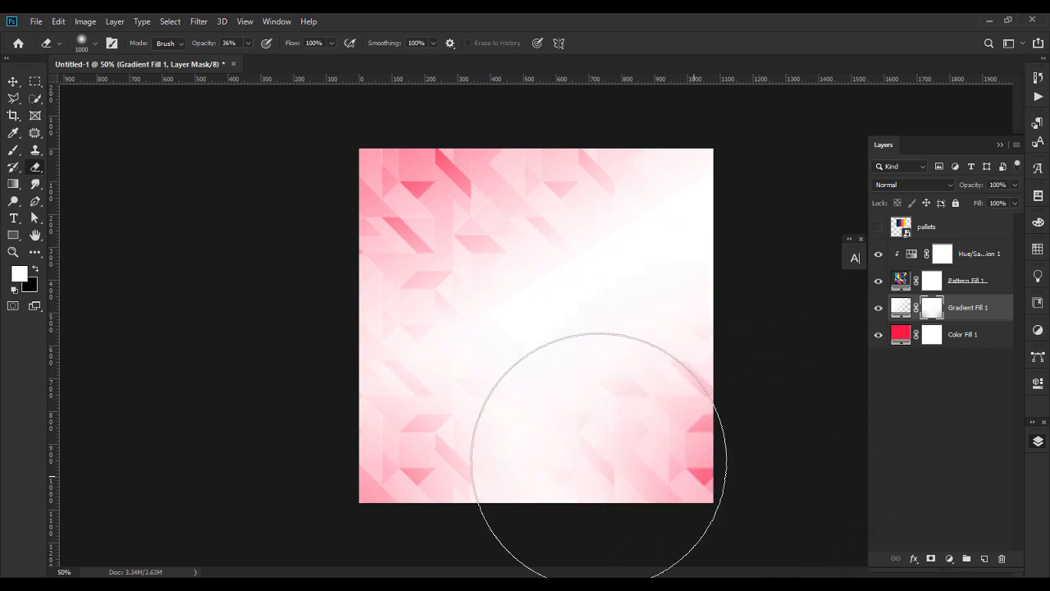
Paint a white band back across the middle of the mask and trial an erase there.
{"action": "left_click", "coordinate": [13, 150]}
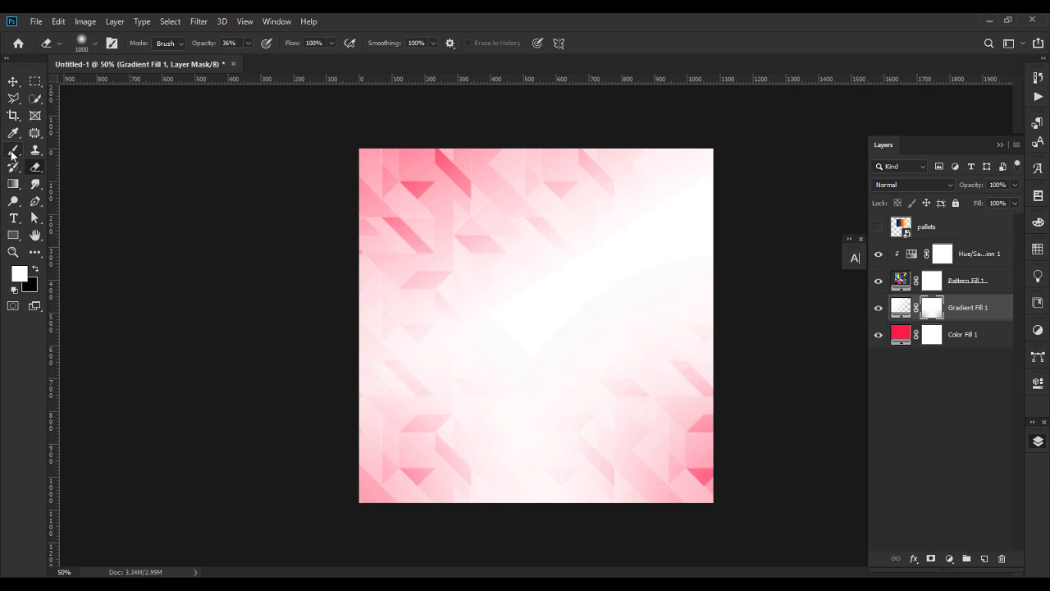
{"action": "left_click_drag", "start_coordinate": [421, 370], "coordinate": [490, 386]}
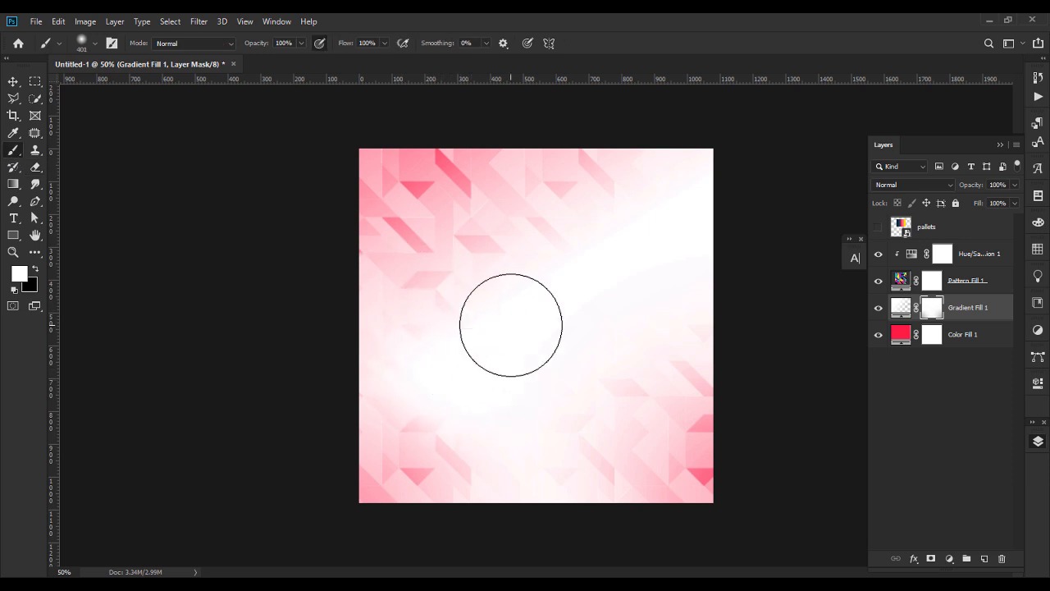
{"action": "left_click", "coordinate": [35, 166]}
{"action": "left_click", "coordinate": [523, 320]}
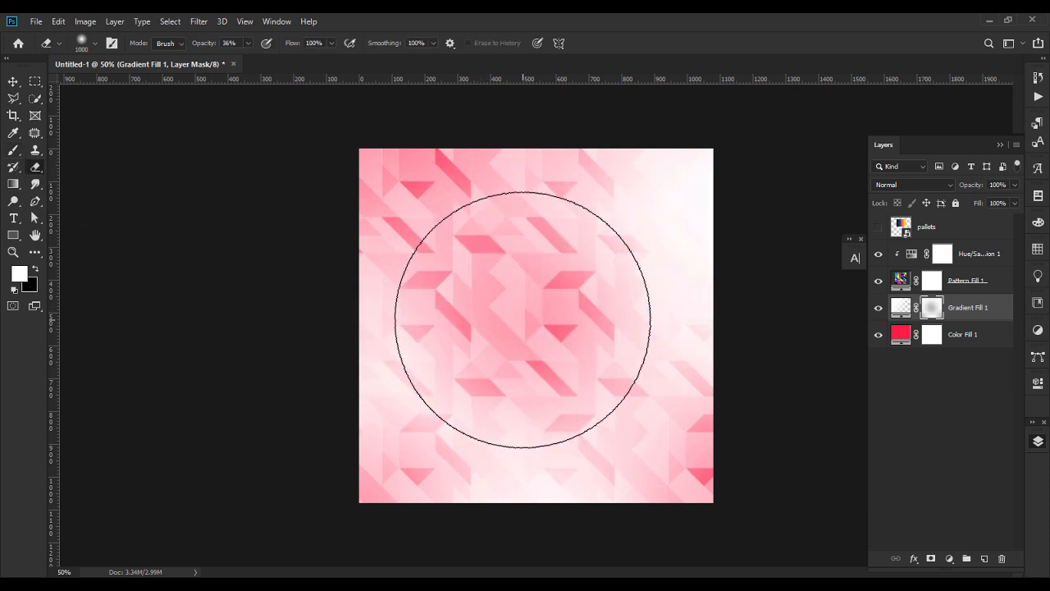
{"action": "key", "text": "ctrl+z"}
{"action": "left_click", "coordinate": [14, 150]}
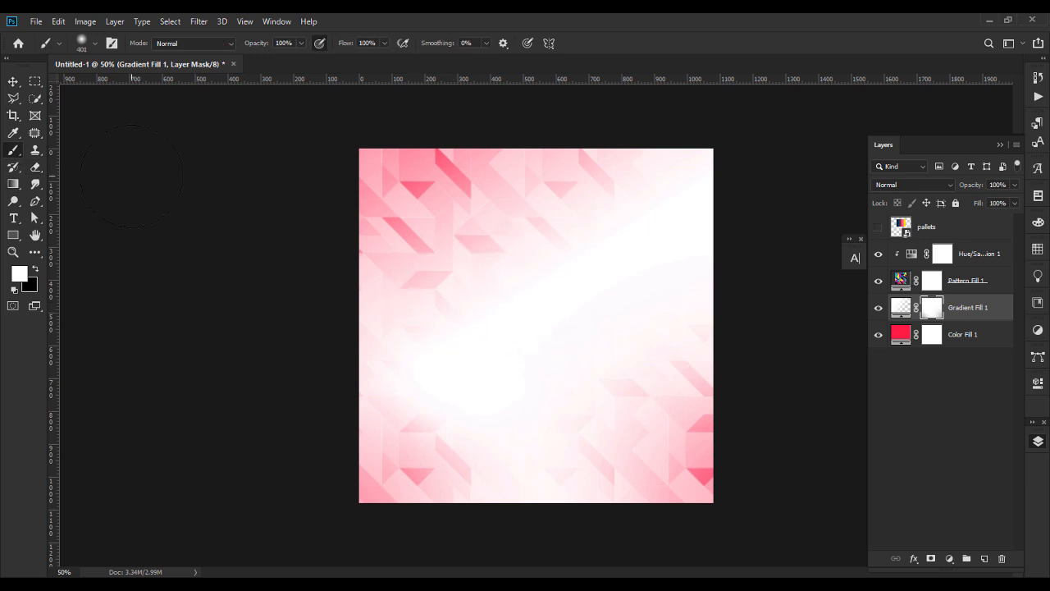
{"action": "left_click", "coordinate": [35, 168]}
Softly erase the bottom-left corner with a 495 px eraser, then deselect the gradient layer.
{"action": "left_click", "coordinate": [96, 42]}
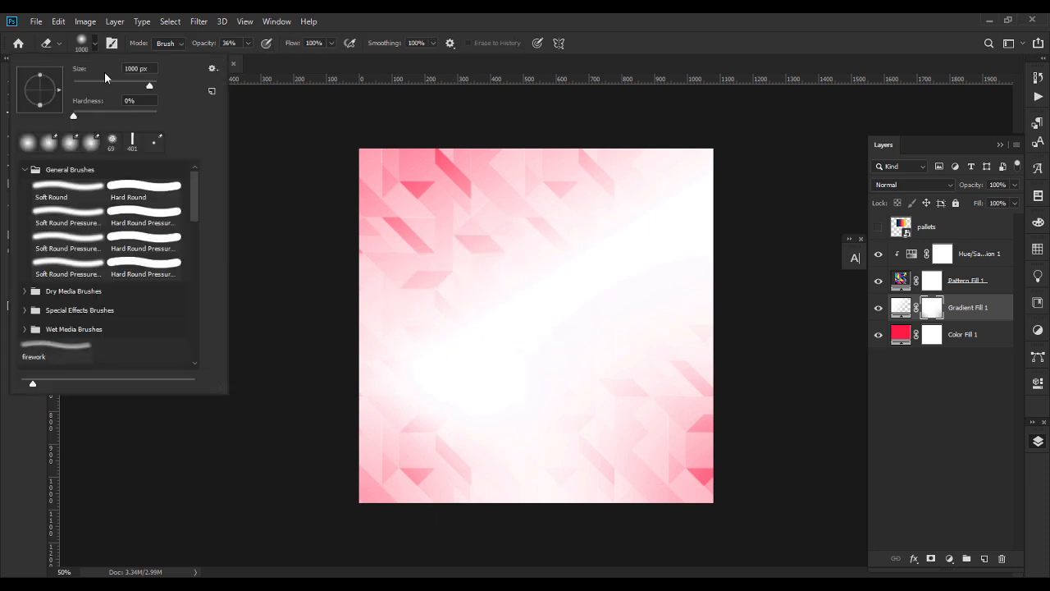
{"action": "left_click", "coordinate": [248, 42]}
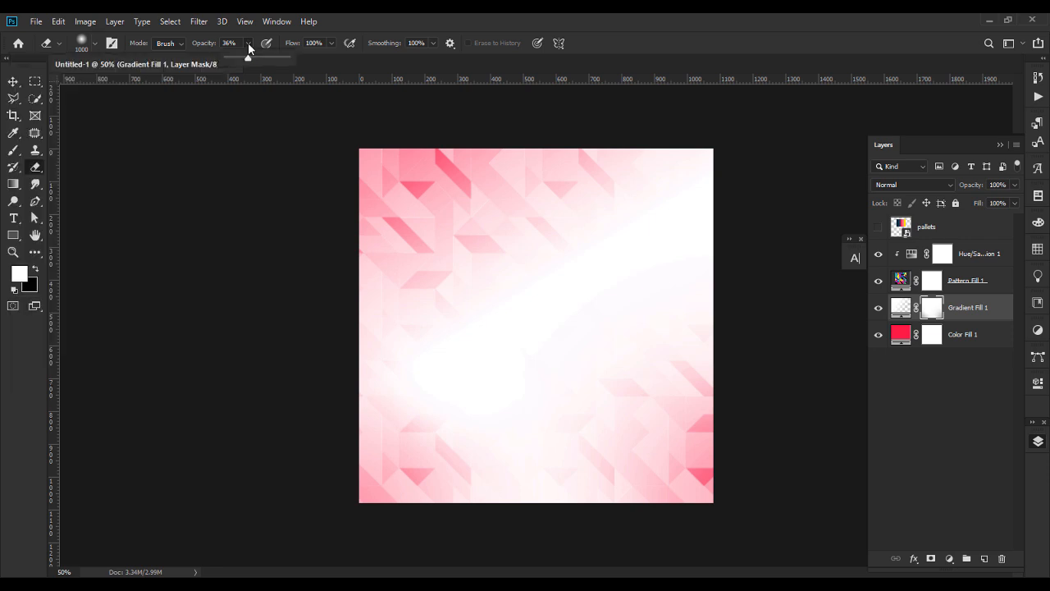
{"action": "left_click", "coordinate": [96, 42]}
{"action": "left_click", "coordinate": [116, 83]}
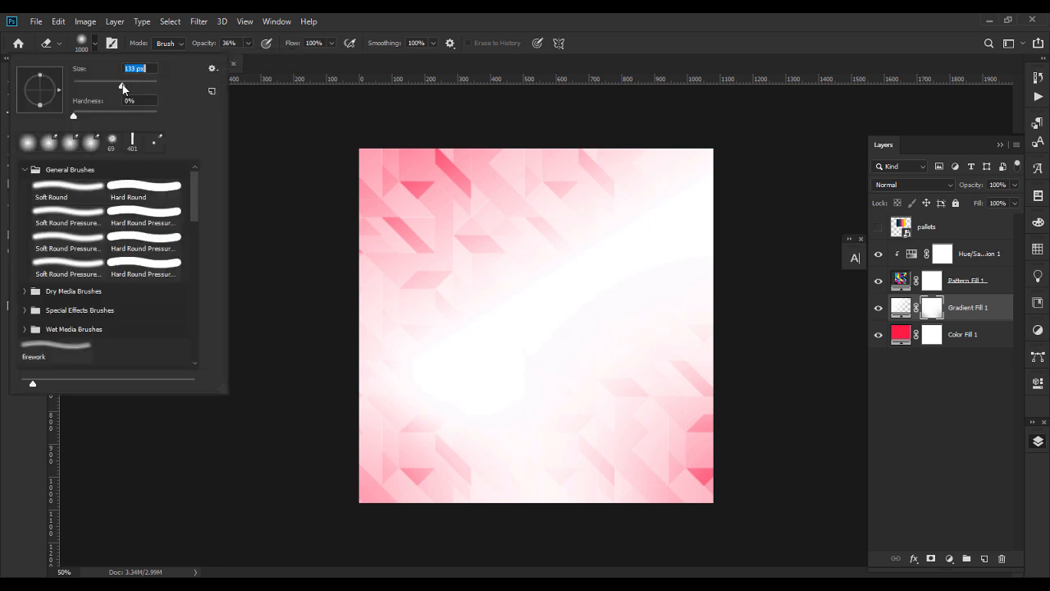
{"action": "left_click_drag", "start_coordinate": [145, 83], "coordinate": [148, 84]}
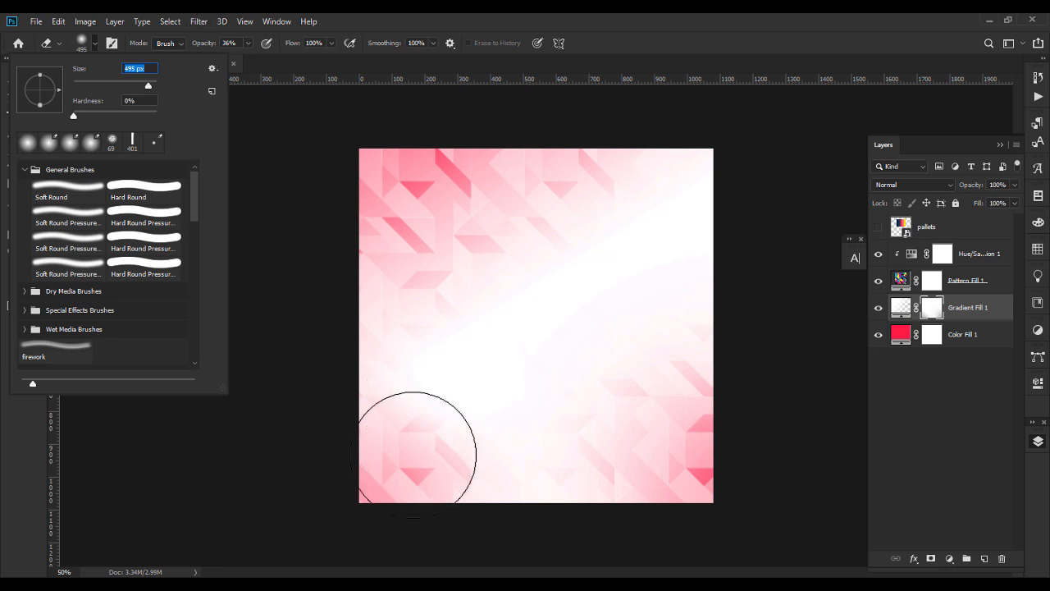
{"action": "left_click_drag", "start_coordinate": [424, 448], "coordinate": [391, 475]}
{"action": "key", "text": "ctrl+z"}
{"action": "left_click", "coordinate": [394, 472]}
{"action": "key", "text": "ctrl+z"}
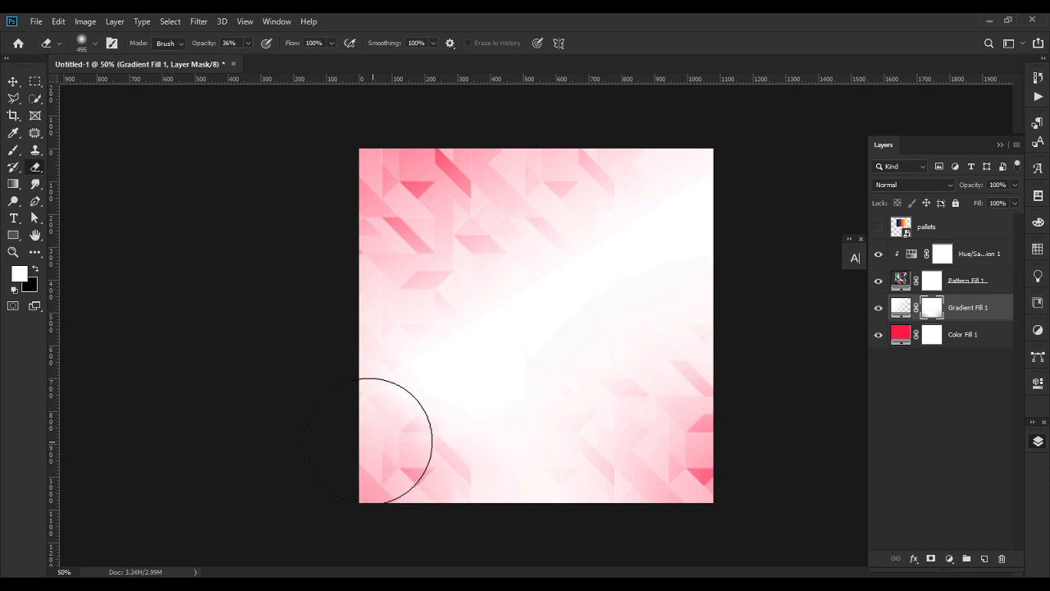
{"action": "left_click", "coordinate": [398, 441]}
{"action": "left_click", "coordinate": [14, 82]}
{"action": "left_click", "coordinate": [254, 413]}
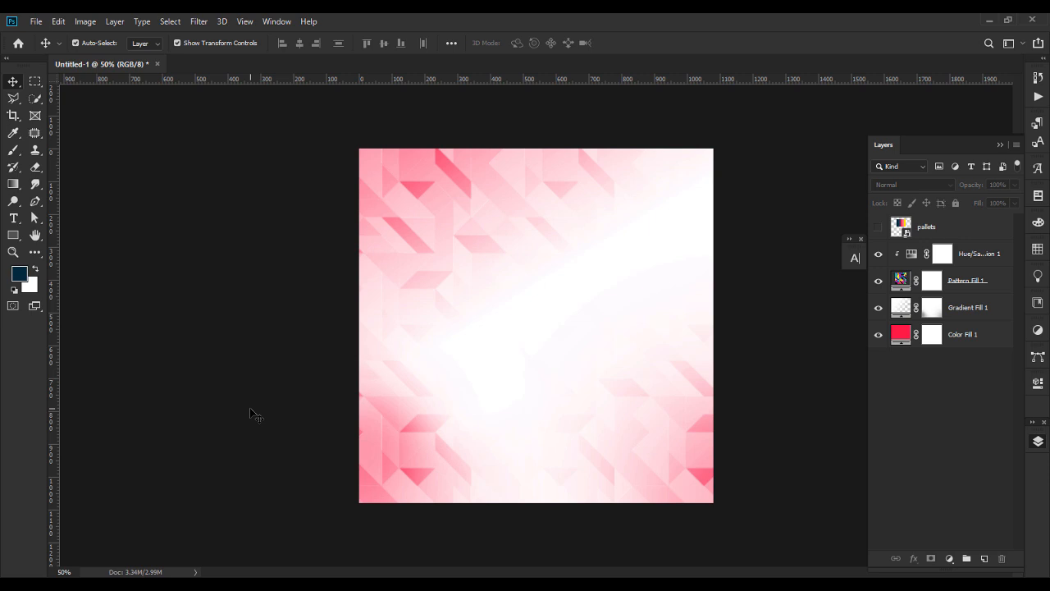
Place connted rope.jpeg onto the flyer, commit it, and apply Select > Subject to the ropes.
{"action": "key", "text": "ctrl+plus"}
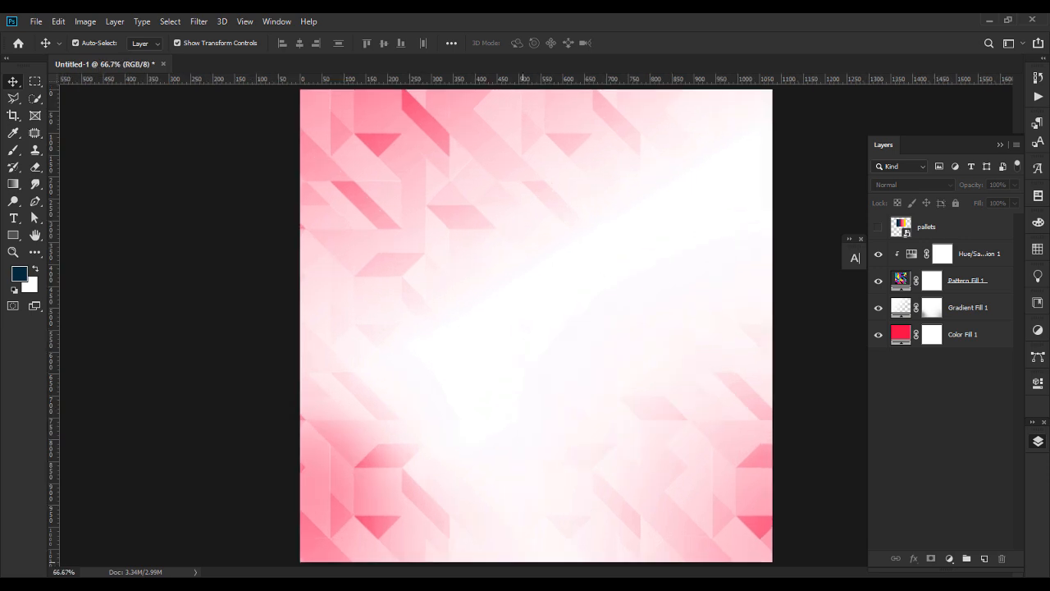
{"action": "key", "text": "alt+Tab"}
{"action": "left_click_drag", "start_coordinate": [386, 110], "coordinate": [574, 404]}
{"action": "key", "text": "Return"}
{"action": "key", "text": "ctrl+minus"}
{"action": "left_click", "coordinate": [170, 21]}
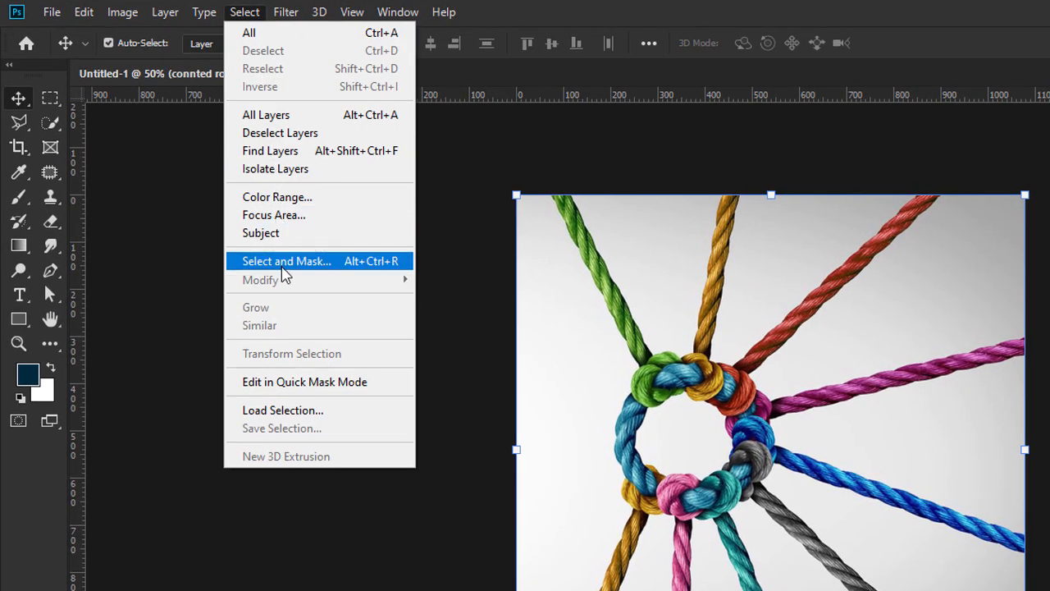
{"action": "left_click", "coordinate": [277, 237]}
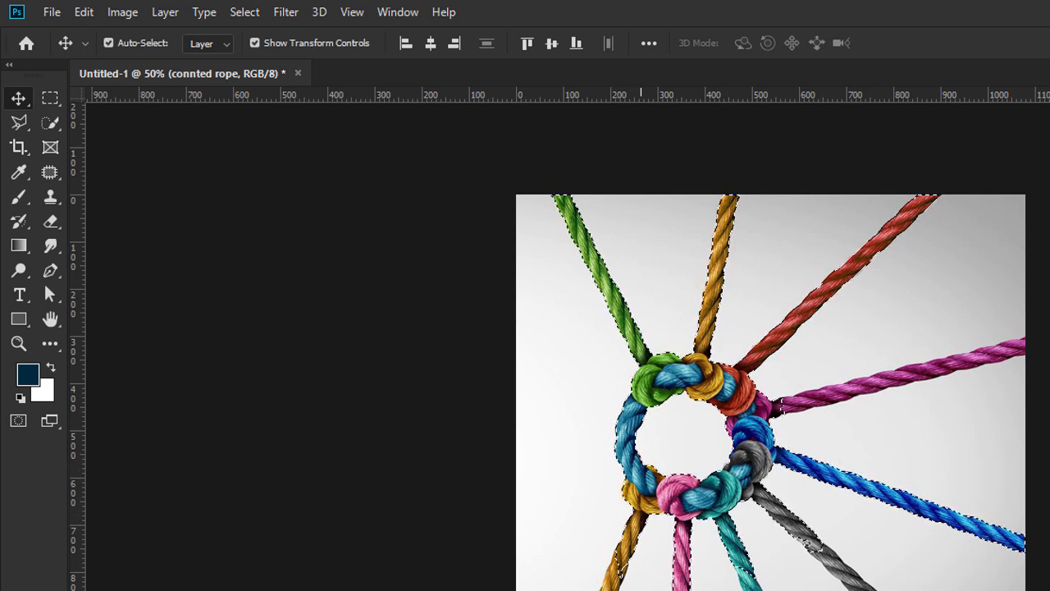
Refine the rope selection with Quick Selection, dropping the white strip and tracing the pink, teal and grey ropes.
{"action": "left_click", "coordinate": [50, 124]}
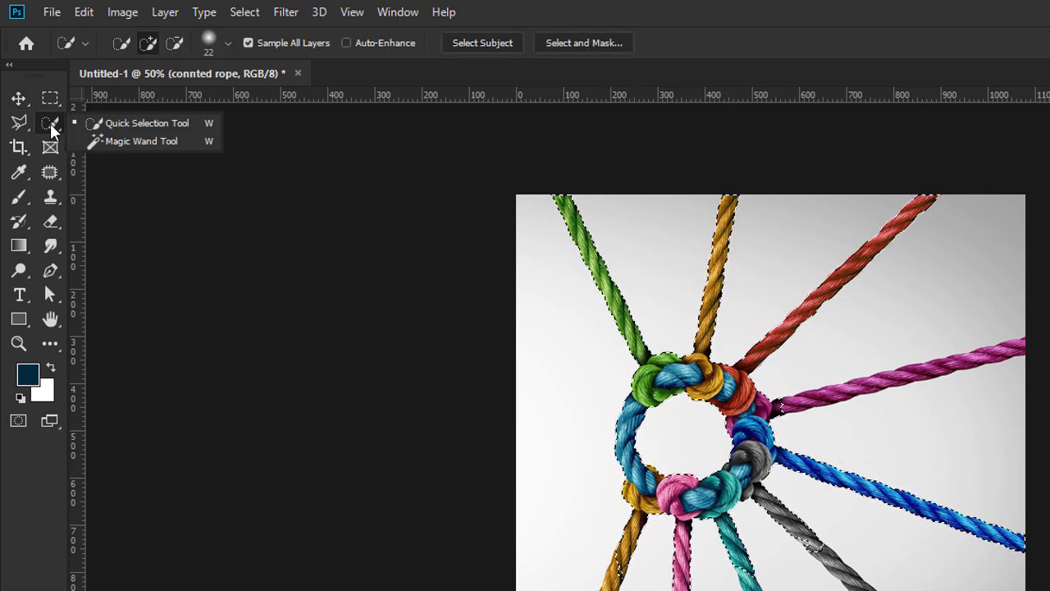
{"action": "left_click", "coordinate": [146, 128]}
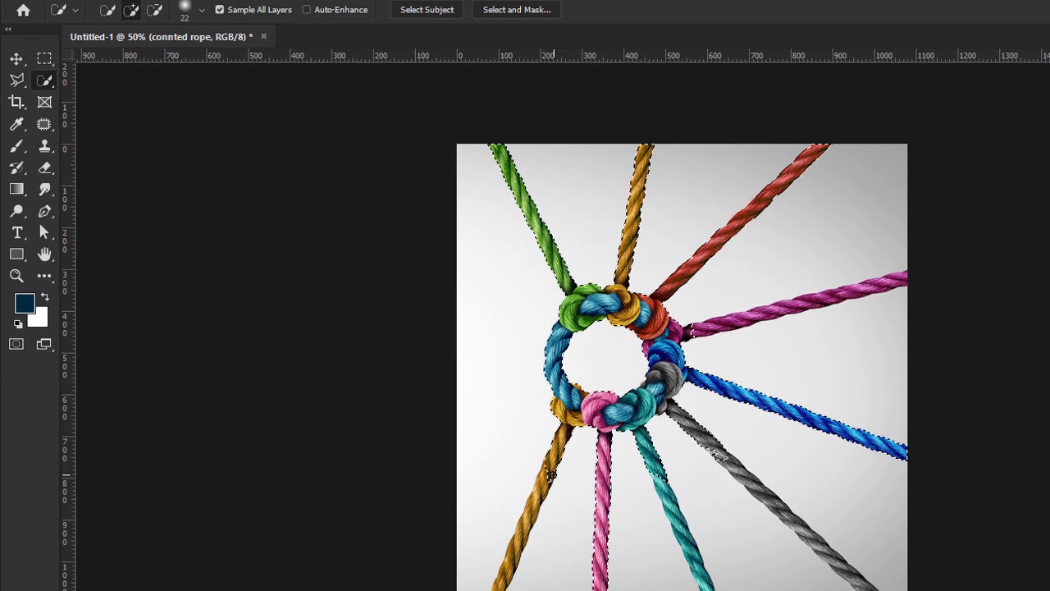
{"action": "left_click", "coordinate": [502, 541], "text": "alt"}
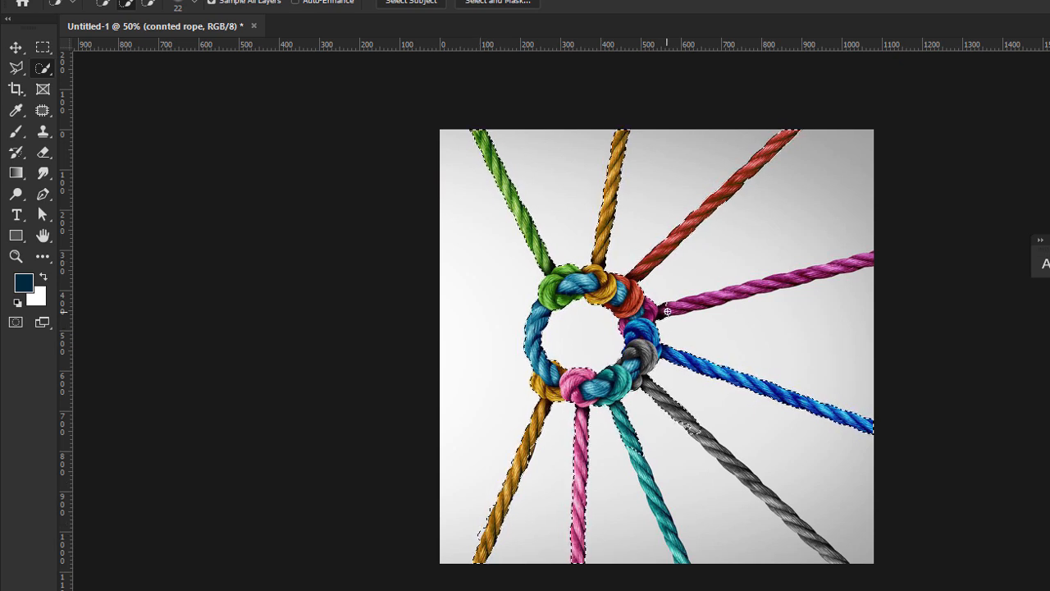
{"action": "left_click_drag", "start_coordinate": [763, 287], "coordinate": [788, 282]}
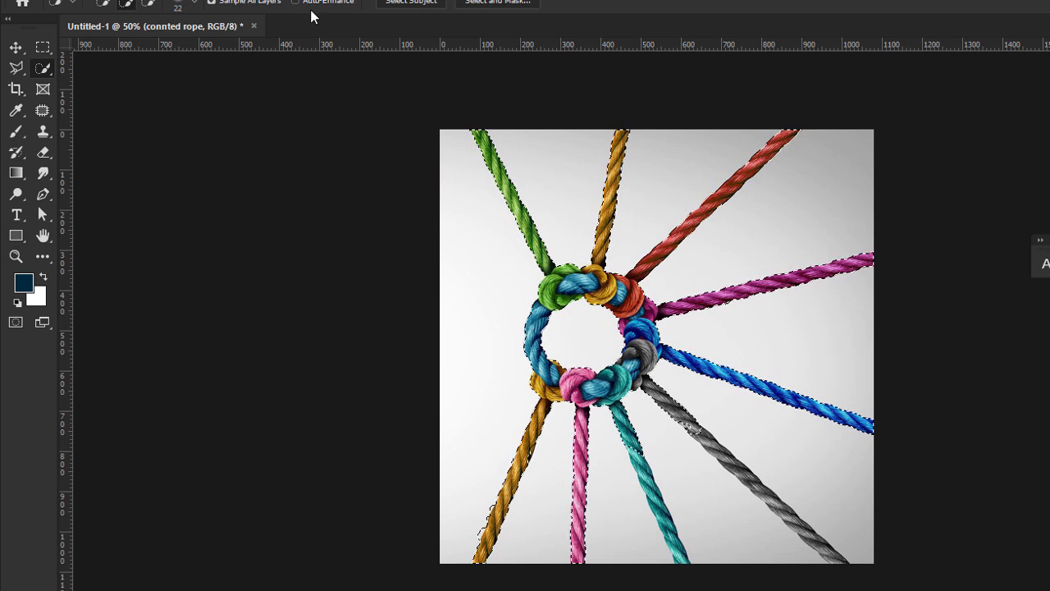
{"action": "left_click", "coordinate": [150, 4]}
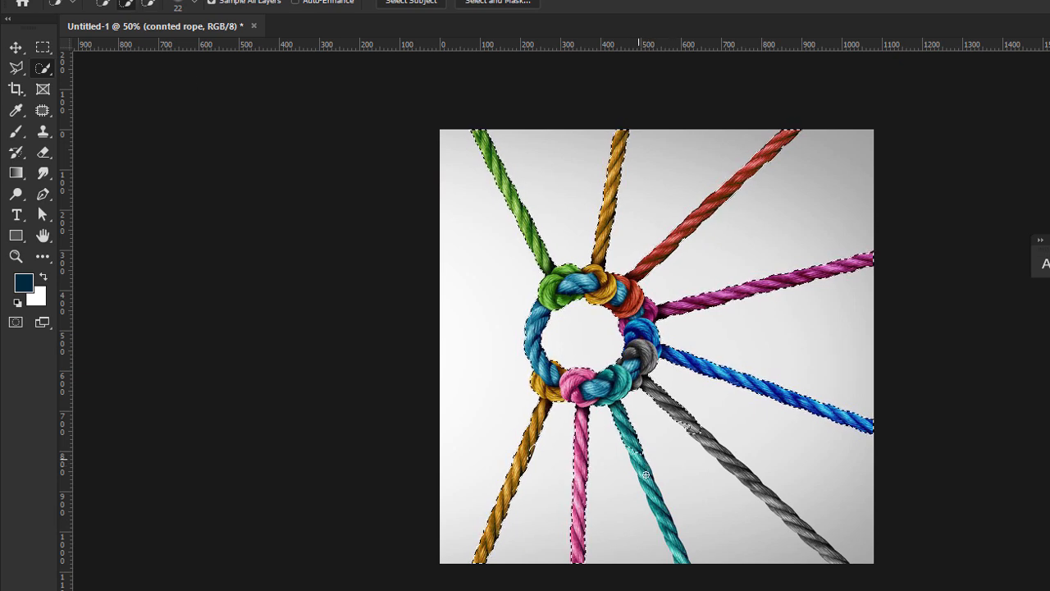
{"action": "left_click_drag", "start_coordinate": [660, 508], "coordinate": [682, 561]}
{"action": "left_click_drag", "start_coordinate": [689, 426], "coordinate": [847, 561]}
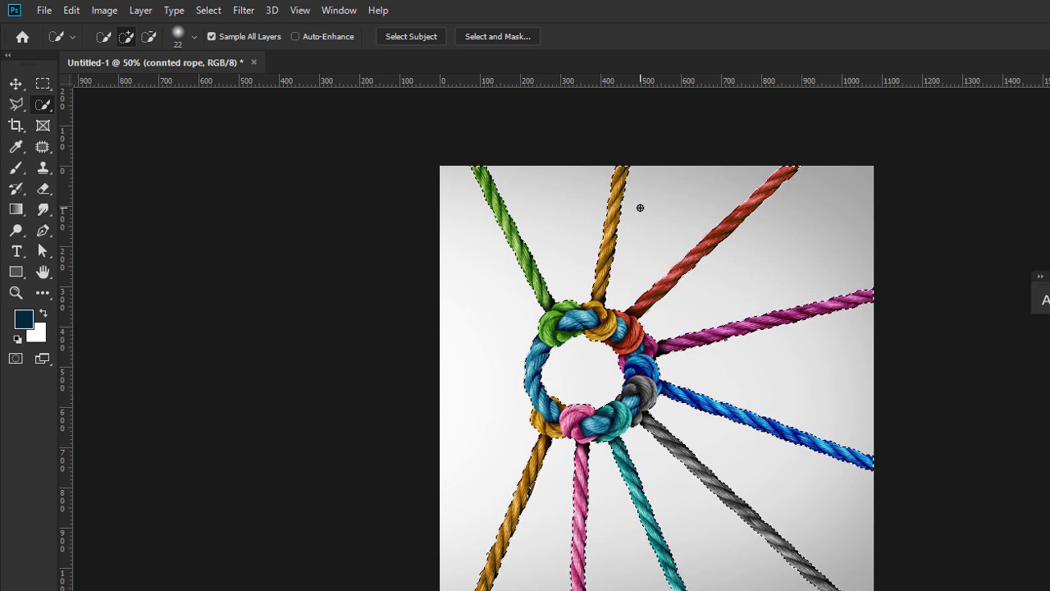
{"action": "left_click", "coordinate": [16, 84]}
Contract the selection by 1 px and add a layer mask to the rope layer.
{"action": "left_click", "coordinate": [206, 10]}
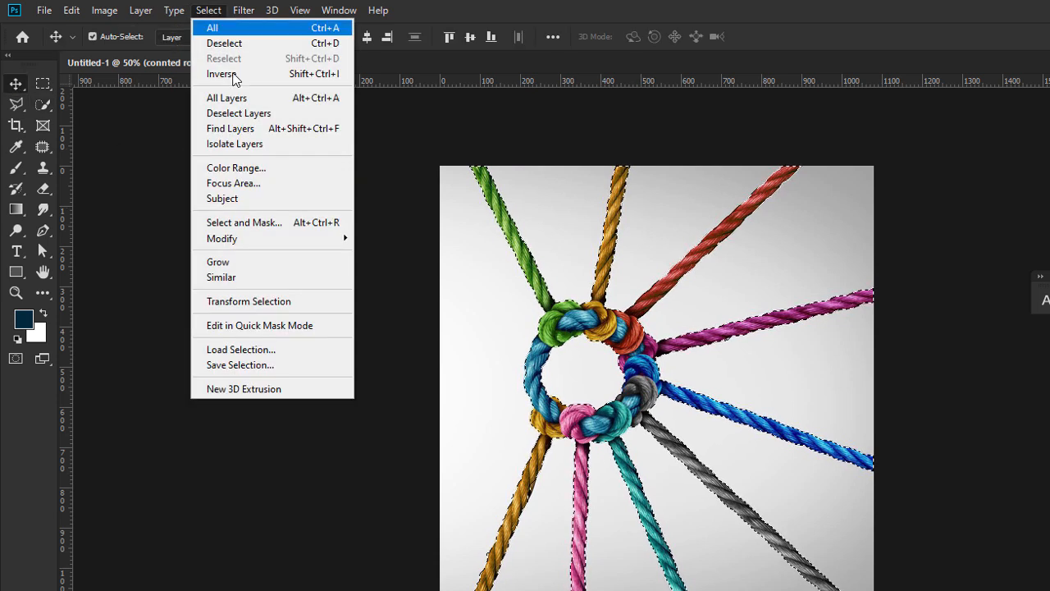
{"action": "mouse_move", "coordinate": [262, 238]}
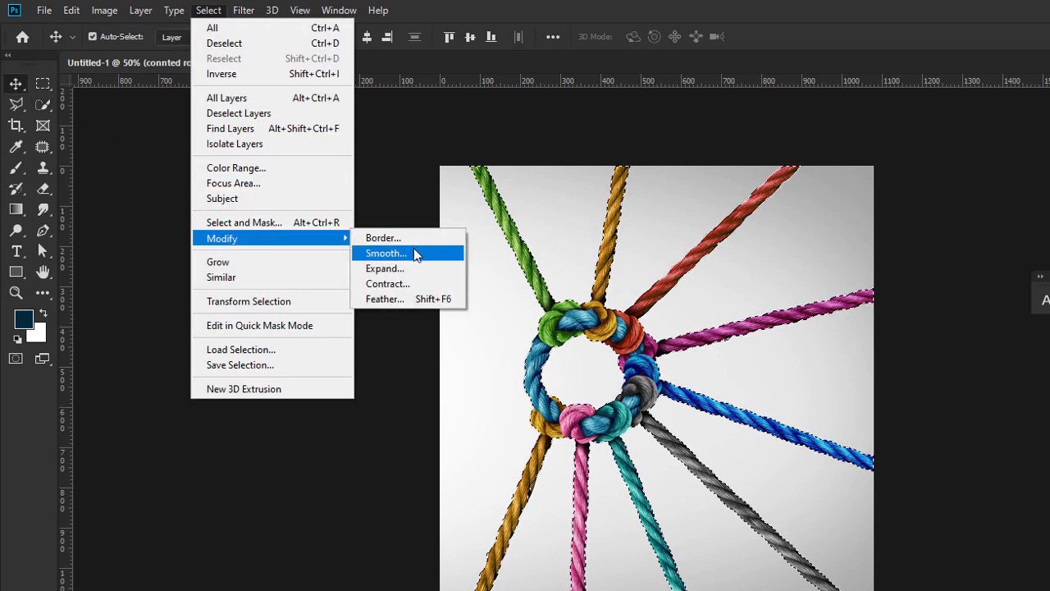
{"action": "left_click", "coordinate": [404, 284]}
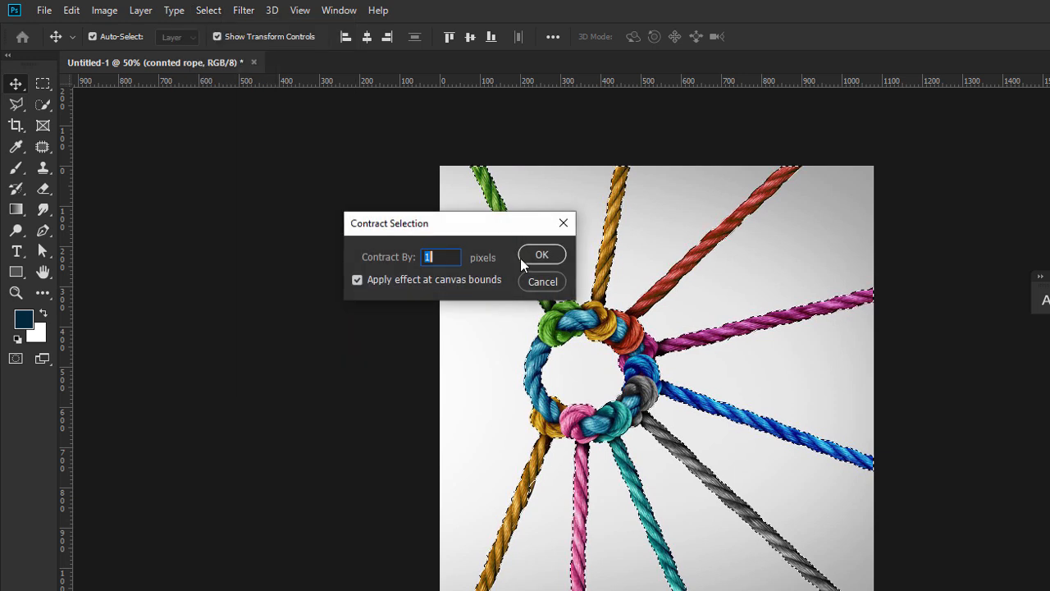
{"action": "left_click", "coordinate": [540, 254]}
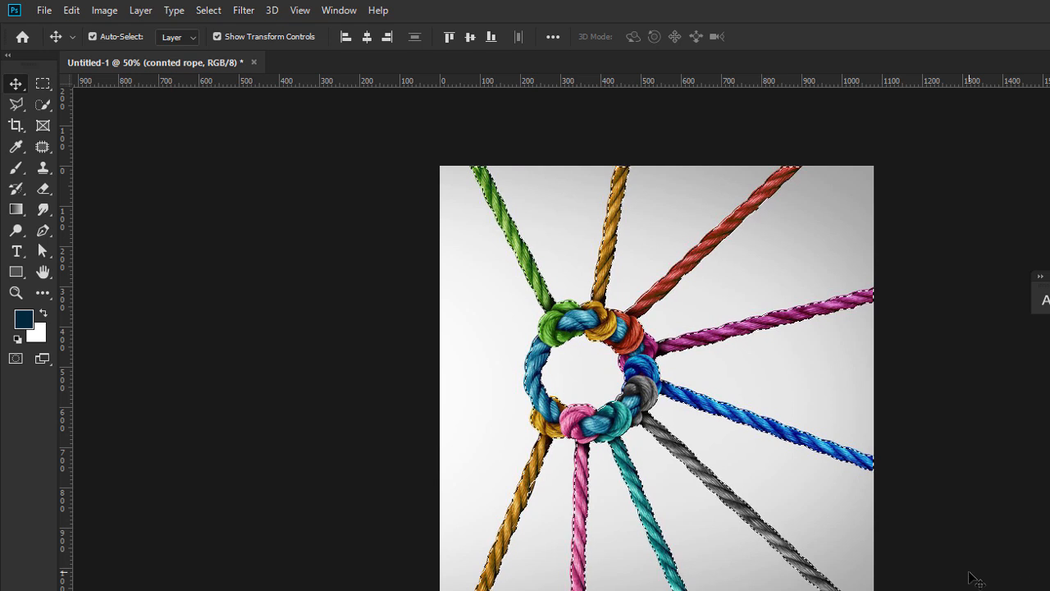
{"action": "left_click", "coordinate": [1049, 590]}
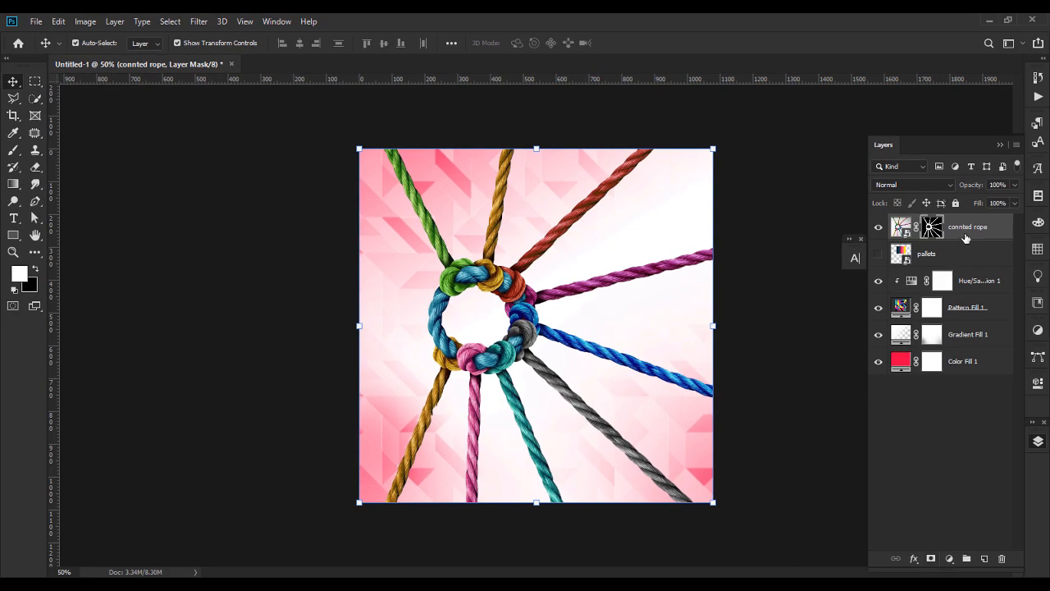
{"action": "right_click", "coordinate": [966, 238]}
Make the rope layer a smart object, scale it to 78.25%, rotate it -29.12° and tuck the knot top-right.
{"action": "left_click", "coordinate": [853, 158]}
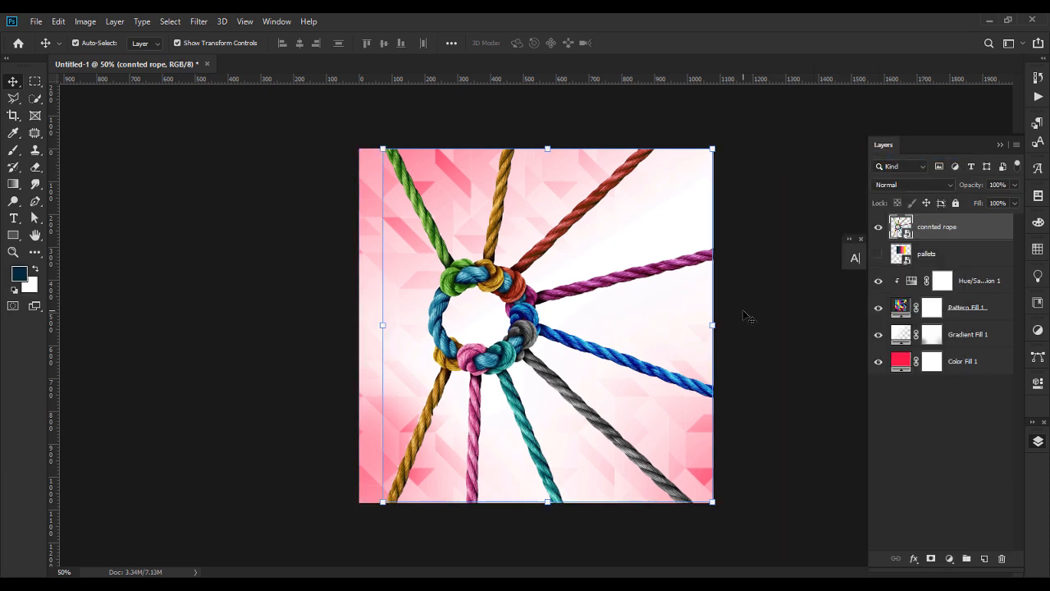
{"action": "left_click_drag", "start_coordinate": [720, 332], "coordinate": [642, 251]}
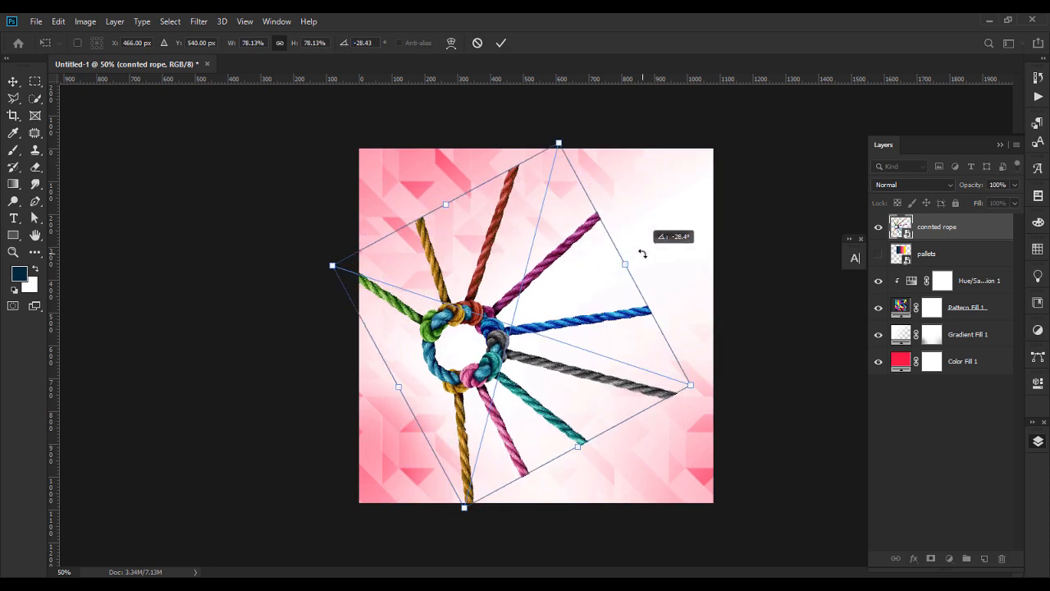
{"action": "left_click_drag", "start_coordinate": [531, 352], "coordinate": [694, 262]}
{"action": "left_click_drag", "start_coordinate": [809, 169], "coordinate": [808, 169]}
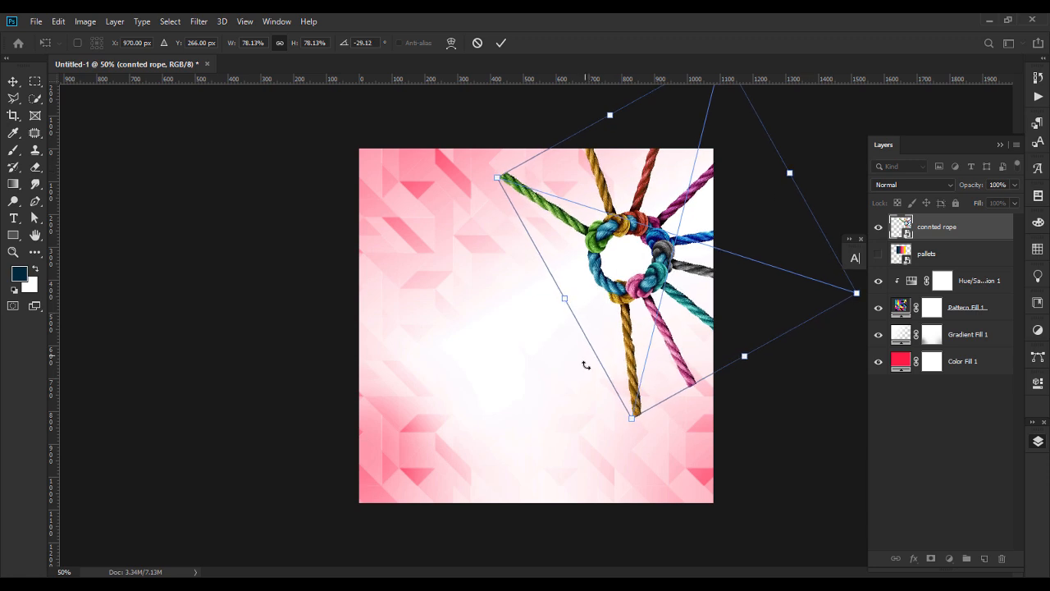
{"action": "left_click_drag", "start_coordinate": [632, 418], "coordinate": [628, 439]}
{"action": "left_click_drag", "start_coordinate": [651, 382], "coordinate": [670, 355]}
{"action": "left_click_drag", "start_coordinate": [568, 207], "coordinate": [560, 200]}
{"action": "left_click_drag", "start_coordinate": [657, 236], "coordinate": [684, 238]}
{"action": "left_click_drag", "start_coordinate": [777, 364], "coordinate": [768, 346]}
{"action": "mouse_move", "coordinate": [702, 296]}
{"action": "left_mouse_down"}
{"action": "mouse_move", "coordinate": [704, 305]}
{"action": "mouse_move", "coordinate": [700, 294]}
{"action": "left_mouse_up"}
{"action": "key", "text": "Return"}
{"action": "left_click", "coordinate": [727, 357]}
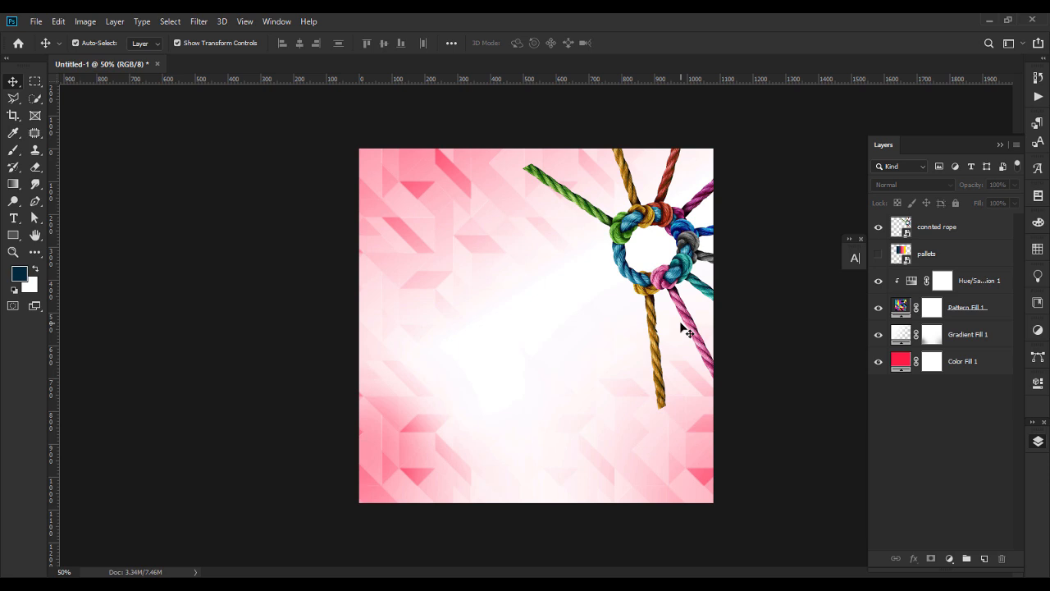
Quick-select the lower length of the orange rope and copy it onto a new Layer 1.
{"action": "left_click", "coordinate": [672, 284]}
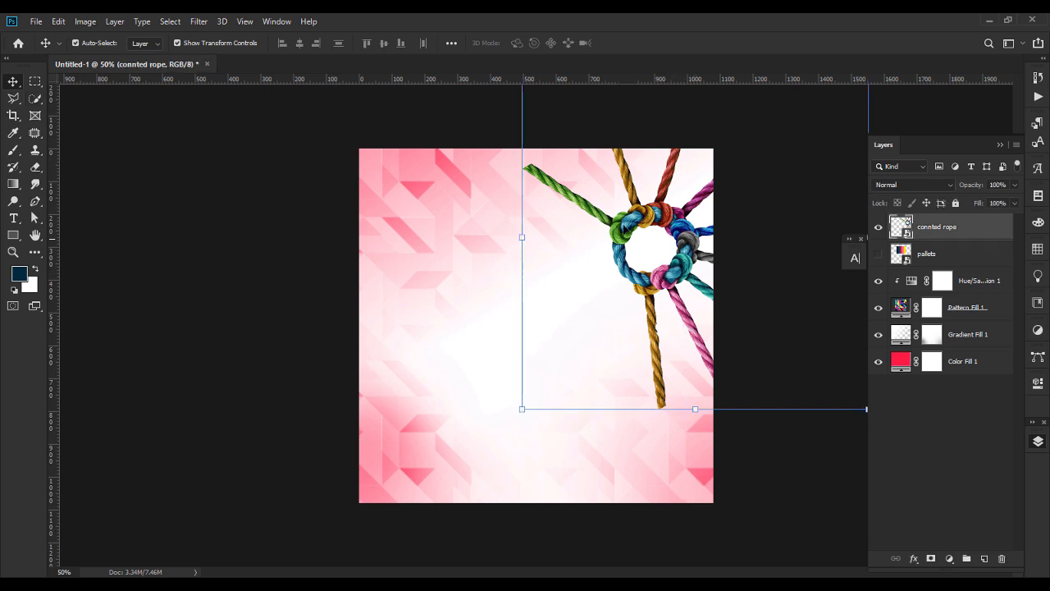
{"action": "key", "text": "ctrl+plus"}
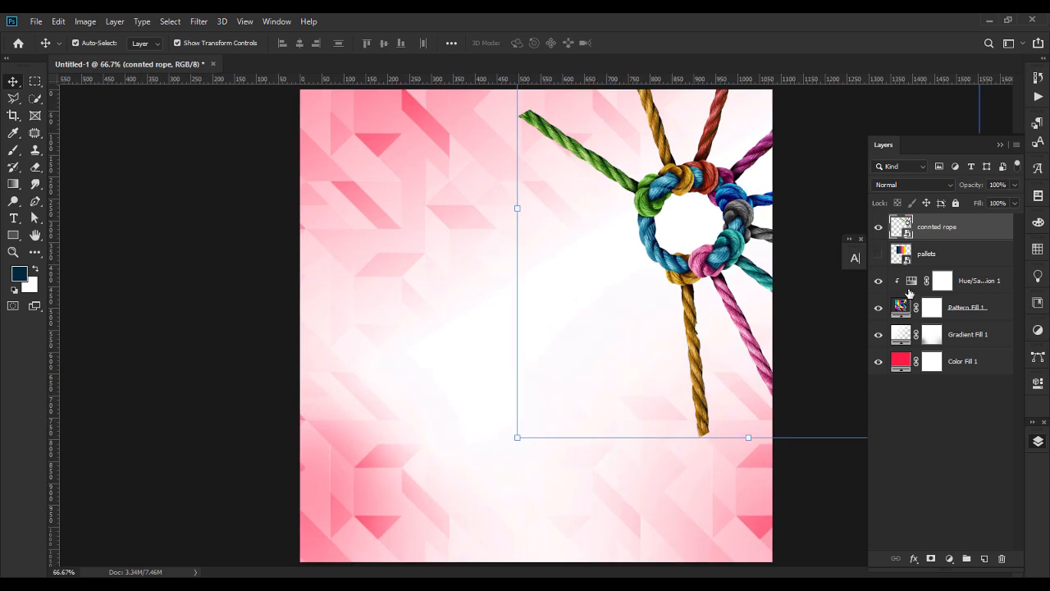
{"action": "left_click", "coordinate": [37, 99]}
{"action": "left_click_drag", "start_coordinate": [698, 361], "coordinate": [706, 432]}
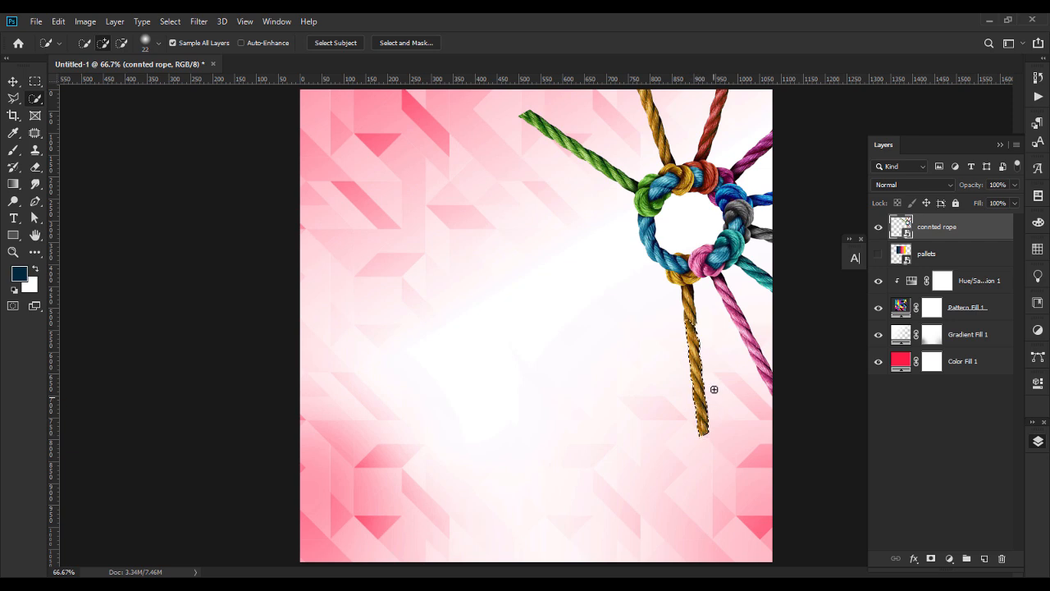
{"action": "left_click", "coordinate": [685, 314]}
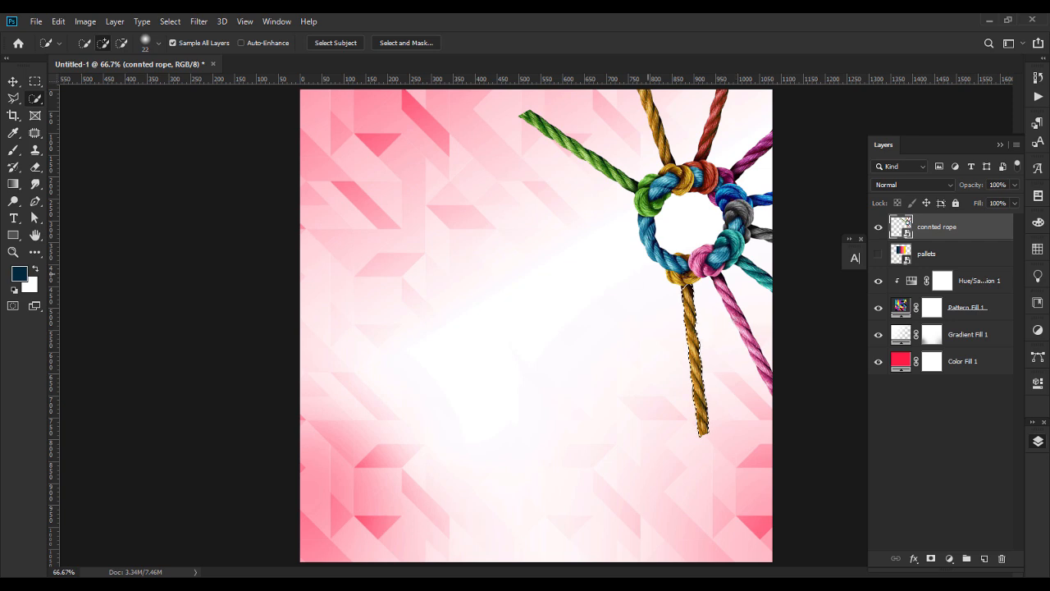
{"action": "key", "text": "ctrl+j"}
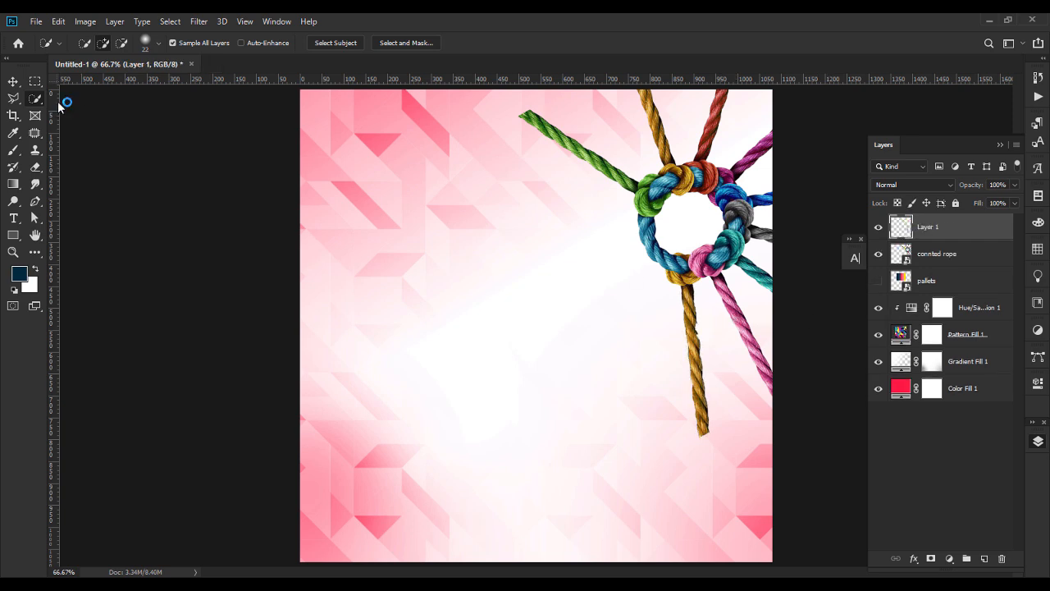
Stretch the copied rope strand down to the canvas bottom and compare it with the original.
{"action": "left_click", "coordinate": [13, 82]}
{"action": "left_click_drag", "start_coordinate": [703, 364], "coordinate": [718, 508]}
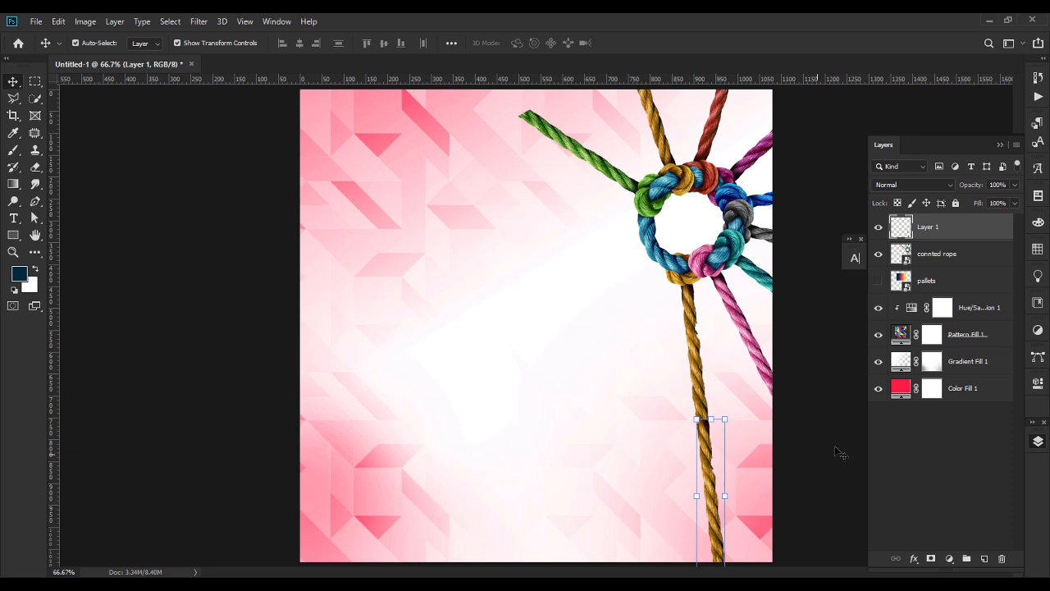
{"action": "left_click", "coordinate": [879, 232]}
{"action": "left_click", "coordinate": [879, 233]}
Erase stray parts of Layer 1's yellow rope piece with a 47 px eraser.
{"action": "left_click", "coordinate": [37, 168]}
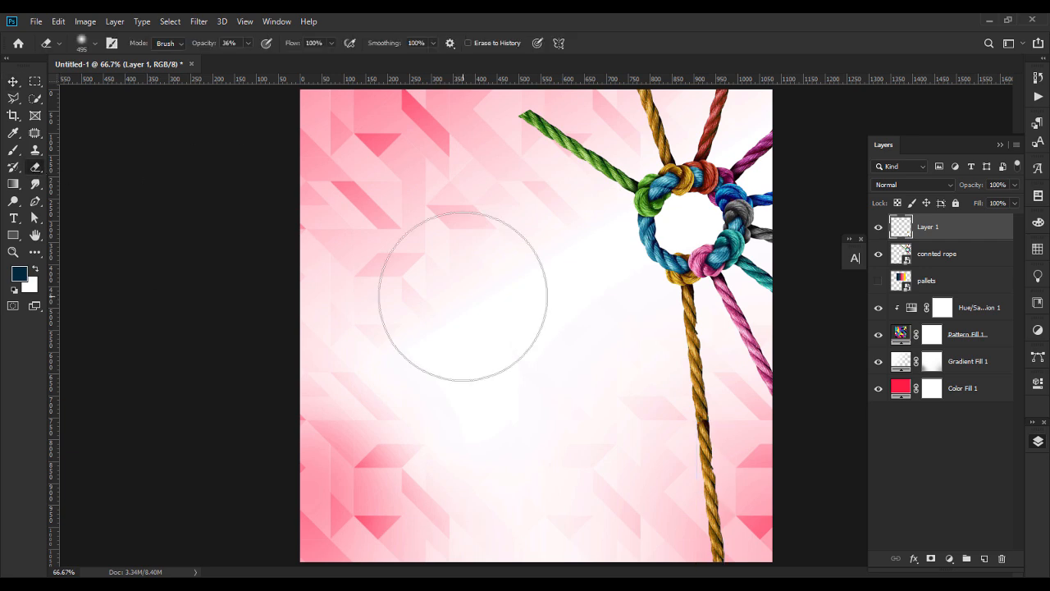
{"action": "left_click", "coordinate": [83, 45]}
{"action": "left_click_drag", "start_coordinate": [92, 85], "coordinate": [92, 85]}
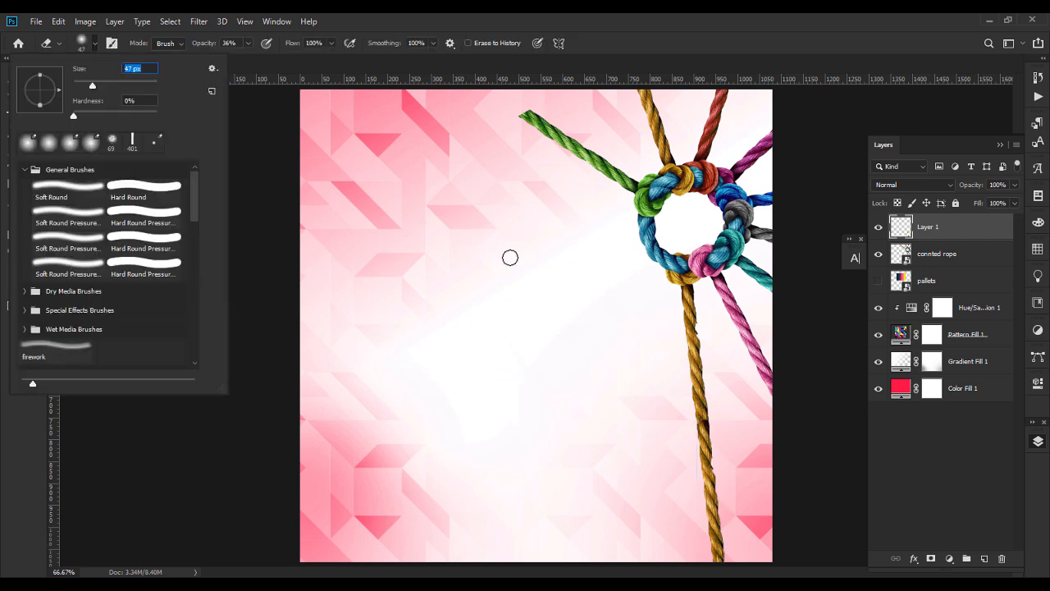
{"action": "left_click", "coordinate": [709, 421]}
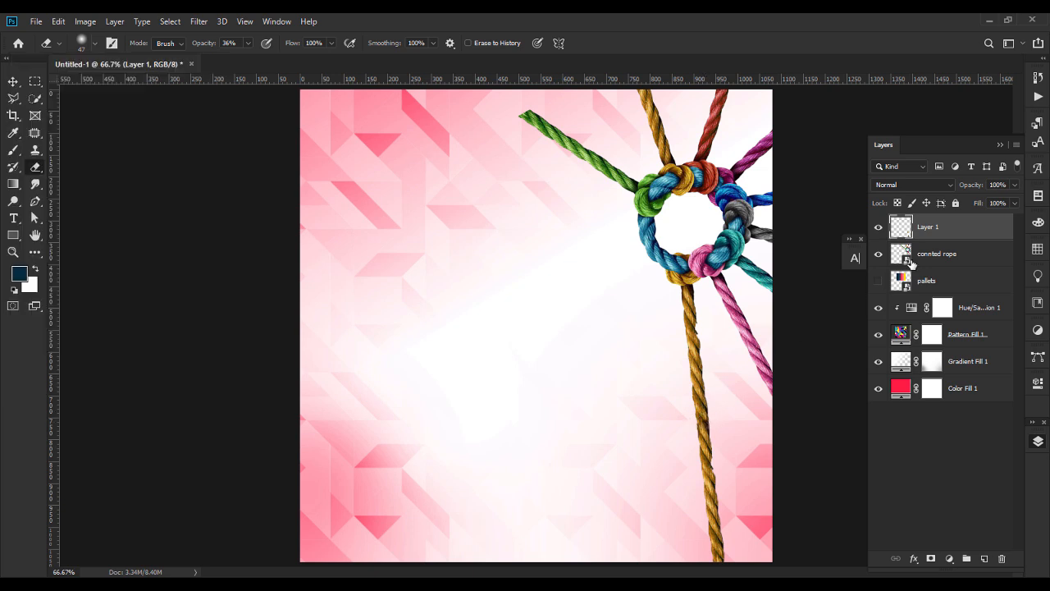
{"action": "mouse_move", "coordinate": [933, 235]}
{"action": "left_mouse_down"}
{"action": "mouse_move", "coordinate": [907, 273]}
{"action": "mouse_move", "coordinate": [932, 232]}
{"action": "left_mouse_up"}
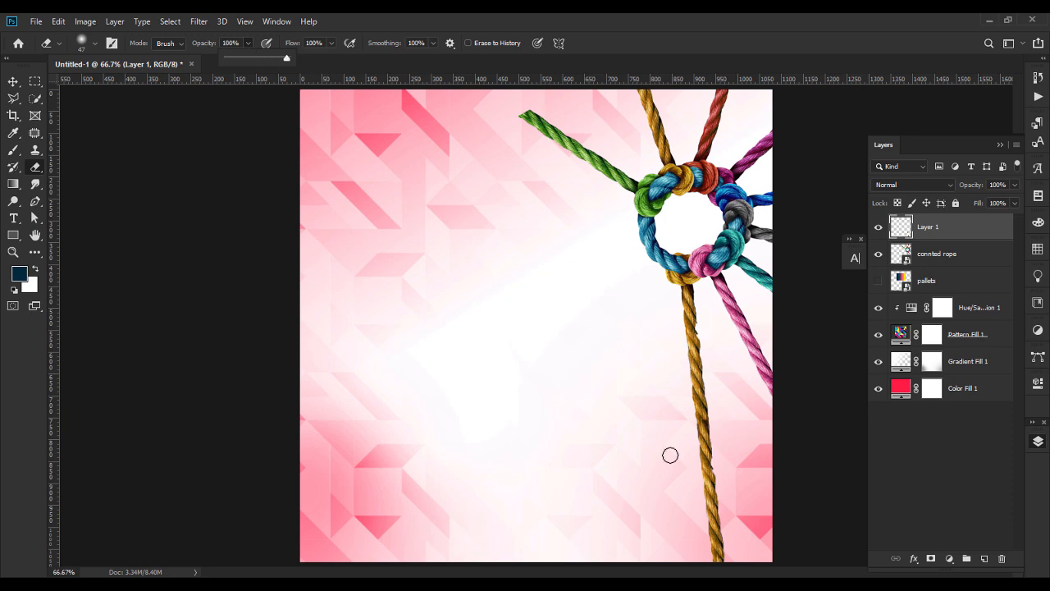
{"action": "left_click", "coordinate": [703, 422]}
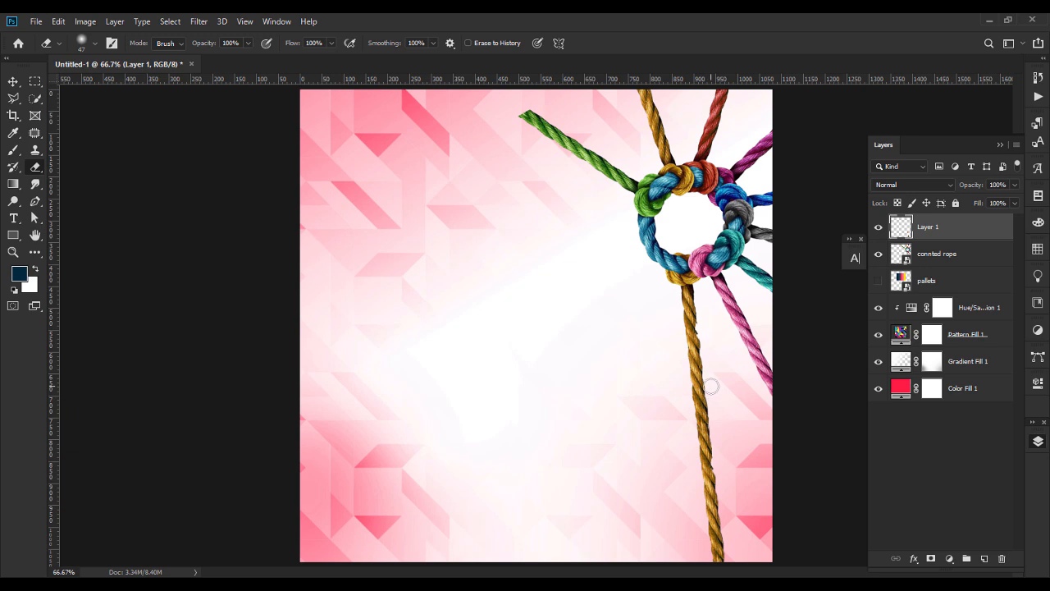
Nudge the yellow rope piece slightly up with the arrow keys so it lines up with the rope.
{"action": "left_click", "coordinate": [13, 82]}
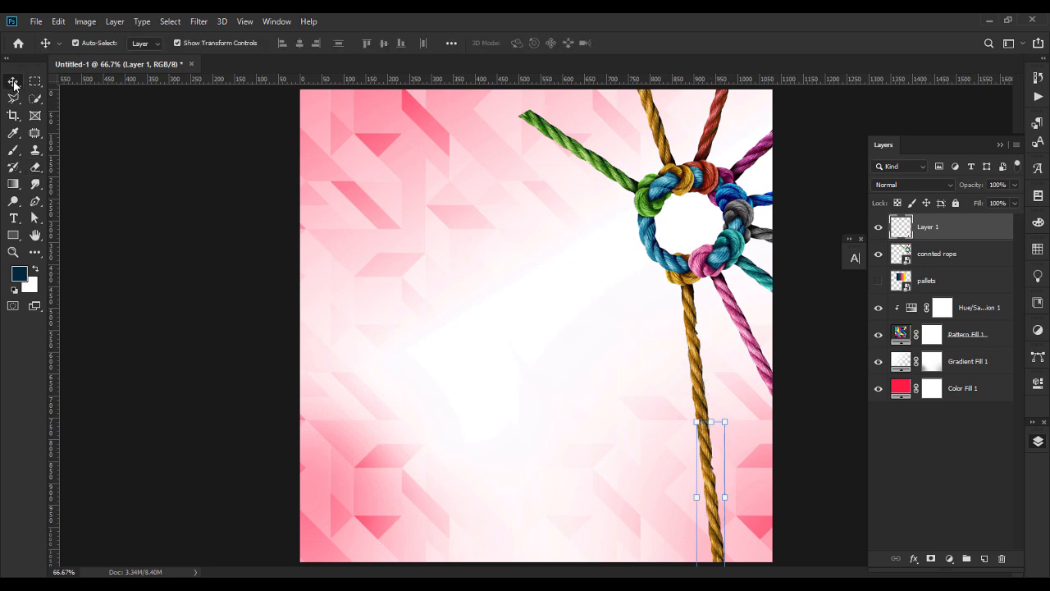
{"action": "key", "text": "Up"}
{"action": "key", "text": "Up"}
{"action": "key", "text": "Up"}
{"action": "key", "text": "Up"}
{"action": "key", "text": "Up"}
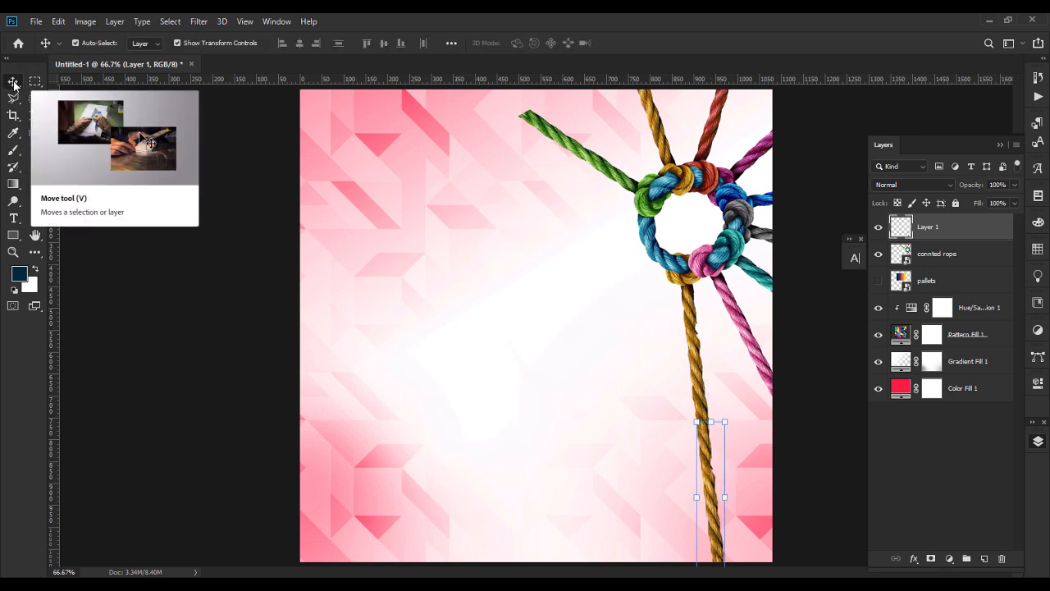
{"action": "key", "text": "Left"}
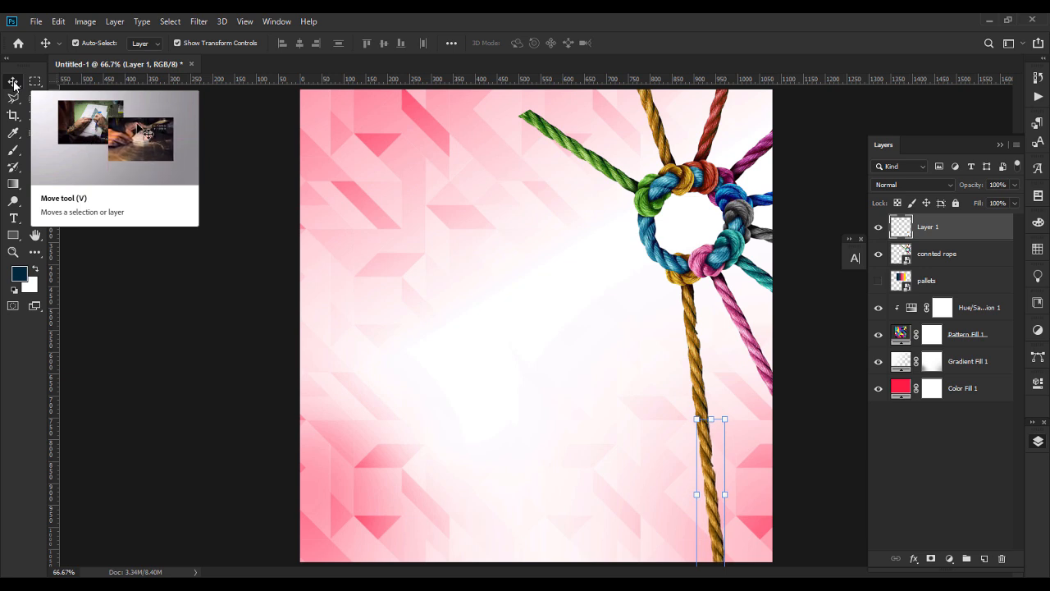
{"action": "left_click", "coordinate": [533, 125]}
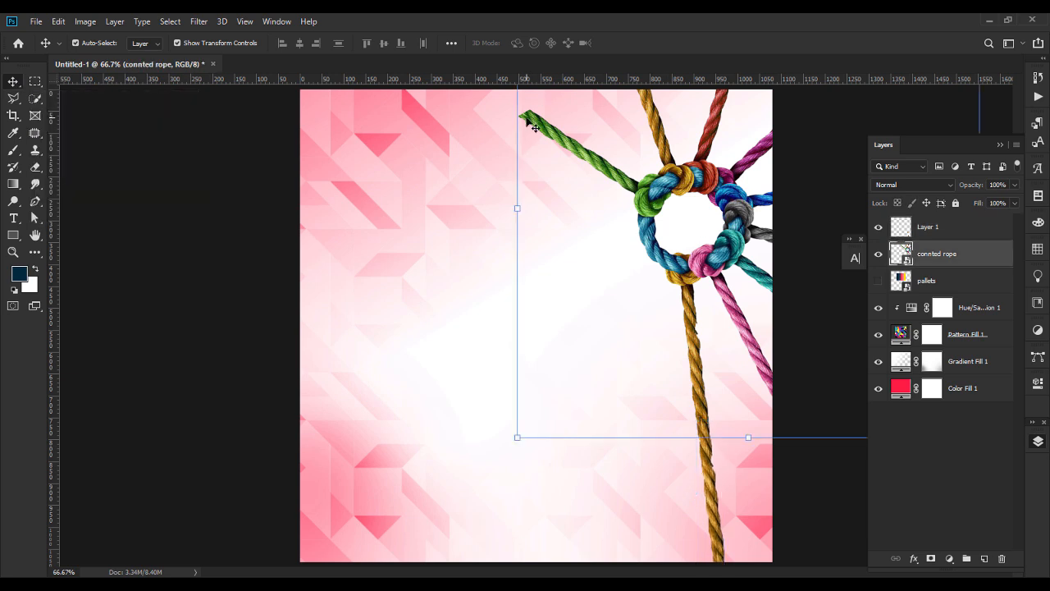
Copy the green rope onto its own layer and move it up-left to the top edge.
{"action": "left_click", "coordinate": [36, 98]}
{"action": "left_click_drag", "start_coordinate": [532, 120], "coordinate": [627, 183]}
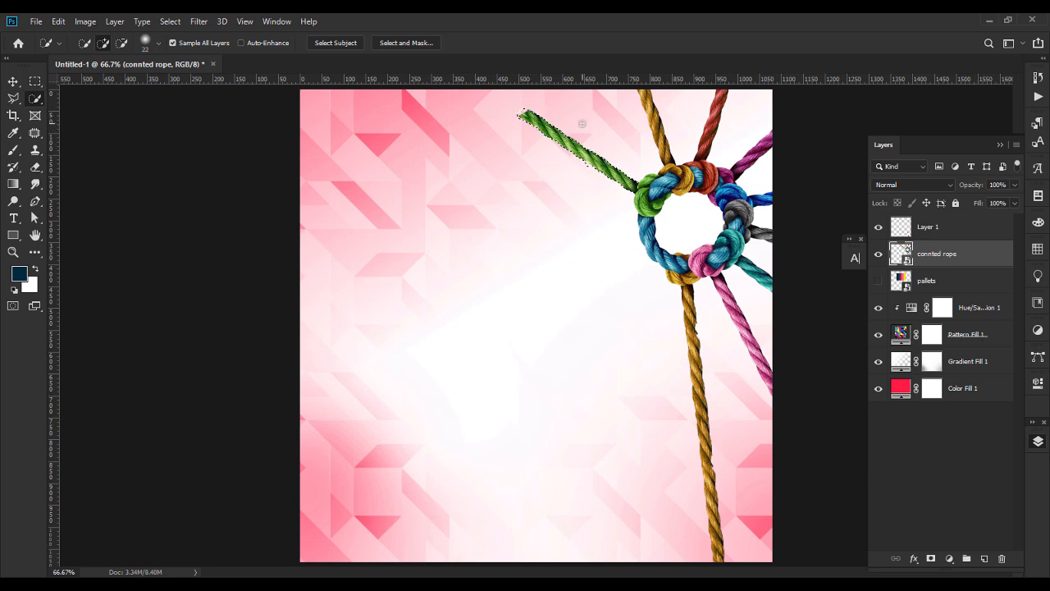
{"action": "key", "text": "ctrl+j"}
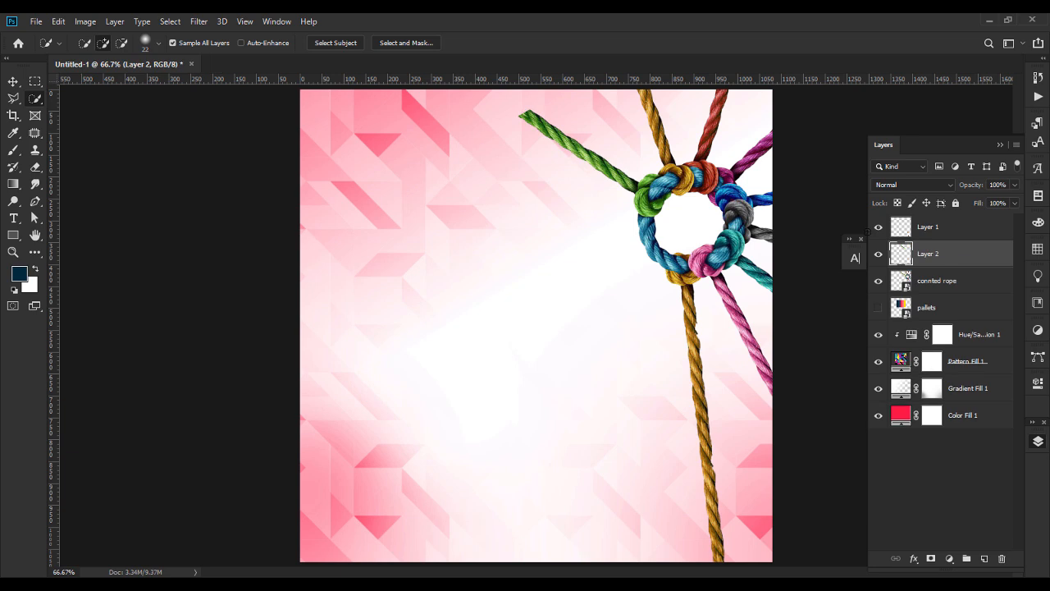
{"action": "left_click", "coordinate": [13, 81]}
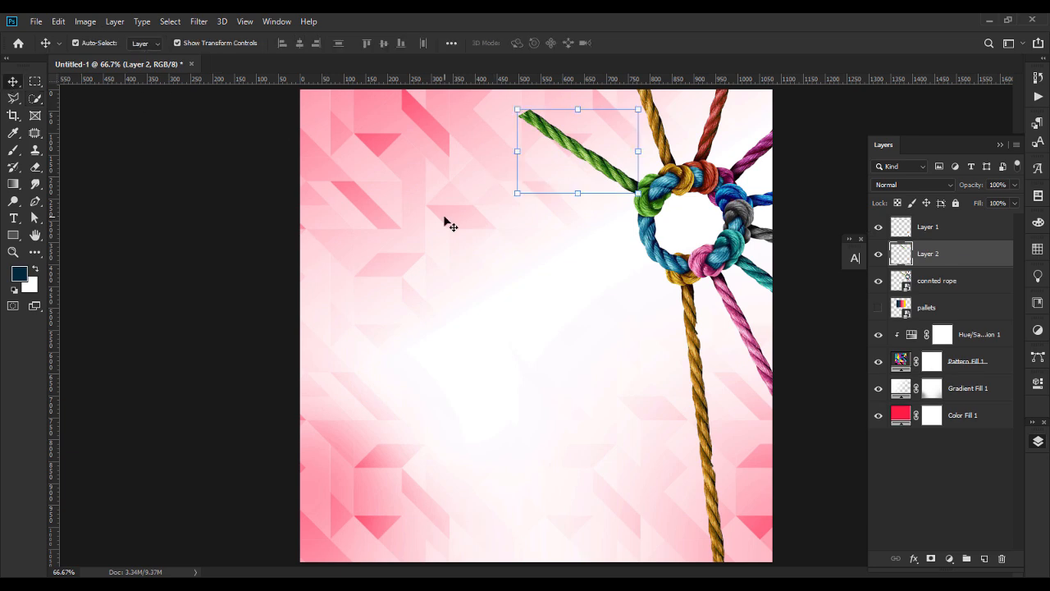
{"action": "key", "text": "ctrl+minus"}
{"action": "left_click_drag", "start_coordinate": [612, 222], "coordinate": [529, 170]}
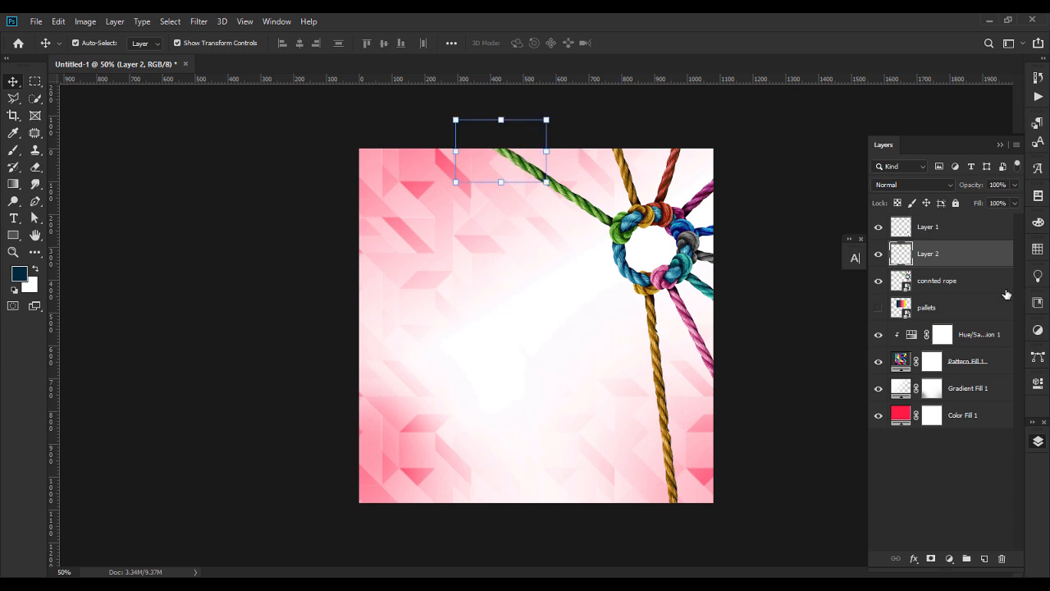
{"action": "left_click", "coordinate": [36, 166]}
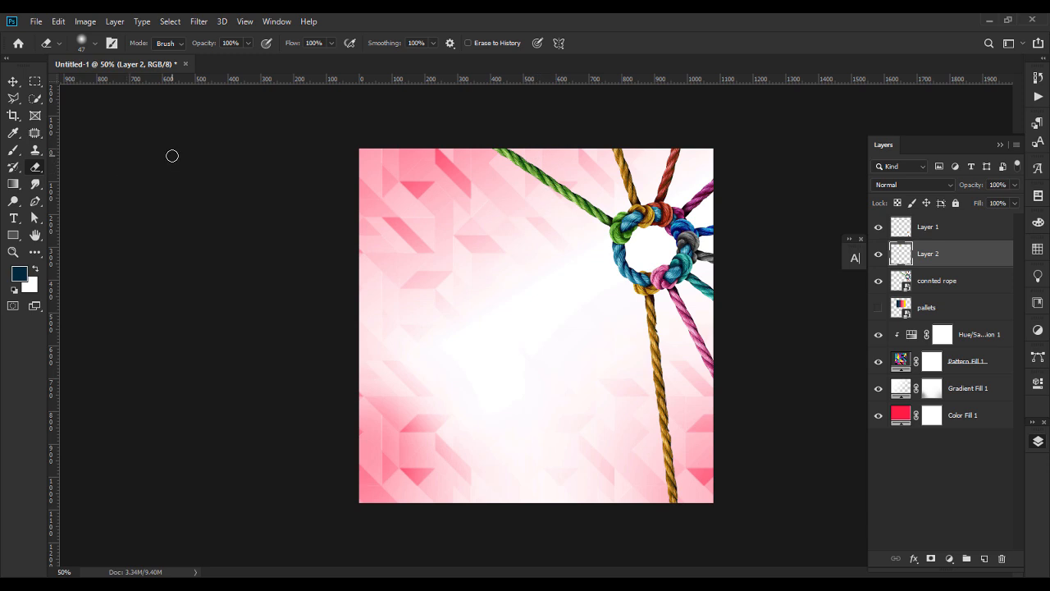
{"action": "left_click", "coordinate": [14, 81]}
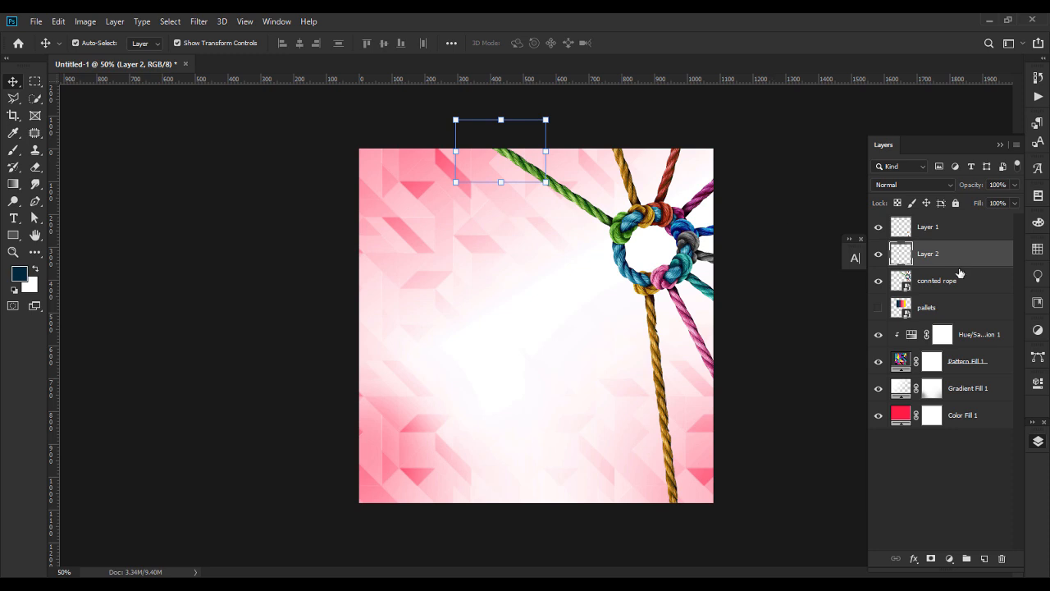
Combine all three rope layers into one smart object and nudge it a few pixels left.
{"action": "left_click", "coordinate": [943, 283]}
{"action": "left_click", "coordinate": [960, 235], "text": "shift"}
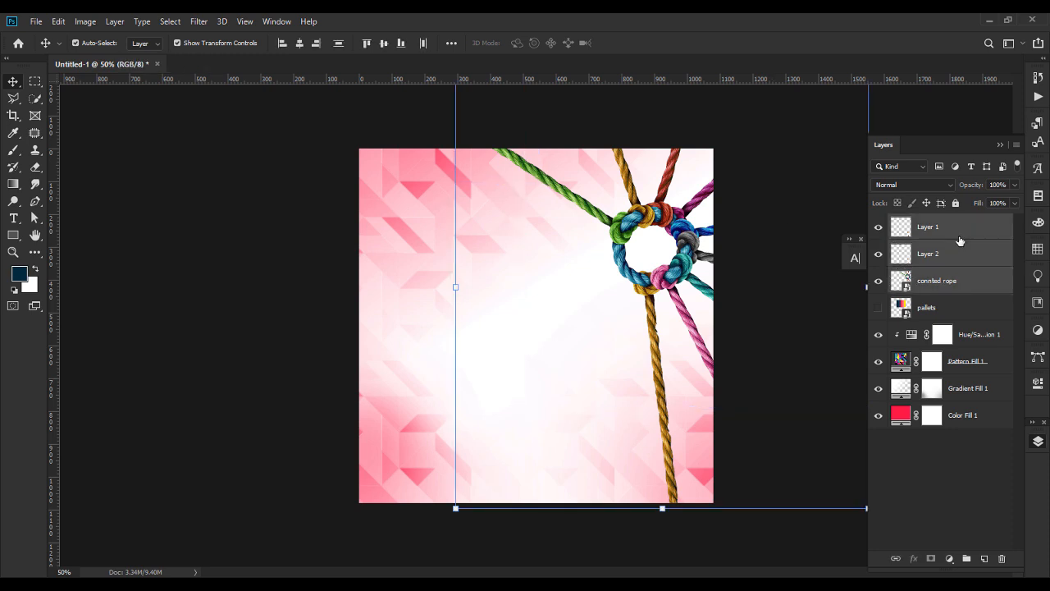
{"action": "right_click", "coordinate": [959, 238]}
{"action": "left_click", "coordinate": [829, 205]}
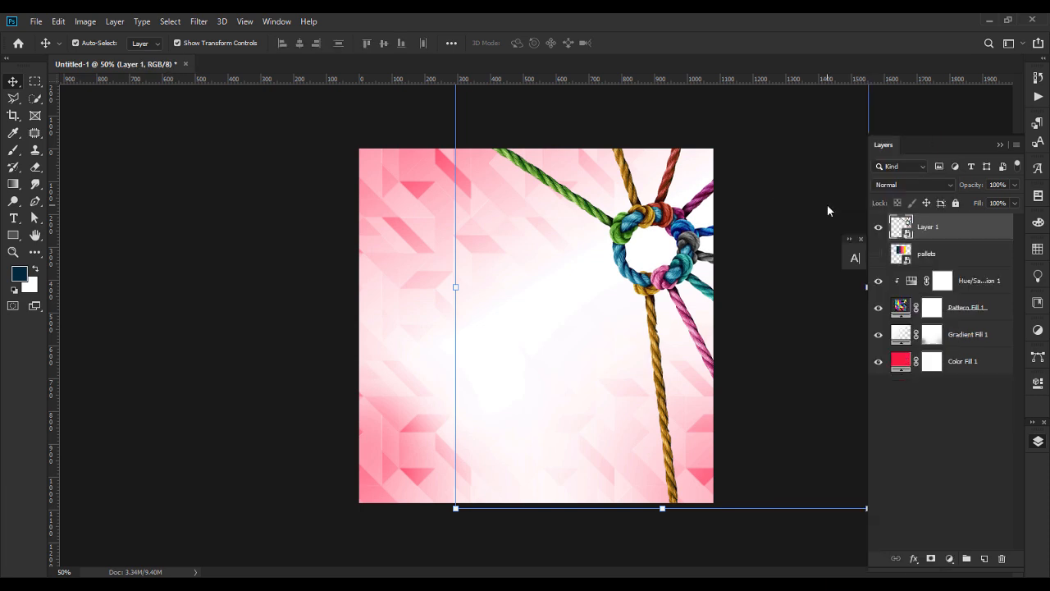
{"action": "left_click", "coordinate": [879, 228]}
{"action": "left_click", "coordinate": [878, 228]}
{"action": "left_click", "coordinate": [796, 287]}
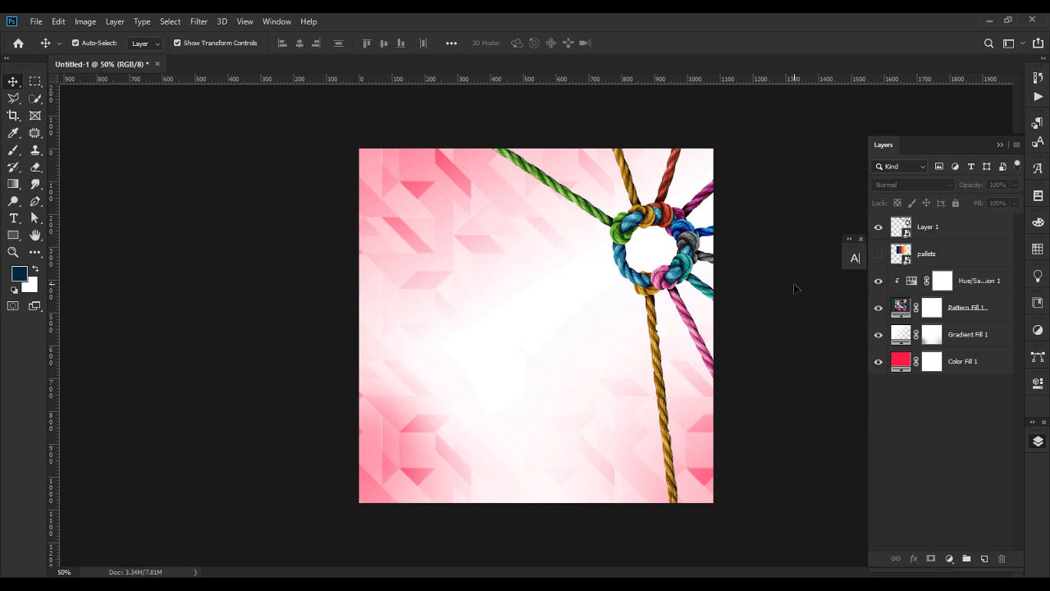
{"action": "left_click", "coordinate": [693, 258]}
{"action": "key", "text": "Left"}
{"action": "key", "text": "Left"}
{"action": "key", "text": "Left"}
{"action": "key", "text": "Left"}
{"action": "key", "text": "Left"}
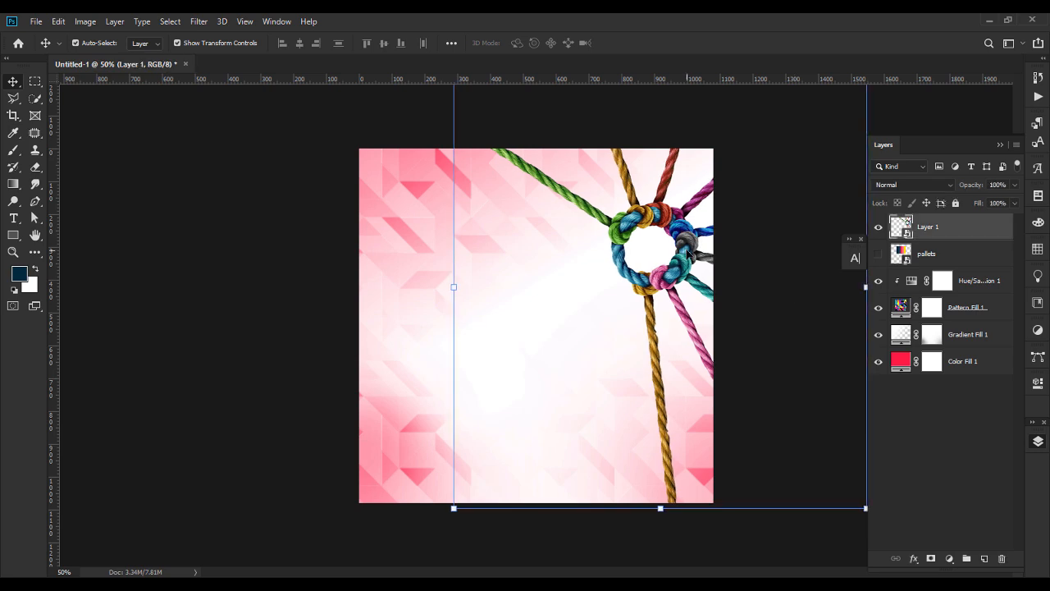
{"action": "left_click", "coordinate": [787, 354]}
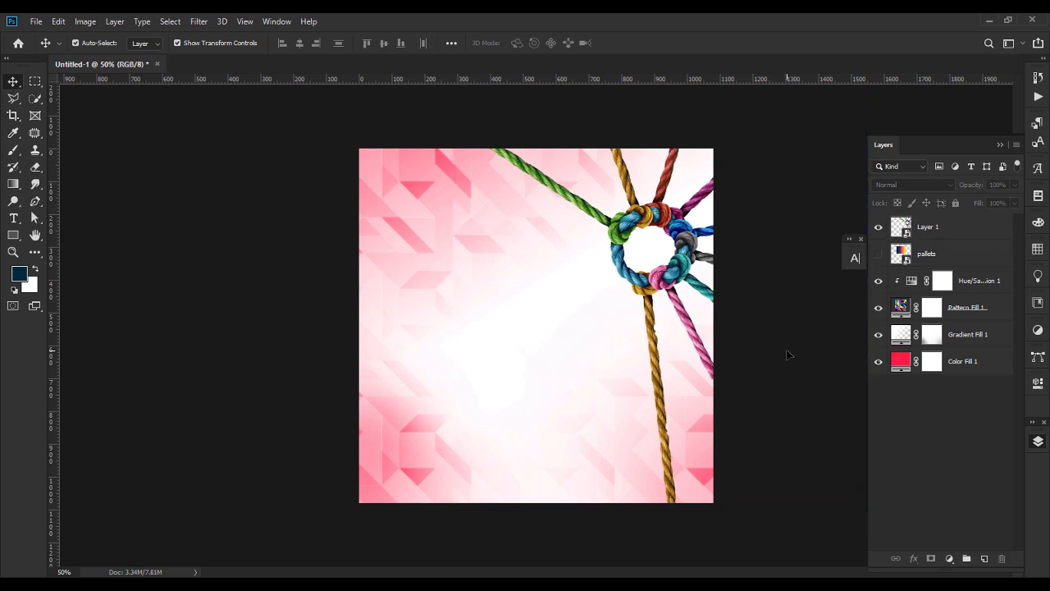
{"action": "left_click", "coordinate": [692, 265]}
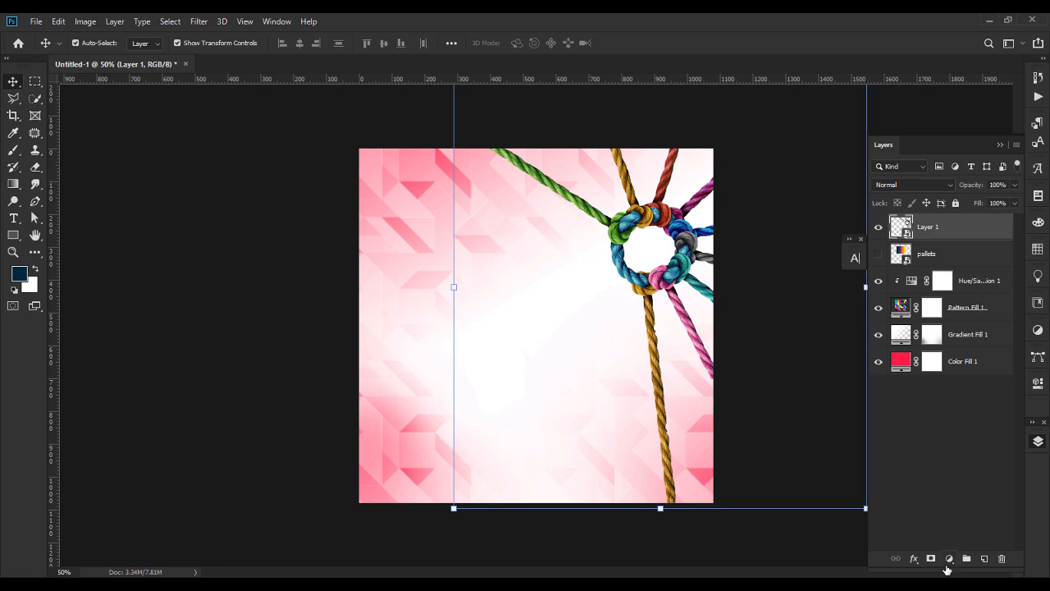
Add a Hue/Saturation adjustment clipped to the rope layer and set Yellows and Reds saturation to -100.
{"action": "left_click", "coordinate": [949, 562]}
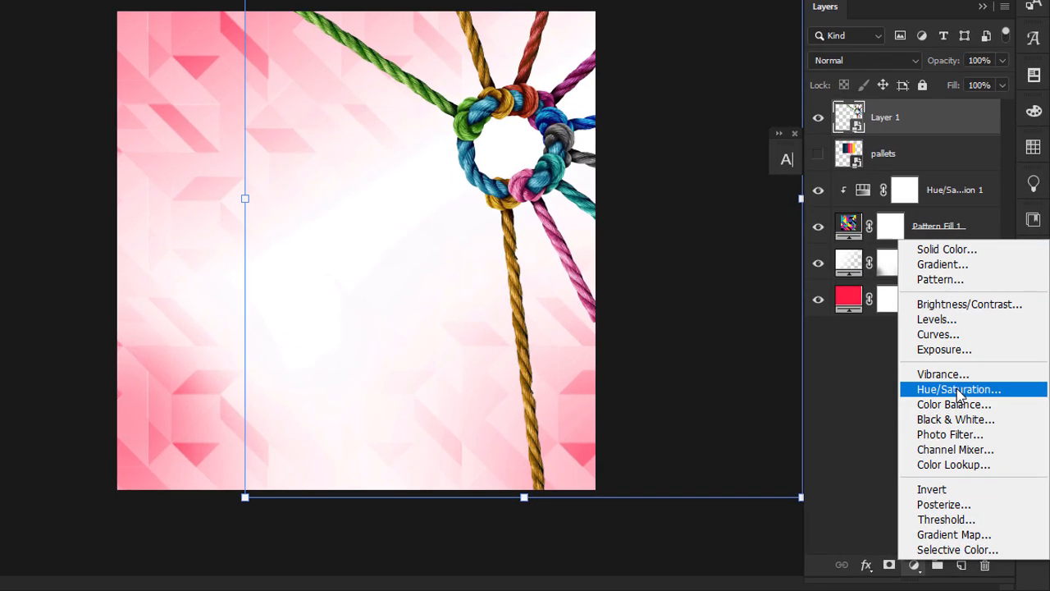
{"action": "left_click", "coordinate": [959, 391]}
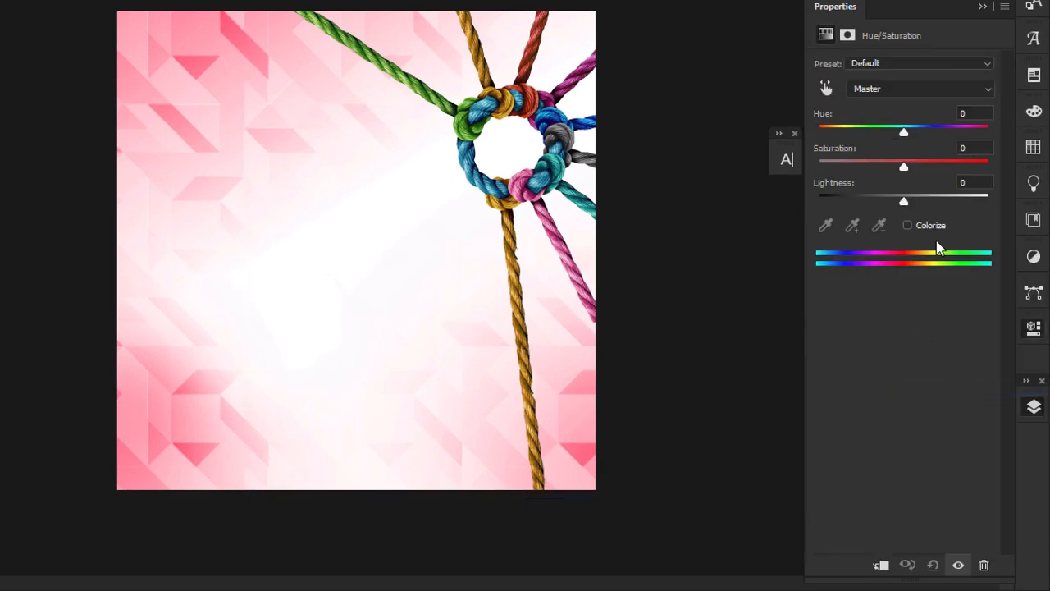
{"action": "left_click", "coordinate": [881, 564]}
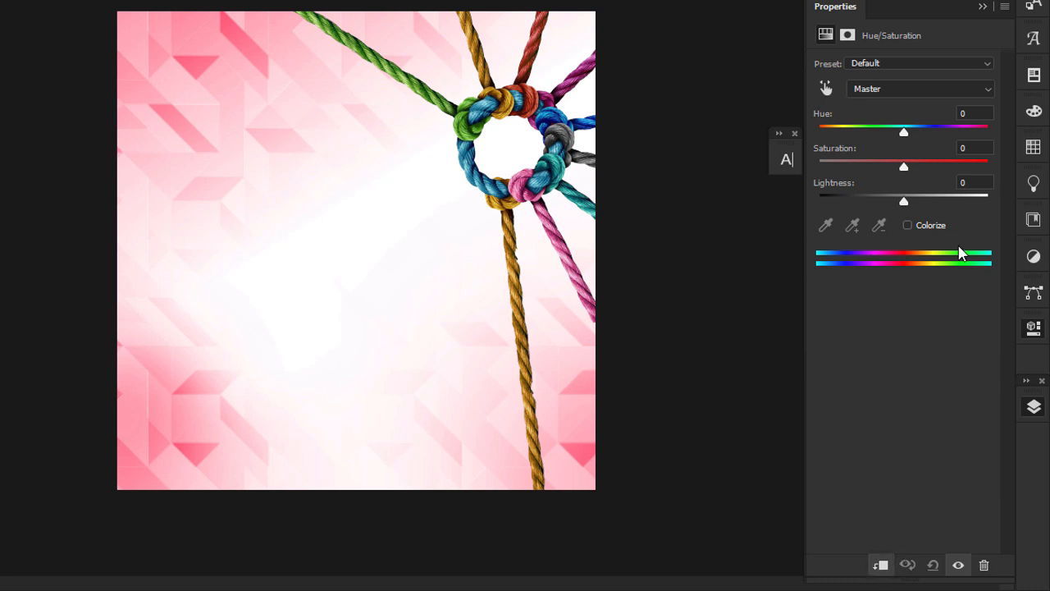
{"action": "left_click", "coordinate": [826, 88]}
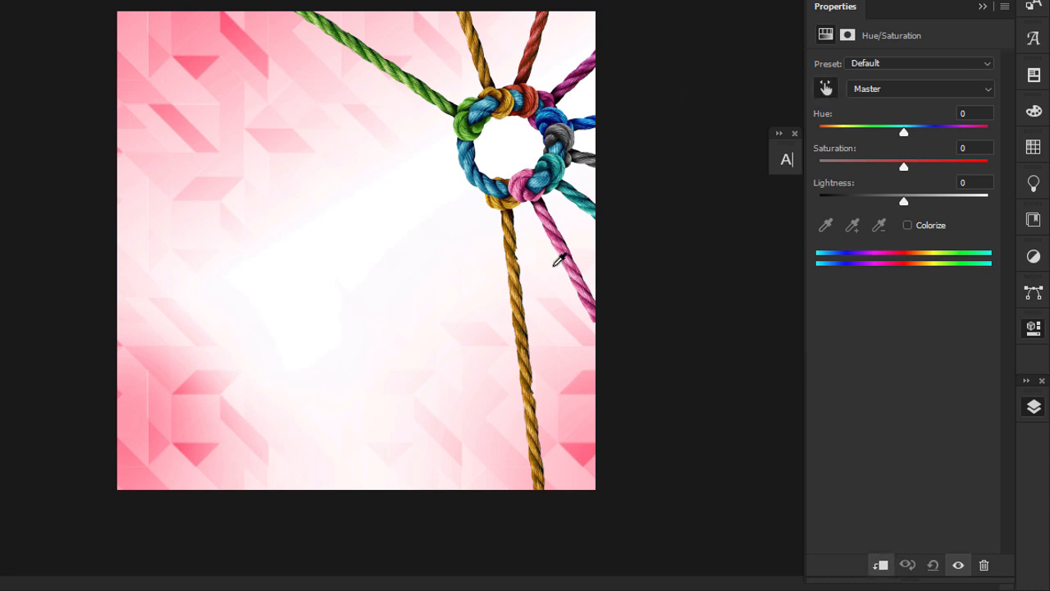
{"action": "left_click", "coordinate": [518, 262]}
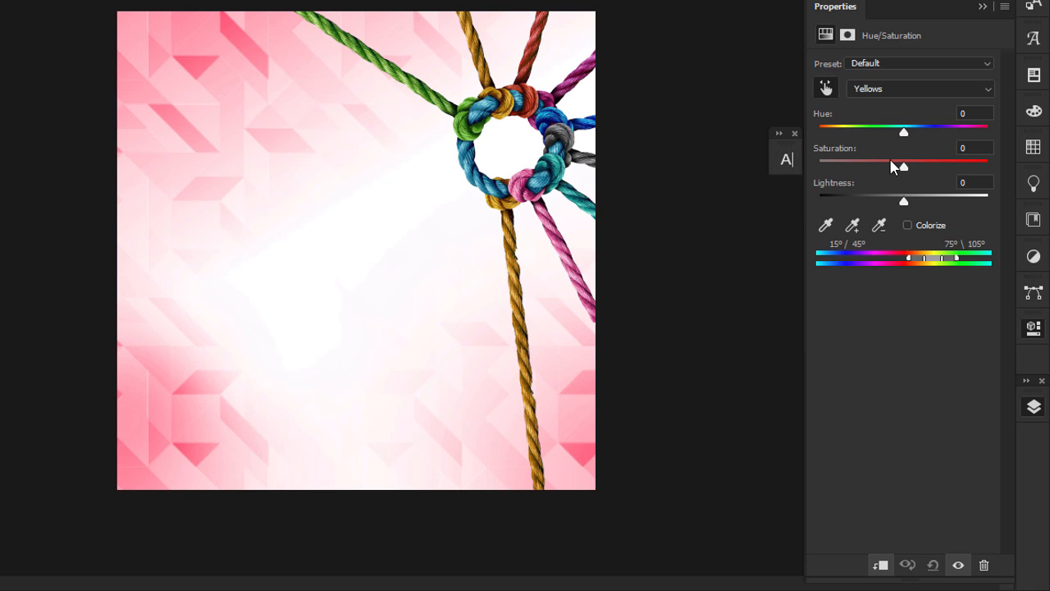
{"action": "left_click_drag", "start_coordinate": [894, 166], "coordinate": [788, 186]}
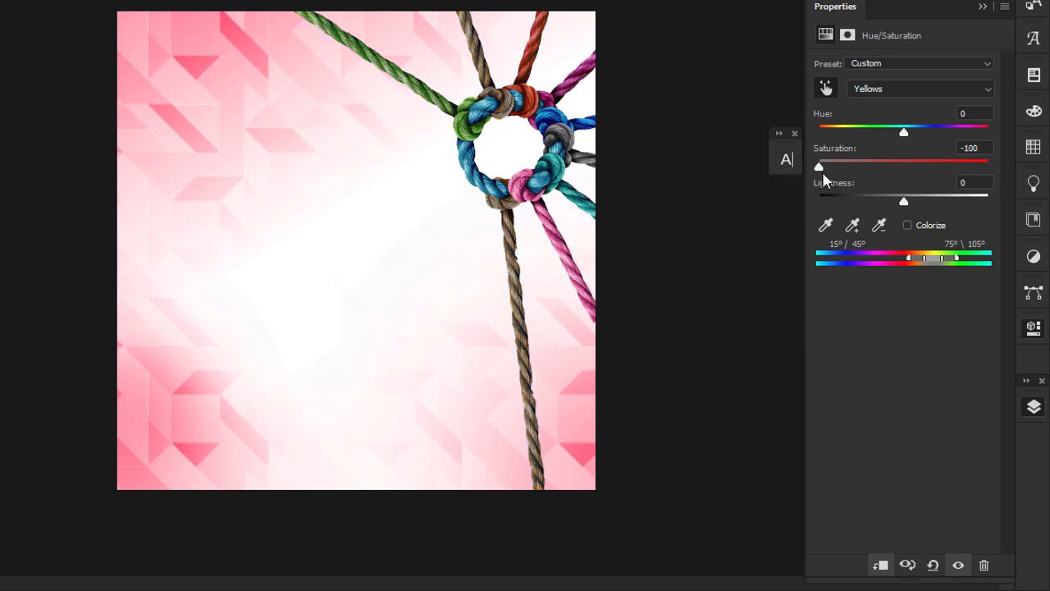
{"action": "left_click_drag", "start_coordinate": [932, 259], "coordinate": [918, 264]}
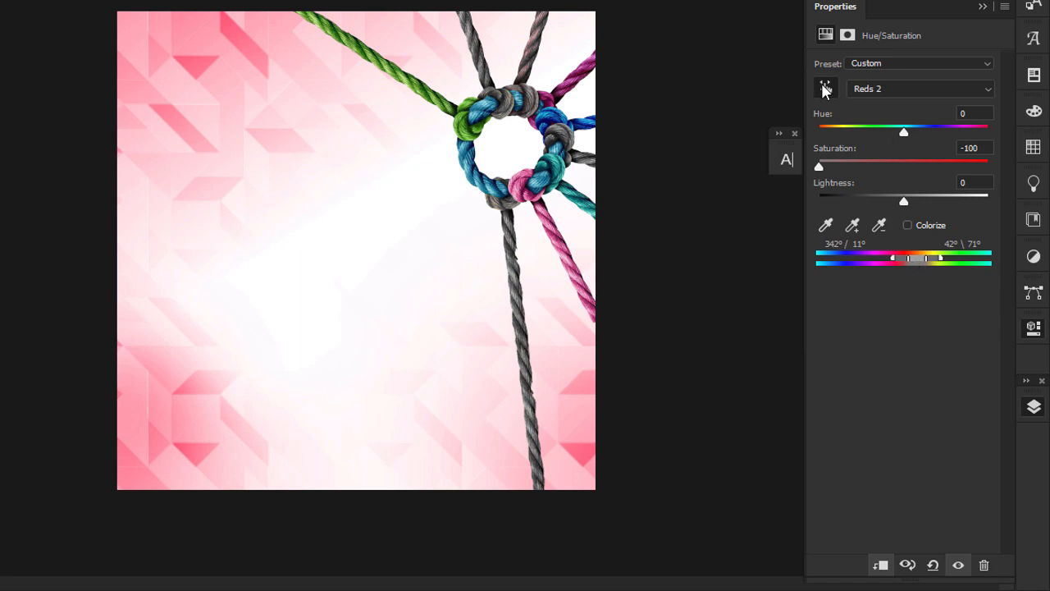
Set Greens saturation to -100 and widen its range so the green rope turns grey.
{"action": "left_click", "coordinate": [903, 89]}
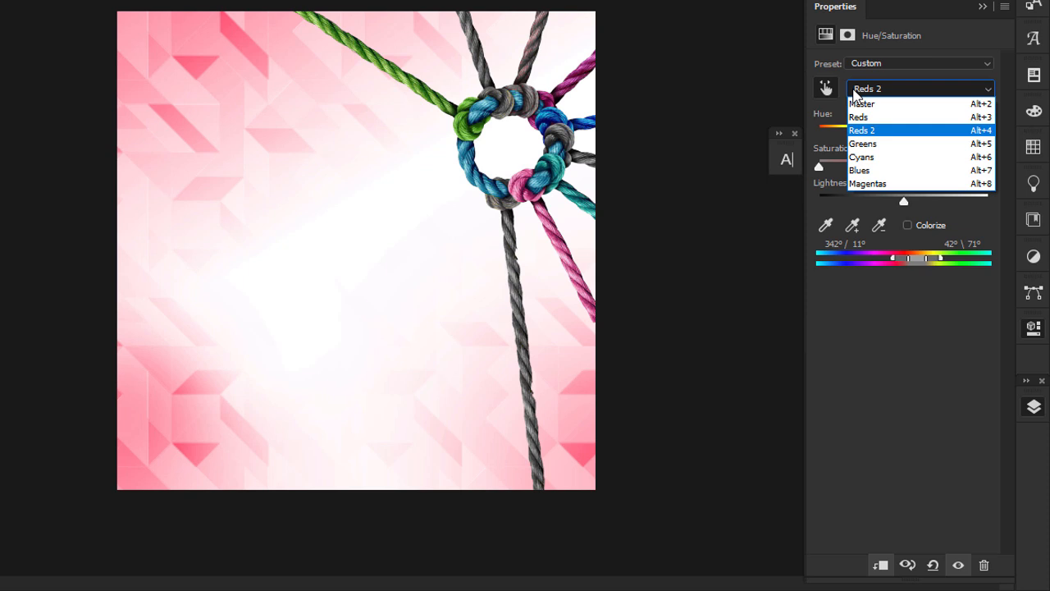
{"action": "left_click", "coordinate": [872, 142]}
{"action": "left_click_drag", "start_coordinate": [906, 167], "coordinate": [780, 176]}
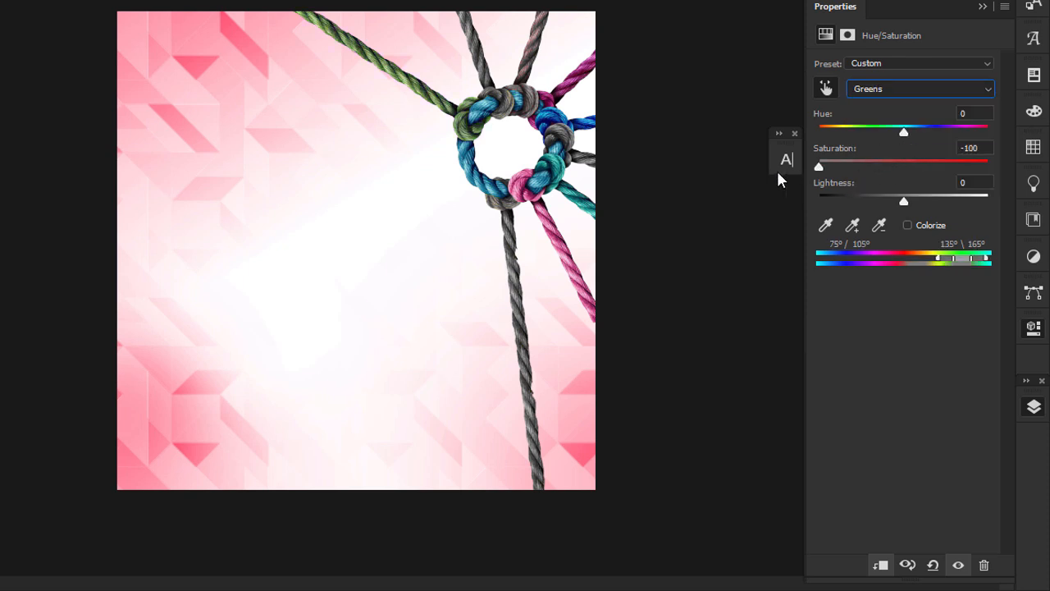
{"action": "left_click_drag", "start_coordinate": [964, 260], "coordinate": [949, 267]}
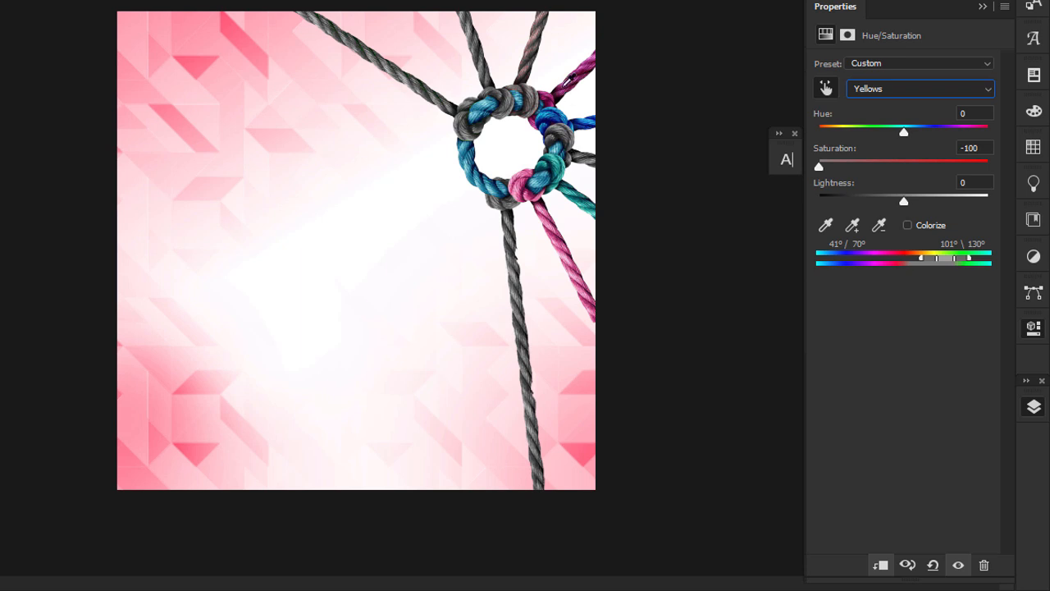
Shift the Magentas hue toward red with more saturation, and boost the Blues saturation.
{"action": "left_click", "coordinate": [569, 76]}
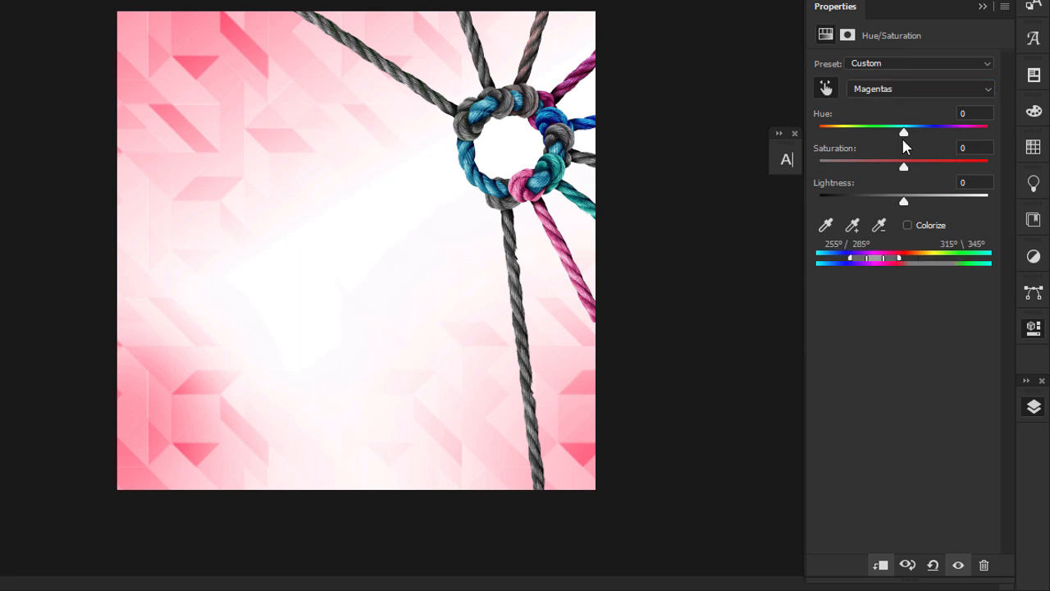
{"action": "left_click_drag", "start_coordinate": [940, 136], "coordinate": [935, 178]}
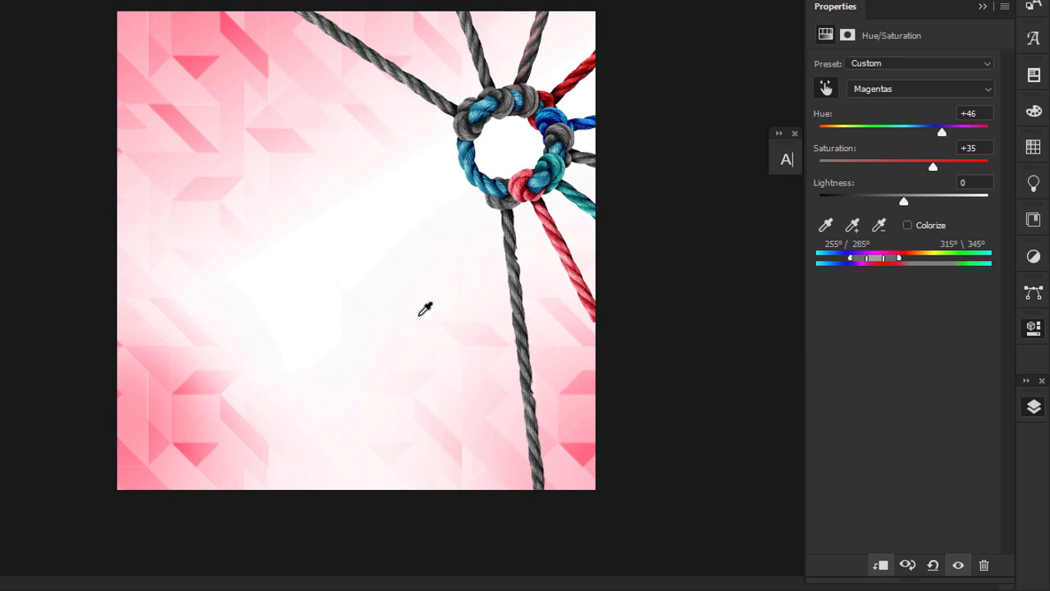
{"action": "left_click_drag", "start_coordinate": [934, 169], "coordinate": [928, 141]}
{"action": "left_click", "coordinate": [876, 89]}
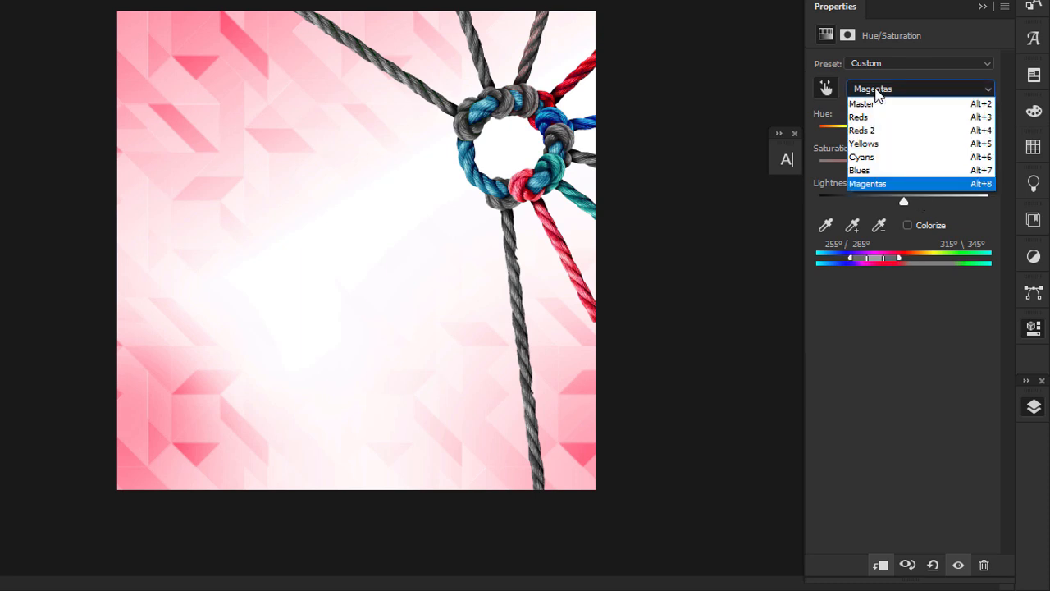
{"action": "left_click", "coordinate": [862, 170]}
{"action": "left_click_drag", "start_coordinate": [904, 166], "coordinate": [824, 169]}
Set the Cyans saturation to +36 so the teal ropes stay vivid.
{"action": "left_click", "coordinate": [883, 90]}
{"action": "left_click", "coordinate": [875, 157]}
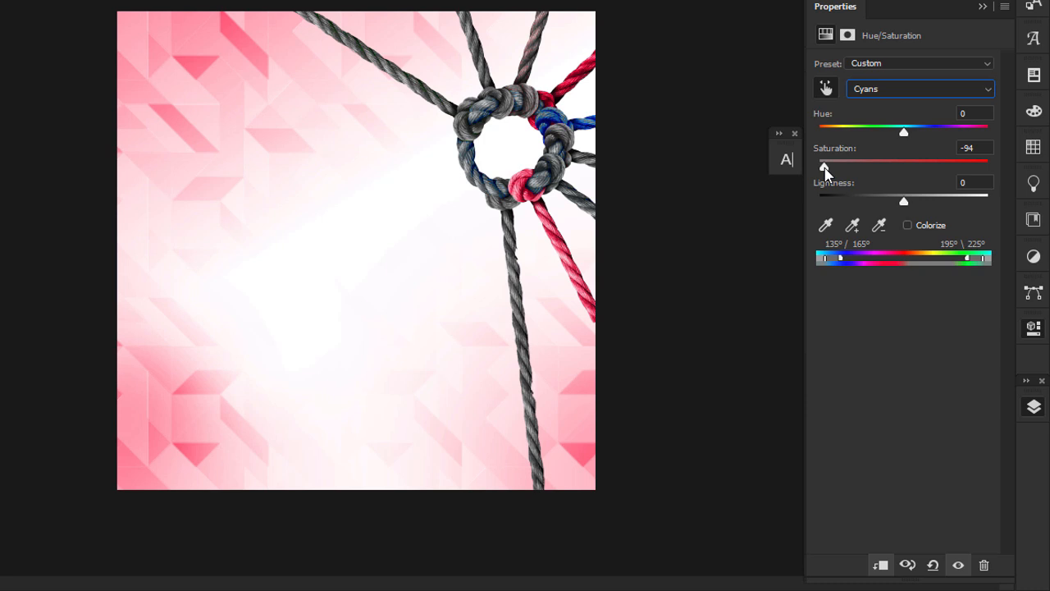
{"action": "left_click_drag", "start_coordinate": [974, 259], "coordinate": [930, 262]}
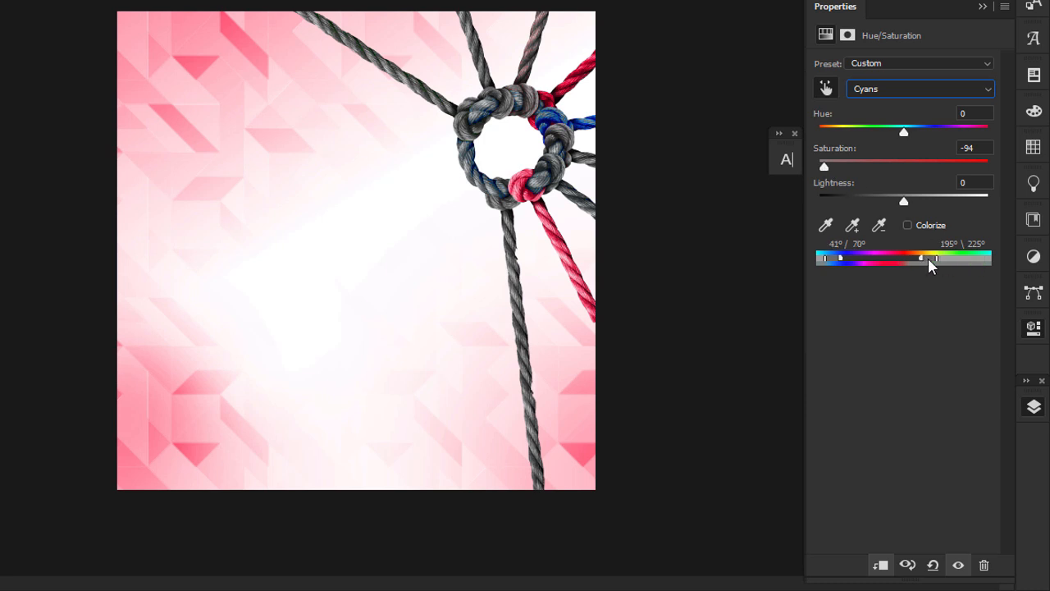
{"action": "key", "text": "ctrl+z"}
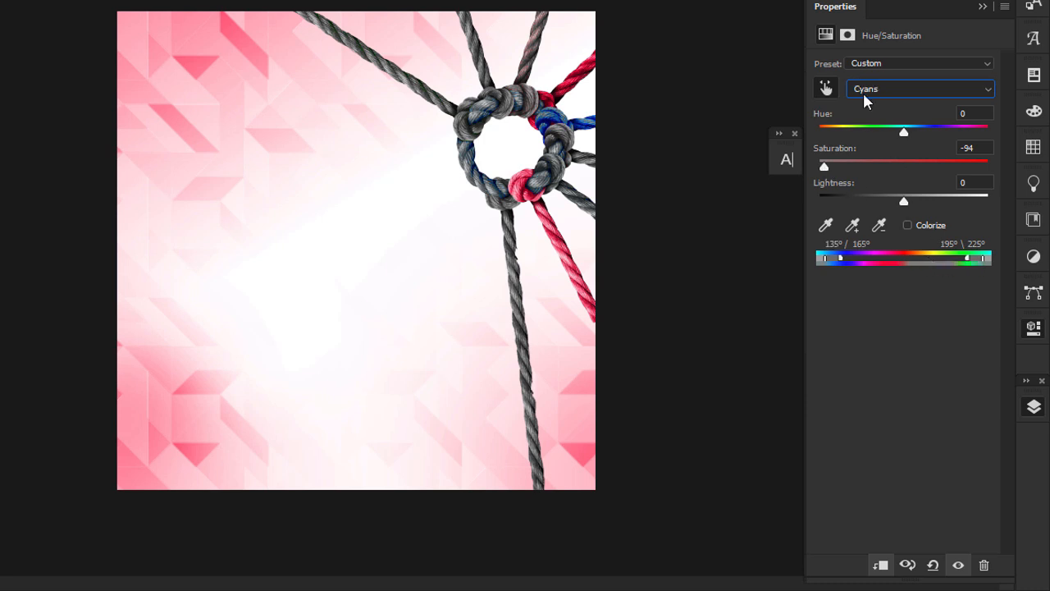
{"action": "key", "text": "ctrl+z"}
{"action": "key", "text": "ctrl+shift+z"}
{"action": "left_click_drag", "start_coordinate": [824, 167], "coordinate": [935, 177]}
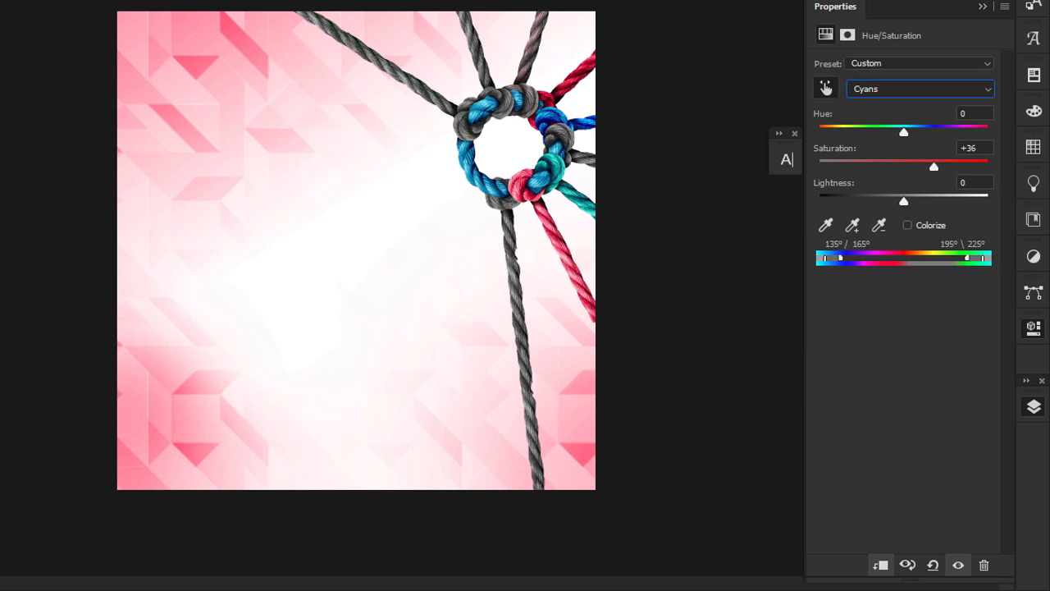
{"action": "left_click", "coordinate": [983, 6]}
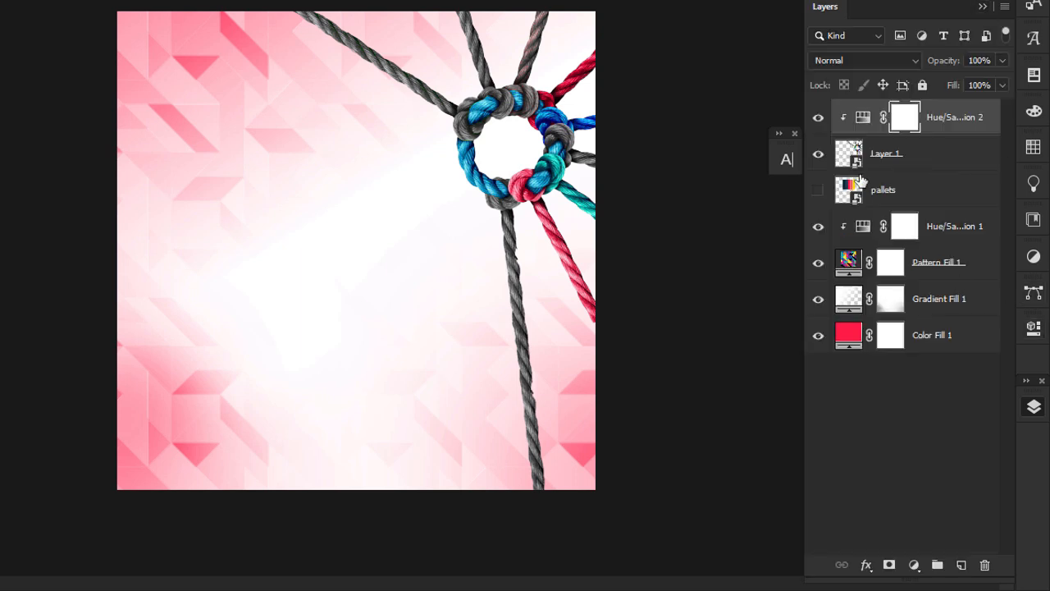
Reposition the palette reference to the upper left, hide it, and move the pallets layer to the top.
{"action": "left_click", "coordinate": [819, 190]}
{"action": "left_click_drag", "start_coordinate": [333, 140], "coordinate": [285, 182]}
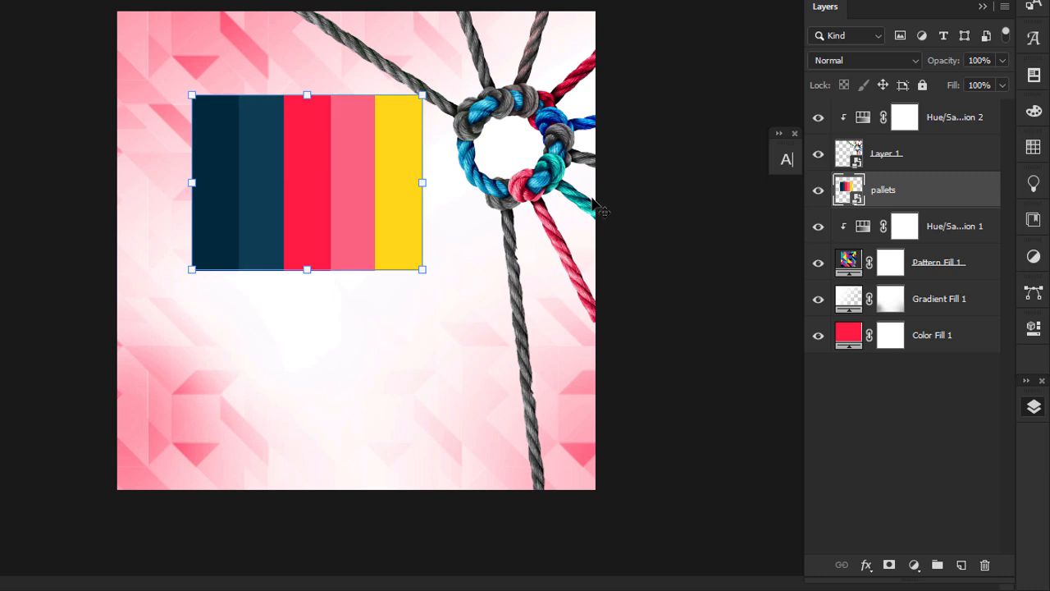
{"action": "left_click", "coordinate": [818, 190]}
{"action": "left_click_drag", "start_coordinate": [914, 206], "coordinate": [926, 103]}
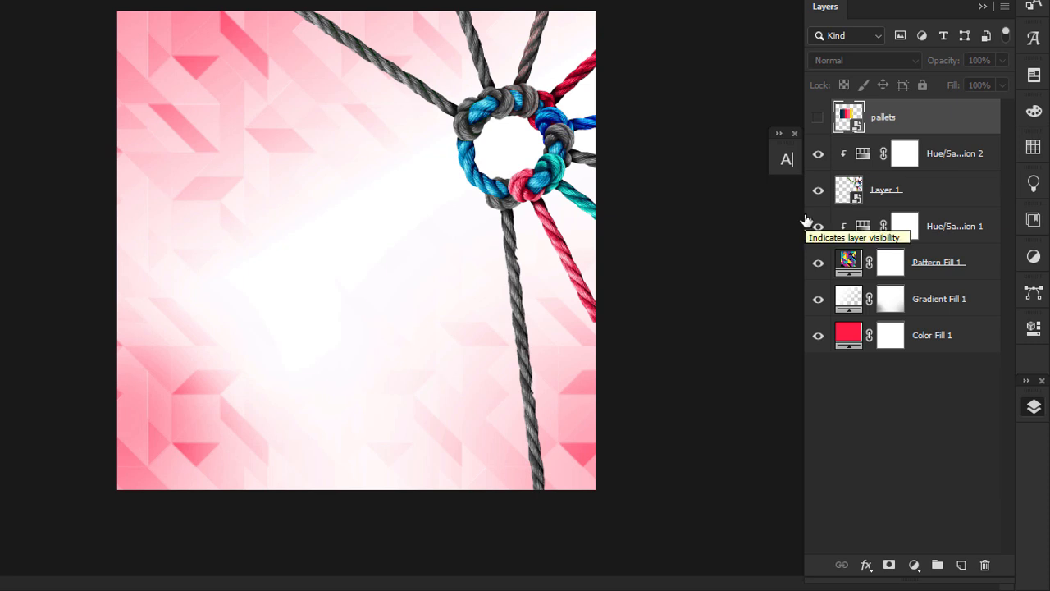
{"action": "left_click", "coordinate": [306, 186]}
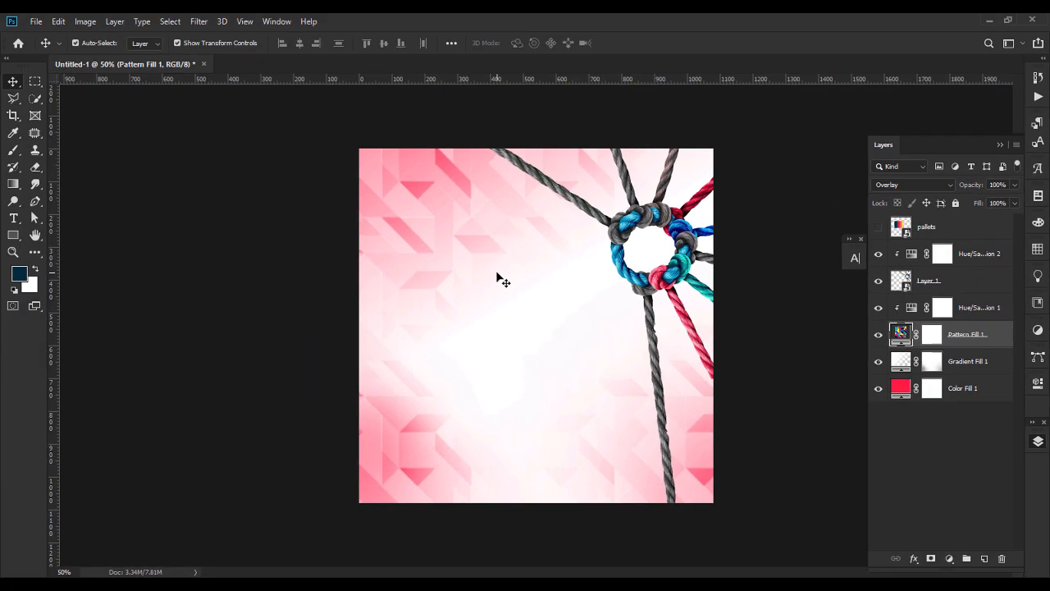
{"action": "left_click", "coordinate": [13, 217]}
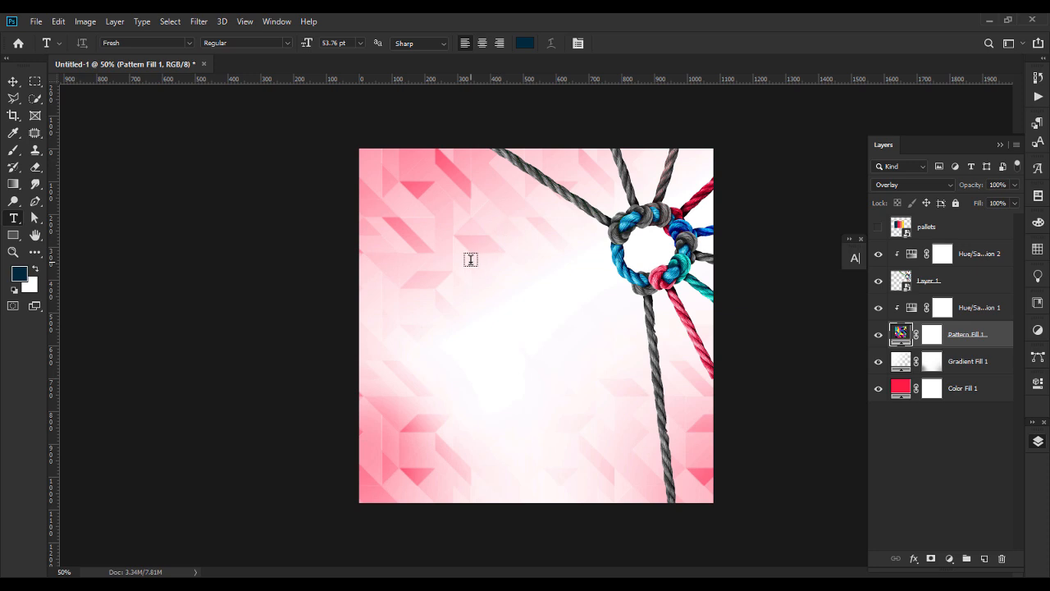
Add a text layer on the upper-left of the flyer and move it above the palette layer.
{"action": "left_click", "coordinate": [436, 259]}
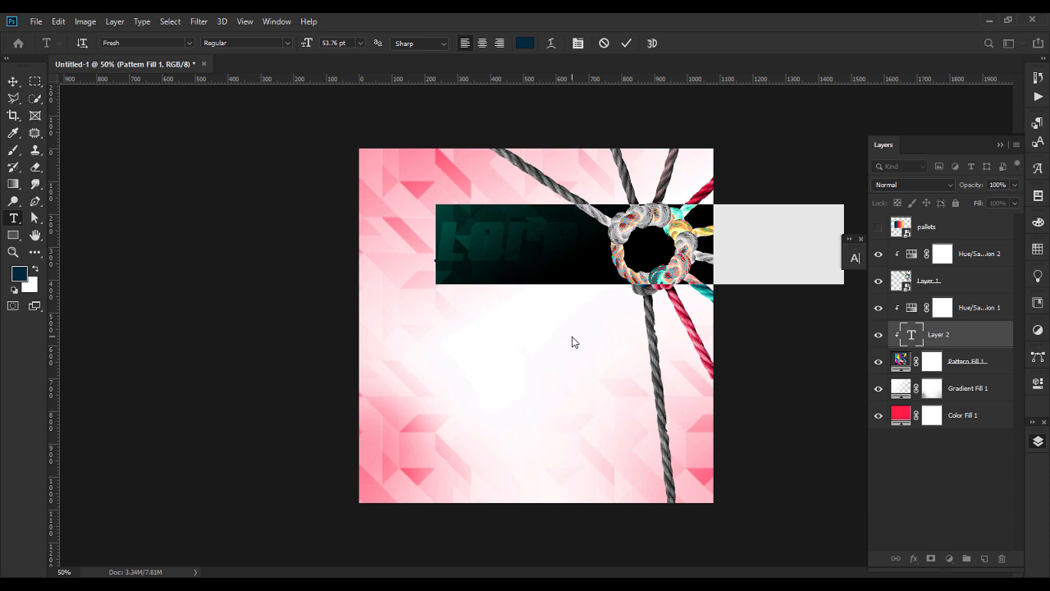
{"action": "type", "text": "san"}
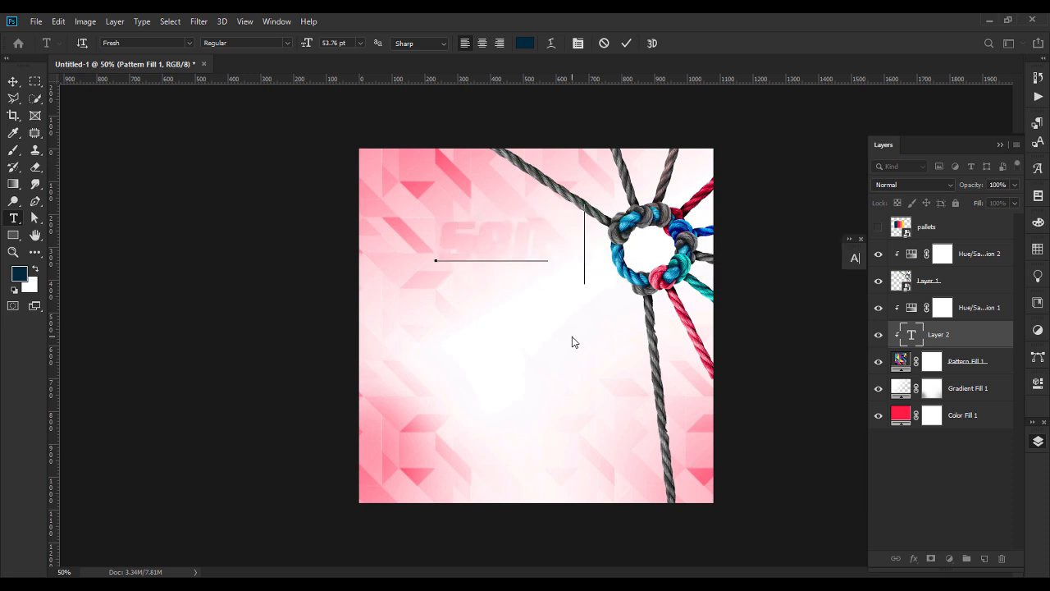
{"action": "type", "text": "itiation"}
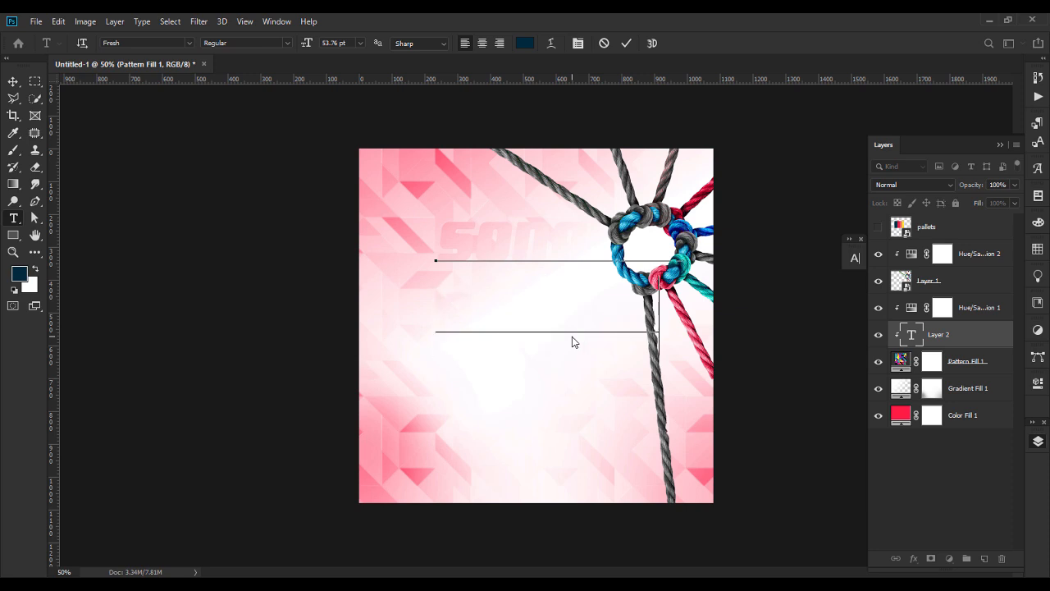
{"action": "key", "text": "BackSpace"}
{"action": "key", "text": "BackSpace"}
{"action": "key", "text": "BackSpace"}
{"action": "key", "text": "BackSpace"}
{"action": "key", "text": "BackSpace"}
{"action": "key", "text": "BackSpace"}
{"action": "key", "text": "BackSpace"}
{"action": "key", "text": "BackSpace"}
{"action": "key", "text": "BackSpace"}
{"action": "key", "text": "BackSpace"}
{"action": "key", "text": "BackSpace"}
{"action": "key", "text": "BackSpace"}
{"action": "key", "text": "BackSpace"}
{"action": "key", "text": "BackSpace"}
{"action": "key", "text": "BackSpace"}
{"action": "left_click_drag", "start_coordinate": [966, 334], "coordinate": [954, 221]}
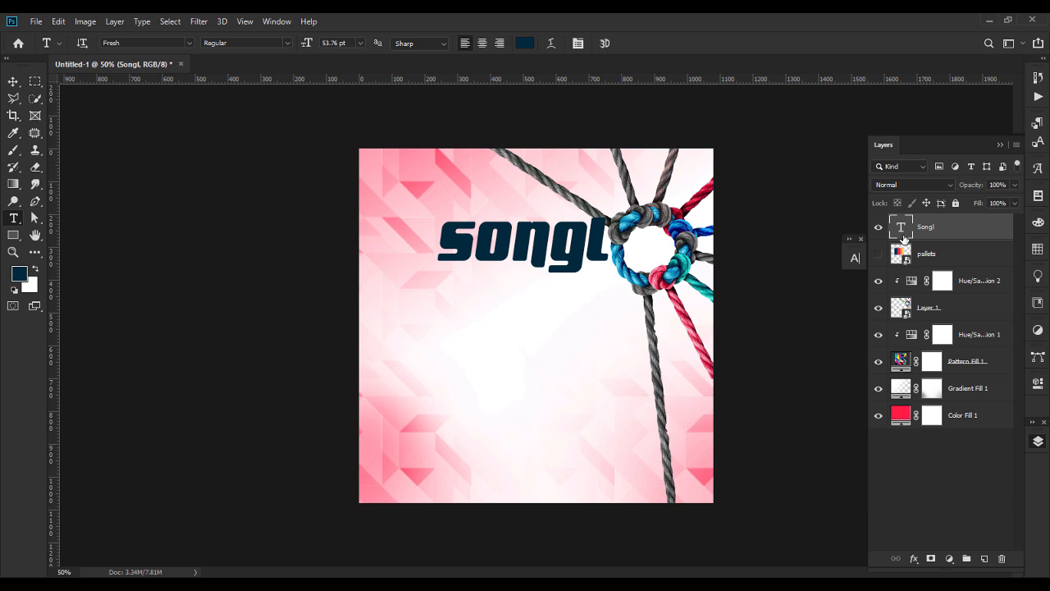
{"action": "double_click", "coordinate": [901, 236]}
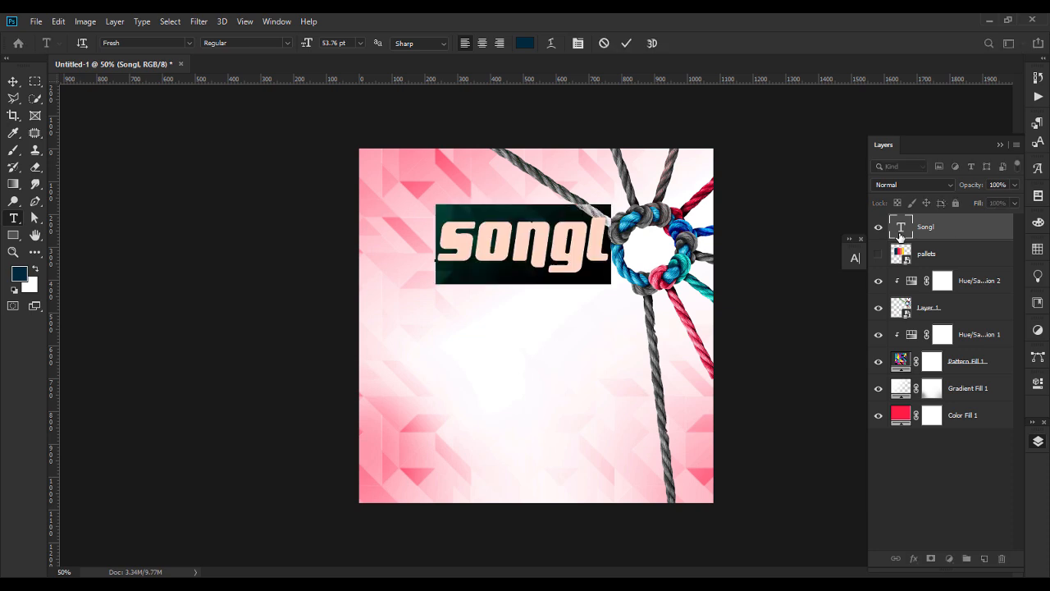
{"action": "left_click", "coordinate": [13, 81]}
{"action": "left_click_drag", "start_coordinate": [533, 249], "coordinate": [605, 248]}
Retype the title as singles' and narrow it to about 82% width.
{"action": "key", "text": "t"}
{"action": "double_click", "coordinate": [498, 259]}
{"action": "key", "text": "BackSpace"}
{"action": "key", "text": "BackSpace"}
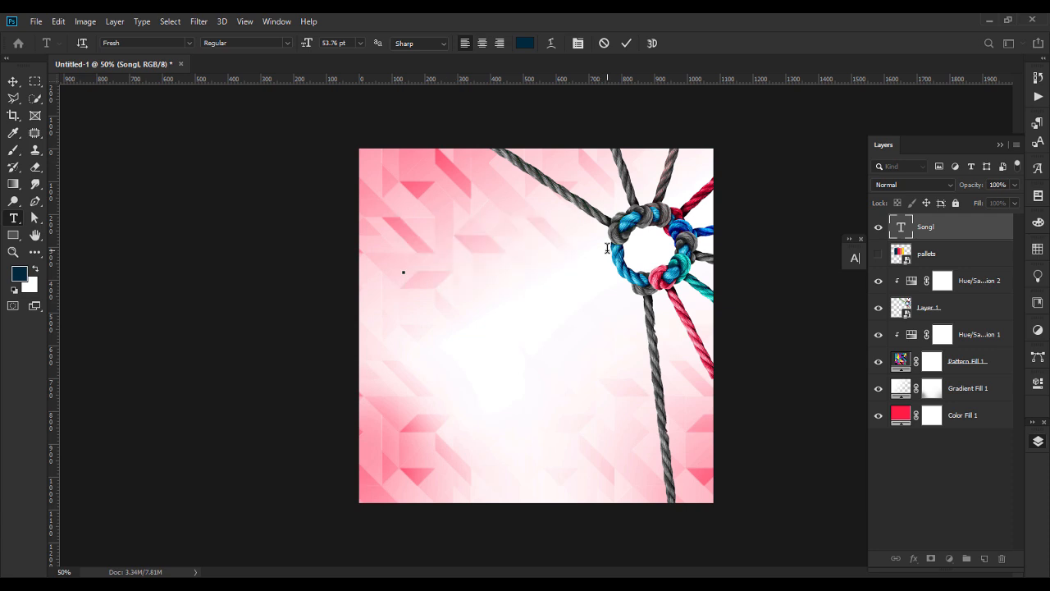
{"action": "type", "text": "sin"}
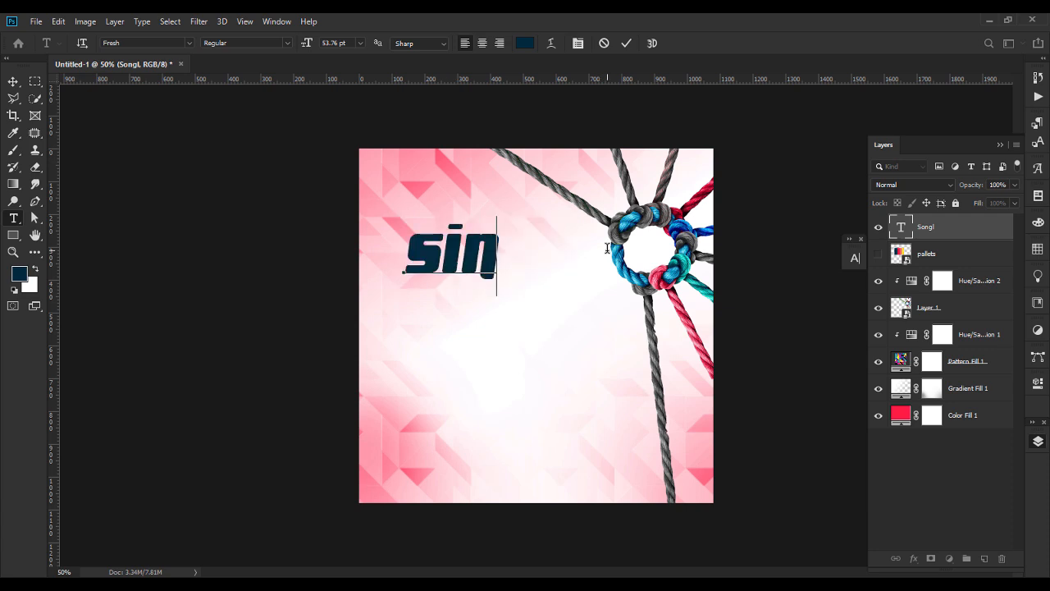
{"action": "type", "text": "gles"}
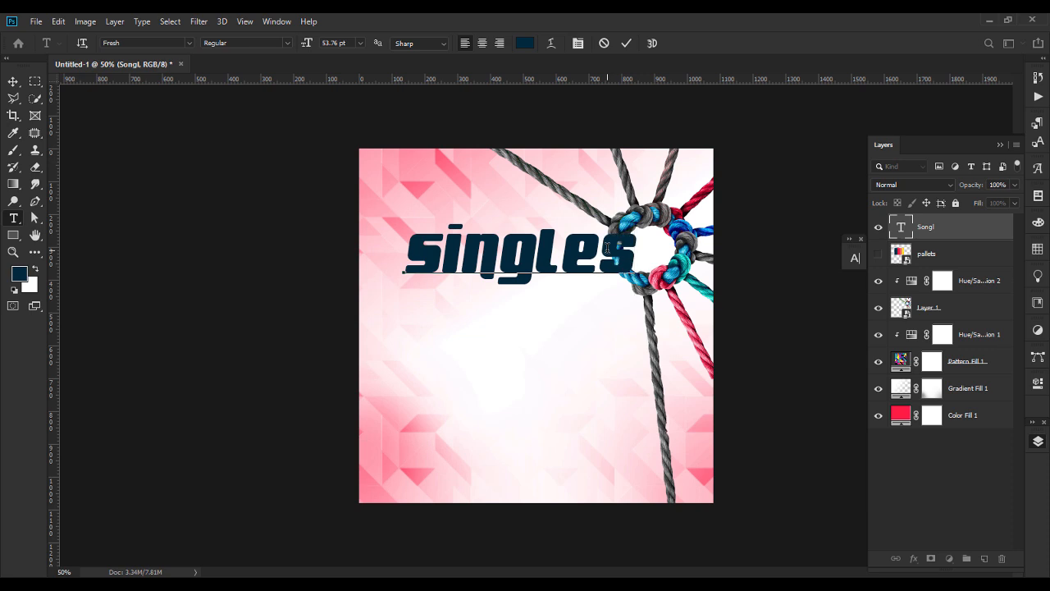
{"action": "type", "text": "\""}
{"action": "key", "text": "BackSpace"}
{"action": "type", "text": "'"}
{"action": "left_click", "coordinate": [14, 82]}
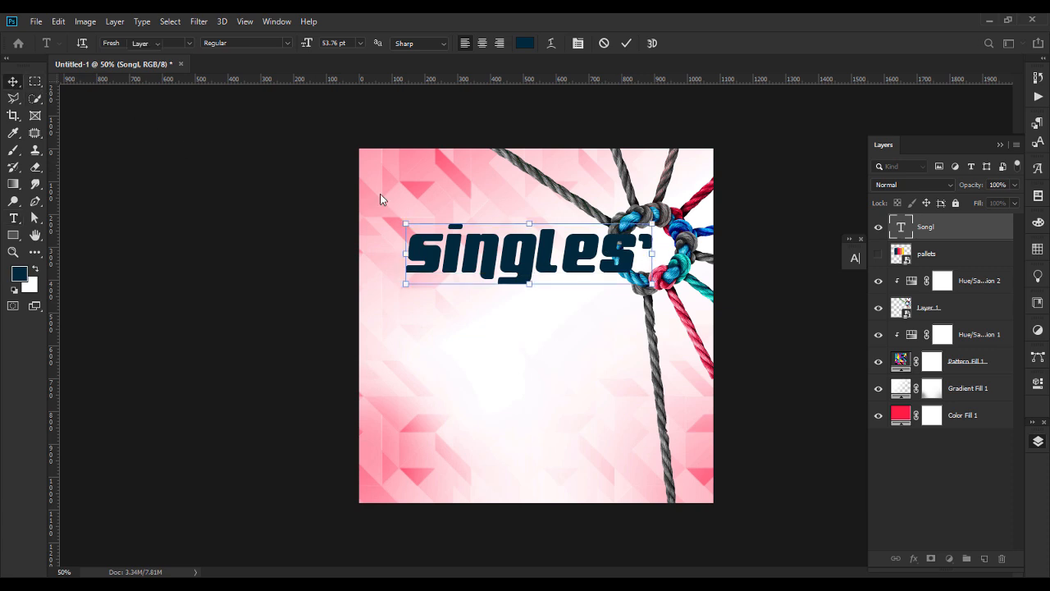
{"action": "left_click_drag", "start_coordinate": [653, 255], "coordinate": [549, 308]}
{"action": "key", "text": "Return"}
Duplicate the title, change the copy to connect, and place it just below singles'.
{"action": "key", "text": "ctrl+j"}
{"action": "key", "text": "t"}
{"action": "double_click", "coordinate": [550, 308]}
{"action": "type", "text": "conn"}
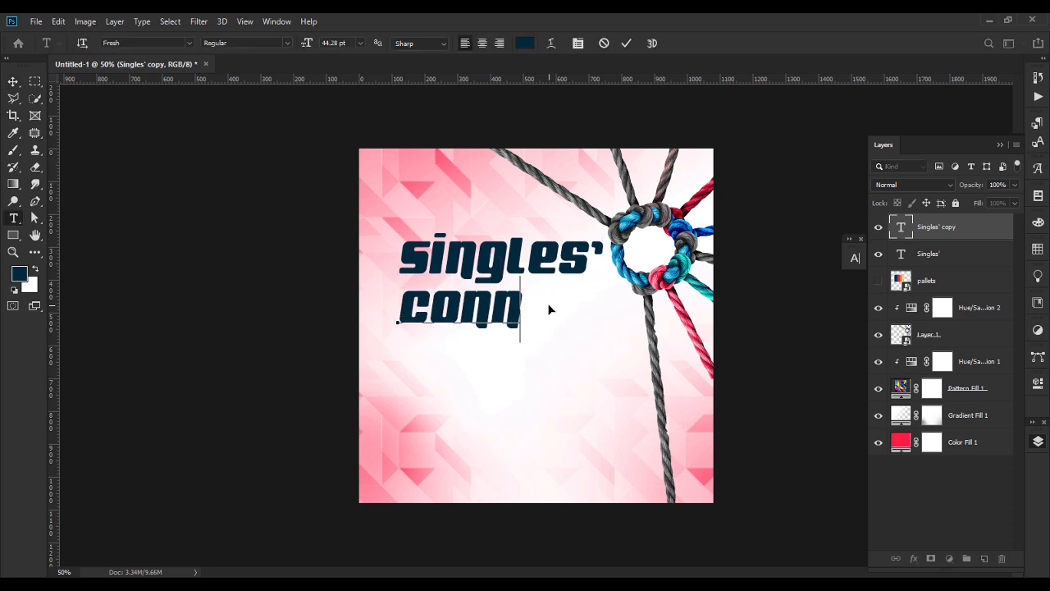
{"action": "type", "text": "ect"}
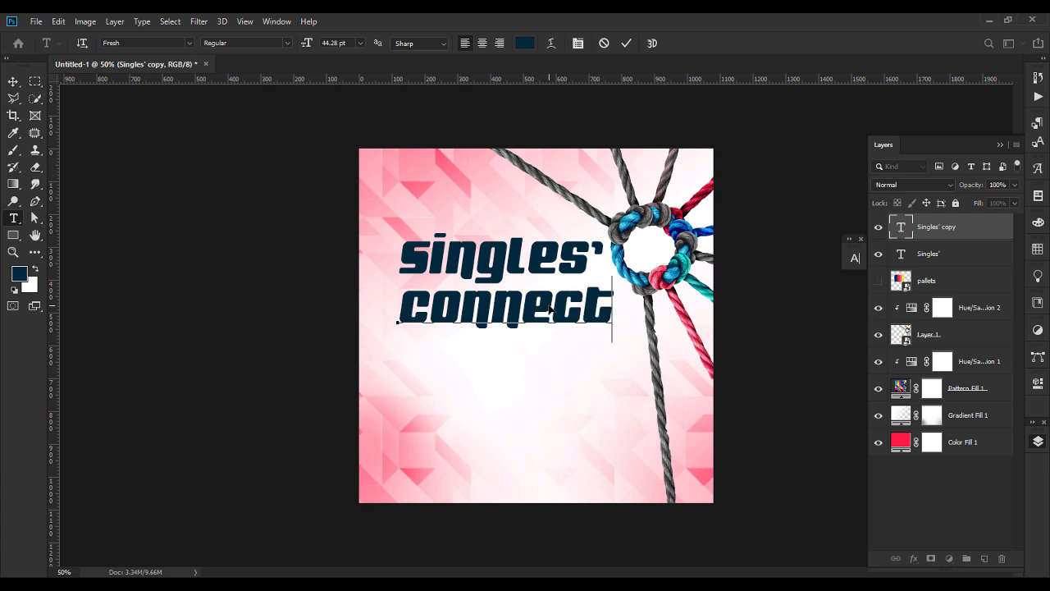
{"action": "left_click", "coordinate": [12, 83]}
{"action": "left_click_drag", "start_coordinate": [538, 304], "coordinate": [533, 298]}
Confirm the dark text colour for the singles' title.
{"action": "left_click", "coordinate": [562, 268]}
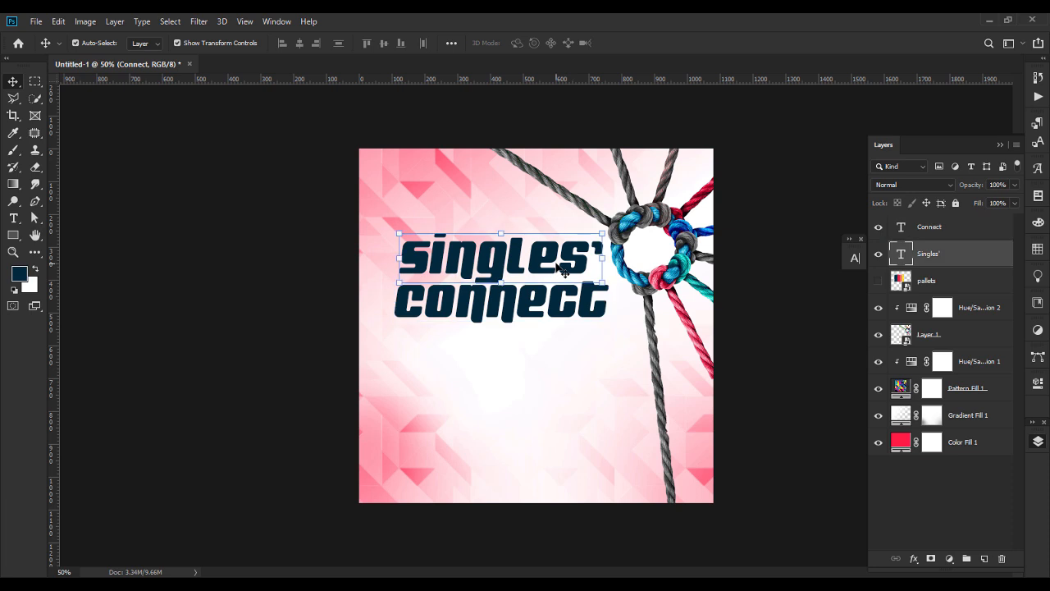
{"action": "double_click", "coordinate": [900, 255]}
{"action": "left_click", "coordinate": [526, 46]}
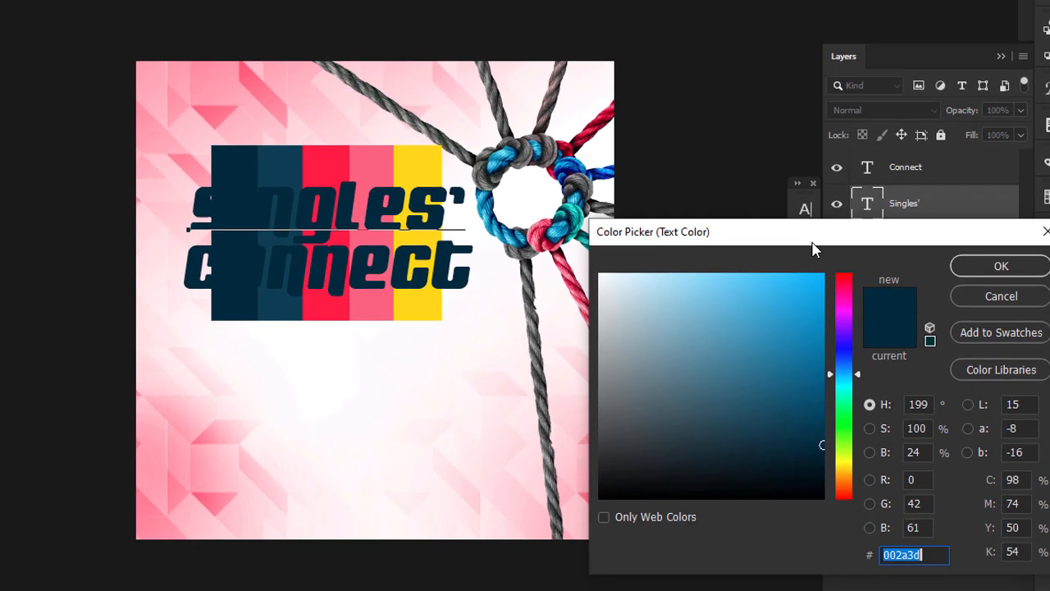
{"action": "left_click_drag", "start_coordinate": [850, 279], "coordinate": [480, 195]}
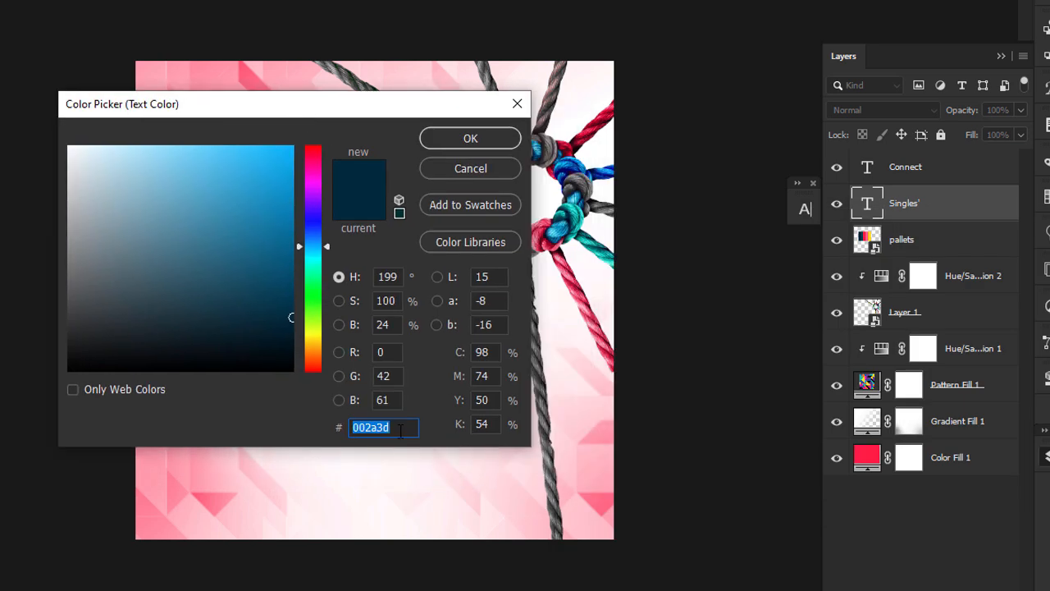
{"action": "left_click", "coordinate": [444, 138]}
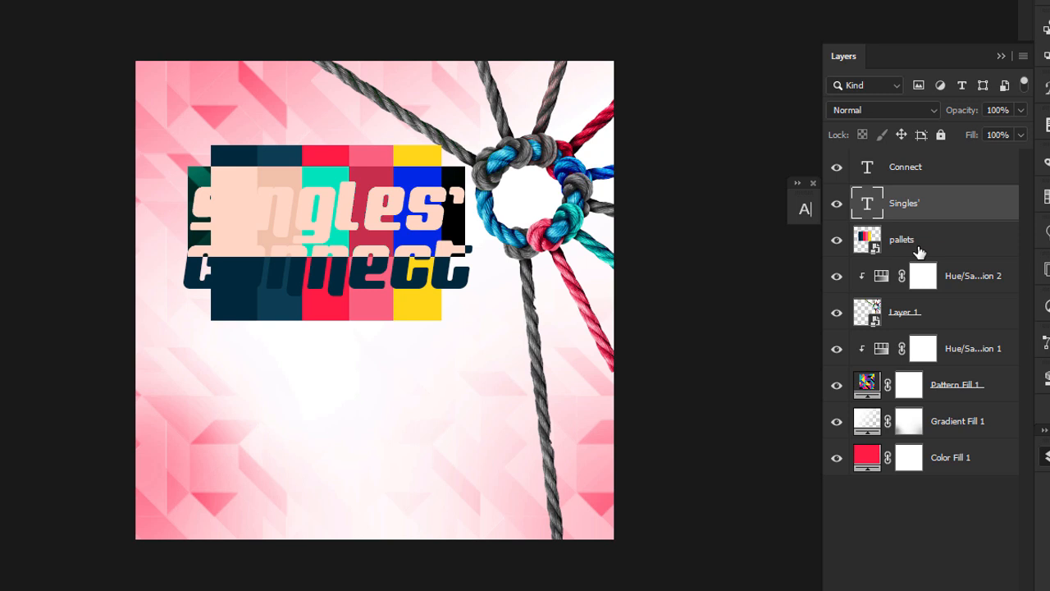
Colour the connect text red (#ff1b46) sampled from the palette swatch.
{"action": "double_click", "coordinate": [867, 170]}
{"action": "left_click", "coordinate": [363, 15]}
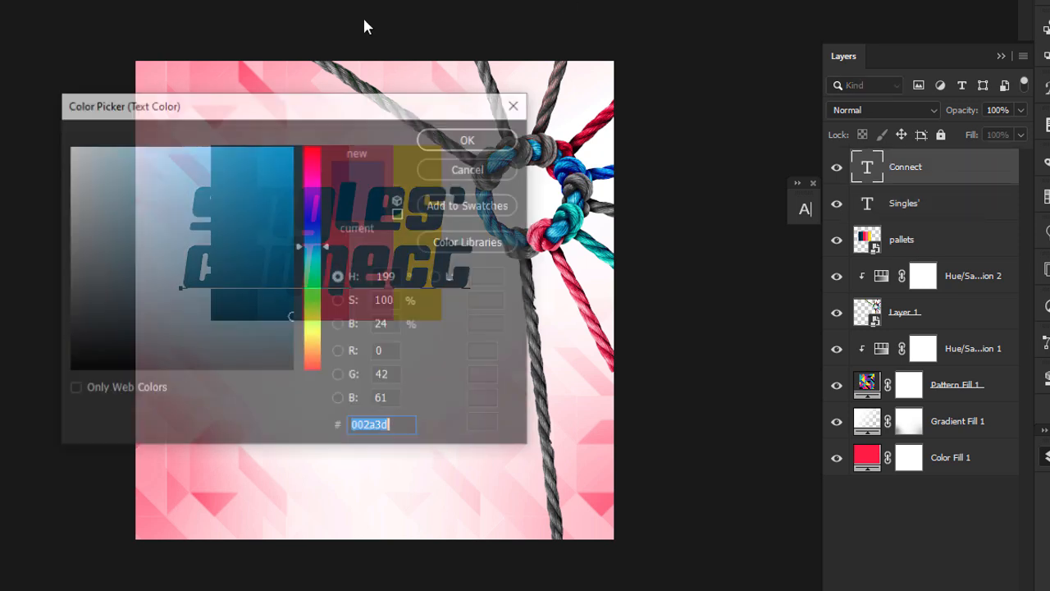
{"action": "left_click_drag", "start_coordinate": [350, 115], "coordinate": [466, 211]}
{"action": "left_click", "coordinate": [326, 160]}
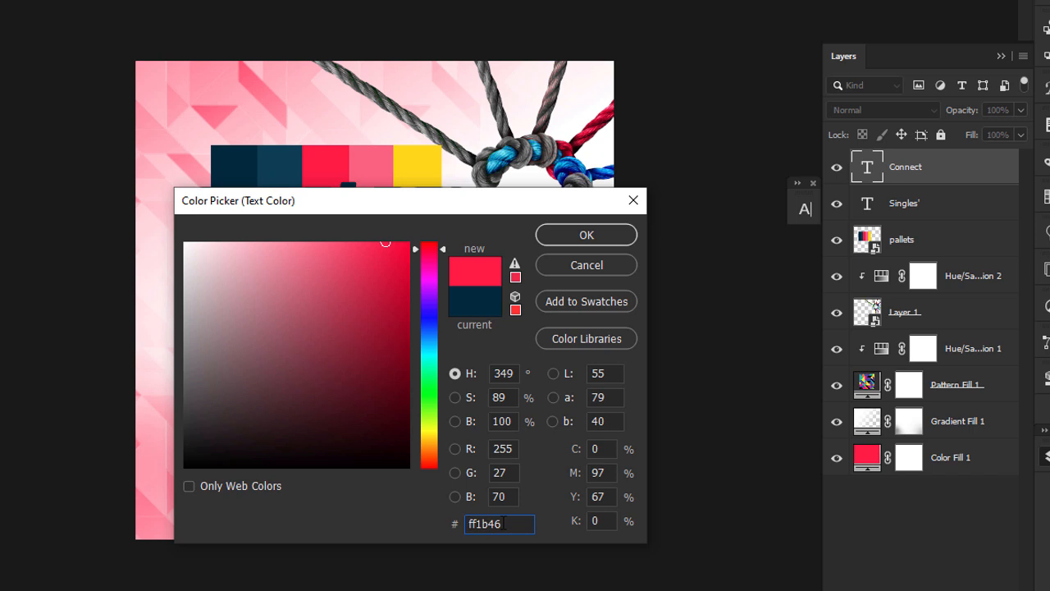
{"action": "left_click", "coordinate": [607, 242]}
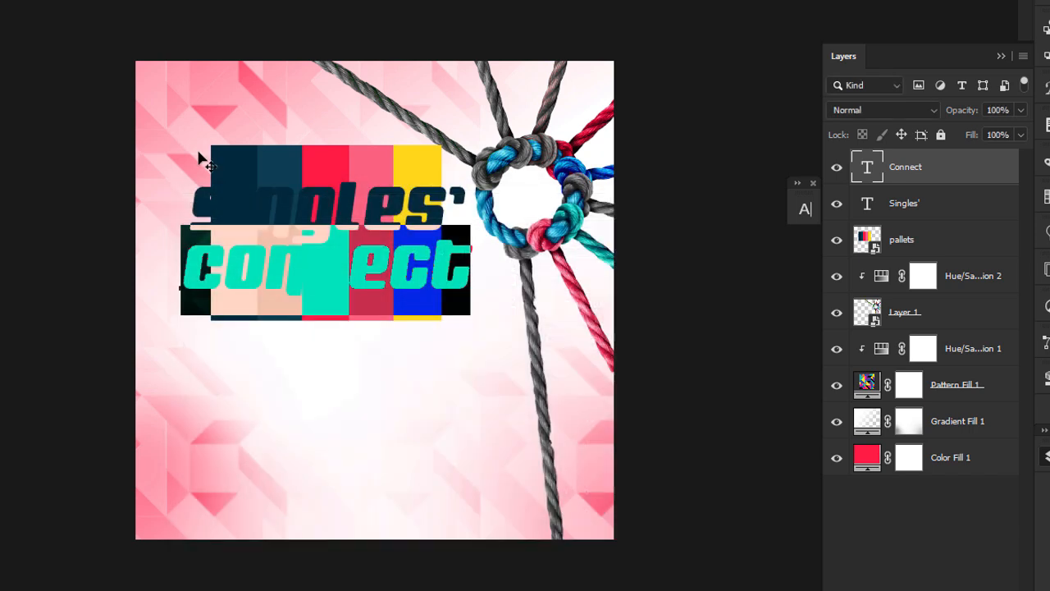
Hide the palette reference, move connect up under singles', and put its layer below Singles'.
{"action": "left_click", "coordinate": [836, 241]}
{"action": "left_click", "coordinate": [733, 242]}
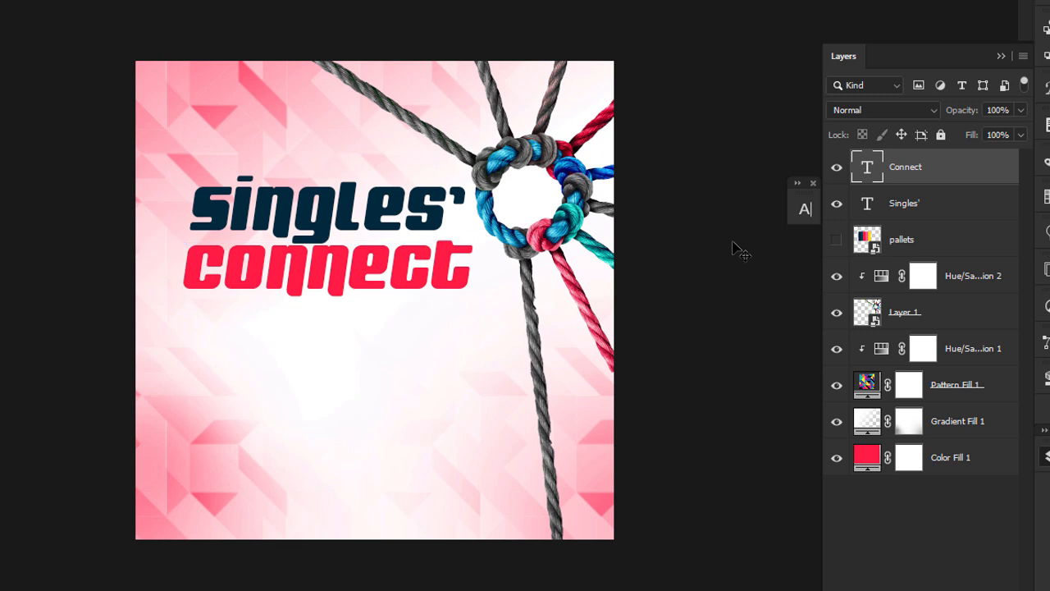
{"action": "left_click", "coordinate": [419, 222]}
{"action": "left_click_drag", "start_coordinate": [392, 276], "coordinate": [388, 273]}
{"action": "left_click_drag", "start_coordinate": [896, 174], "coordinate": [892, 221]}
{"action": "left_click", "coordinate": [739, 238]}
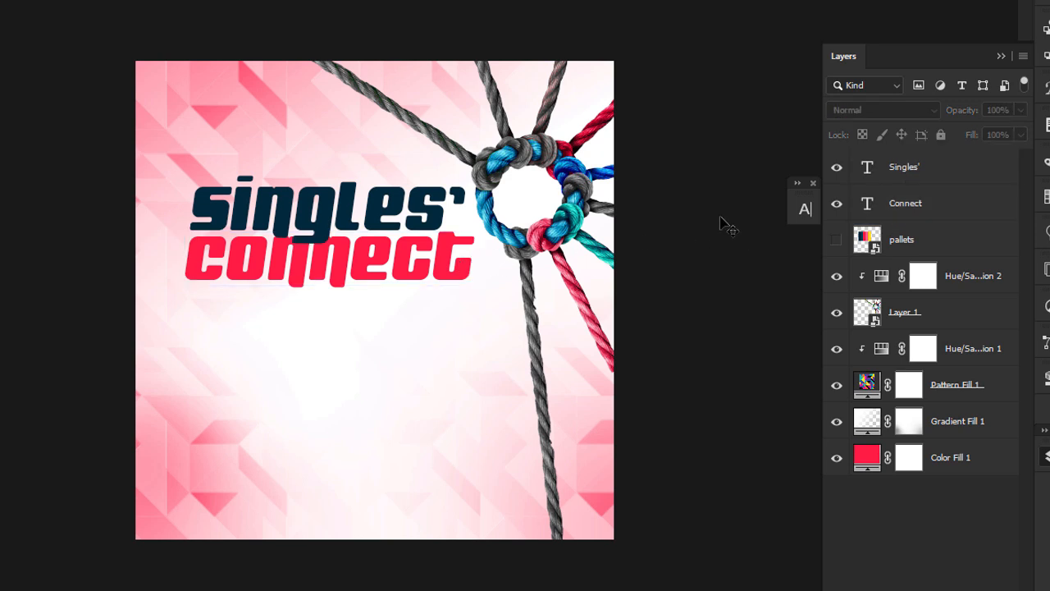
Scale the Singles' and Connect title lines down together and shift them slightly up and right.
{"action": "left_click", "coordinate": [948, 177]}
{"action": "left_click", "coordinate": [945, 208], "text": "shift"}
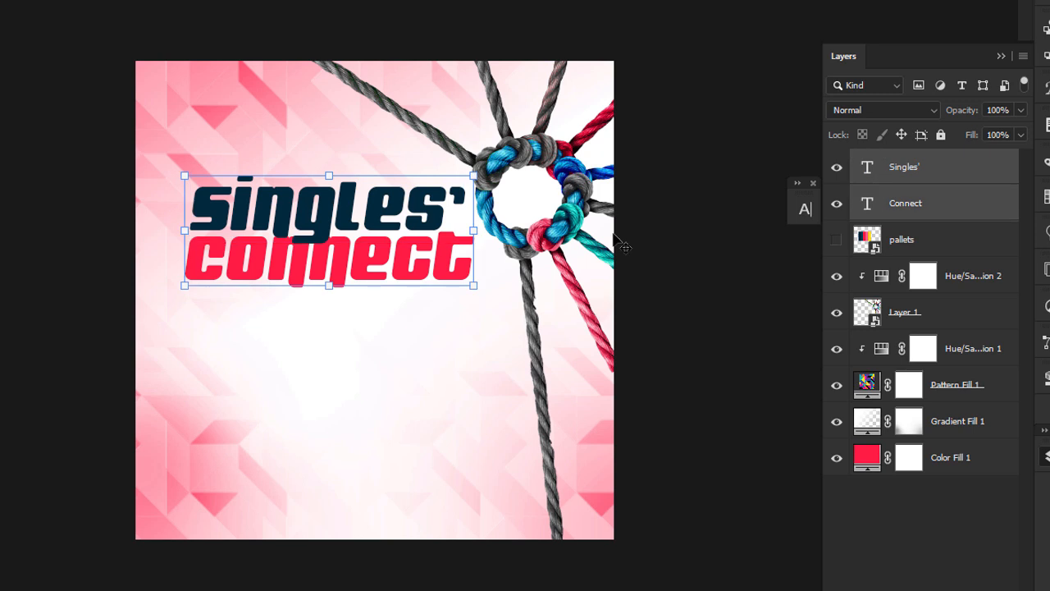
{"action": "left_click_drag", "start_coordinate": [476, 230], "coordinate": [453, 231]}
{"action": "mouse_move", "coordinate": [403, 254]}
{"action": "left_mouse_down"}
{"action": "mouse_move", "coordinate": [418, 245]}
{"action": "mouse_move", "coordinate": [408, 251]}
{"action": "left_mouse_up"}
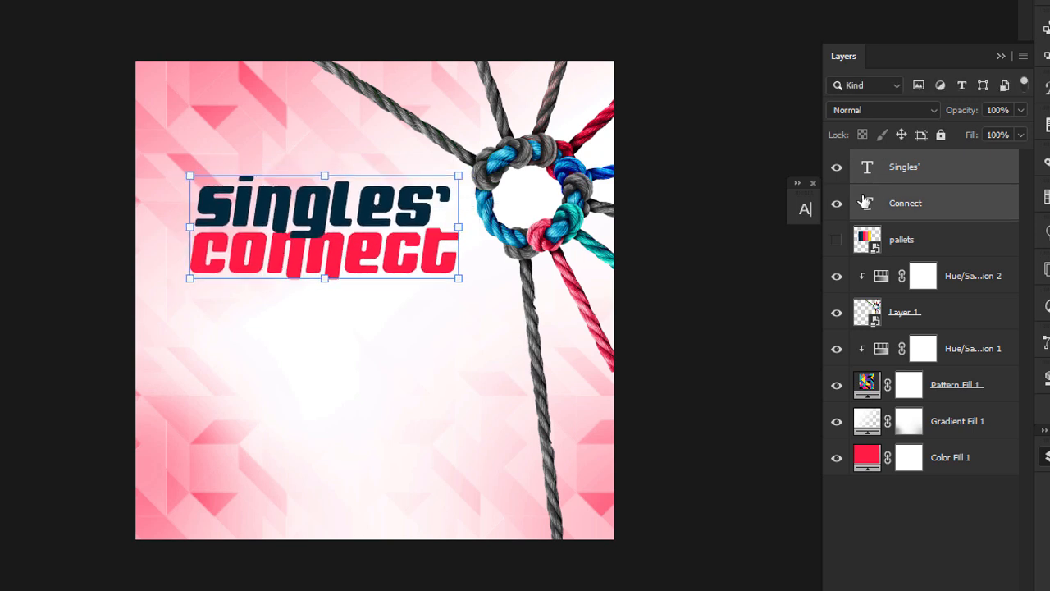
Draw a wide ellipse across singles' and clip it into the Singles' lettering.
{"action": "left_click", "coordinate": [925, 192]}
{"action": "left_click", "coordinate": [921, 181]}
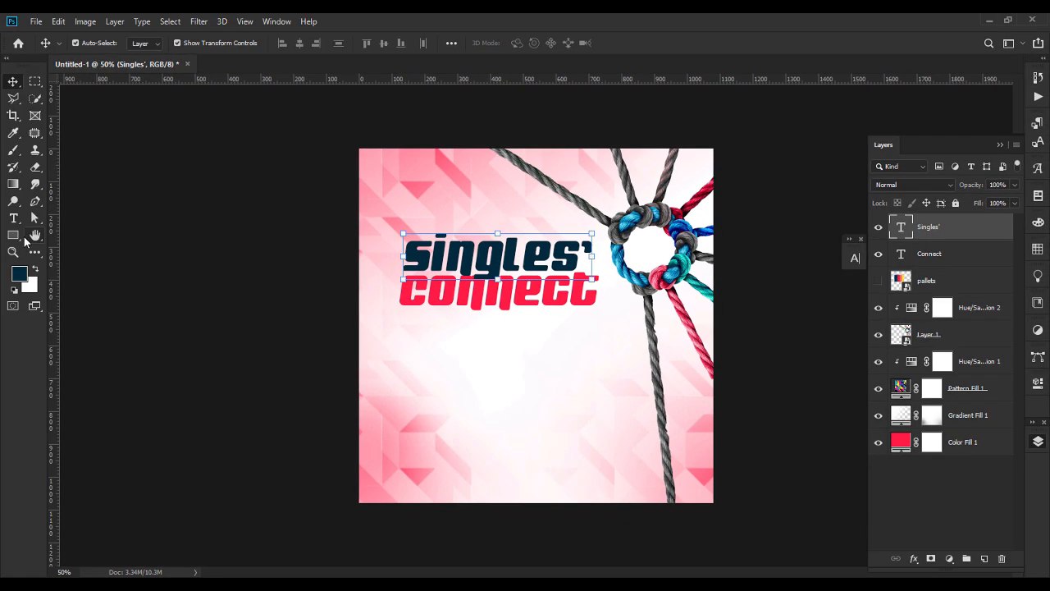
{"action": "left_click", "coordinate": [0, 229]}
{"action": "left_click", "coordinate": [65, 261]}
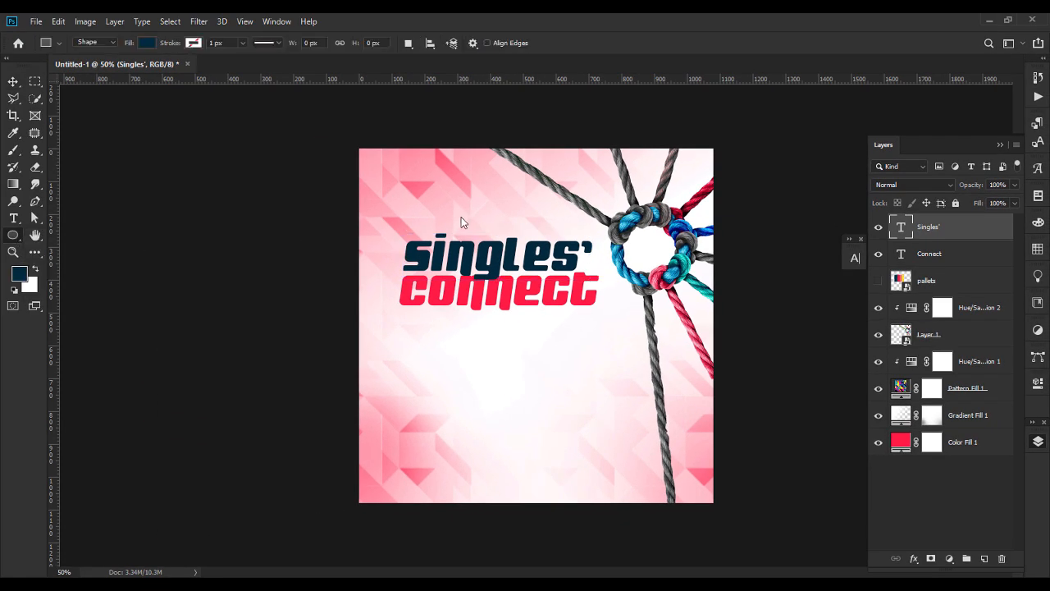
{"action": "left_click_drag", "start_coordinate": [389, 213], "coordinate": [611, 259]}
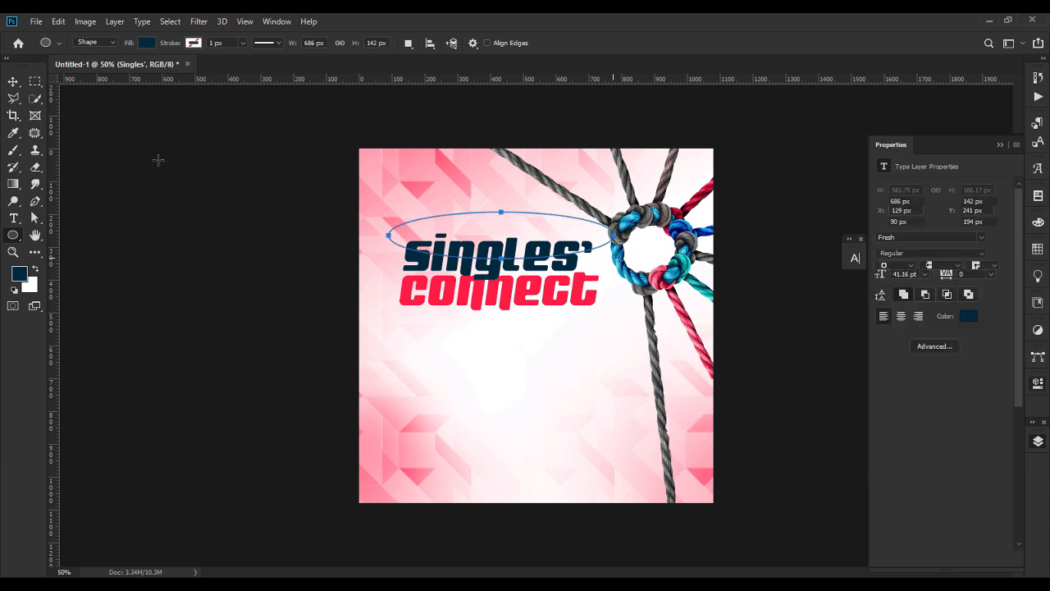
{"action": "left_click", "coordinate": [13, 81]}
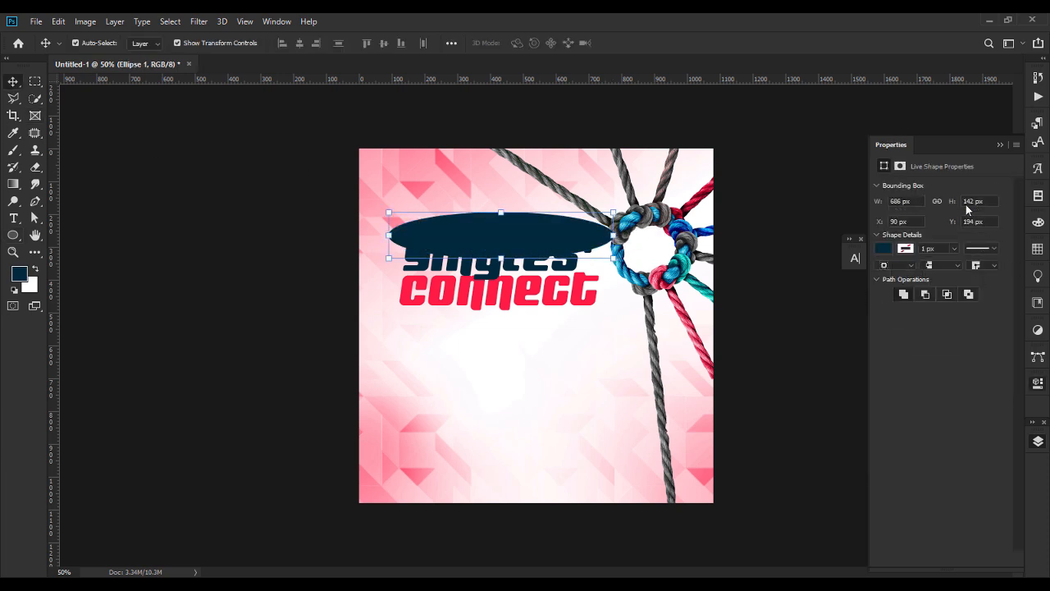
{"action": "left_click", "coordinate": [1000, 145]}
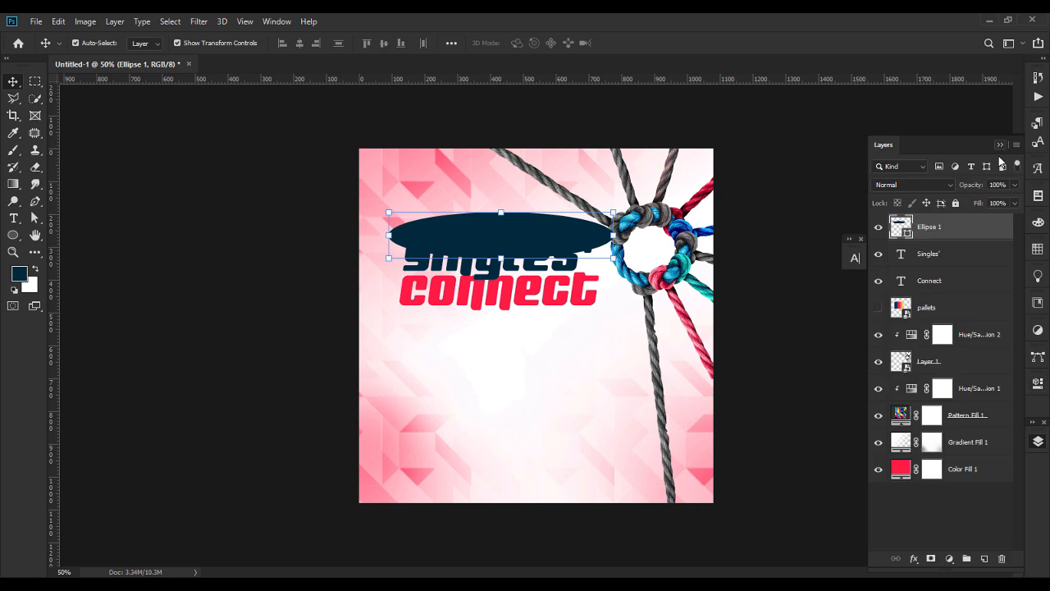
{"action": "right_click", "coordinate": [950, 236]}
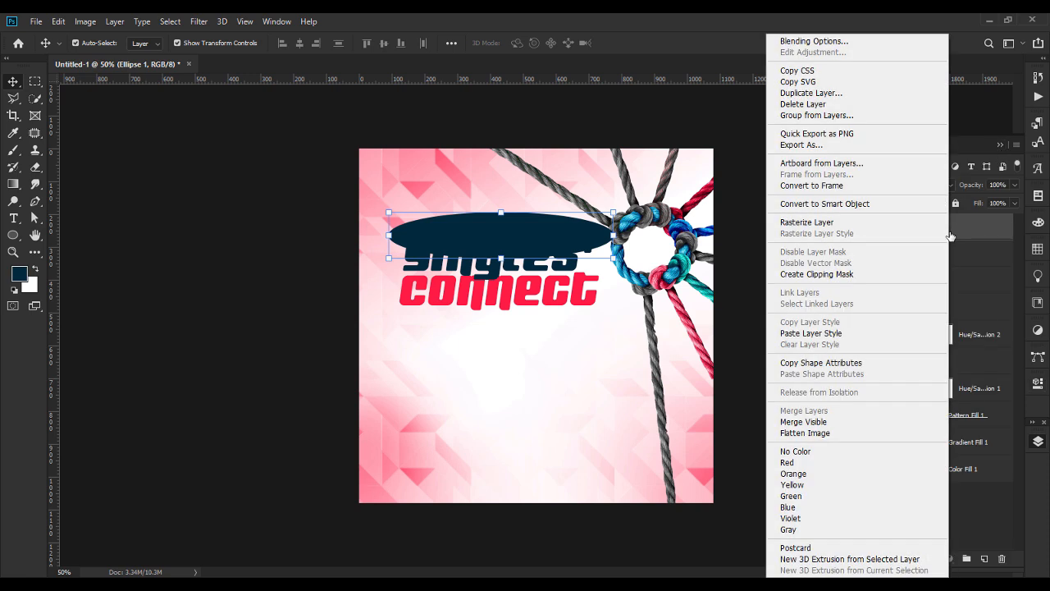
{"action": "left_click", "coordinate": [849, 273]}
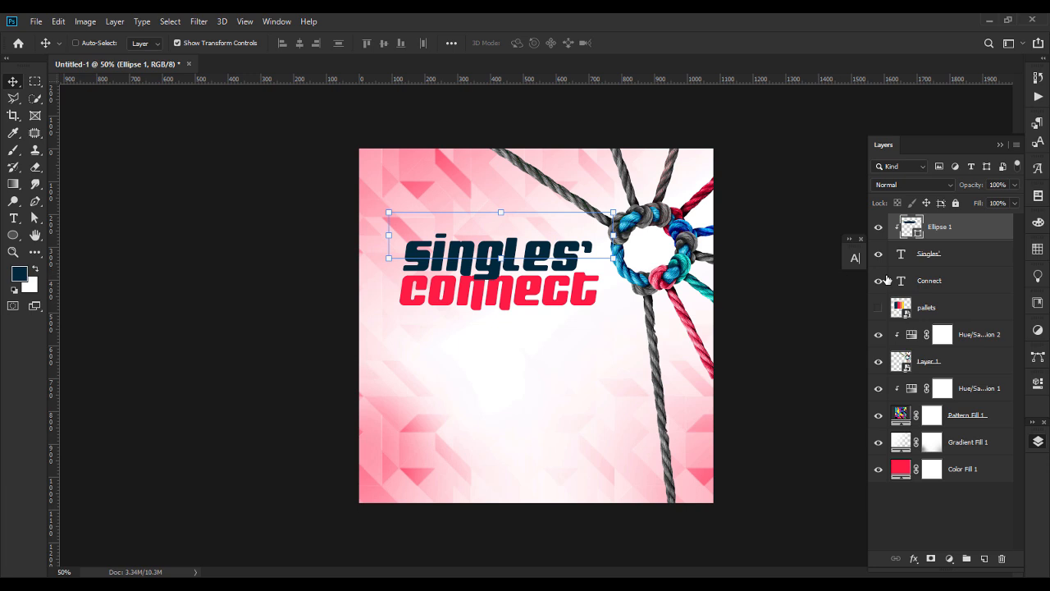
Duplicate the ellipse, move the copy over connect, clip it to Connect, and show the palette.
{"action": "key", "text": "ctrl+j"}
{"action": "left_click_drag", "start_coordinate": [977, 230], "coordinate": [963, 291]}
{"action": "left_click_drag", "start_coordinate": [538, 238], "coordinate": [539, 270]}
{"action": "key", "text": "ctrl+z"}
{"action": "left_click", "coordinate": [947, 283]}
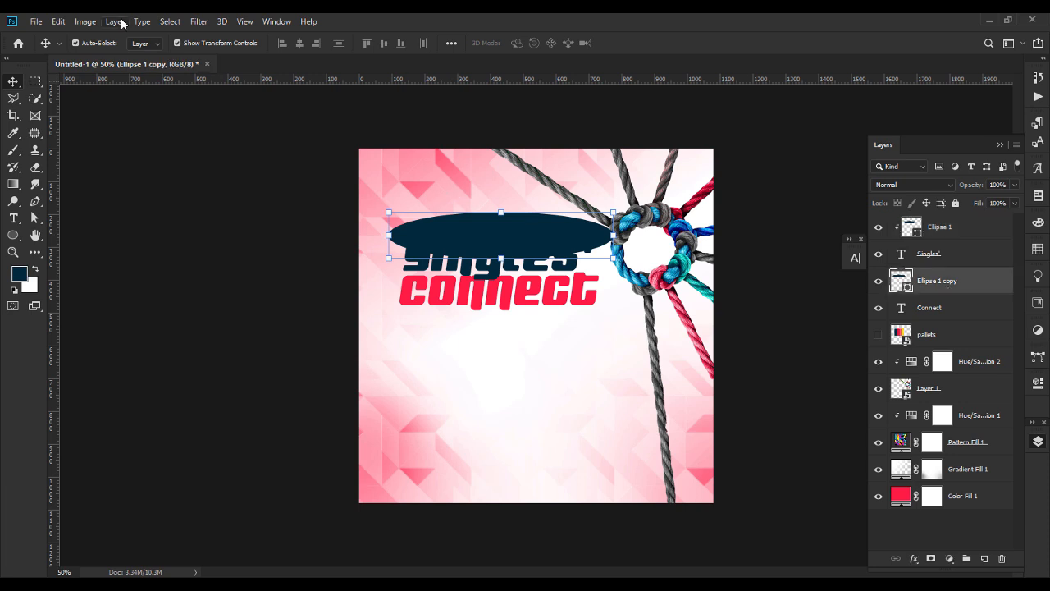
{"action": "left_click", "coordinate": [75, 42]}
{"action": "left_click_drag", "start_coordinate": [563, 240], "coordinate": [559, 279]}
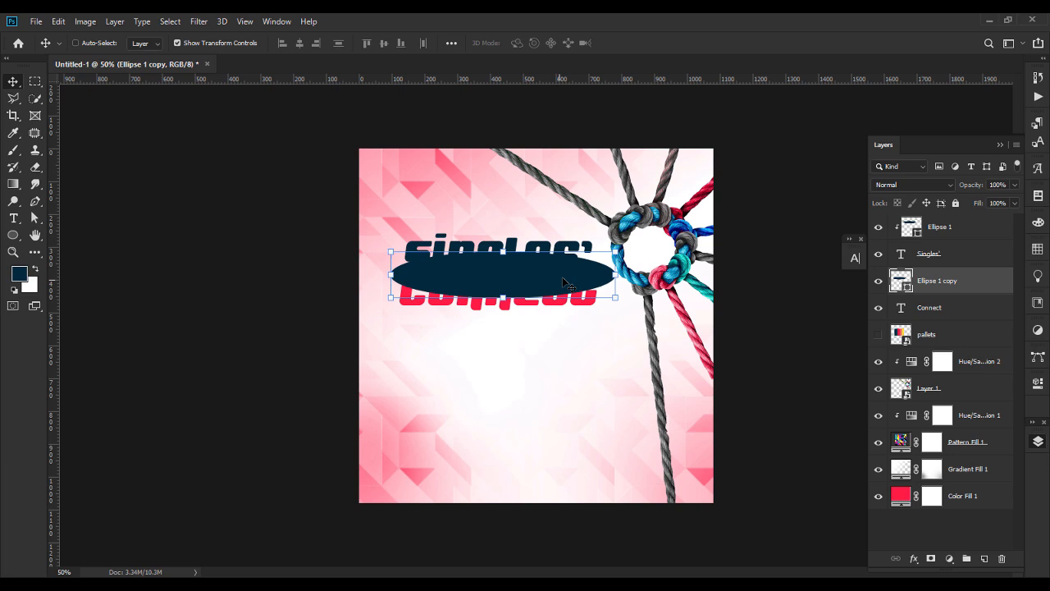
{"action": "right_click", "coordinate": [949, 282]}
{"action": "left_click", "coordinate": [816, 274]}
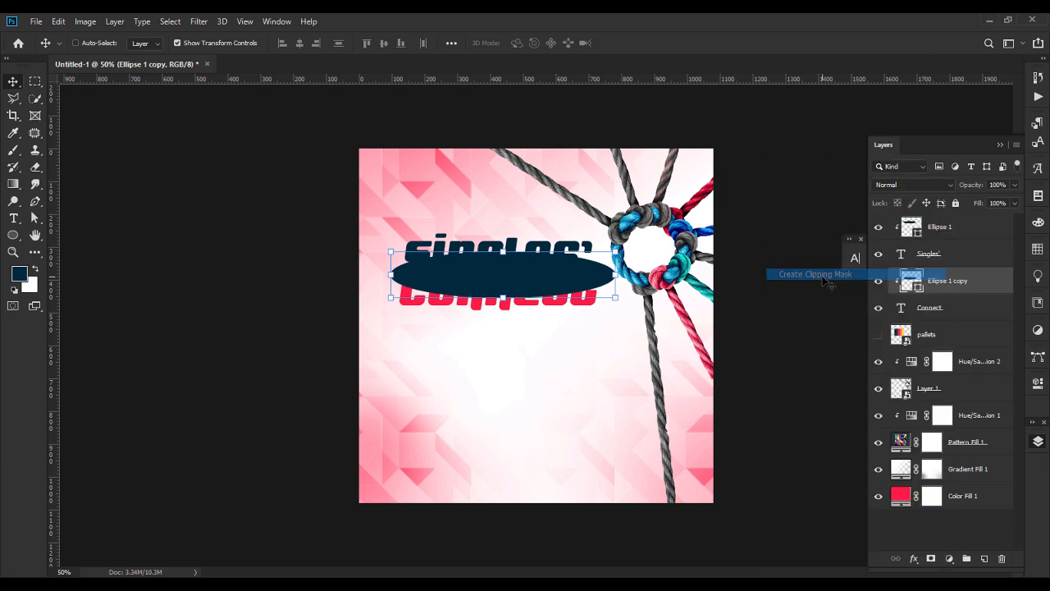
{"action": "key", "text": "shift+Up"}
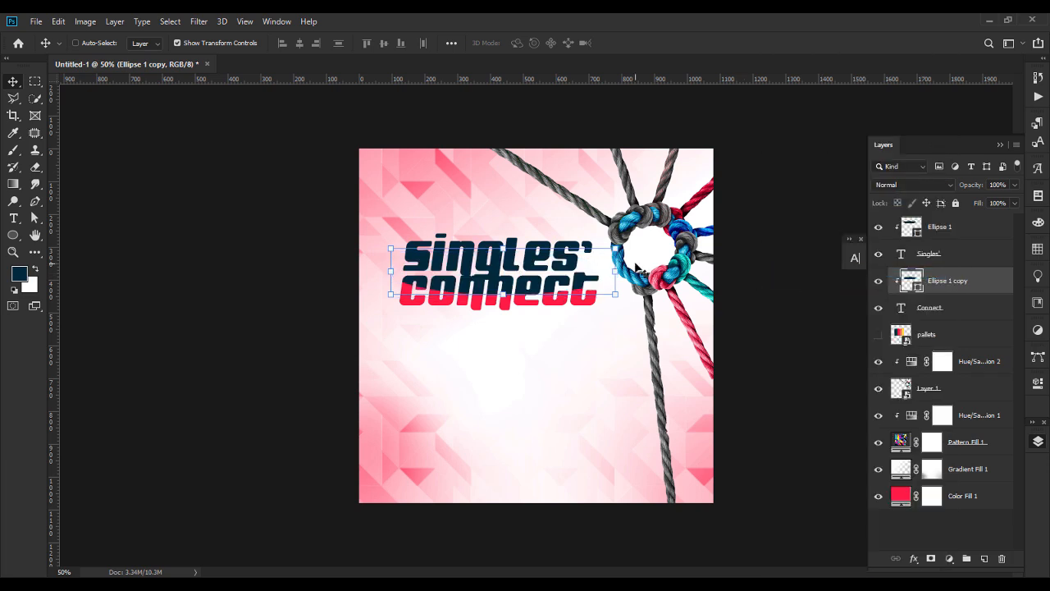
{"action": "left_click", "coordinate": [879, 335]}
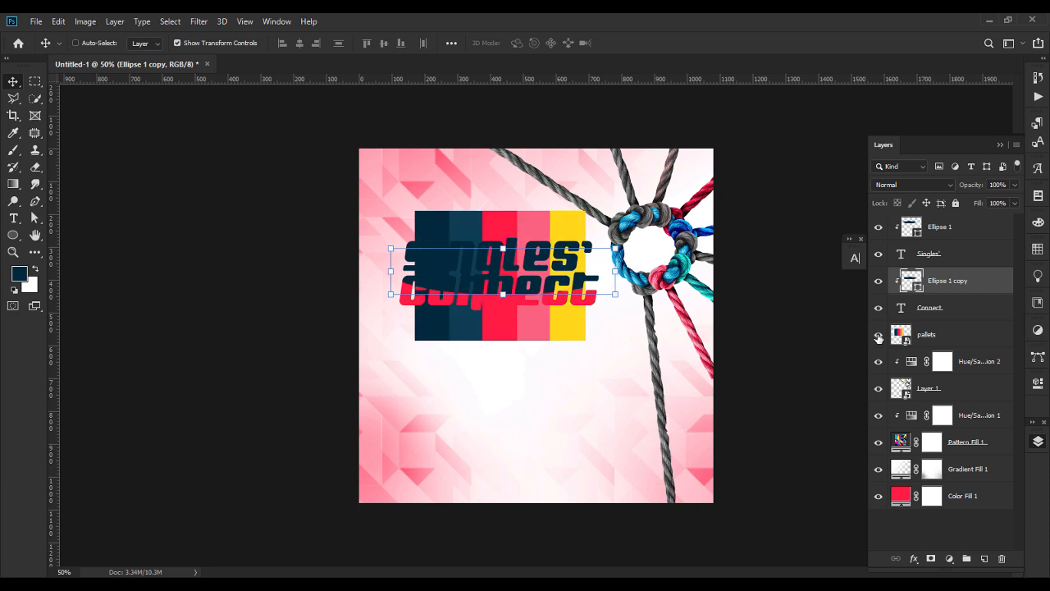
Recolour the Singles' ellipse with the palette's dark teal swatch.
{"action": "double_click", "coordinate": [912, 229]}
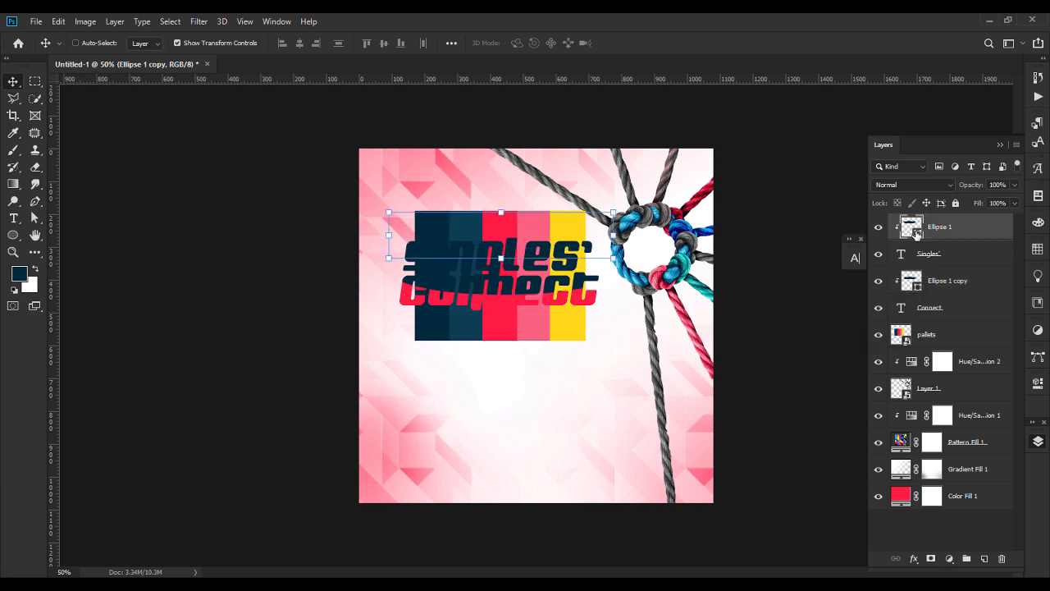
{"action": "left_click", "coordinate": [471, 217]}
{"action": "left_click", "coordinate": [693, 278]}
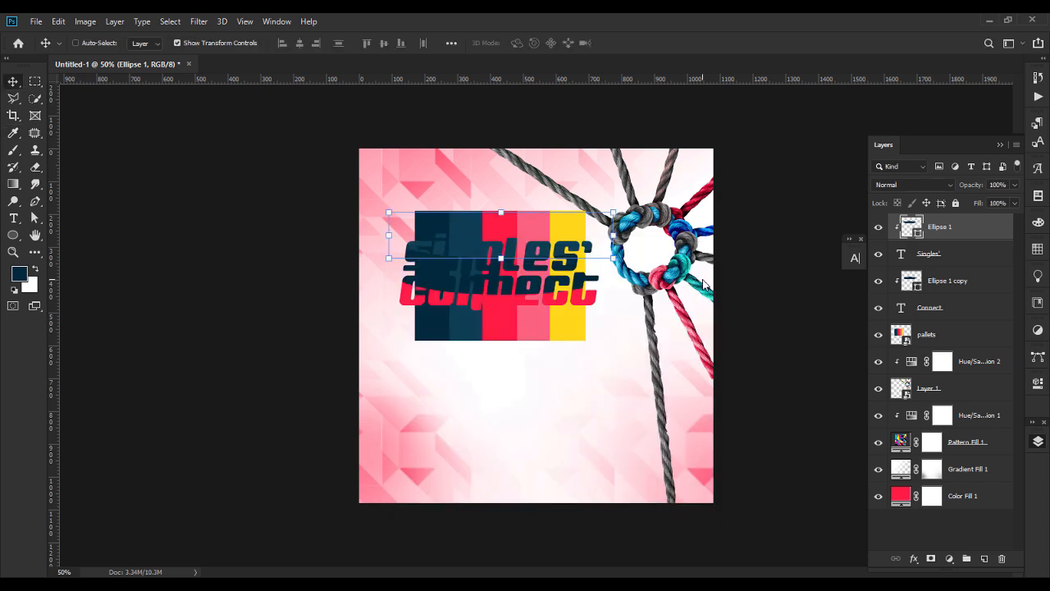
Fill the ellipse copy with the palette's pink (#fd6380), then hide the palette reference.
{"action": "double_click", "coordinate": [914, 283]}
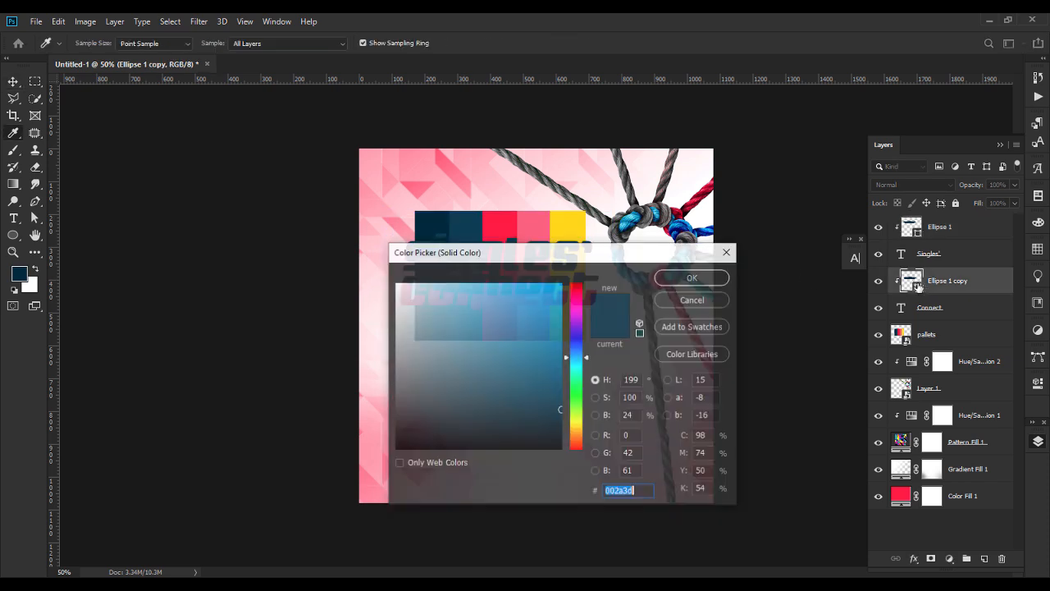
{"action": "left_click_drag", "start_coordinate": [629, 252], "coordinate": [822, 206]}
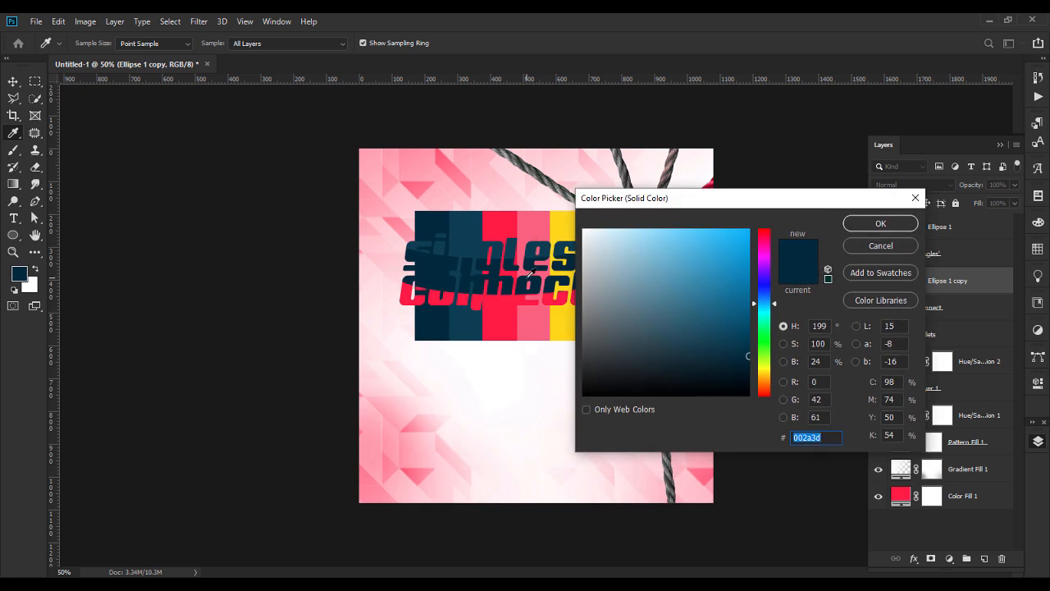
{"action": "left_click", "coordinate": [535, 220]}
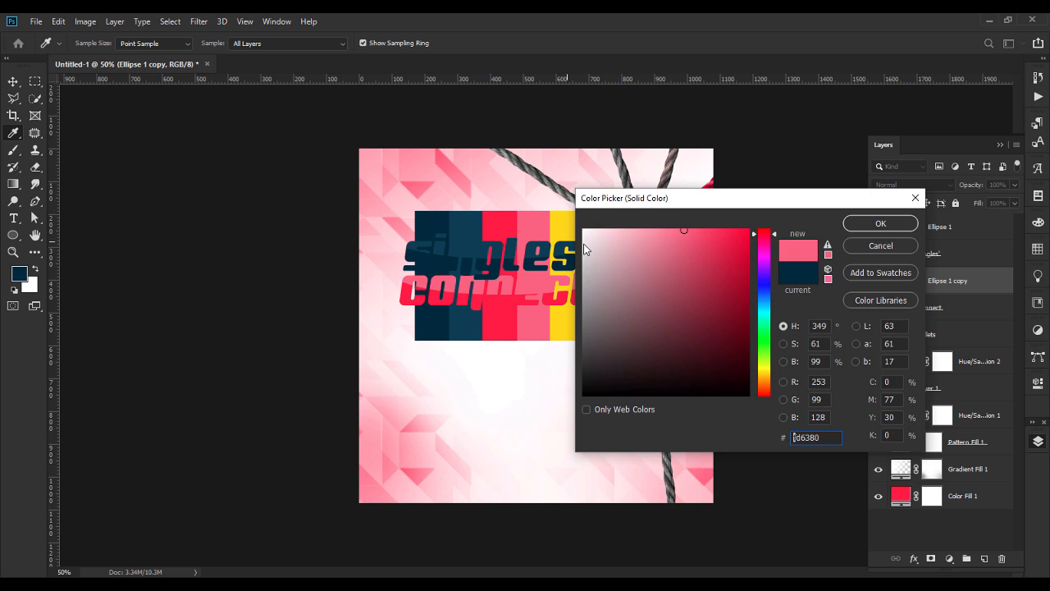
{"action": "key", "text": "Return"}
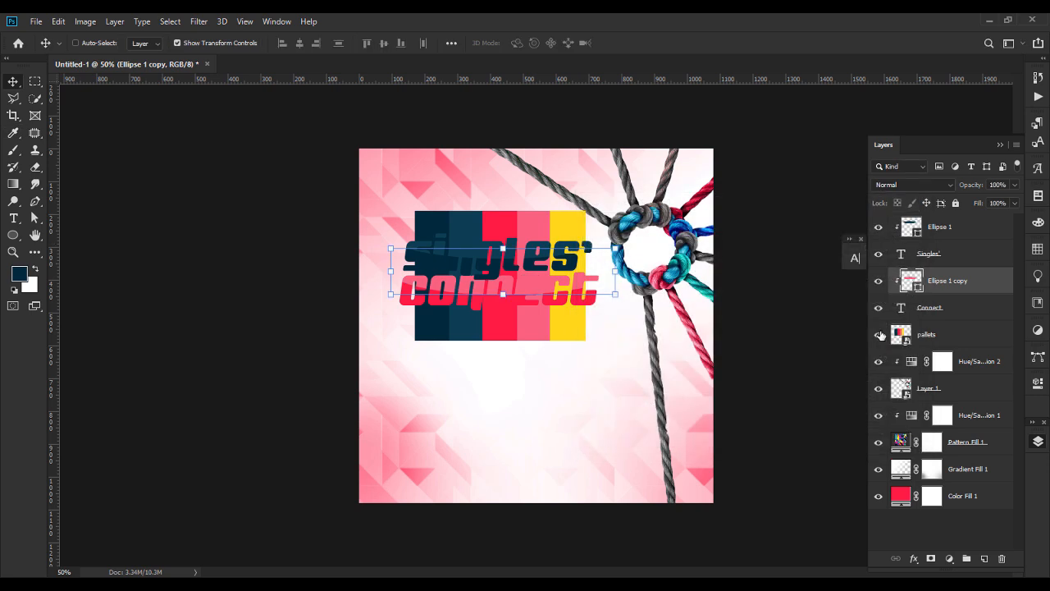
{"action": "left_click", "coordinate": [879, 335]}
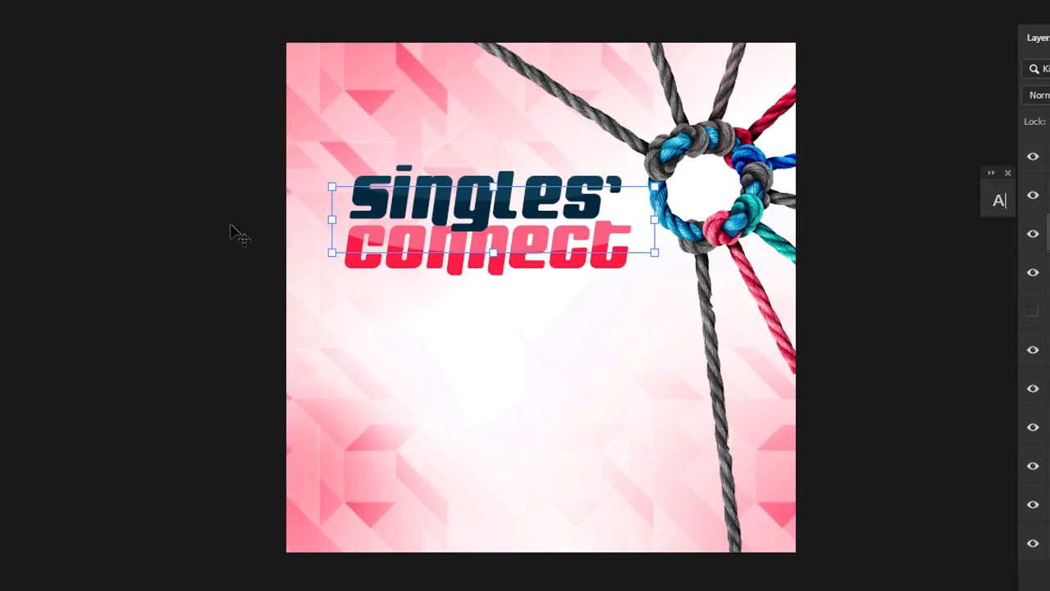
Type the subtitle '&RELATIONSHIP' on a new text line below the title.
{"action": "key", "text": "t"}
{"action": "left_click", "coordinate": [431, 335]}
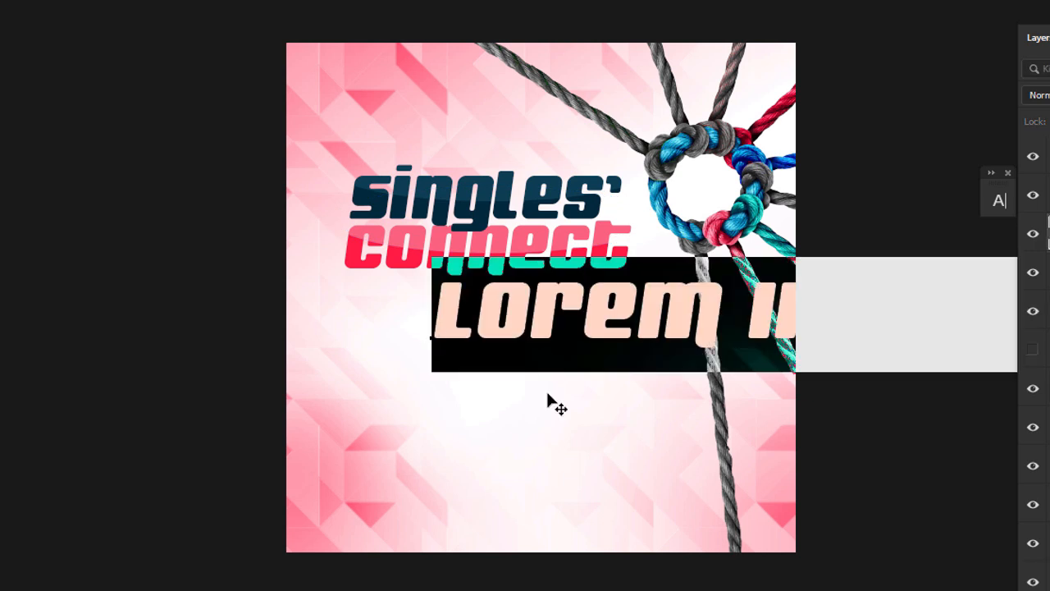
{"action": "type", "text": "7"}
{"action": "key", "text": "BackSpace"}
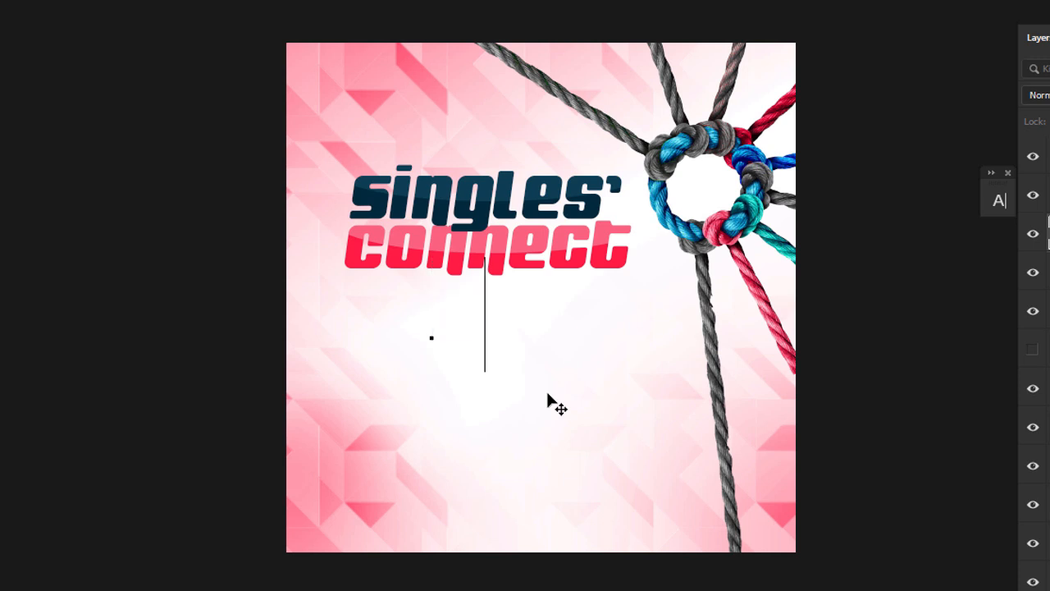
{"action": "type", "text": "&"}
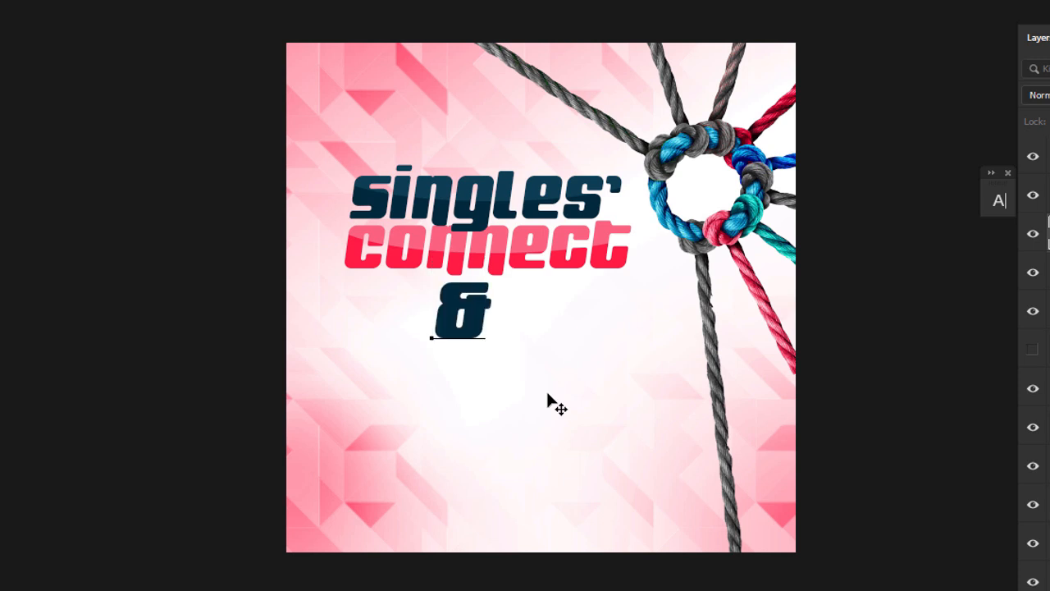
{"action": "type", "text": "RELE"}
{"action": "key", "text": "BackSpace"}
{"action": "type", "text": "A"}
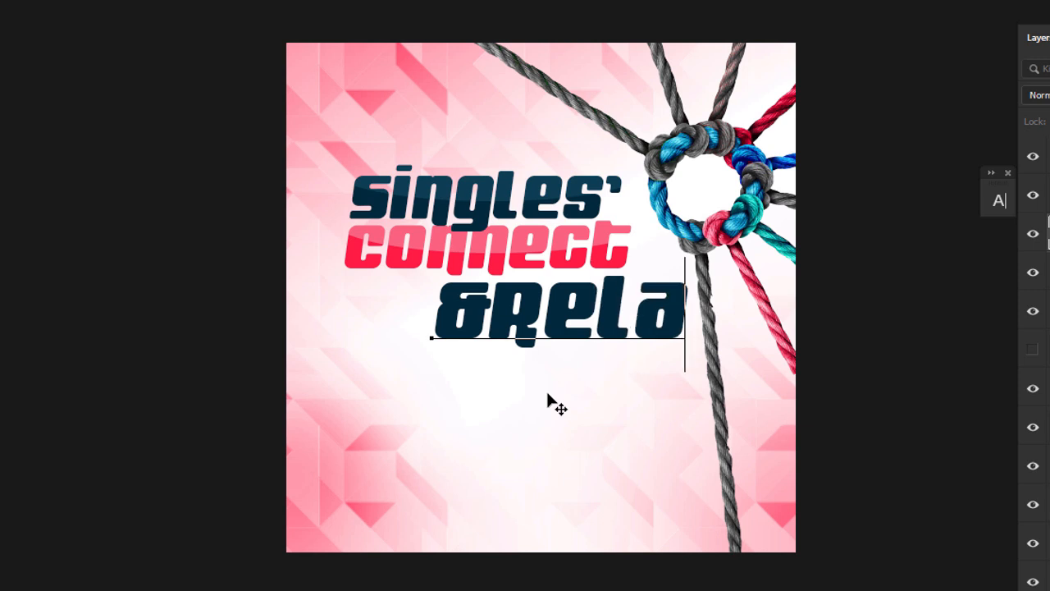
{"action": "type", "text": "TIONSHIP"}
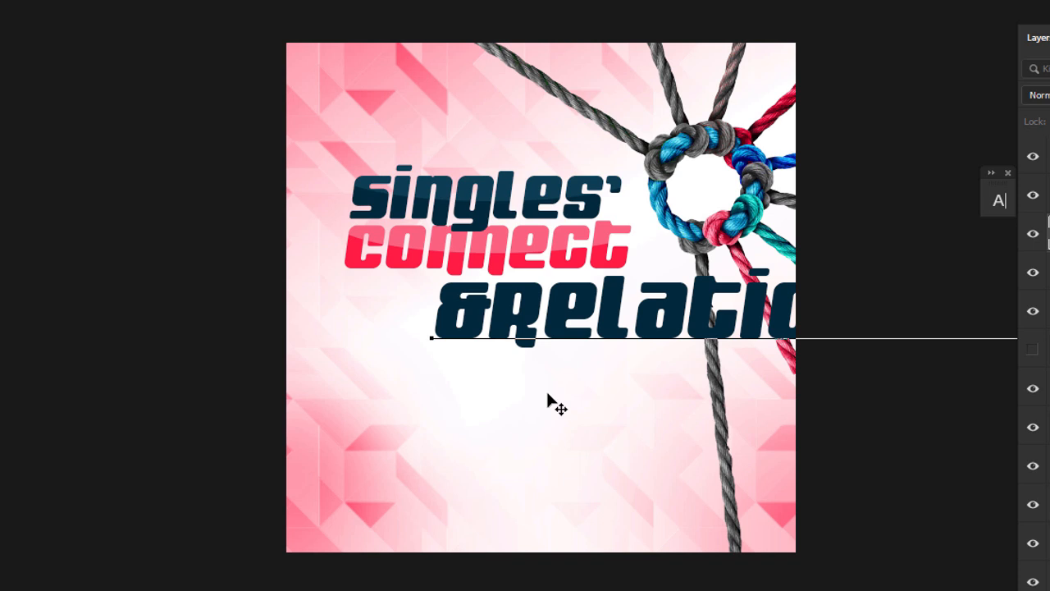
Colour the subtitle text near-black, slightly darker than #303030.
{"action": "key", "text": "ctrl+a"}
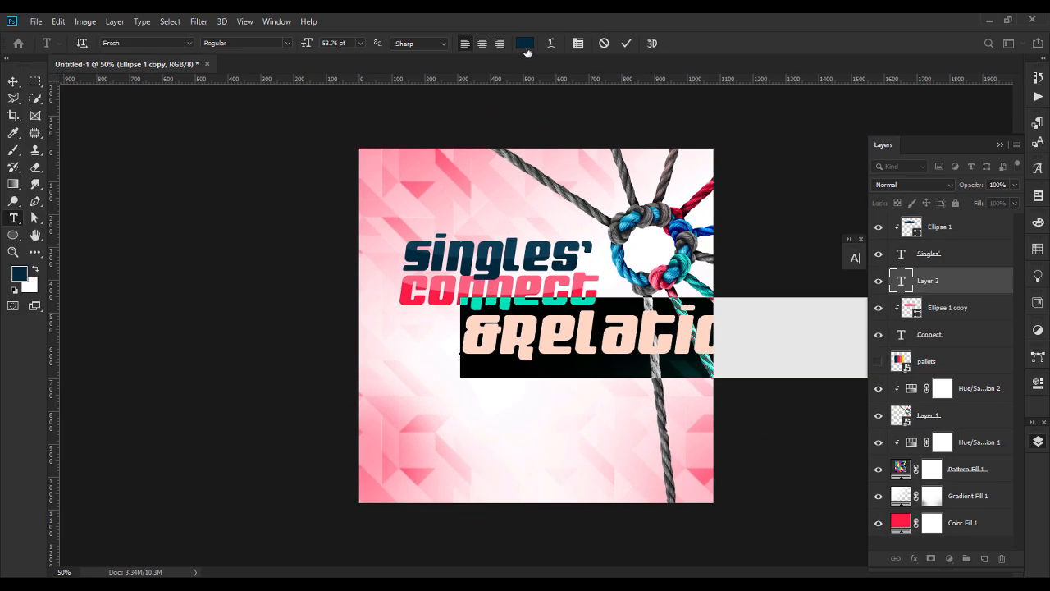
{"action": "left_click", "coordinate": [525, 44]}
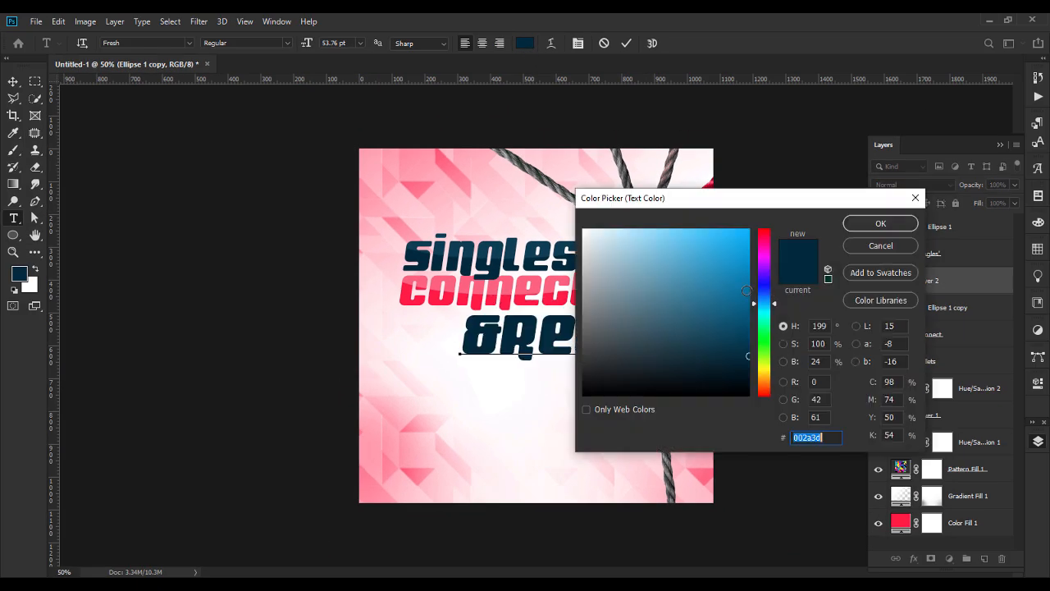
{"action": "type", "text": "303030"}
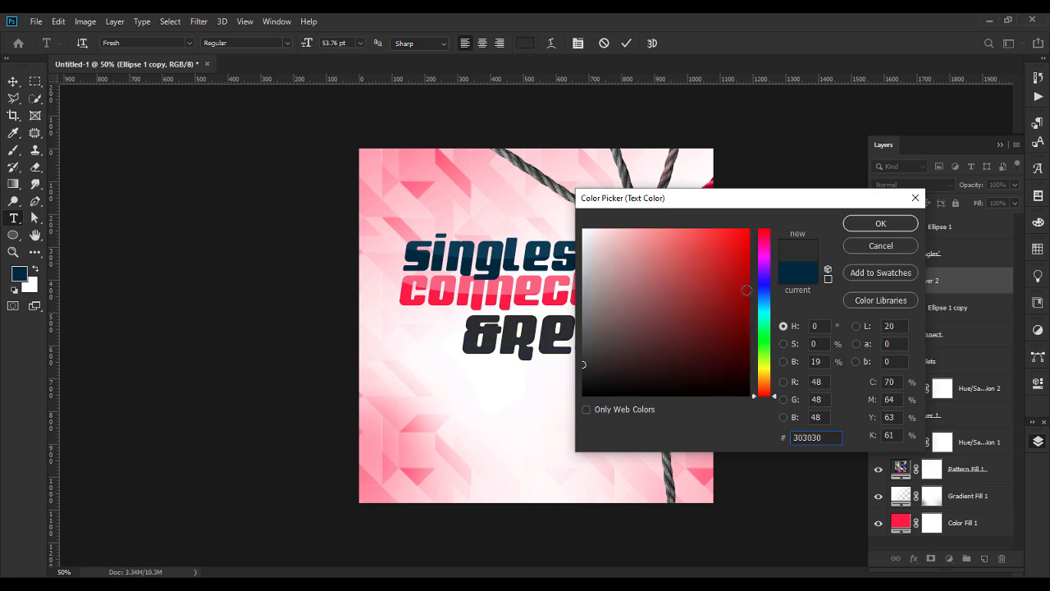
{"action": "left_click", "coordinate": [588, 363]}
{"action": "left_click_drag", "start_coordinate": [587, 363], "coordinate": [583, 374]}
{"action": "left_click", "coordinate": [878, 224]}
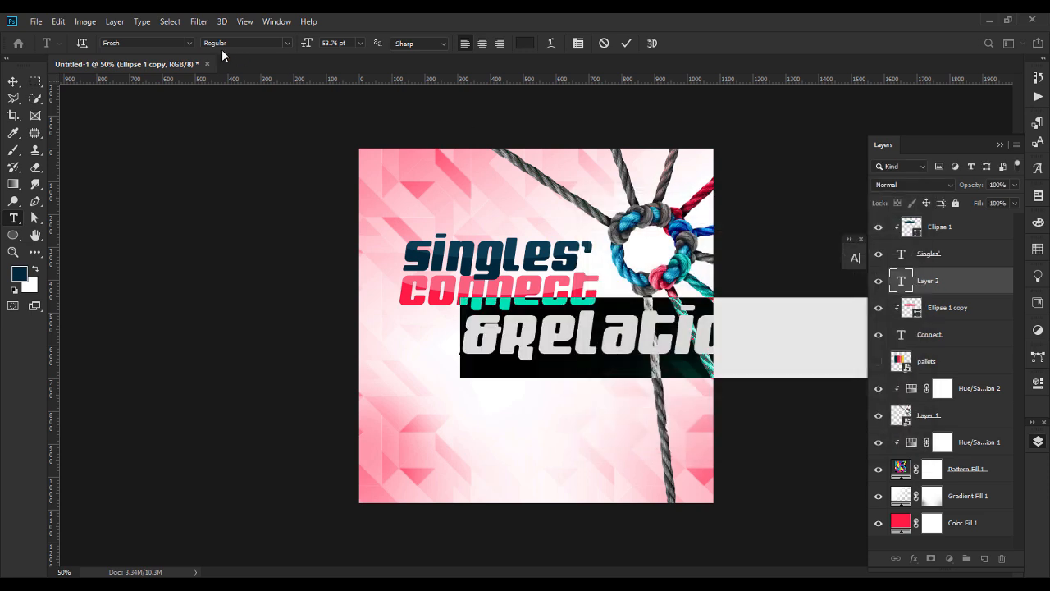
Set the subtitle in the Ampunsuhu script font and commit the text.
{"action": "left_click", "coordinate": [188, 42]}
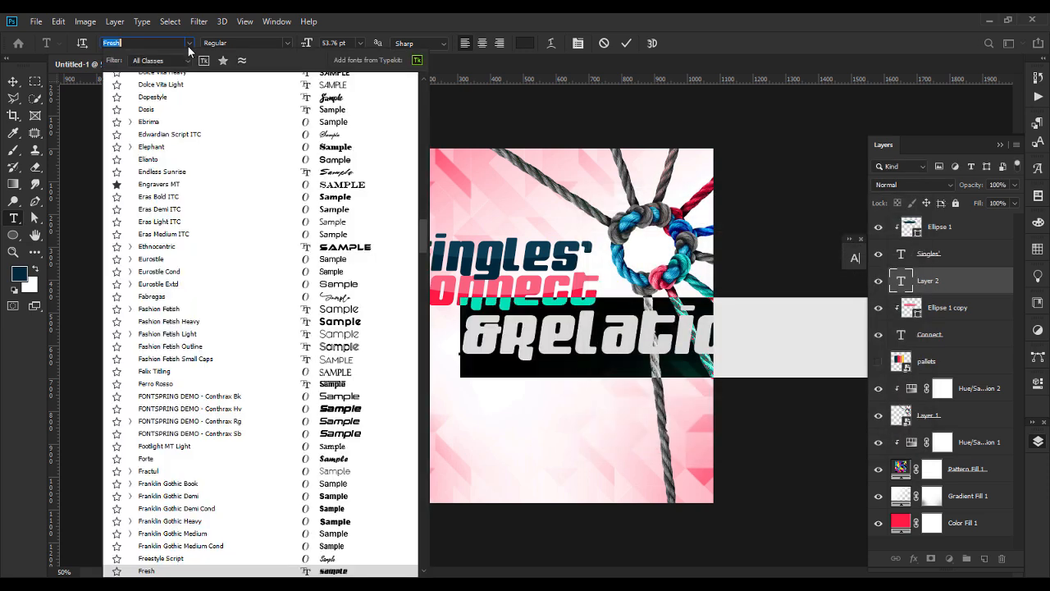
{"action": "left_click", "coordinate": [423, 104]}
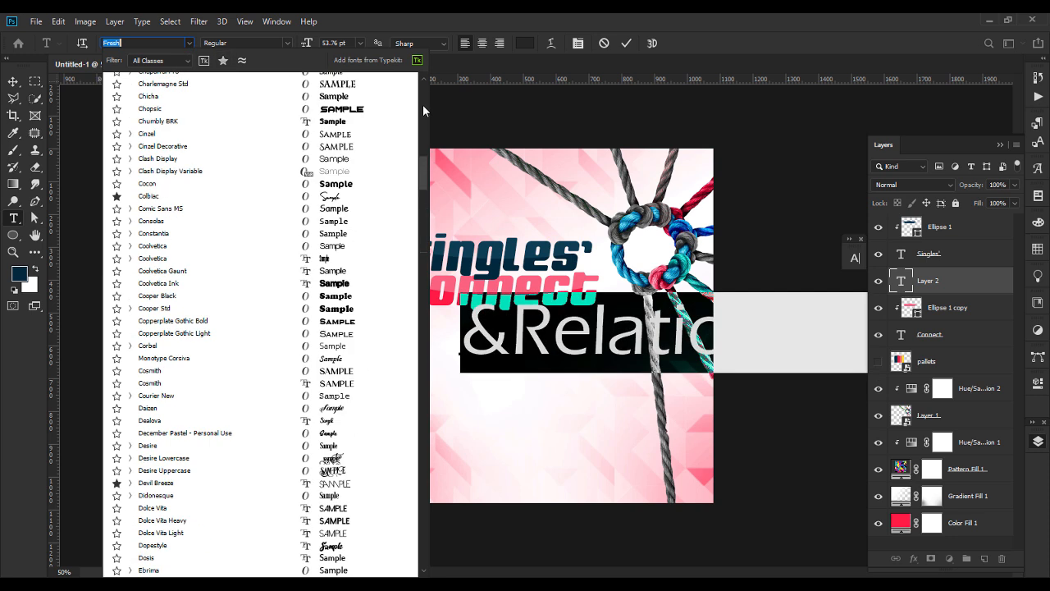
{"action": "left_click", "coordinate": [424, 133]}
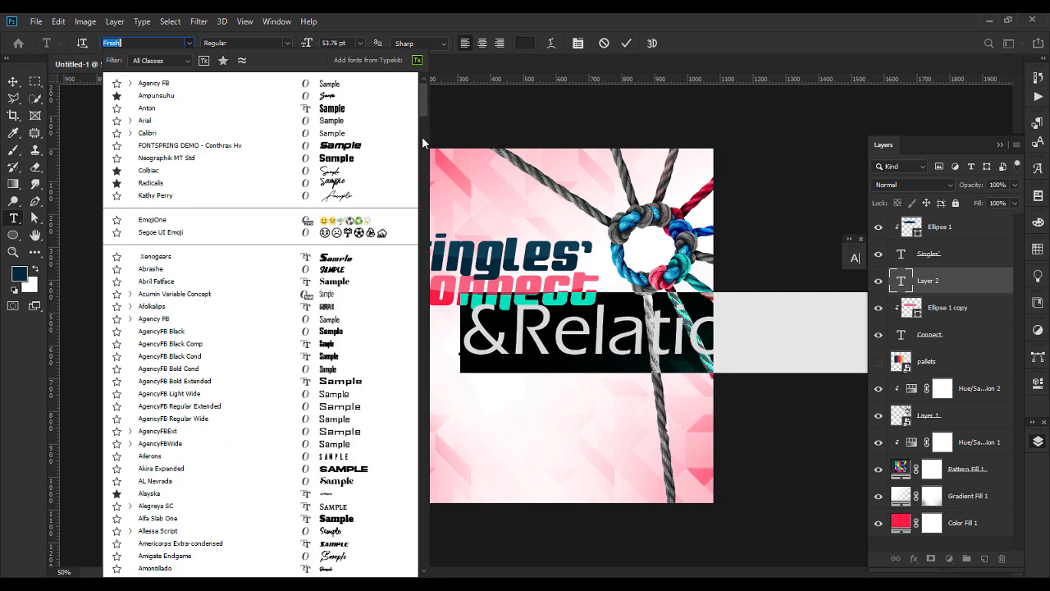
{"action": "left_click", "coordinate": [318, 96]}
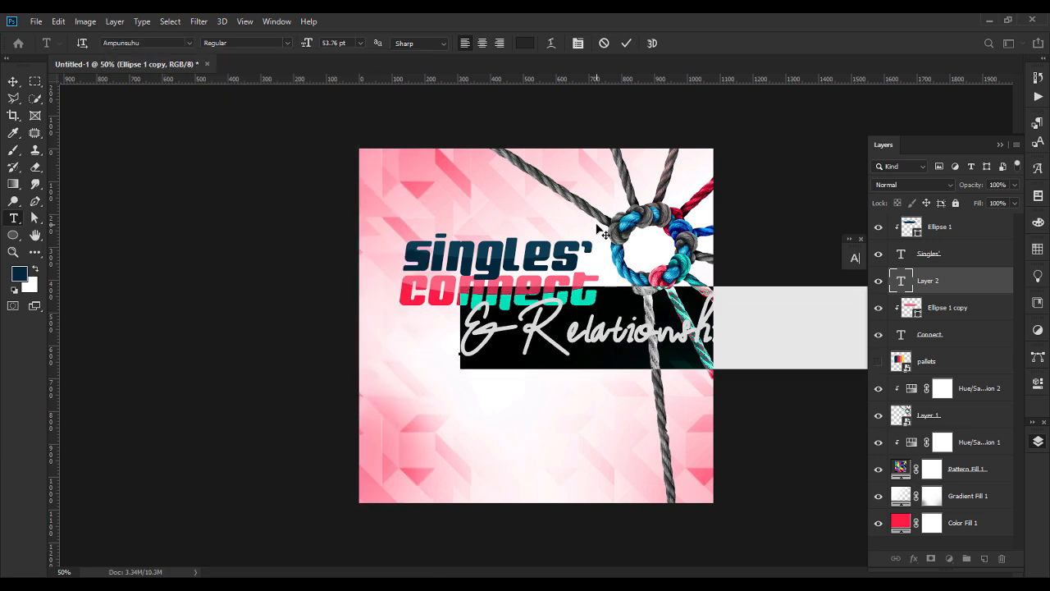
{"action": "left_click", "coordinate": [12, 82]}
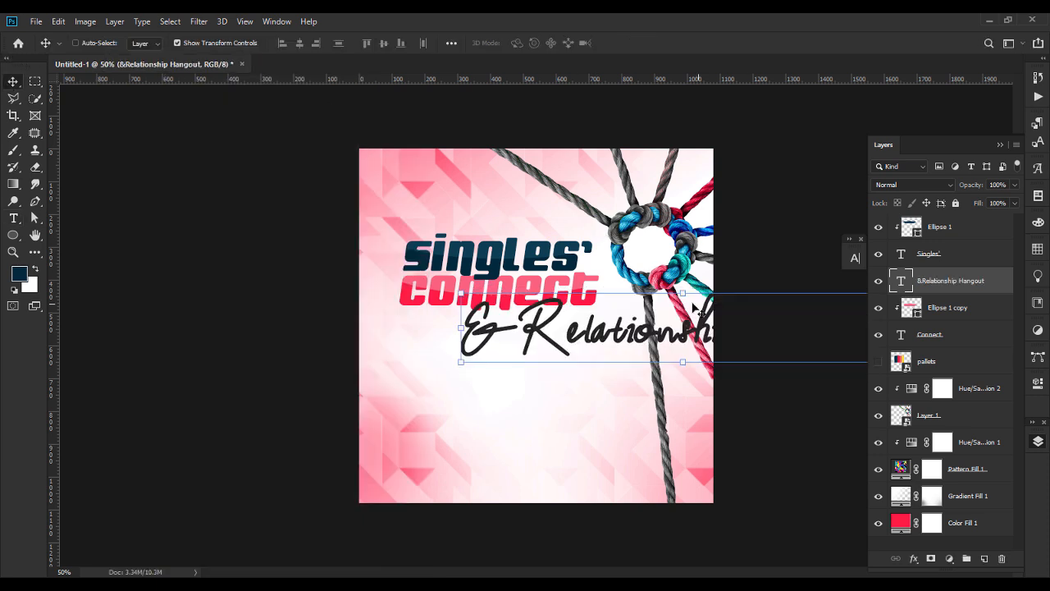
Shrink the subtitle to about 83%, tuck it under connect, and move its layer to the top.
{"action": "left_click_drag", "start_coordinate": [686, 290], "coordinate": [501, 317]}
{"action": "key", "text": "Return"}
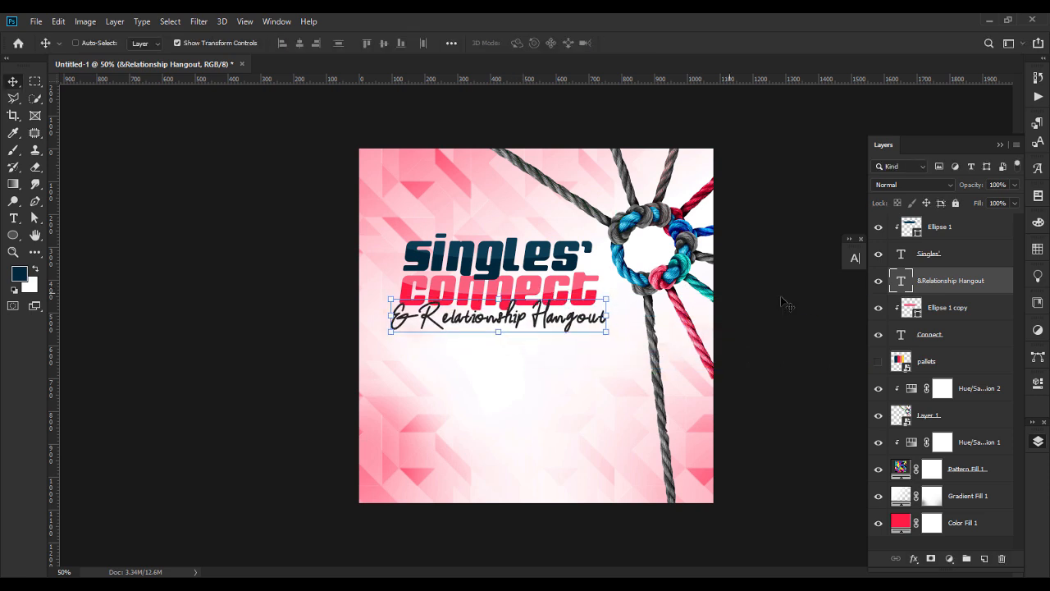
{"action": "double_click", "coordinate": [901, 336]}
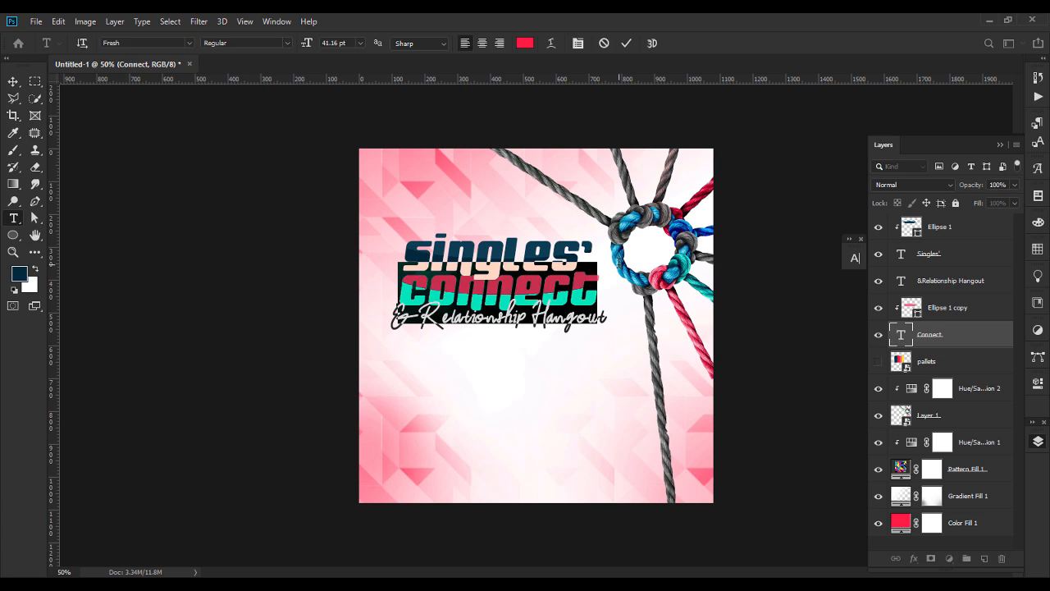
{"action": "left_click", "coordinate": [14, 82]}
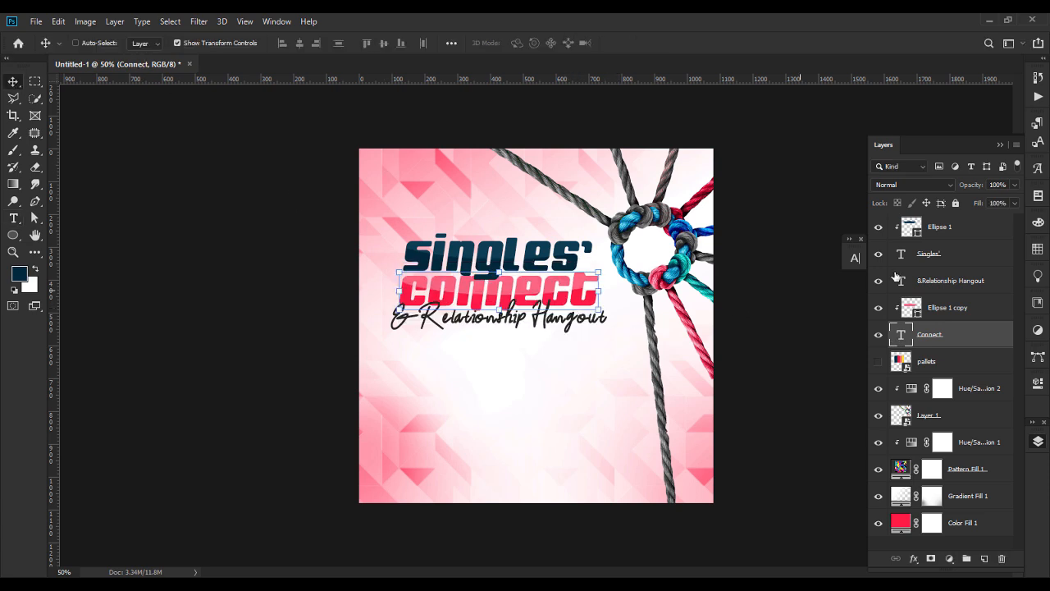
{"action": "left_click_drag", "start_coordinate": [943, 281], "coordinate": [954, 222]}
{"action": "left_click_drag", "start_coordinate": [602, 334], "coordinate": [563, 322]}
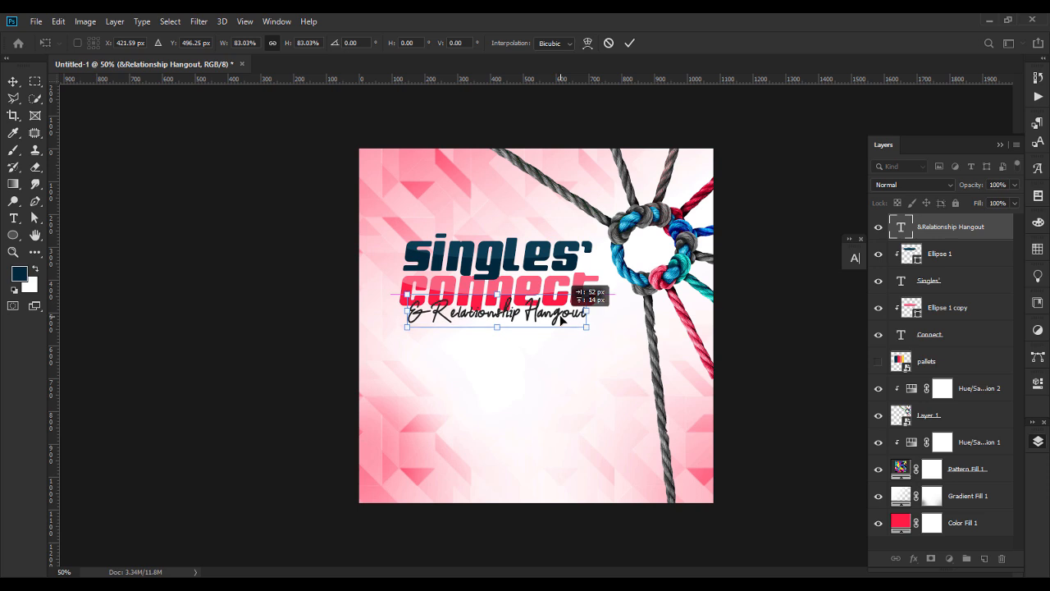
{"action": "key", "text": "Return"}
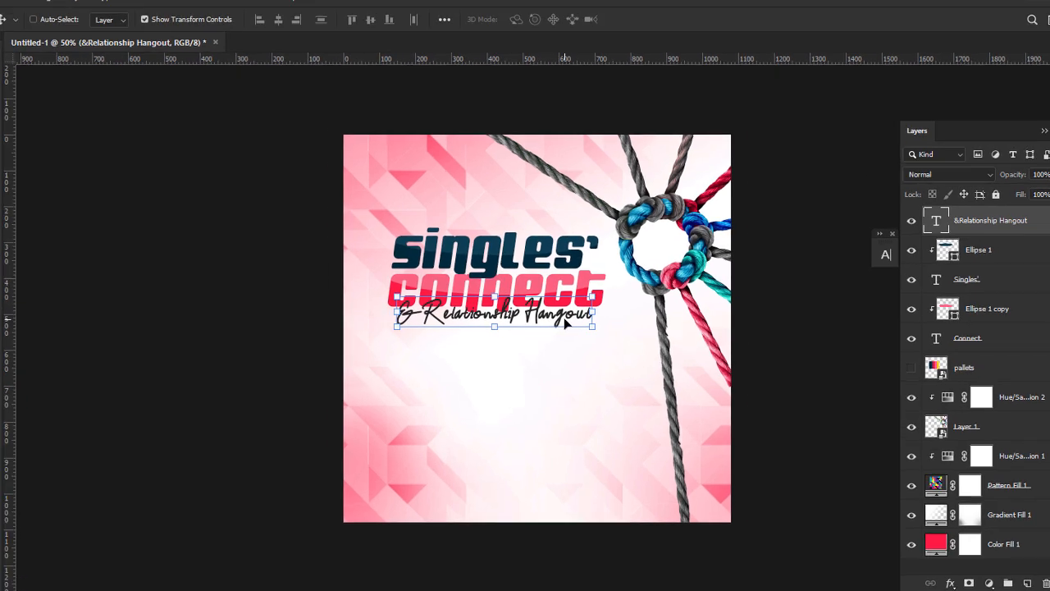
{"action": "key", "text": "Left"}
{"action": "key", "text": "Left"}
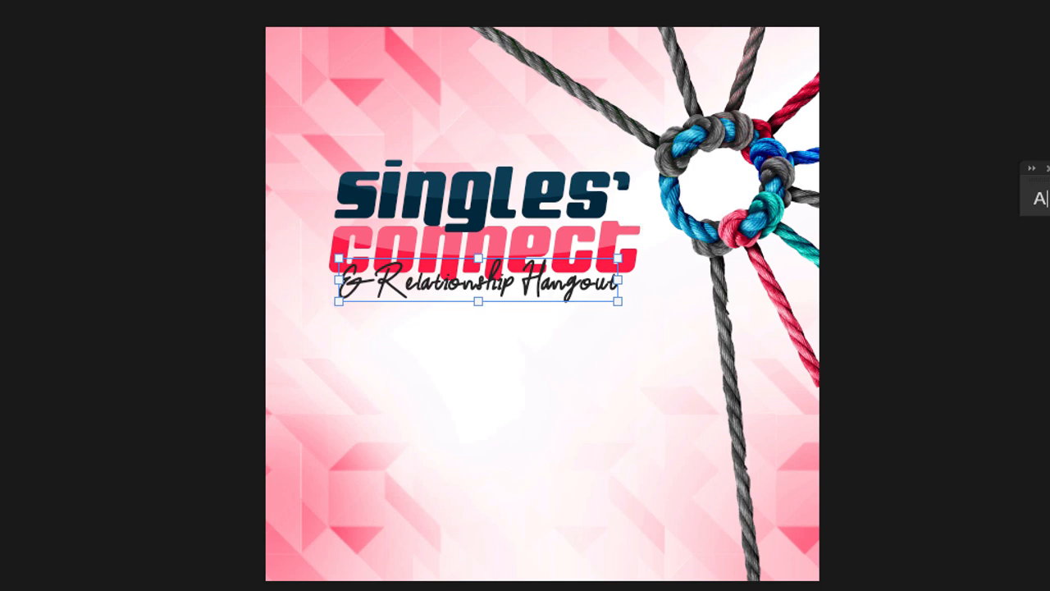
Add a 3 px white outside stroke to the &Relationship Hangout layer through Blending Options.
{"action": "right_click", "coordinate": [920, 332]}
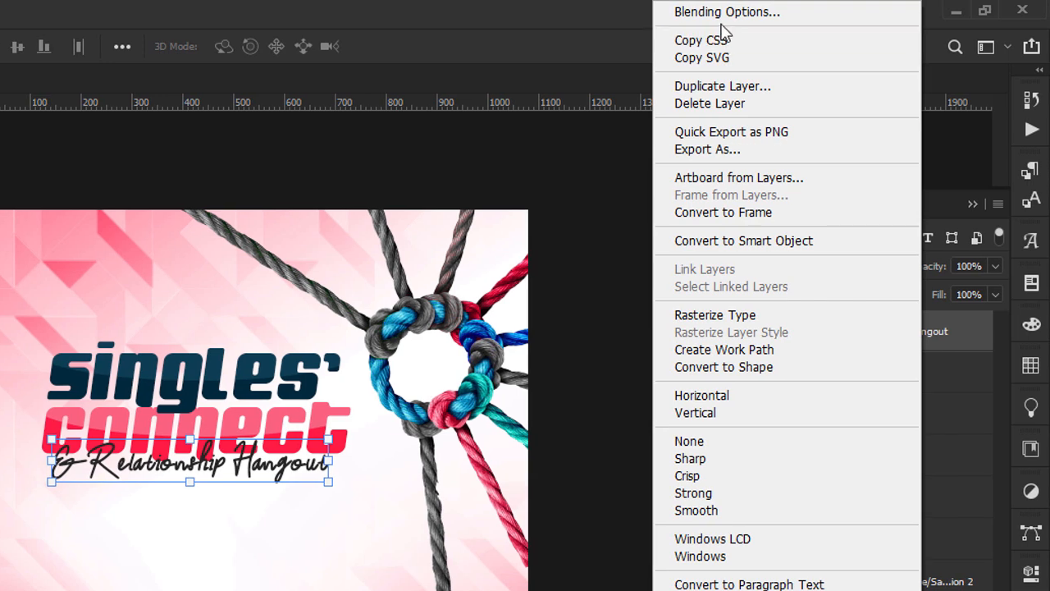
{"action": "left_click", "coordinate": [707, 12]}
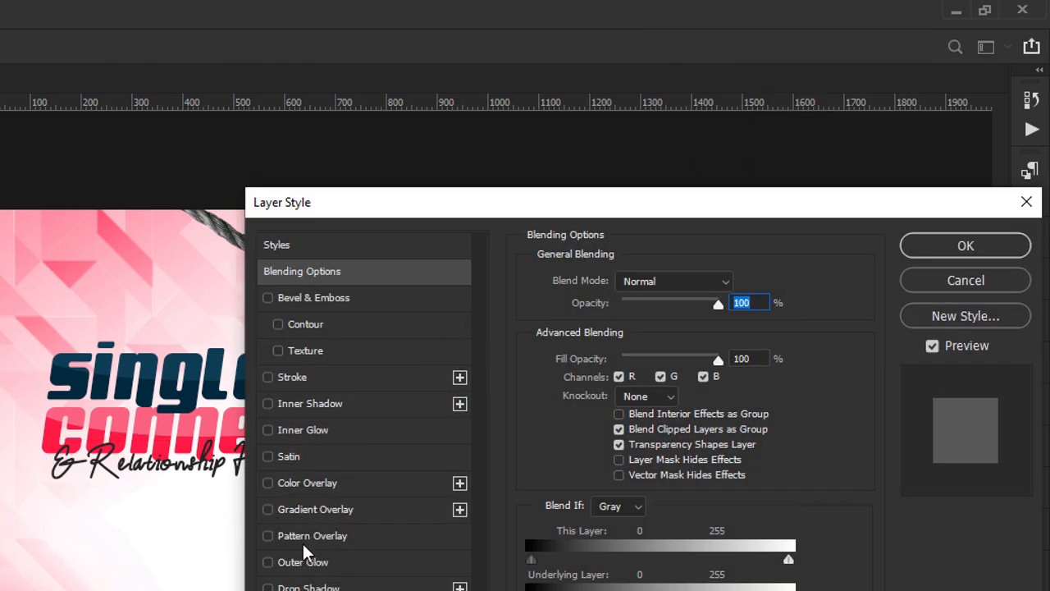
{"action": "left_click", "coordinate": [286, 377]}
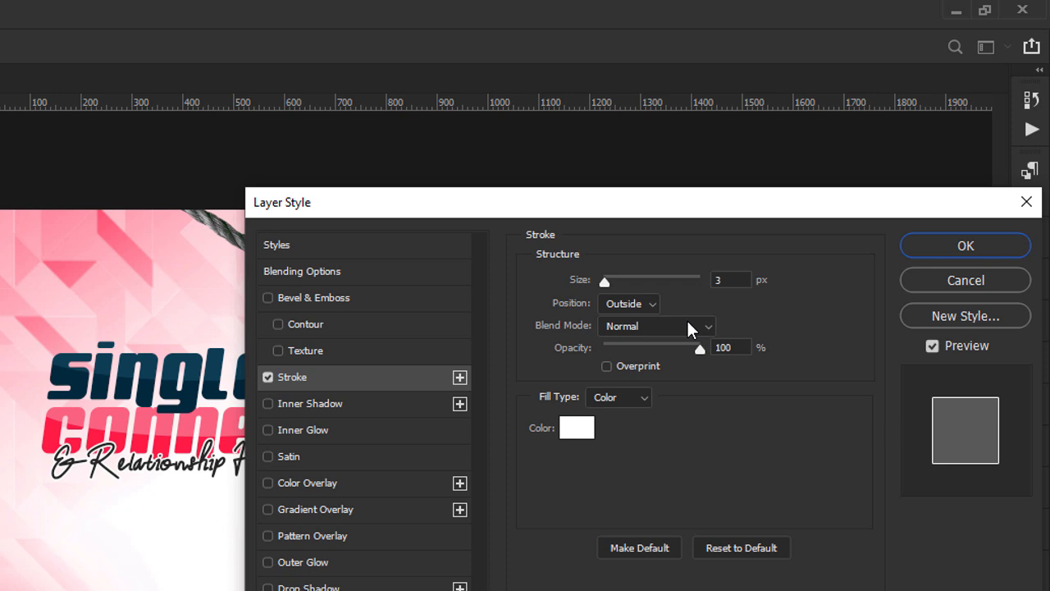
{"action": "left_click", "coordinate": [950, 247]}
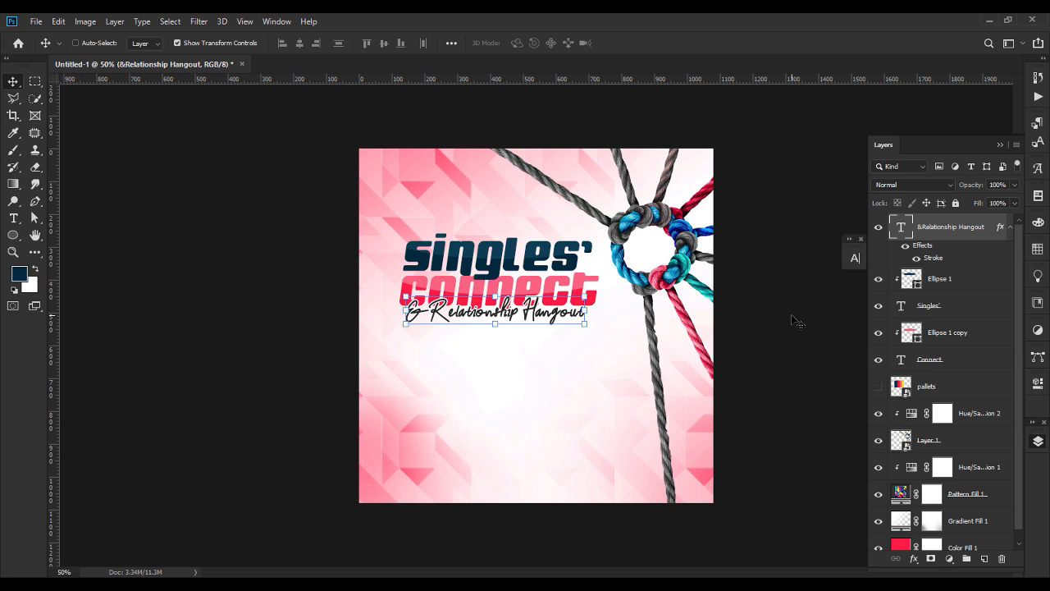
Draw a square below the subtitle on the left and enlarge it slightly.
{"action": "left_click", "coordinate": [98, 46]}
{"action": "left_click", "coordinate": [109, 107]}
{"action": "left_click", "coordinate": [13, 235]}
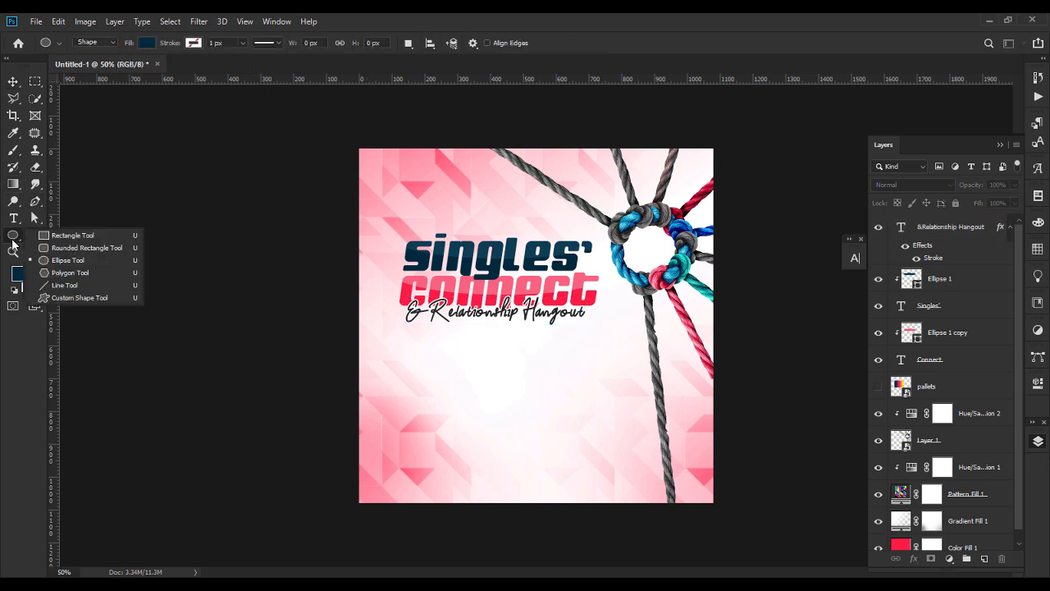
{"action": "left_click", "coordinate": [59, 236]}
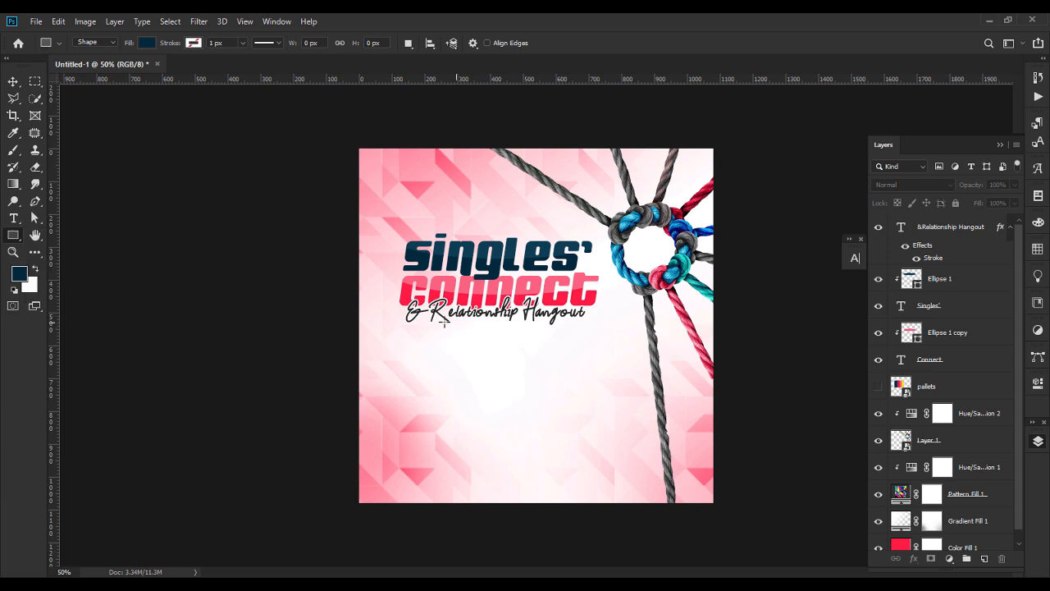
{"action": "left_click_drag", "start_coordinate": [410, 339], "coordinate": [492, 417]}
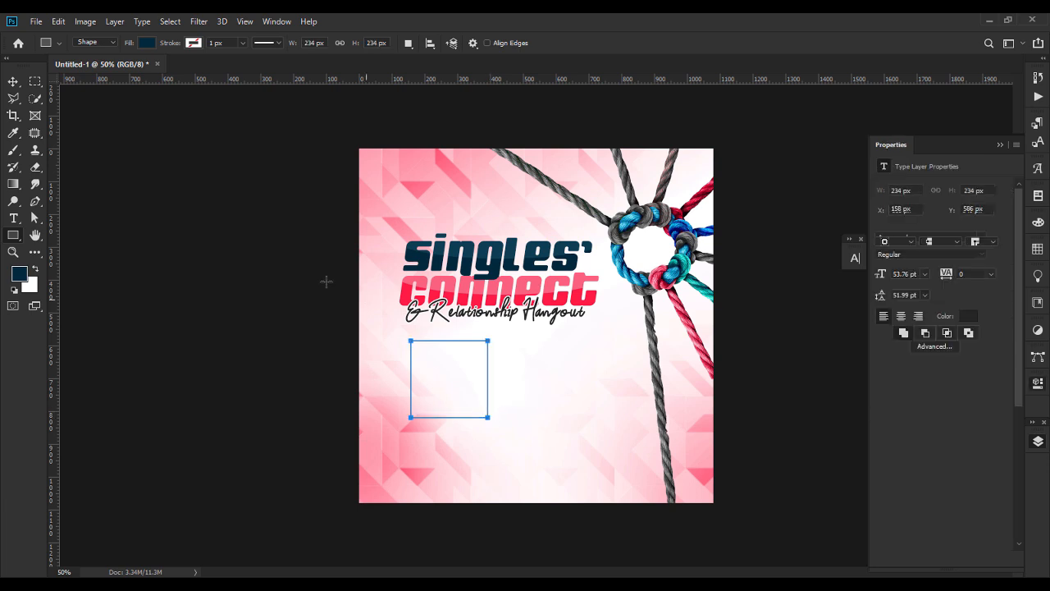
{"action": "left_click", "coordinate": [14, 83]}
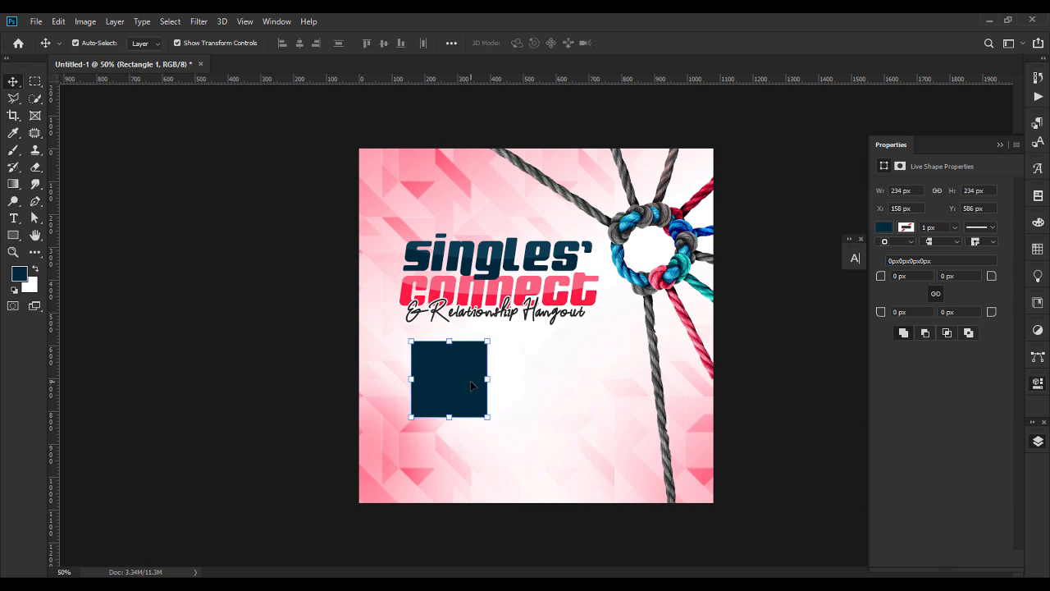
{"action": "left_click_drag", "start_coordinate": [489, 418], "coordinate": [491, 419]}
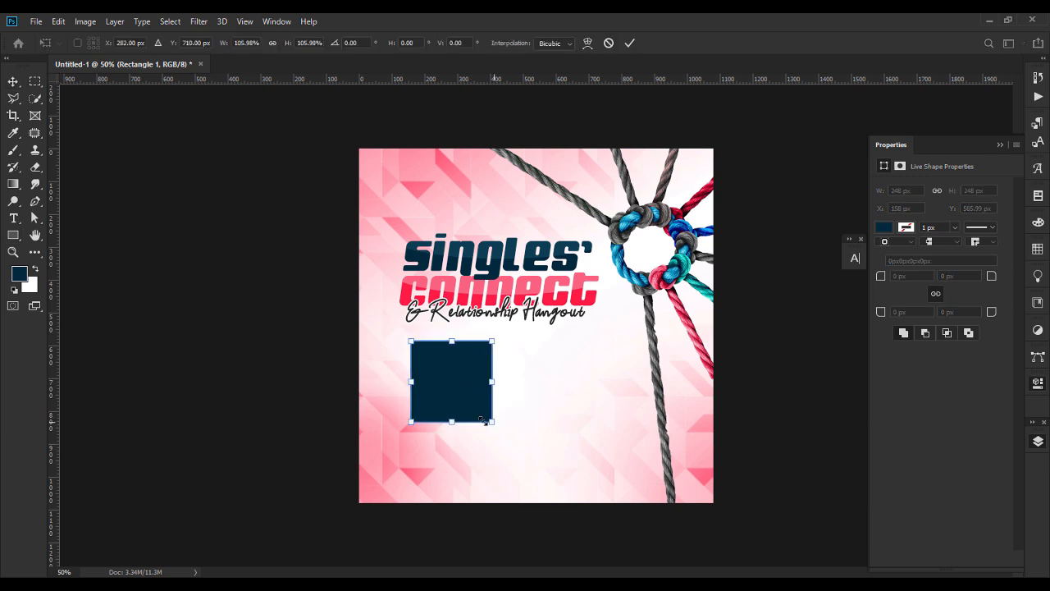
{"action": "key", "text": "Return"}
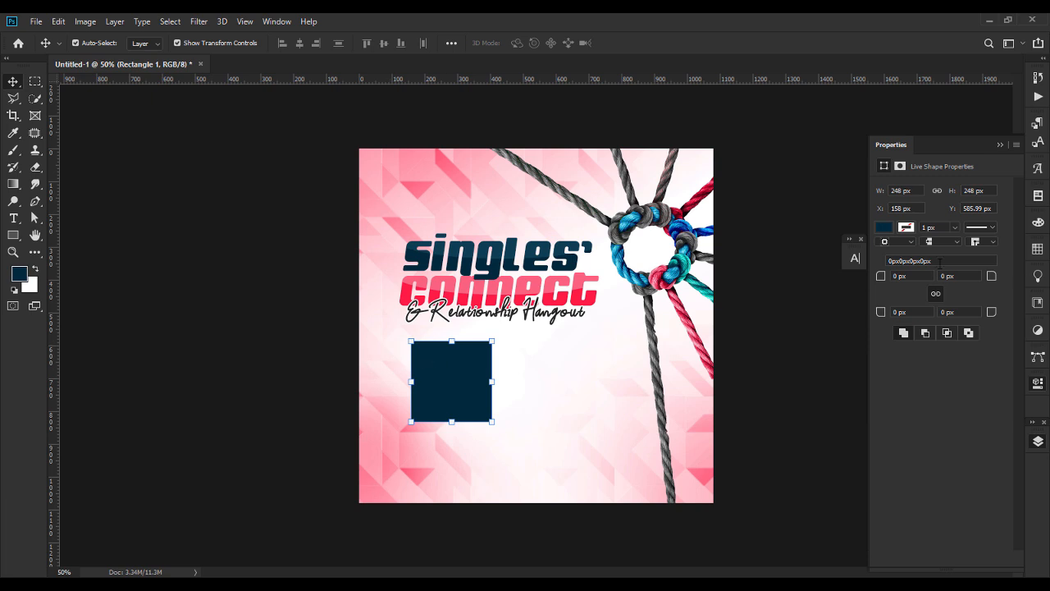
Fill the square with white (#ffffff).
{"action": "left_click", "coordinate": [884, 227]}
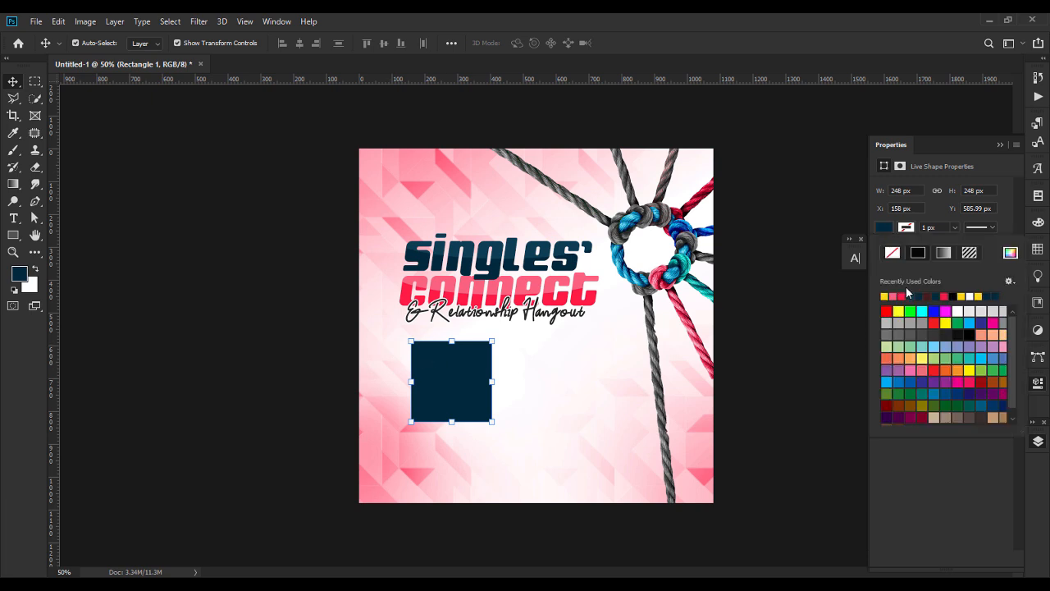
{"action": "left_click", "coordinate": [1011, 253]}
{"action": "type", "text": "ffffff"}
{"action": "key", "text": "Return"}
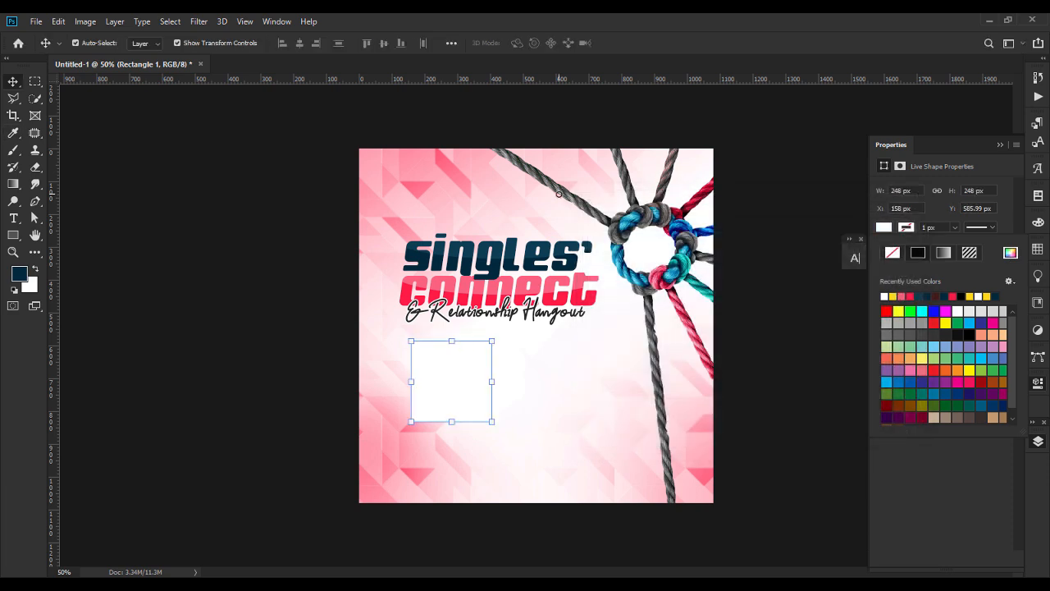
{"action": "left_click", "coordinate": [199, 340]}
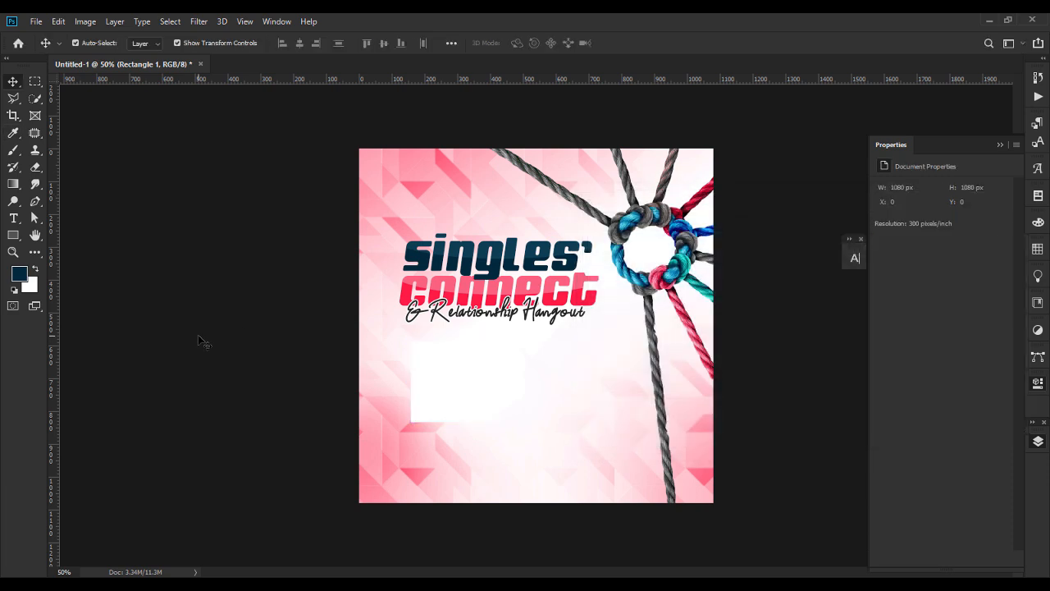
{"action": "left_click", "coordinate": [454, 372]}
Duplicate the white square, shrink the copy inward leaving a wider bottom strip, and fill it pink.
{"action": "key", "text": "ctrl+j"}
{"action": "key", "text": "ctrl+t"}
{"action": "left_click_drag", "start_coordinate": [493, 382], "coordinate": [484, 382]}
{"action": "left_click_drag", "start_coordinate": [447, 341], "coordinate": [448, 348]}
{"action": "left_click_drag", "start_coordinate": [411, 384], "coordinate": [414, 384]}
{"action": "left_click_drag", "start_coordinate": [452, 427], "coordinate": [451, 407]}
{"action": "key", "text": "Return"}
{"action": "key", "text": "Return"}
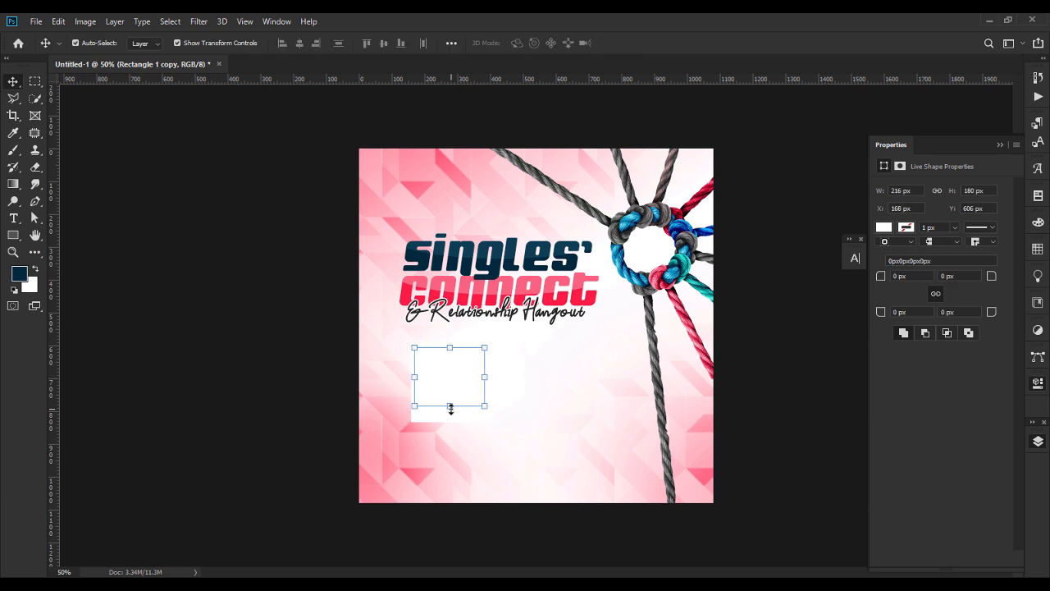
{"action": "left_click", "coordinate": [884, 228]}
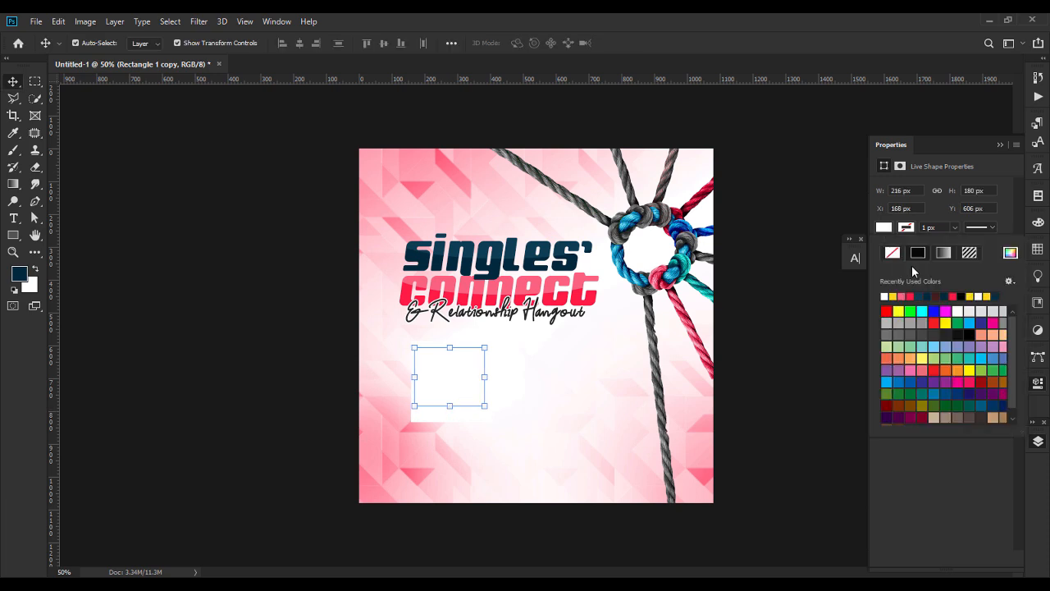
{"action": "left_click", "coordinate": [908, 295]}
{"action": "key", "text": "Return"}
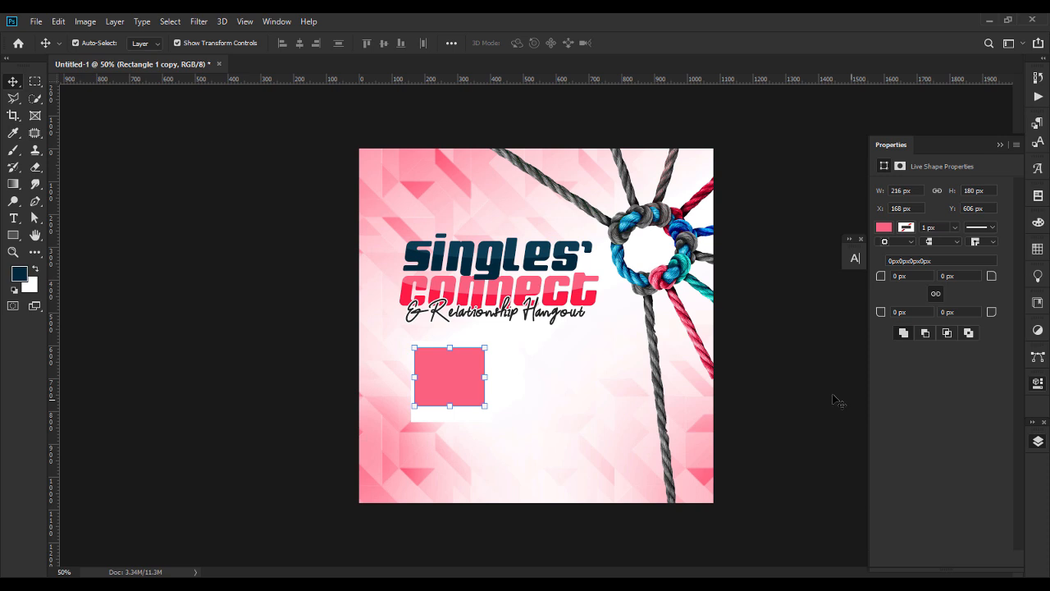
Nudge the pink photo rectangle into place on the white frame.
{"action": "left_click", "coordinate": [465, 382]}
{"action": "key", "text": "shift+Up"}
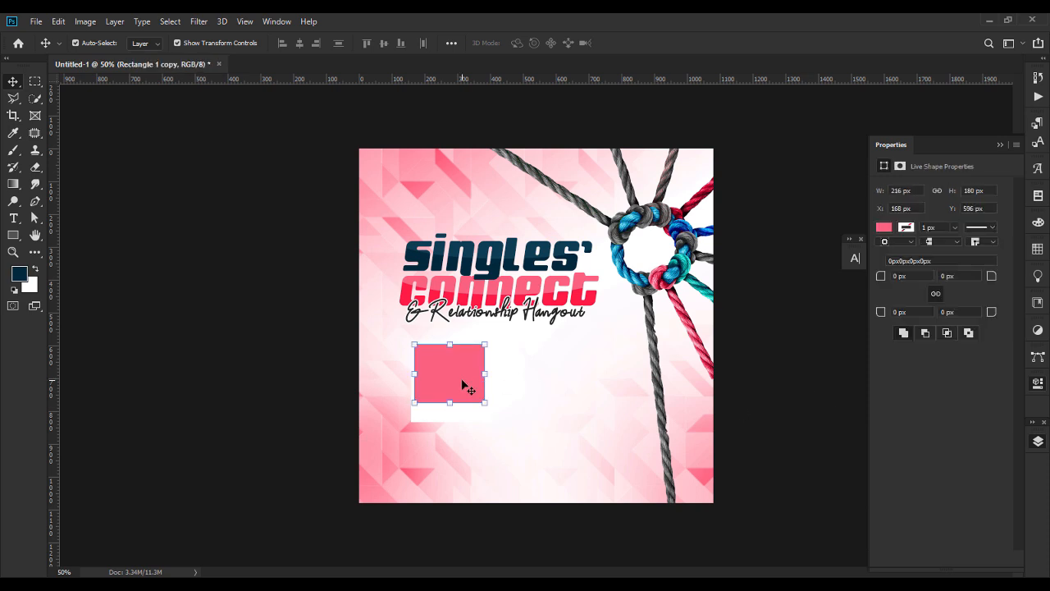
{"action": "key", "text": "shift+Down"}
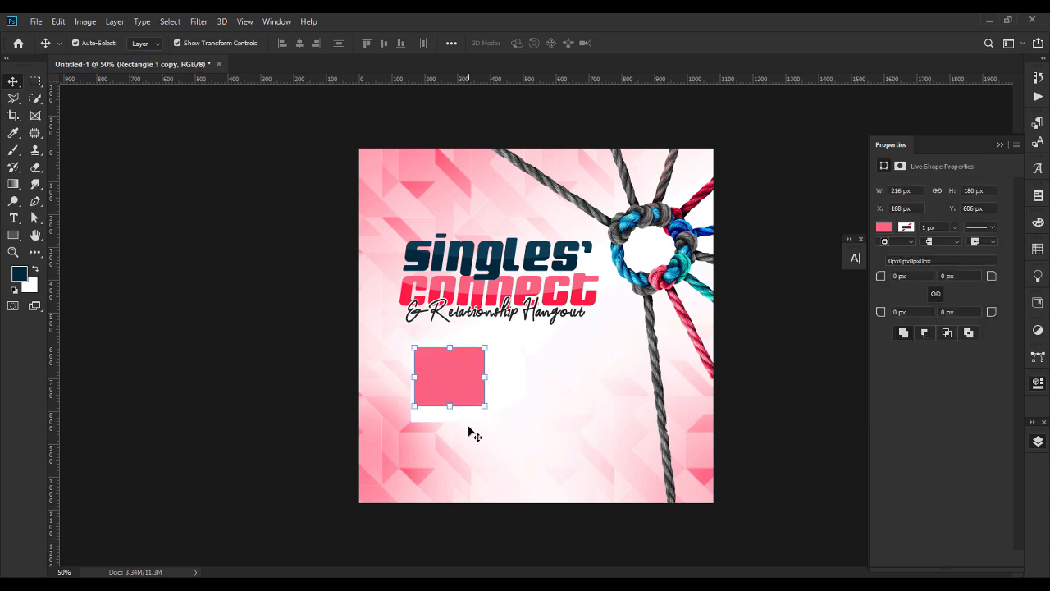
{"action": "key", "text": "ctrl+t"}
Change the white frame rectangle's fill to yellow.
{"action": "left_click", "coordinate": [13, 81]}
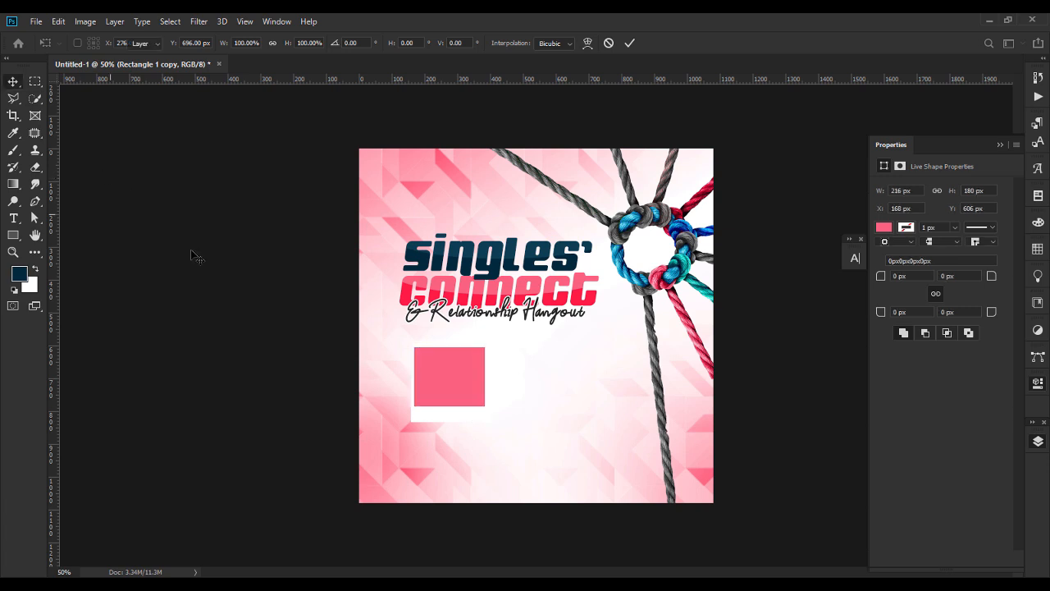
{"action": "left_click", "coordinate": [441, 424]}
{"action": "left_click", "coordinate": [886, 228]}
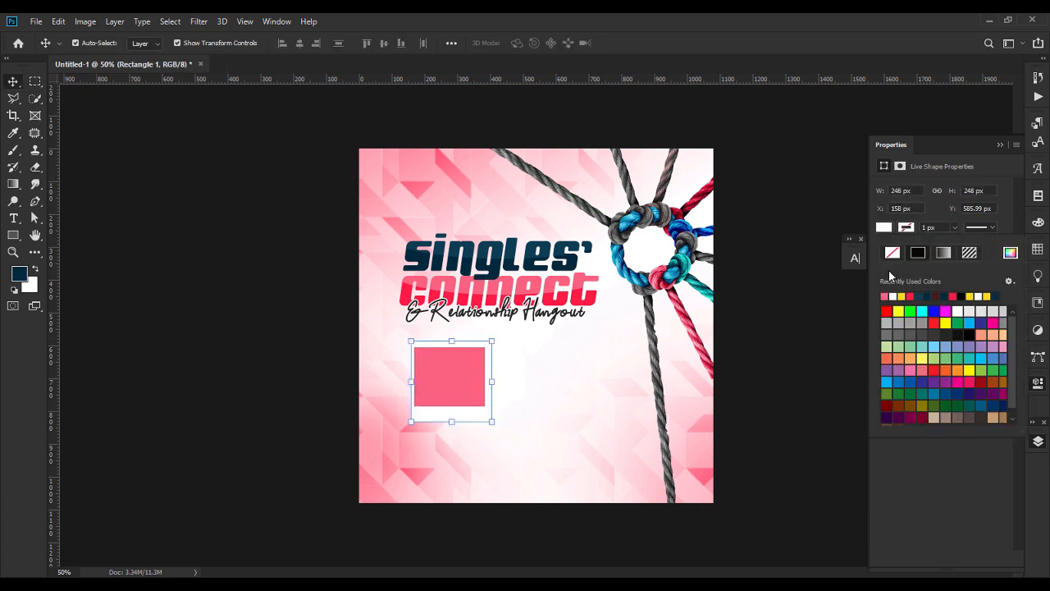
{"action": "left_click", "coordinate": [900, 310]}
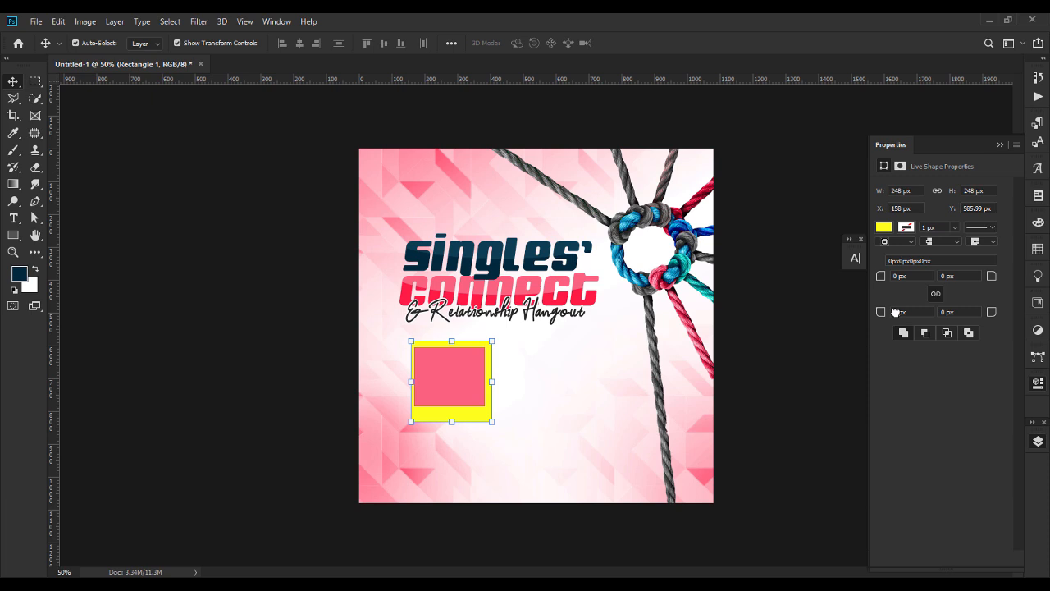
{"action": "left_click", "coordinate": [809, 363]}
Lengthen the yellow frame's bottom and stretch the pink photo to 110% height.
{"action": "left_click_drag", "start_coordinate": [456, 363], "coordinate": [458, 370]}
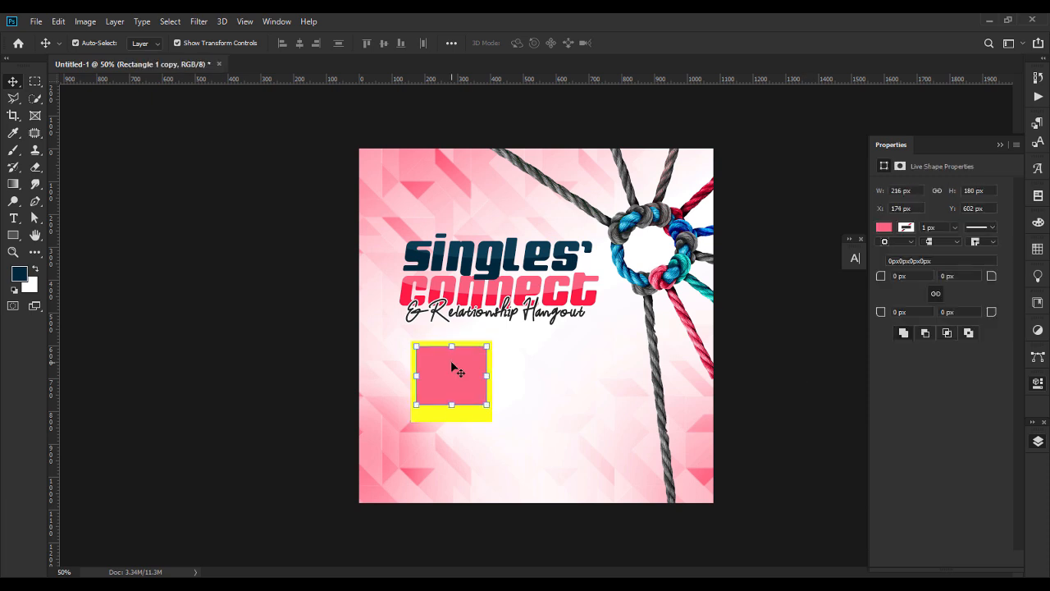
{"action": "left_click", "coordinate": [277, 392]}
{"action": "left_click", "coordinate": [449, 420]}
{"action": "left_click_drag", "start_coordinate": [449, 424], "coordinate": [450, 427]}
{"action": "key", "text": "Return"}
{"action": "left_click", "coordinate": [254, 375]}
{"action": "left_click", "coordinate": [465, 376]}
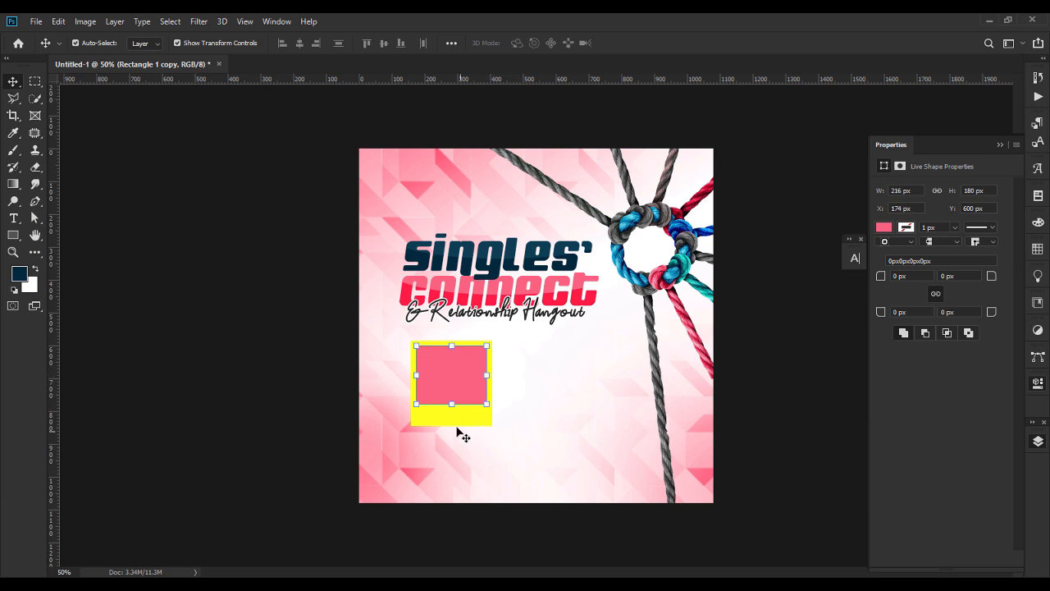
{"action": "left_click_drag", "start_coordinate": [452, 405], "coordinate": [451, 410]}
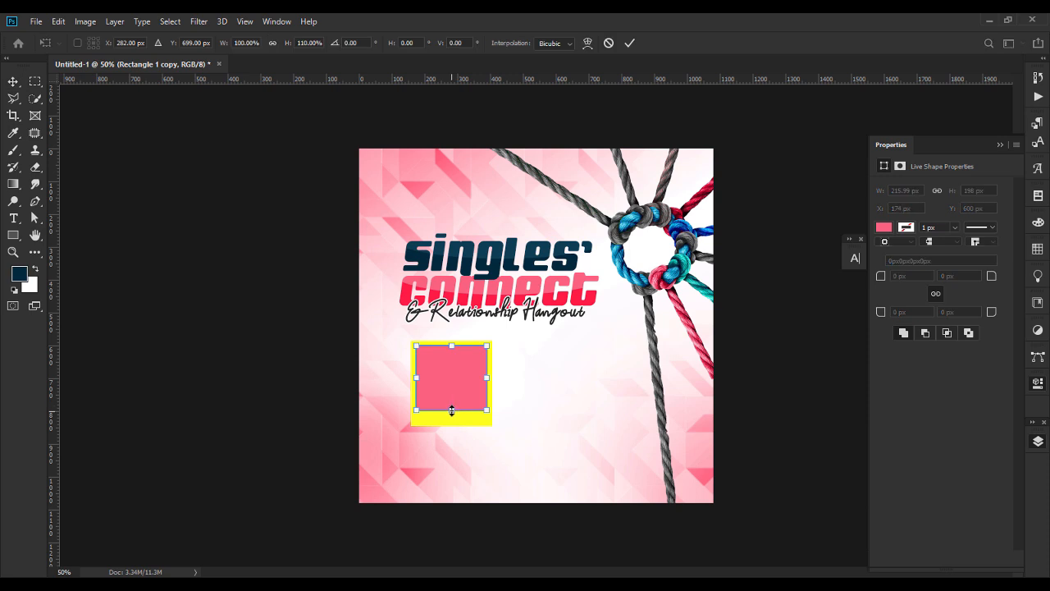
{"action": "key", "text": "Return"}
Enlarge the frame, tilt it slightly, and shift the tilted copy about 140 px right.
{"action": "left_click", "coordinate": [253, 389]}
{"action": "left_click", "coordinate": [456, 419]}
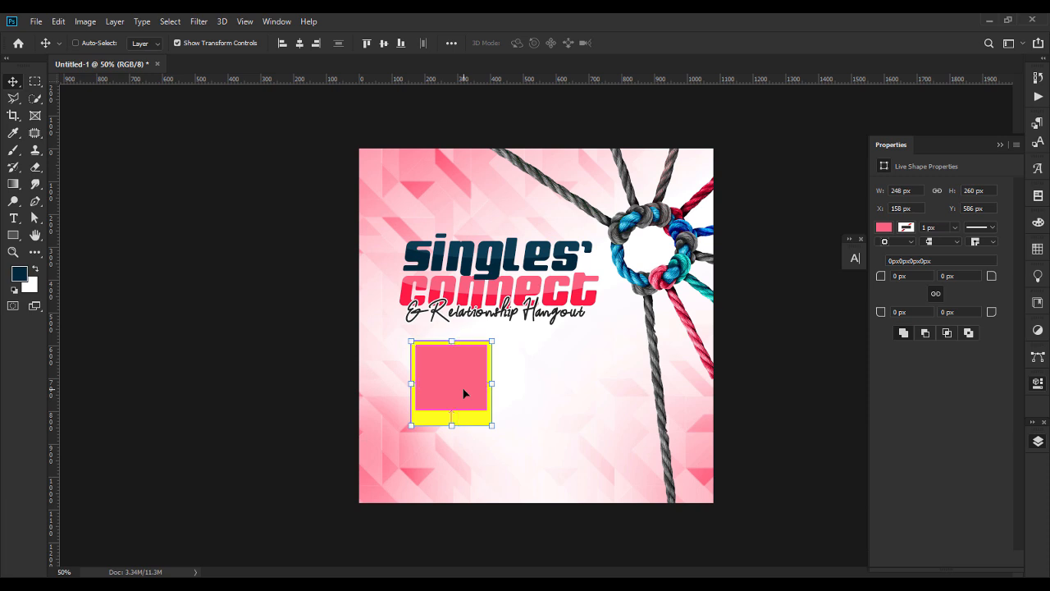
{"action": "left_click_drag", "start_coordinate": [492, 427], "coordinate": [506, 444]}
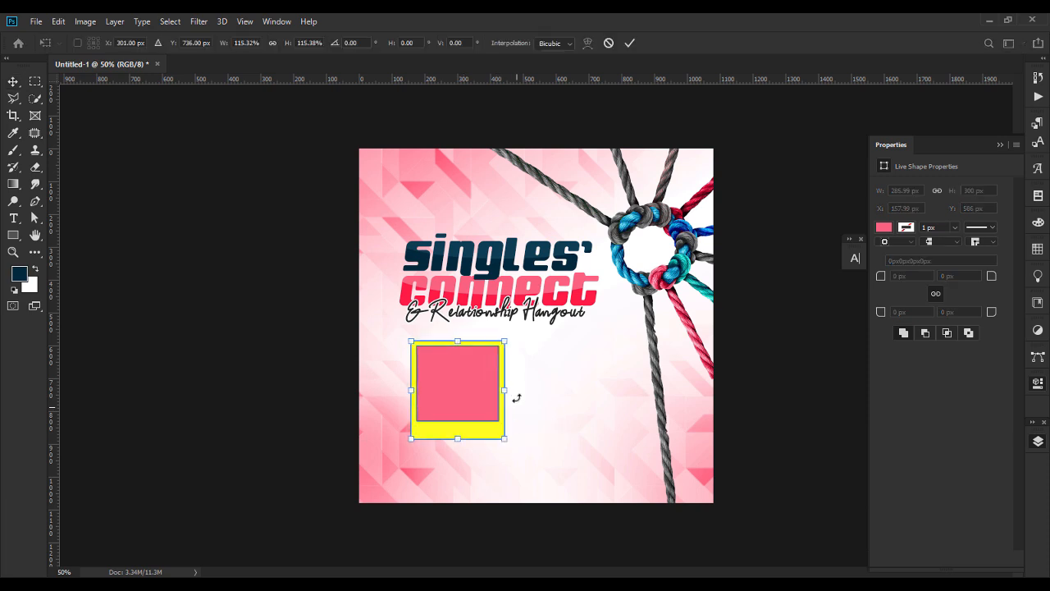
{"action": "left_click_drag", "start_coordinate": [516, 392], "coordinate": [514, 401]}
{"action": "left_click_drag", "start_coordinate": [452, 375], "coordinate": [475, 380]}
{"action": "left_click_drag", "start_coordinate": [573, 391], "coordinate": [569, 371]}
{"action": "key", "text": "Return"}
Rotate the left yellow frame and its pink photo to -4 degrees.
{"action": "left_click", "coordinate": [450, 390]}
{"action": "key", "text": "ctrl+t"}
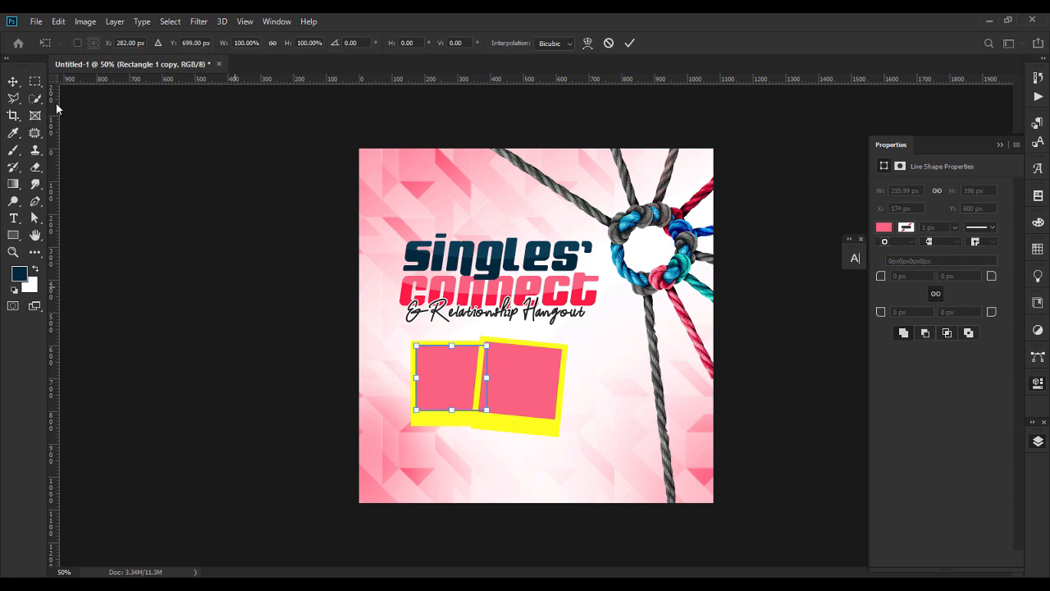
{"action": "key", "text": "Return"}
{"action": "left_click", "coordinate": [422, 418]}
{"action": "left_click", "coordinate": [436, 390], "text": "shift"}
{"action": "key", "text": "ctrl+t"}
{"action": "left_click_drag", "start_coordinate": [502, 379], "coordinate": [443, 383]}
{"action": "key", "text": "Return"}
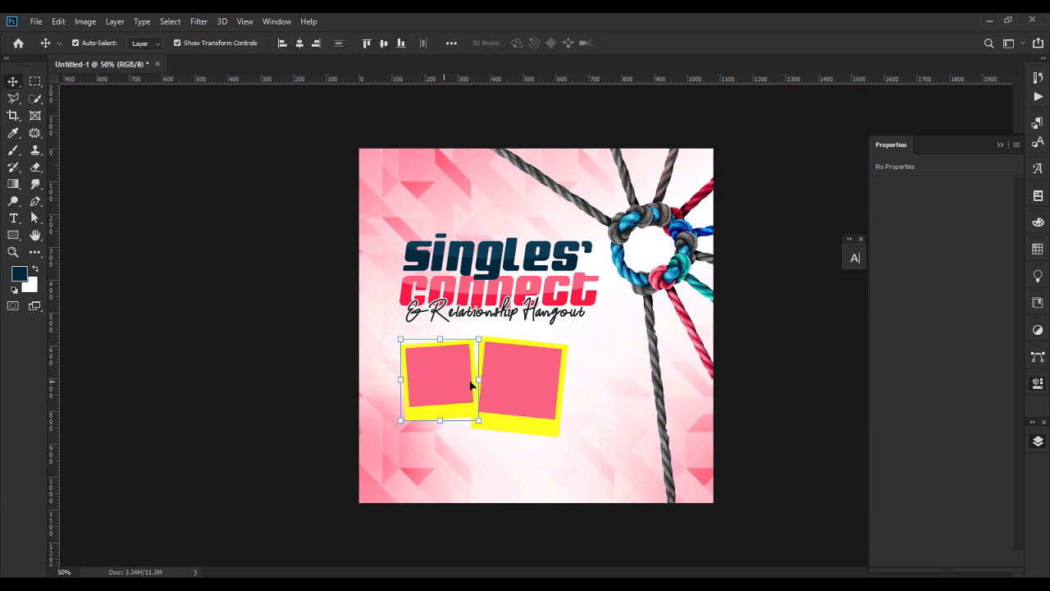
Select the right yellow frame together with its pink photo and show the Layers list.
{"action": "left_click", "coordinate": [496, 379]}
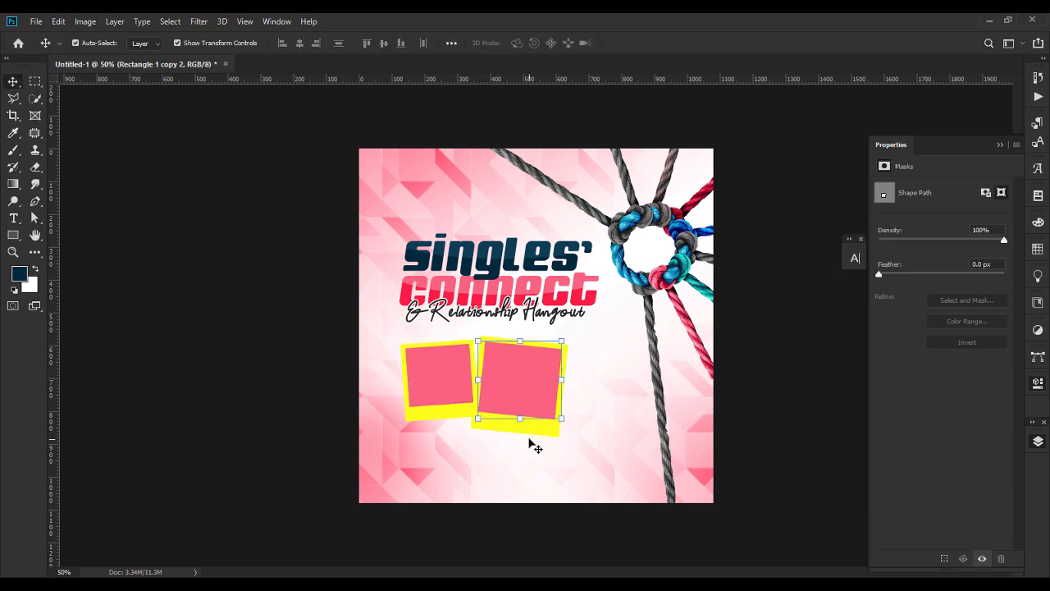
{"action": "left_click", "coordinate": [148, 291]}
{"action": "left_click", "coordinate": [488, 416]}
{"action": "left_click", "coordinate": [525, 390], "text": "shift"}
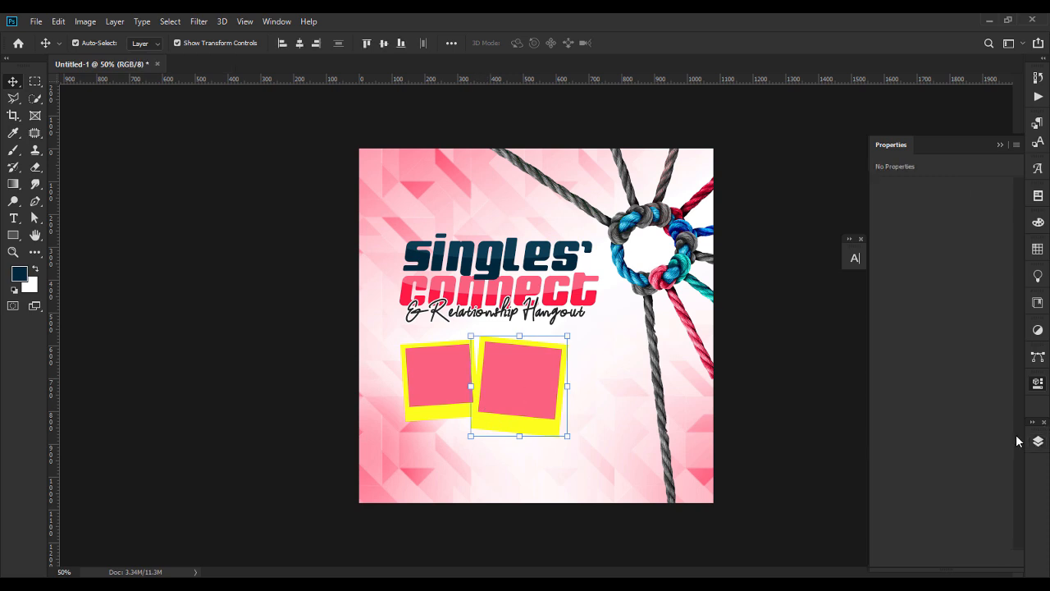
{"action": "left_click", "coordinate": [1000, 145]}
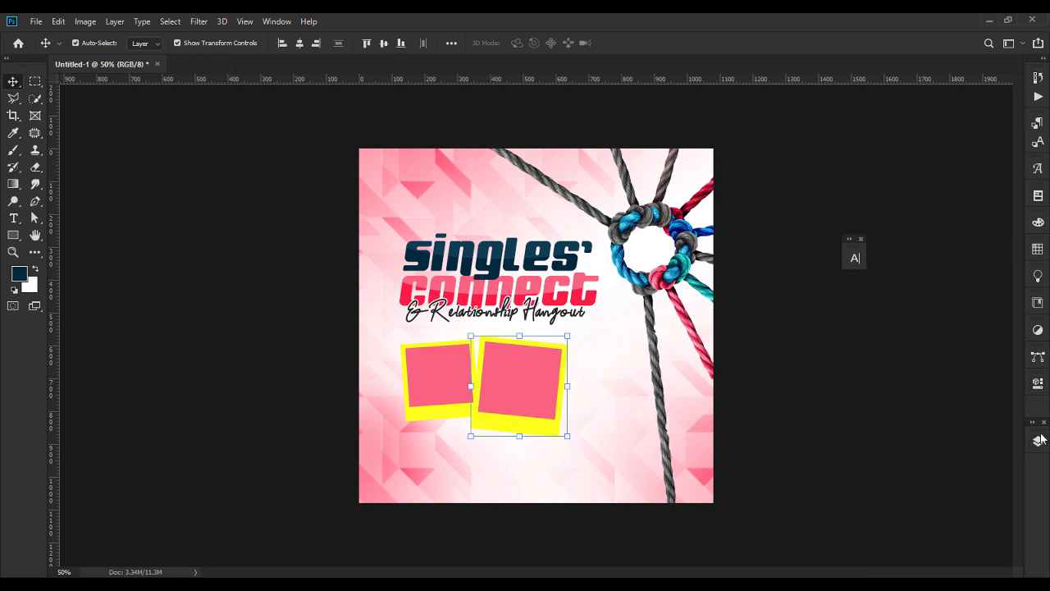
{"action": "left_click", "coordinate": [1038, 441]}
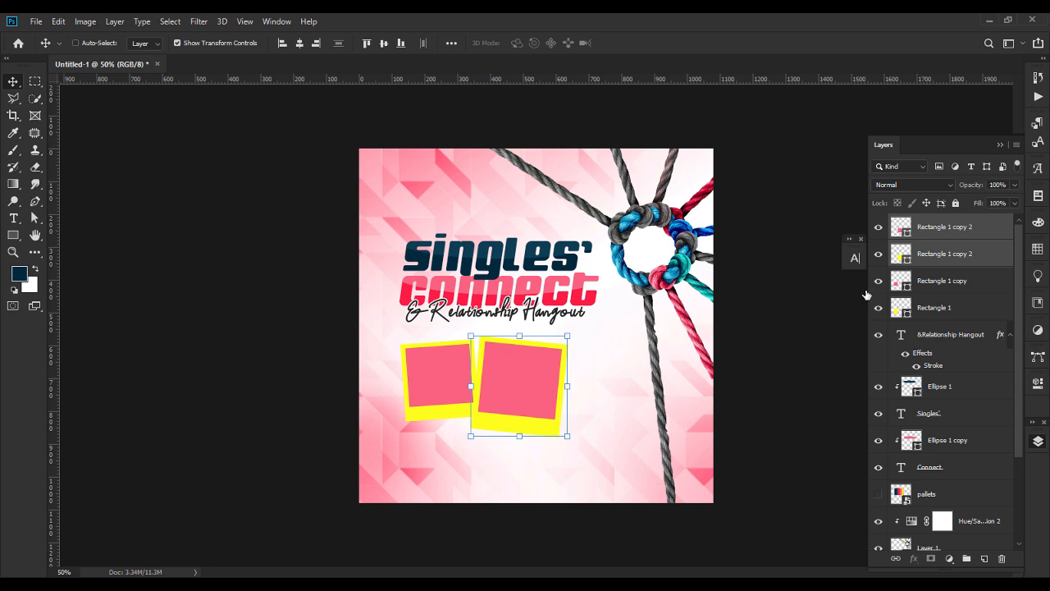
Duplicate the right frame and photo, tilt the copy about -6°, scale it to 80% and move it right.
{"action": "key", "text": "ctrl+j"}
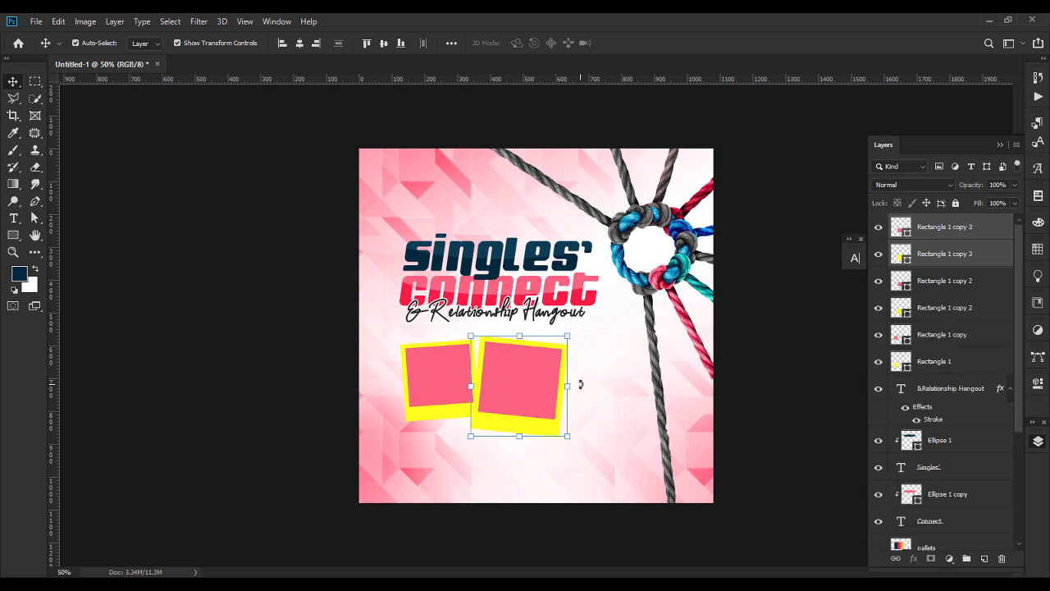
{"action": "left_click_drag", "start_coordinate": [580, 384], "coordinate": [580, 374]}
{"action": "left_click_drag", "start_coordinate": [467, 340], "coordinate": [491, 359]}
{"action": "left_click_drag", "start_coordinate": [564, 379], "coordinate": [591, 384]}
{"action": "key", "text": "Return"}
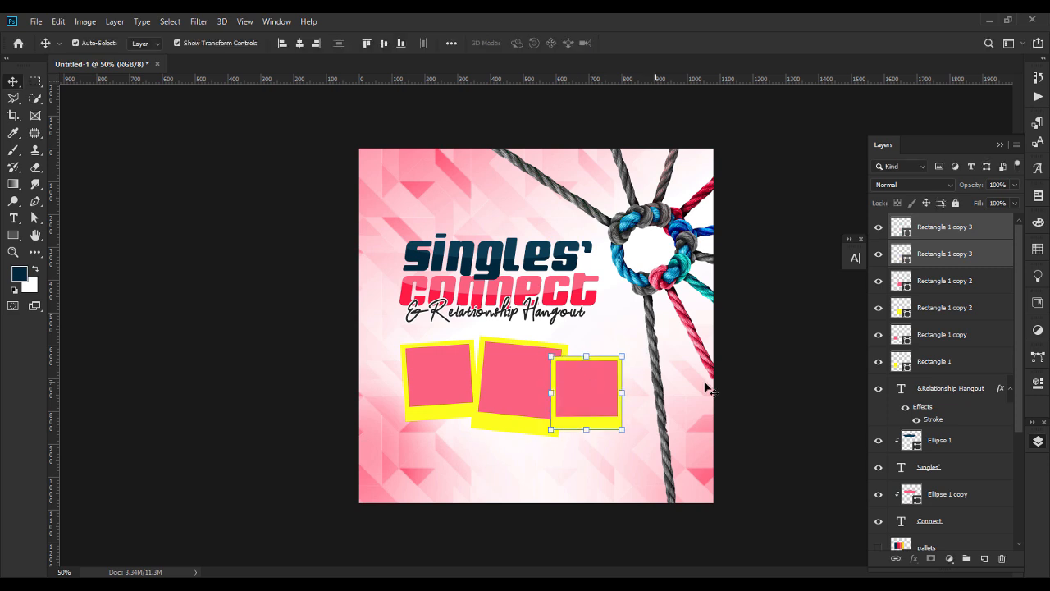
{"action": "left_click", "coordinate": [800, 403]}
Change the fill of the left, middle and right frame layers from yellow to white.
{"action": "left_click", "coordinate": [443, 422]}
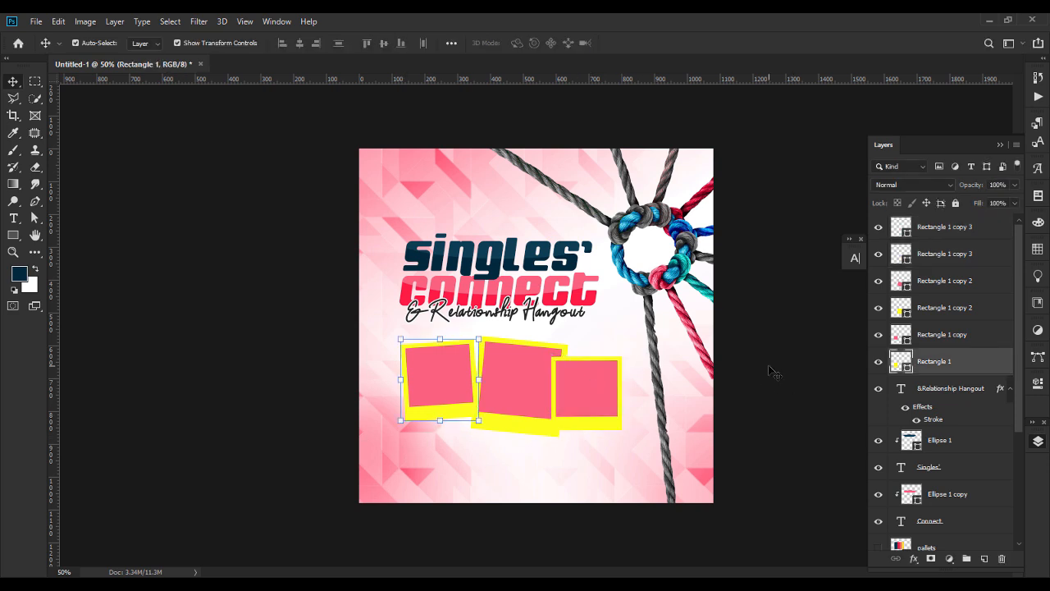
{"action": "double_click", "coordinate": [901, 363]}
{"action": "left_click", "coordinate": [509, 176]}
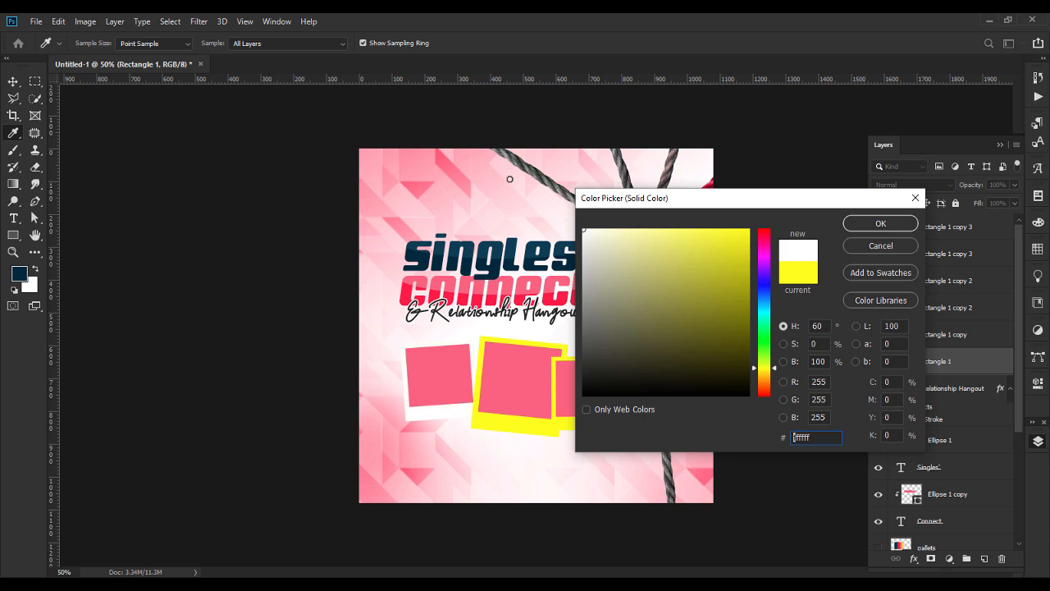
{"action": "key", "text": "Return"}
{"action": "double_click", "coordinate": [902, 316]}
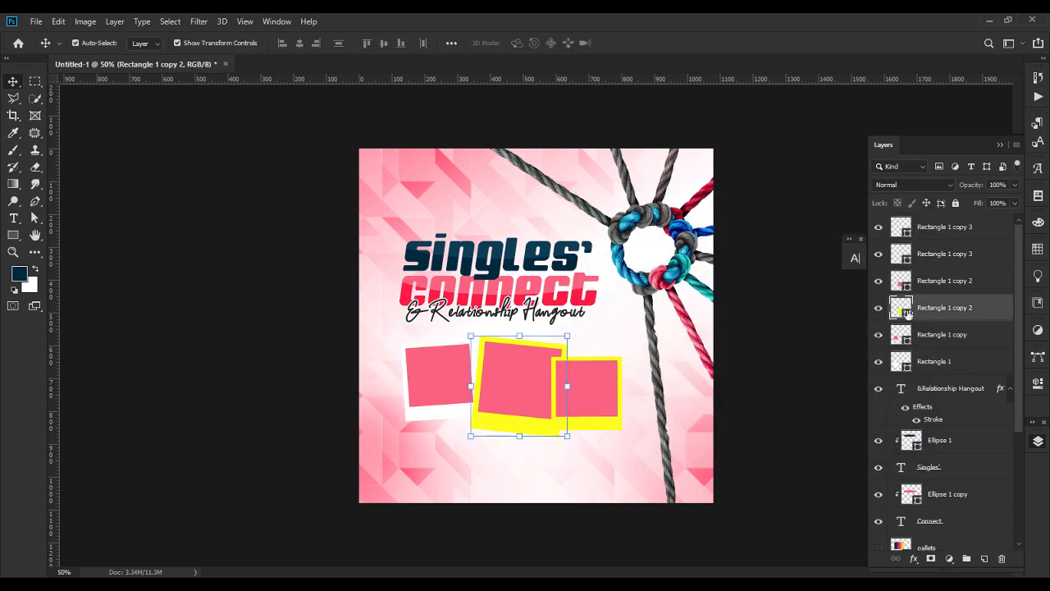
{"action": "left_click_drag", "start_coordinate": [612, 228], "coordinate": [597, 212]}
{"action": "key", "text": "Return"}
{"action": "double_click", "coordinate": [901, 253]}
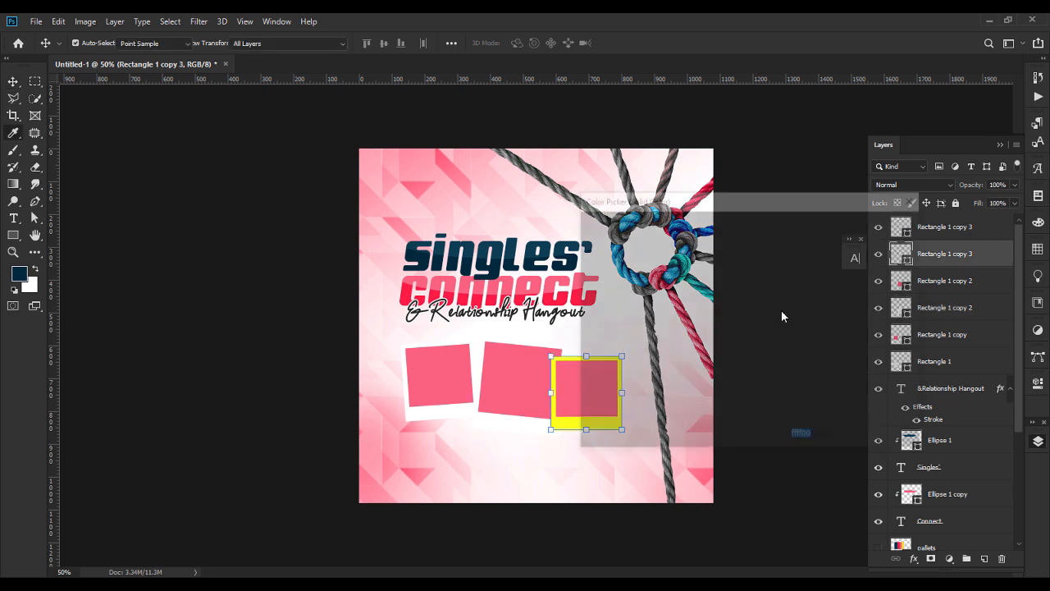
{"action": "left_click", "coordinate": [523, 196]}
{"action": "key", "text": "Return"}
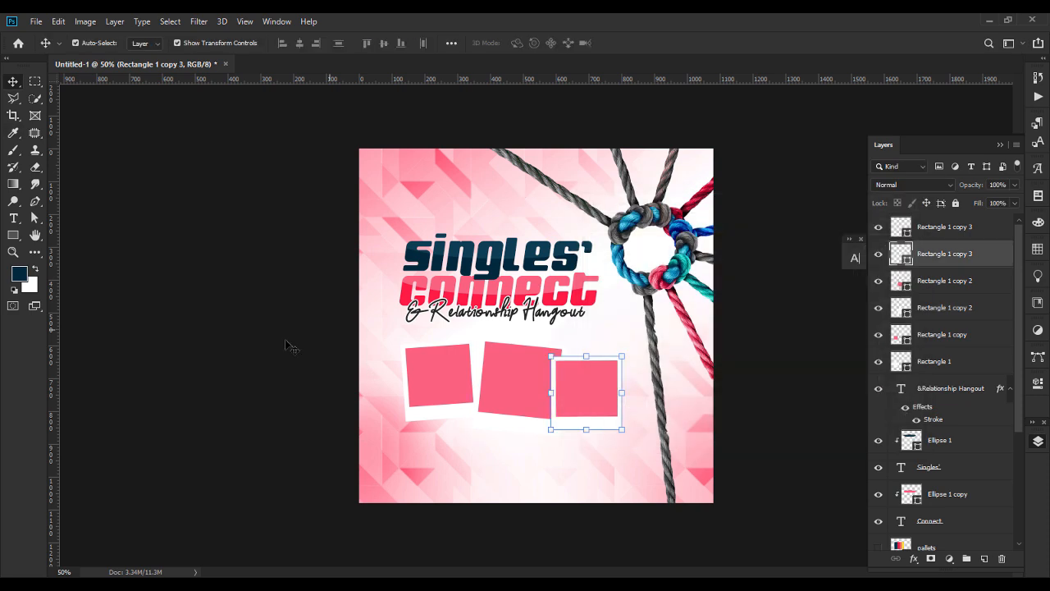
{"action": "left_click", "coordinate": [292, 348]}
{"action": "left_click", "coordinate": [905, 369]}
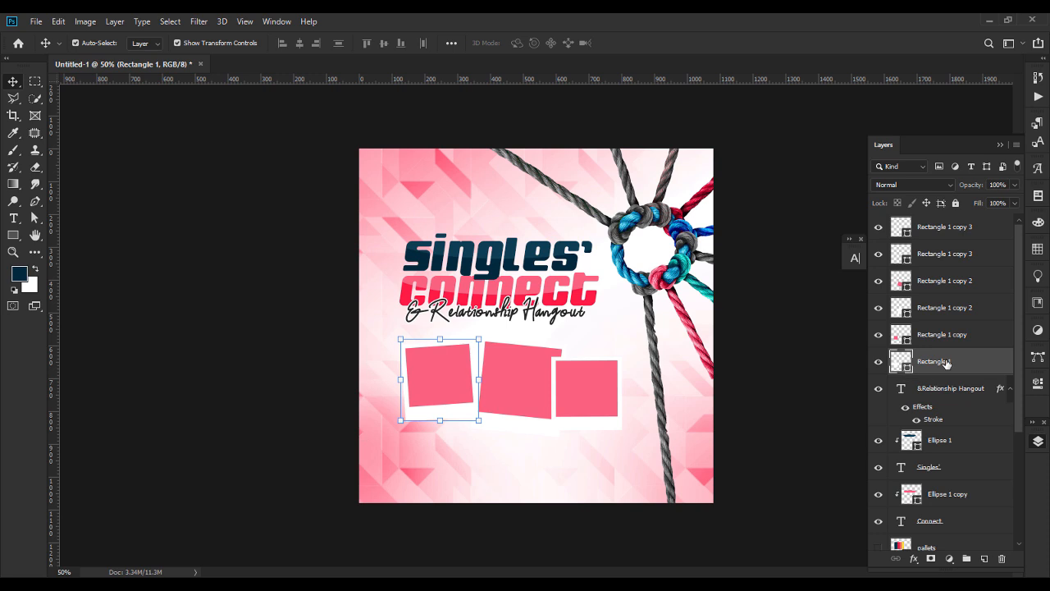
Add a drop shadow to Rectangle 1 at 60°, 20 px distance, about 20% opacity.
{"action": "right_click", "coordinate": [946, 363]}
{"action": "left_click", "coordinate": [826, 43]}
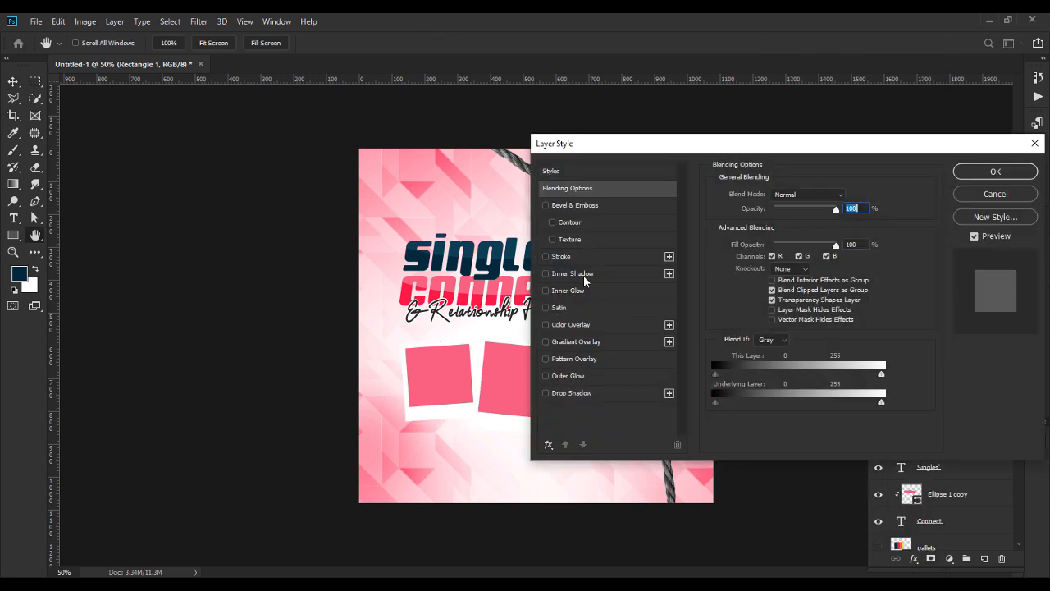
{"action": "left_click", "coordinate": [572, 393]}
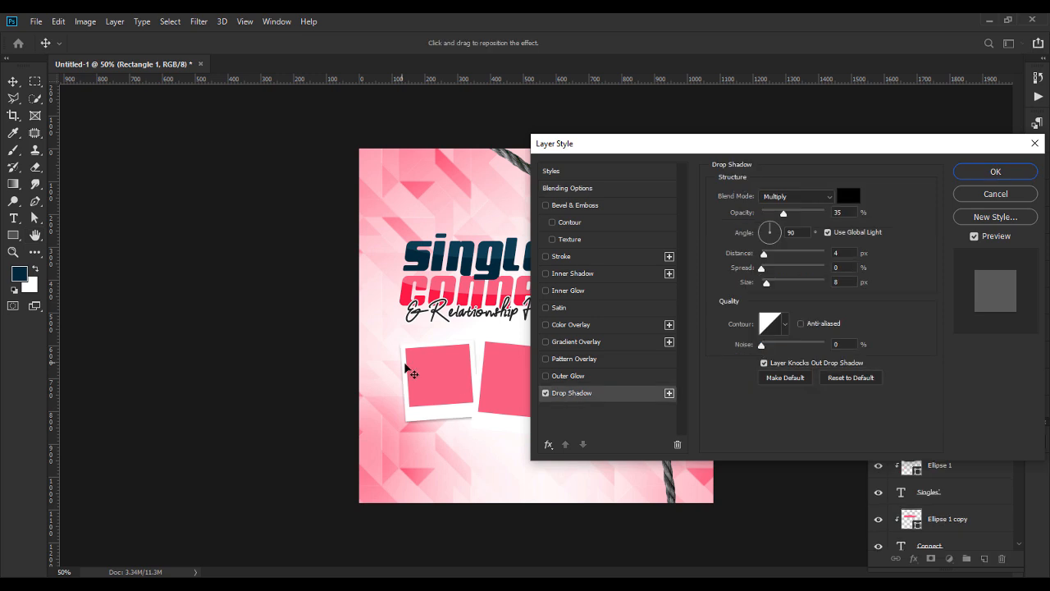
{"action": "left_click_drag", "start_coordinate": [398, 375], "coordinate": [397, 378]}
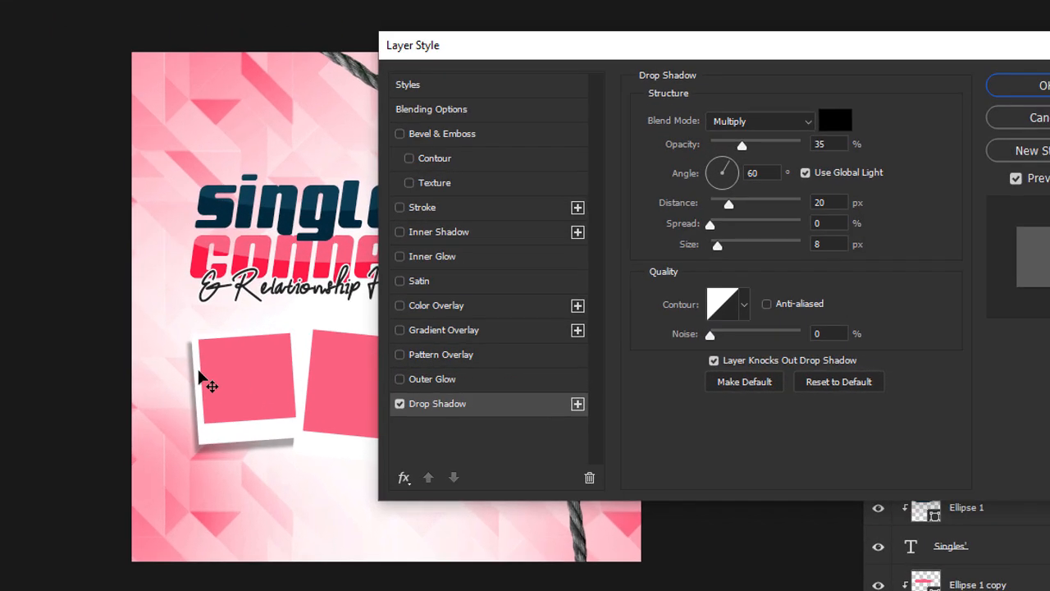
{"action": "left_click_drag", "start_coordinate": [739, 149], "coordinate": [730, 148]}
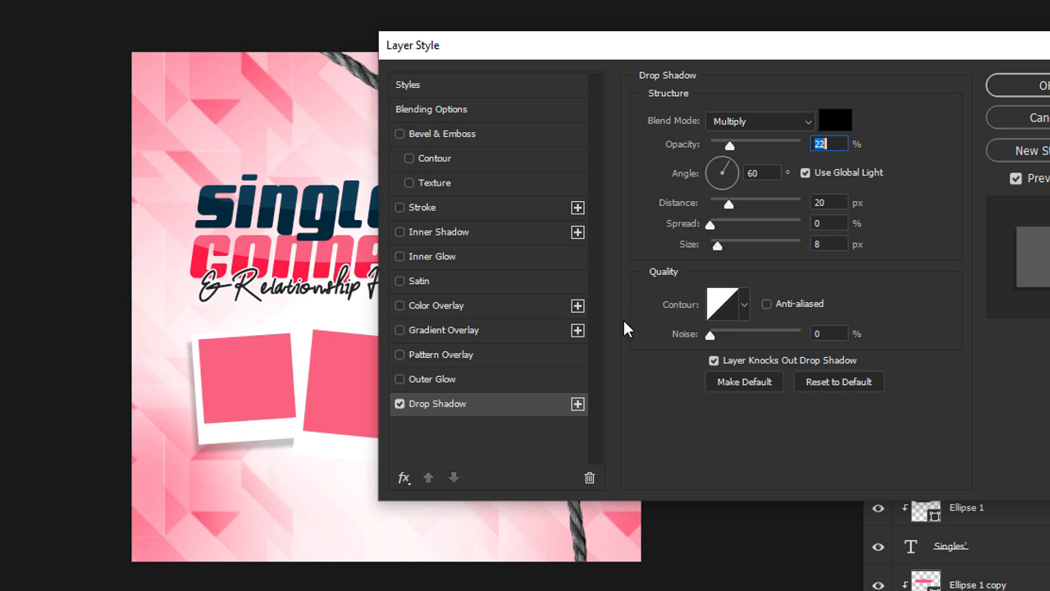
Copy Rectangle 1's drop shadow style and paste it onto the middle and right frames.
{"action": "key", "text": "Return"}
{"action": "right_click", "coordinate": [956, 361]}
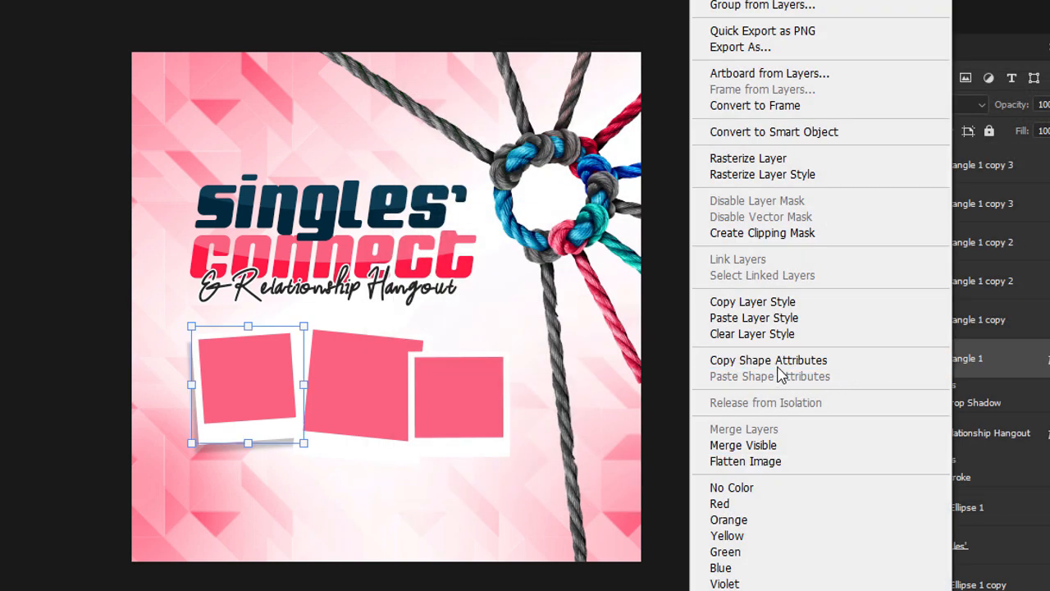
{"action": "left_click", "coordinate": [816, 305]}
{"action": "left_click", "coordinate": [989, 289]}
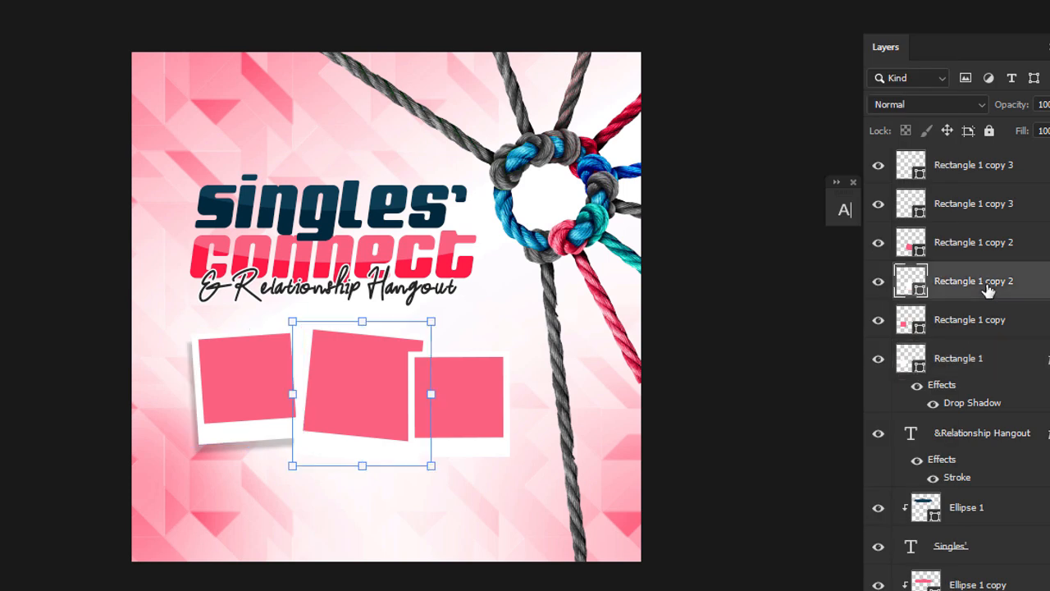
{"action": "right_click", "coordinate": [988, 289]}
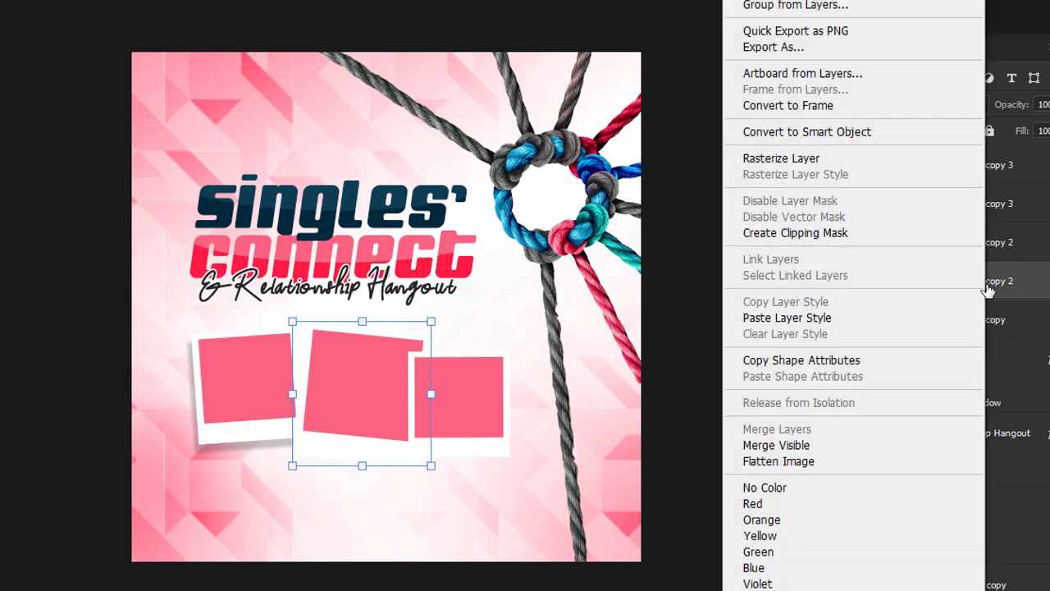
{"action": "left_click", "coordinate": [794, 318]}
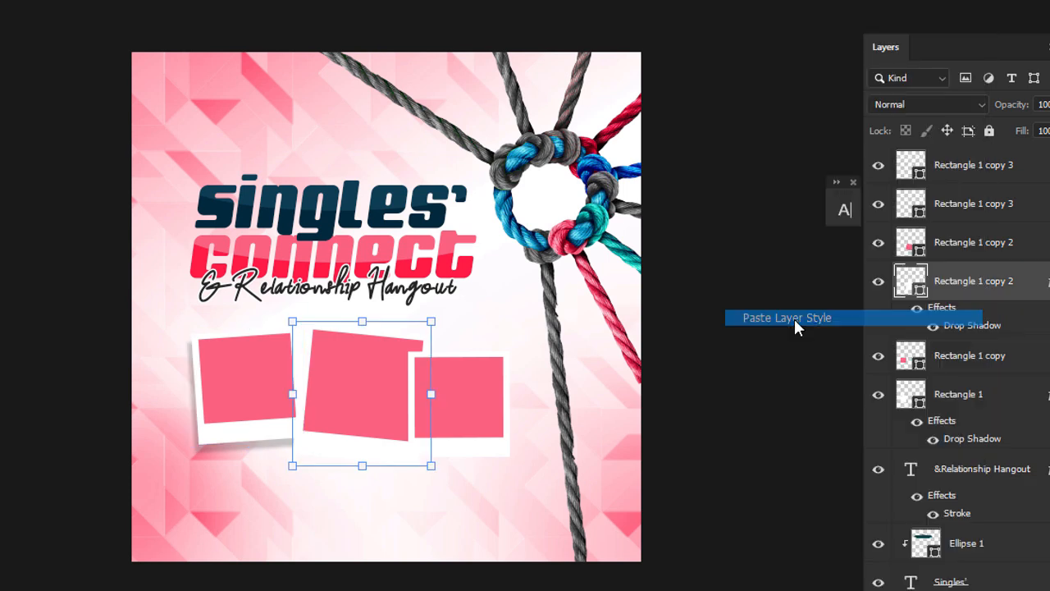
{"action": "left_click", "coordinate": [1001, 220]}
{"action": "right_click", "coordinate": [1002, 221]}
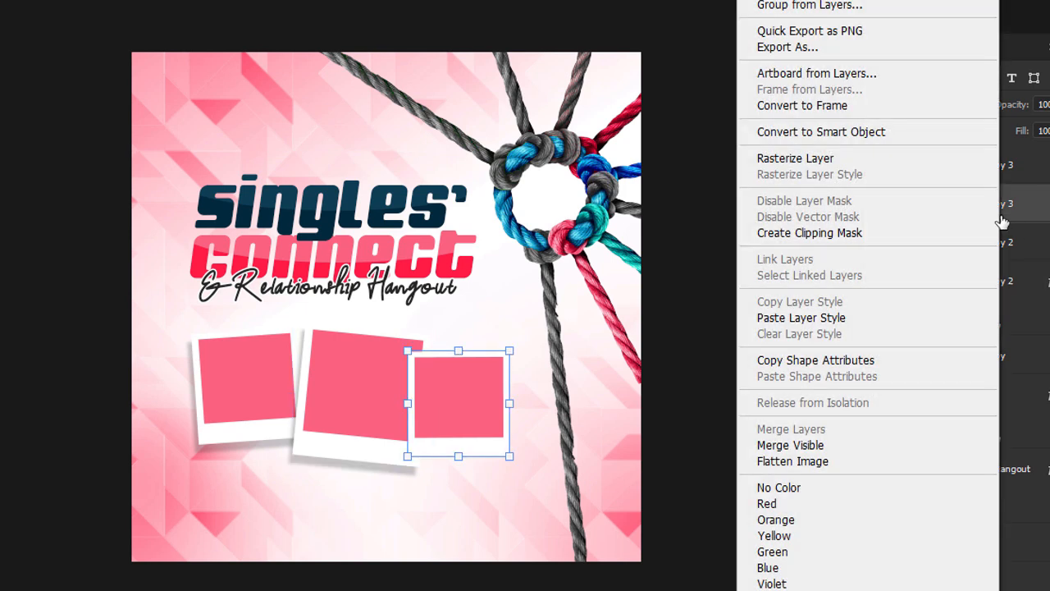
{"action": "left_click", "coordinate": [786, 317]}
{"action": "left_click", "coordinate": [629, 368]}
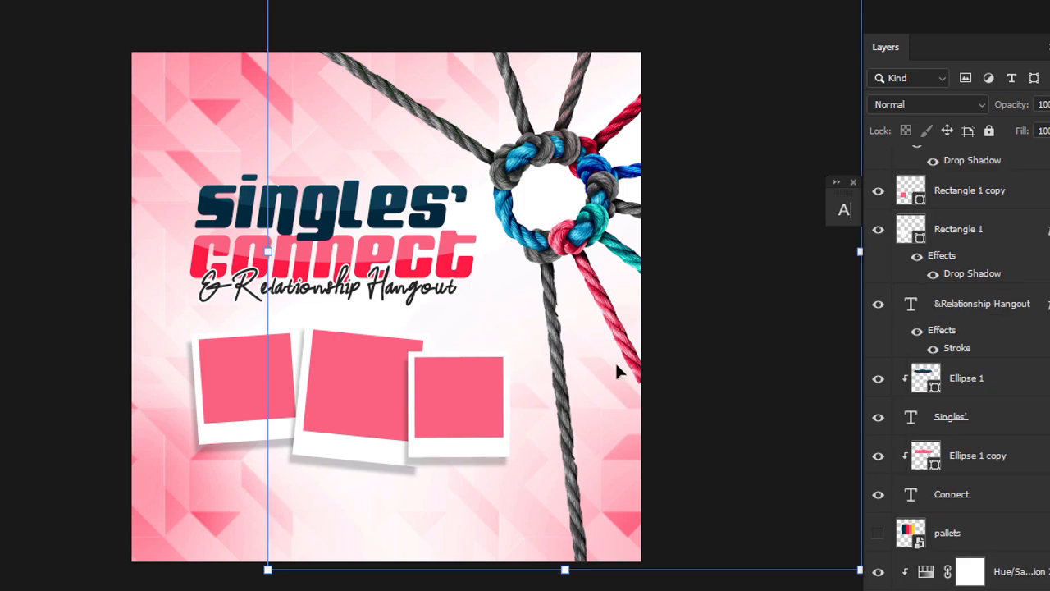
Give the middle frame's shadow its own angle of 45° and a 31 px distance, without Global Light.
{"action": "left_click", "coordinate": [343, 465]}
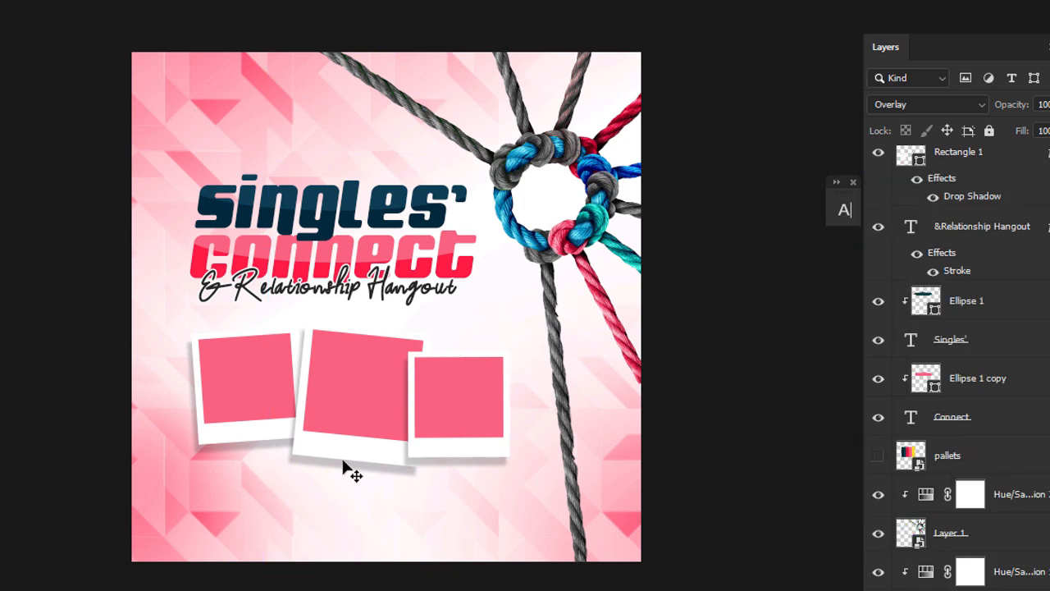
{"action": "left_click", "coordinate": [347, 468]}
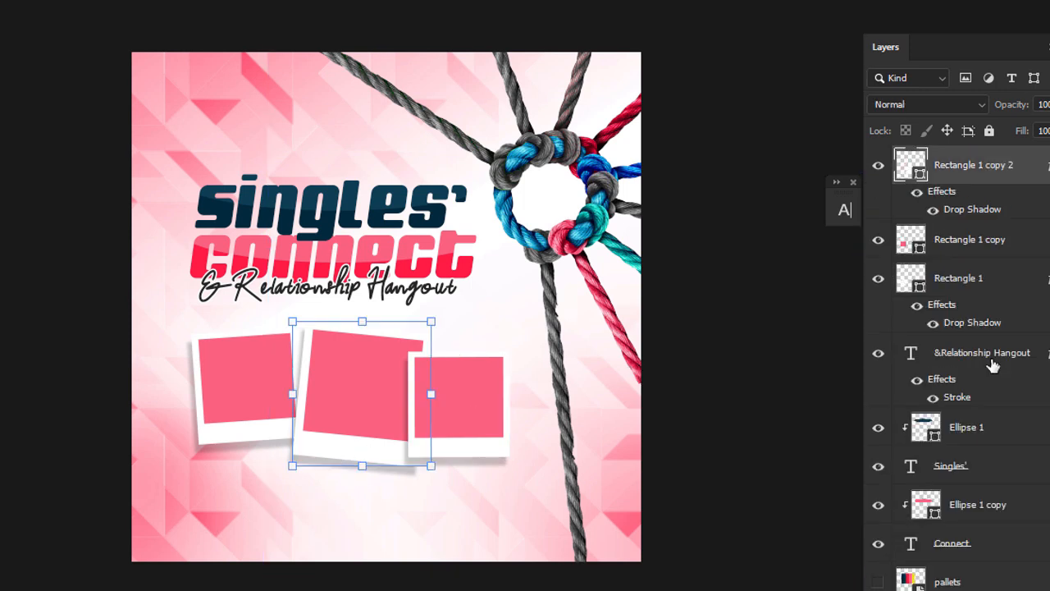
{"action": "double_click", "coordinate": [968, 212]}
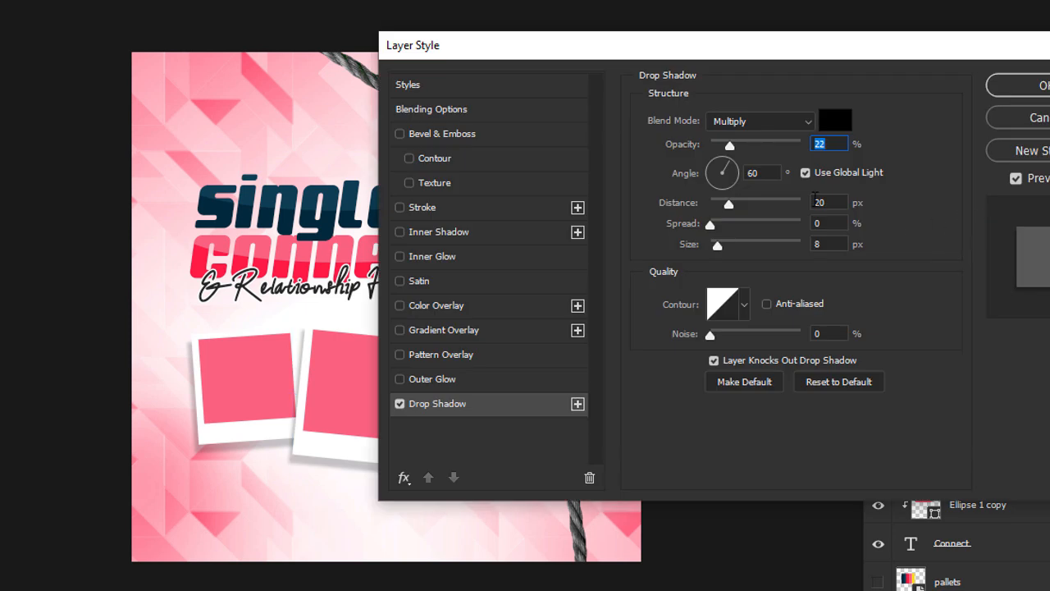
{"action": "left_click", "coordinate": [804, 173]}
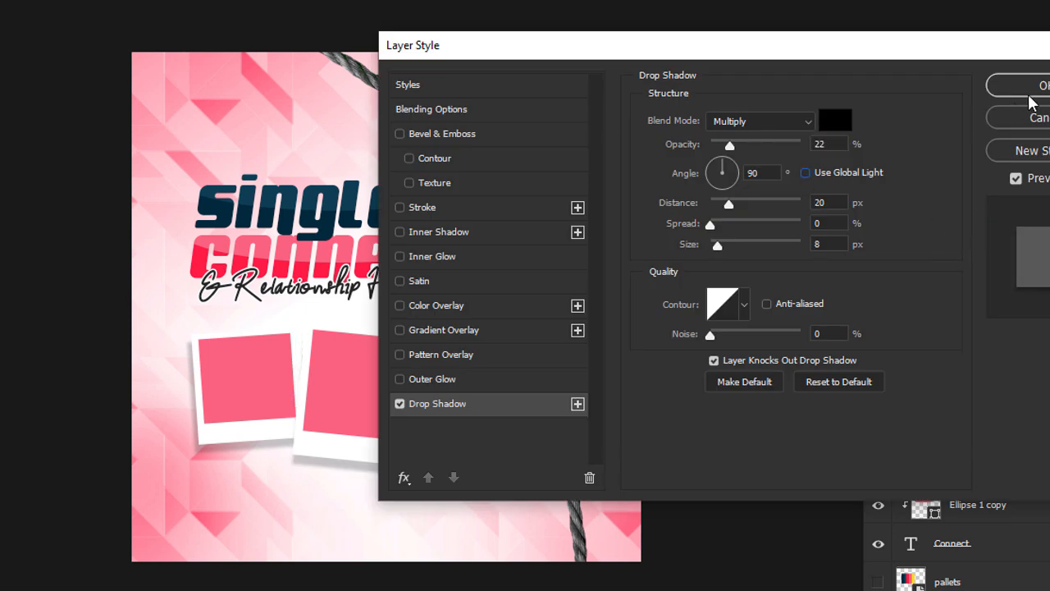
{"action": "left_click_drag", "start_coordinate": [358, 367], "coordinate": [315, 376]}
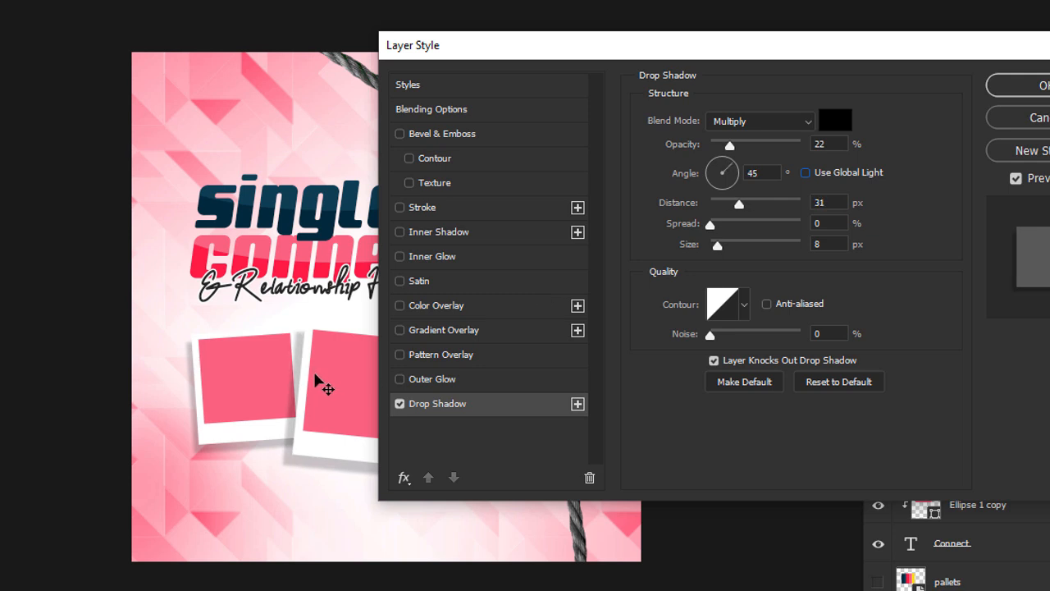
{"action": "left_click_drag", "start_coordinate": [551, 2], "coordinate": [371, 0]}
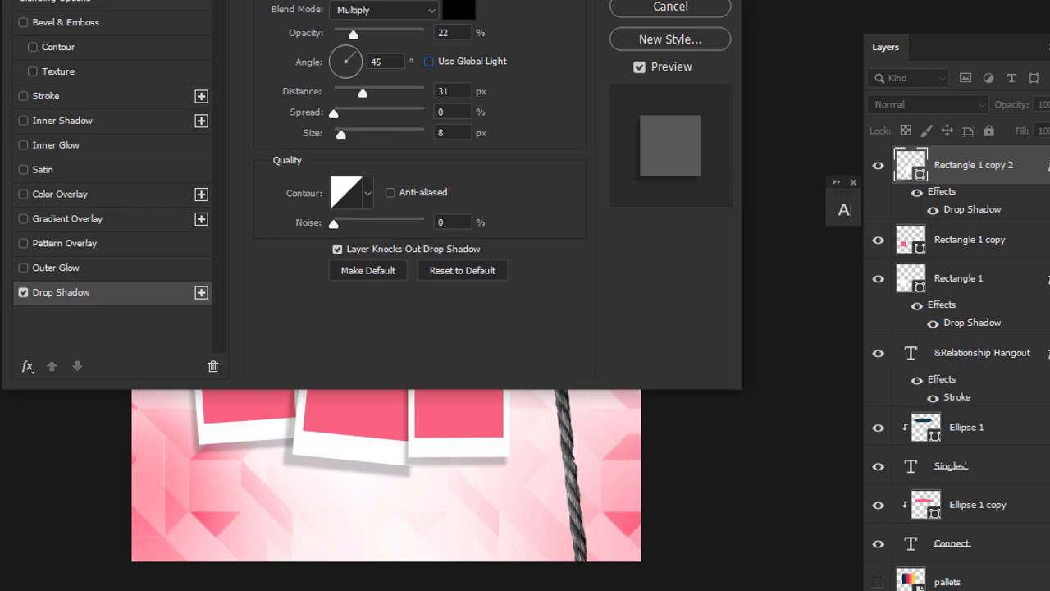
{"action": "key", "text": "Return"}
Swing the right polaroid's drop shadow to a 14° angle.
{"action": "left_click", "coordinate": [715, 349]}
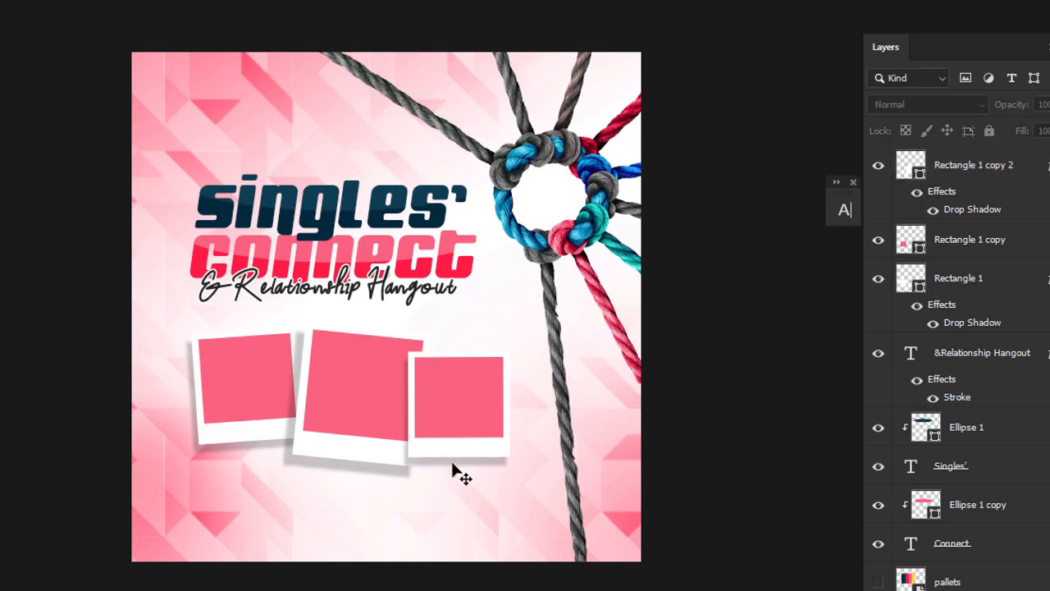
{"action": "left_click", "coordinate": [454, 451]}
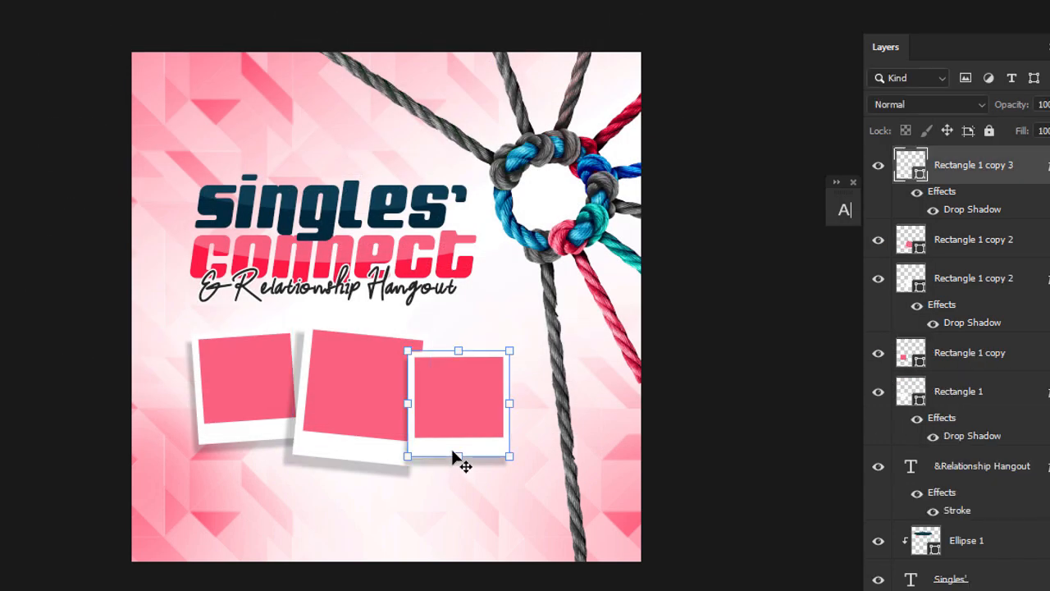
{"action": "double_click", "coordinate": [985, 212]}
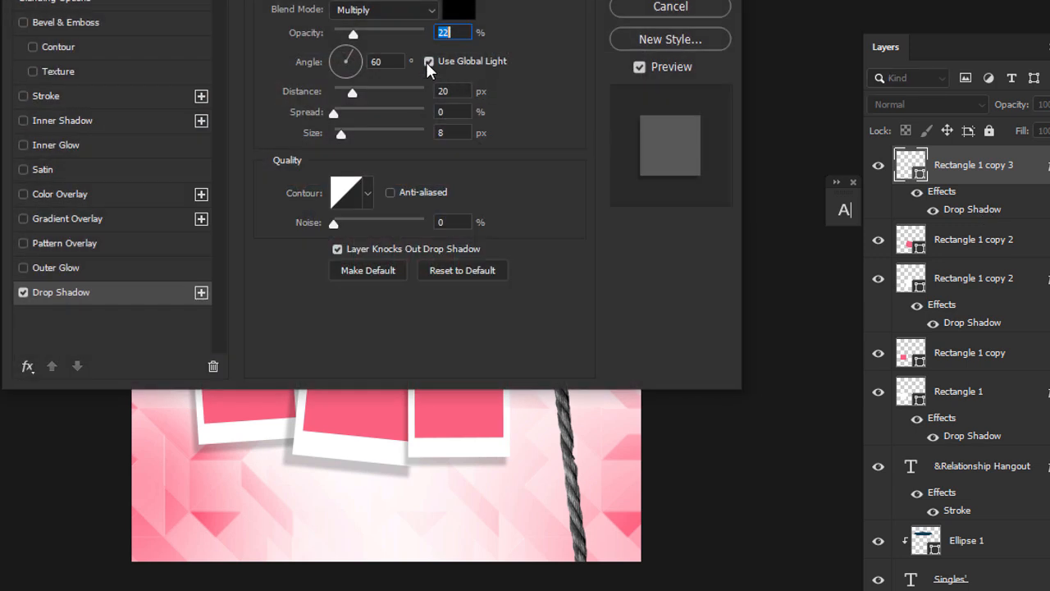
{"action": "left_click_drag", "start_coordinate": [436, 436], "coordinate": [429, 435]}
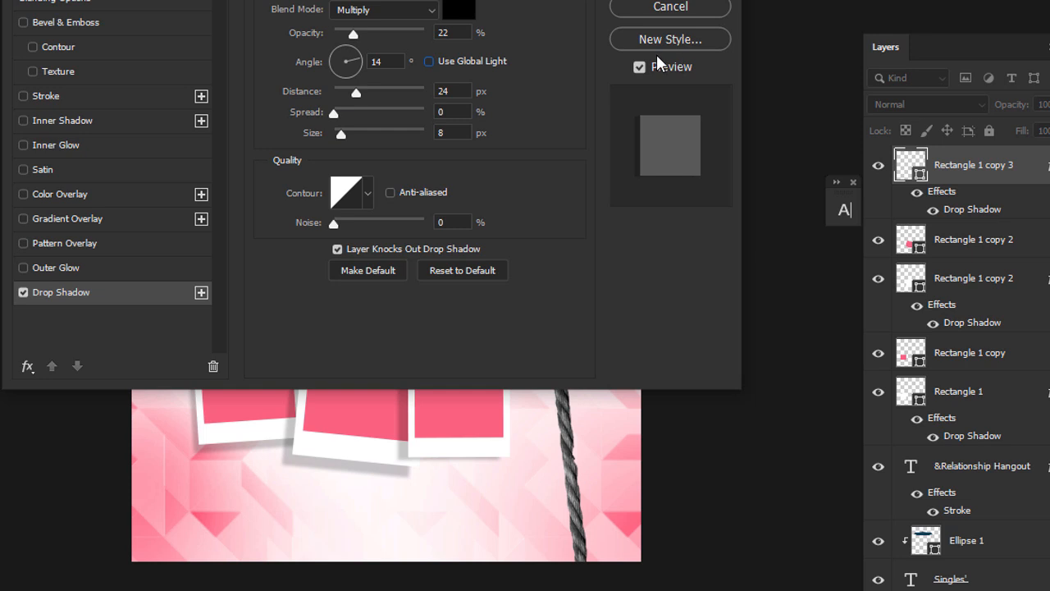
{"action": "key", "text": "Return"}
Rotate the middle pink rectangle and white frame together to nearly upright.
{"action": "left_click", "coordinate": [749, 344]}
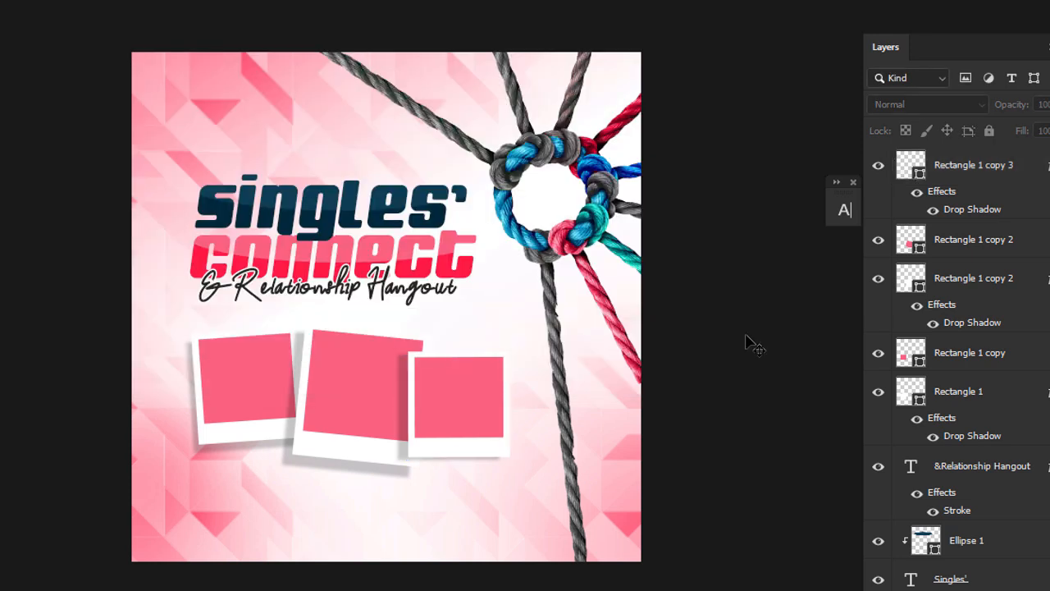
{"action": "left_click", "coordinate": [331, 405]}
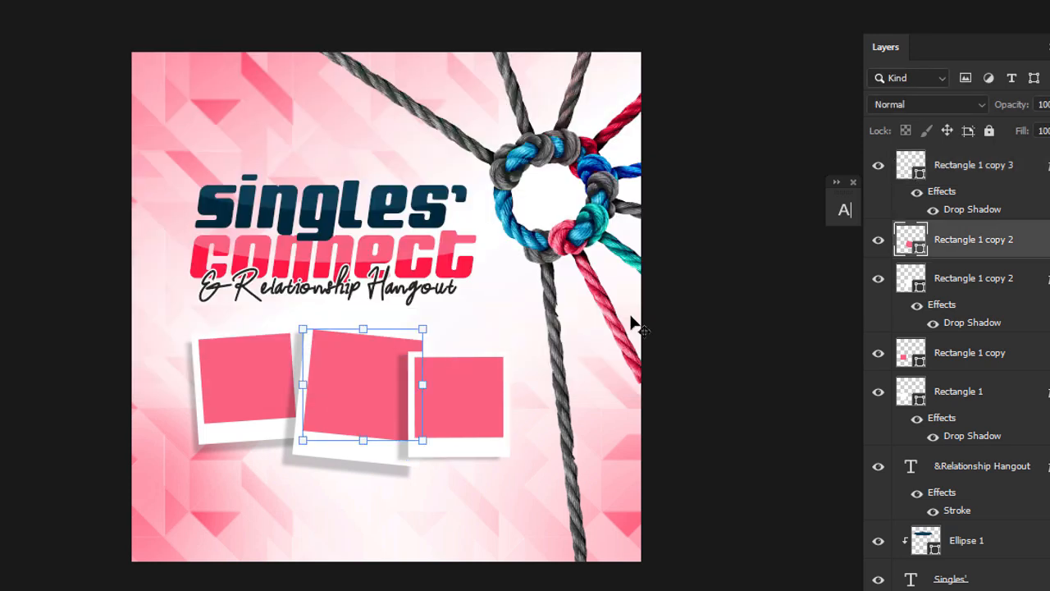
{"action": "left_click", "coordinate": [952, 283], "text": "shift"}
{"action": "left_click_drag", "start_coordinate": [445, 392], "coordinate": [446, 394]}
{"action": "key", "text": "Return"}
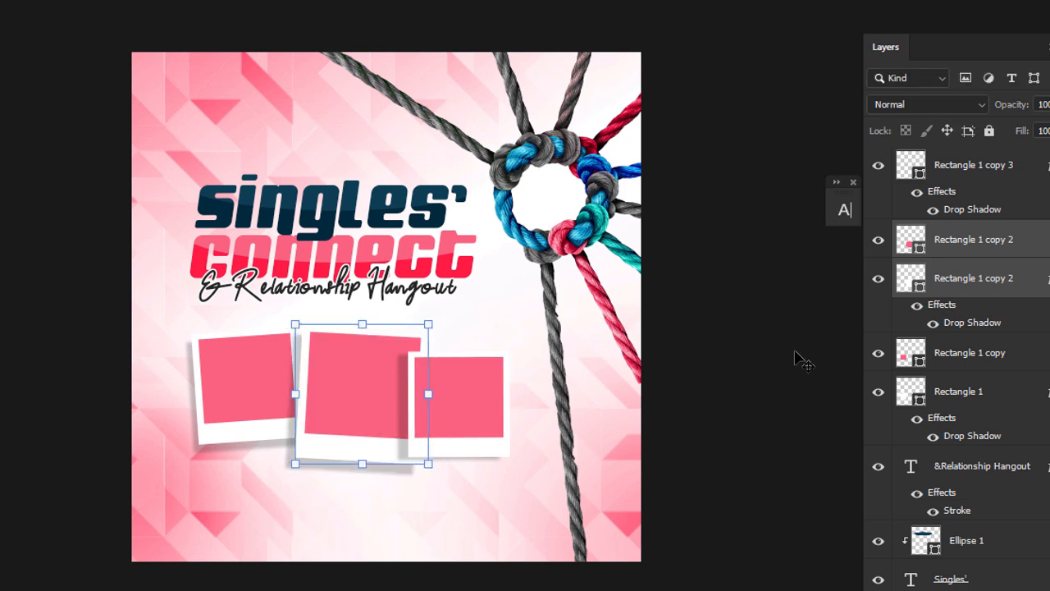
{"action": "left_click", "coordinate": [520, 370]}
{"action": "left_click", "coordinate": [246, 386]}
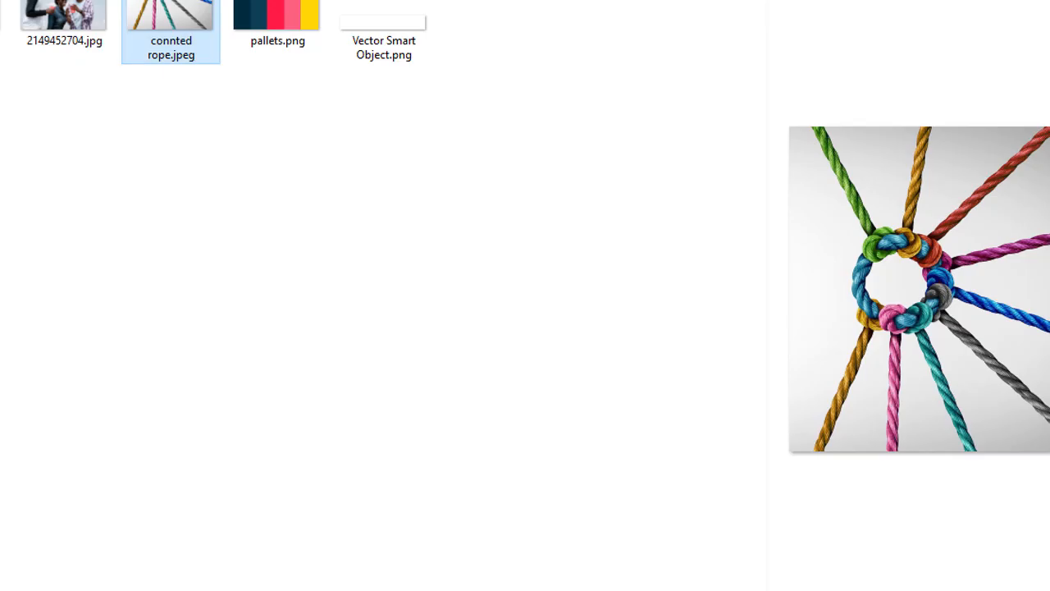
Place 2149452704.jpg, clip it into the left polaroid frame and shrink it to fit.
{"action": "left_click_drag", "start_coordinate": [71, 41], "coordinate": [275, 362]}
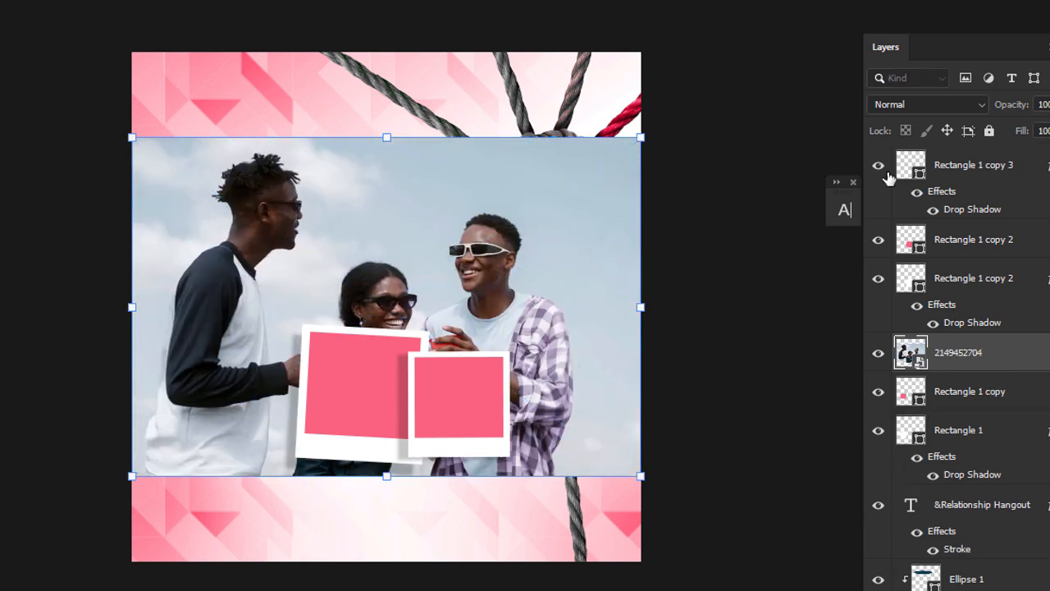
{"action": "left_click_drag", "start_coordinate": [640, 307], "coordinate": [324, 345]}
{"action": "left_click_drag", "start_coordinate": [261, 318], "coordinate": [284, 389]}
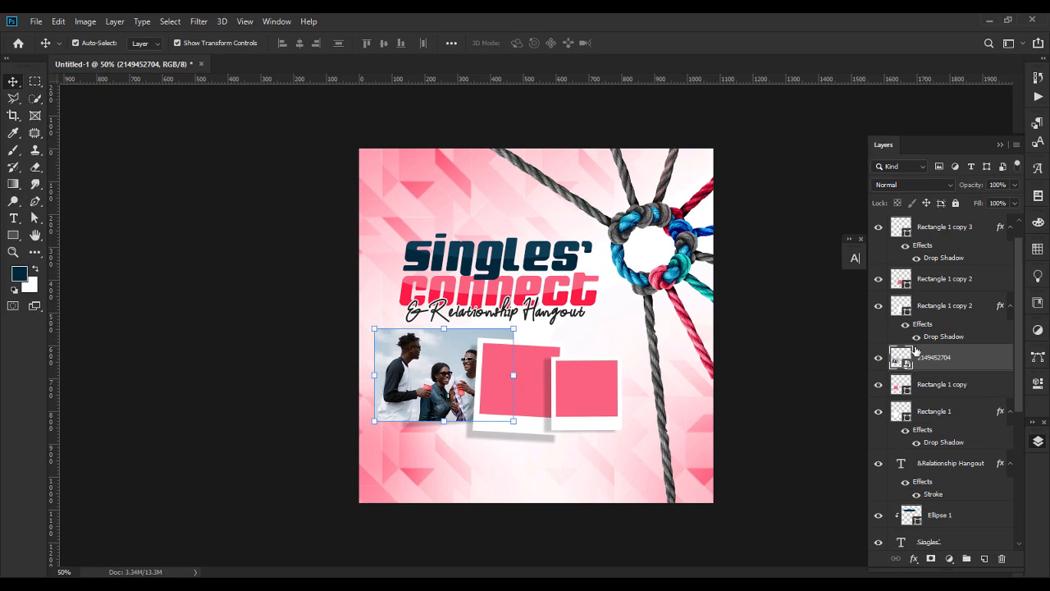
{"action": "right_click", "coordinate": [931, 363]}
{"action": "left_click", "coordinate": [812, 302]}
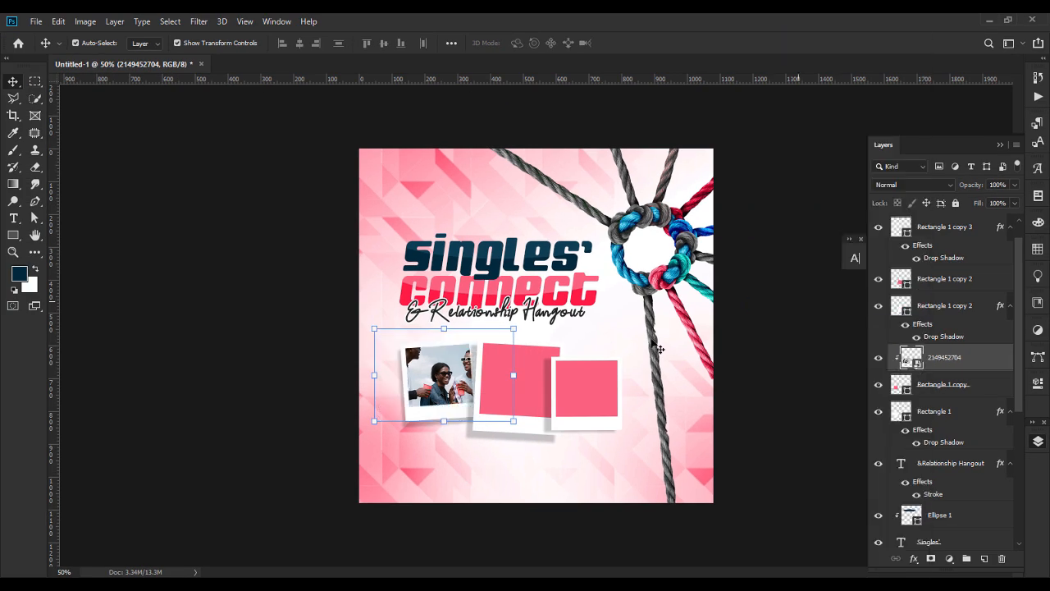
{"action": "left_click_drag", "start_coordinate": [443, 329], "coordinate": [443, 343]}
{"action": "left_click_drag", "start_coordinate": [439, 421], "coordinate": [445, 408]}
{"action": "key", "text": "Return"}
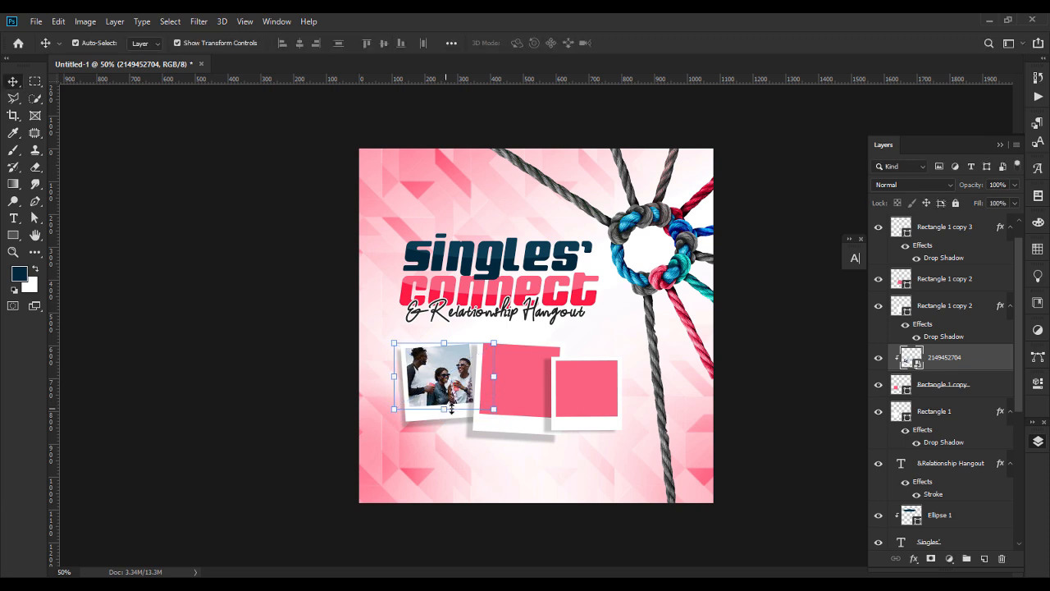
{"action": "left_click", "coordinate": [520, 411]}
Place 2148757291.jpg, clip it into the middle frame, then shrink and shift it to fit.
{"action": "key", "text": "alt+Tab"}
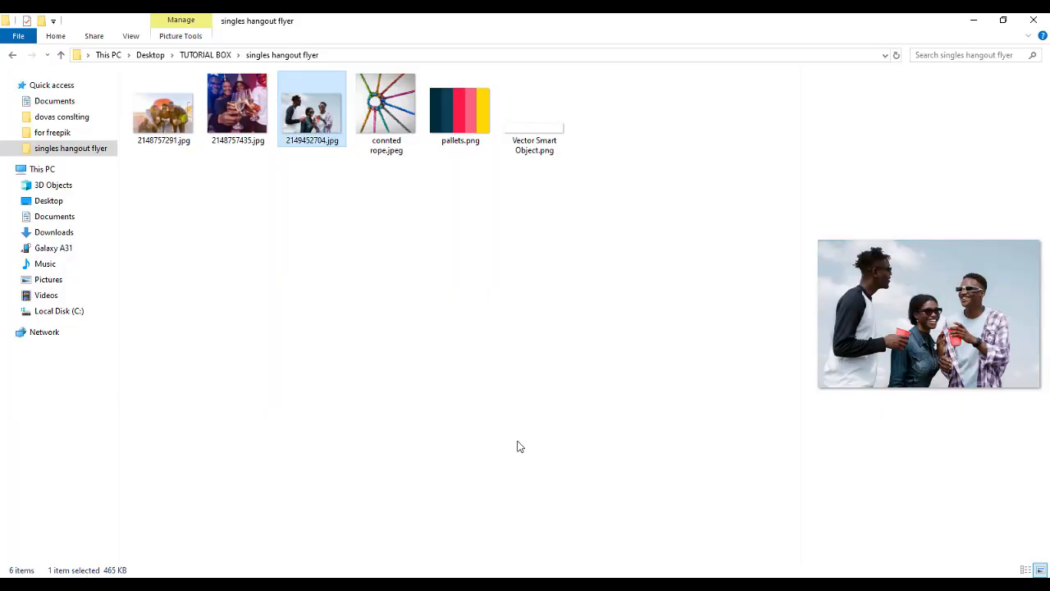
{"action": "left_click_drag", "start_coordinate": [164, 111], "coordinate": [536, 385]}
{"action": "right_click", "coordinate": [949, 285]}
{"action": "left_click", "coordinate": [809, 303]}
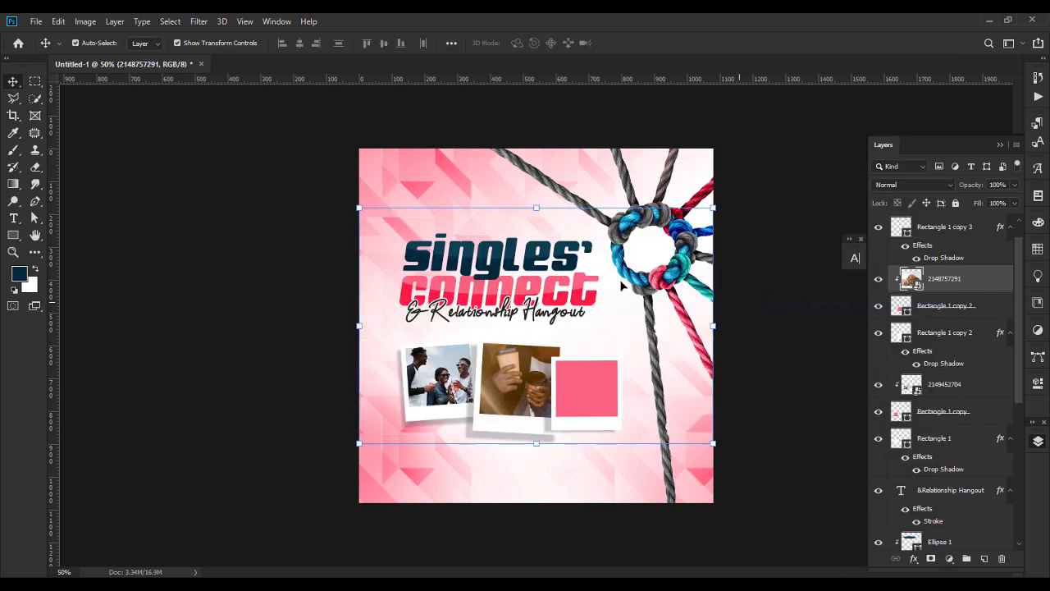
{"action": "left_click", "coordinate": [547, 235]}
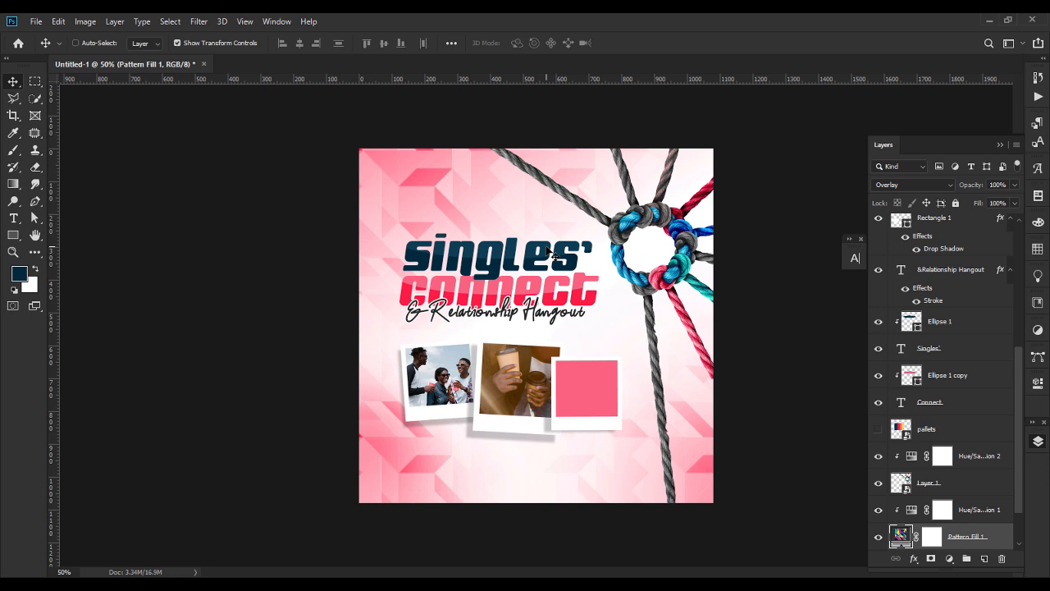
{"action": "left_click", "coordinate": [547, 251], "text": "ctrl"}
{"action": "left_click_drag", "start_coordinate": [532, 206], "coordinate": [536, 343]}
{"action": "left_click_drag", "start_coordinate": [533, 450], "coordinate": [507, 393]}
{"action": "key", "text": "Return"}
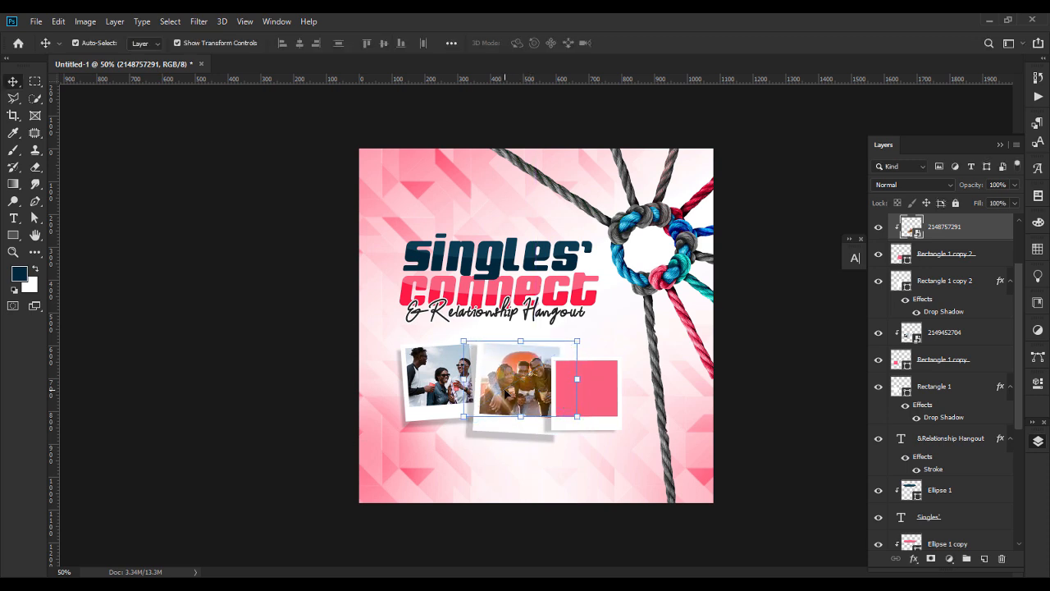
{"action": "left_click", "coordinate": [603, 402], "text": "alt"}
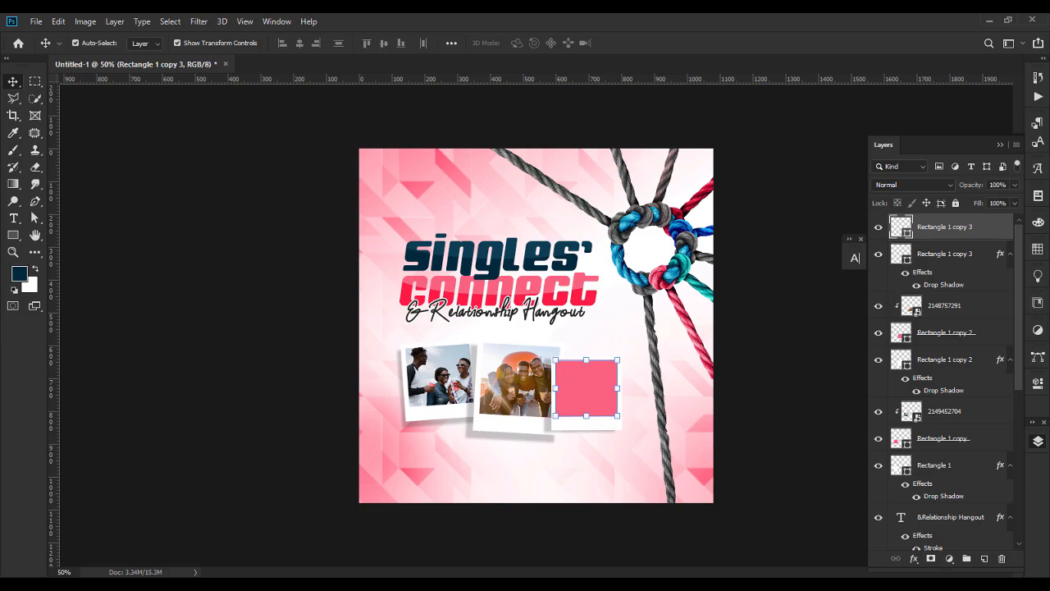
Bring in 2148757435.jpg, clip it to the right frame, then shrink and lower it to fit.
{"action": "key", "text": "alt+Tab"}
{"action": "left_click_drag", "start_coordinate": [237, 105], "coordinate": [588, 379]}
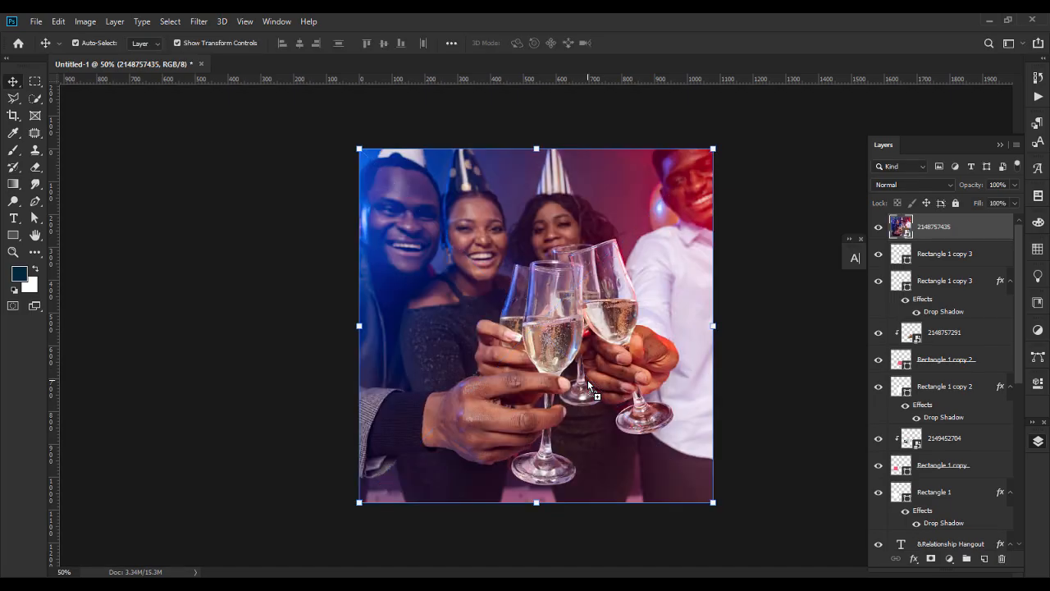
{"action": "right_click", "coordinate": [965, 236]}
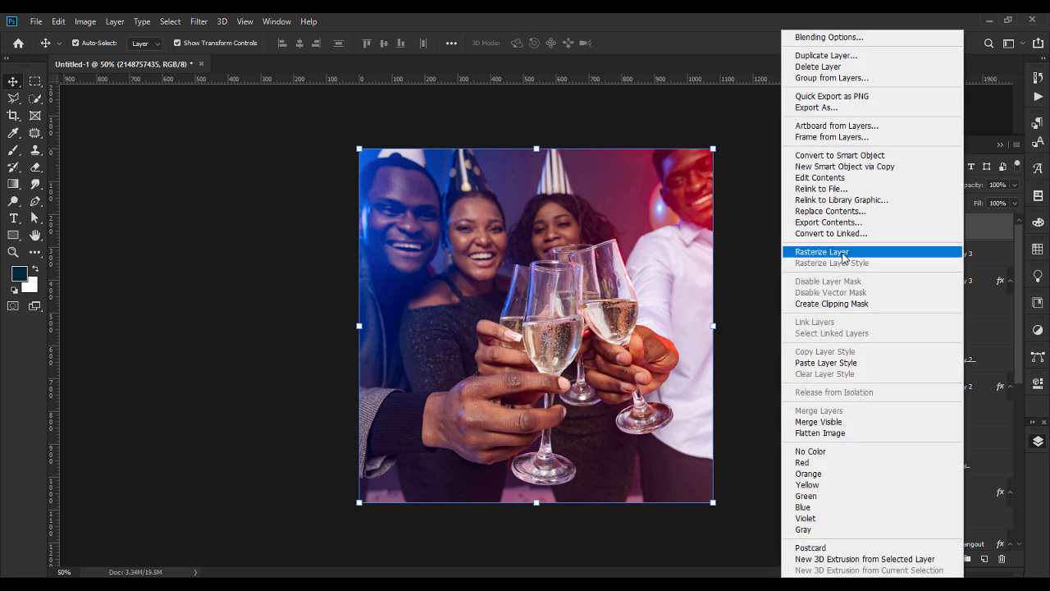
{"action": "left_click", "coordinate": [829, 306]}
{"action": "left_click_drag", "start_coordinate": [359, 148], "coordinate": [552, 336]}
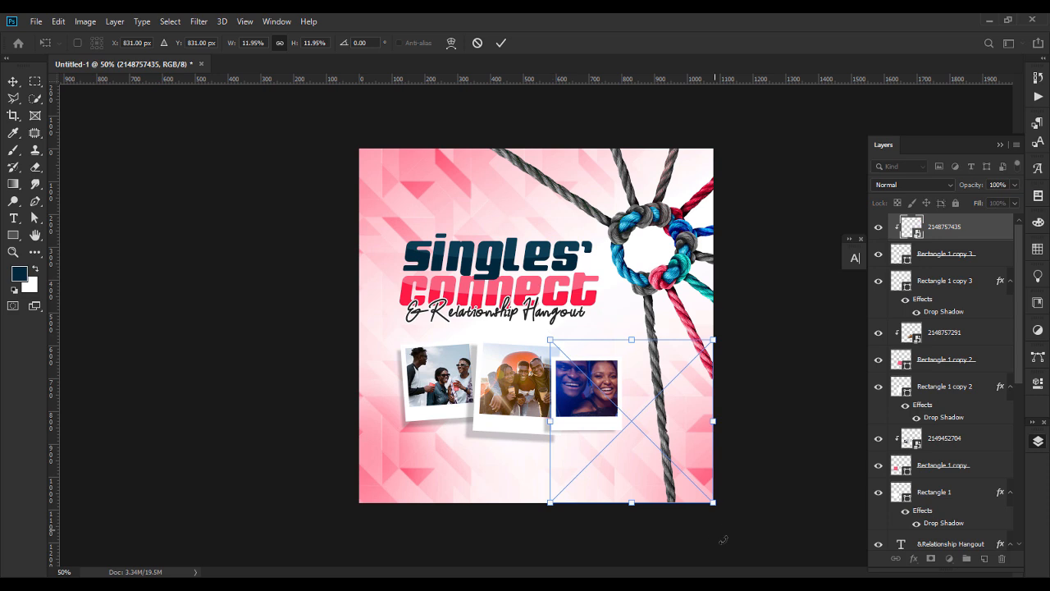
{"action": "left_click_drag", "start_coordinate": [713, 502], "coordinate": [641, 430]}
{"action": "left_click_drag", "start_coordinate": [607, 394], "coordinate": [598, 433]}
{"action": "key", "text": "Return"}
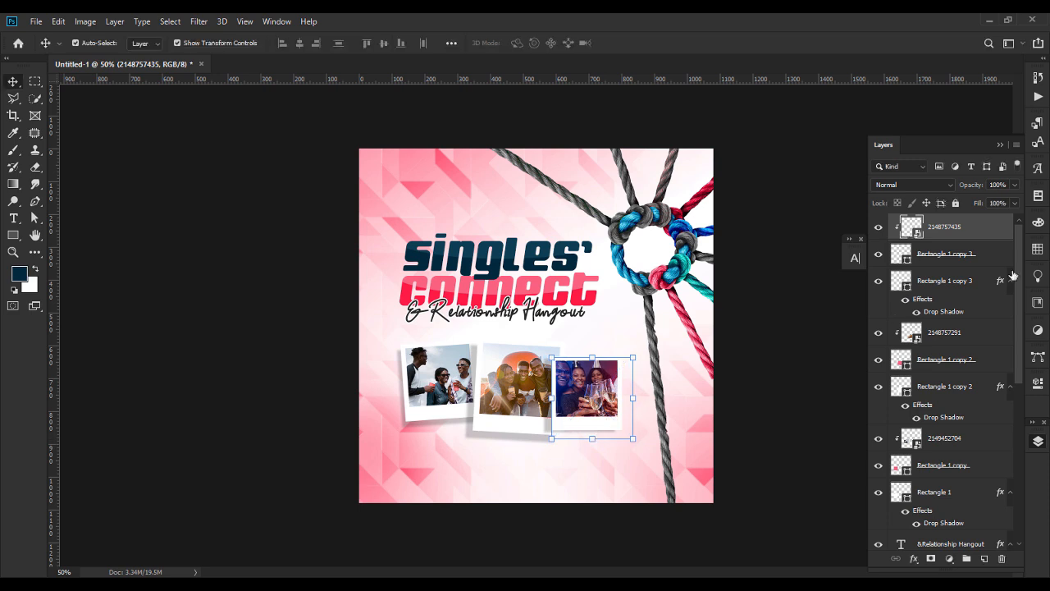
Group the photos and frames, then shrink the group slightly and move it up.
{"action": "left_click", "coordinate": [950, 494], "text": "shift"}
{"action": "key", "text": "ctrl+g"}
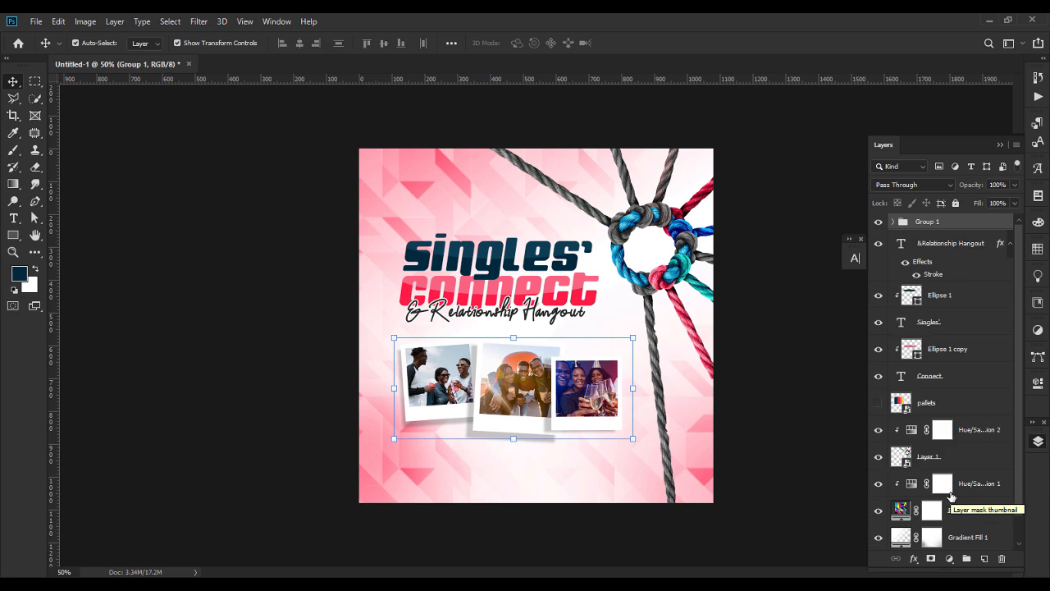
{"action": "left_click", "coordinate": [878, 222]}
{"action": "left_click", "coordinate": [879, 222]}
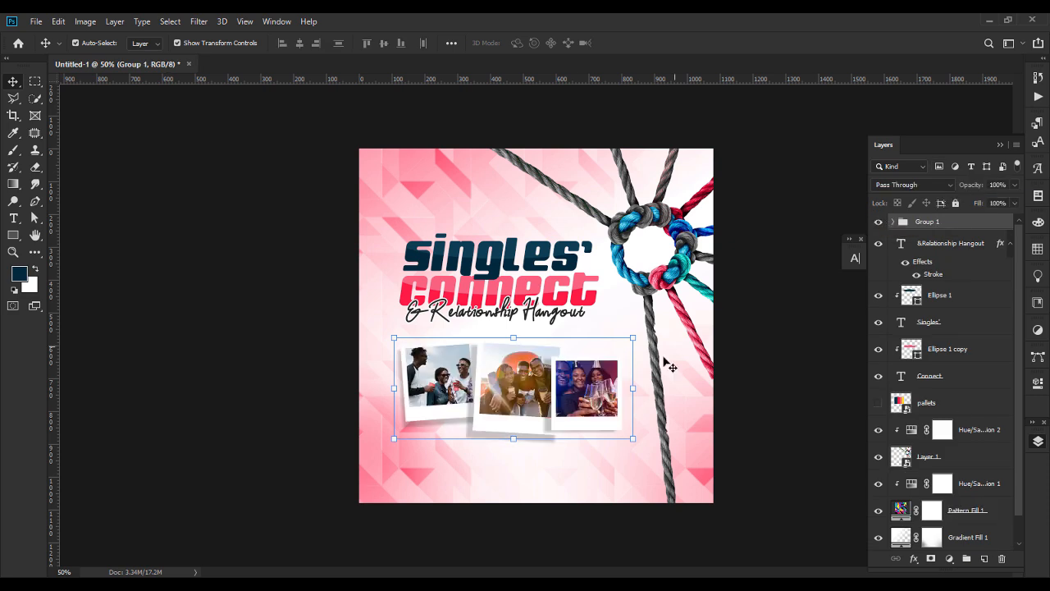
{"action": "left_click_drag", "start_coordinate": [516, 440], "coordinate": [515, 430]}
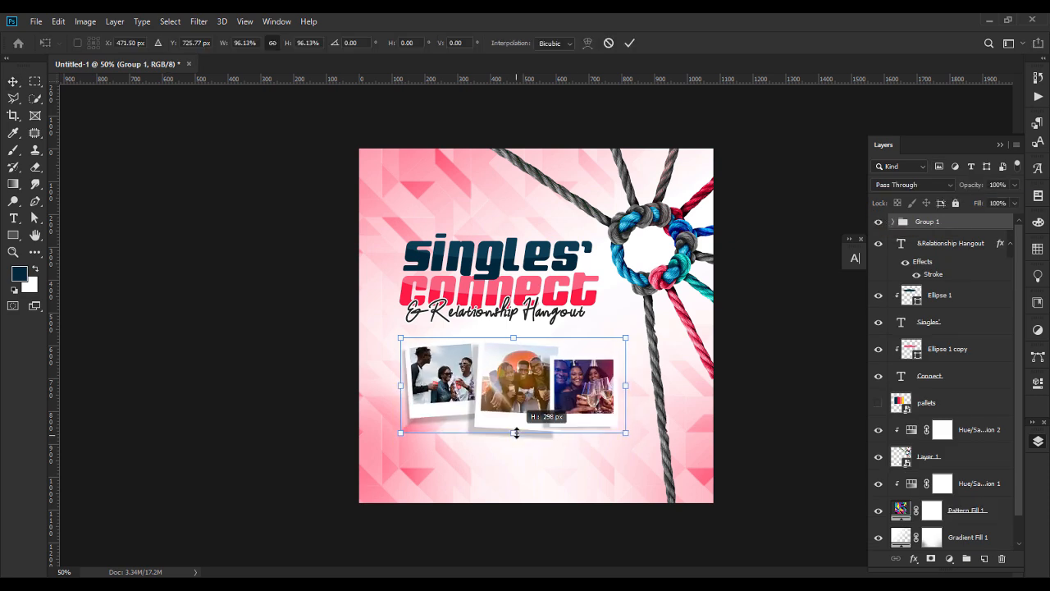
{"action": "left_click_drag", "start_coordinate": [560, 400], "coordinate": [560, 388]}
{"action": "key", "text": "Return"}
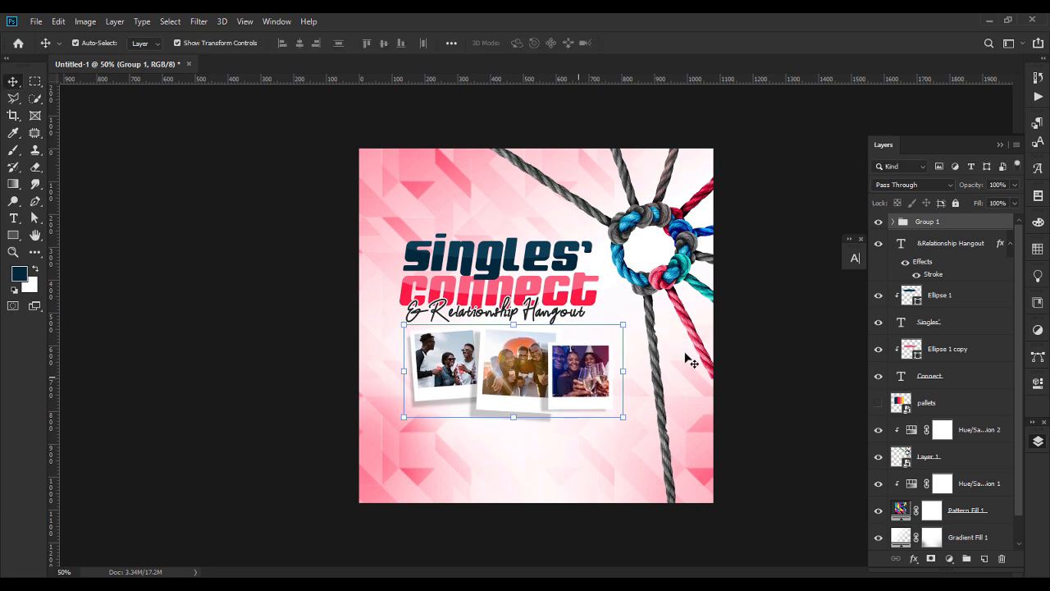
{"action": "left_click", "coordinate": [779, 366]}
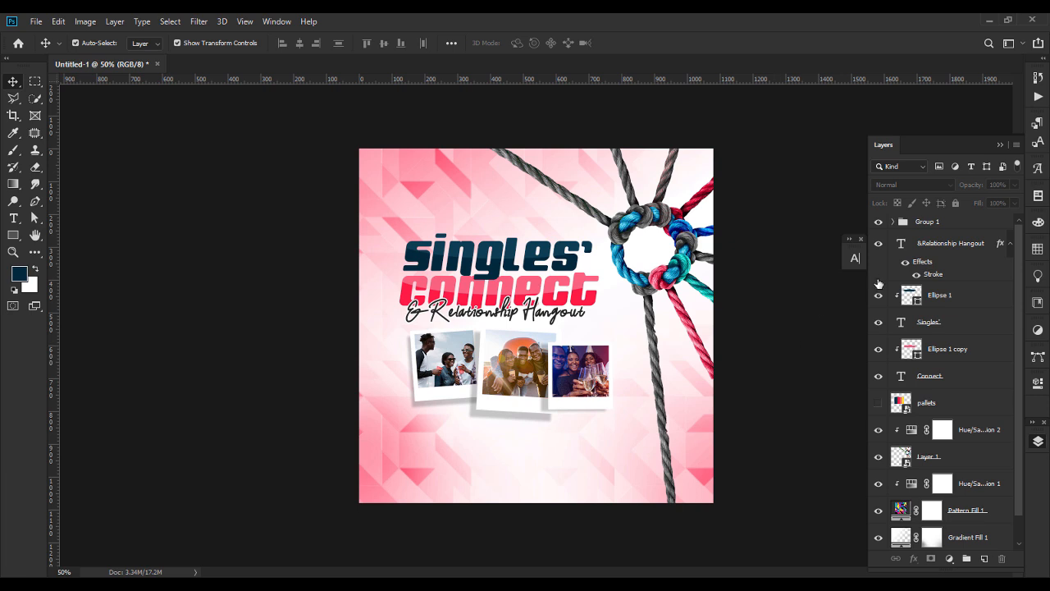
Group the title text layers, then scale title and photos together to about 95.5% and nudge up.
{"action": "left_click", "coordinate": [951, 249]}
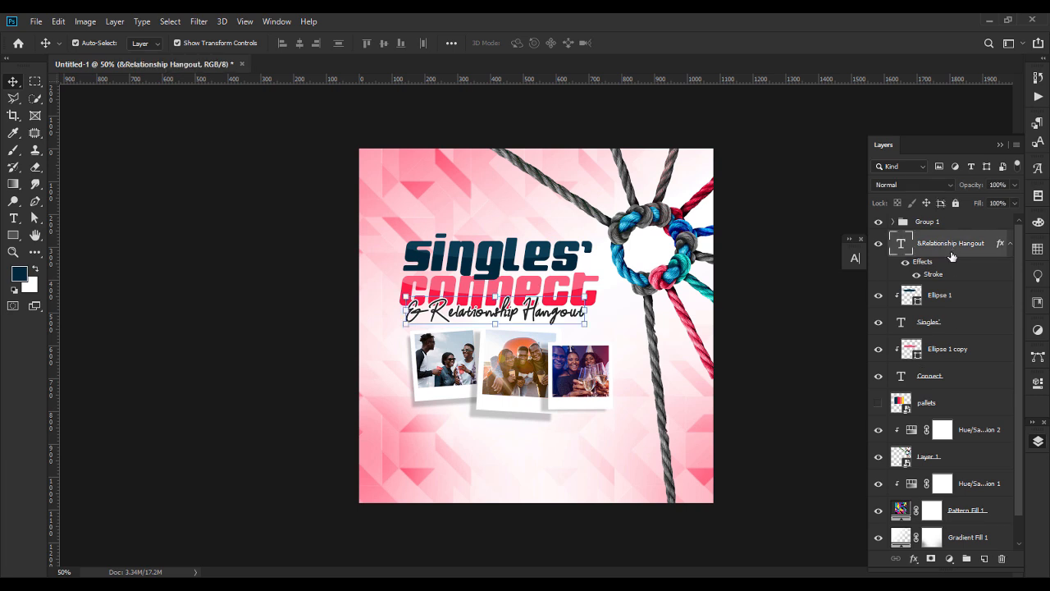
{"action": "left_click", "coordinate": [950, 377], "text": "shift"}
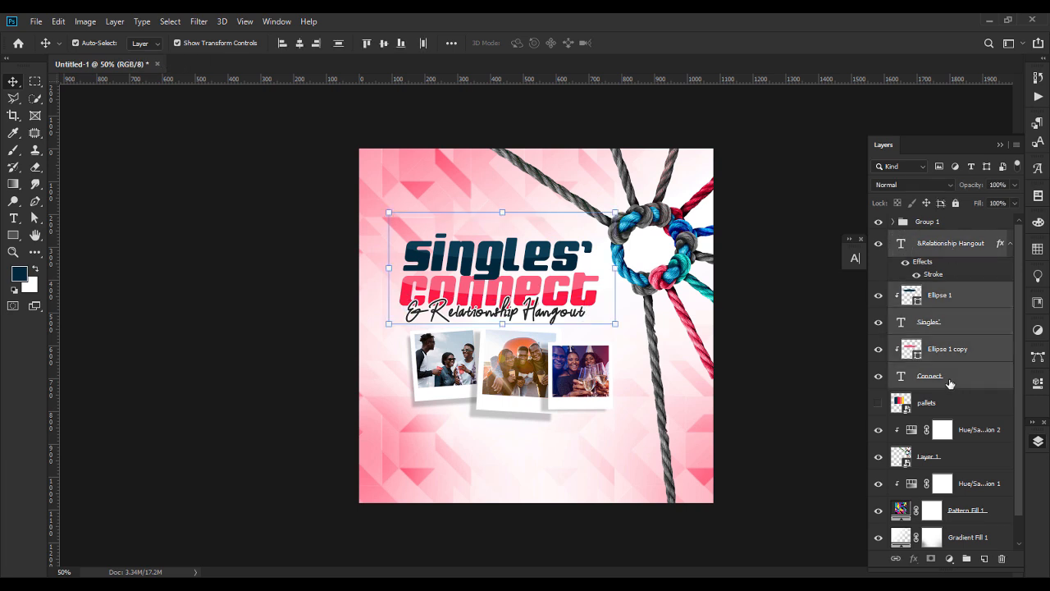
{"action": "key", "text": "ctrl+g"}
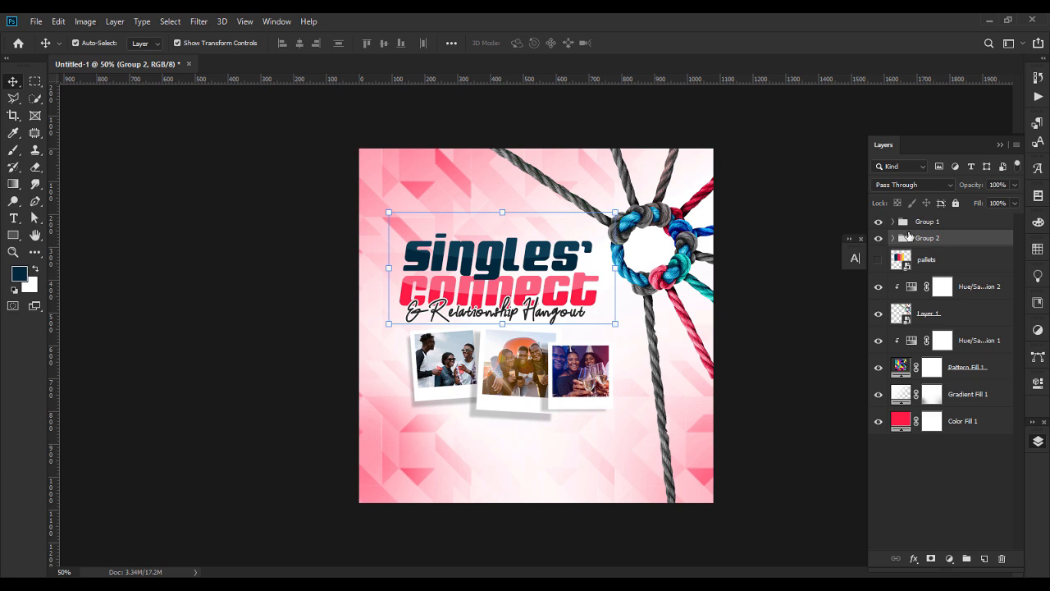
{"action": "left_click", "coordinate": [928, 223], "text": "shift"}
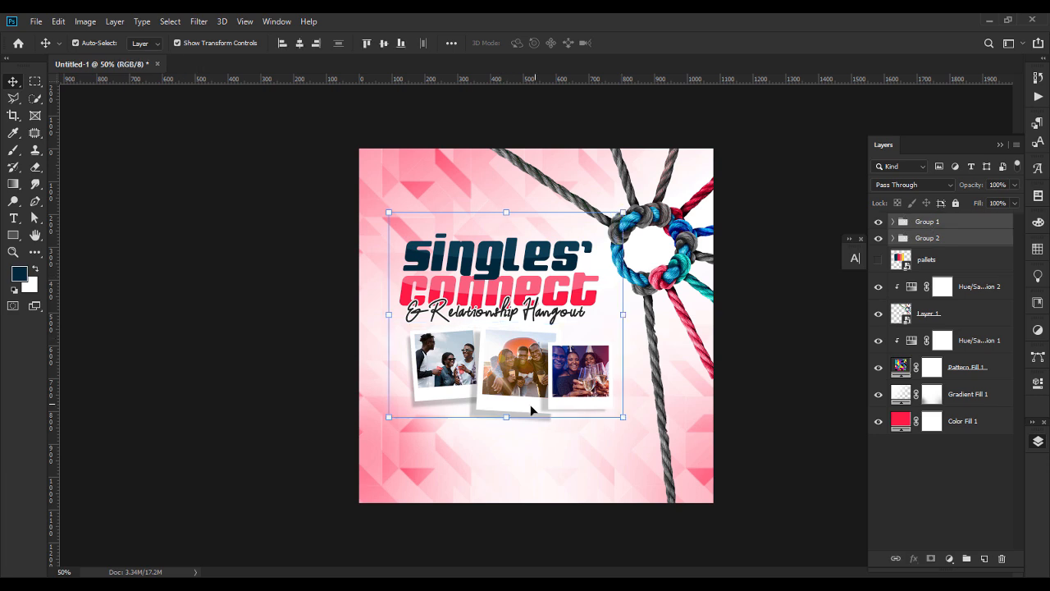
{"action": "key", "text": "ctrl+t"}
{"action": "left_click_drag", "start_coordinate": [506, 417], "coordinate": [505, 408]}
{"action": "key", "text": "shift+Up"}
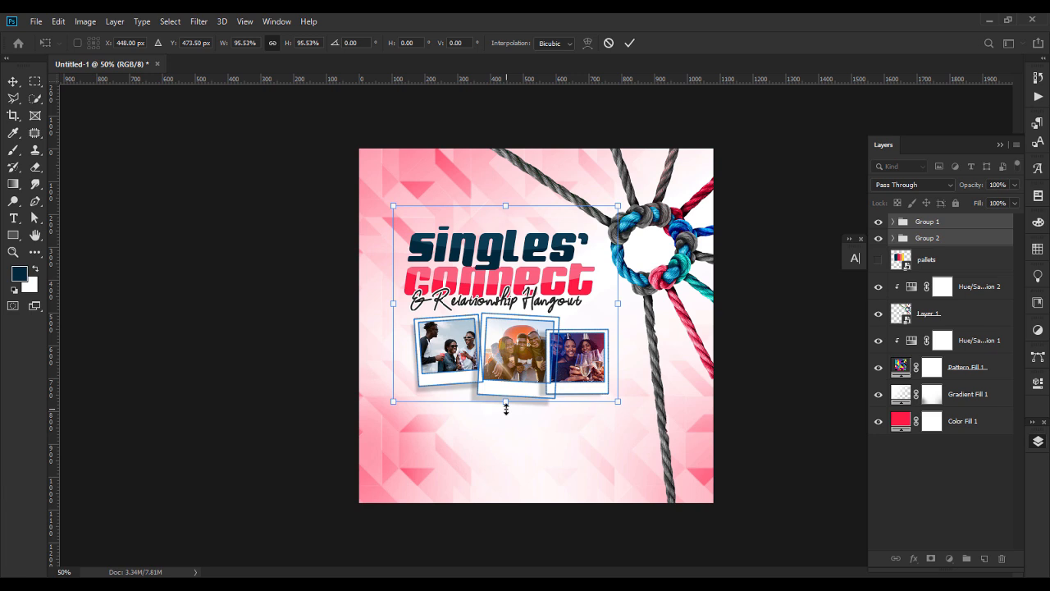
{"action": "key", "text": "Return"}
{"action": "left_click", "coordinate": [771, 386]}
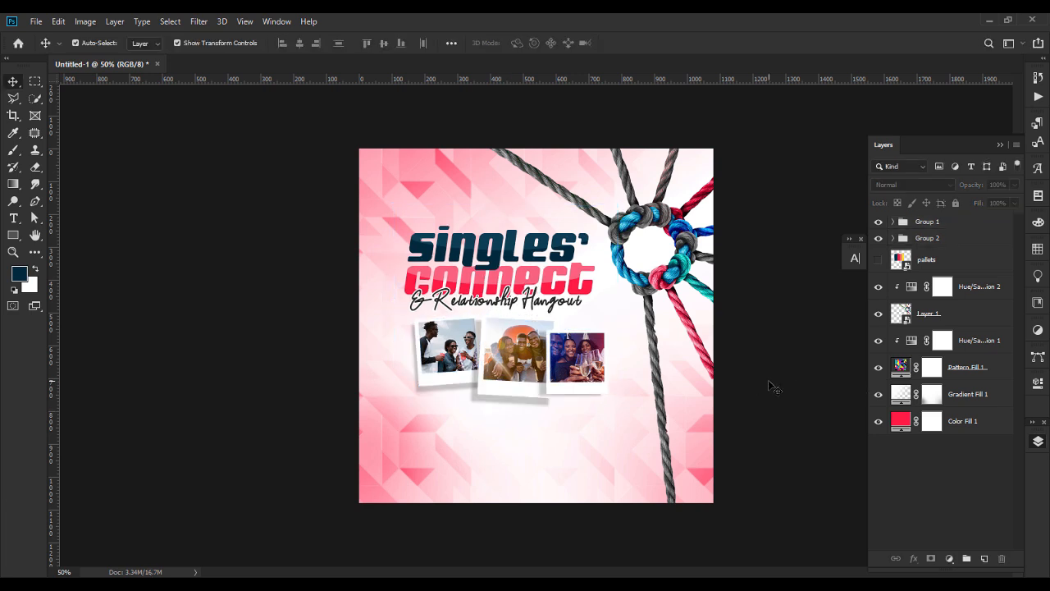
Draw a circle with the Ellipse Tool and size it into the rope knot's ring.
{"action": "left_click", "coordinate": [13, 235]}
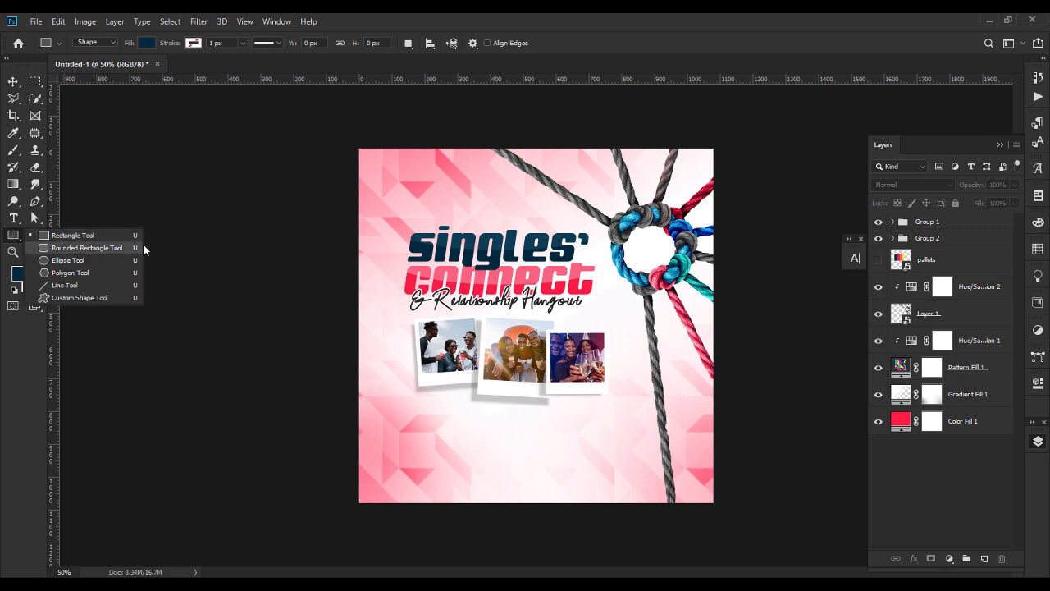
{"action": "left_click", "coordinate": [80, 261]}
{"action": "left_click_drag", "start_coordinate": [502, 312], "coordinate": [642, 256]}
{"action": "key", "text": "v"}
{"action": "key", "text": "ctrl+t"}
{"action": "left_click_drag", "start_coordinate": [677, 220], "coordinate": [652, 244]}
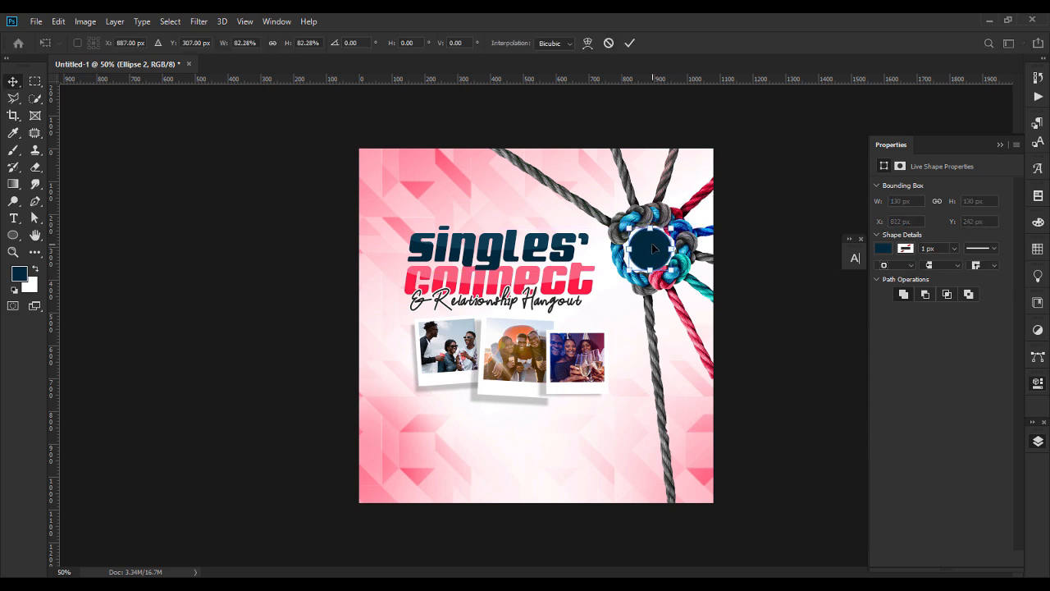
{"action": "key", "text": "Return"}
Recolour the circle with the yellow sampled from the palette swatches.
{"action": "key", "text": "F7"}
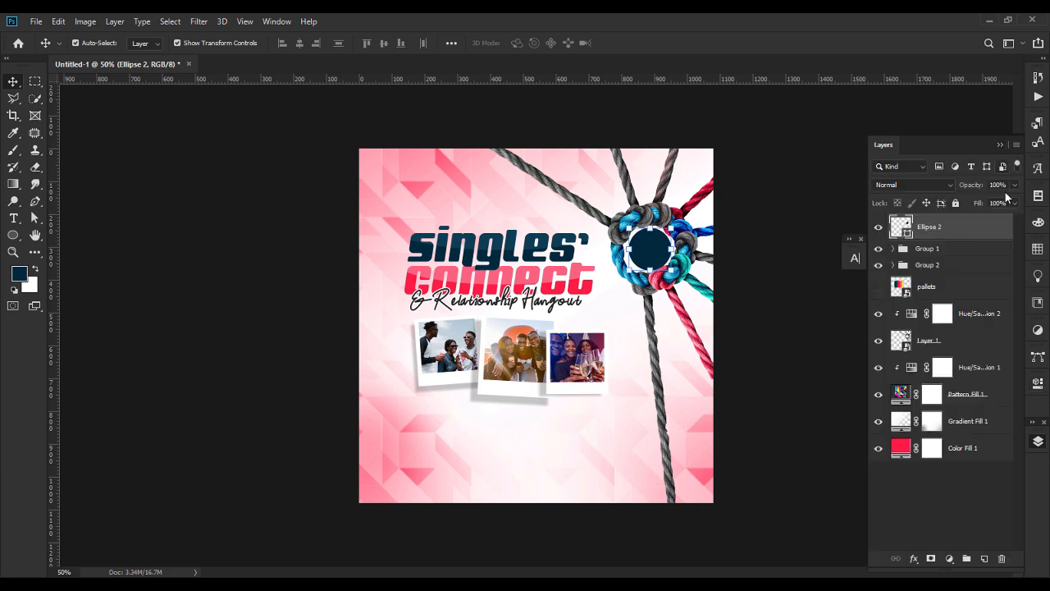
{"action": "left_click", "coordinate": [879, 287]}
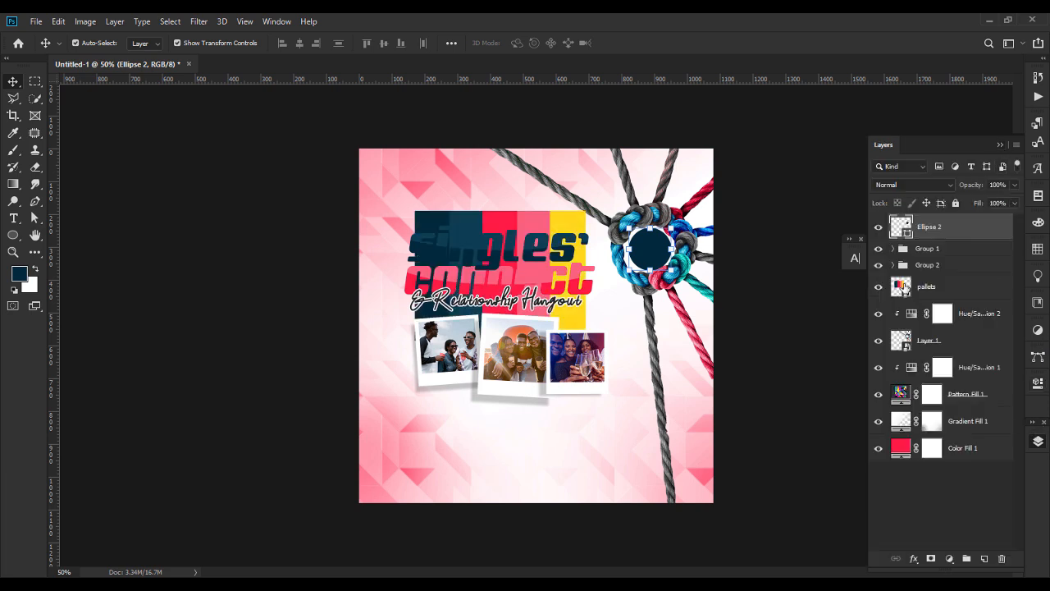
{"action": "double_click", "coordinate": [903, 229]}
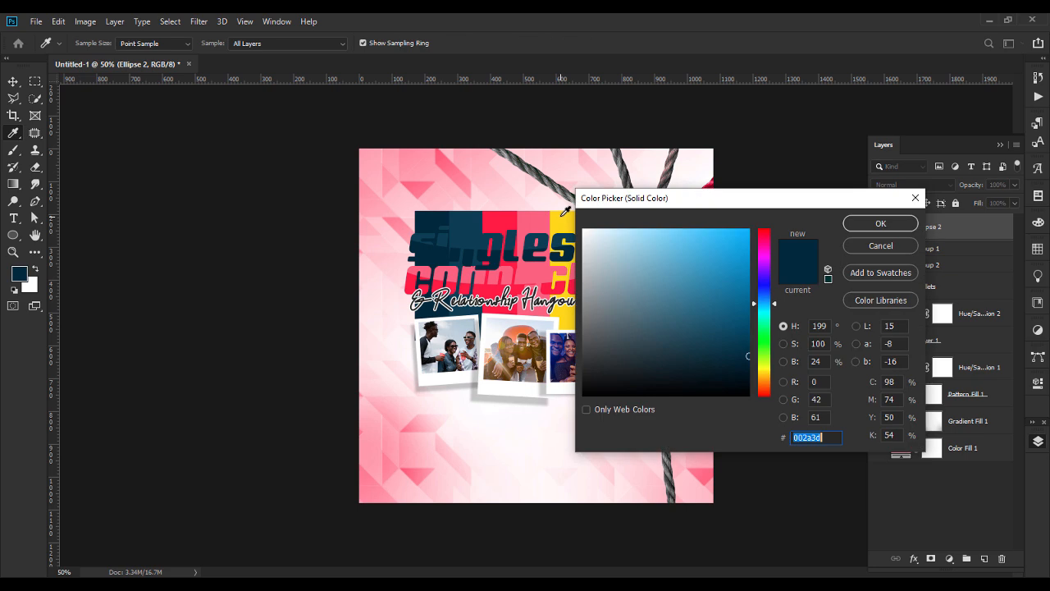
{"action": "left_click", "coordinate": [563, 215]}
{"action": "key", "text": "Return"}
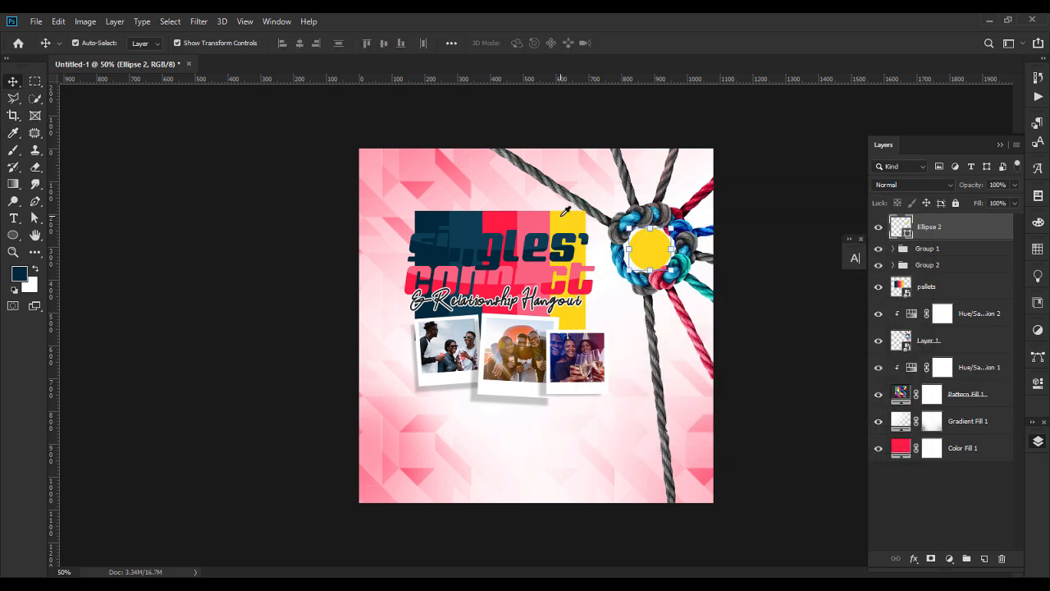
{"action": "left_click", "coordinate": [530, 219]}
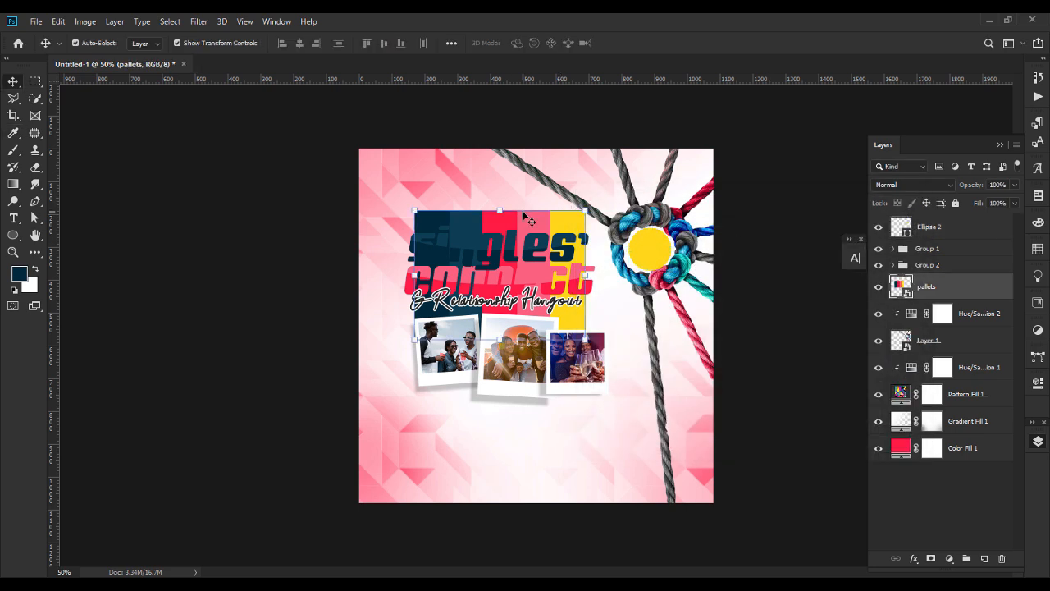
{"action": "left_click", "coordinate": [878, 285]}
{"action": "left_click", "coordinate": [773, 274]}
Shrink the yellow circle slightly and nudge it down into place.
{"action": "left_click", "coordinate": [666, 256]}
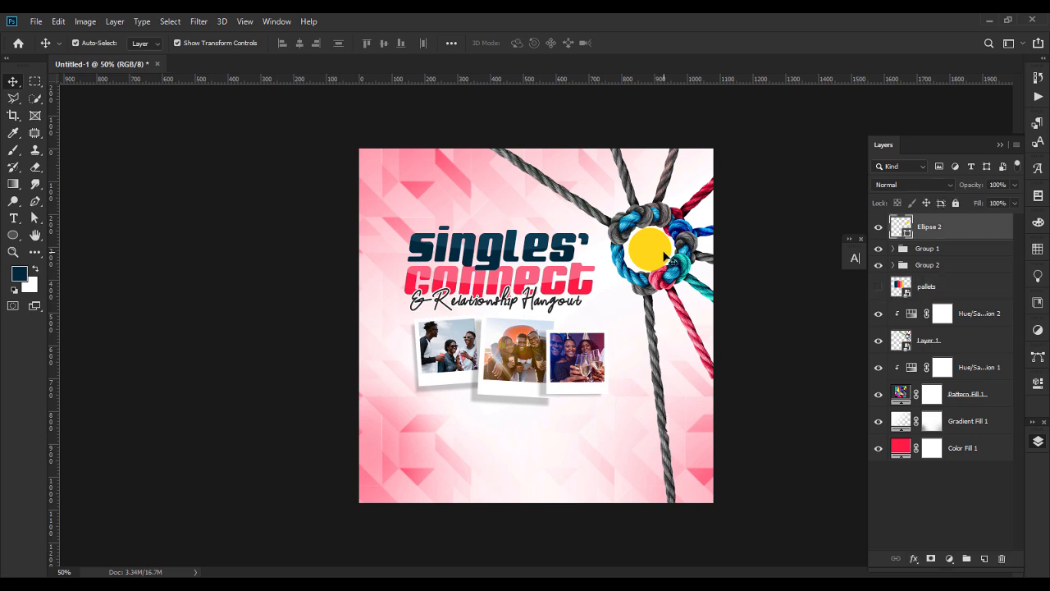
{"action": "key", "text": "ctrl+t"}
{"action": "left_click_drag", "start_coordinate": [673, 274], "coordinate": [668, 270]}
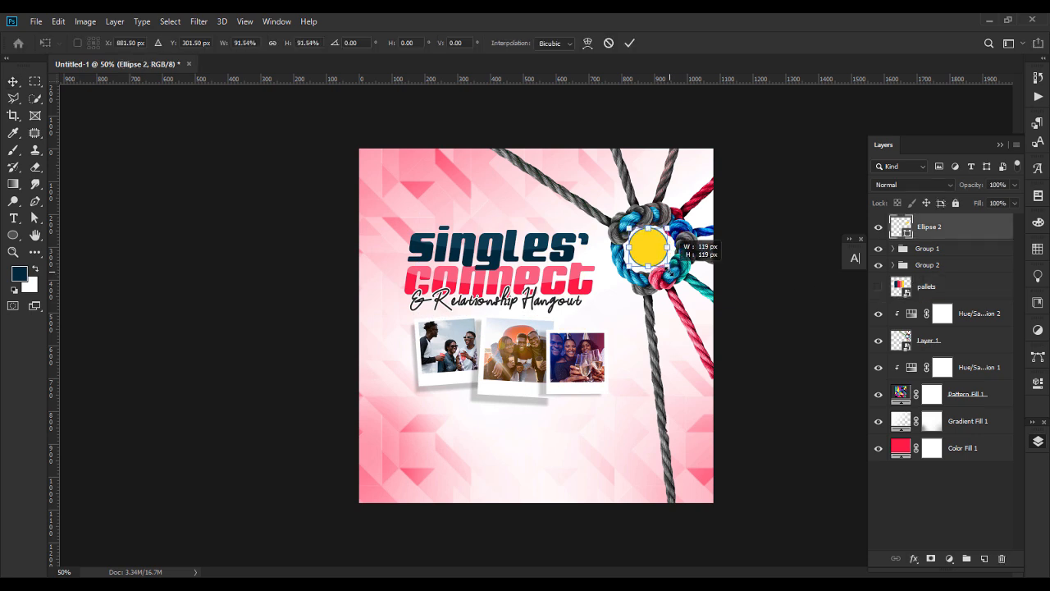
{"action": "key", "text": "Down"}
{"action": "key", "text": "Down"}
{"action": "key", "text": "Down"}
{"action": "key", "text": "Down"}
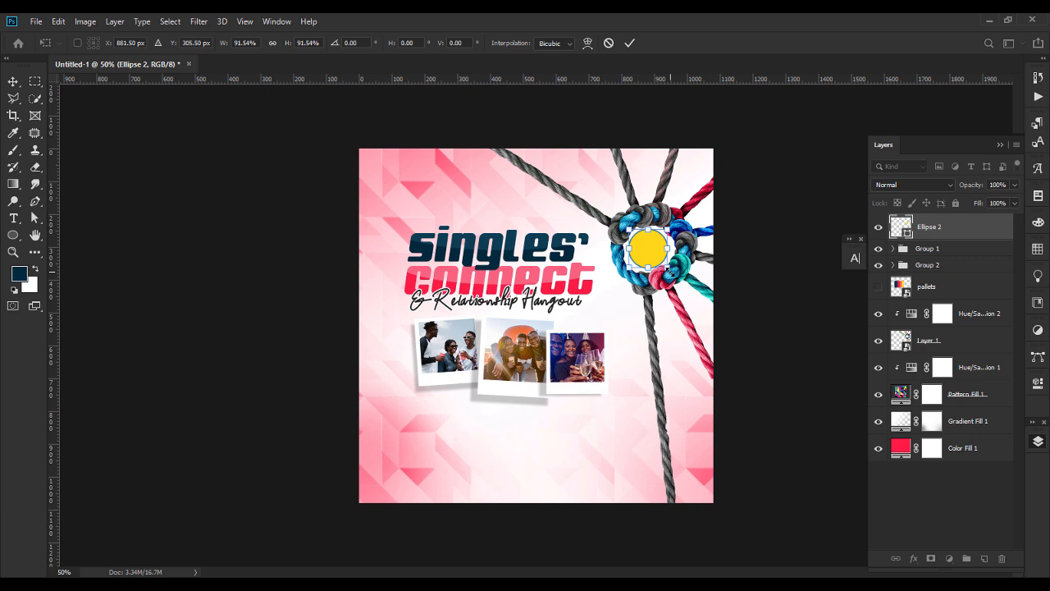
{"action": "key", "text": "Return"}
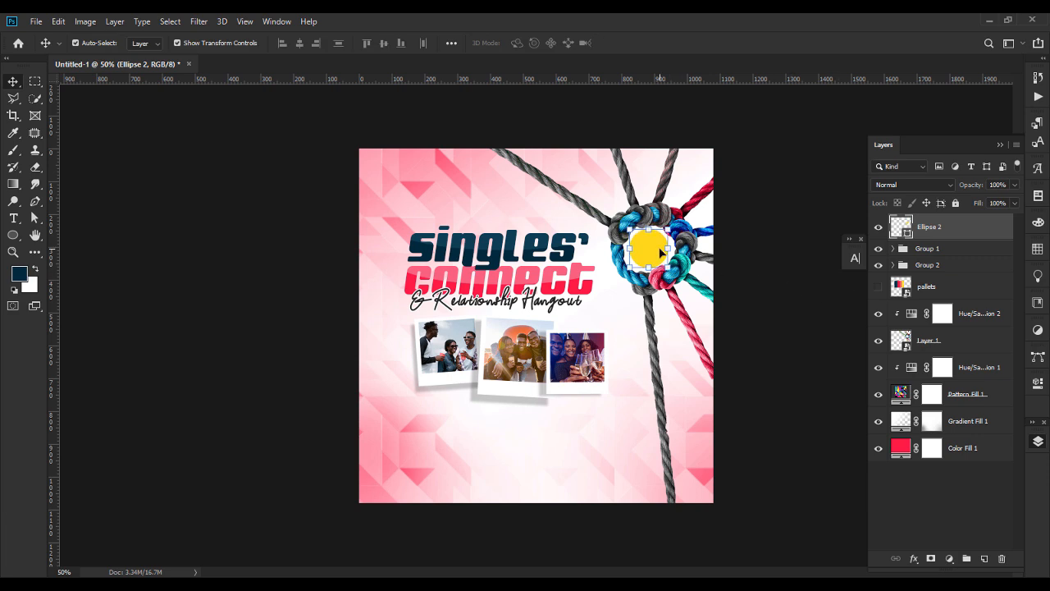
{"action": "left_click", "coordinate": [786, 287]}
Place Vector Smart Object.png below the photos and stretch it past both flyer edges.
{"action": "left_click", "coordinate": [654, 250]}
{"action": "key", "text": "alt+Tab"}
{"action": "left_click_drag", "start_coordinate": [546, 144], "coordinate": [554, 446]}
{"action": "left_click_drag", "start_coordinate": [537, 354], "coordinate": [529, 442]}
{"action": "key", "text": "Return"}
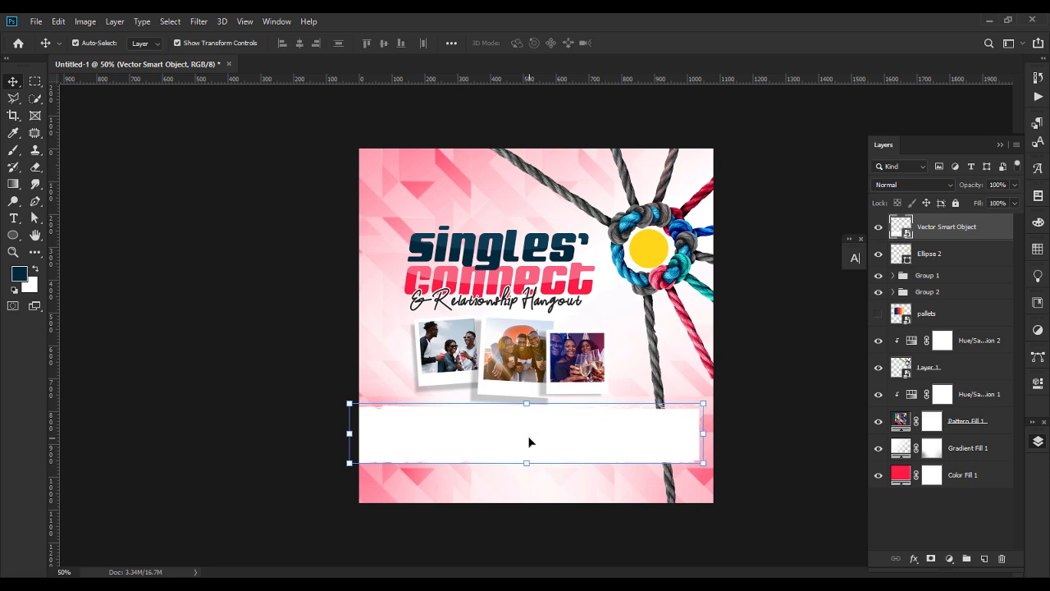
{"action": "left_click_drag", "start_coordinate": [706, 434], "coordinate": [755, 432]}
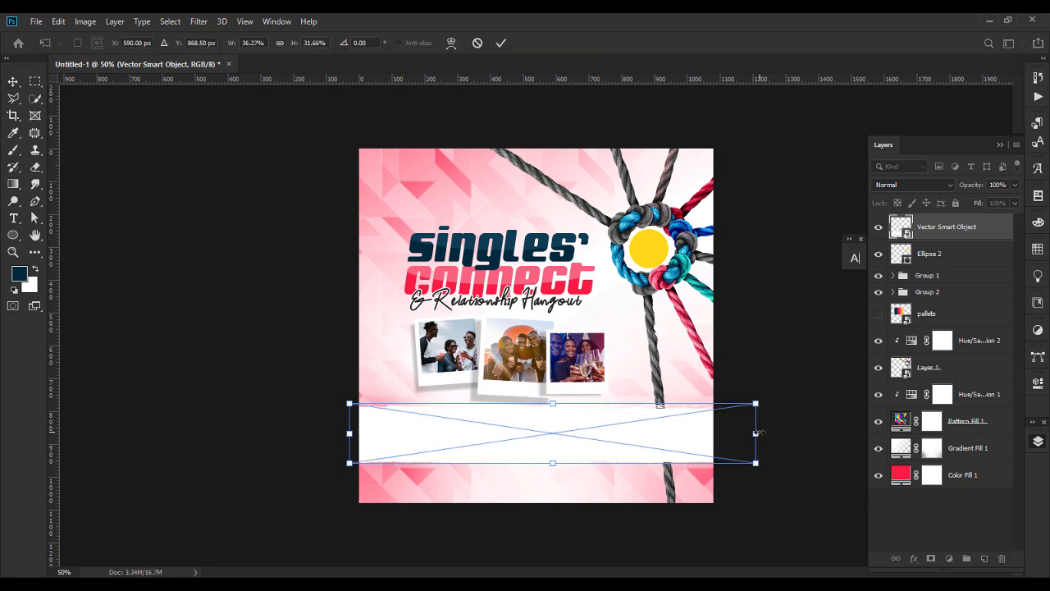
{"action": "key", "text": "Return"}
{"action": "left_click_drag", "start_coordinate": [663, 430], "coordinate": [654, 429]}
{"action": "left_click", "coordinate": [771, 353]}
{"action": "left_click", "coordinate": [684, 422]}
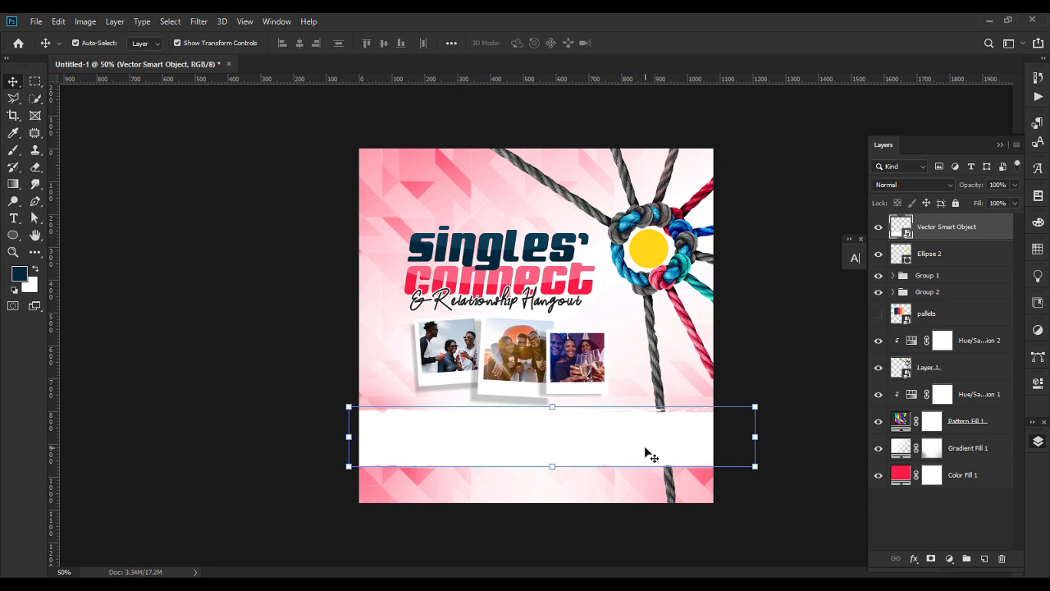
Open the banner's Layer Style, close it unchanged, and show the palette swatches for reference.
{"action": "right_click", "coordinate": [948, 230]}
{"action": "left_click", "coordinate": [800, 37]}
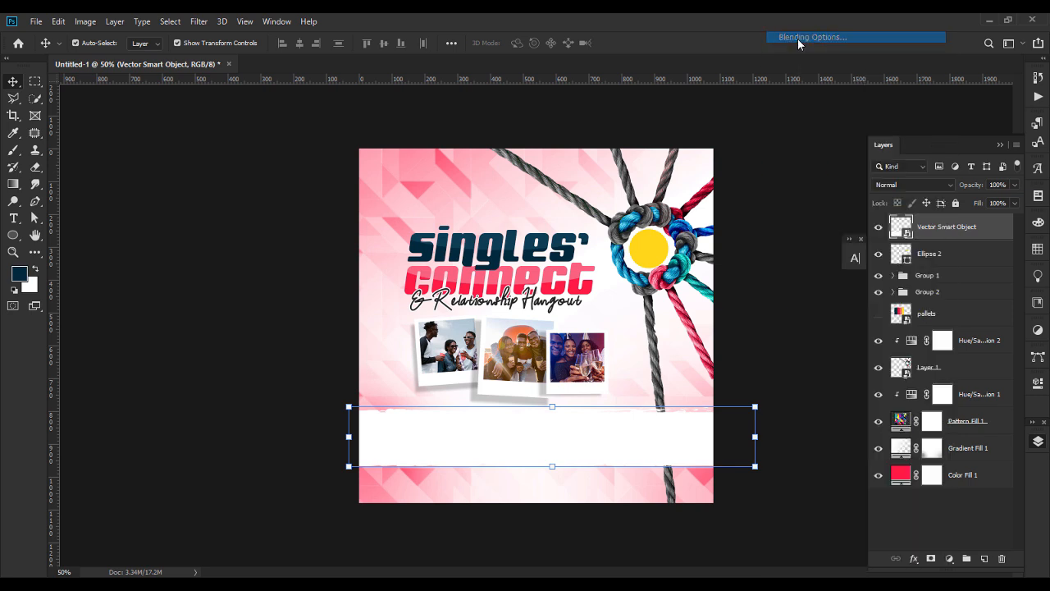
{"action": "left_click_drag", "start_coordinate": [516, 73], "coordinate": [501, 107]}
{"action": "left_click", "coordinate": [717, 151]}
{"action": "left_click", "coordinate": [878, 314]}
Add a Gradient Overlay to the banner with a navy left stop and red right stop.
{"action": "right_click", "coordinate": [939, 233]}
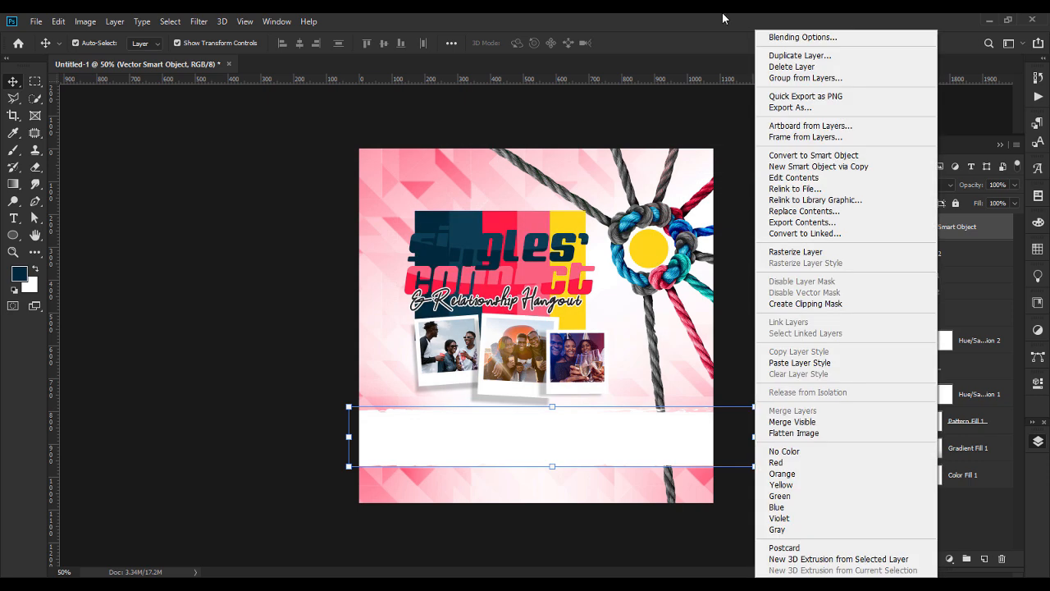
{"action": "left_click", "coordinate": [777, 34]}
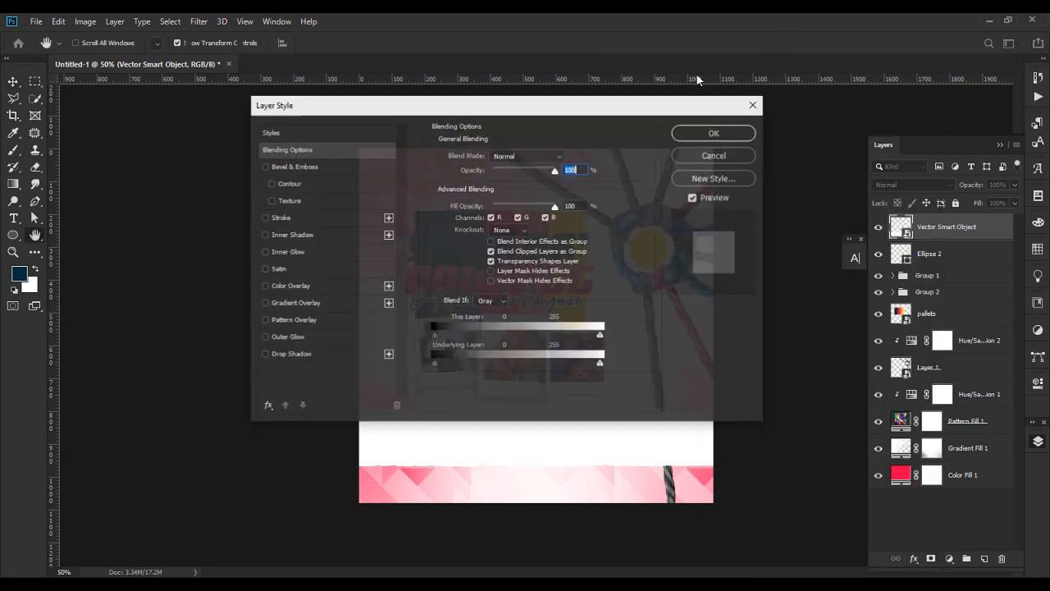
{"action": "left_click_drag", "start_coordinate": [601, 106], "coordinate": [964, 167]}
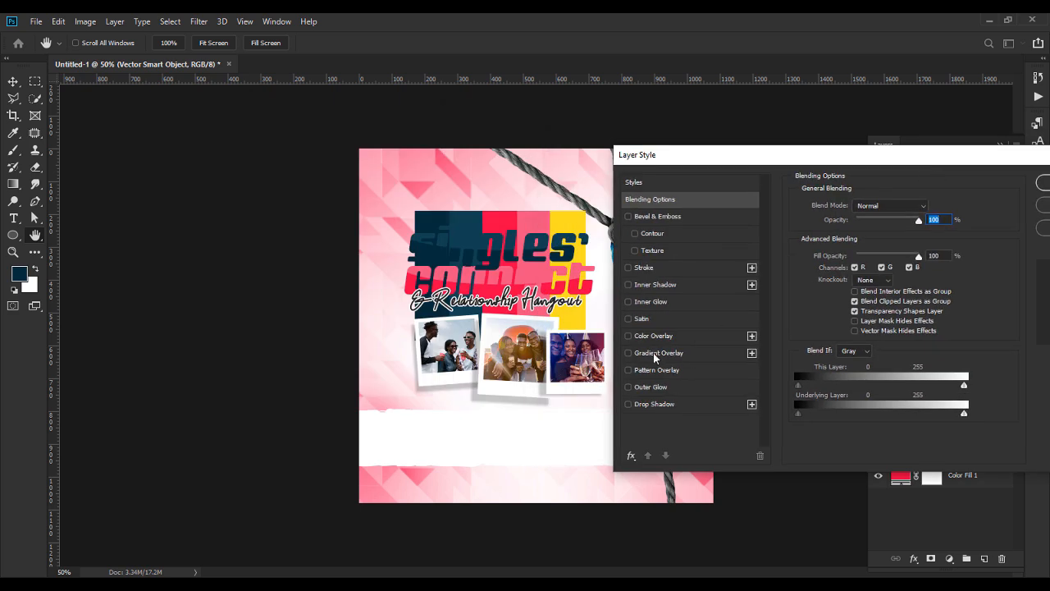
{"action": "left_click", "coordinate": [656, 355]}
{"action": "left_click", "coordinate": [893, 238]}
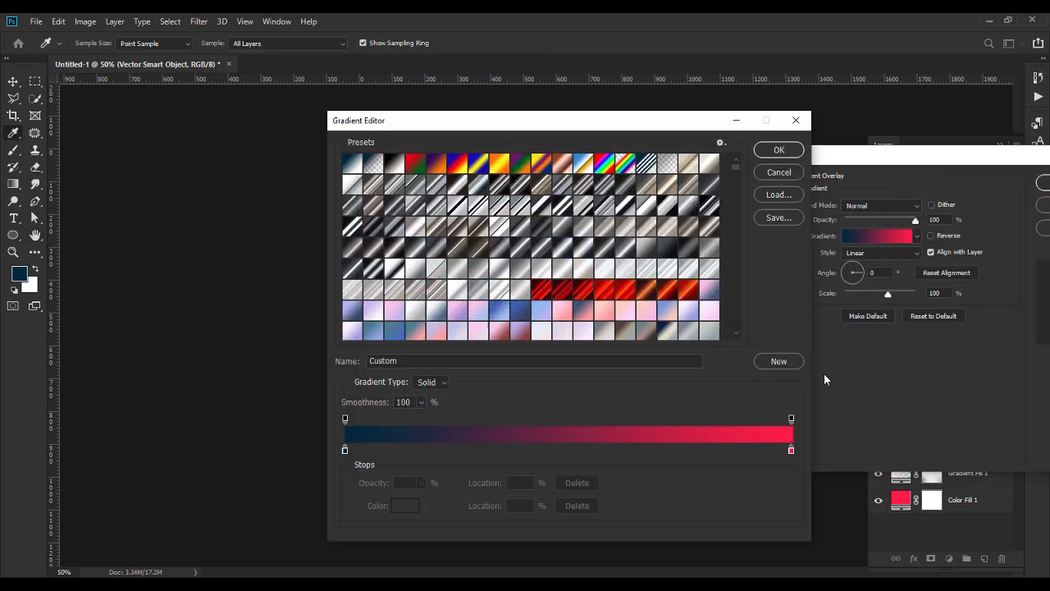
{"action": "left_click_drag", "start_coordinate": [459, 116], "coordinate": [679, 82]}
{"action": "left_click", "coordinate": [563, 409]}
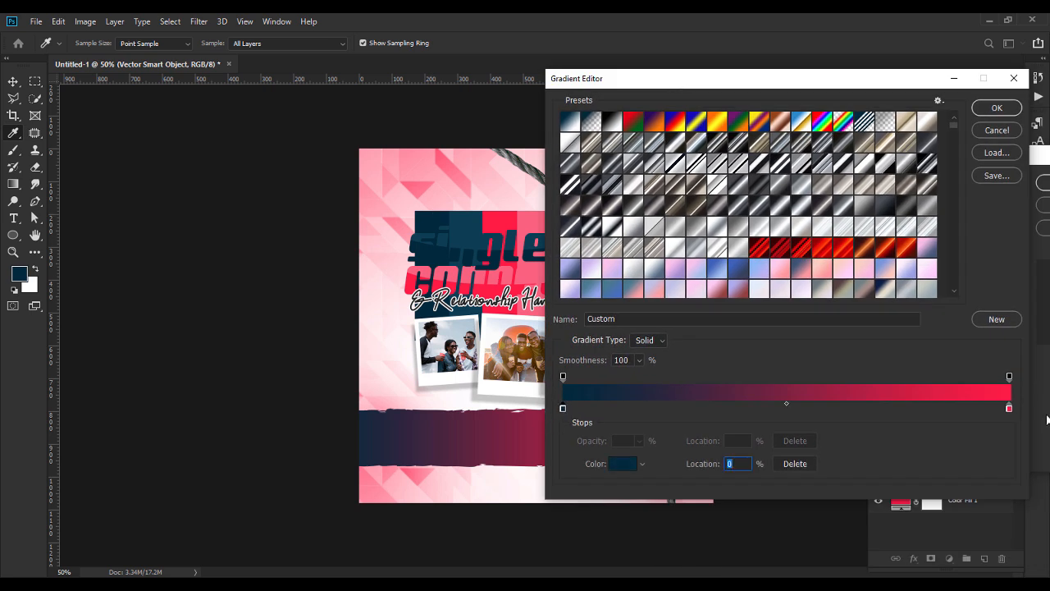
{"action": "double_click", "coordinate": [1009, 408]}
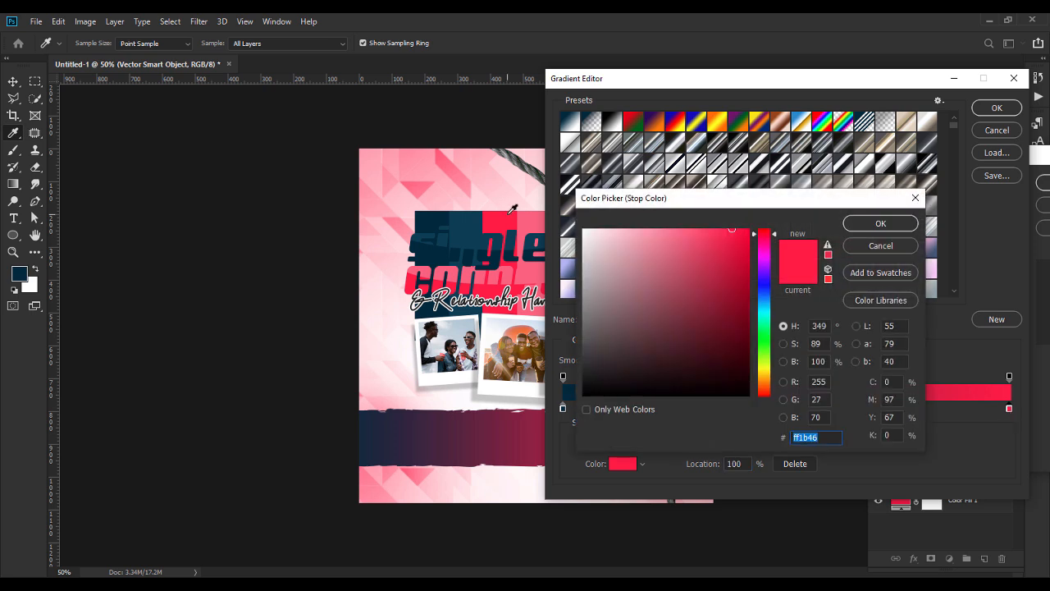
{"action": "left_click", "coordinate": [880, 223]}
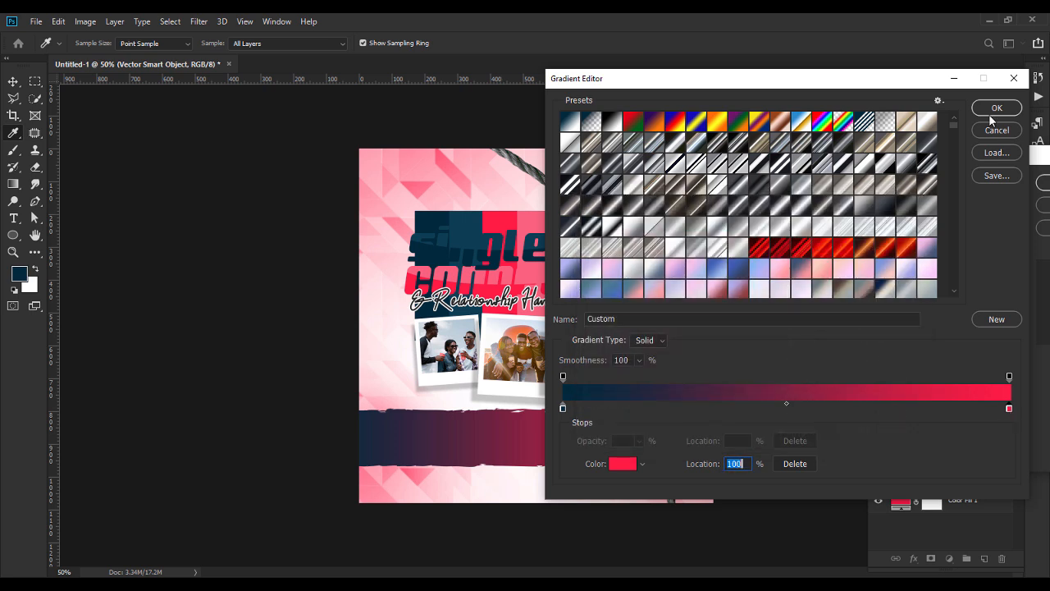
{"action": "left_click", "coordinate": [997, 108]}
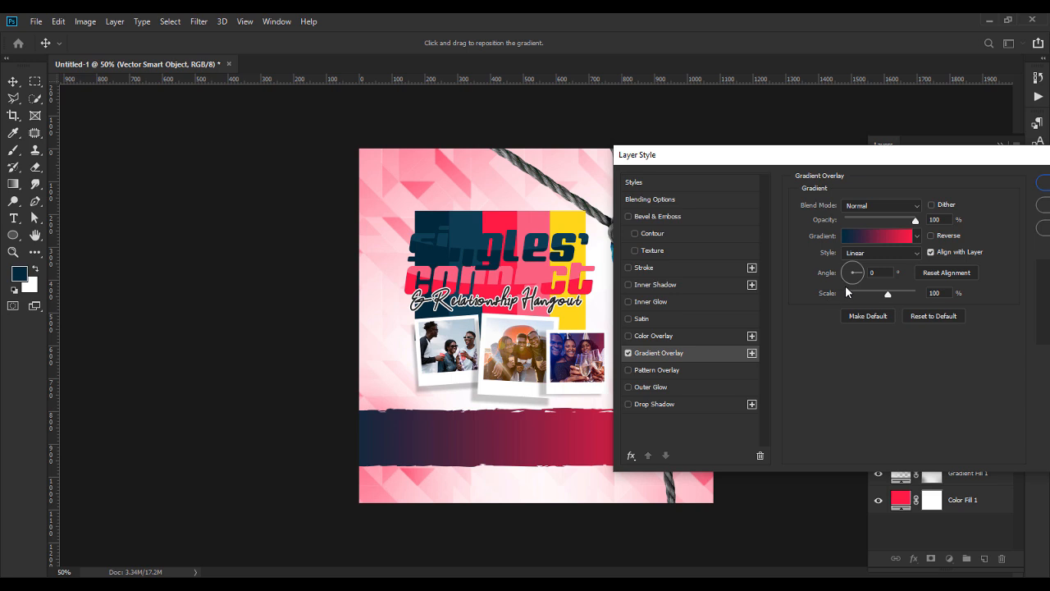
{"action": "left_click", "coordinate": [1038, 180]}
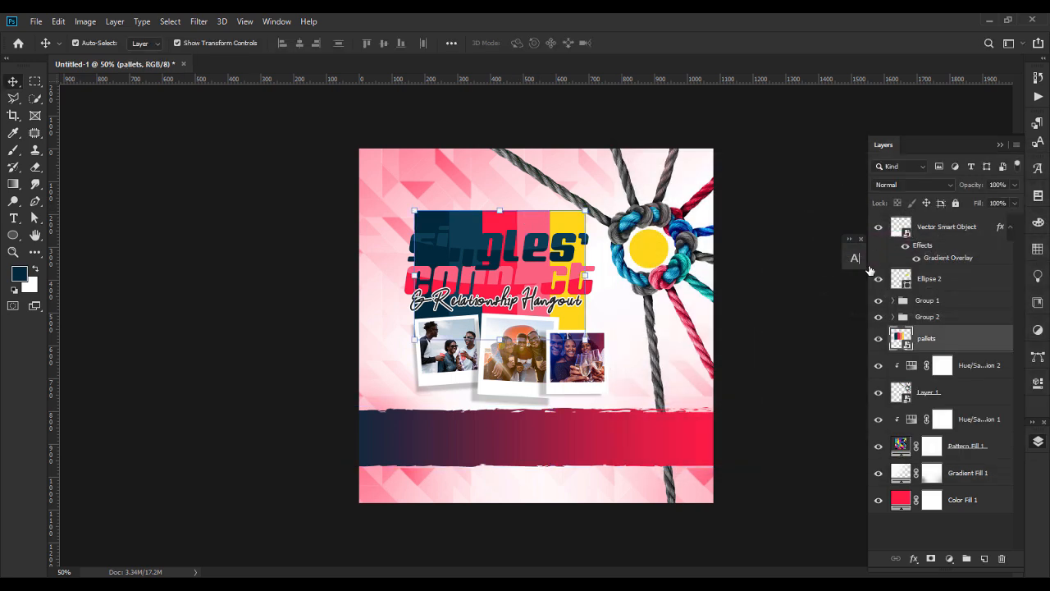
Hide the palette reference, make the gradient banner shorter and nudge it down slightly.
{"action": "left_click", "coordinate": [877, 339]}
{"action": "left_click_drag", "start_coordinate": [642, 418], "coordinate": [641, 412]}
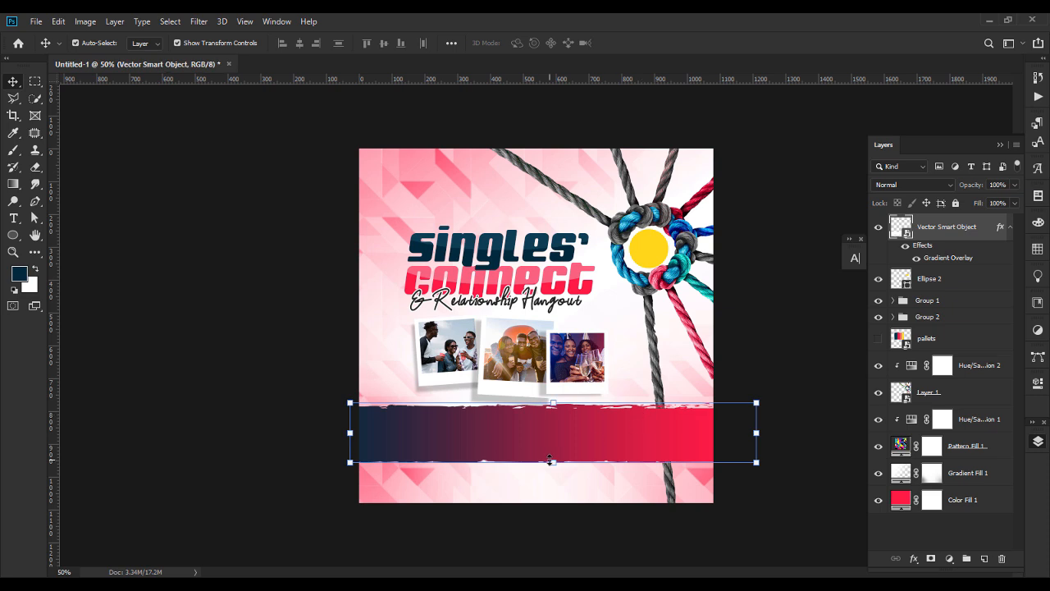
{"action": "left_click_drag", "start_coordinate": [553, 462], "coordinate": [556, 458]}
{"action": "key", "text": "Return"}
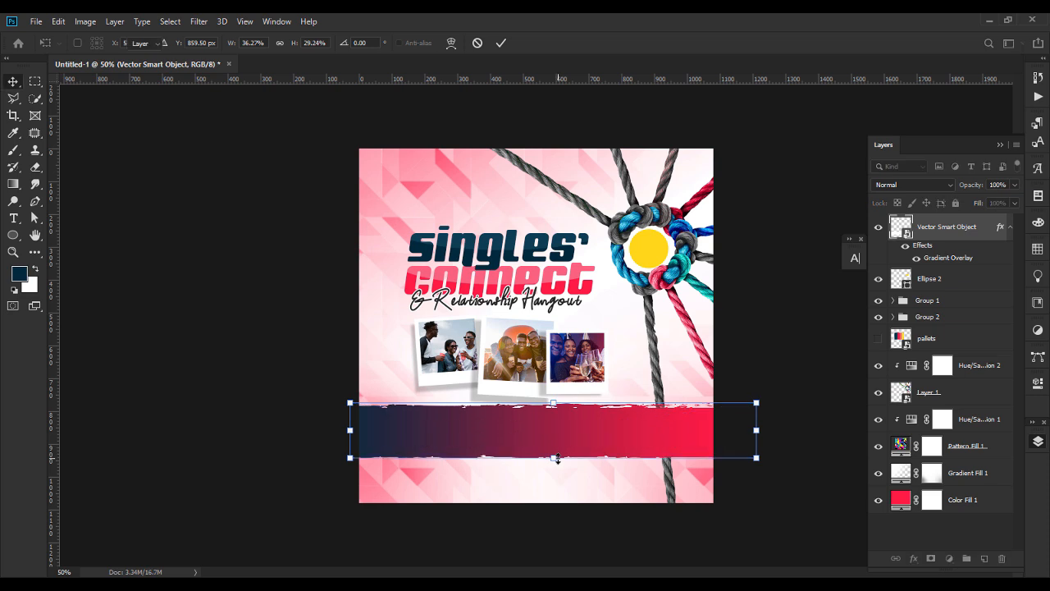
{"action": "left_click", "coordinate": [802, 395]}
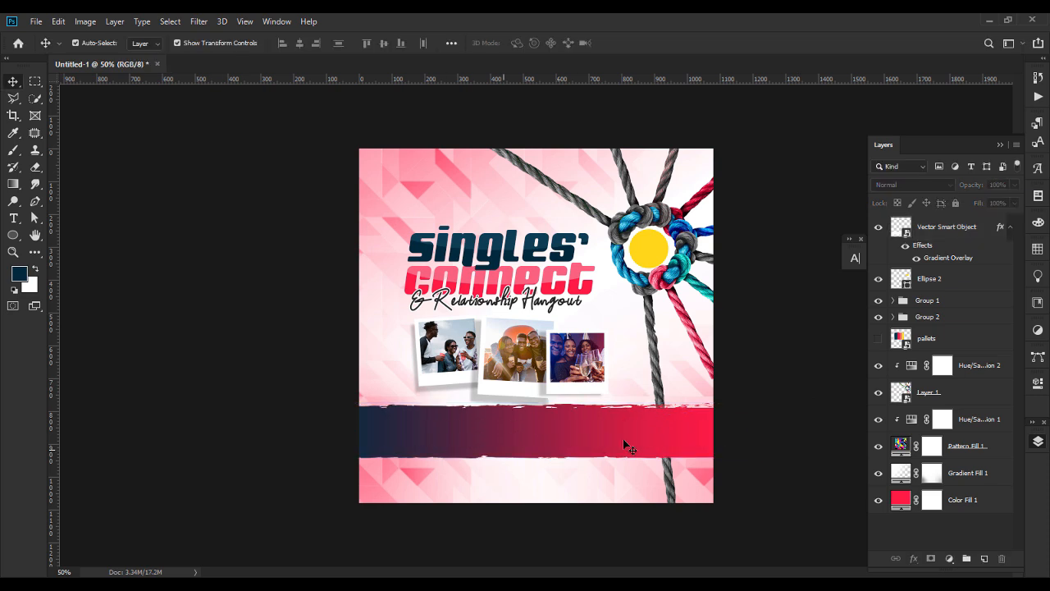
{"action": "left_click", "coordinate": [516, 425]}
{"action": "key", "text": "Down"}
{"action": "key", "text": "Down"}
{"action": "key", "text": "Down"}
{"action": "key", "text": "Down"}
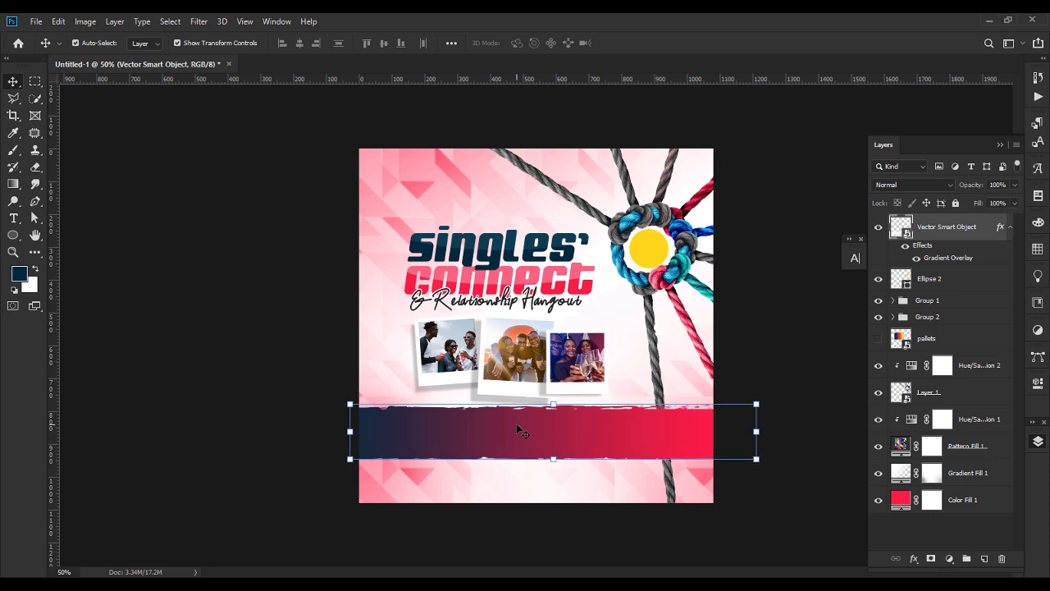
{"action": "left_click", "coordinate": [739, 348]}
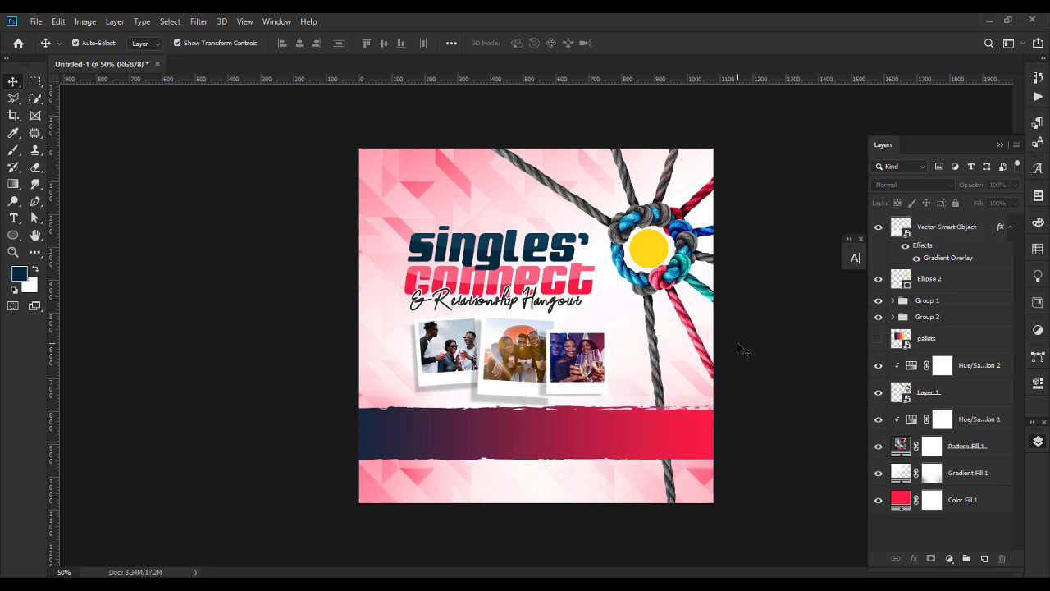
Change the middle polaroid's drop shadow angle from 45° to 55°, keeping 31 px distance.
{"action": "left_click", "coordinate": [480, 399]}
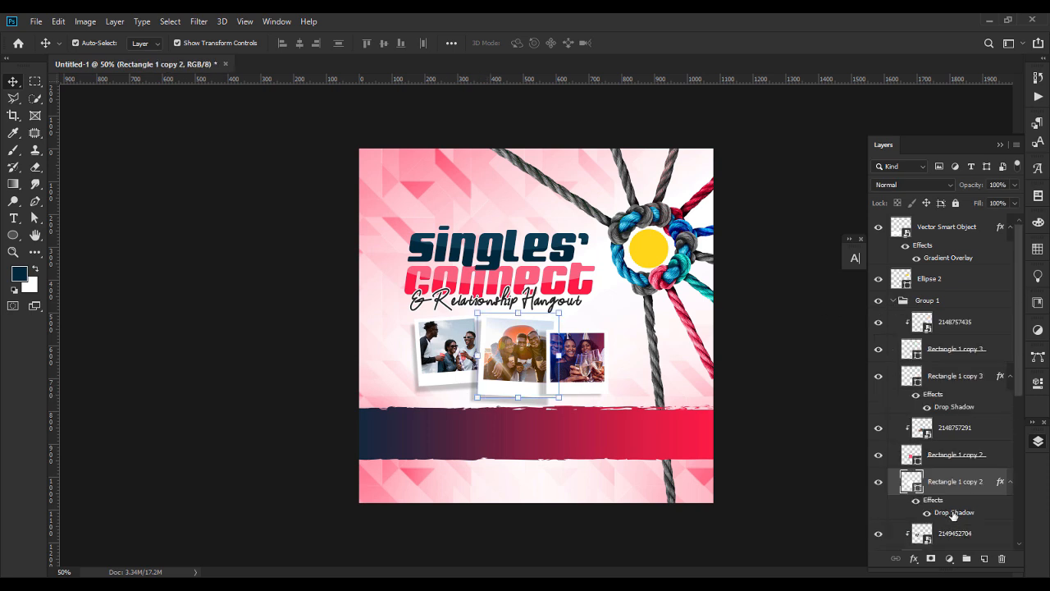
{"action": "double_click", "coordinate": [954, 512]}
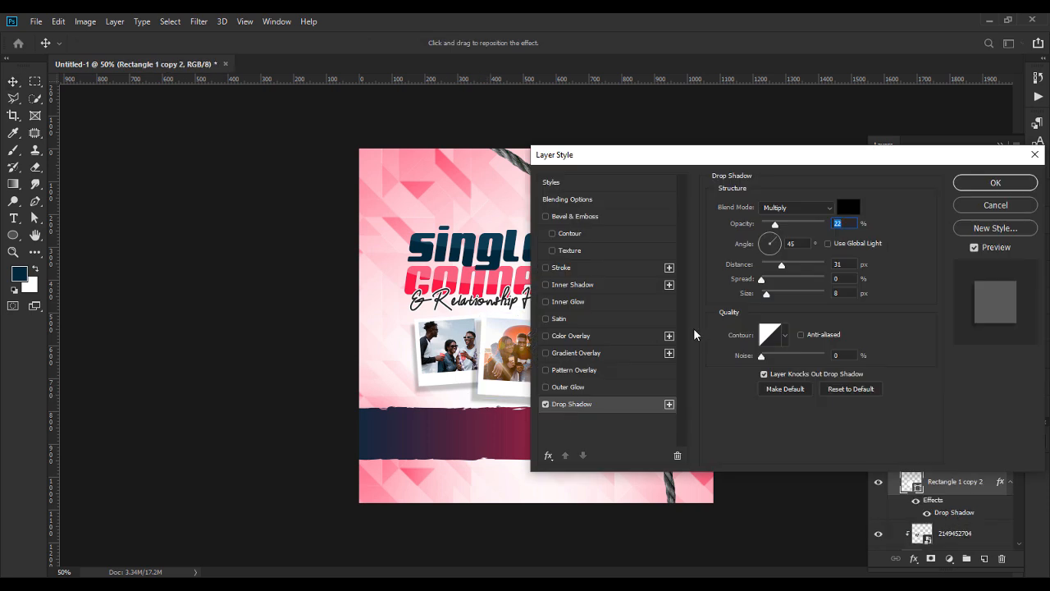
{"action": "left_click_drag", "start_coordinate": [484, 402], "coordinate": [488, 403]}
{"action": "left_click", "coordinate": [995, 182]}
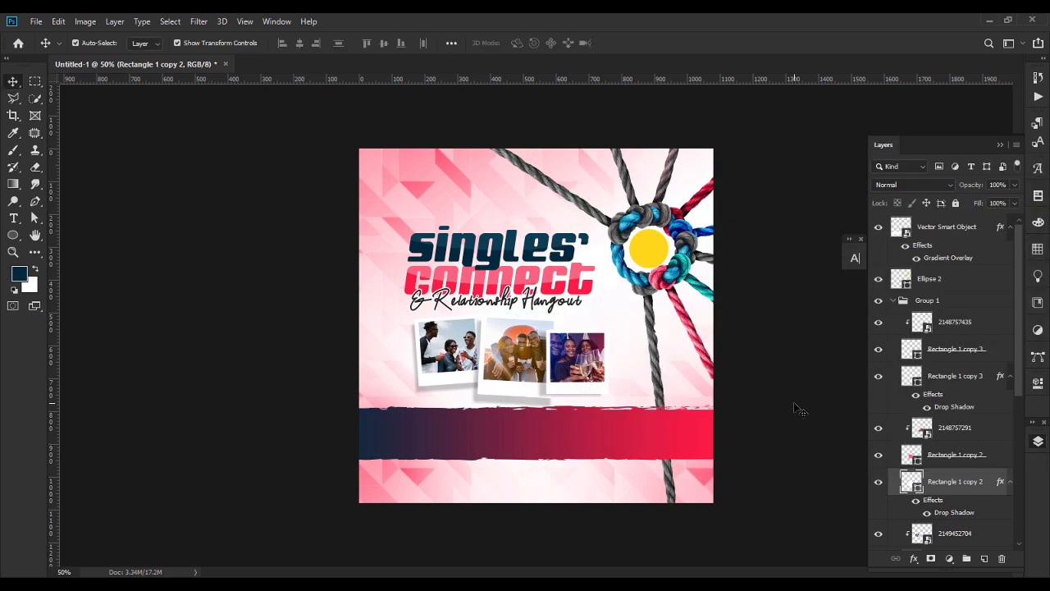
{"action": "left_click", "coordinate": [800, 411]}
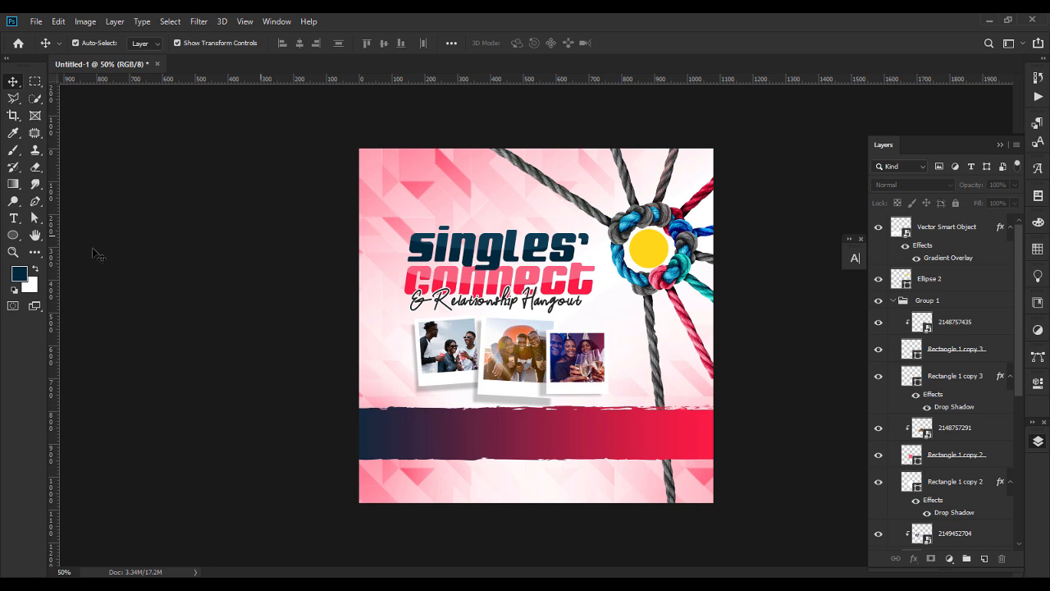
Type the tagline starting 'GAMES, TALKS' on the banner in white Agency FB Bold 6 pt.
{"action": "left_click", "coordinate": [13, 219]}
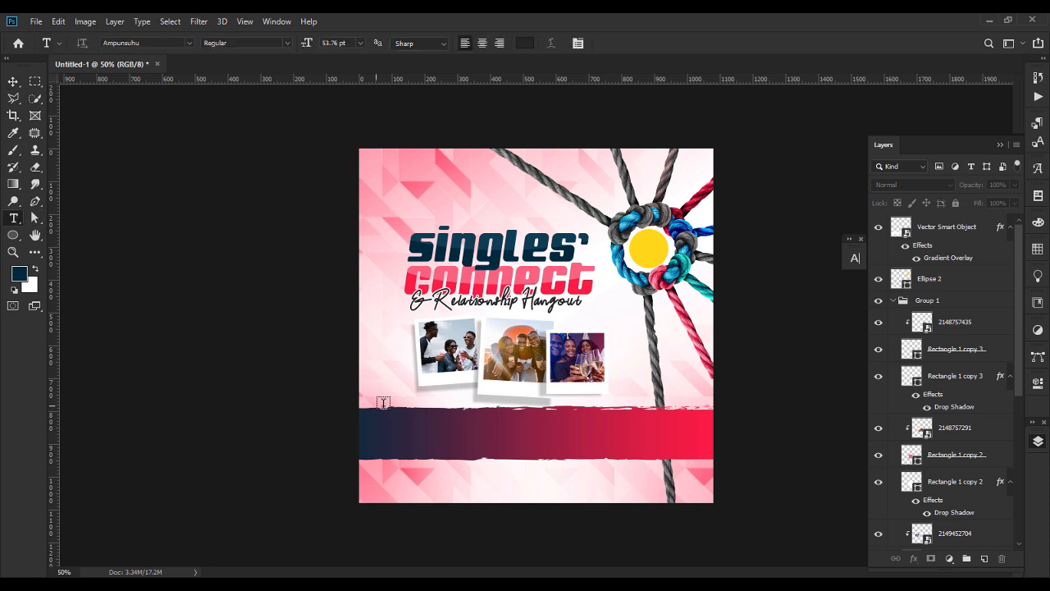
{"action": "left_click", "coordinate": [428, 433]}
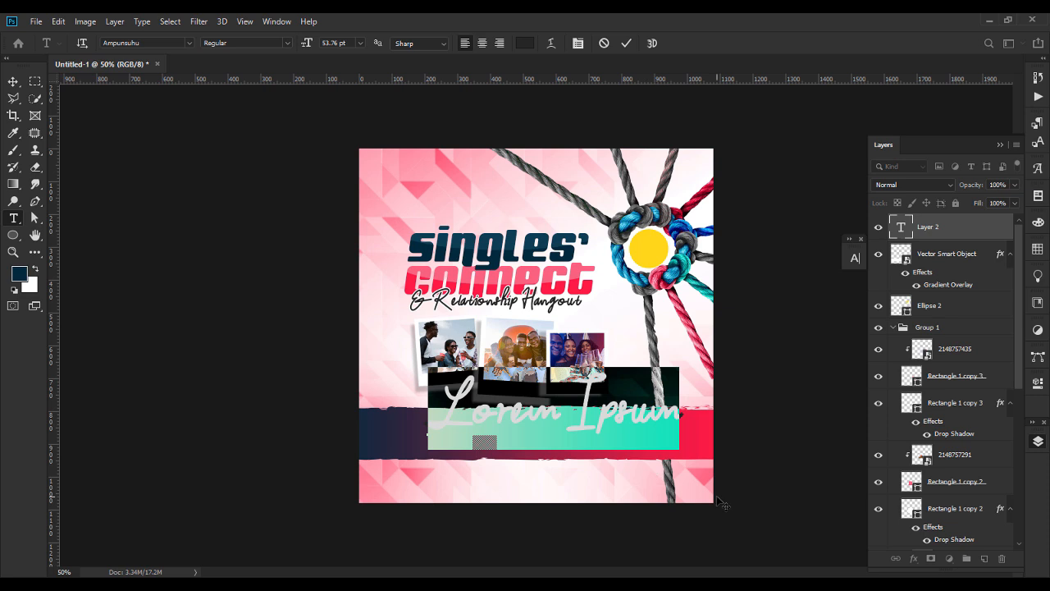
{"action": "type", "text": "GAMES, T"}
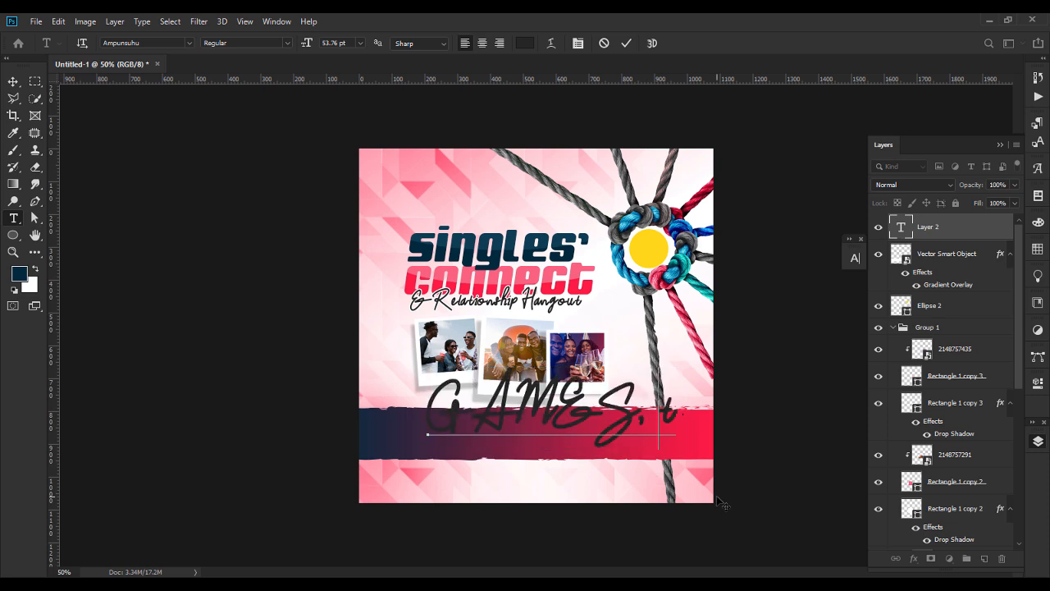
{"action": "left_click", "coordinate": [184, 41]}
{"action": "left_click", "coordinate": [189, 42]}
{"action": "left_click", "coordinate": [164, 107]}
{"action": "left_click", "coordinate": [286, 43]}
{"action": "left_click", "coordinate": [272, 69]}
{"action": "left_click", "coordinate": [360, 42]}
{"action": "left_click", "coordinate": [525, 43]}
{"action": "left_click_drag", "start_coordinate": [591, 222], "coordinate": [541, 184]}
{"action": "type", "text": ", SINGLE CONNETS"}
{"action": "type", "text": "COMEDY"}
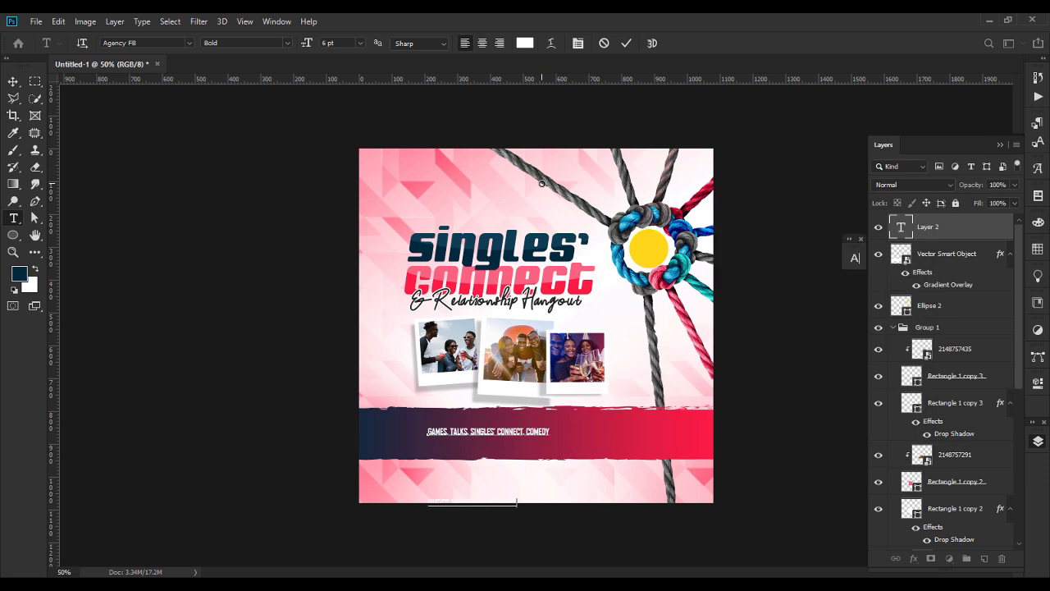
Set the tagline's line spacing to Auto, correct a letter, and commit the text.
{"action": "key", "text": "ctrl+a"}
{"action": "left_click", "coordinate": [1000, 145]}
{"action": "left_click", "coordinate": [854, 258]}
{"action": "left_click", "coordinate": [829, 295]}
{"action": "left_click", "coordinate": [821, 309]}
{"action": "left_click", "coordinate": [462, 441]}
{"action": "key", "text": "BackSpace"}
{"action": "type", "text": "T"}
{"action": "left_click", "coordinate": [12, 81]}
Nudge the tagline slightly up and left, then recheck its text.
{"action": "left_click_drag", "start_coordinate": [483, 442], "coordinate": [467, 435]}
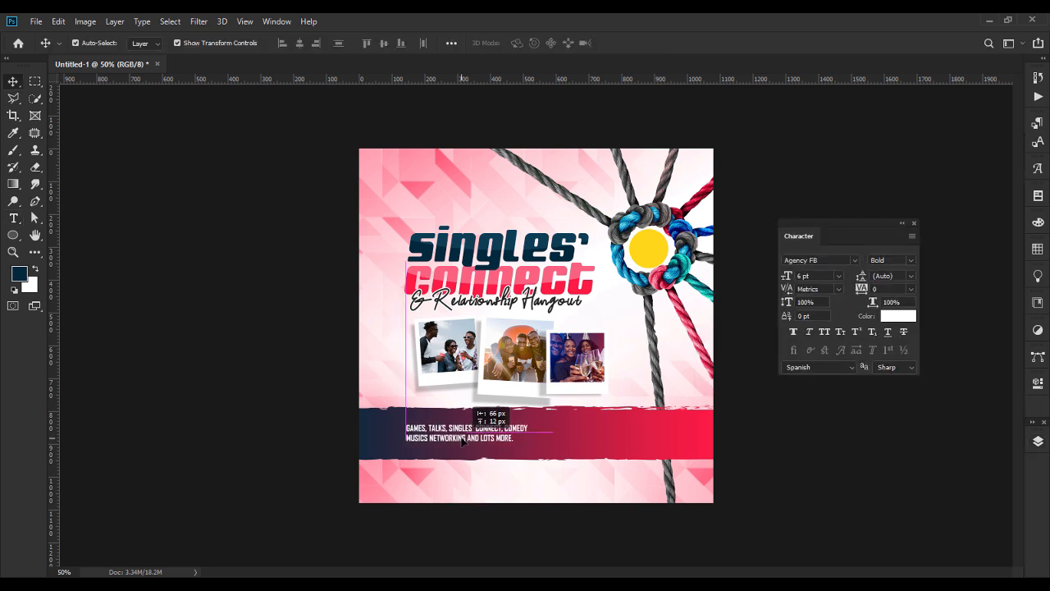
{"action": "key", "text": "ctrl+t"}
{"action": "key", "text": "Return"}
{"action": "key", "text": "t"}
{"action": "left_click", "coordinate": [502, 433]}
{"action": "key", "text": "ctrl+a"}
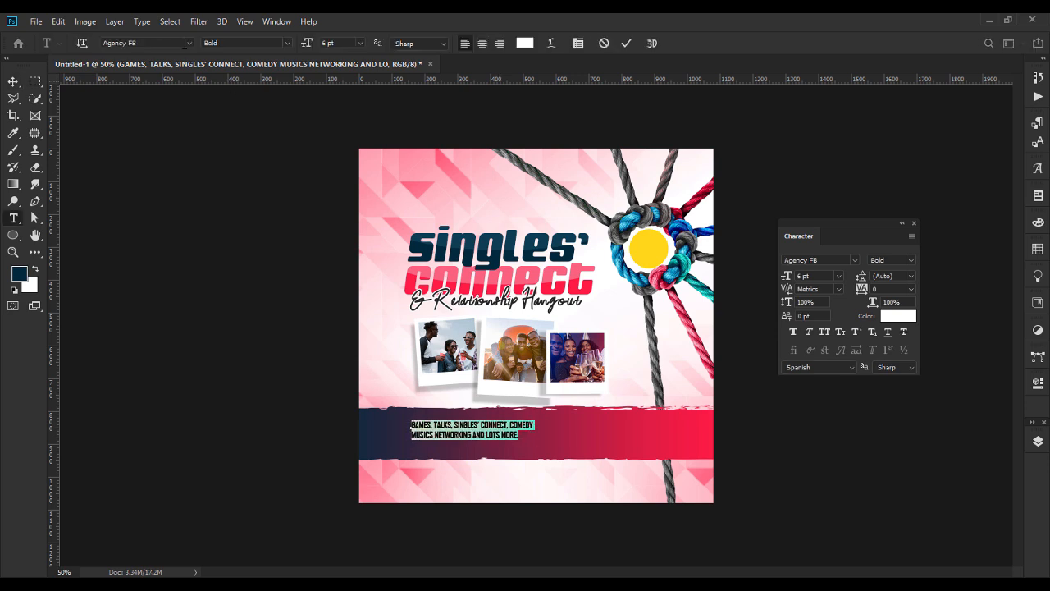
{"action": "left_click", "coordinate": [13, 82]}
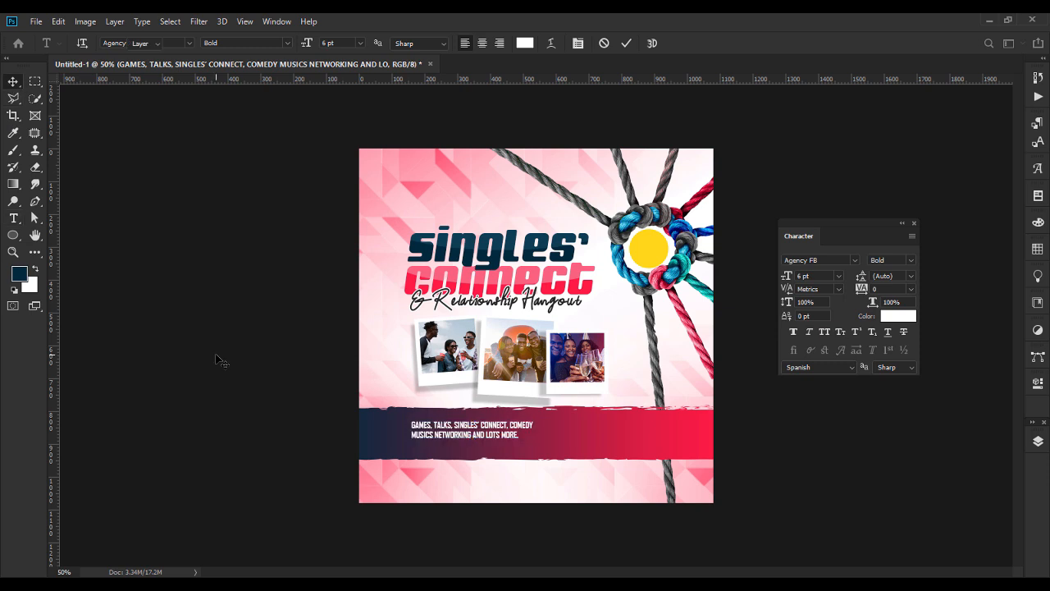
Duplicate the tagline layer with Ctrl+J and move the copy just below the original.
{"action": "left_click", "coordinate": [471, 430]}
{"action": "key", "text": "ctrl+j"}
{"action": "left_click_drag", "start_coordinate": [487, 430], "coordinate": [487, 451]}
{"action": "double_click", "coordinate": [487, 451]}
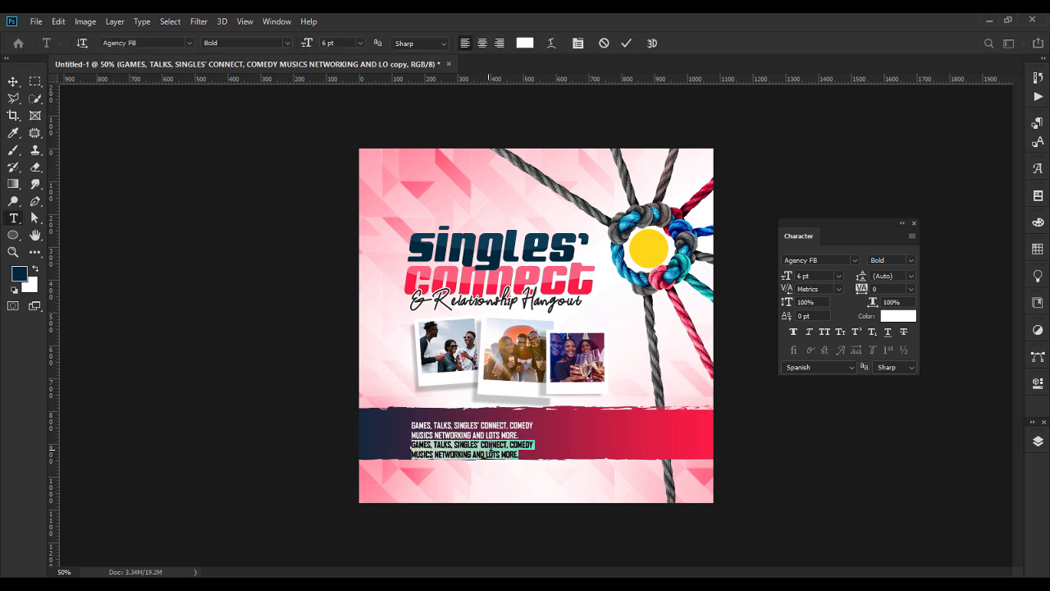
Replace the copied text with a row of slashes set to Regular 5 pt.
{"action": "key", "text": "BackSpace"}
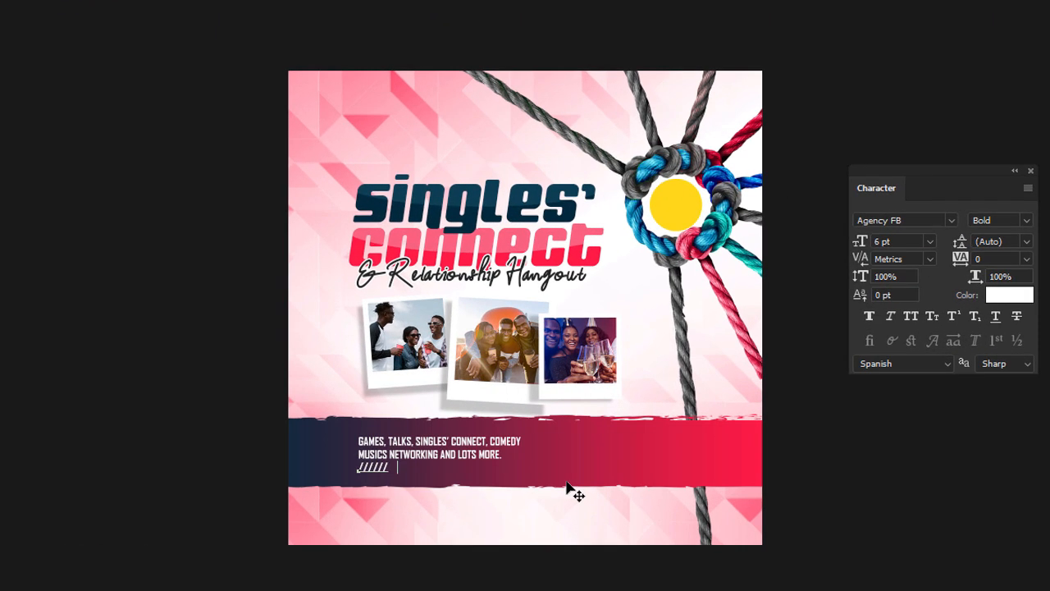
{"action": "type", "text": "//////////////////////////"}
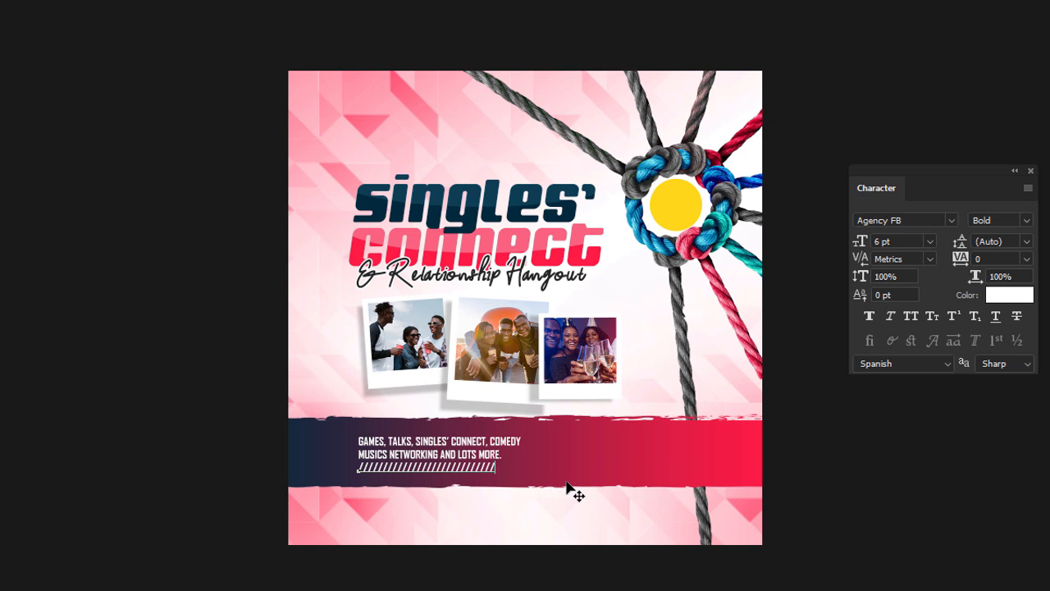
{"action": "left_click_drag", "start_coordinate": [506, 466], "coordinate": [342, 470]}
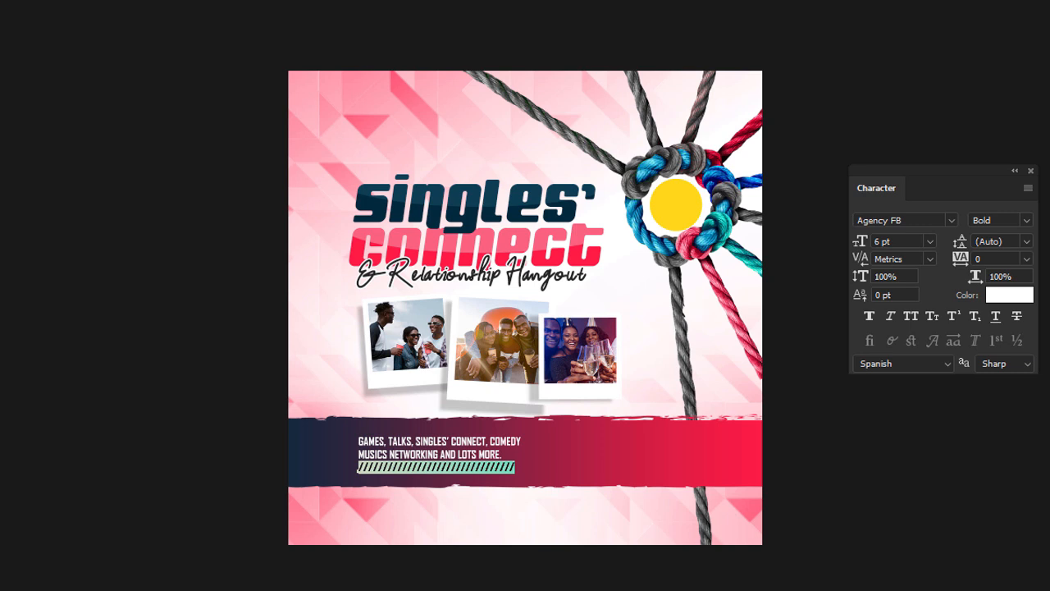
{"action": "key", "text": "ctrl+shift+b"}
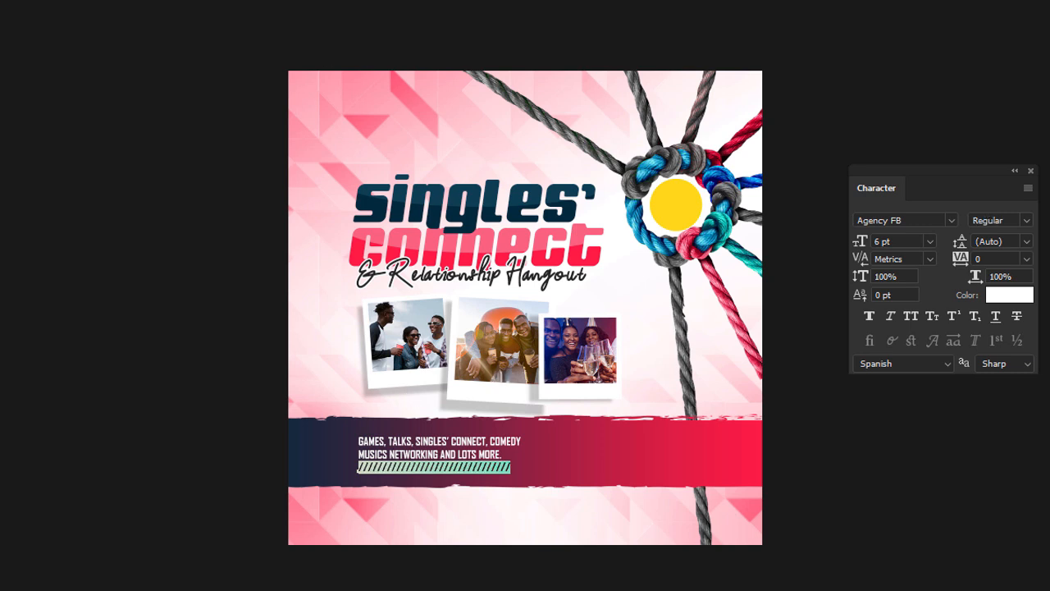
{"action": "key", "text": "ctrl+shift+comma"}
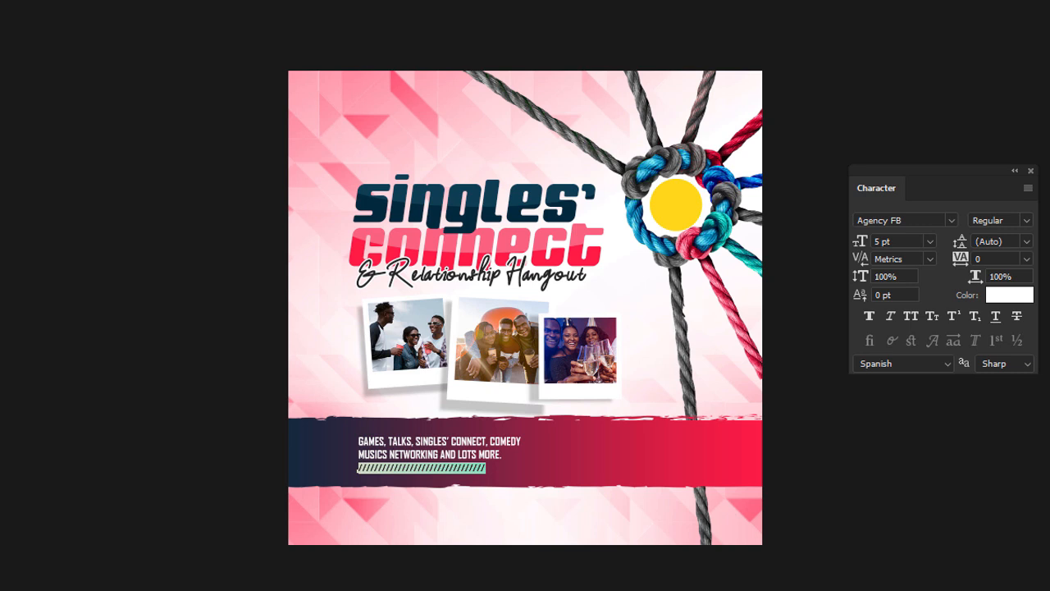
{"action": "key", "text": "ctrl+Return"}
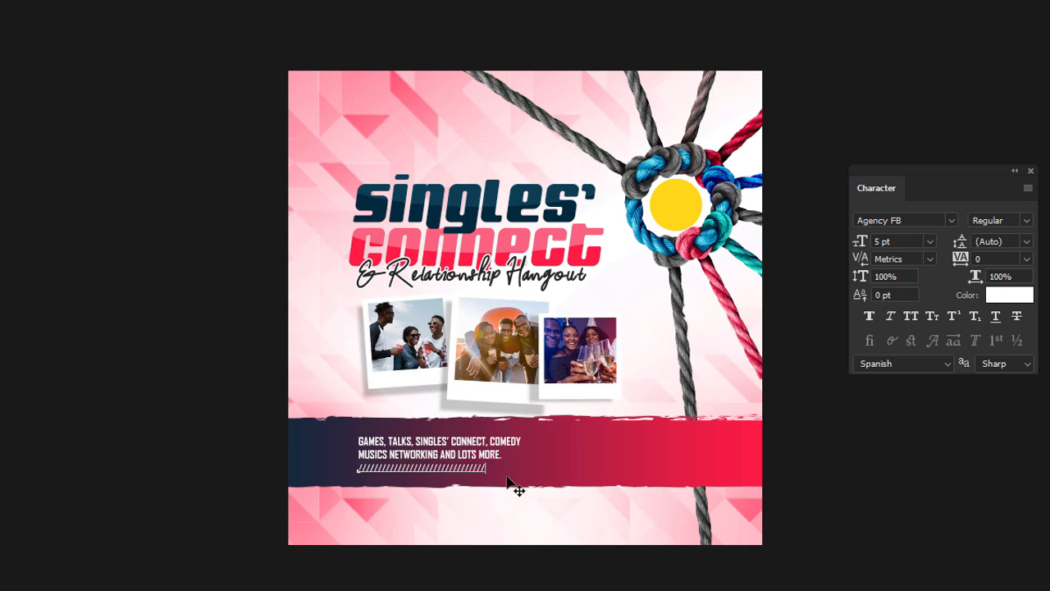
Nudge the 'GAMES, TALKS' info text down slightly.
{"action": "key", "text": "ctrl+plus"}
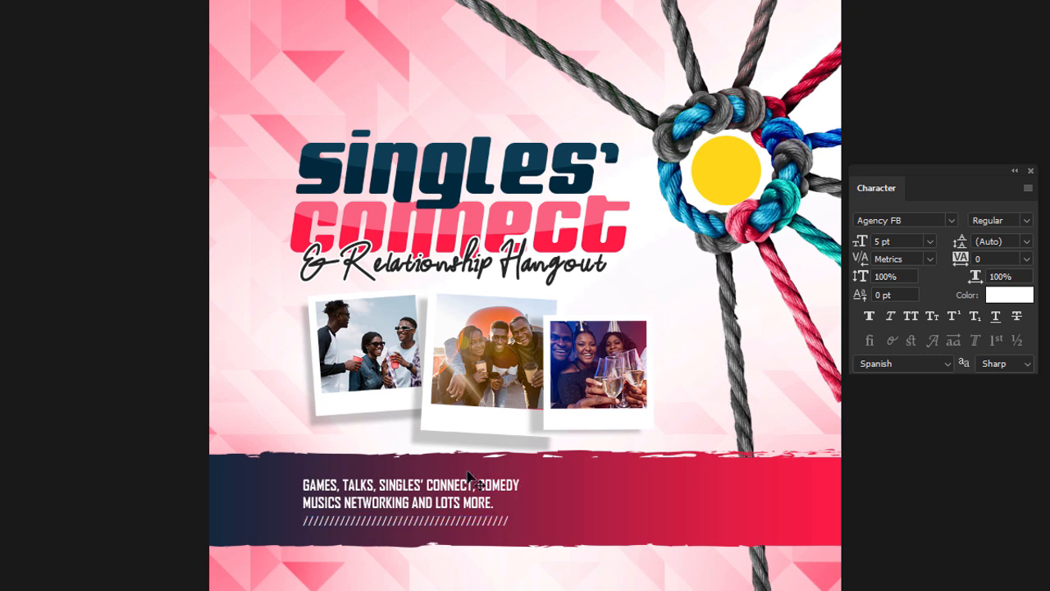
{"action": "left_click", "coordinate": [445, 498]}
{"action": "key", "text": "Down"}
{"action": "key", "text": "Down"}
{"action": "left_click", "coordinate": [54, 418]}
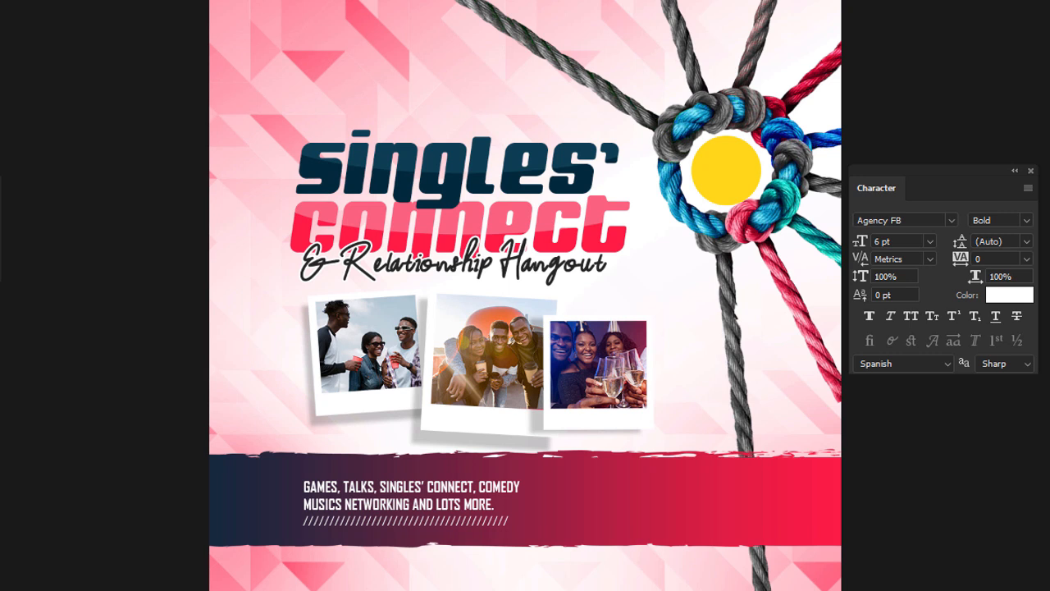
Fill the navy rectangle with yellow sampled from the rope-knot circle.
{"action": "left_click_drag", "start_coordinate": [307, 444], "coordinate": [441, 467]}
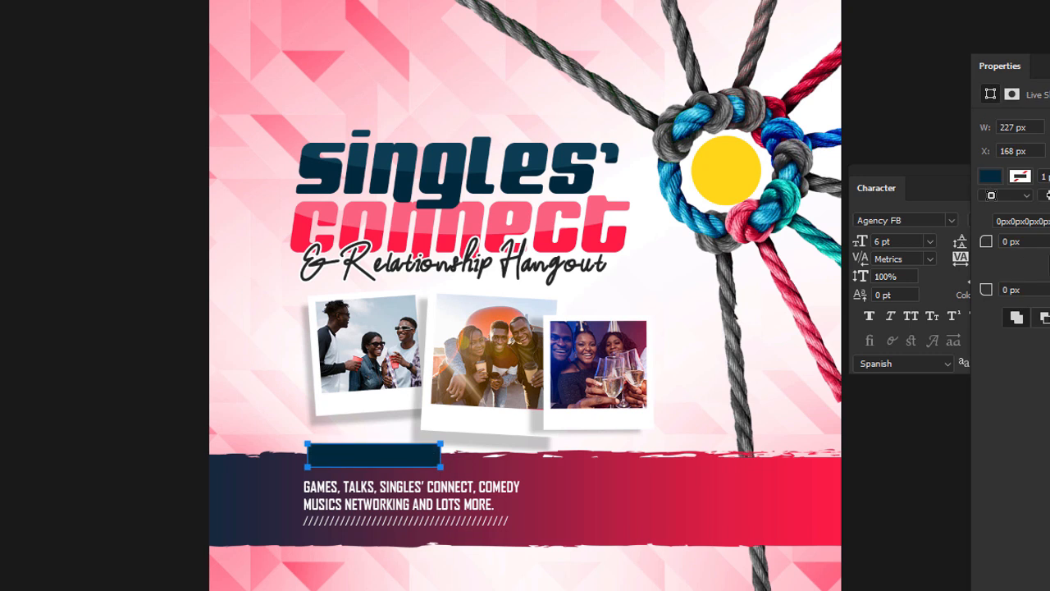
{"action": "key", "text": "Return"}
{"action": "key", "text": "u"}
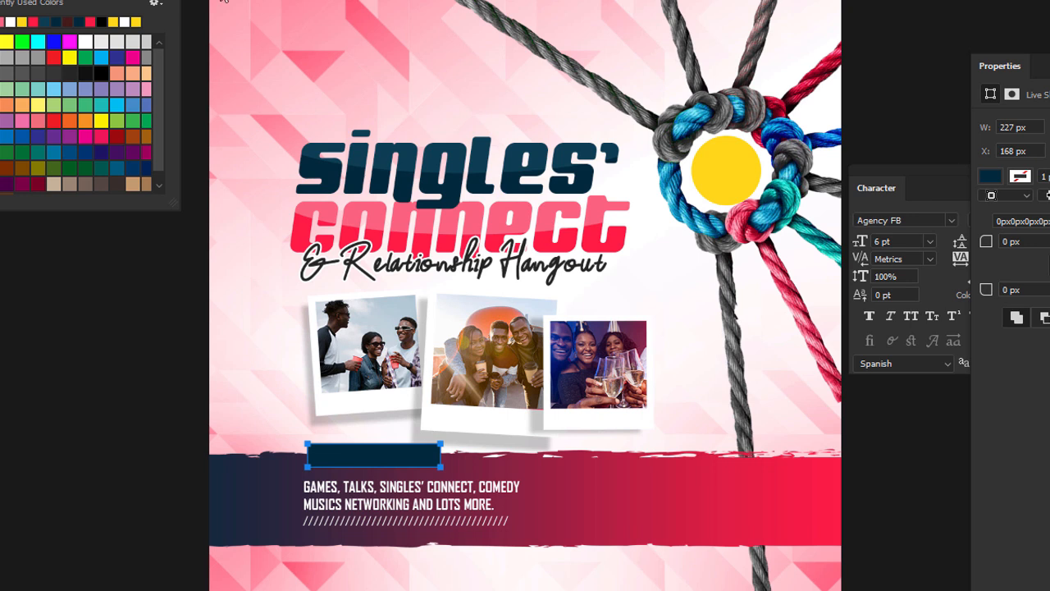
{"action": "left_click", "coordinate": [154, 2]}
{"action": "left_click_drag", "start_coordinate": [793, 144], "coordinate": [905, 219]}
{"action": "left_click", "coordinate": [740, 165]}
{"action": "key", "text": "Return"}
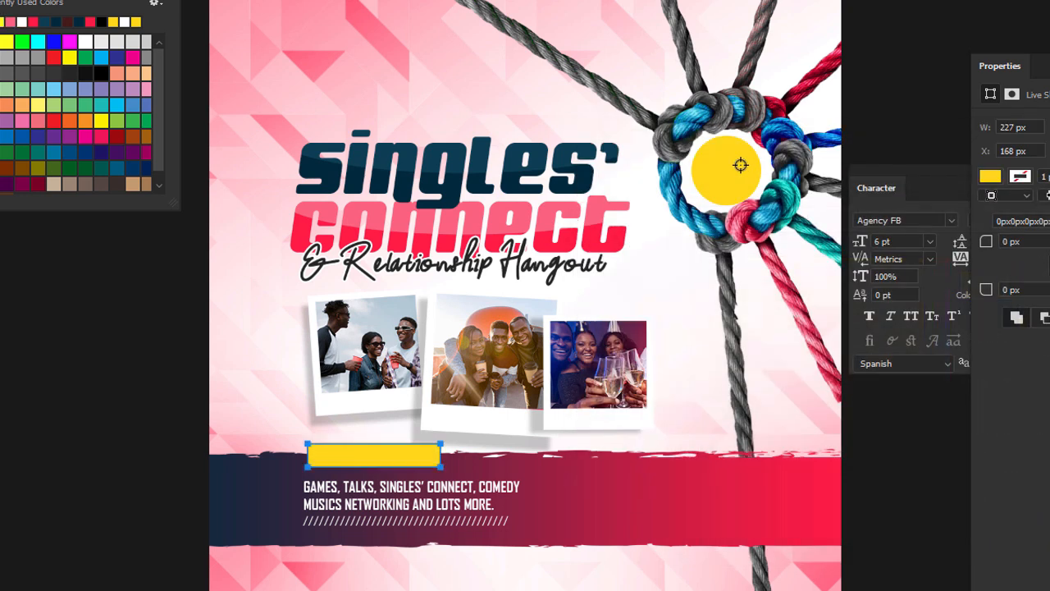
Reselect the yellow rectangle and zoom in around it.
{"action": "key", "text": "v"}
{"action": "left_click", "coordinate": [12, 300]}
{"action": "left_click", "coordinate": [343, 456]}
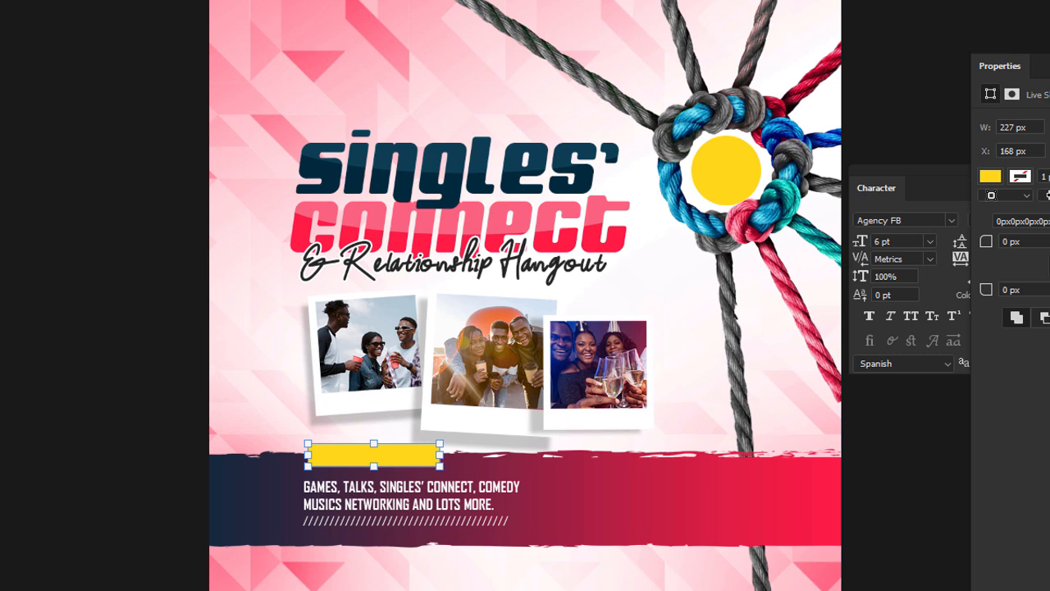
{"action": "key", "text": "z"}
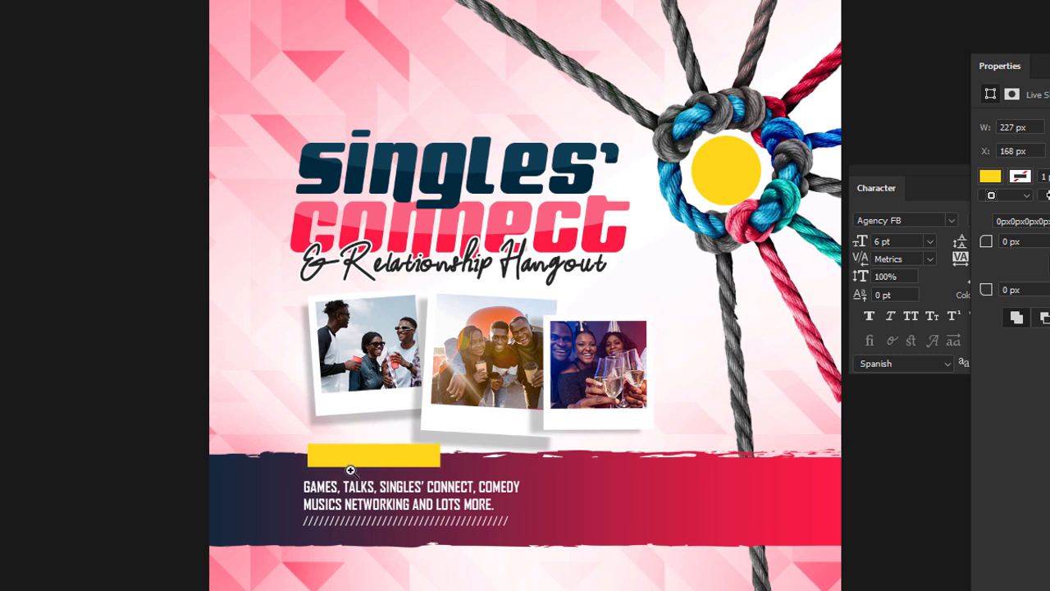
{"action": "left_click", "coordinate": [408, 460]}
{"action": "key", "text": "v"}
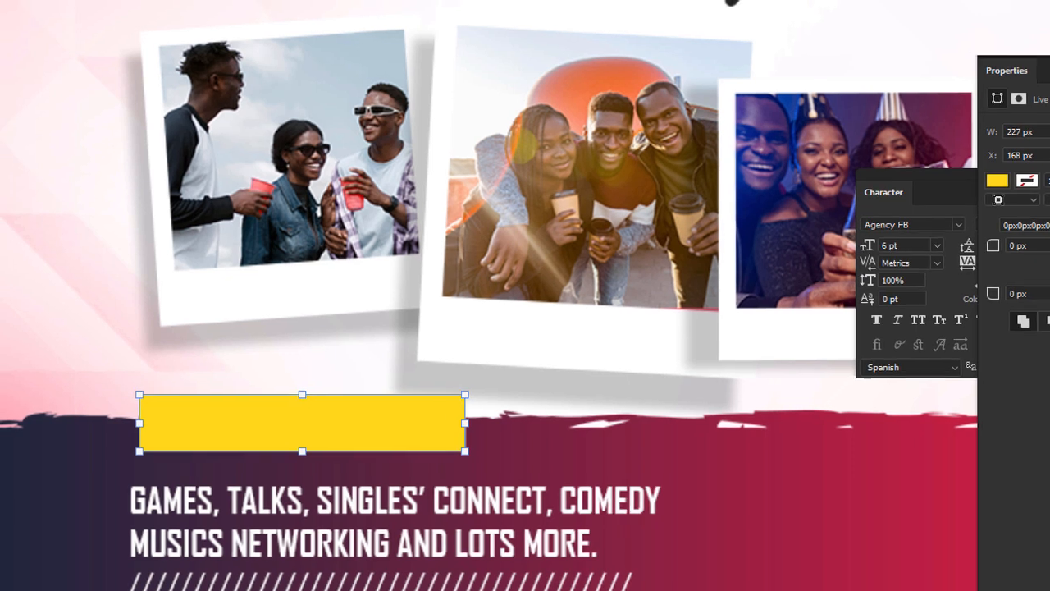
{"action": "left_click", "coordinate": [12, 205]}
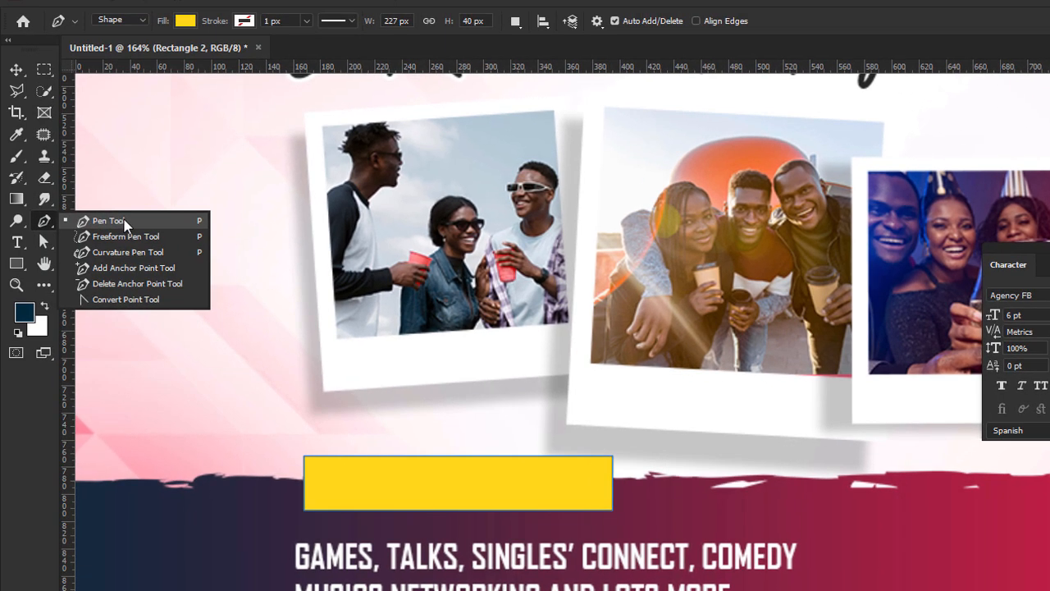
Add an anchor point on the rectangle's bottom edge and pull it into a pointed tail.
{"action": "left_click", "coordinate": [119, 269]}
{"action": "left_click", "coordinate": [570, 511]}
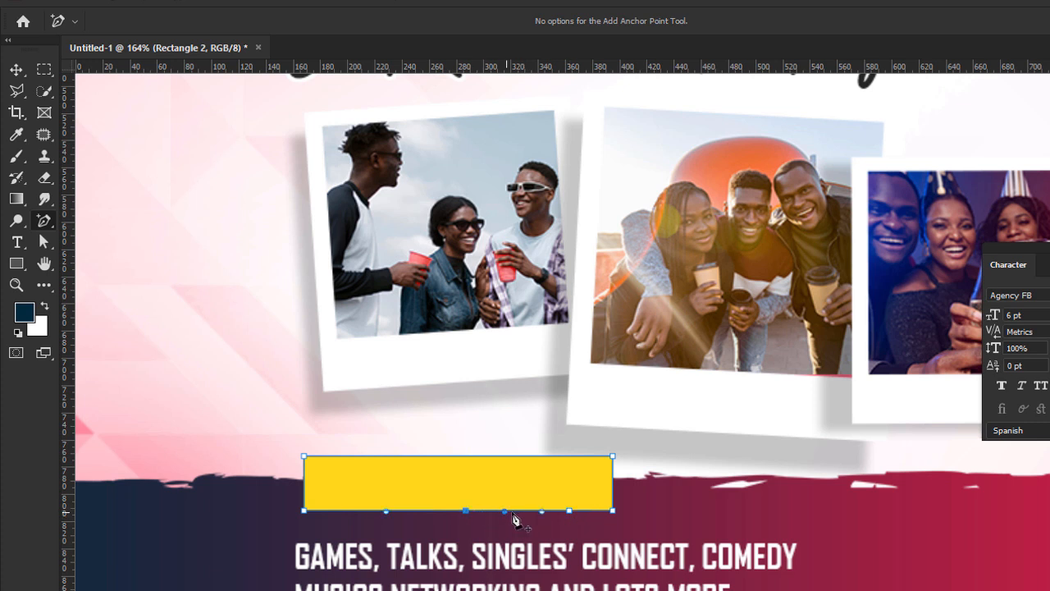
{"action": "left_click_drag", "start_coordinate": [525, 511], "coordinate": [522, 550]}
{"action": "key", "text": "ctrl+z"}
{"action": "left_click_drag", "start_coordinate": [529, 512], "coordinate": [539, 545]}
{"action": "key", "text": "ctrl+z"}
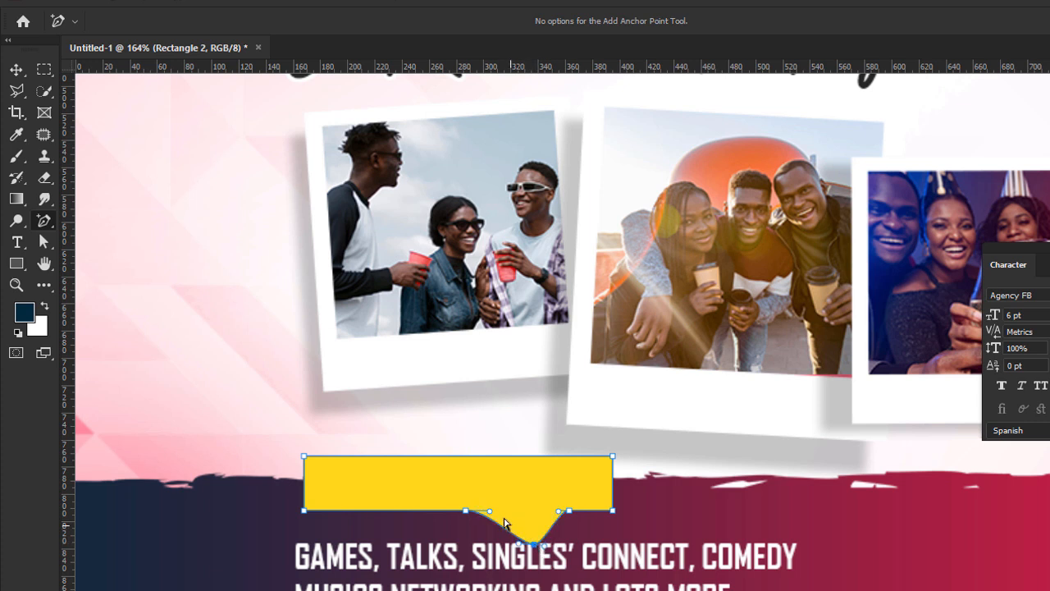
{"action": "left_click_drag", "start_coordinate": [491, 511], "coordinate": [467, 511]}
{"action": "left_click_drag", "start_coordinate": [559, 512], "coordinate": [570, 512]}
{"action": "mouse_move", "coordinate": [545, 545]}
{"action": "left_mouse_down"}
{"action": "mouse_move", "coordinate": [524, 551]}
{"action": "mouse_move", "coordinate": [534, 544]}
{"action": "left_mouse_up"}
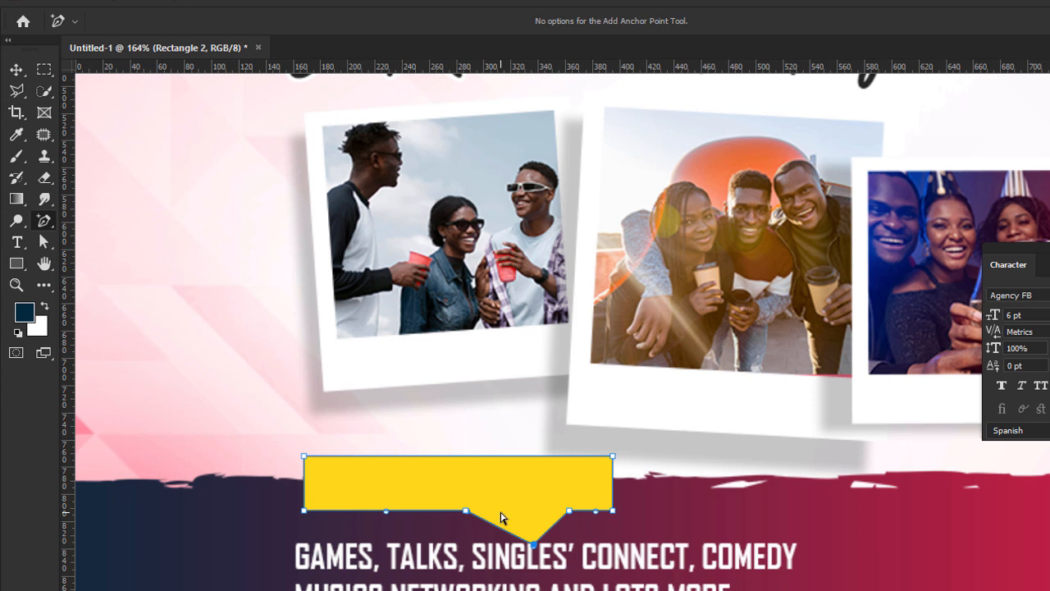
Refine the tail by nudging its base points inward and pulling the tip down.
{"action": "left_click", "coordinate": [44, 241]}
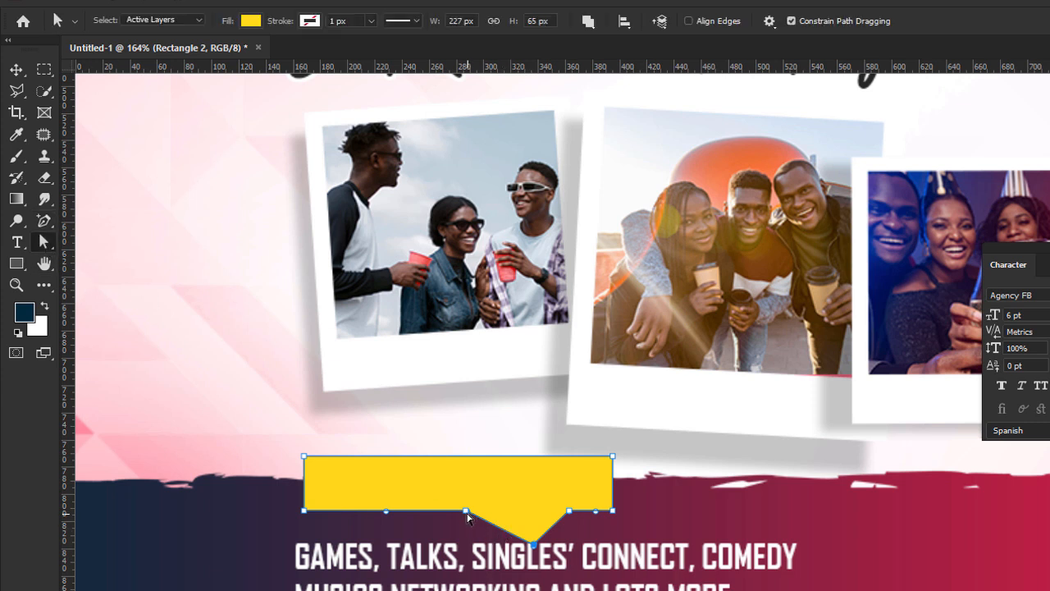
{"action": "left_click", "coordinate": [18, 70]}
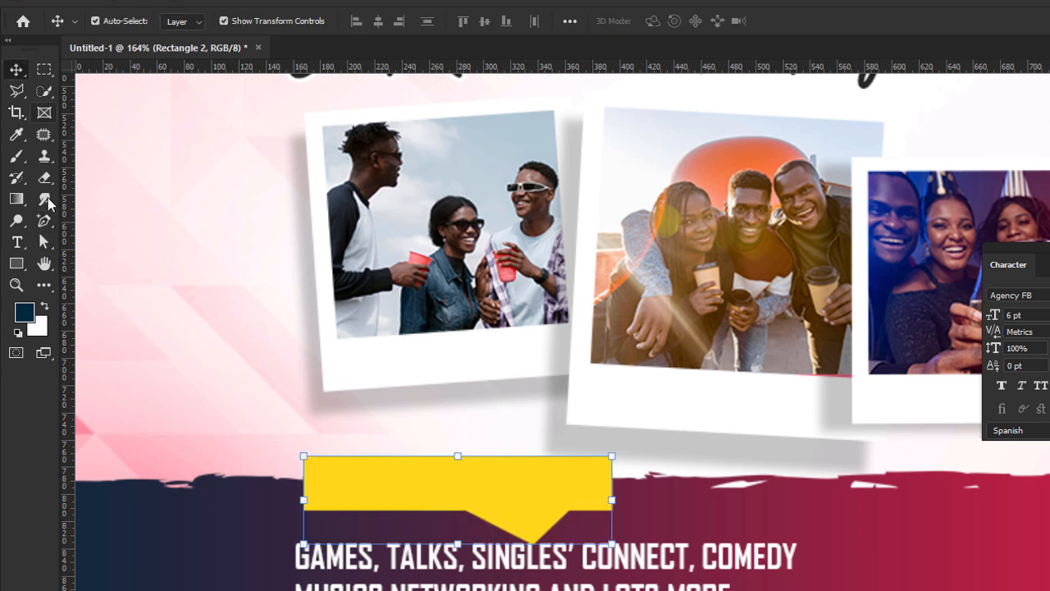
{"action": "left_click", "coordinate": [44, 241]}
{"action": "left_click", "coordinate": [466, 511]}
{"action": "key", "text": "shift+Right"}
{"action": "key", "text": "shift+Right"}
{"action": "left_click", "coordinate": [571, 511]}
{"action": "key", "text": "Left"}
{"action": "key", "text": "Left"}
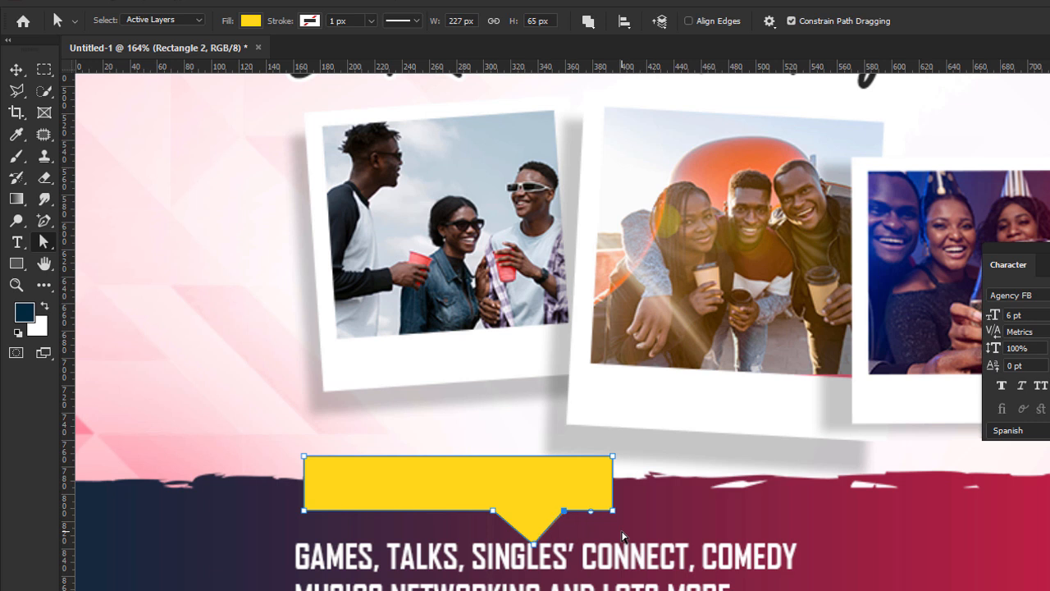
{"action": "left_click_drag", "start_coordinate": [532, 543], "coordinate": [528, 552]}
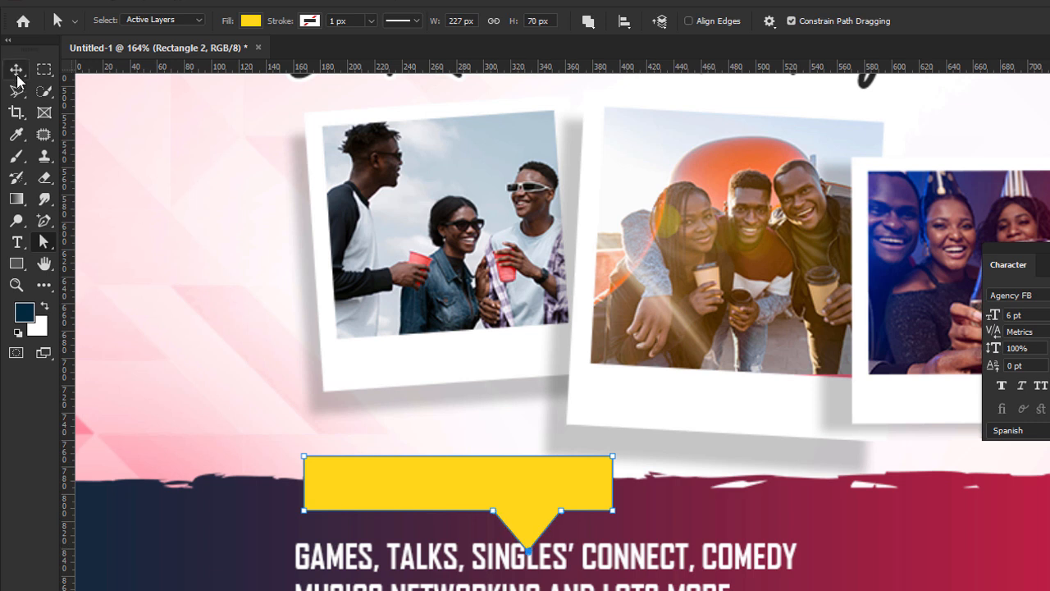
{"action": "left_click", "coordinate": [17, 70]}
Type 'FEATURING:' in dark Nexa Heavy and drag it into the yellow callout.
{"action": "left_click", "coordinate": [17, 243]}
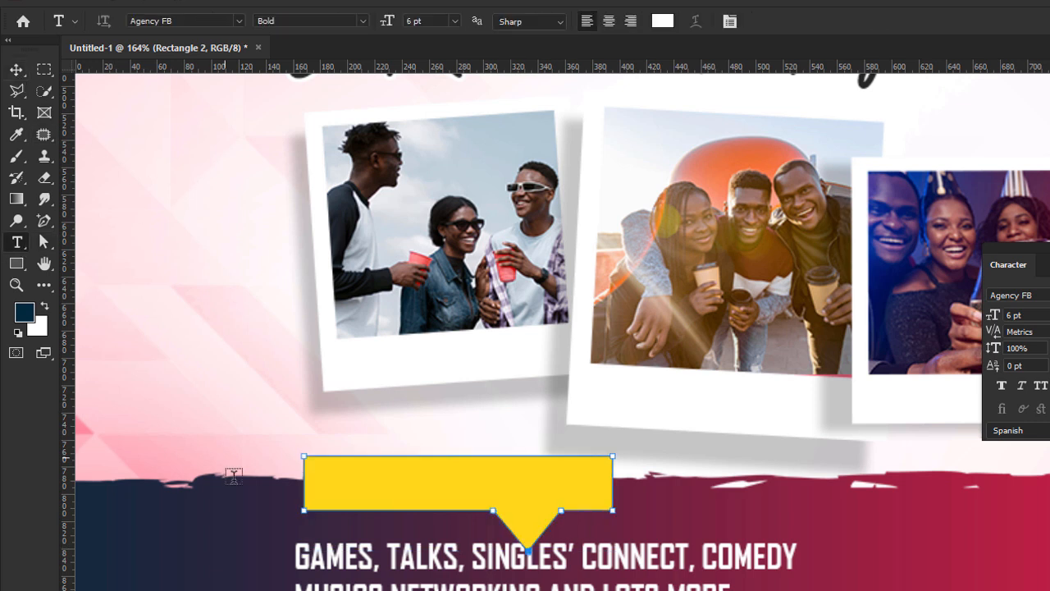
{"action": "left_click", "coordinate": [209, 545]}
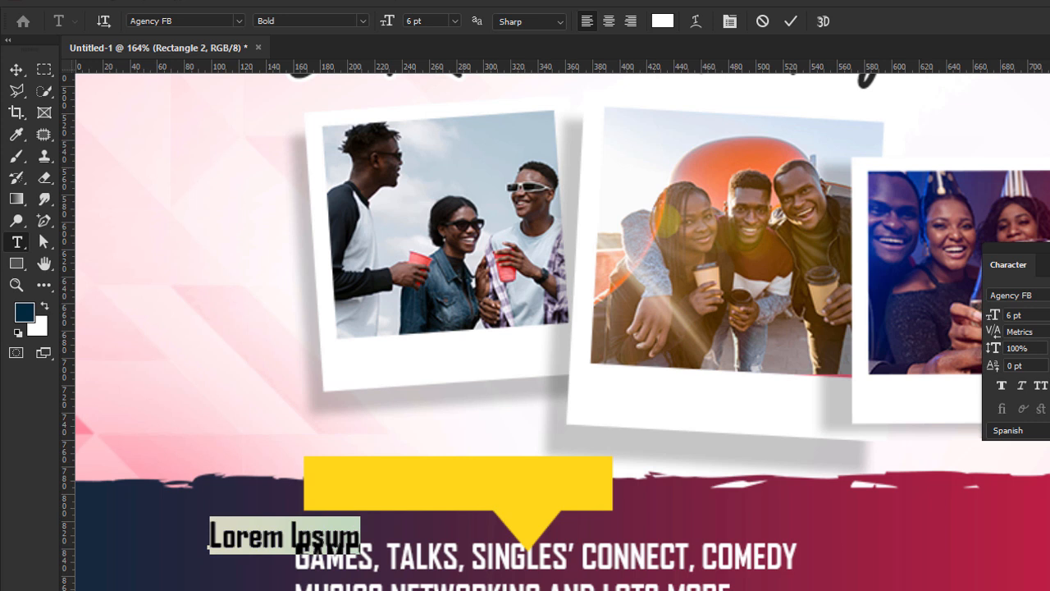
{"action": "type", "text": "FEA"}
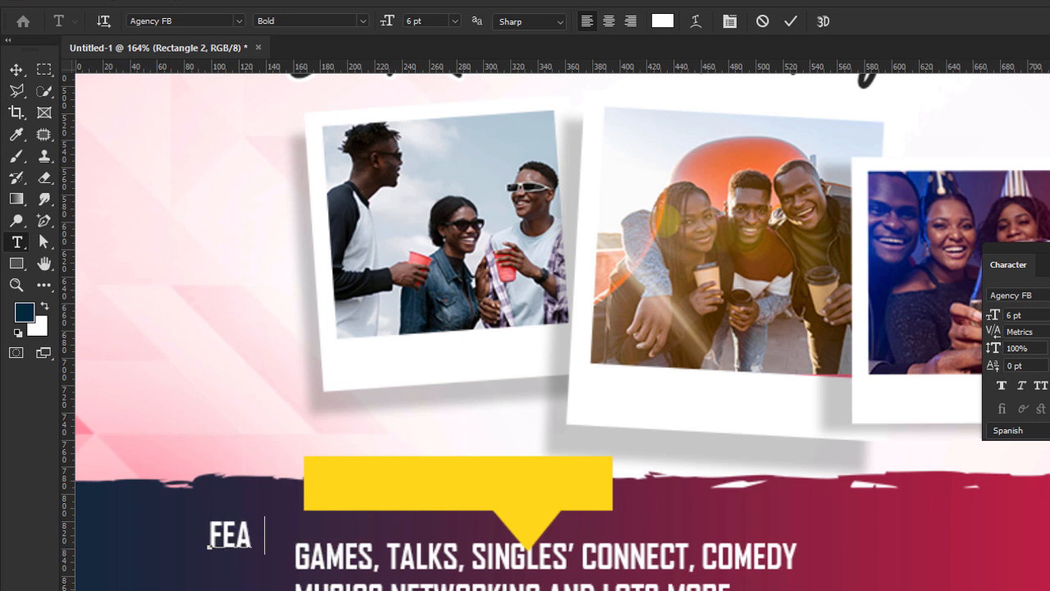
{"action": "type", "text": "TURING:"}
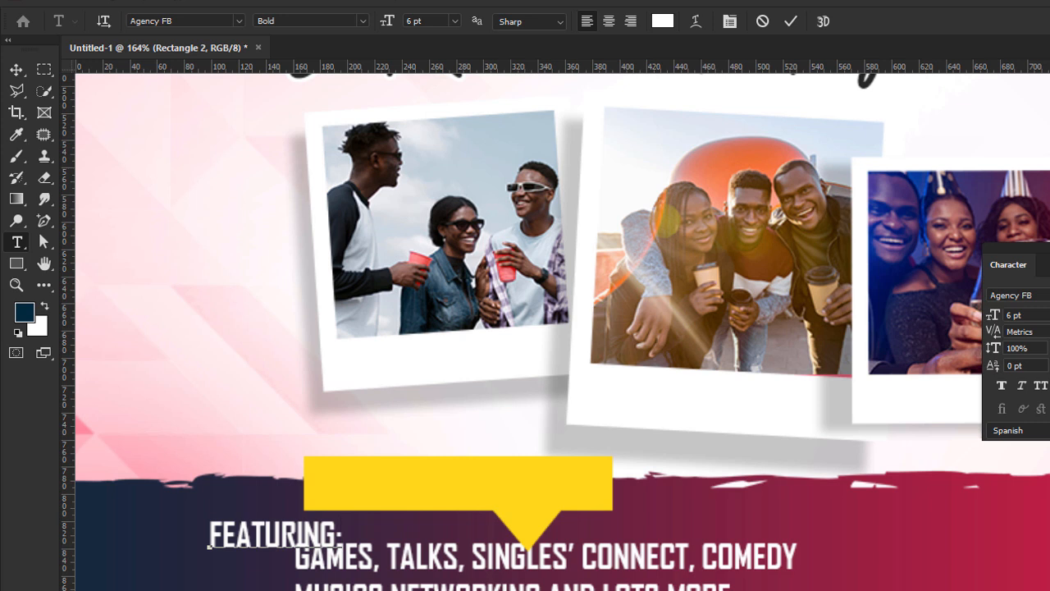
{"action": "key", "text": "ctrl+a"}
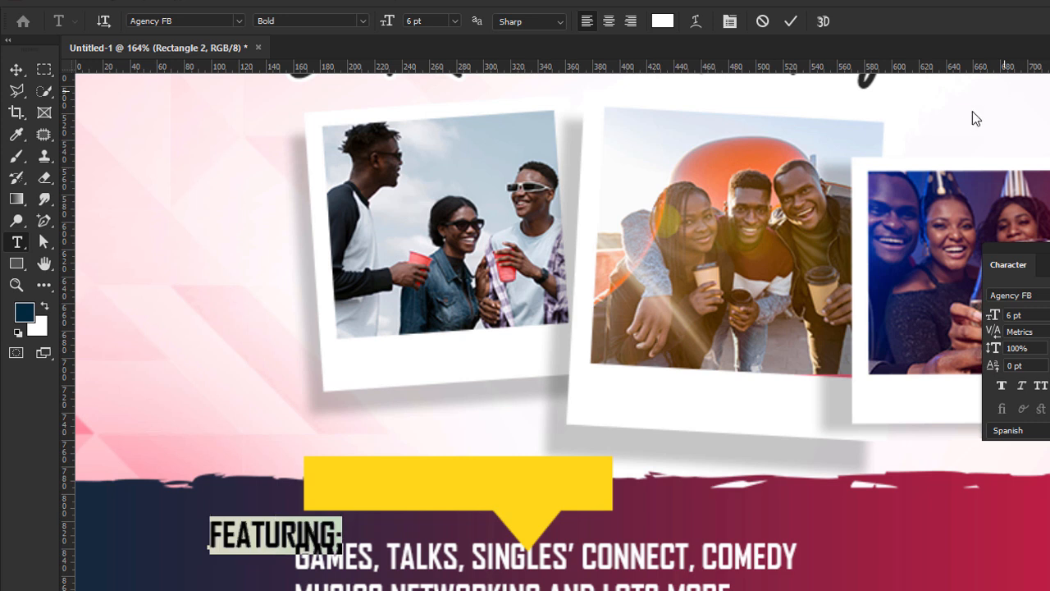
{"action": "left_click", "coordinate": [665, 23]}
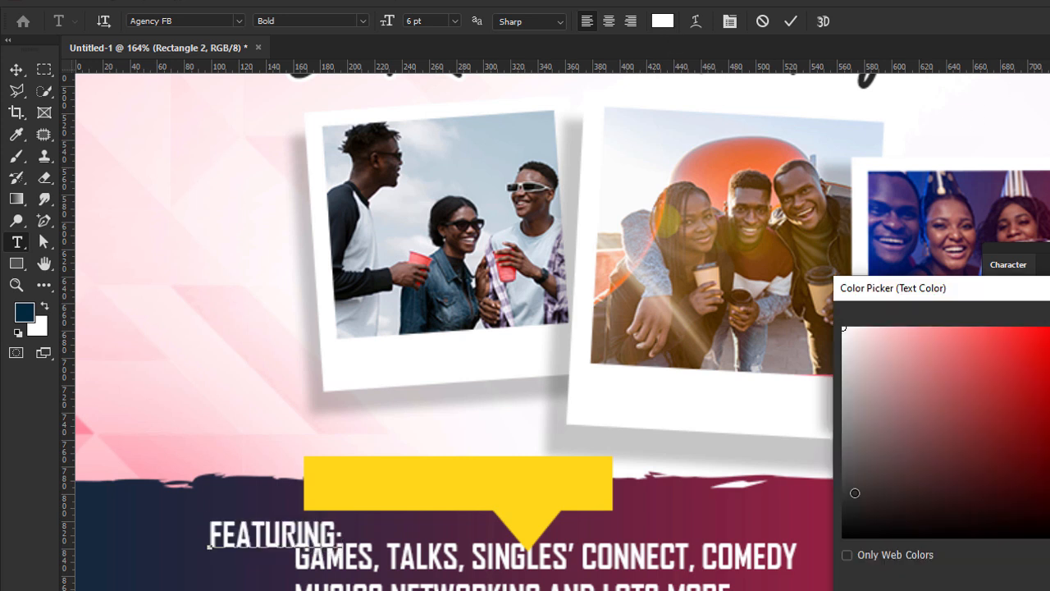
{"action": "key", "text": "Return"}
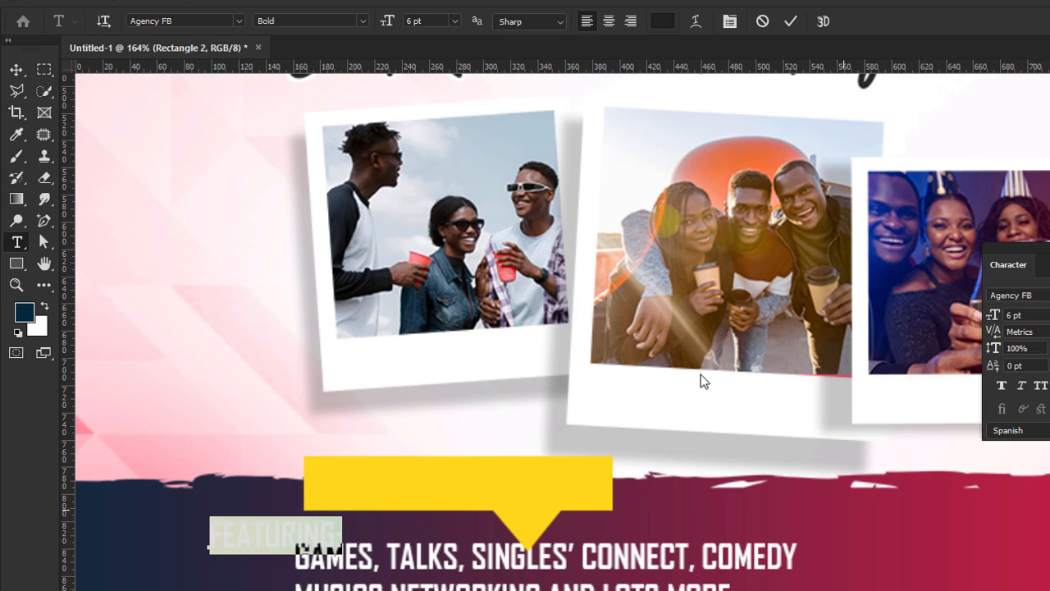
{"action": "left_click", "coordinate": [208, 18]}
{"action": "type", "text": "NEX"}
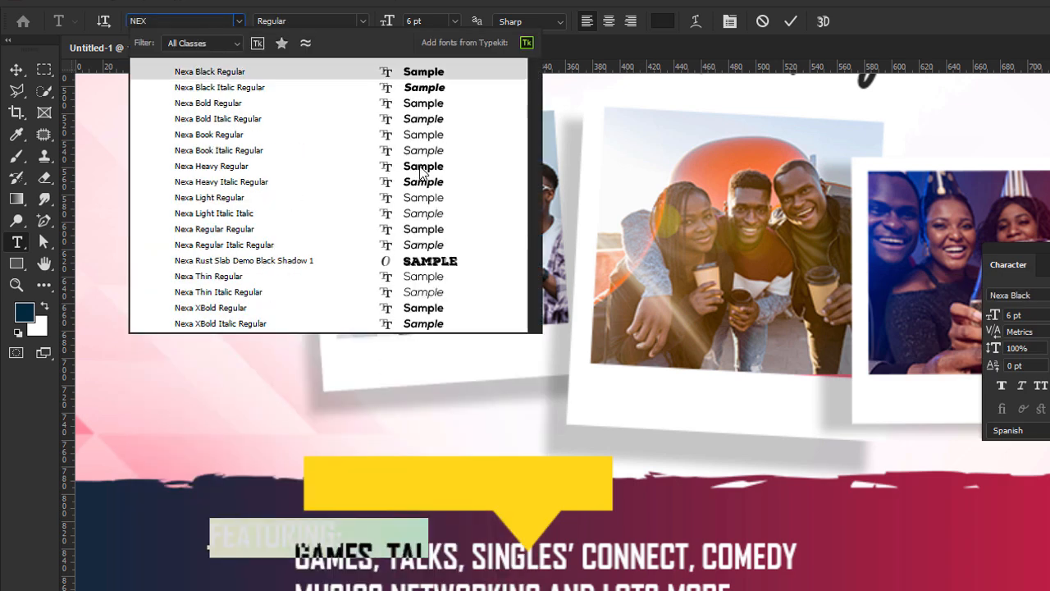
{"action": "left_click", "coordinate": [418, 166]}
{"action": "key", "text": "ctrl+Return"}
{"action": "key", "text": "v"}
{"action": "left_click_drag", "start_coordinate": [414, 535], "coordinate": [571, 487]}
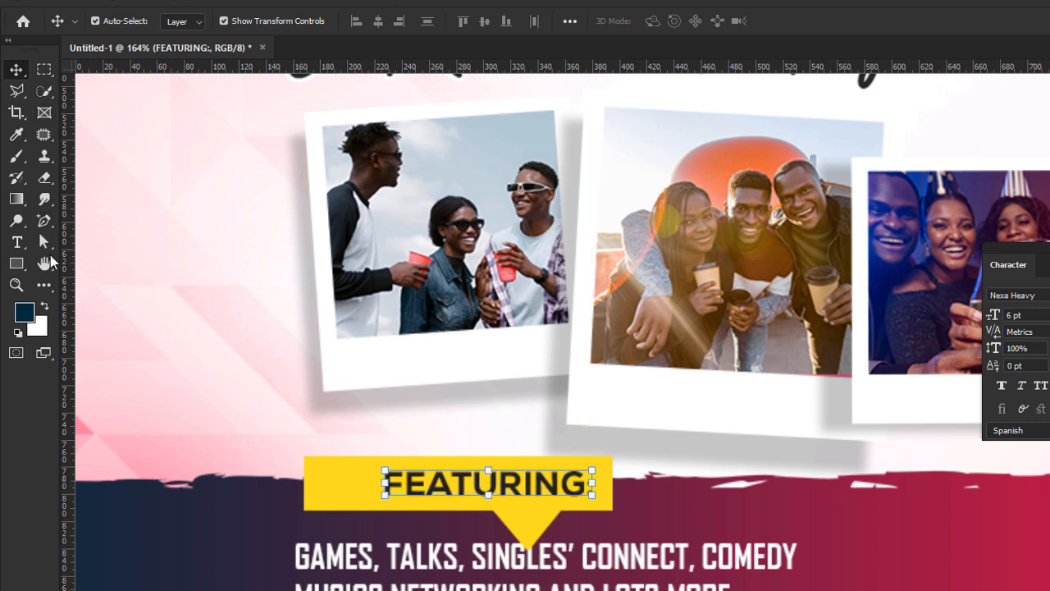
Narrow the callout by nudging its left and right edges inward.
{"action": "key", "text": "a"}
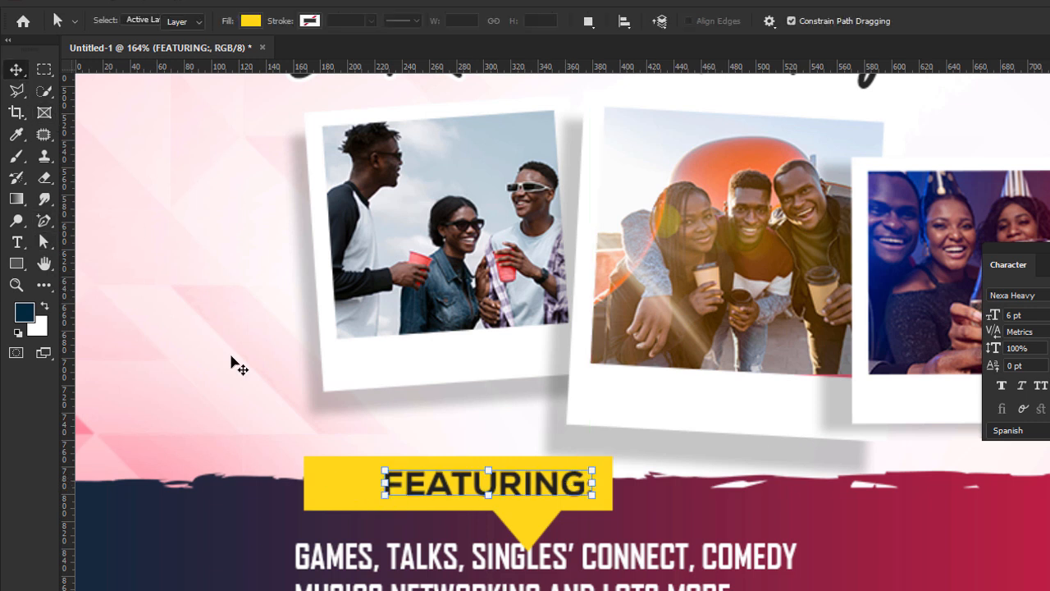
{"action": "key", "text": "v"}
{"action": "left_click", "coordinate": [326, 476]}
{"action": "left_click", "coordinate": [45, 243]}
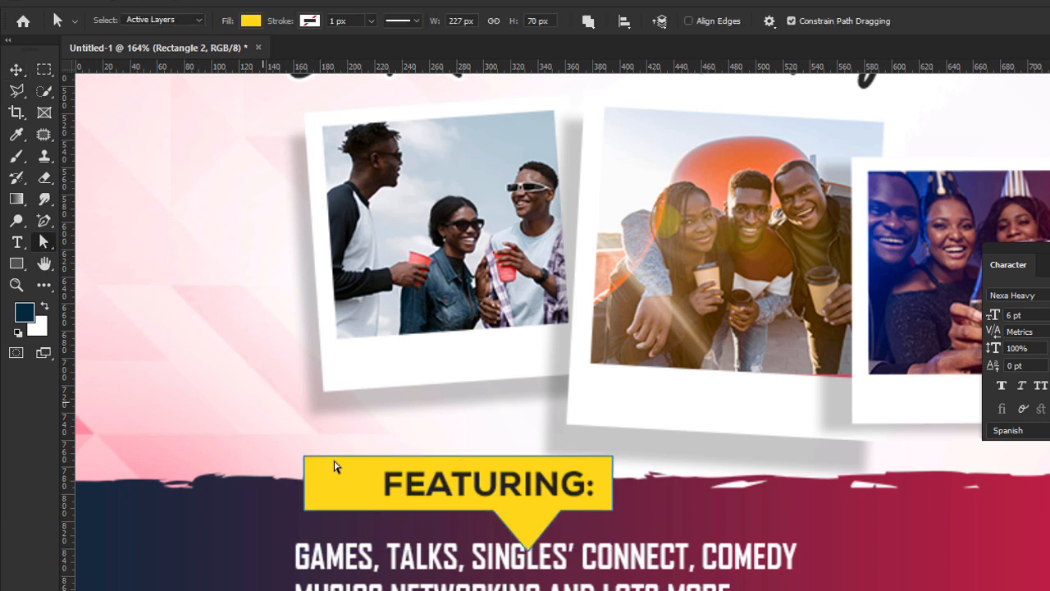
{"action": "left_click", "coordinate": [306, 458]}
{"action": "key", "text": "shift+Right"}
{"action": "key", "text": "shift+Right"}
{"action": "key", "text": "shift+Right"}
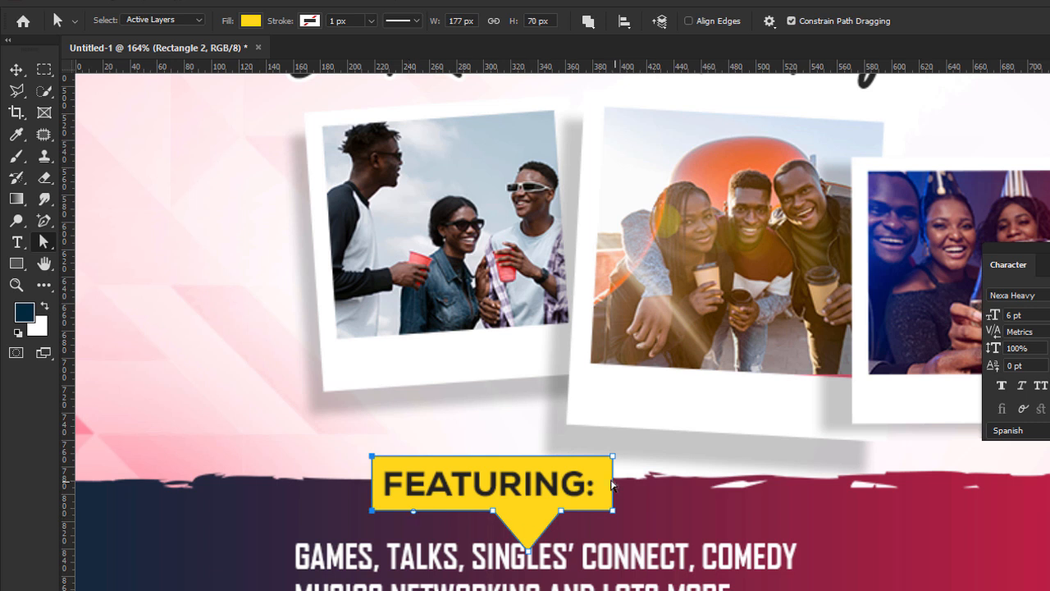
{"action": "key", "text": "Left"}
{"action": "key", "text": "Left"}
{"action": "key", "text": "Left"}
{"action": "key", "text": "Left"}
Shorten the tail by raising its tip and shift it to the right.
{"action": "left_click", "coordinate": [493, 514]}
{"action": "key", "text": "shift+Right"}
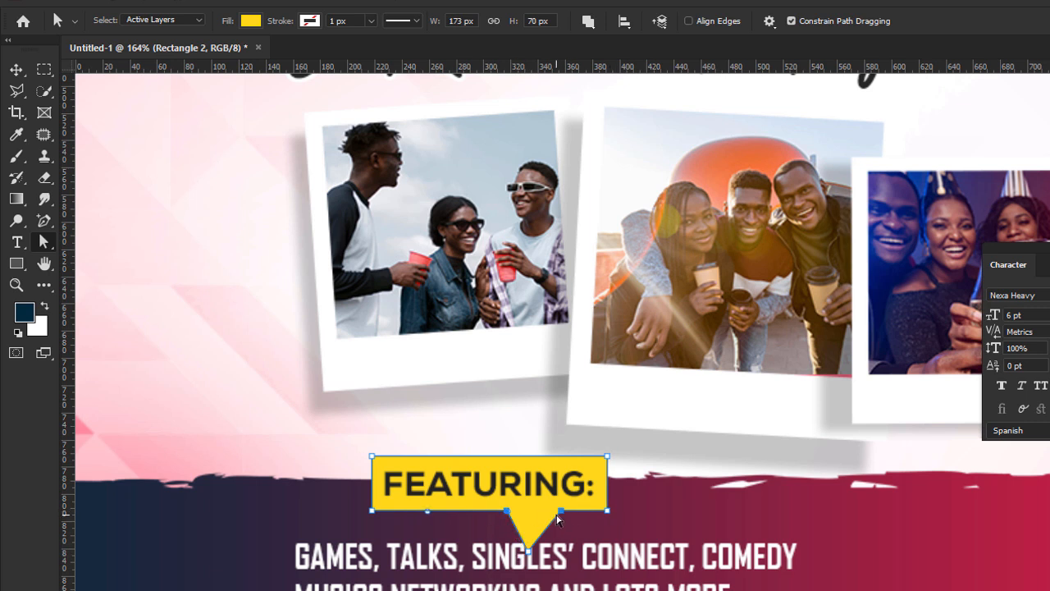
{"action": "left_click", "coordinate": [530, 550]}
{"action": "key", "text": "Up"}
{"action": "key", "text": "Up"}
{"action": "key", "text": "Up"}
{"action": "key", "text": "Up"}
{"action": "key", "text": "Up"}
{"action": "key", "text": "Up"}
{"action": "key", "text": "Up"}
{"action": "key", "text": "Up"}
{"action": "key", "text": "Up"}
{"action": "key", "text": "Up"}
{"action": "key", "text": "Right"}
{"action": "key", "text": "Right"}
{"action": "key", "text": "Right"}
{"action": "key", "text": "Right"}
{"action": "key", "text": "Right"}
{"action": "key", "text": "Right"}
{"action": "key", "text": "Right"}
{"action": "key", "text": "Right"}
{"action": "key", "text": "Right"}
{"action": "key", "text": "Right"}
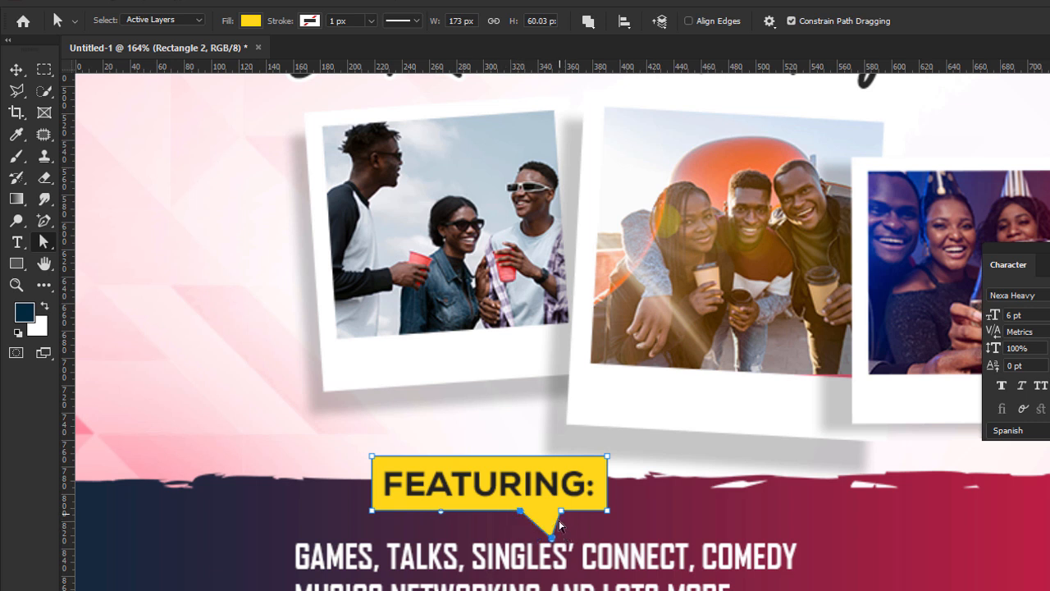
{"action": "key", "text": "Right"}
{"action": "key", "text": "Right"}
{"action": "key", "text": "Right"}
{"action": "key", "text": "Right"}
{"action": "key", "text": "Right"}
{"action": "key", "text": "Right"}
{"action": "key", "text": "Right"}
Select all three tail points and move the whole tail further right.
{"action": "left_click_drag", "start_coordinate": [558, 539], "coordinate": [510, 507]}
{"action": "mouse_move", "coordinate": [576, 535]}
{"action": "left_mouse_down"}
{"action": "mouse_move", "coordinate": [510, 525]}
{"action": "mouse_move", "coordinate": [508, 508]}
{"action": "left_mouse_up"}
{"action": "left_click_drag", "start_coordinate": [580, 543], "coordinate": [511, 505]}
{"action": "key", "text": "shift+Right"}
{"action": "left_click", "coordinate": [685, 504]}
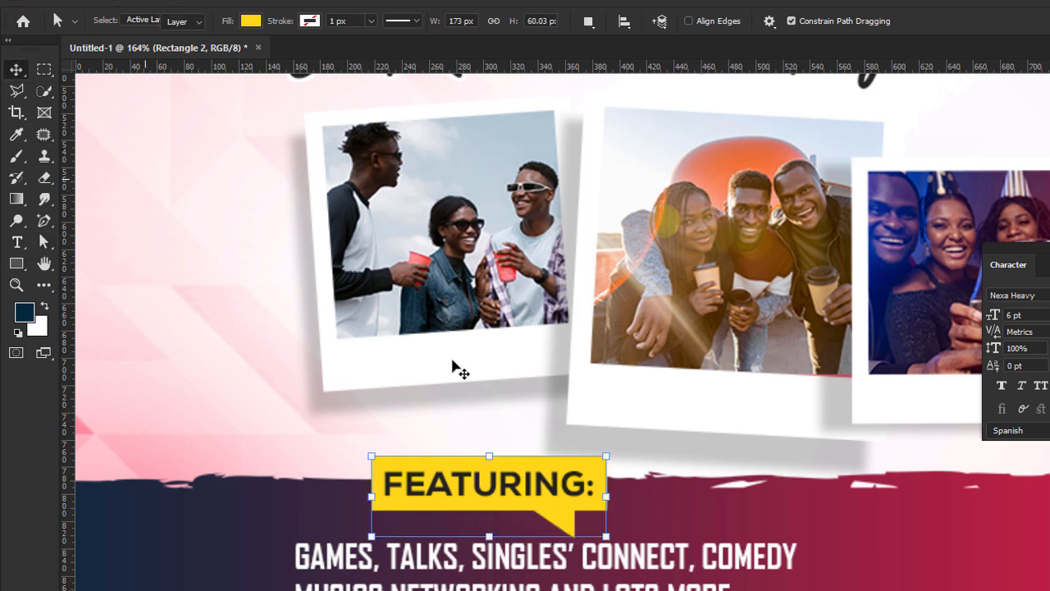
{"action": "key", "text": "v"}
{"action": "left_click", "coordinate": [565, 486]}
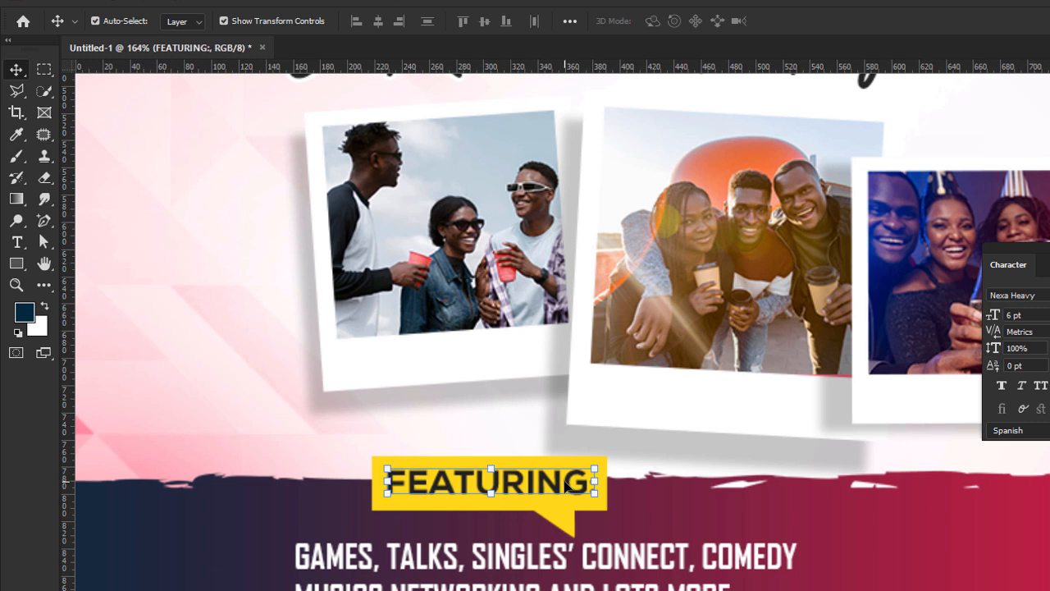
Rotate FEATURING: and its callout upright, place them beside the tagline, and shrink slightly.
{"action": "left_click", "coordinate": [585, 527], "text": "shift"}
{"action": "left_click_drag", "start_coordinate": [621, 511], "coordinate": [487, 466]}
{"action": "left_click_drag", "start_coordinate": [484, 516], "coordinate": [251, 564]}
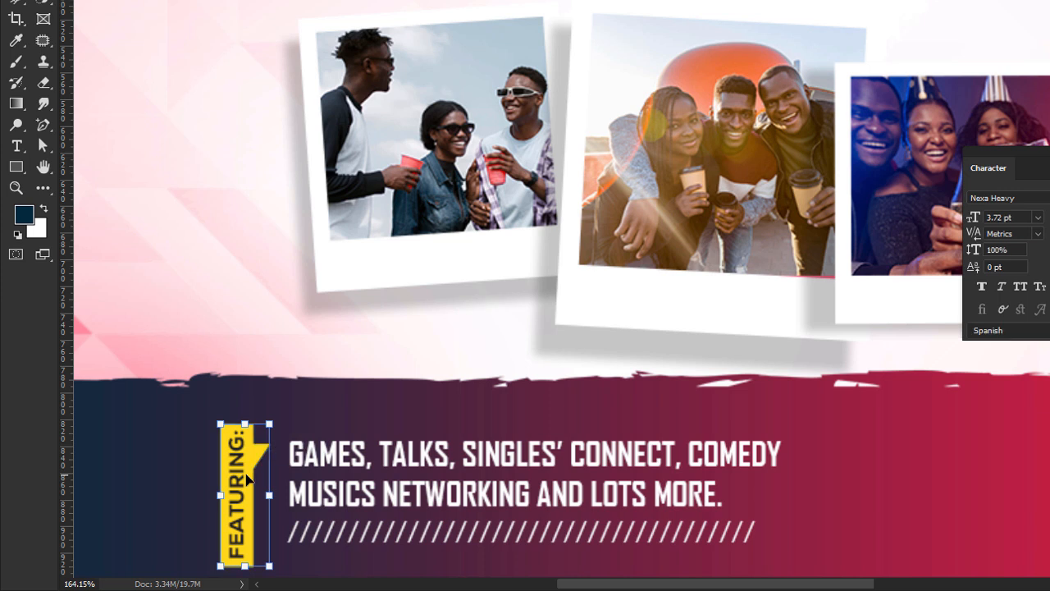
{"action": "key", "text": "ctrl+1"}
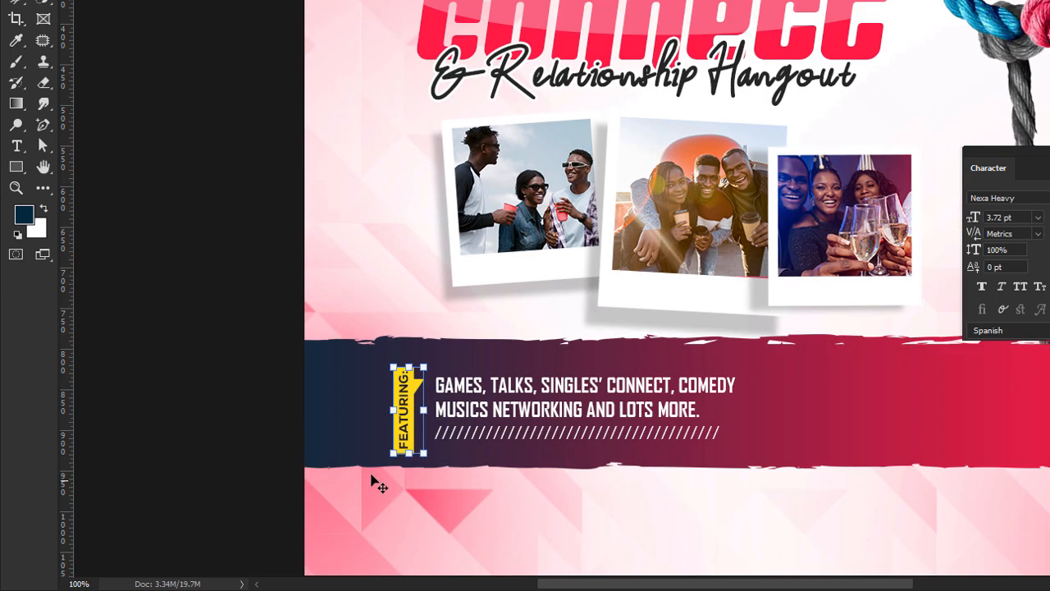
{"action": "left_click_drag", "start_coordinate": [405, 456], "coordinate": [415, 427]}
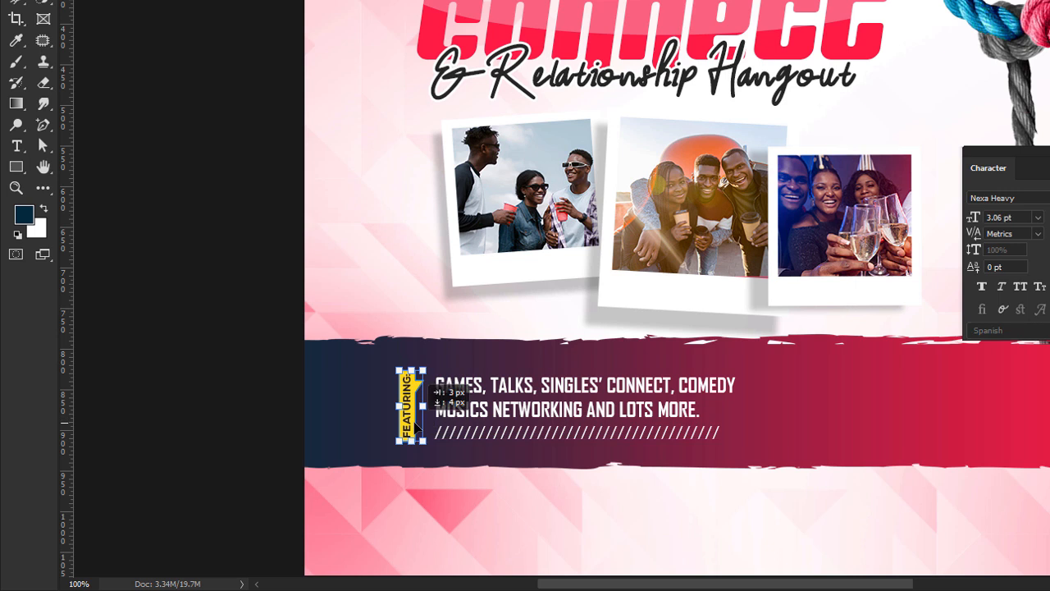
{"action": "left_click", "coordinate": [575, 437]}
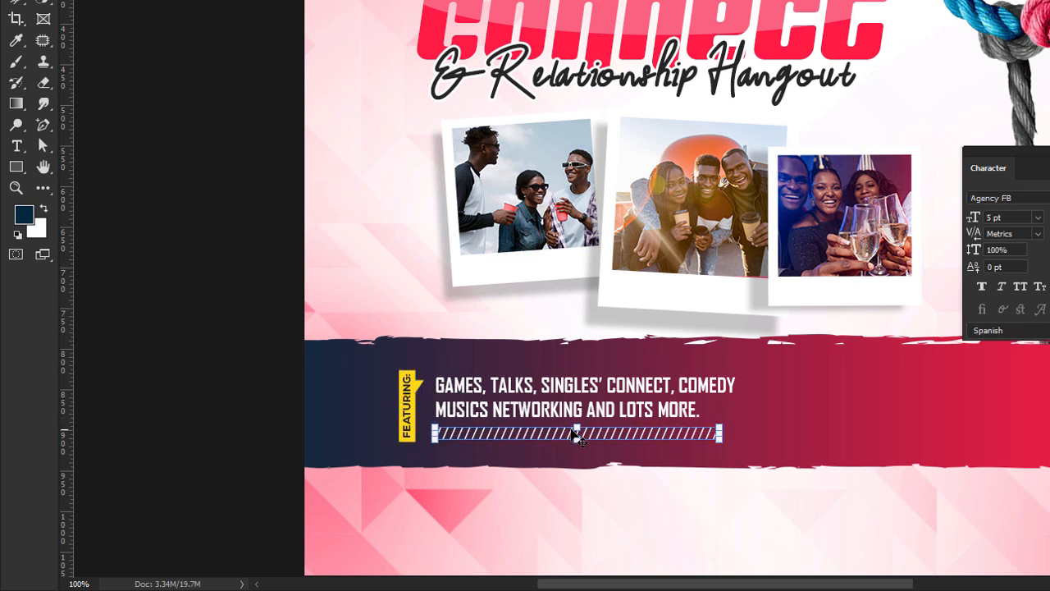
{"action": "left_click", "coordinate": [573, 497], "text": "ctrl"}
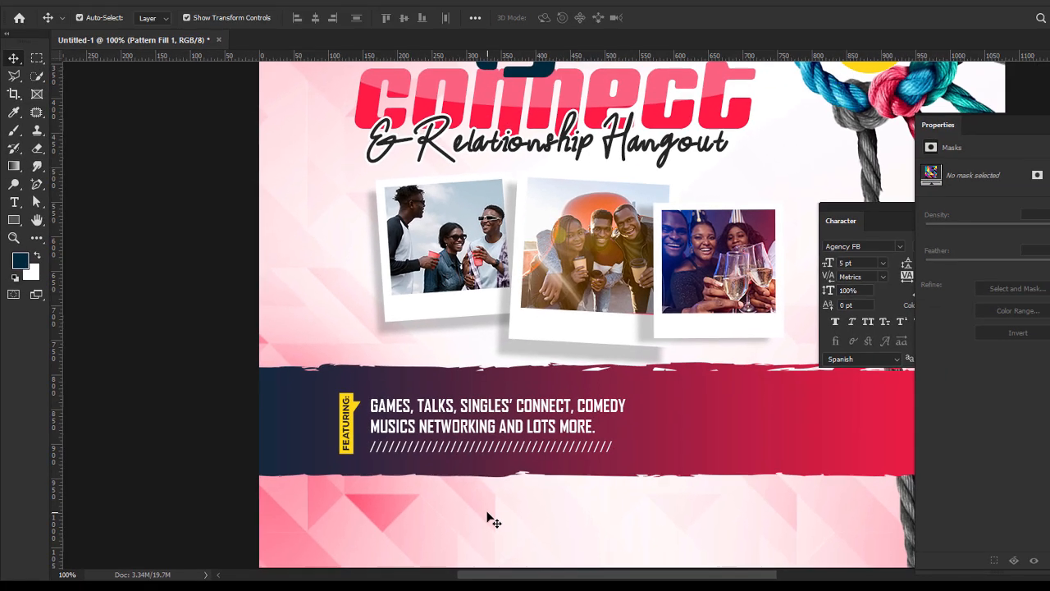
{"action": "key", "text": "ctrl+minus"}
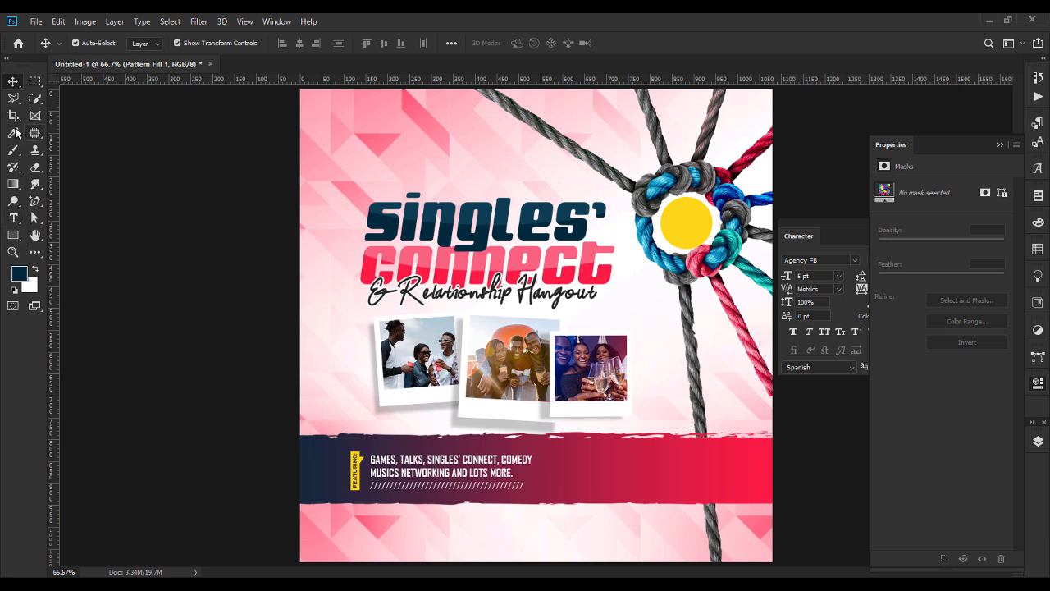
{"action": "left_click", "coordinate": [34, 203]}
{"action": "left_click", "coordinate": [93, 205]}
{"action": "left_click", "coordinate": [555, 454]}
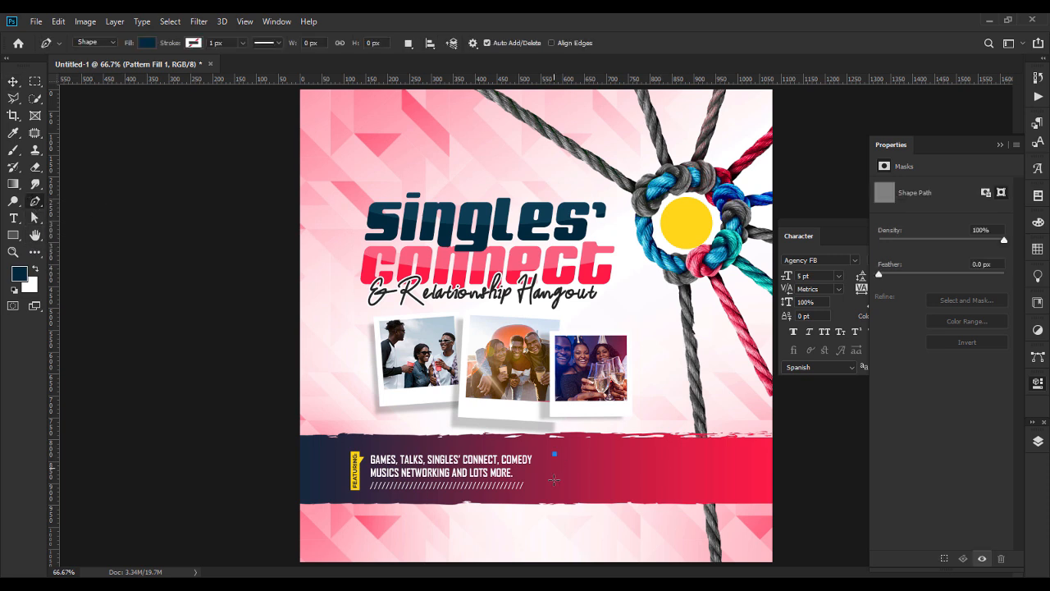
{"action": "left_click", "coordinate": [555, 493]}
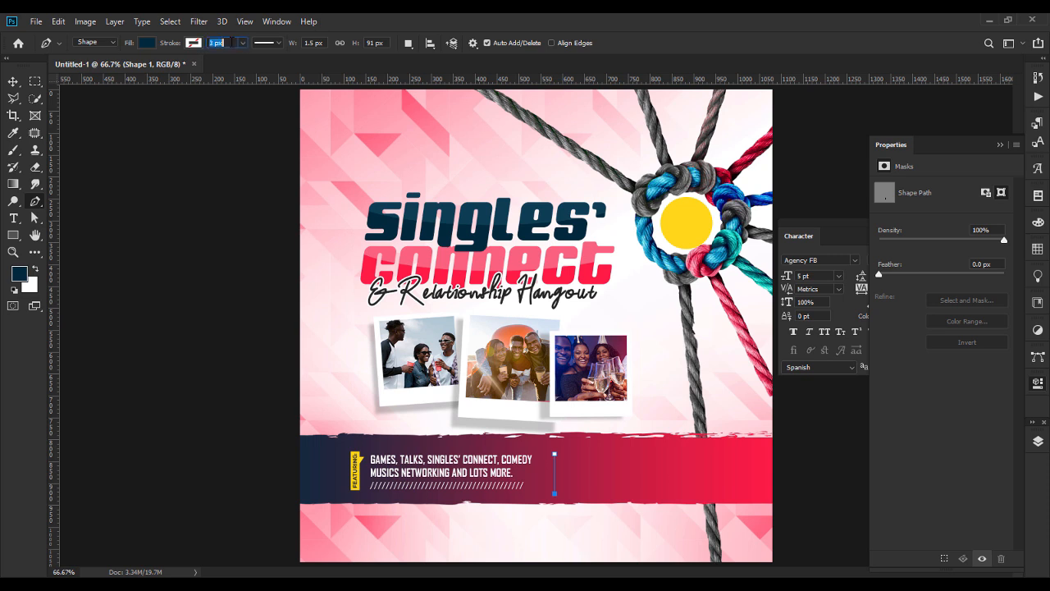
{"action": "left_click", "coordinate": [193, 42]}
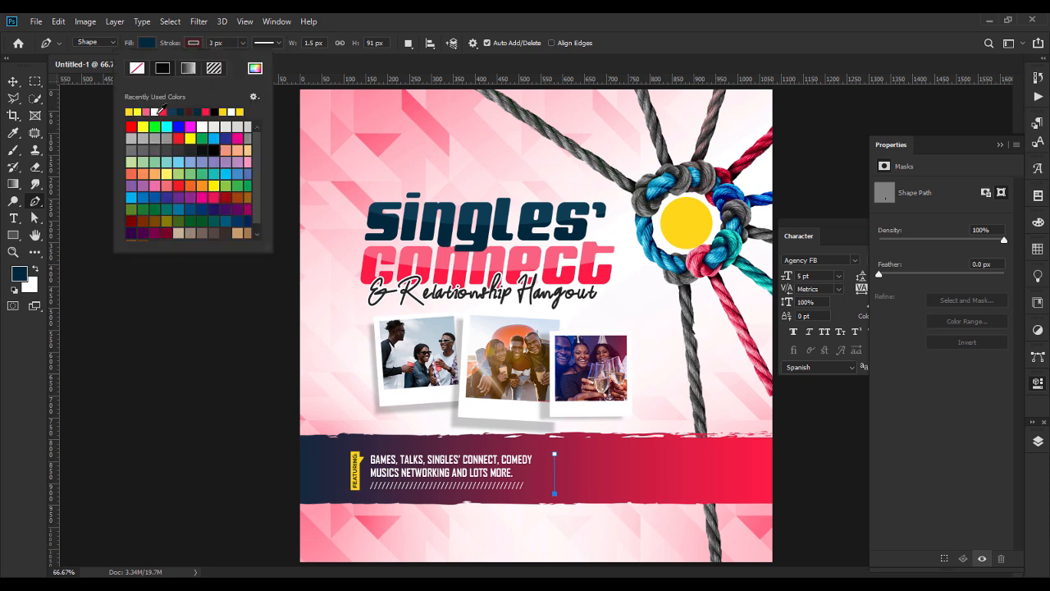
{"action": "left_click", "coordinate": [155, 111]}
{"action": "left_click", "coordinate": [271, 43]}
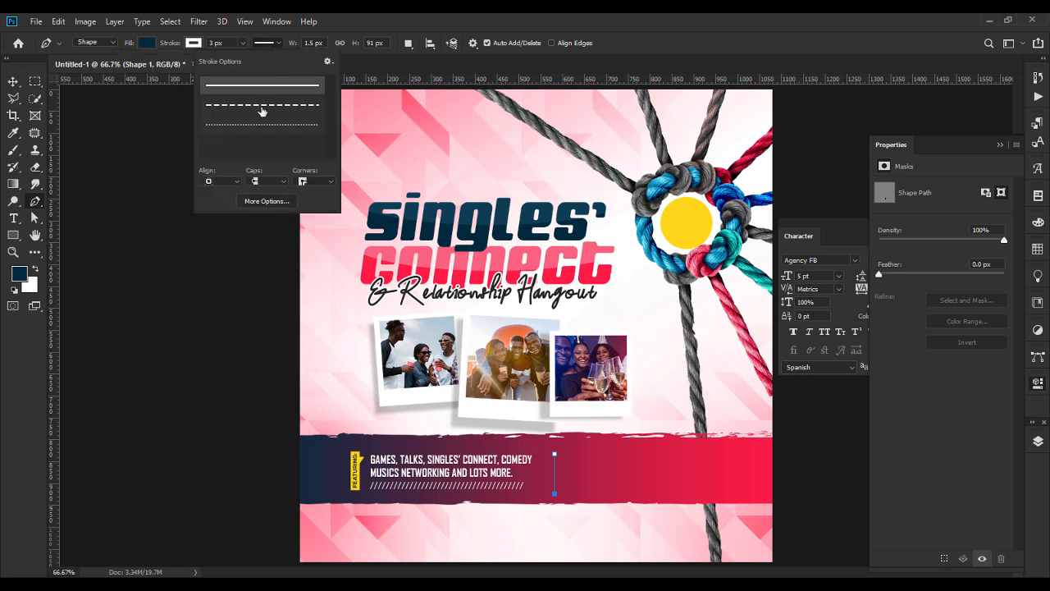
{"action": "left_click", "coordinate": [262, 109]}
{"action": "left_click", "coordinate": [279, 43]}
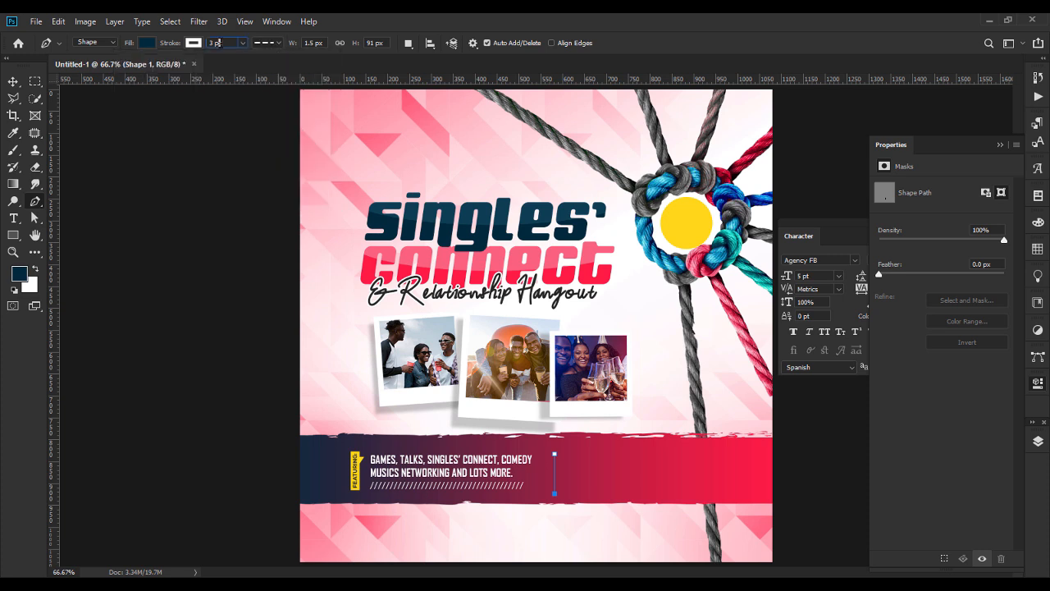
{"action": "left_click", "coordinate": [147, 42]}
{"action": "left_click", "coordinate": [91, 69]}
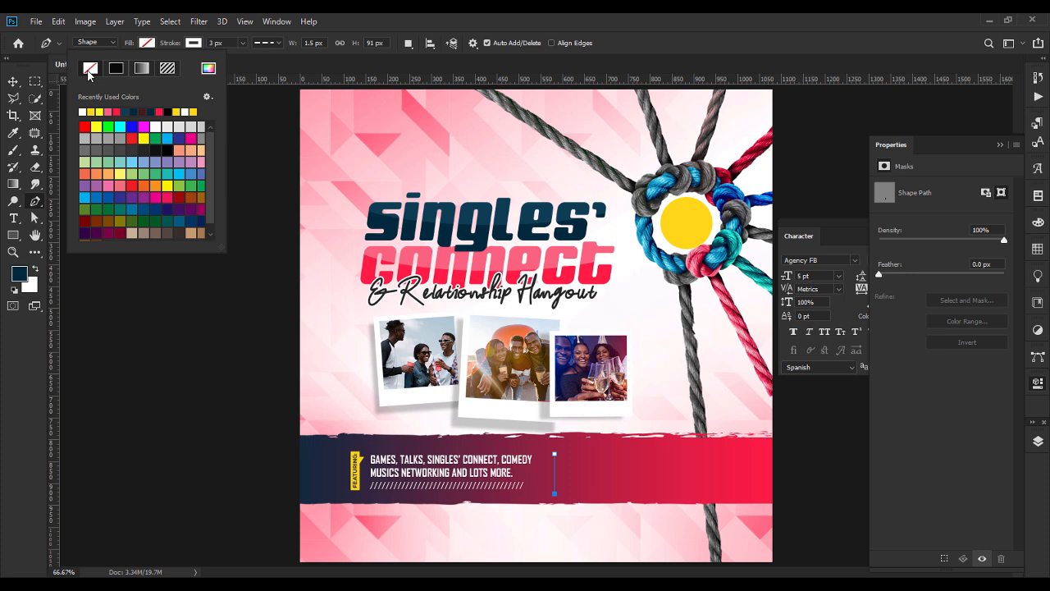
{"action": "left_click", "coordinate": [14, 81]}
Select the Rectangle 2 layer and start a Pen path right of the banner text.
{"action": "left_click", "coordinate": [559, 475]}
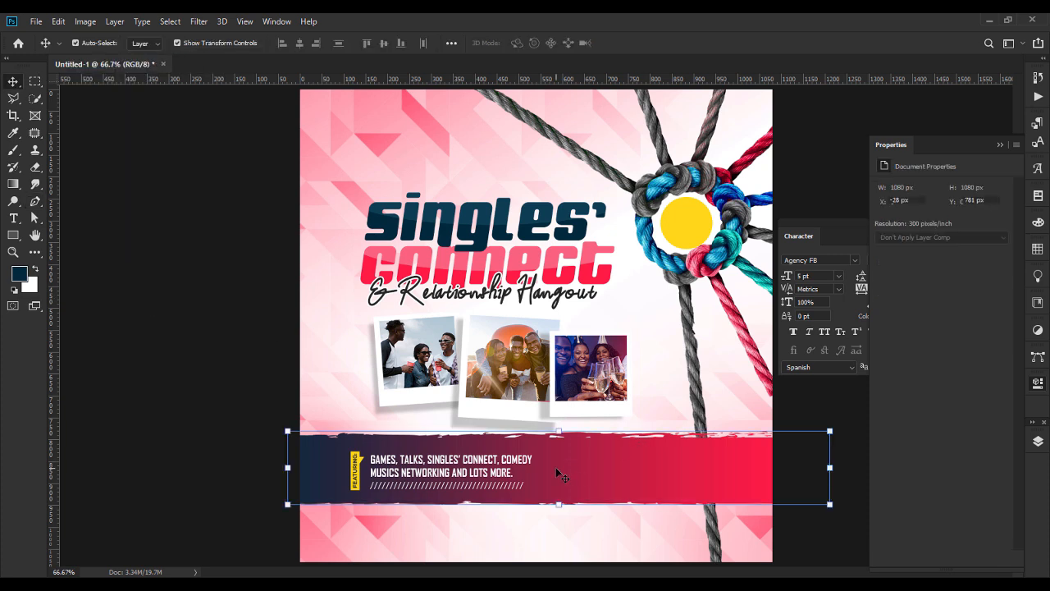
{"action": "left_click", "coordinate": [1037, 441]}
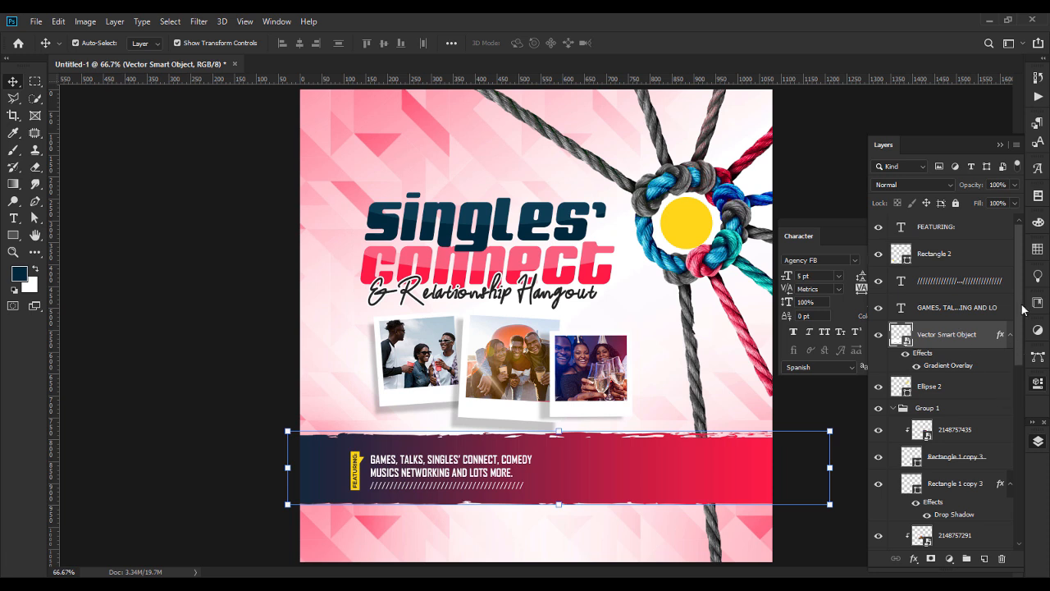
{"action": "left_click", "coordinate": [940, 388]}
{"action": "left_click", "coordinate": [951, 336]}
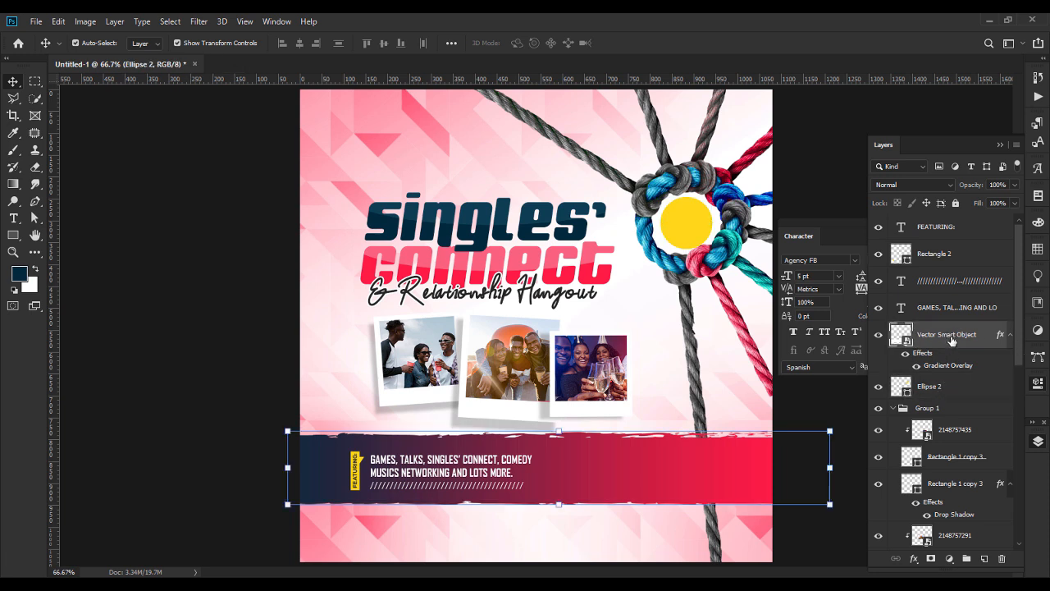
{"action": "scroll", "coordinate": [1021, 359], "scroll_direction": "down", "scroll_amount": 10}
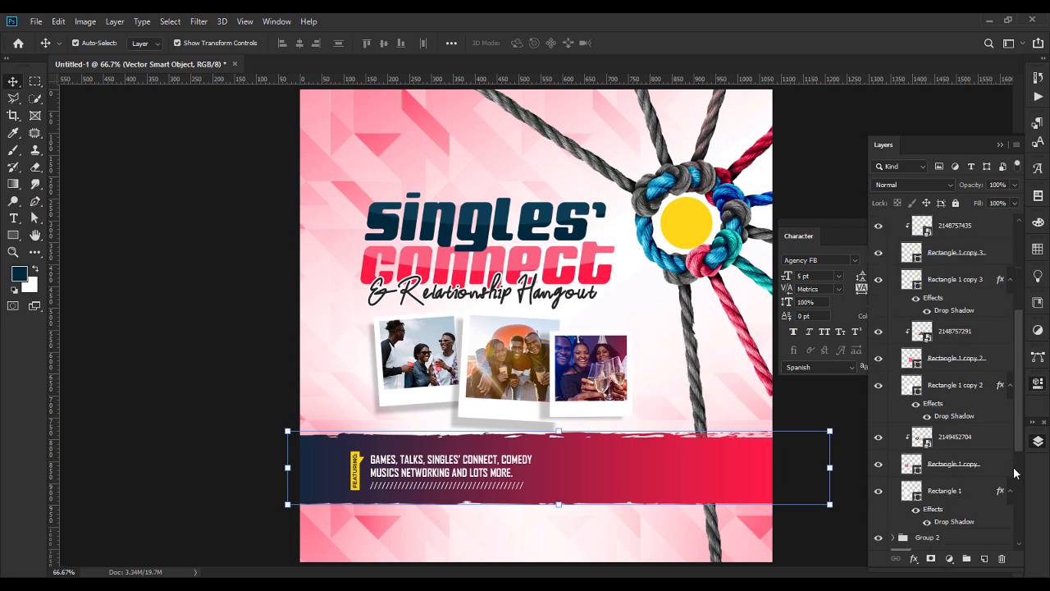
{"action": "scroll", "coordinate": [1018, 273], "scroll_direction": "up", "scroll_amount": 10}
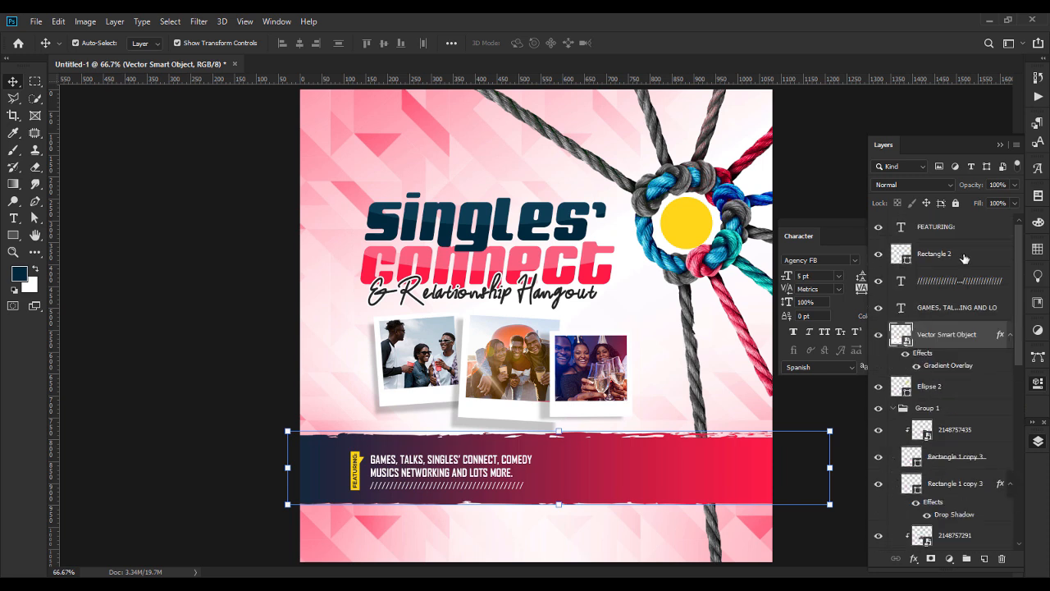
{"action": "left_click", "coordinate": [965, 258]}
{"action": "left_click", "coordinate": [36, 201]}
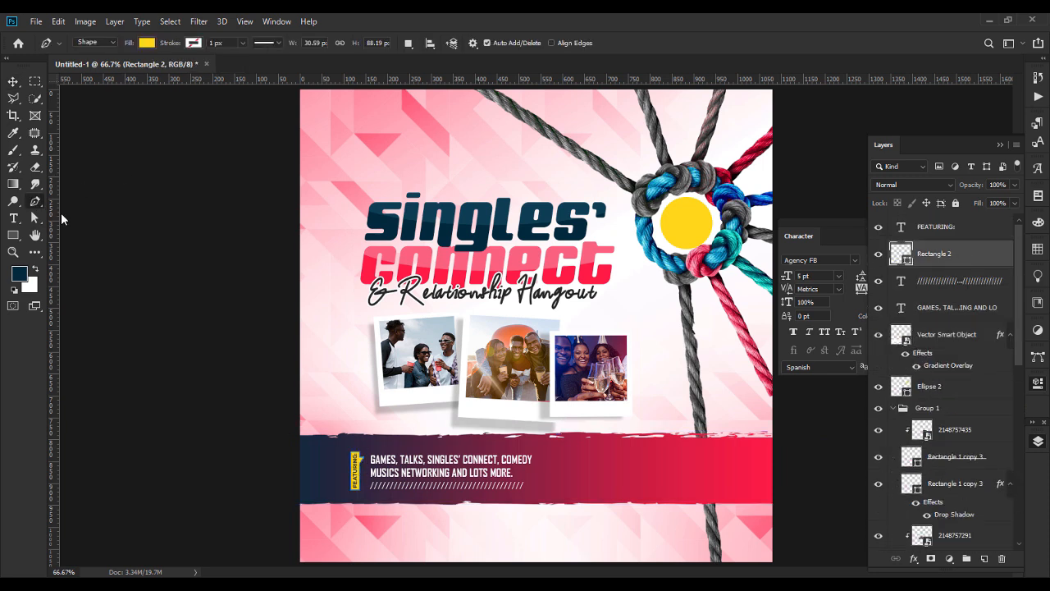
{"action": "left_click", "coordinate": [561, 451]}
Complete the vertical line and give it a white dashed stroke with no fill.
{"action": "left_click", "coordinate": [562, 492]}
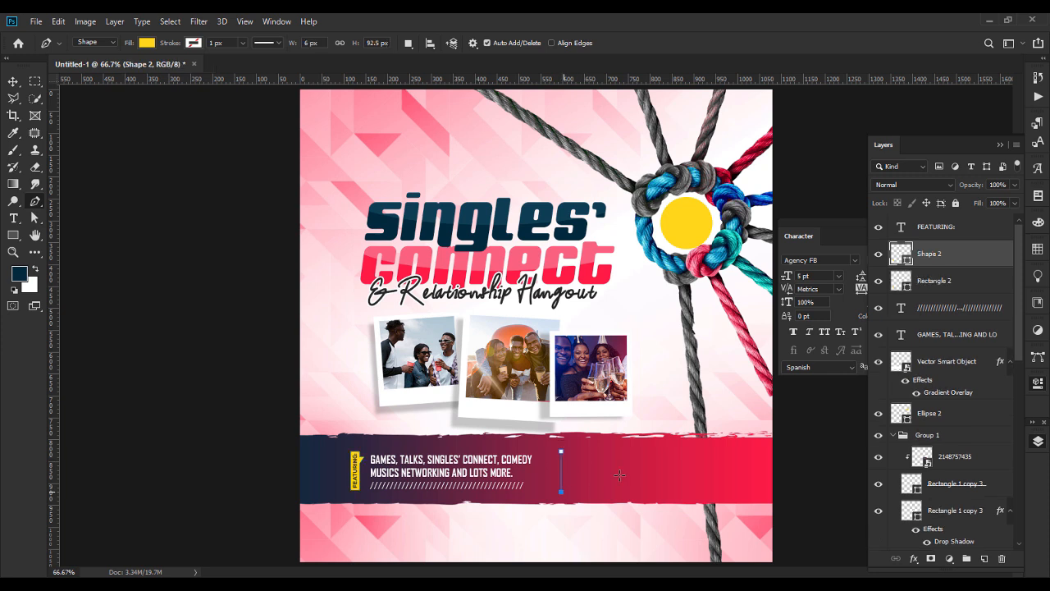
{"action": "left_click", "coordinate": [194, 43]}
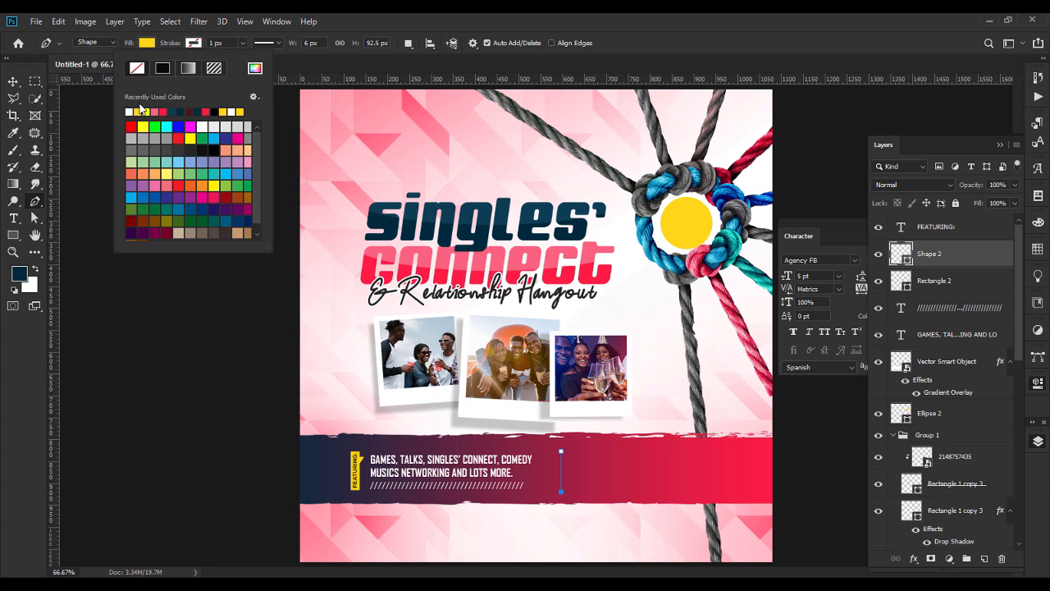
{"action": "left_click", "coordinate": [218, 42]}
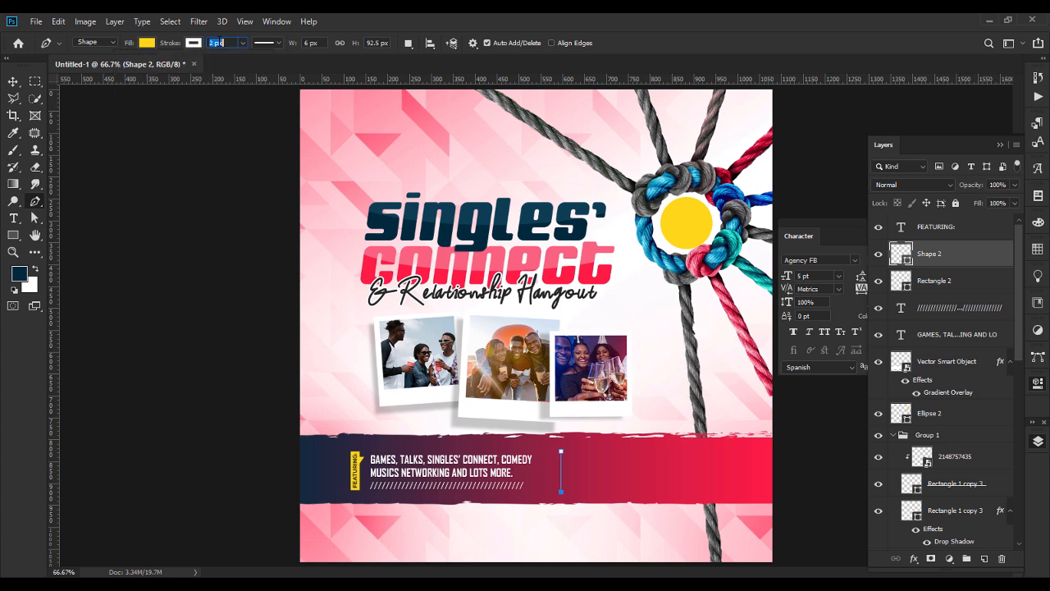
{"action": "left_click", "coordinate": [151, 43]}
{"action": "left_click", "coordinate": [91, 67]}
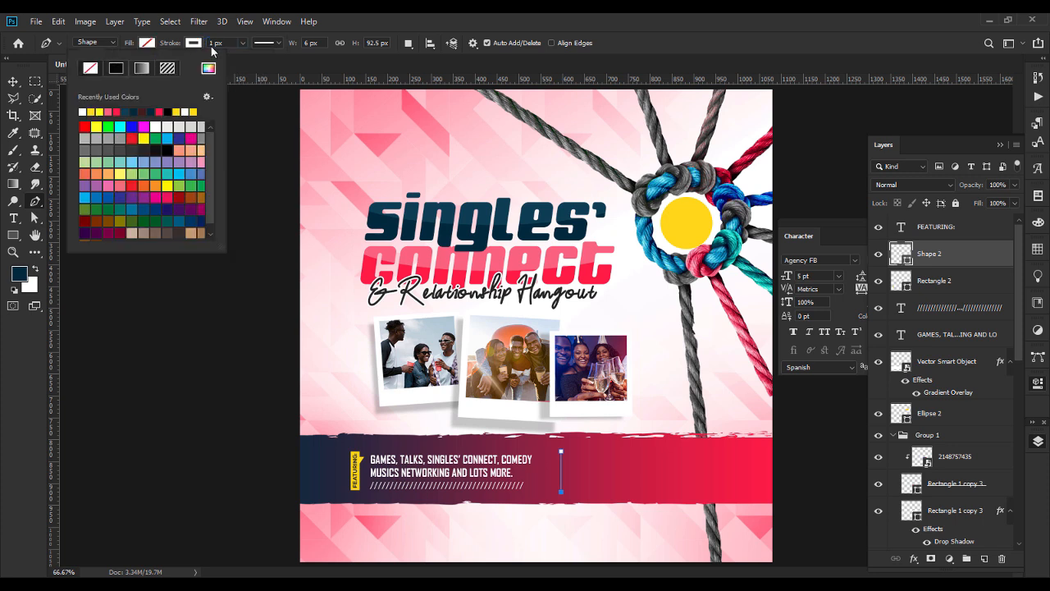
{"action": "left_click", "coordinate": [277, 45]}
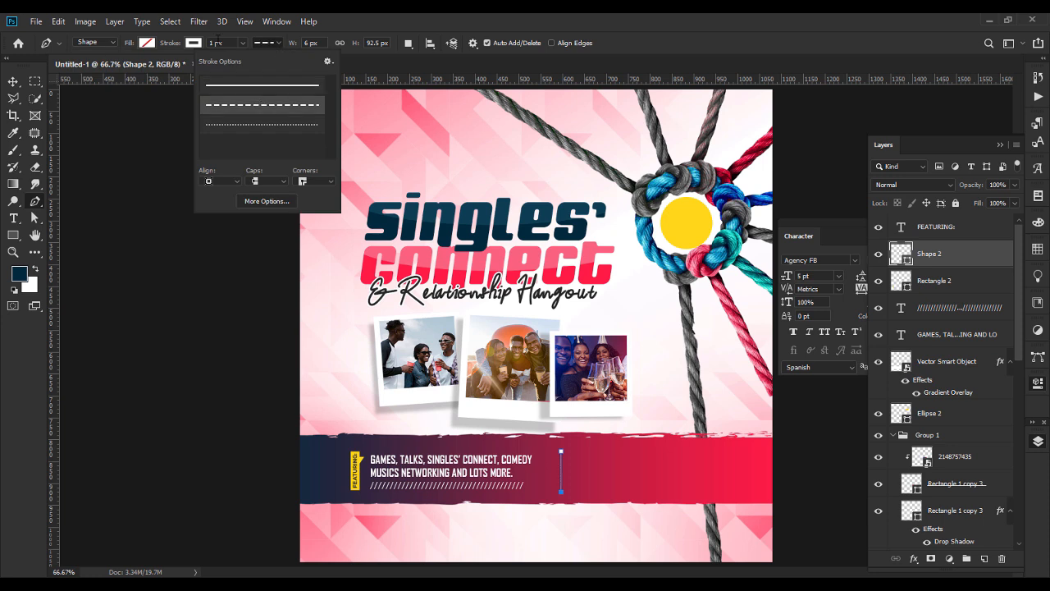
{"action": "left_click", "coordinate": [262, 104]}
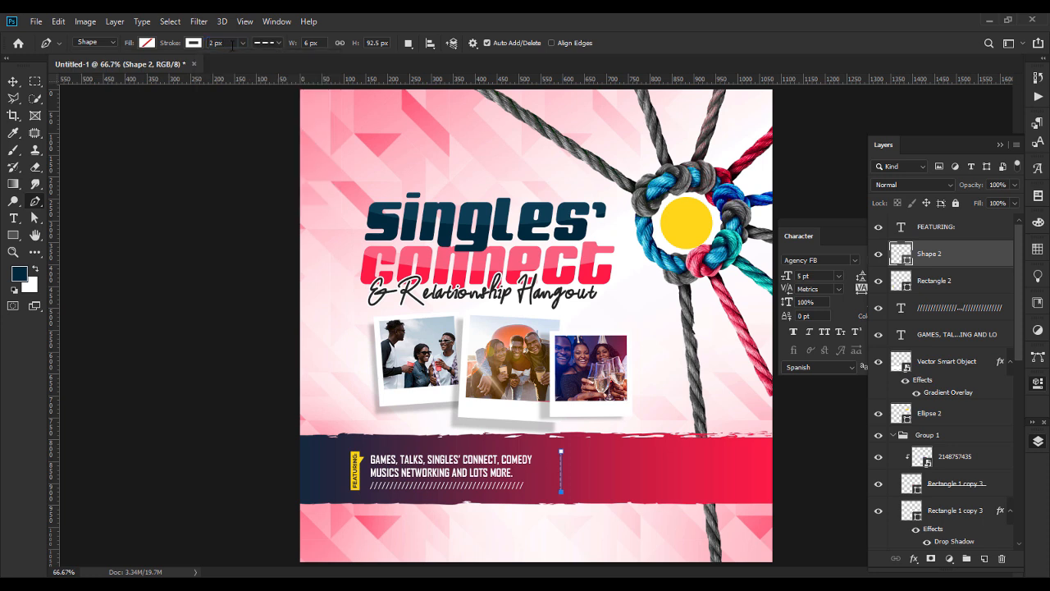
Deselect to check the dashed divider, then select the banner's description text.
{"action": "left_click", "coordinate": [13, 81]}
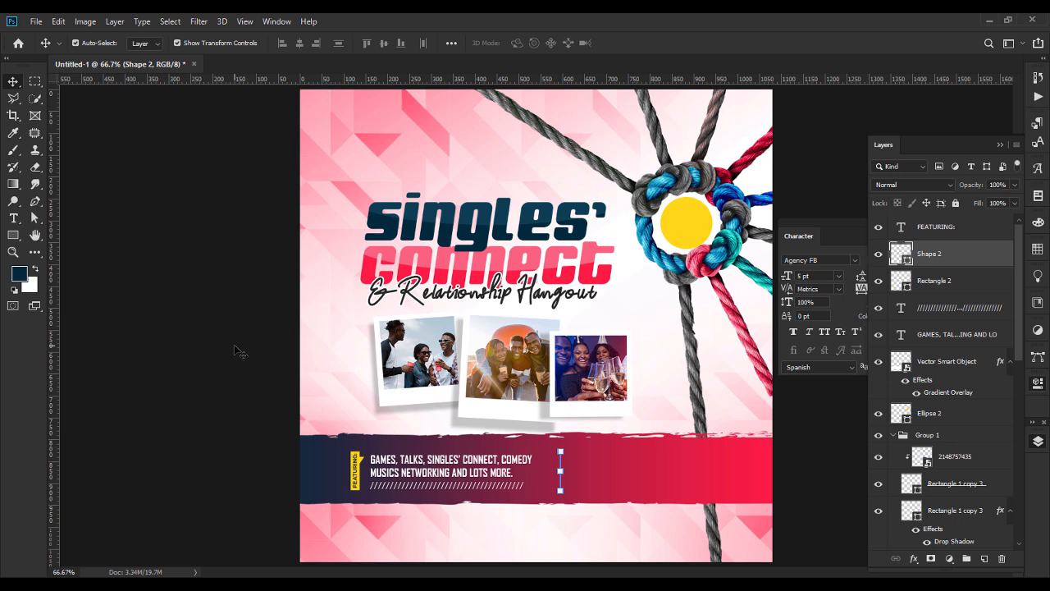
{"action": "left_click", "coordinate": [220, 414]}
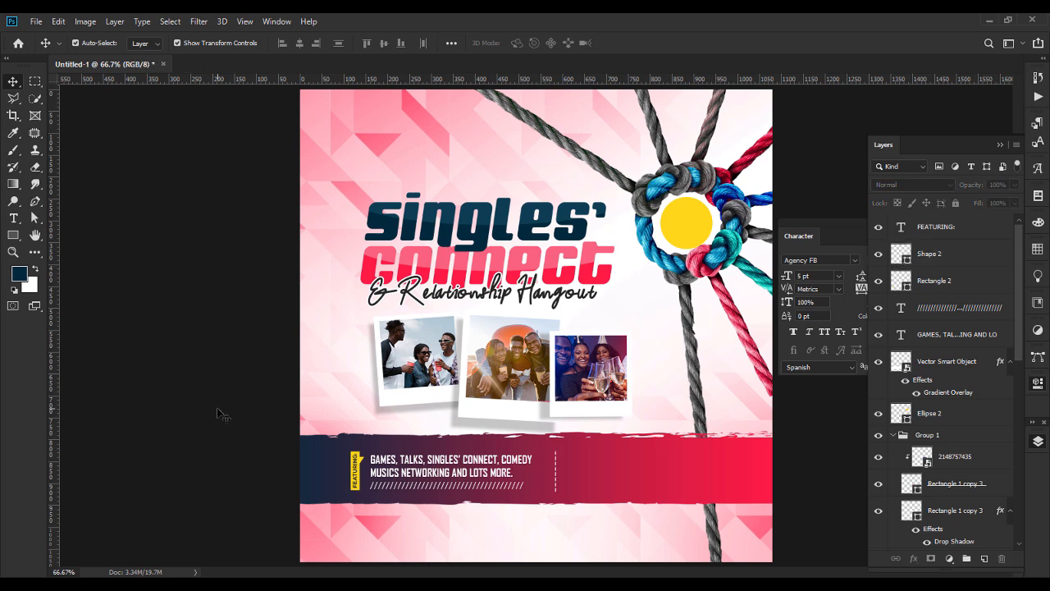
{"action": "left_click", "coordinate": [472, 465]}
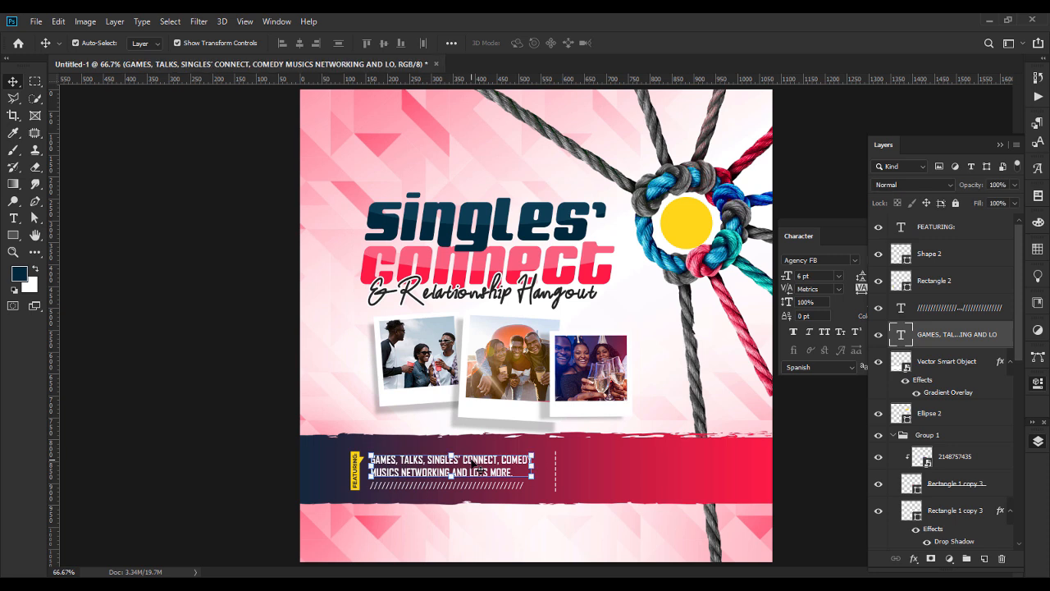
Duplicate the description text to the right of the divider and retype it as the JULY 6TH date.
{"action": "key", "text": "ctrl+j"}
{"action": "left_click_drag", "start_coordinate": [474, 465], "coordinate": [691, 461]}
{"action": "key", "text": "ctrl+t"}
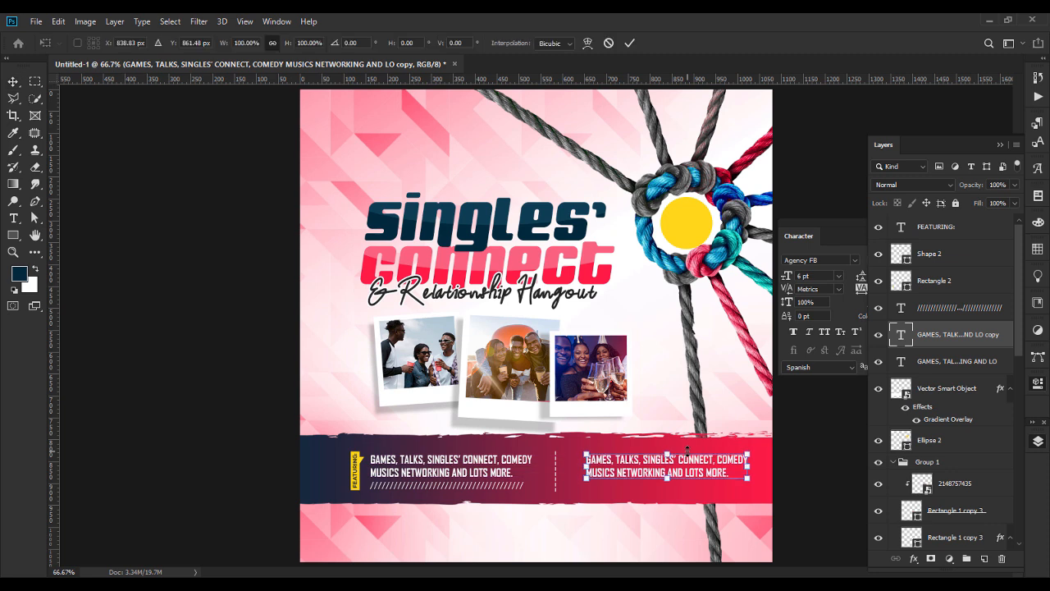
{"action": "key", "text": "Return"}
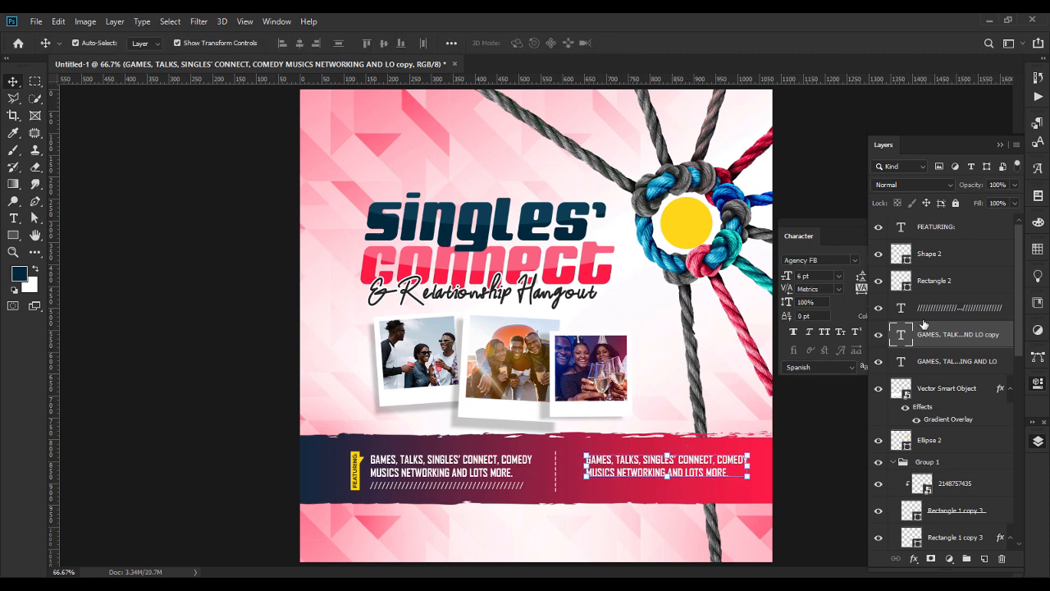
{"action": "double_click", "coordinate": [902, 336]}
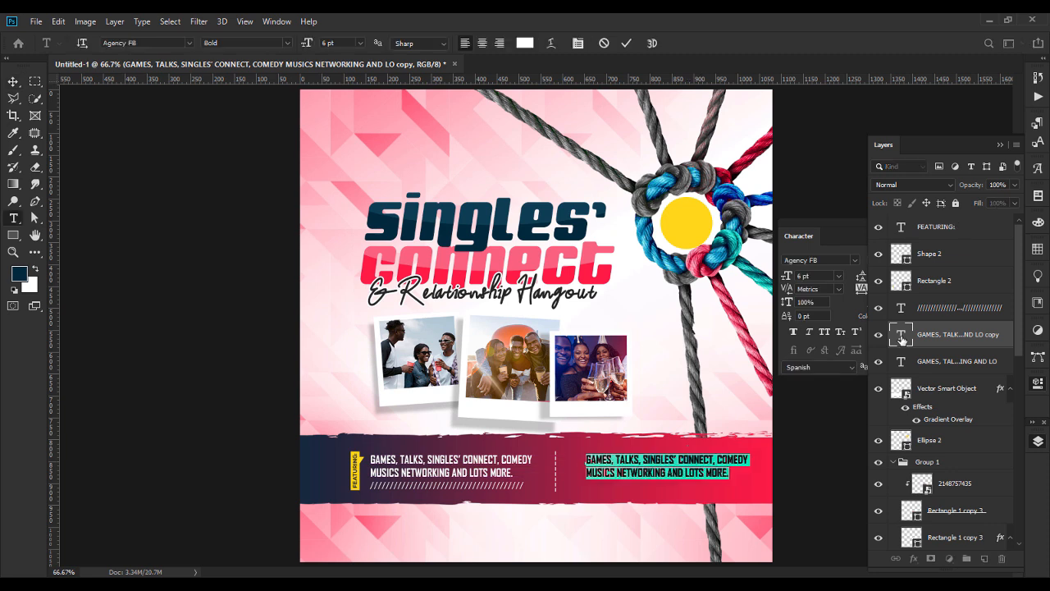
{"action": "type", "text": "JULY"}
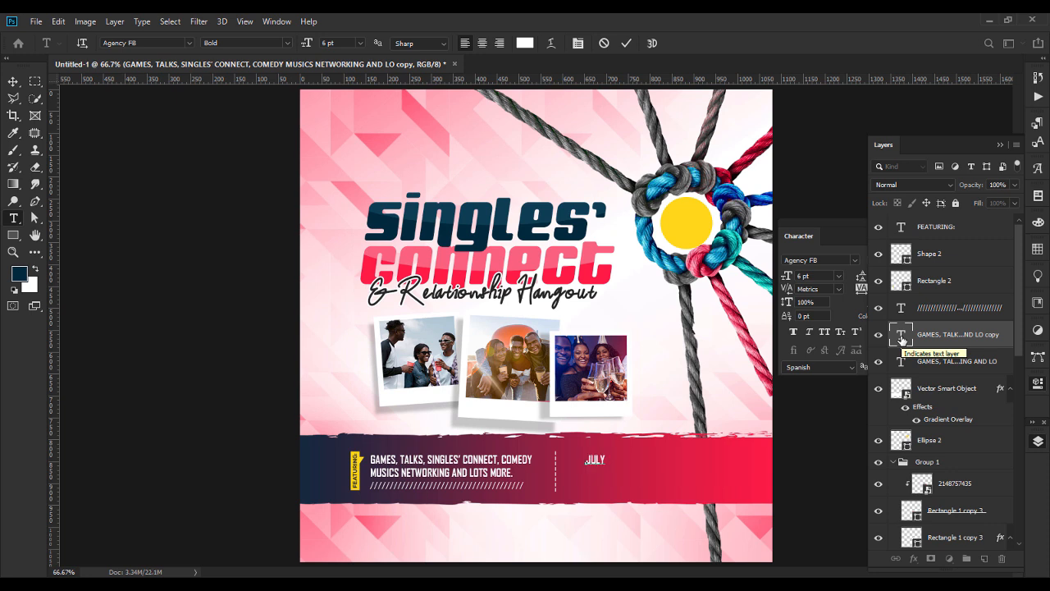
{"action": "type", "text": " 6TH, 2024"}
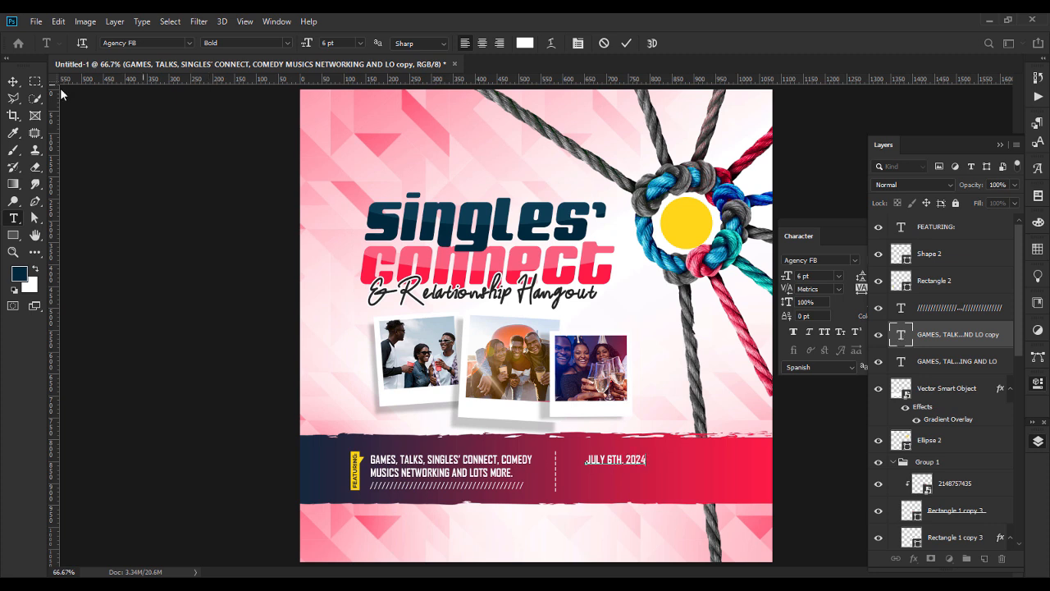
{"action": "left_click", "coordinate": [13, 82]}
Enlarge the JULY 6TH, 2024 date text and select the copy's text for editing.
{"action": "left_click_drag", "start_coordinate": [648, 459], "coordinate": [654, 484]}
{"action": "key", "text": "Return"}
{"action": "double_click", "coordinate": [661, 481]}
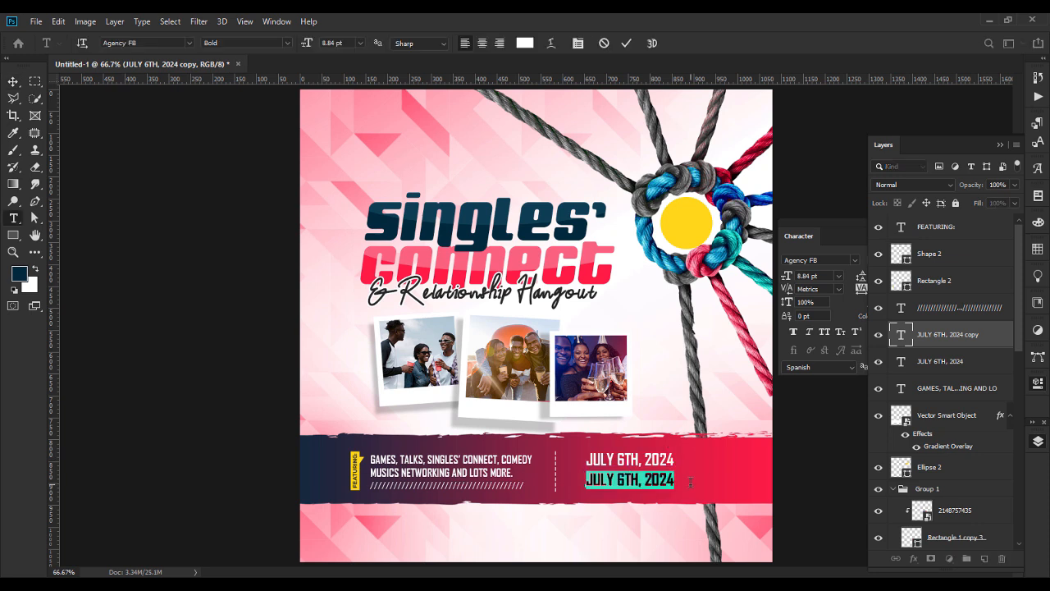
Switch the copy to Regular weight and type the venue's two-line street address.
{"action": "left_click", "coordinate": [287, 43]}
{"action": "left_click", "coordinate": [223, 52]}
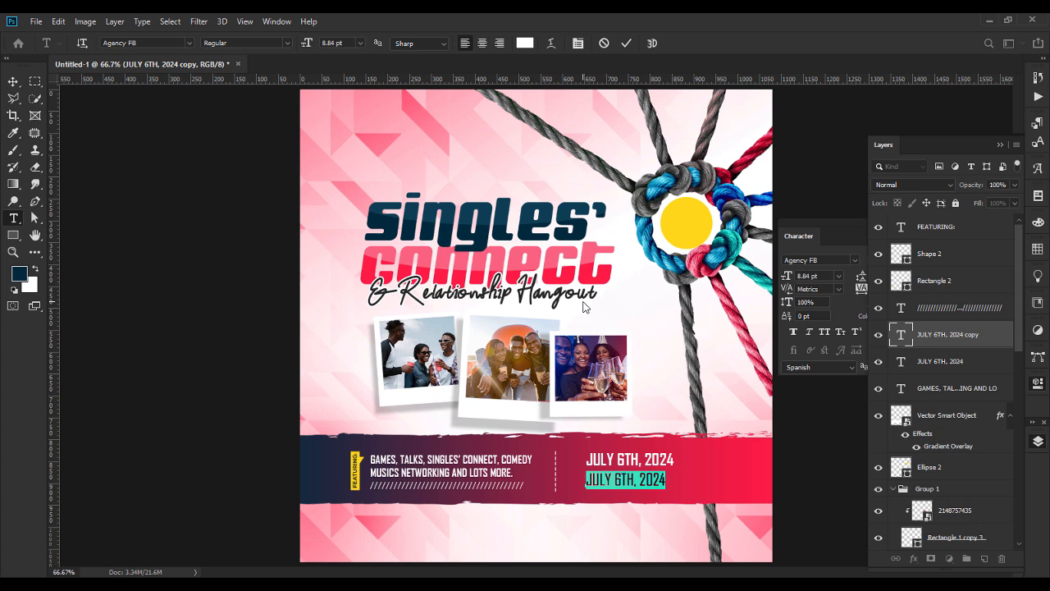
{"action": "type", "text": "2167, JOHN AVENUE, EAST LANSING"}
{"action": "key", "text": "Return"}
{"action": "type", "text": "MICHIGAN 48823 USA."}
{"action": "key", "text": "ctrl+Return"}
Shrink the address text under the date to 5.43 pt.
{"action": "key", "text": "v"}
{"action": "left_click_drag", "start_coordinate": [757, 506], "coordinate": [710, 487]}
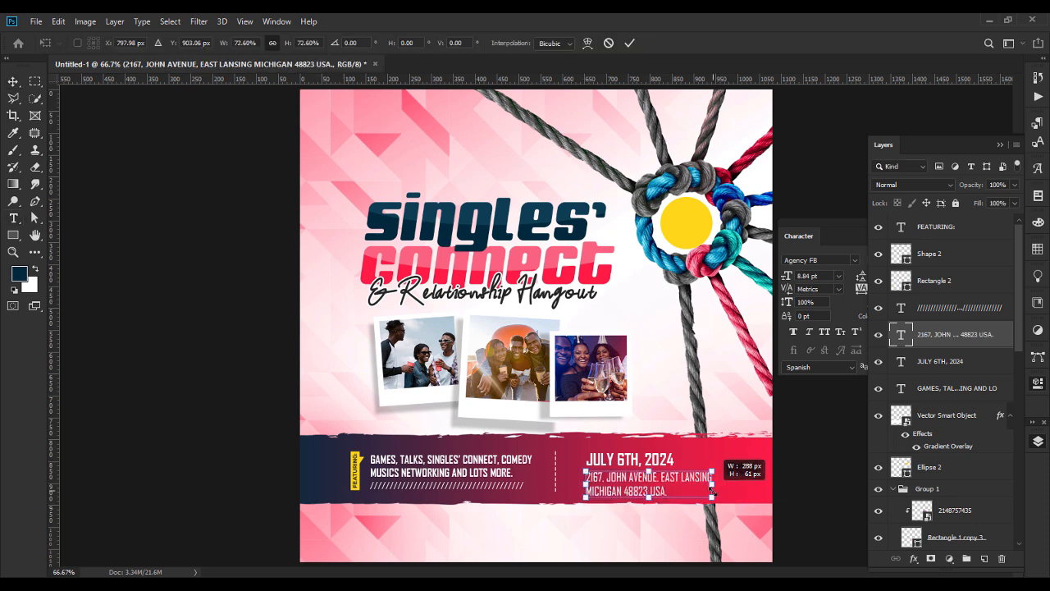
{"action": "key", "text": "Return"}
{"action": "key", "text": "t"}
{"action": "left_click", "coordinate": [636, 491]}
{"action": "key", "text": "ctrl+a"}
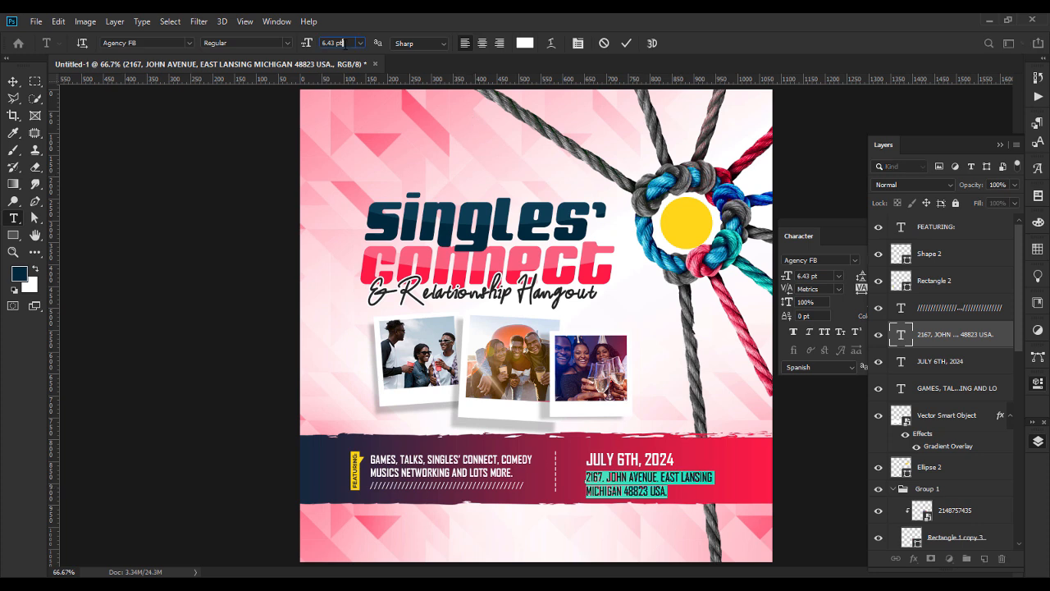
{"action": "key", "text": "Down"}
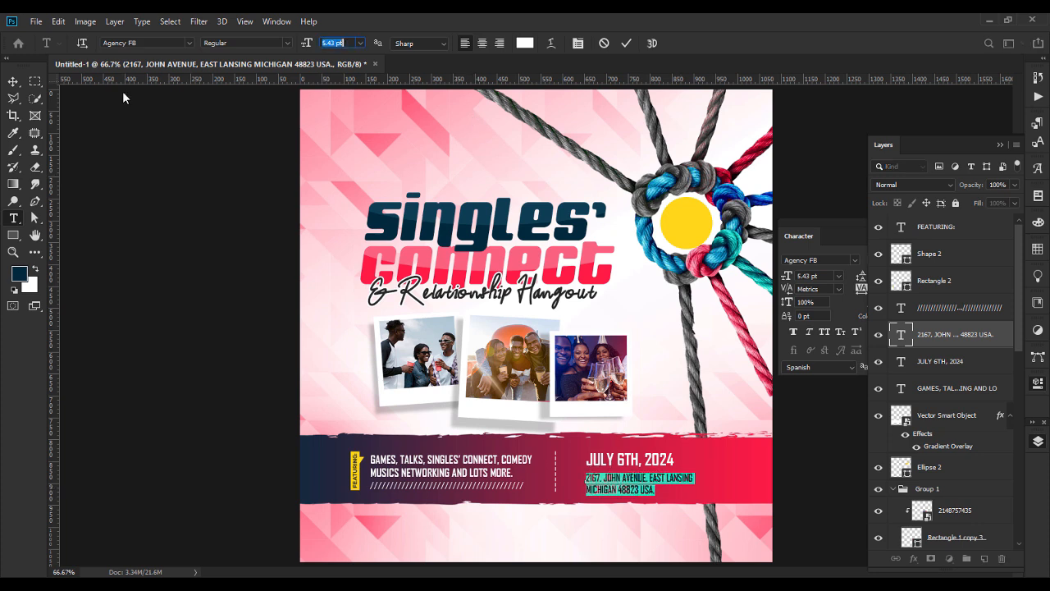
{"action": "left_click", "coordinate": [13, 81]}
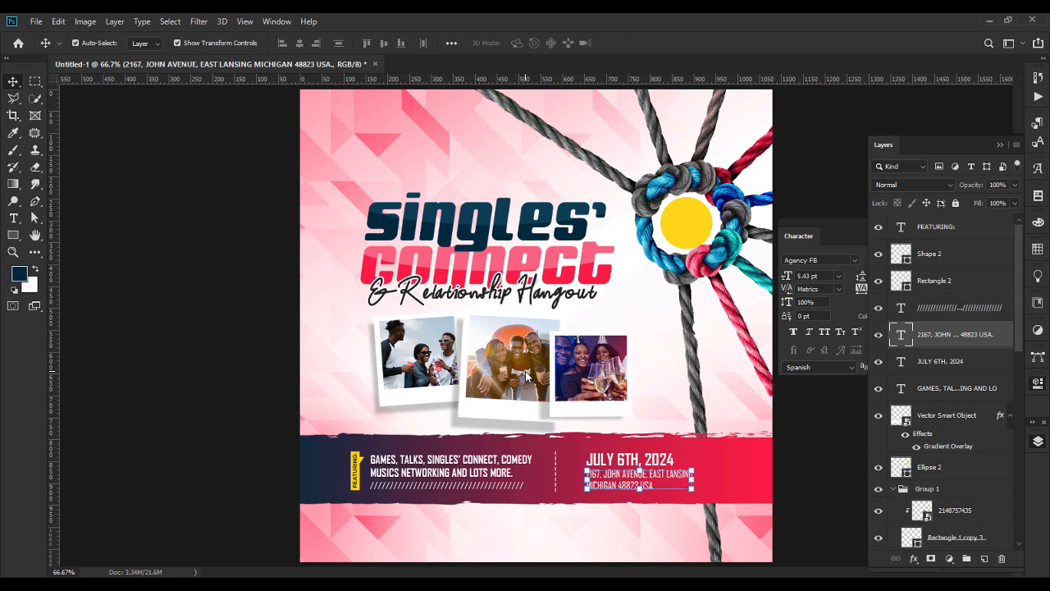
Add guides at the top and bottom of the banner text and nudge the date and address right.
{"action": "left_click_drag", "start_coordinate": [532, 82], "coordinate": [566, 453]}
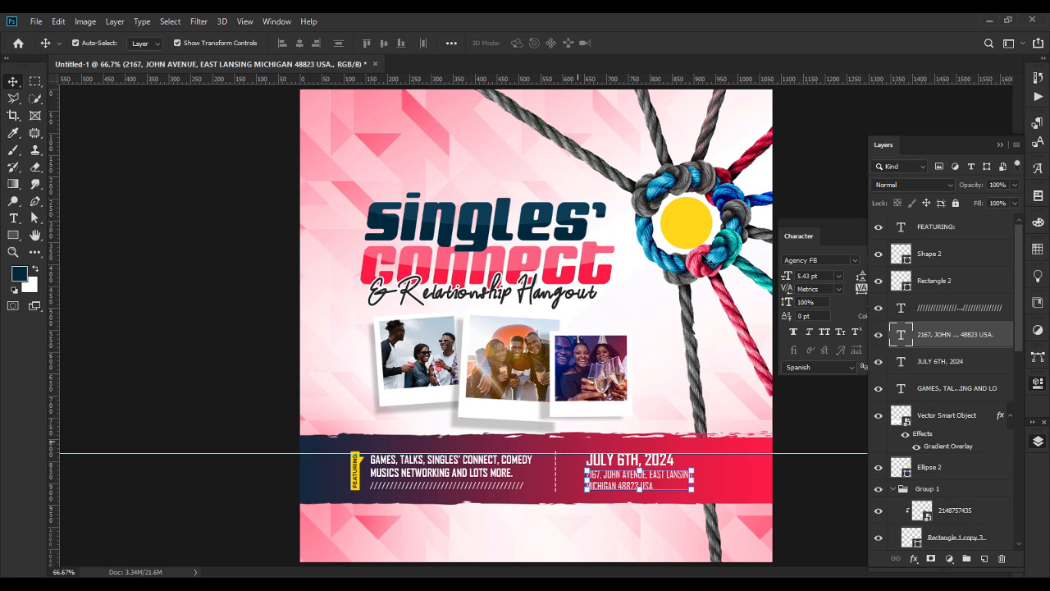
{"action": "left_click_drag", "start_coordinate": [547, 85], "coordinate": [599, 489]}
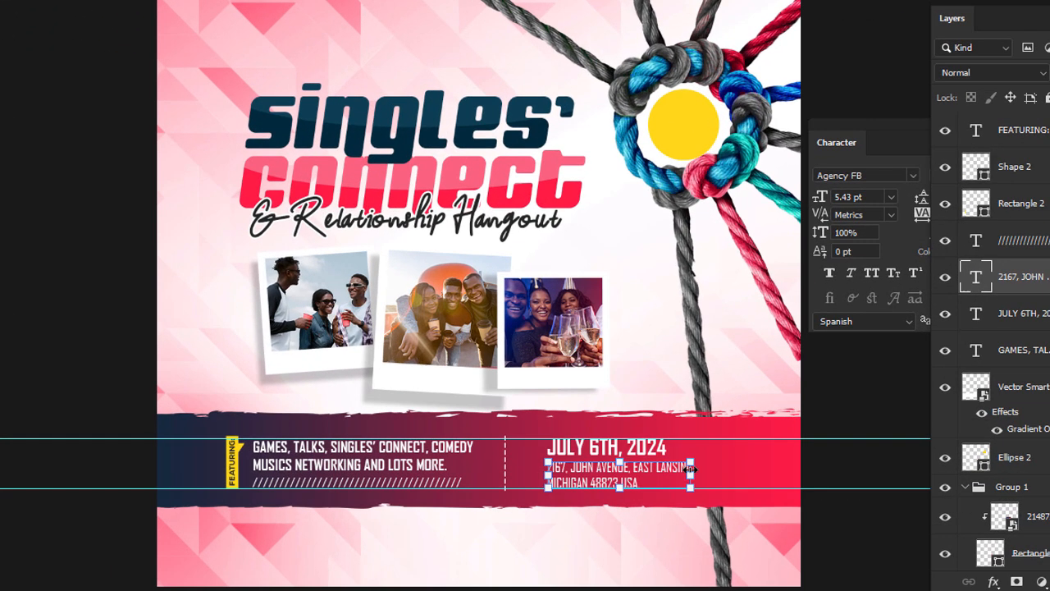
{"action": "left_click", "coordinate": [640, 541]}
{"action": "left_click", "coordinate": [591, 456]}
{"action": "left_click", "coordinate": [589, 480], "text": "shift"}
{"action": "key", "text": "shift+Right"}
{"action": "left_click", "coordinate": [599, 545]}
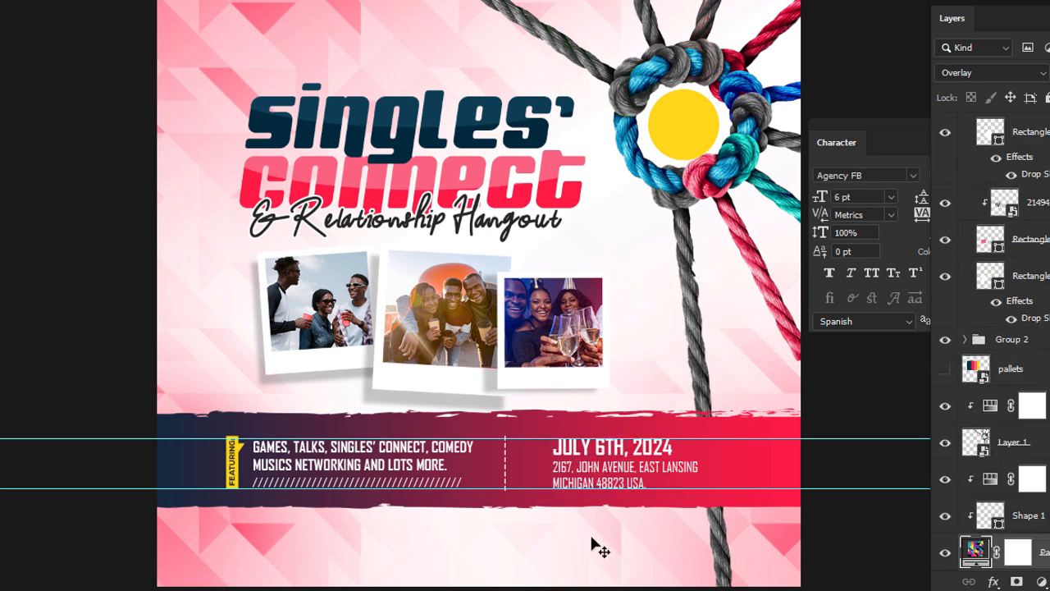
{"action": "left_click_drag", "start_coordinate": [498, 439], "coordinate": [497, 435]}
Check the alignment of GAMES, TALKS, the date, the address and the gradient banner.
{"action": "left_click", "coordinate": [389, 457]}
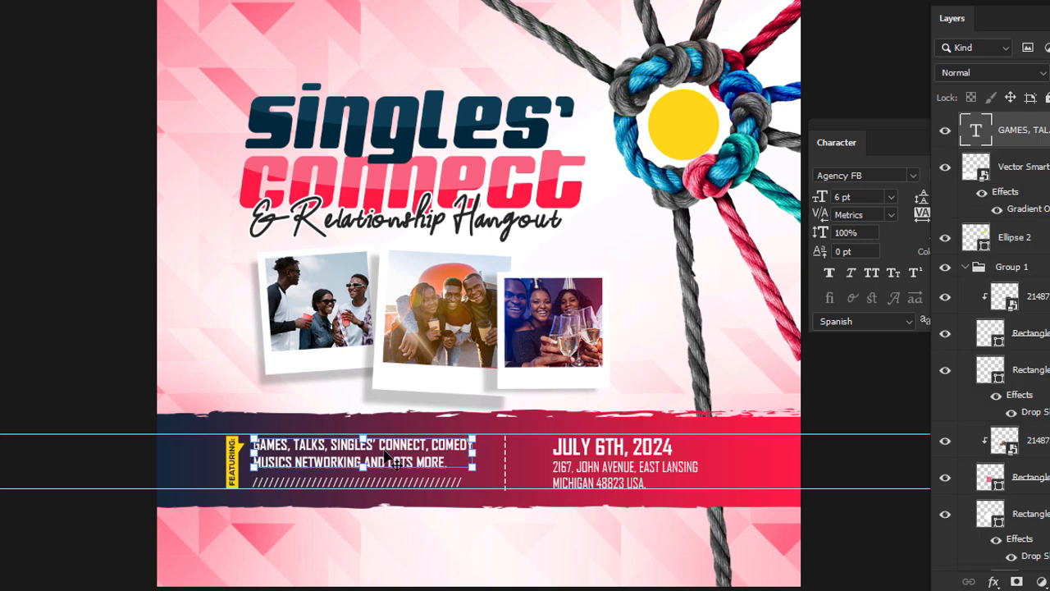
{"action": "left_click", "coordinate": [645, 452]}
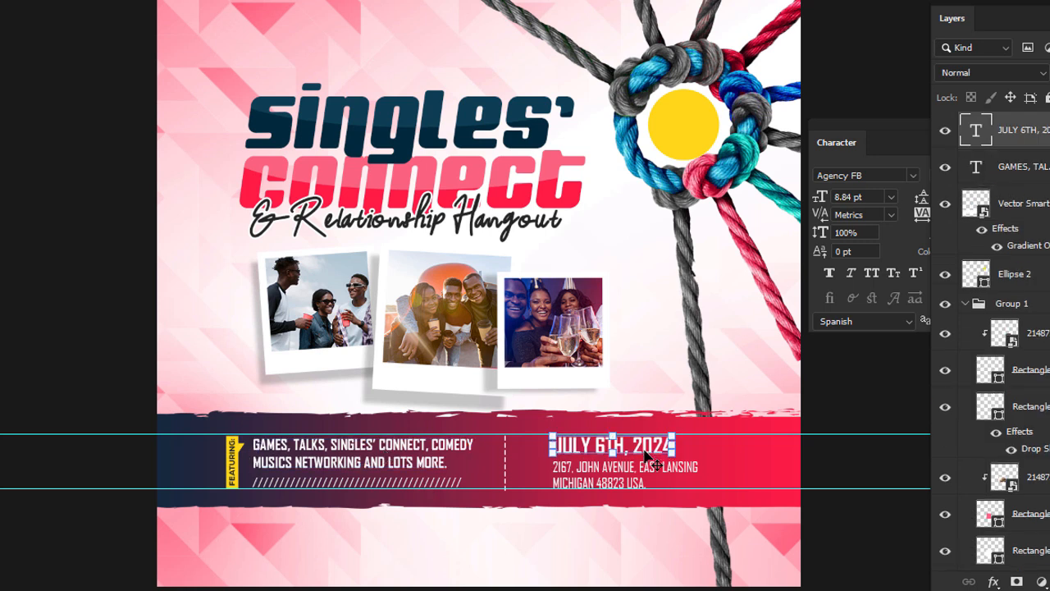
{"action": "left_click", "coordinate": [609, 483]}
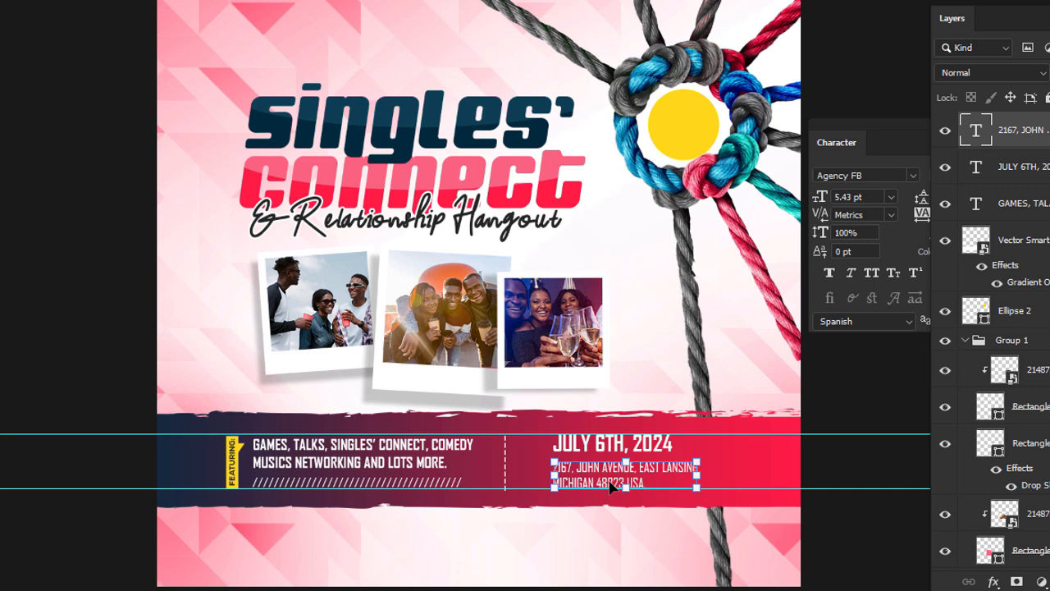
{"action": "left_click", "coordinate": [566, 572]}
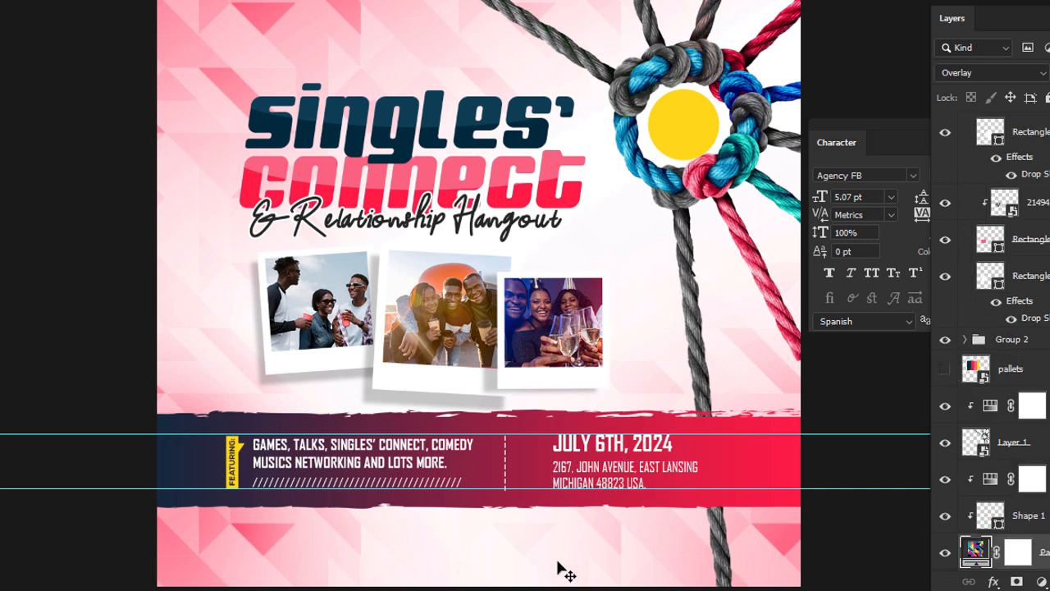
{"action": "left_click", "coordinate": [753, 459]}
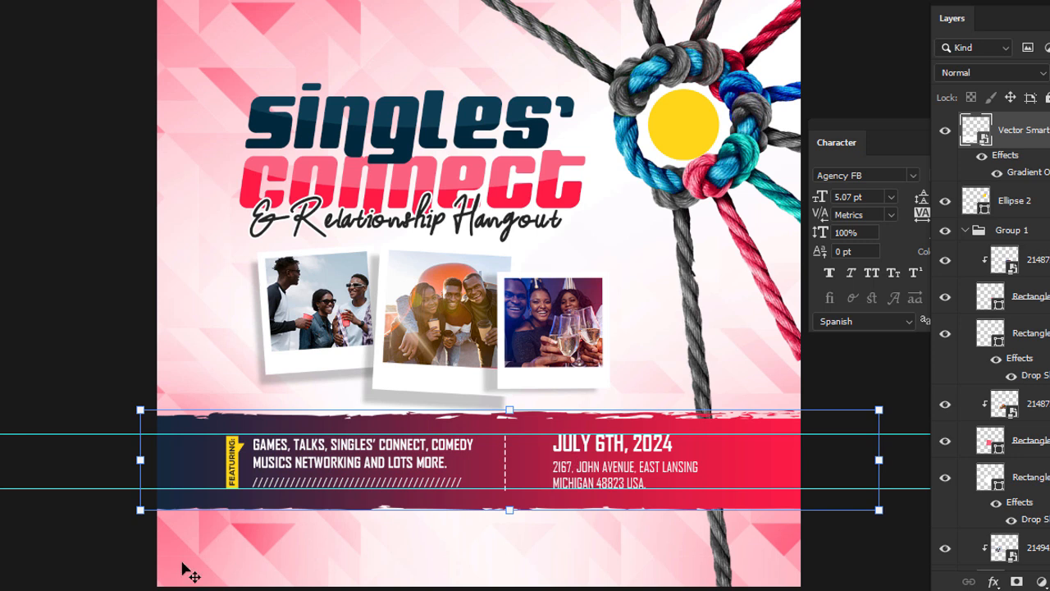
Find the location icon image through Windows Search and drag it into the flyer.
{"action": "key", "text": "super"}
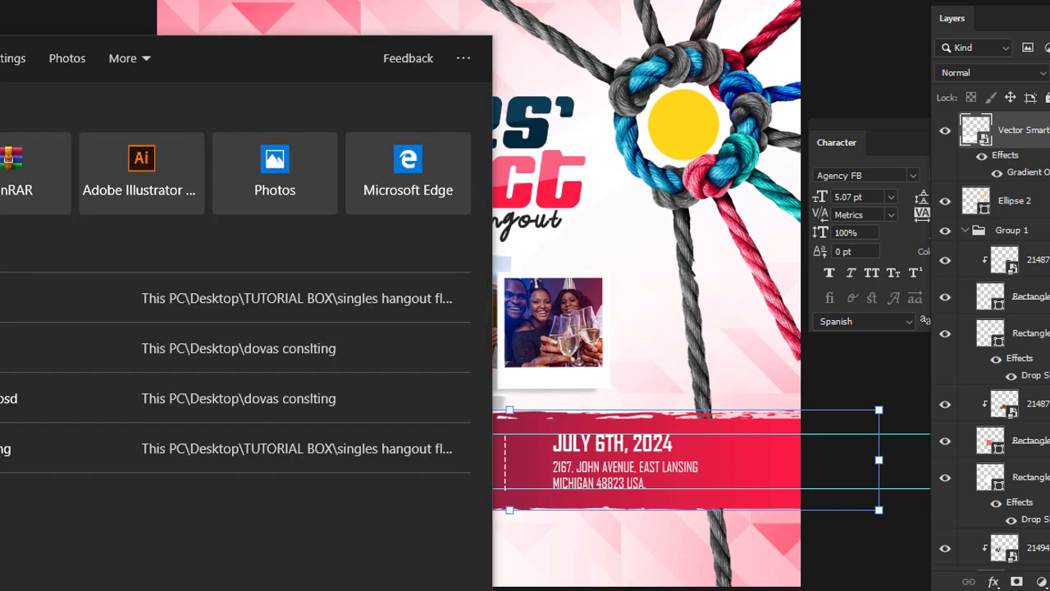
{"action": "type", "text": "load"}
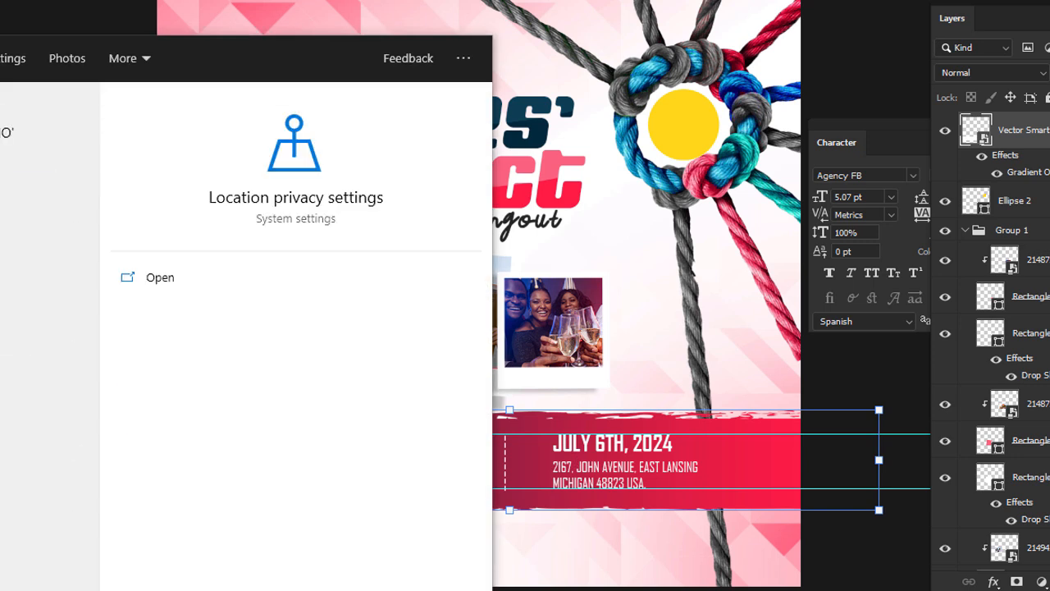
{"action": "key", "text": "BackSpace"}
{"action": "key", "text": "BackSpace"}
{"action": "type", "text": "c"}
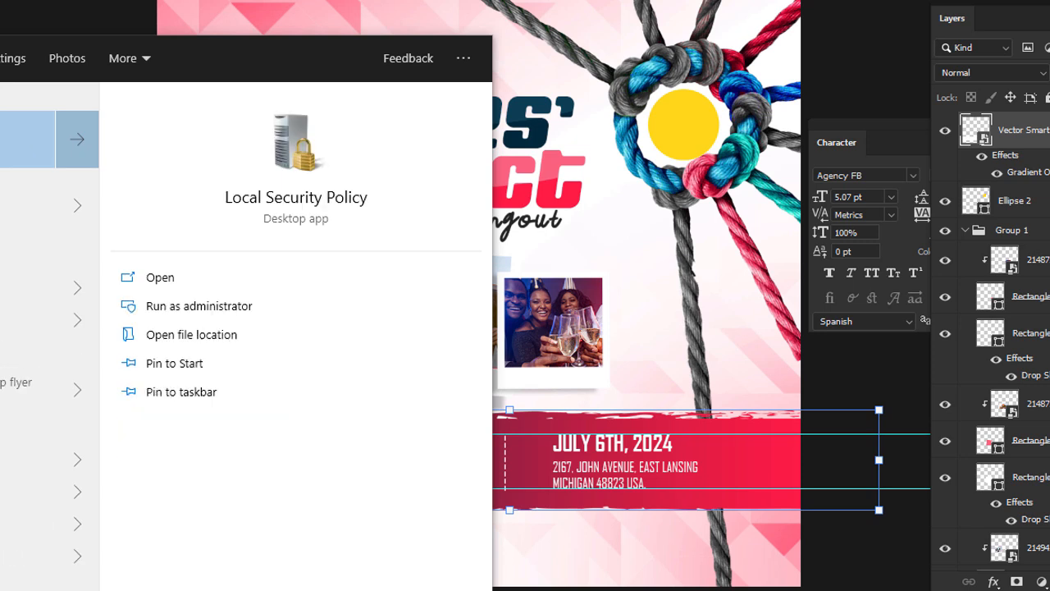
{"action": "left_click", "coordinate": [77, 209]}
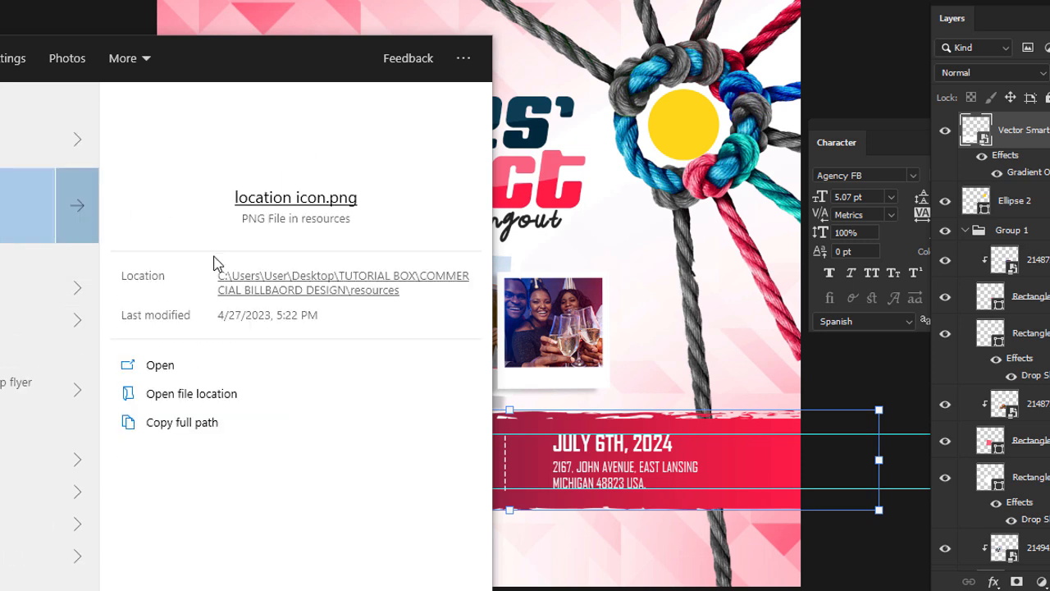
{"action": "left_click", "coordinate": [180, 395]}
{"action": "left_click_drag", "start_coordinate": [173, 16], "coordinate": [535, 465]}
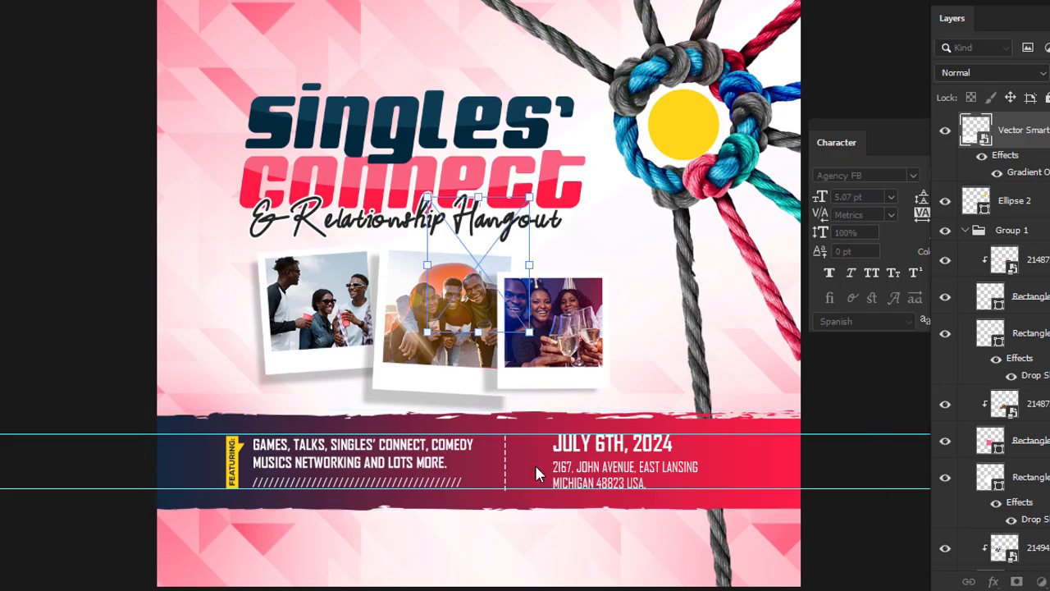
Shrink the location icon and nudge it beside the venue address.
{"action": "left_click_drag", "start_coordinate": [479, 197], "coordinate": [538, 474]}
{"action": "key", "text": "Return"}
{"action": "key", "text": "Up"}
{"action": "key", "text": "Up"}
{"action": "key", "text": "Up"}
{"action": "key", "text": "Up"}
{"action": "key", "text": "Right"}
{"action": "key", "text": "Right"}
{"action": "key", "text": "Right"}
{"action": "key", "text": "Return"}
Fine-tune the location icon's width and height.
{"action": "left_click_drag", "start_coordinate": [534, 474], "coordinate": [538, 472]}
{"action": "key", "text": "Return"}
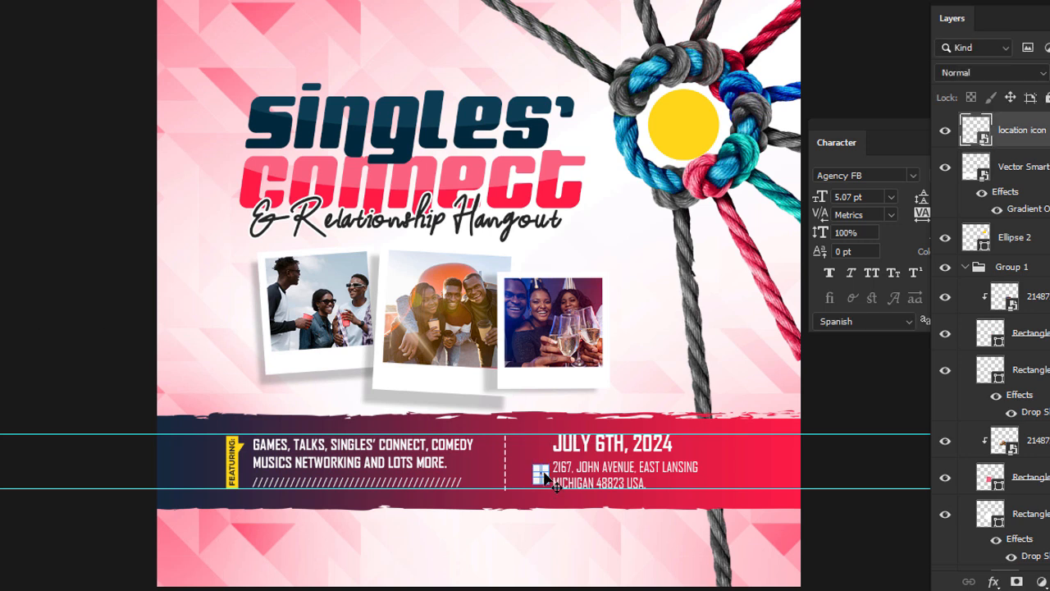
{"action": "left_click_drag", "start_coordinate": [541, 465], "coordinate": [542, 464]}
{"action": "key", "text": "Return"}
{"action": "key", "text": "super"}
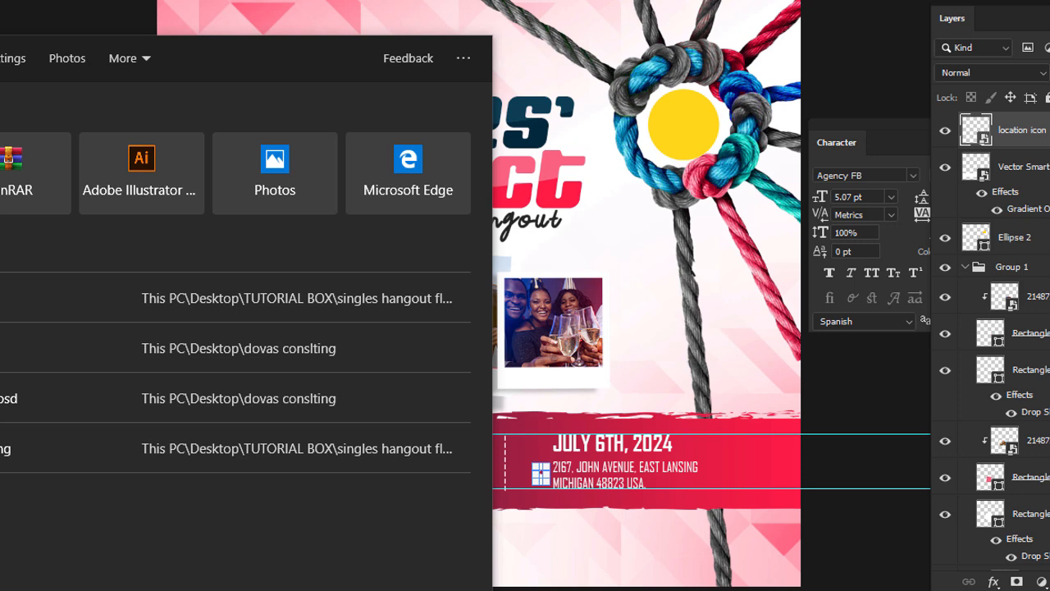
Find the date icon image through Windows Search and drag it onto the canvas.
{"action": "type", "text": "camt"}
{"action": "key", "text": "BackSpace"}
{"action": "key", "text": "BackSpace"}
{"action": "key", "text": "BackSpace"}
{"action": "key", "text": "BackSpace"}
{"action": "type", "text": "br"}
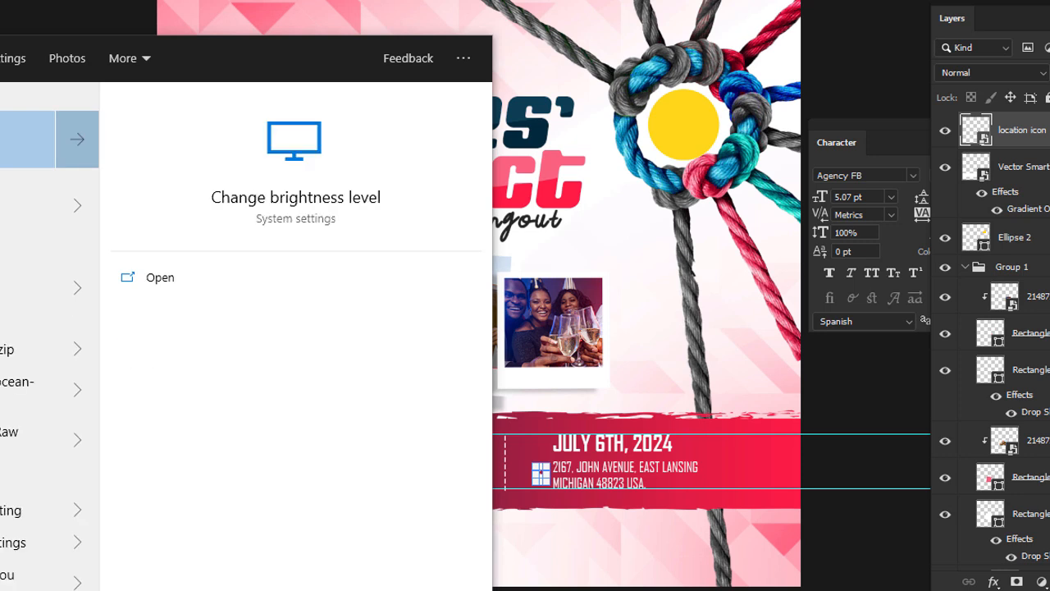
{"action": "type", "text": "te"}
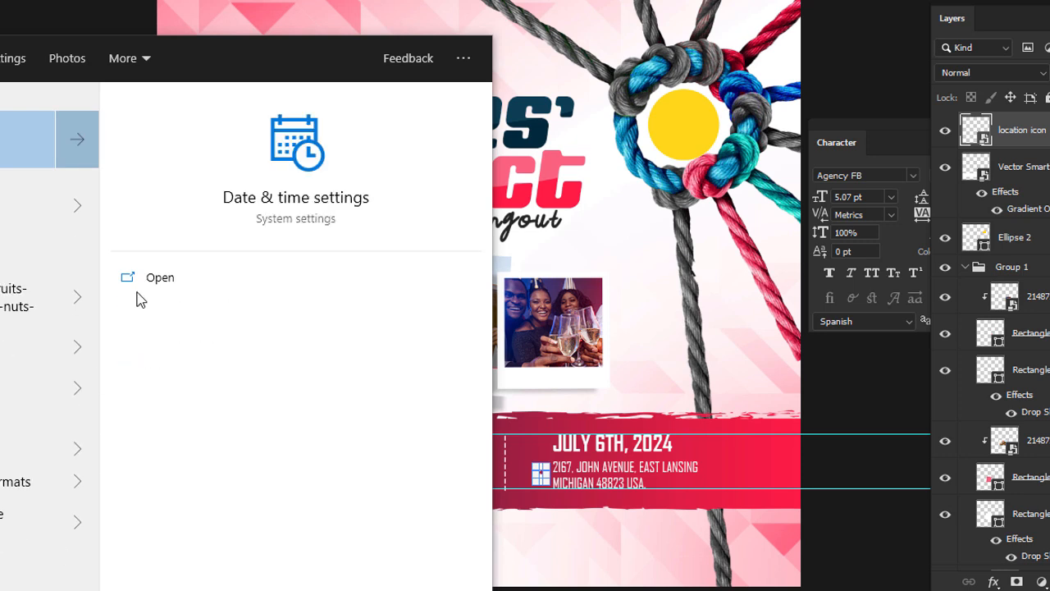
{"action": "left_click", "coordinate": [78, 216]}
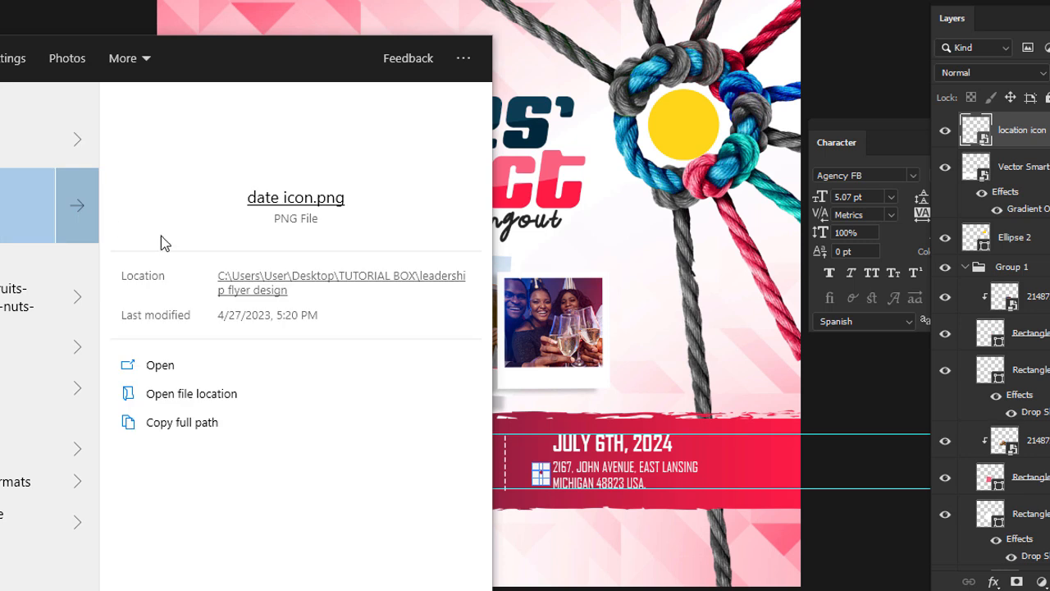
{"action": "left_click", "coordinate": [199, 391]}
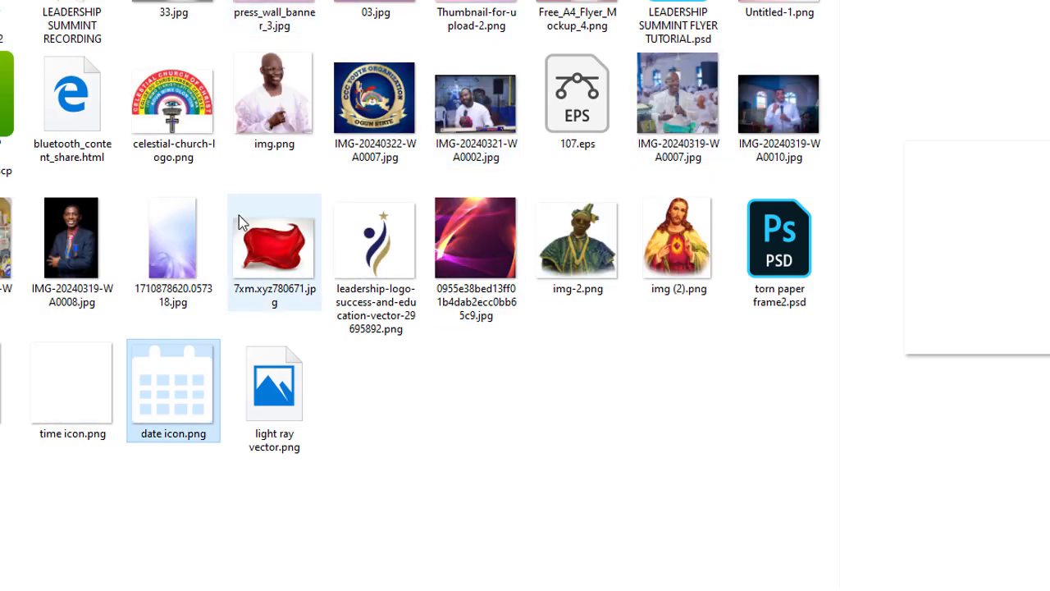
{"action": "left_click_drag", "start_coordinate": [153, 367], "coordinate": [551, 452]}
Shrink the date icon and position it just left of JULY 6TH, 2024.
{"action": "left_click_drag", "start_coordinate": [481, 191], "coordinate": [539, 450]}
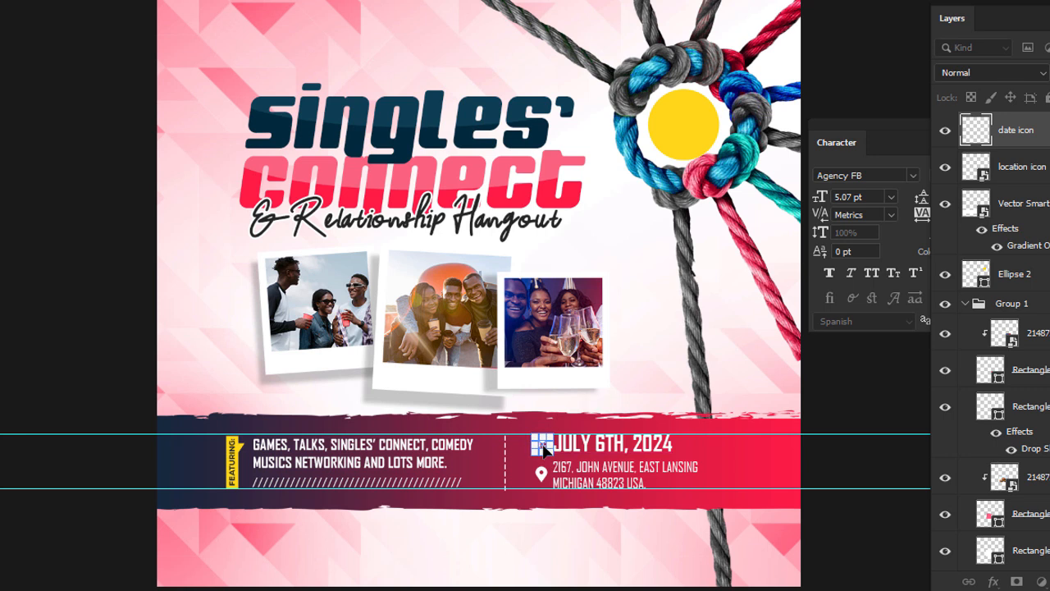
{"action": "key", "text": "Return"}
{"action": "scroll", "coordinate": [529, 460], "scroll_direction": "up", "scroll_amount": 5}
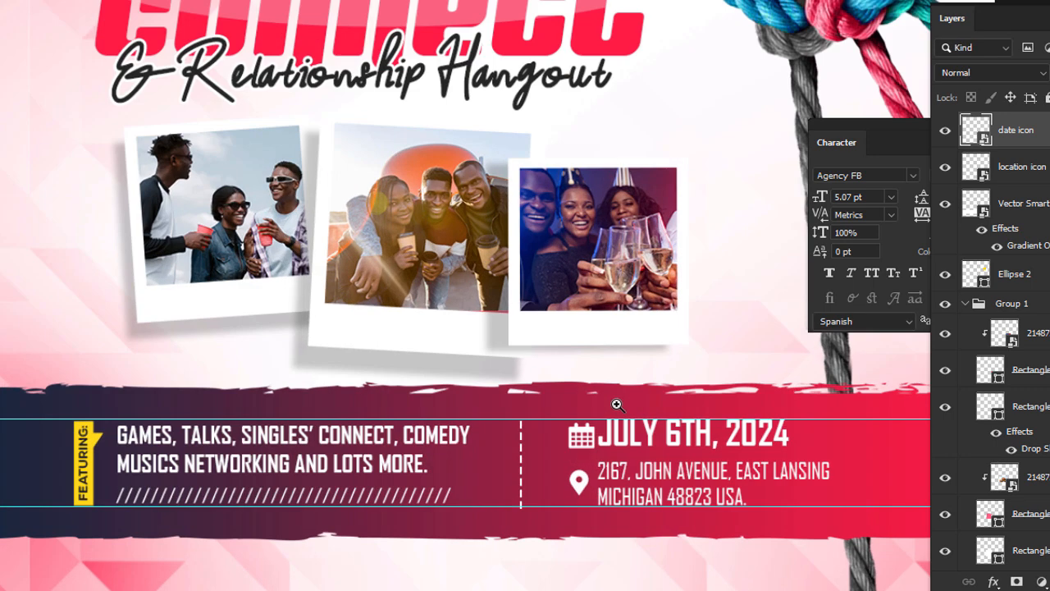
{"action": "mouse_move", "coordinate": [571, 431]}
{"action": "left_mouse_down"}
{"action": "mouse_move", "coordinate": [552, 425]}
{"action": "mouse_move", "coordinate": [574, 421]}
{"action": "mouse_move", "coordinate": [554, 426]}
{"action": "left_mouse_up"}
{"action": "key", "text": "ctrl+z"}
{"action": "left_click", "coordinate": [564, 491]}
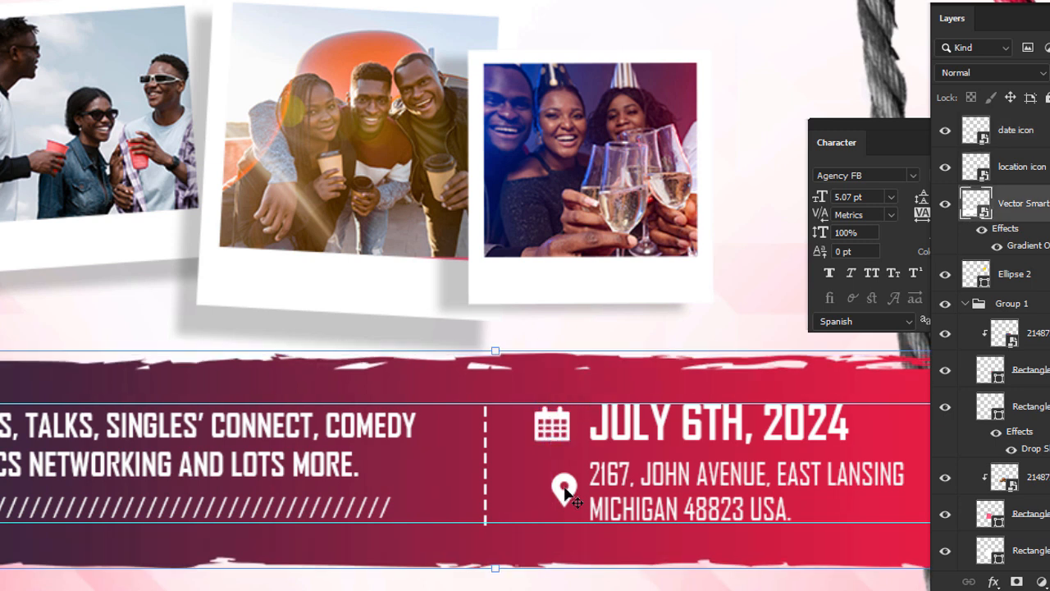
{"action": "left_click", "coordinate": [566, 491]}
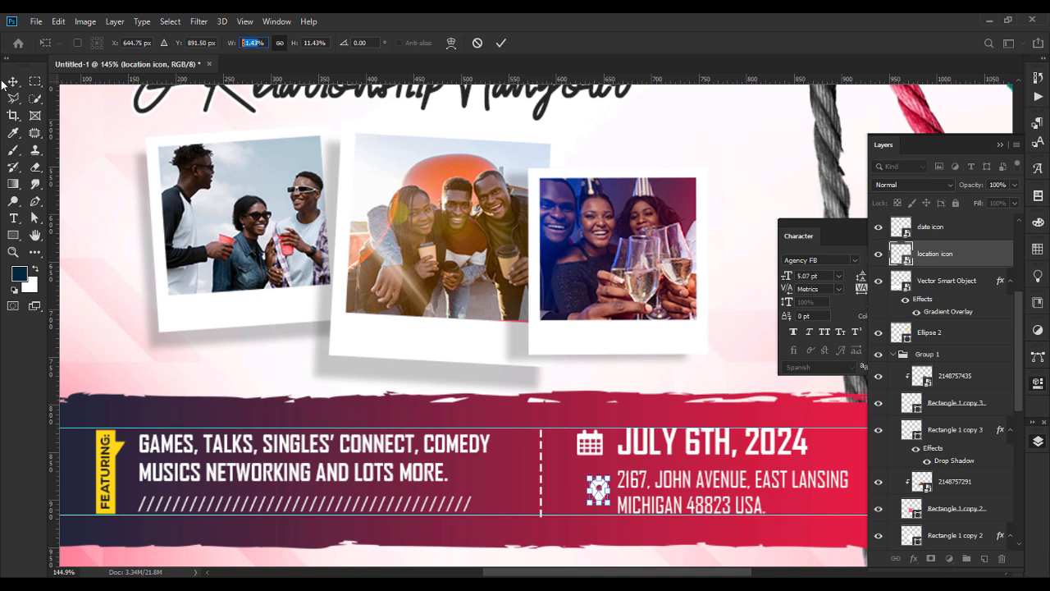
Scale the calendar date icon to 11.43% to match the location icon.
{"action": "key", "text": "Return"}
{"action": "left_click", "coordinate": [594, 443]}
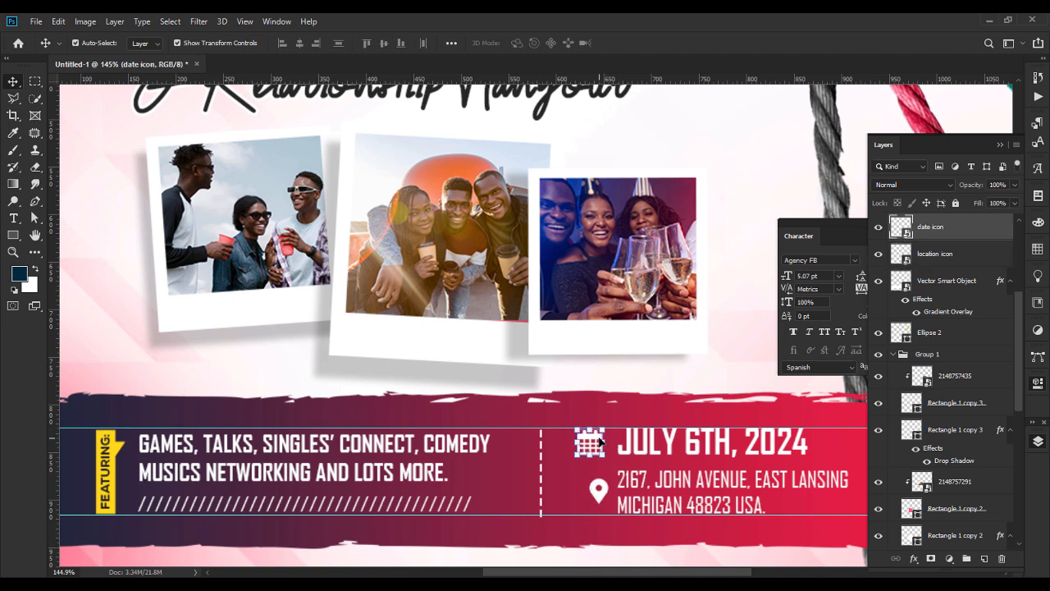
{"action": "key", "text": "ctrl+t"}
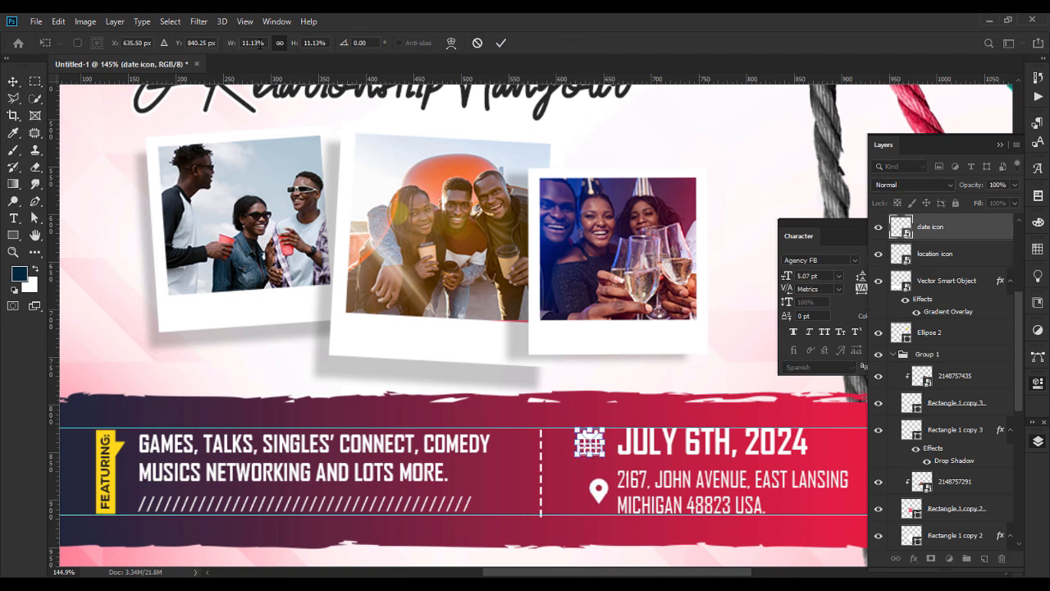
{"action": "left_click_drag", "start_coordinate": [257, 42], "coordinate": [224, 39]}
{"action": "type", "text": "11.43"}
{"action": "key", "text": "Return"}
Align the calendar and location-pin icons on their horizontal centres.
{"action": "left_click", "coordinate": [17, 82]}
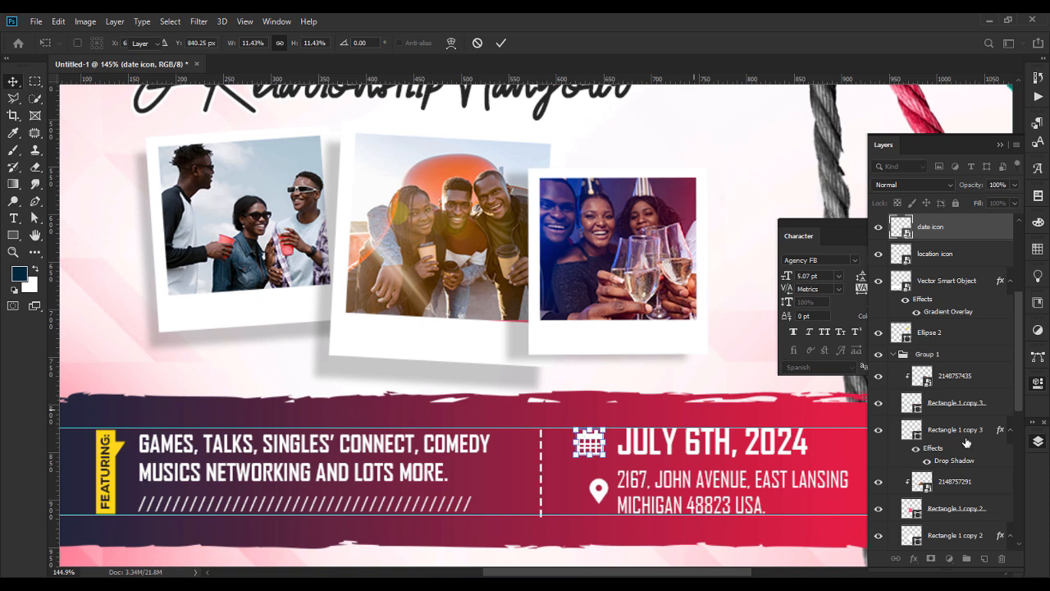
{"action": "left_click", "coordinate": [942, 263], "text": "shift"}
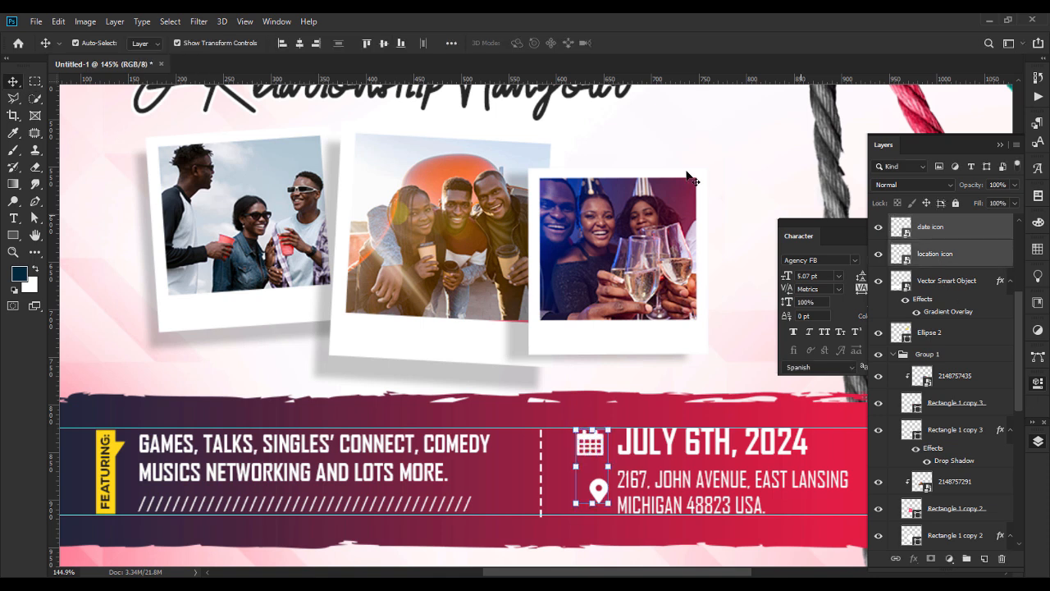
{"action": "left_click", "coordinate": [300, 42]}
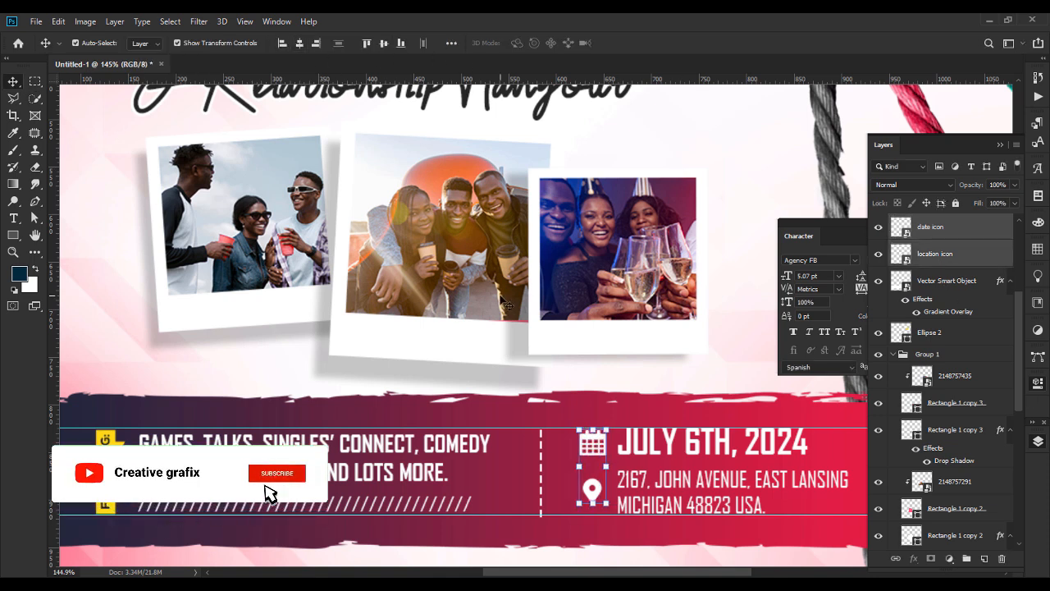
Give the calendar icon a yellow #ffd803 Color Overlay via Blending Options.
{"action": "left_click", "coordinate": [636, 562]}
{"action": "left_click", "coordinate": [597, 447]}
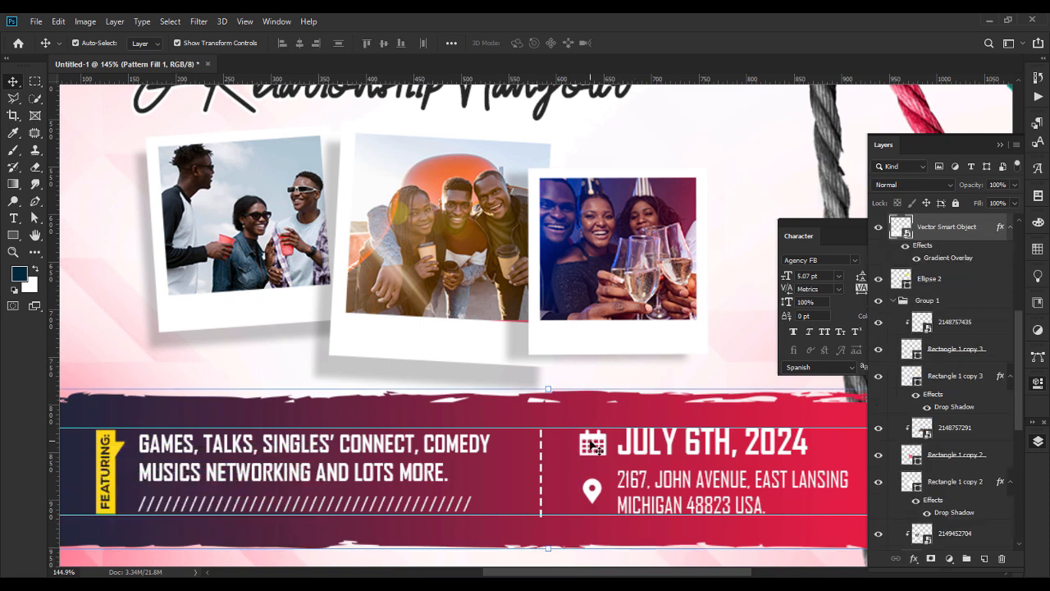
{"action": "left_click", "coordinate": [605, 449]}
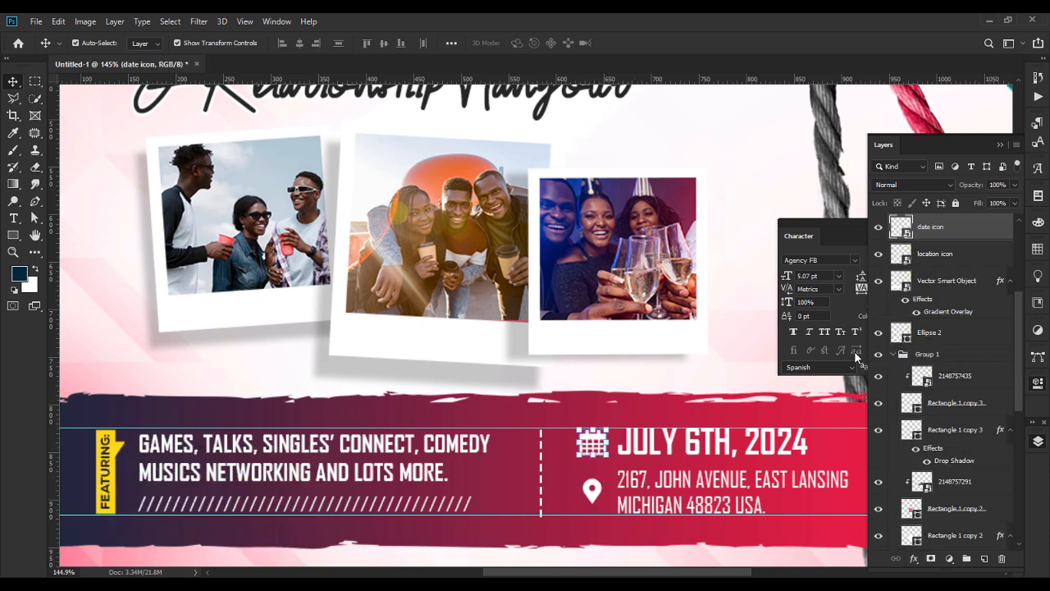
{"action": "right_click", "coordinate": [965, 233]}
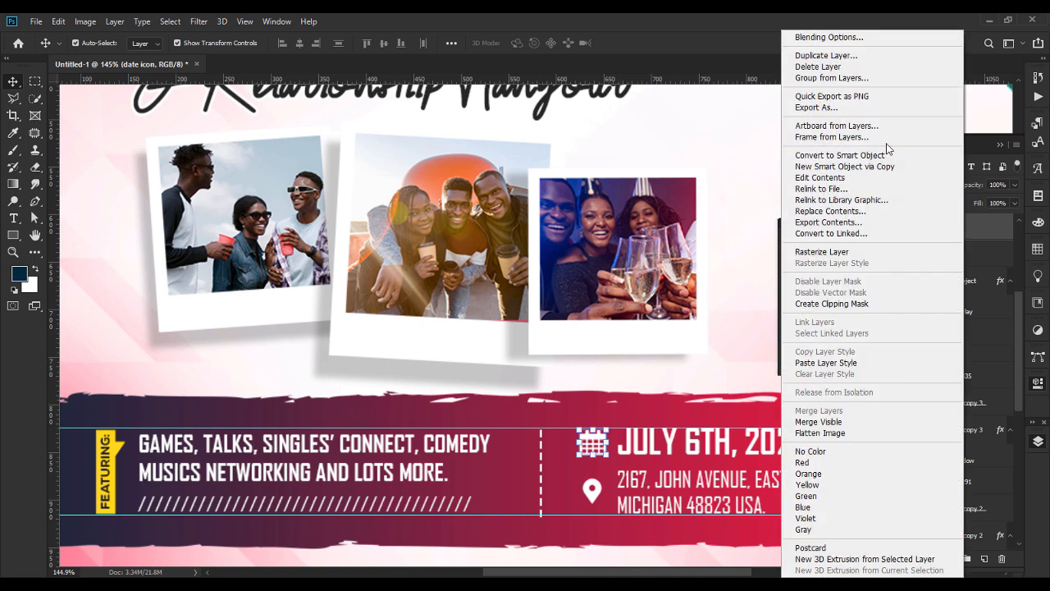
{"action": "left_click", "coordinate": [833, 36]}
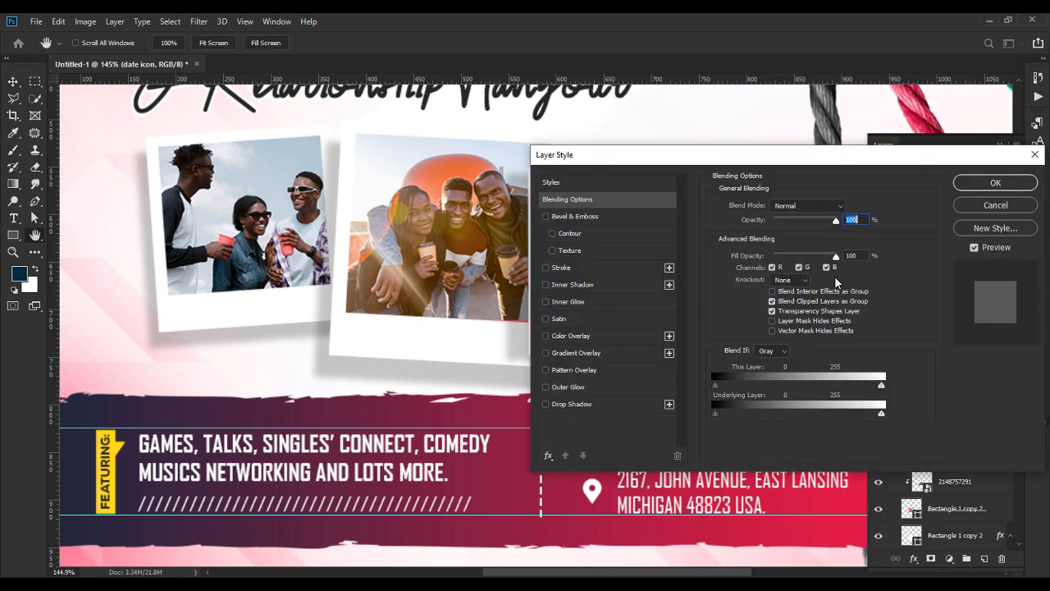
{"action": "left_click", "coordinate": [563, 338]}
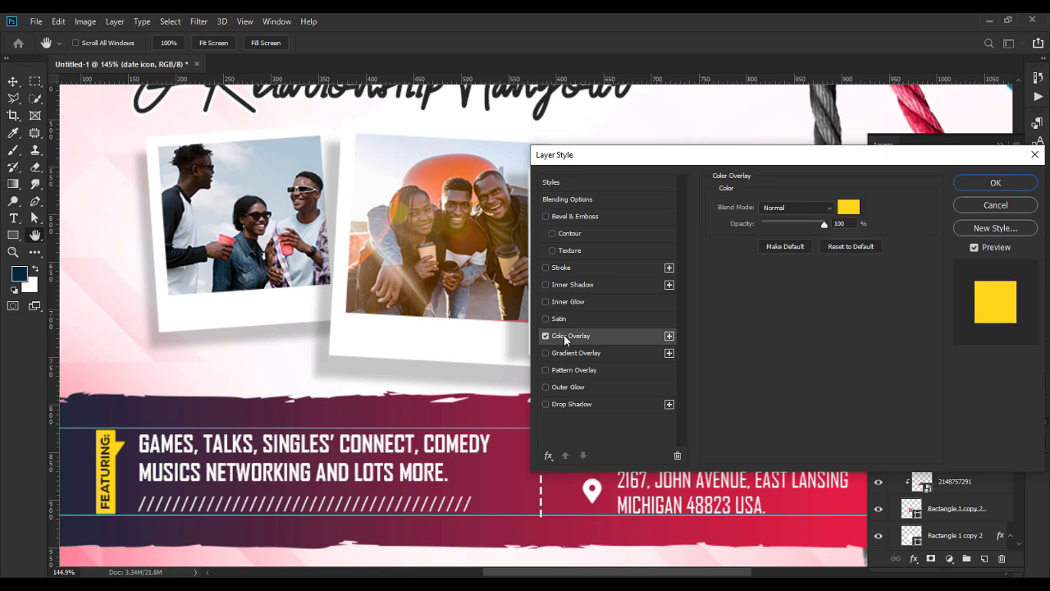
{"action": "left_click", "coordinate": [848, 206]}
{"action": "key", "text": "Return"}
{"action": "key", "text": "Return"}
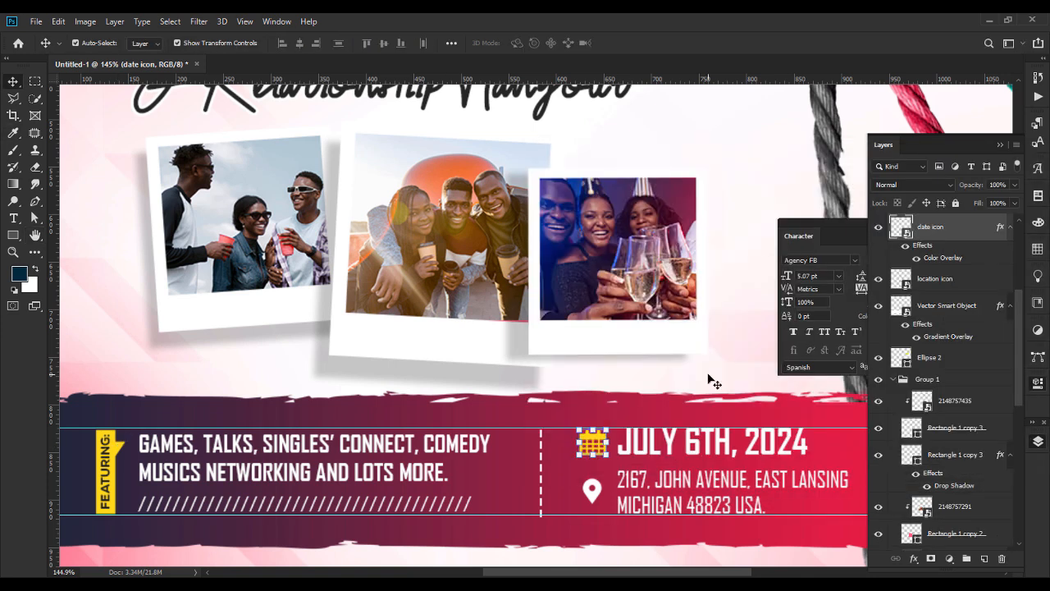
Copy the calendar icon's layer style and paste it onto the location-pin icon.
{"action": "left_click", "coordinate": [591, 494]}
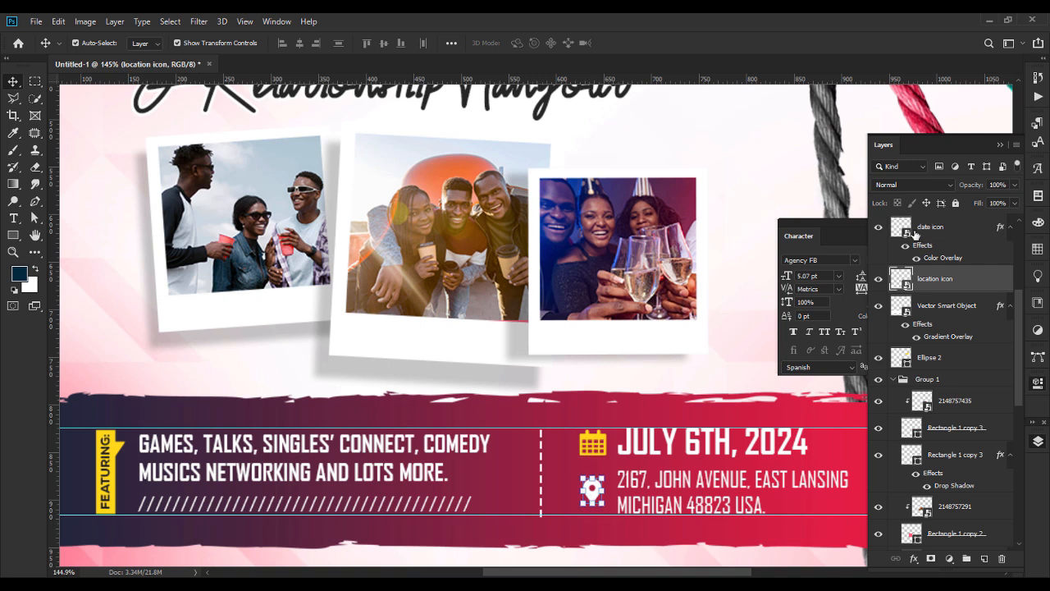
{"action": "right_click", "coordinate": [941, 283]}
{"action": "left_click", "coordinate": [957, 233]}
{"action": "left_click", "coordinate": [960, 228]}
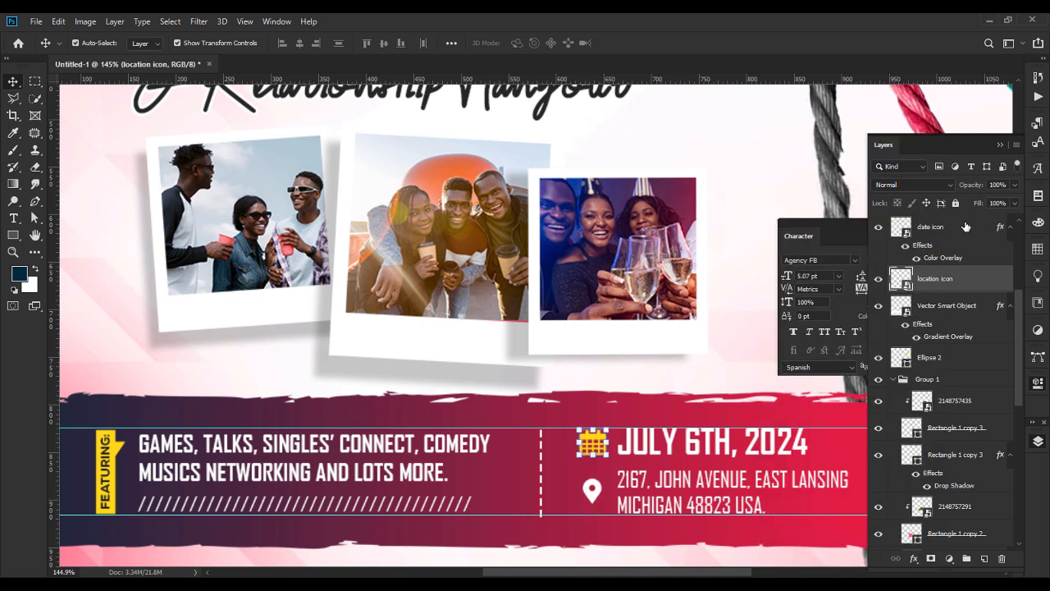
{"action": "right_click", "coordinate": [964, 228]}
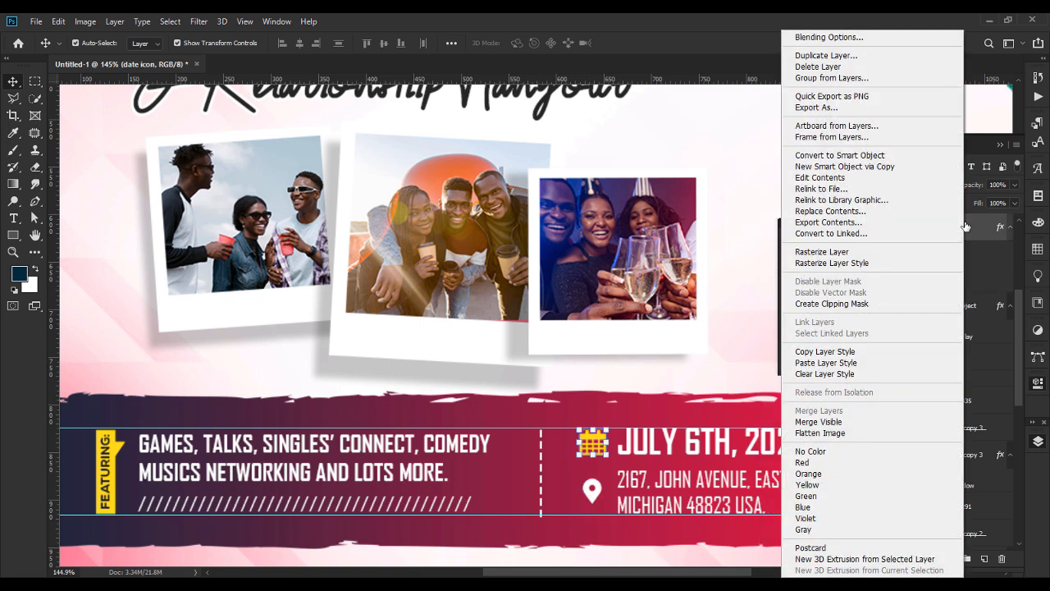
{"action": "left_click", "coordinate": [821, 351]}
{"action": "left_click", "coordinate": [894, 279]}
{"action": "right_click", "coordinate": [903, 283]}
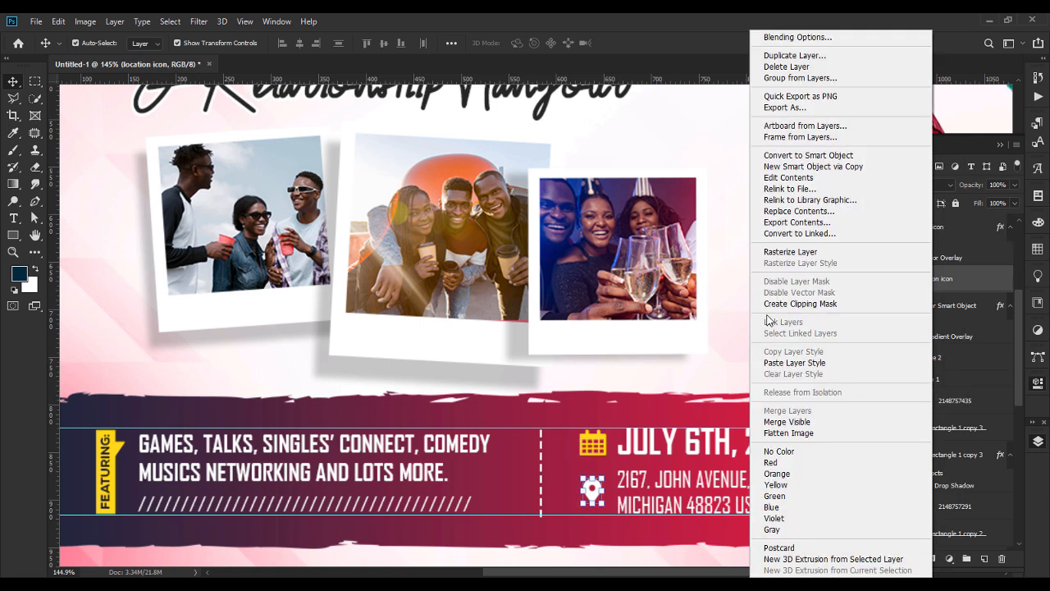
{"action": "left_click", "coordinate": [789, 363]}
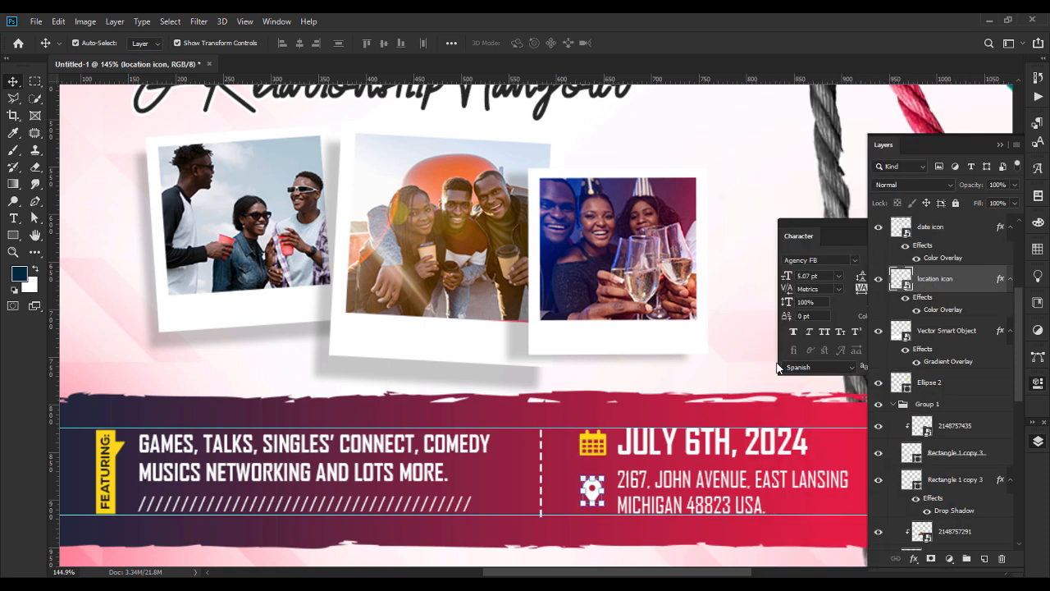
{"action": "left_click", "coordinate": [674, 478]}
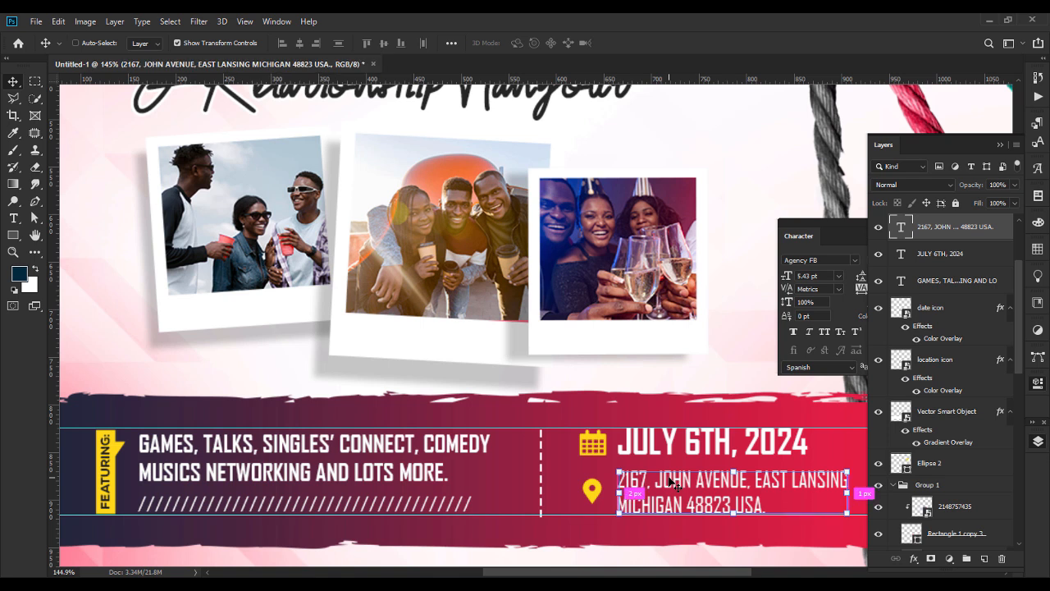
Clear all guides from the canvas.
{"action": "scroll", "coordinate": [671, 483], "scroll_direction": "down", "scroll_amount": 5}
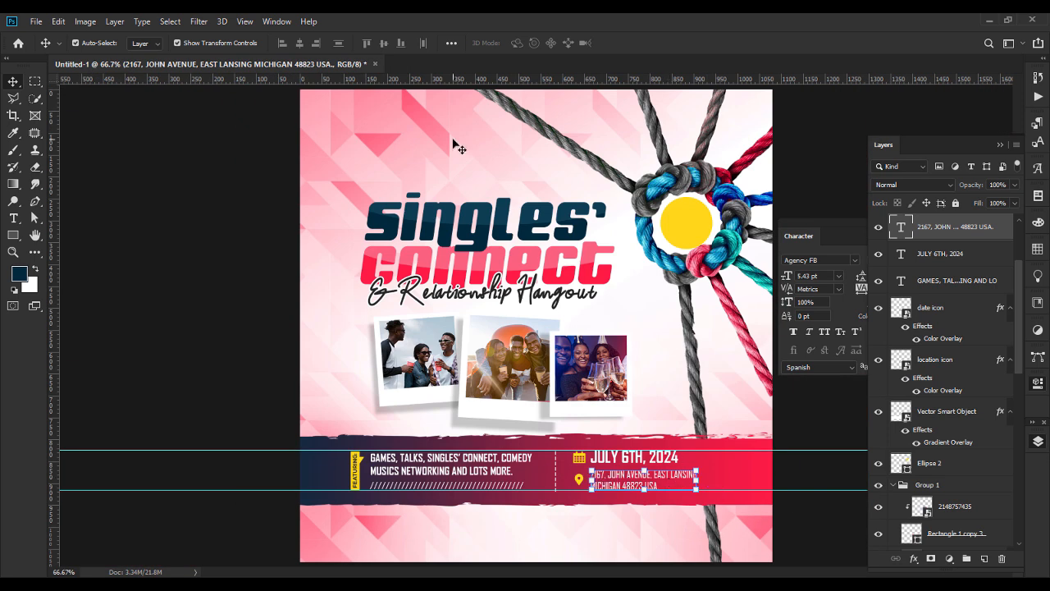
{"action": "left_click", "coordinate": [266, 24]}
{"action": "mouse_move", "coordinate": [246, 21]}
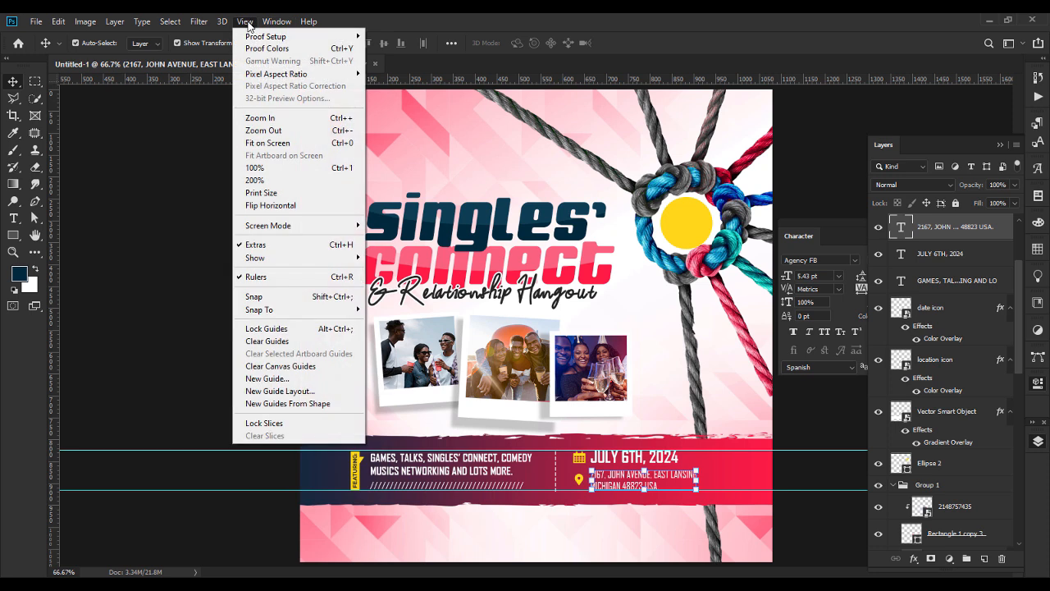
{"action": "left_click", "coordinate": [279, 341]}
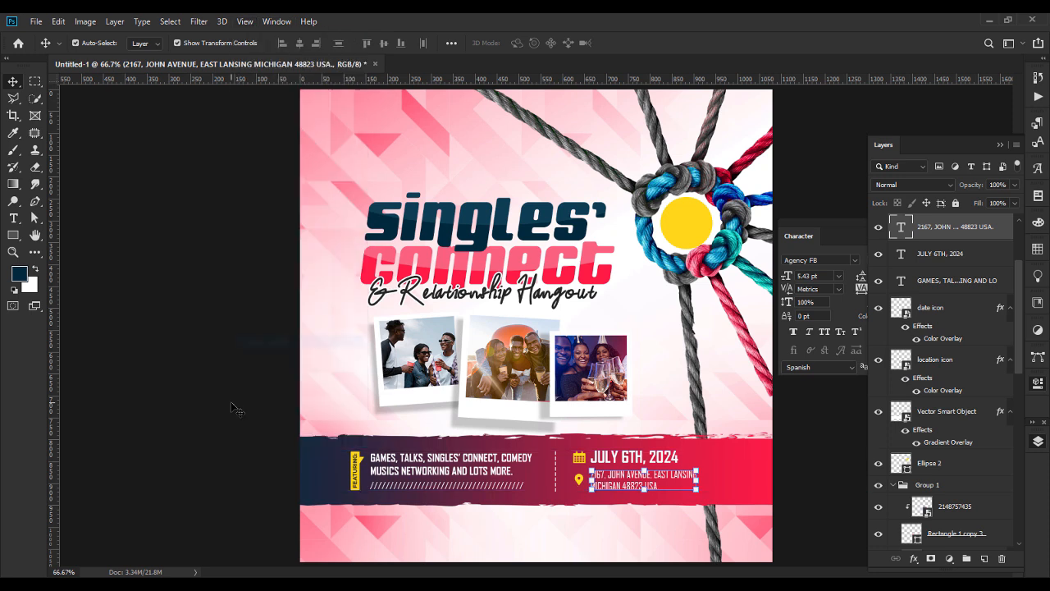
Select the banner's text and icon layers and group them with Ctrl+G.
{"action": "left_click", "coordinate": [234, 409]}
{"action": "left_click", "coordinate": [987, 233]}
{"action": "mouse_move", "coordinate": [1026, 326]}
{"action": "left_mouse_down"}
{"action": "mouse_move", "coordinate": [1018, 283]}
{"action": "mouse_move", "coordinate": [1020, 318]}
{"action": "left_mouse_up"}
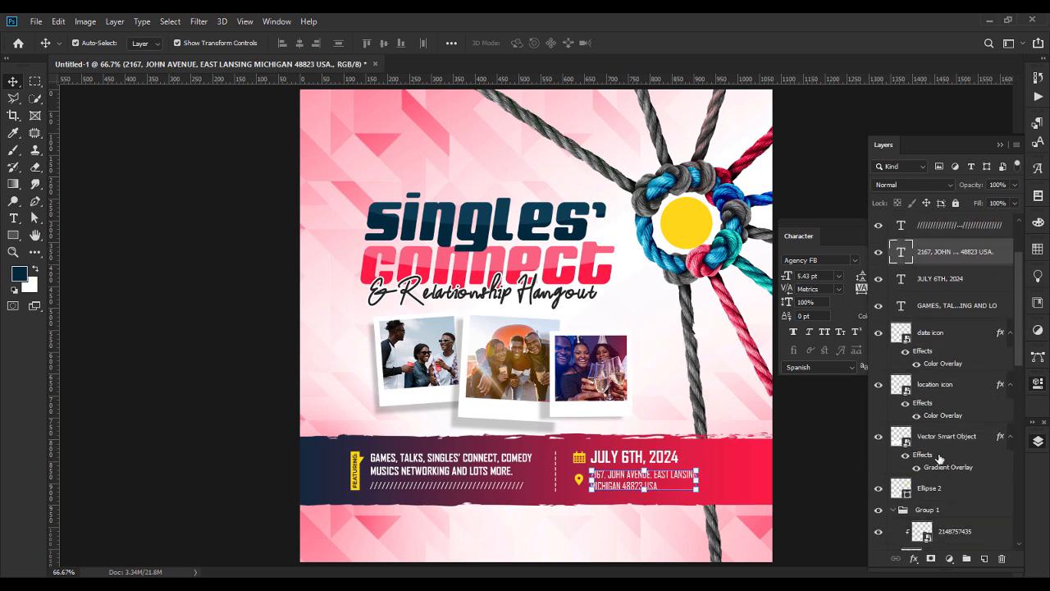
{"action": "left_click", "coordinate": [931, 490]}
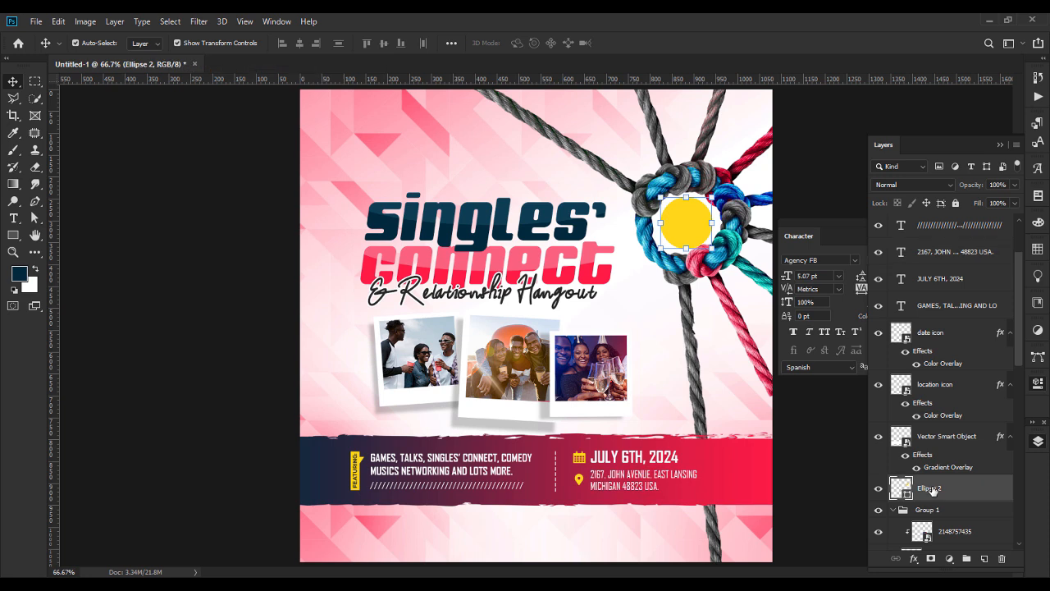
{"action": "left_click", "coordinate": [953, 441]}
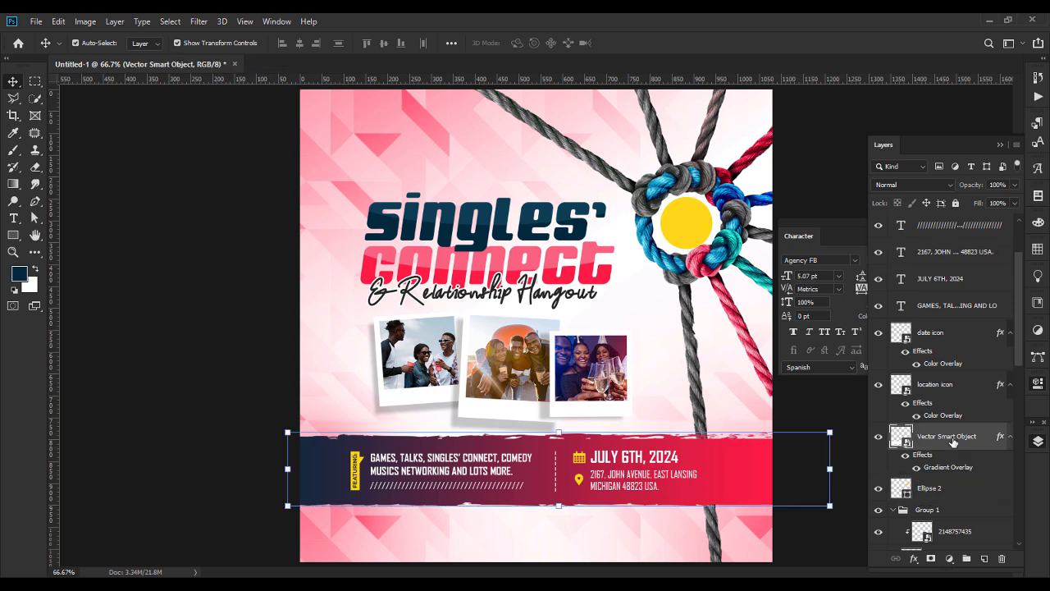
{"action": "left_click", "coordinate": [966, 395]}
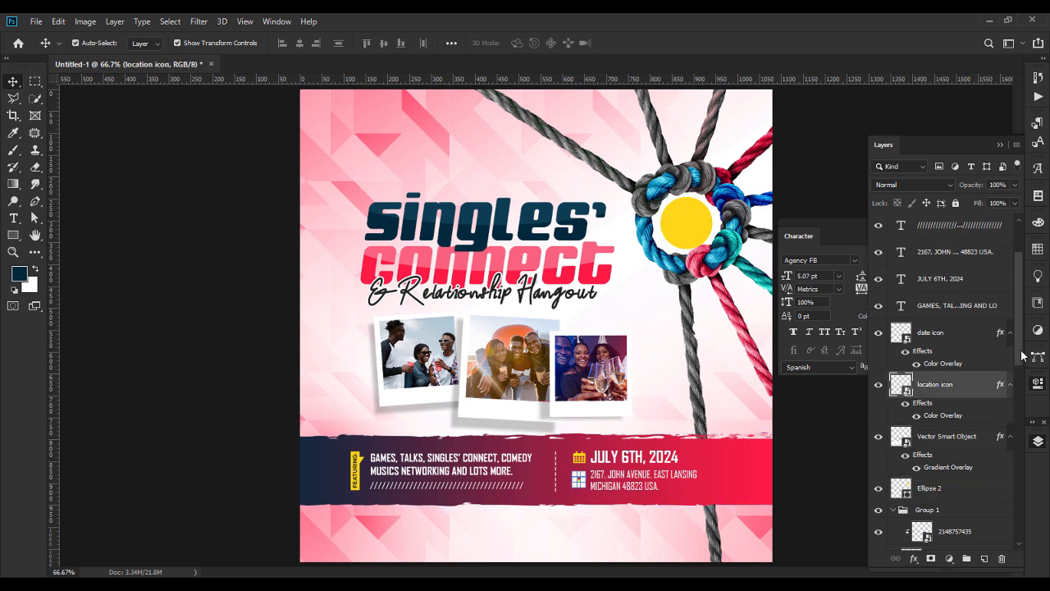
{"action": "scroll", "coordinate": [1000, 269], "scroll_direction": "up", "scroll_amount": 3}
{"action": "left_click", "coordinate": [959, 233], "text": "shift"}
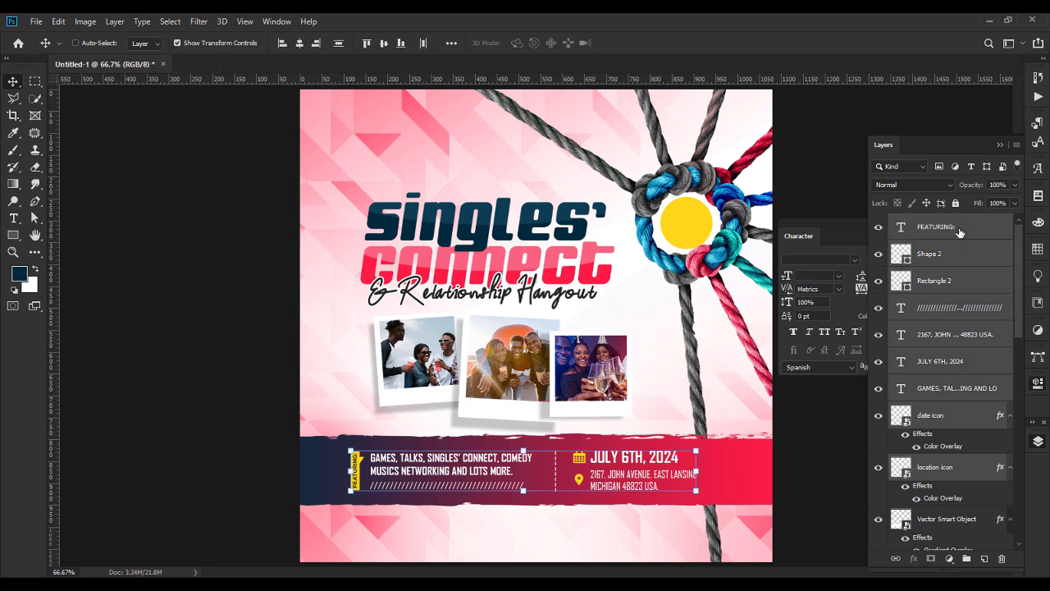
{"action": "key", "text": "ctrl+g"}
{"action": "left_click", "coordinate": [878, 224]}
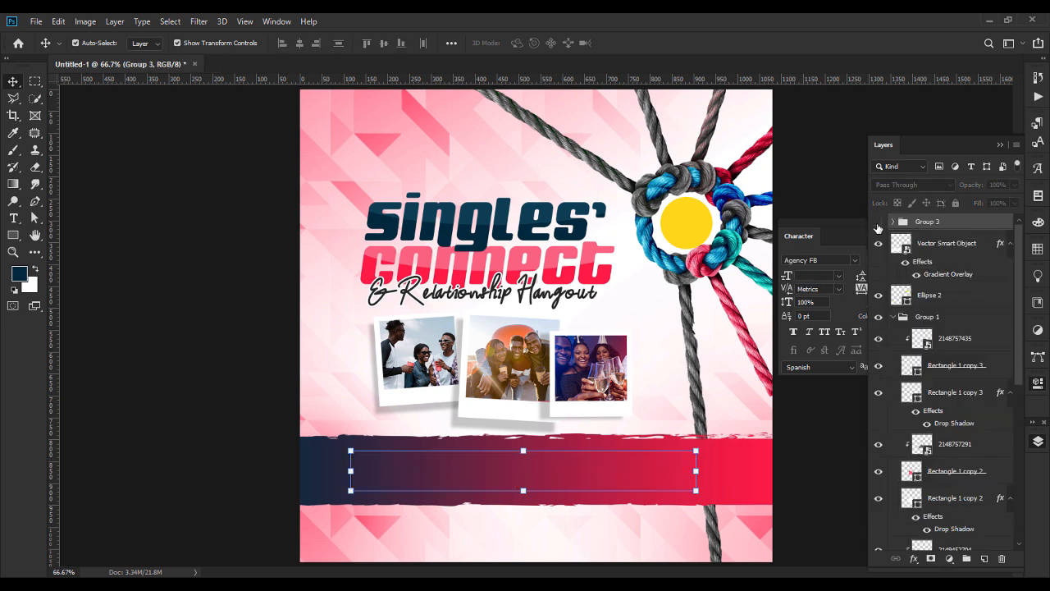
{"action": "left_click", "coordinate": [878, 224]}
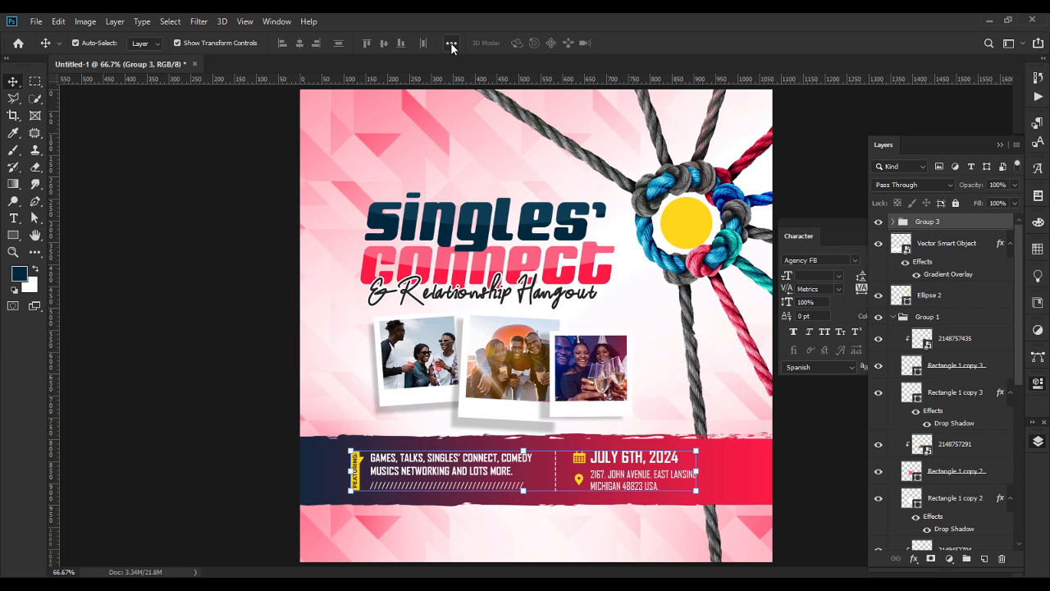
Centre the banner group horizontally, aligned to the canvas.
{"action": "left_click", "coordinate": [451, 45]}
{"action": "left_click", "coordinate": [497, 163]}
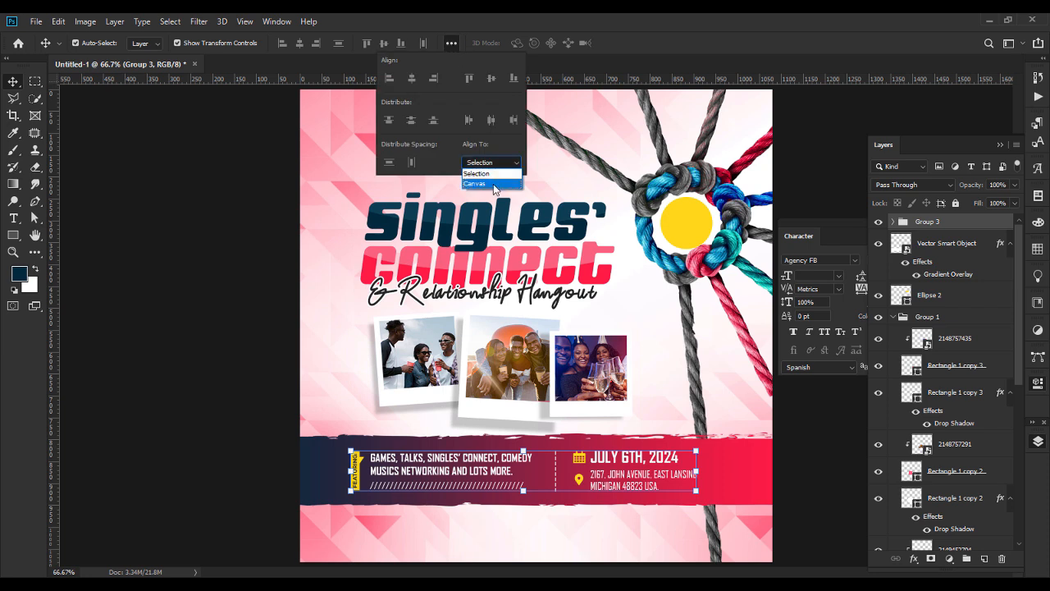
{"action": "left_click", "coordinate": [493, 184]}
{"action": "left_click", "coordinate": [412, 80]}
{"action": "left_click", "coordinate": [238, 338]}
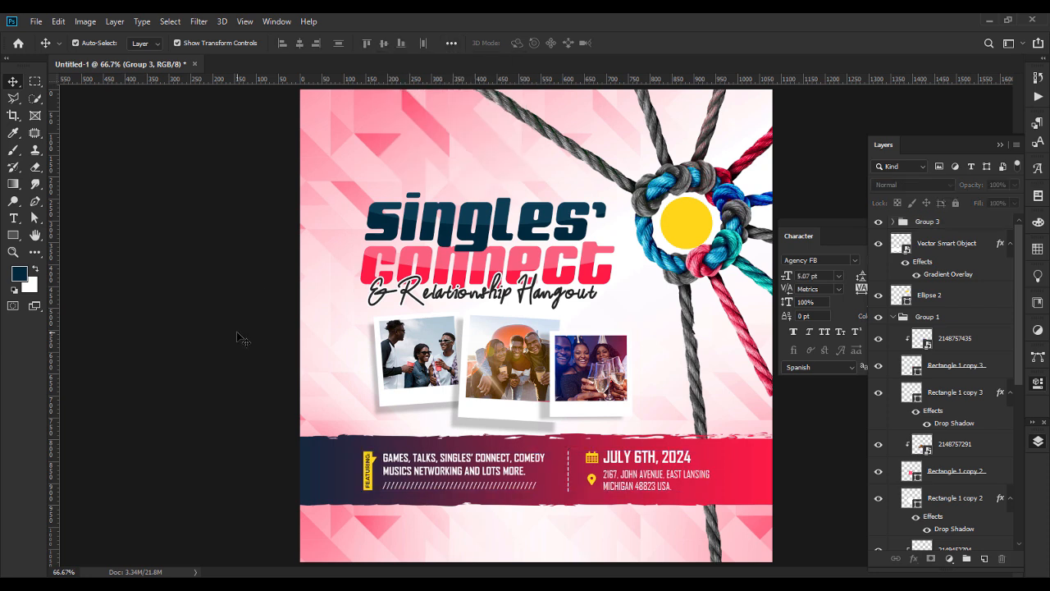
Collapse the Layers, Properties and Character panels.
{"action": "left_click", "coordinate": [999, 145]}
{"action": "left_click", "coordinate": [1000, 146]}
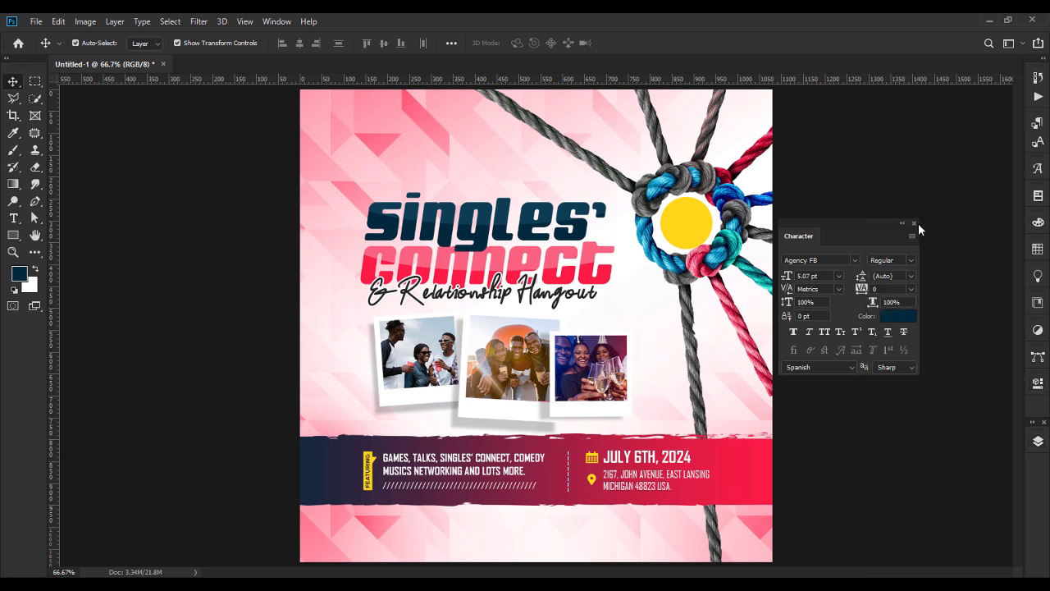
{"action": "left_click", "coordinate": [915, 224]}
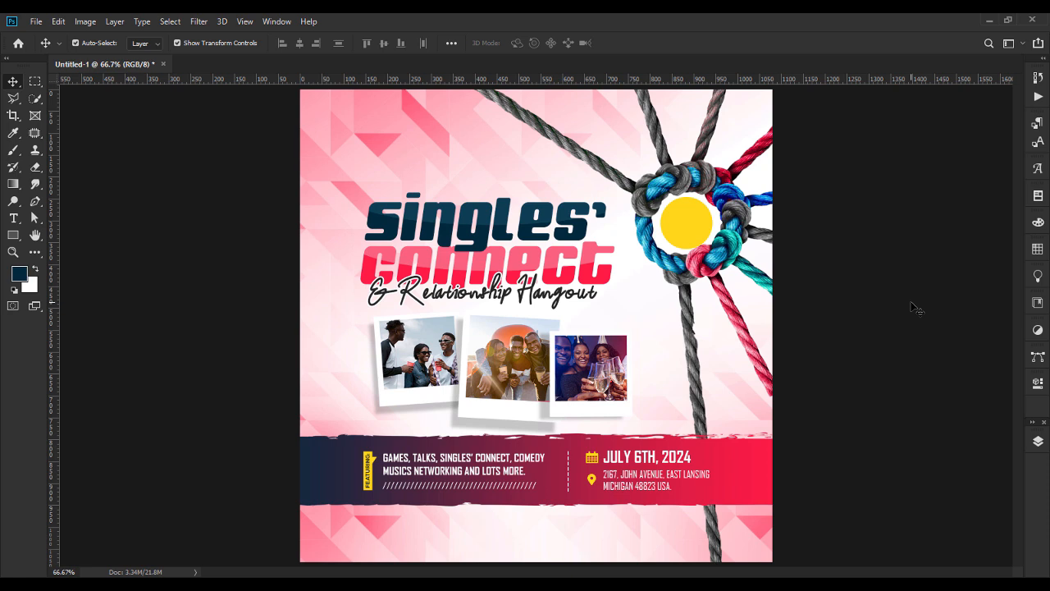
Draw a dark rectangle below the info banner and narrow it from the right.
{"action": "left_click", "coordinate": [13, 234]}
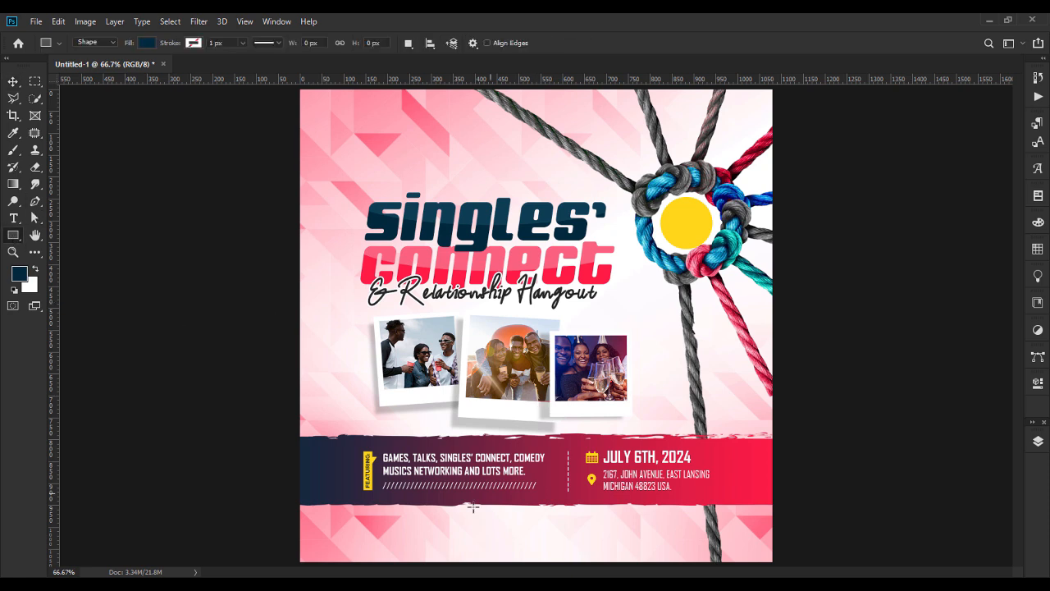
{"action": "left_click_drag", "start_coordinate": [410, 516], "coordinate": [634, 549]}
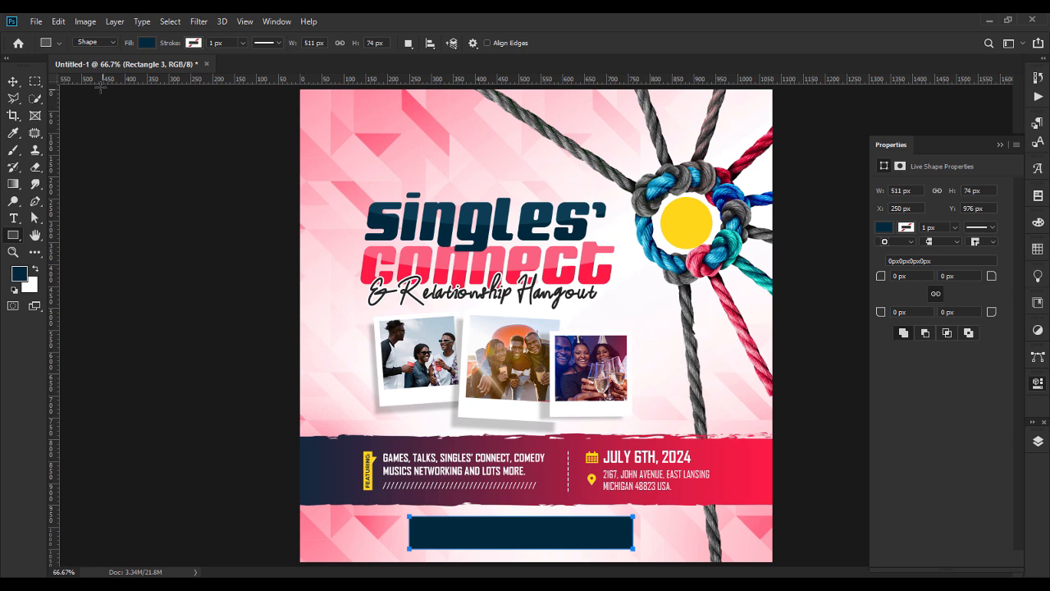
{"action": "key", "text": "ctrl+t"}
{"action": "left_click_drag", "start_coordinate": [634, 533], "coordinate": [503, 525]}
{"action": "key", "text": "Return"}
Duplicate the dark box and resize the copy to 469 px wide across it.
{"action": "key", "text": "v"}
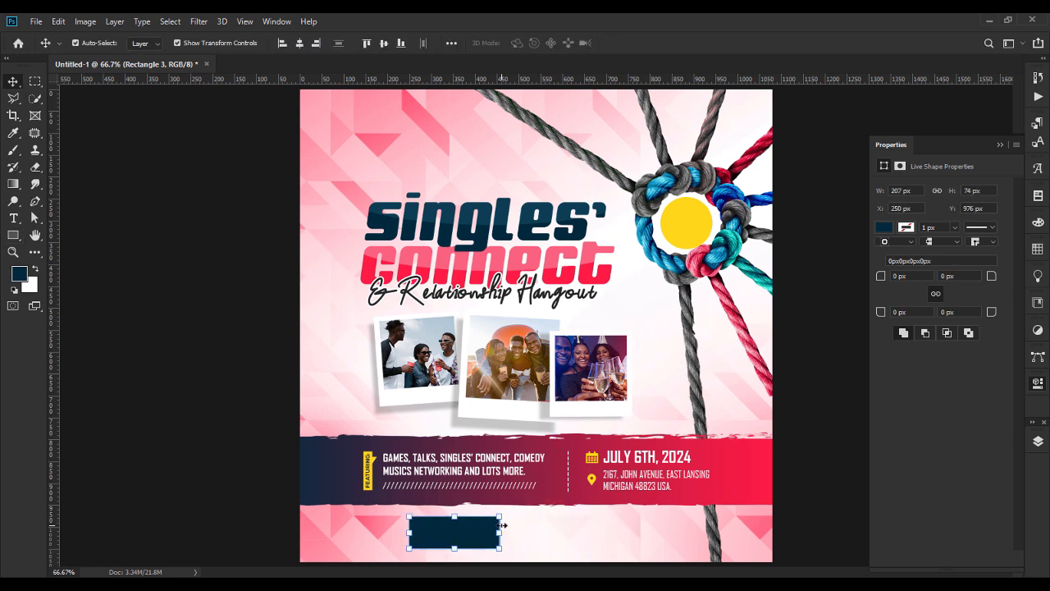
{"action": "key", "text": "ctrl+j"}
{"action": "key", "text": "ctrl+t"}
{"action": "left_click_drag", "start_coordinate": [409, 534], "coordinate": [617, 539]}
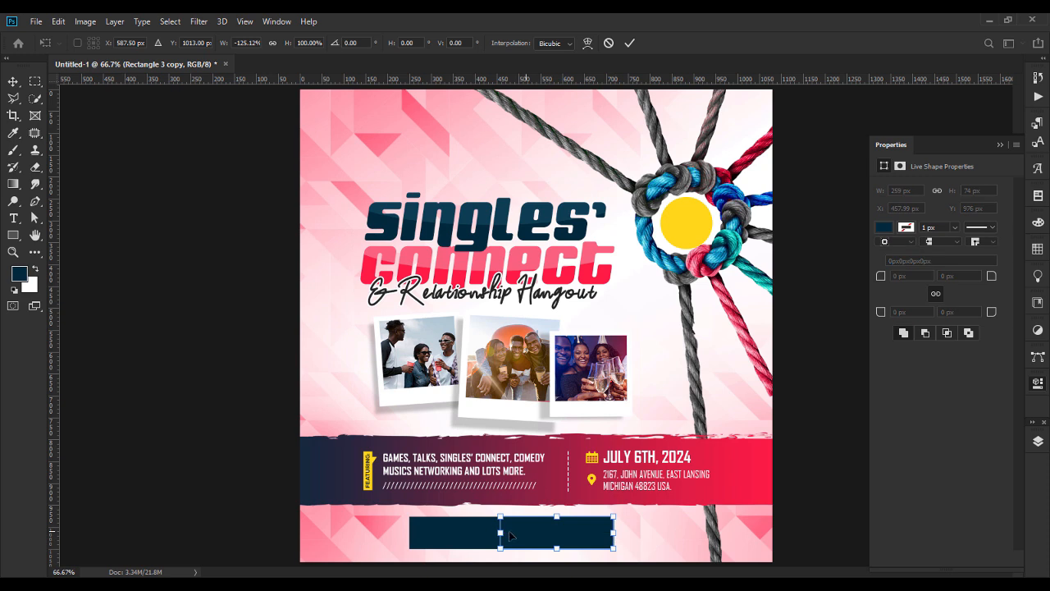
{"action": "left_click_drag", "start_coordinate": [499, 532], "coordinate": [405, 533]}
{"action": "key", "text": "Return"}
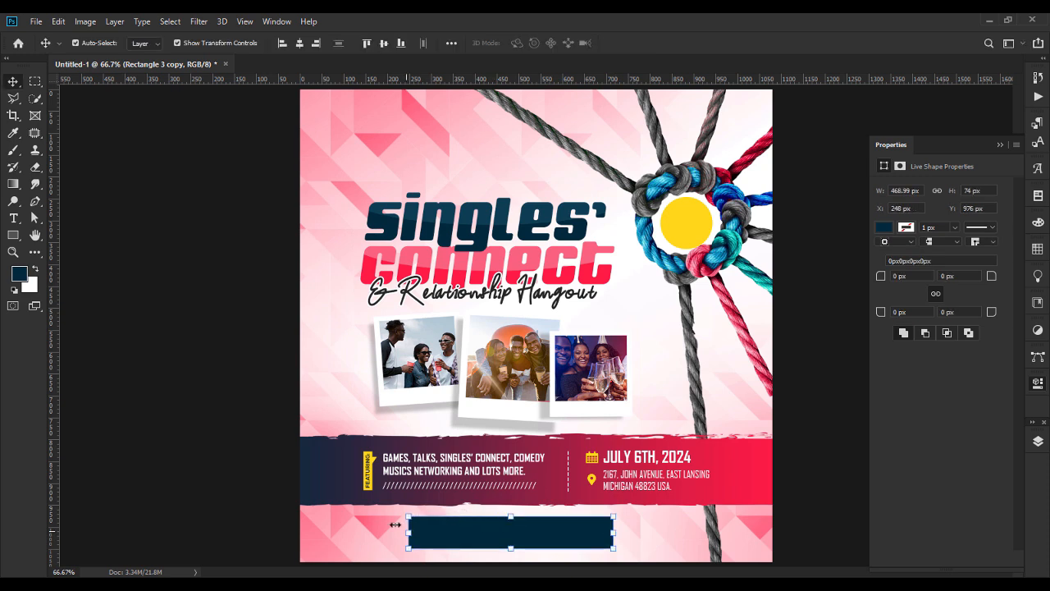
Give the copied box a white fill and a 1 px pink stroke.
{"action": "left_click", "coordinate": [35, 217]}
{"action": "left_click", "coordinate": [198, 43]}
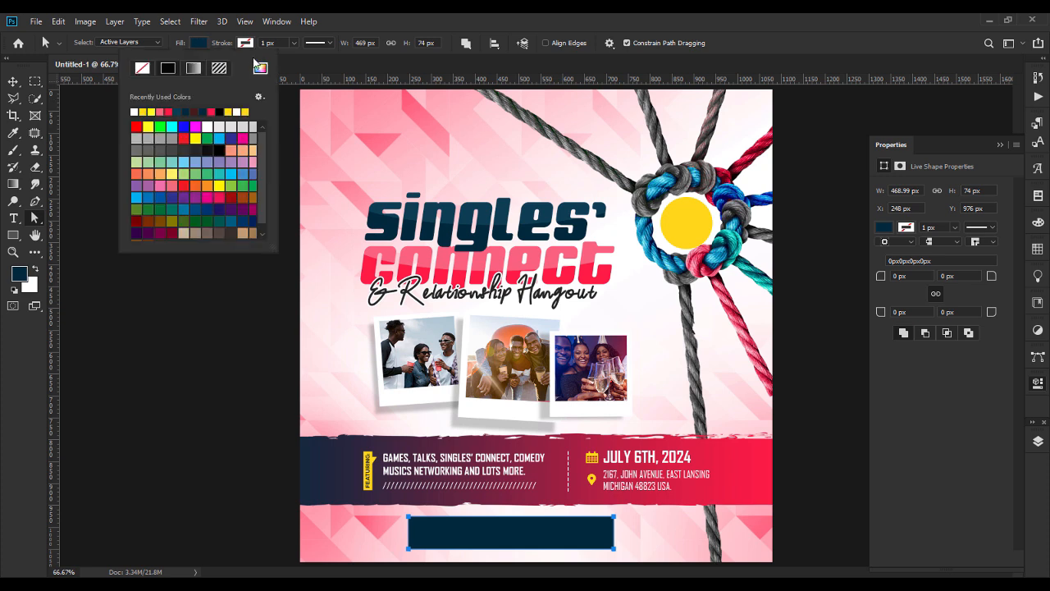
{"action": "left_click", "coordinate": [260, 67]}
{"action": "left_click", "coordinate": [369, 262]}
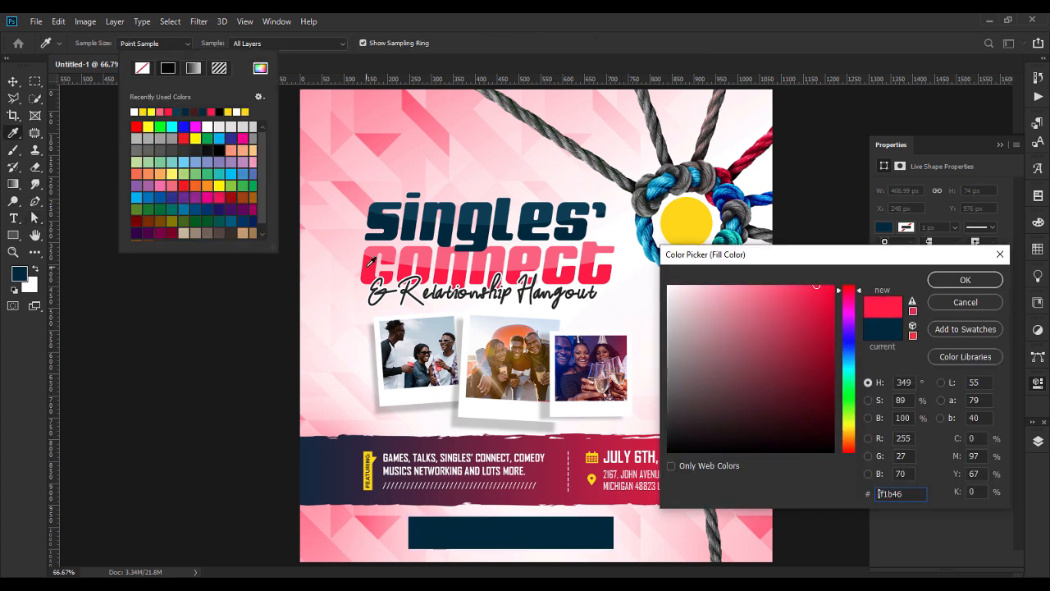
{"action": "key", "text": "Return"}
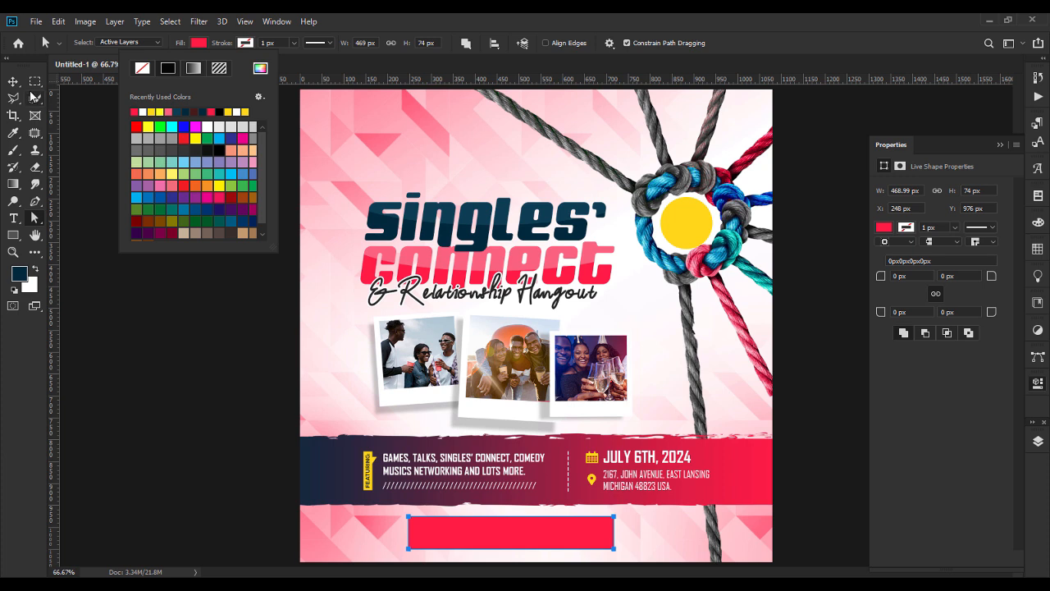
{"action": "left_click", "coordinate": [242, 47]}
{"action": "left_click", "coordinate": [200, 48]}
{"action": "left_click", "coordinate": [144, 112]}
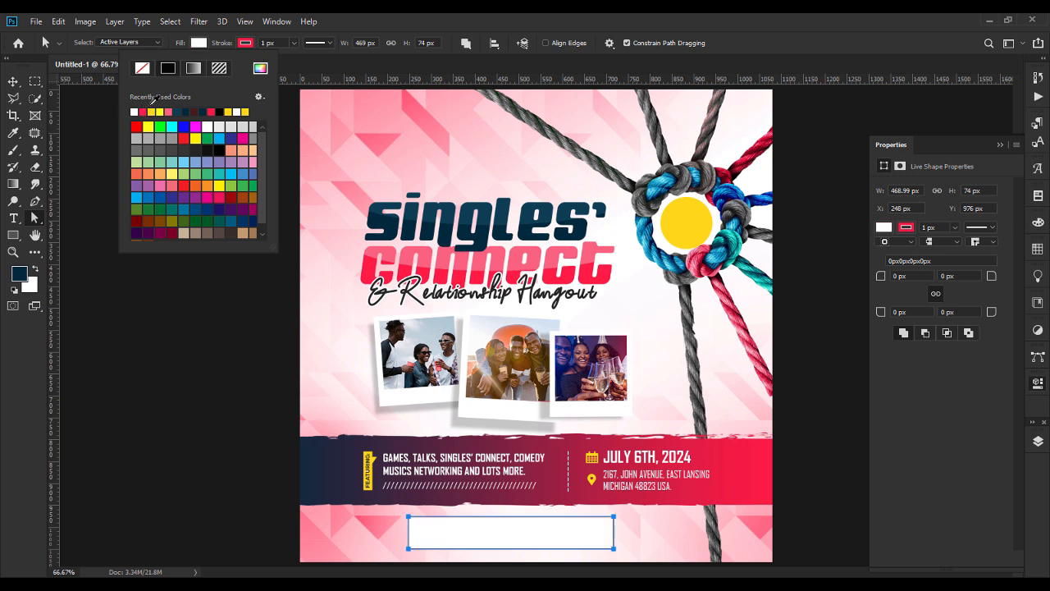
{"action": "left_click", "coordinate": [11, 84]}
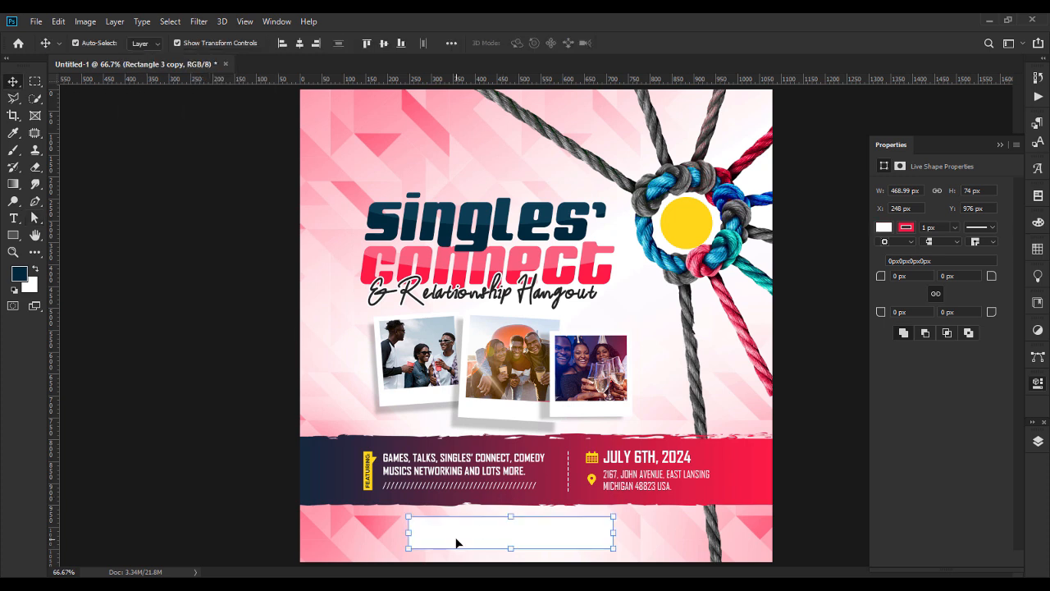
Recolour the dark bottom box light pink and place it beneath the white copy.
{"action": "left_click", "coordinate": [1038, 441]}
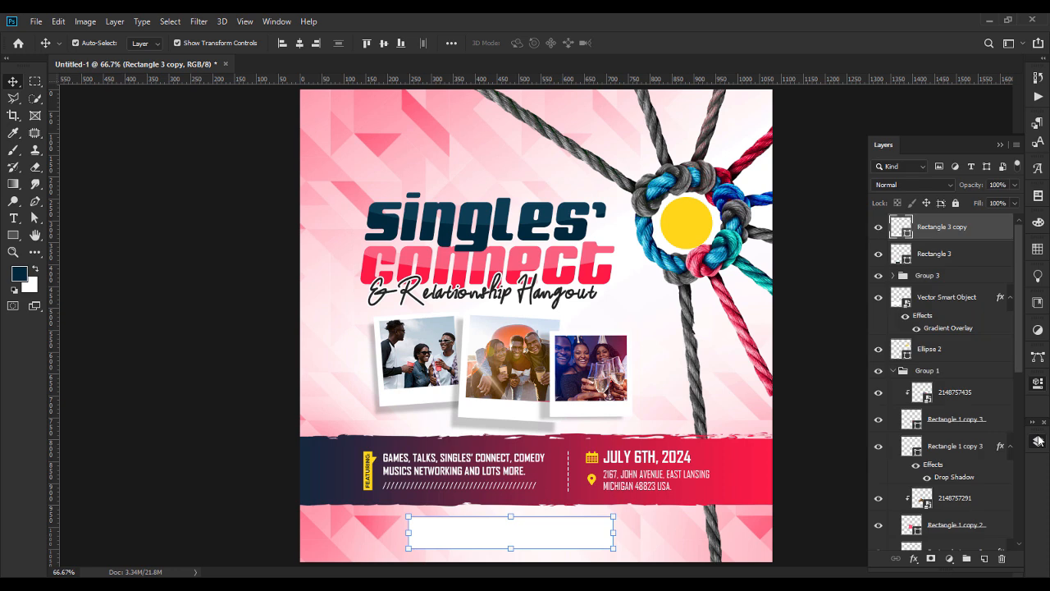
{"action": "left_click_drag", "start_coordinate": [957, 253], "coordinate": [948, 226]}
{"action": "double_click", "coordinate": [906, 232]}
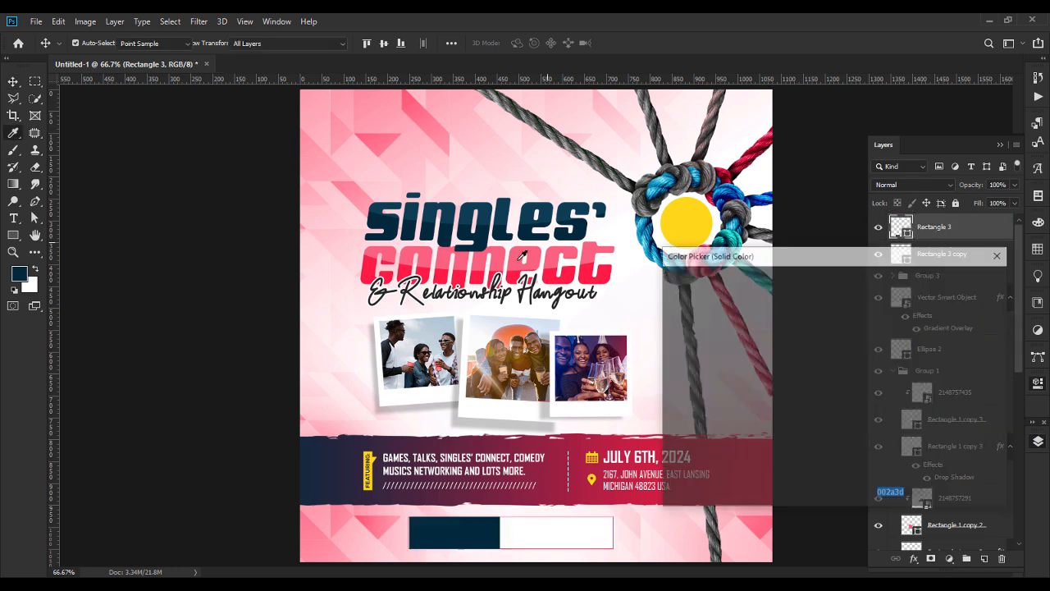
{"action": "left_click", "coordinate": [449, 261]}
{"action": "left_click_drag", "start_coordinate": [753, 305], "coordinate": [720, 286]}
{"action": "key", "text": "Return"}
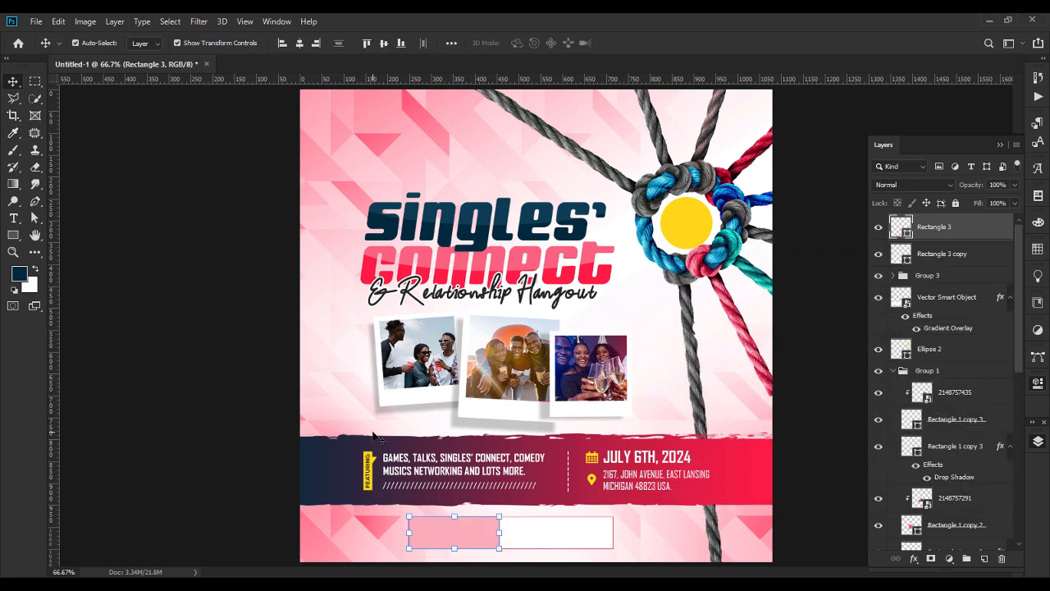
{"action": "left_click", "coordinate": [563, 542]}
{"action": "left_click", "coordinate": [468, 535]}
{"action": "left_click_drag", "start_coordinate": [943, 233], "coordinate": [944, 260]}
Remove the white fill from the outlined box so it has no fill.
{"action": "left_click", "coordinate": [907, 234]}
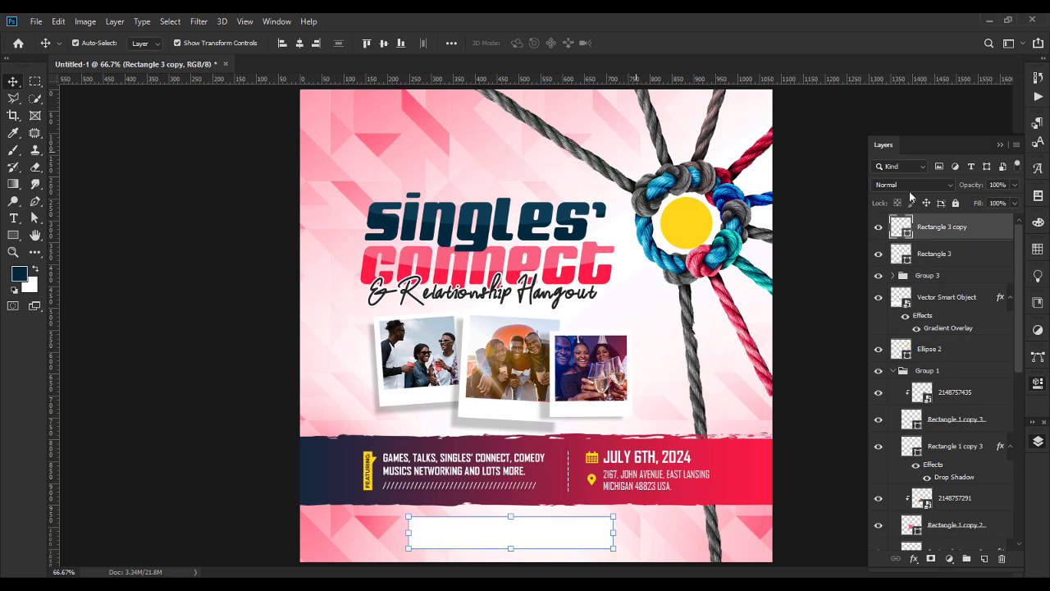
{"action": "left_click", "coordinate": [35, 218]}
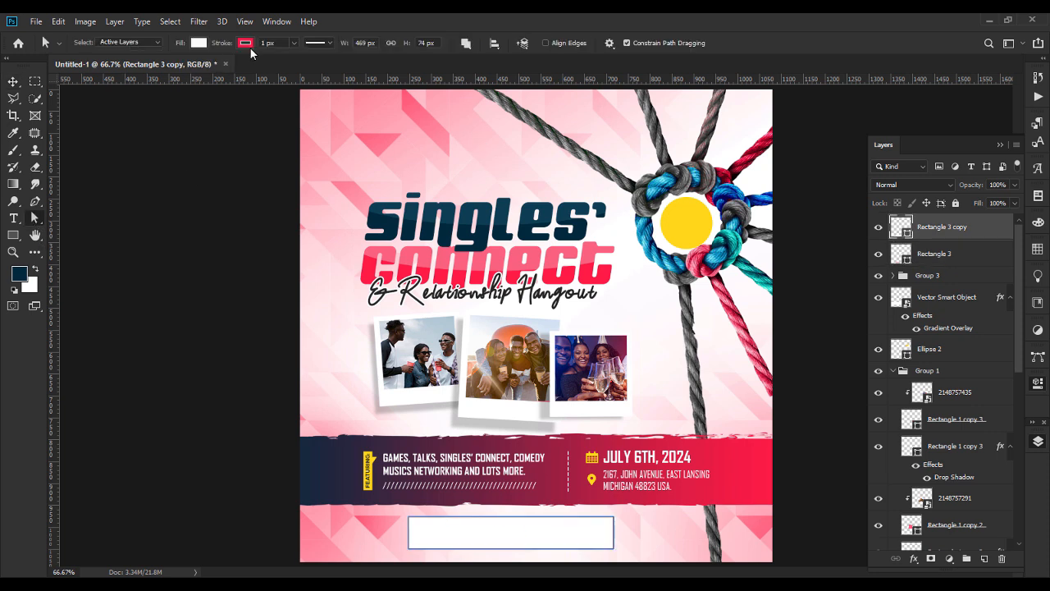
{"action": "left_click", "coordinate": [246, 44]}
{"action": "left_click", "coordinate": [198, 42]}
{"action": "left_click", "coordinate": [199, 43]}
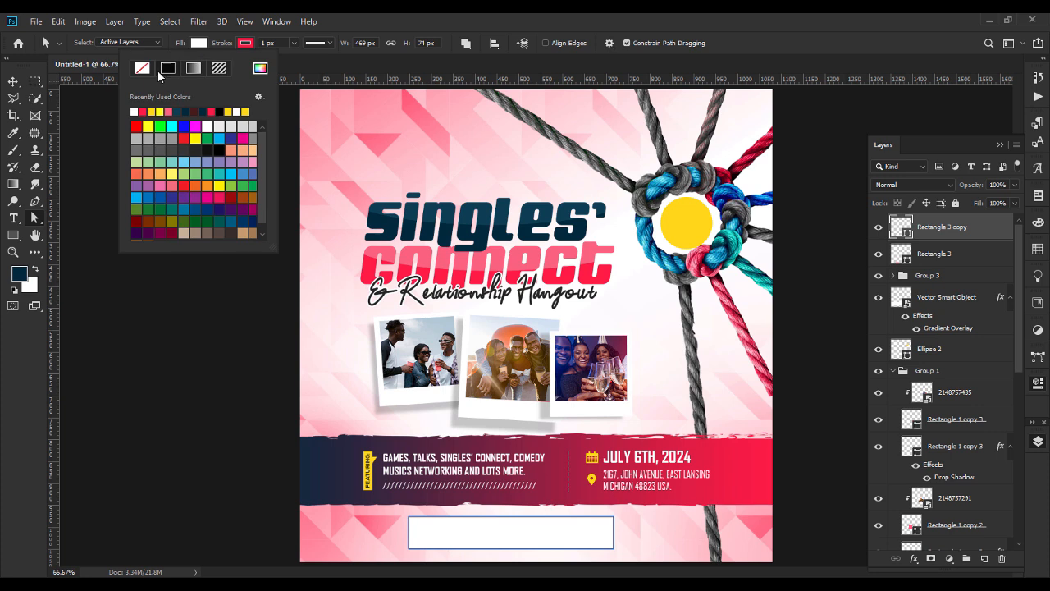
{"action": "left_click", "coordinate": [196, 357]}
{"action": "left_click", "coordinate": [13, 81]}
{"action": "left_click", "coordinate": [201, 417]}
{"action": "left_click", "coordinate": [480, 544]}
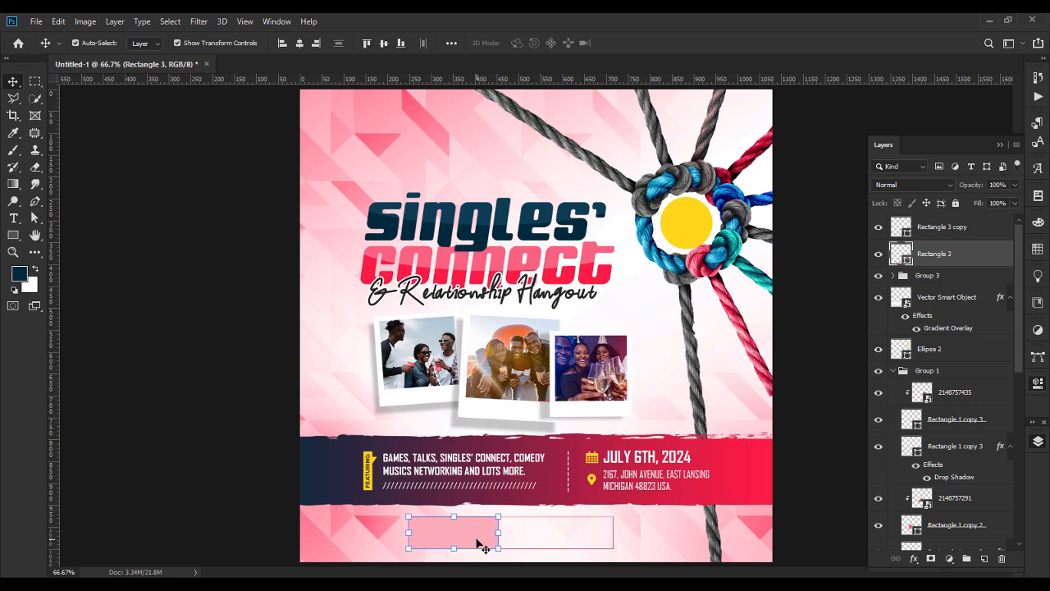
Set the outlined box's stroke to 3 px.
{"action": "left_click", "coordinate": [950, 235]}
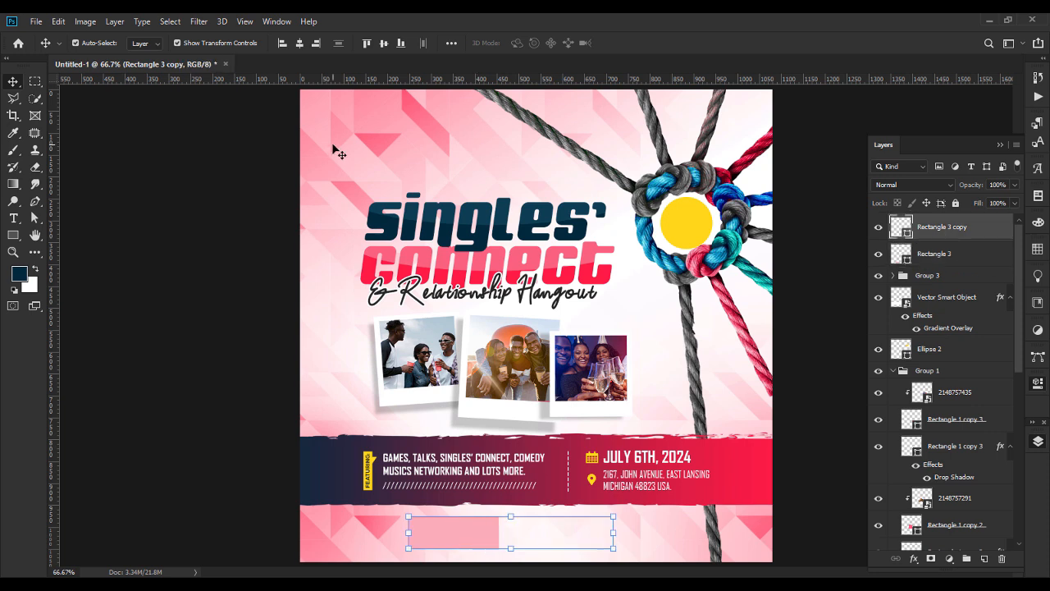
{"action": "left_click", "coordinate": [35, 218]}
{"action": "key", "text": "Up"}
{"action": "key", "text": "Return"}
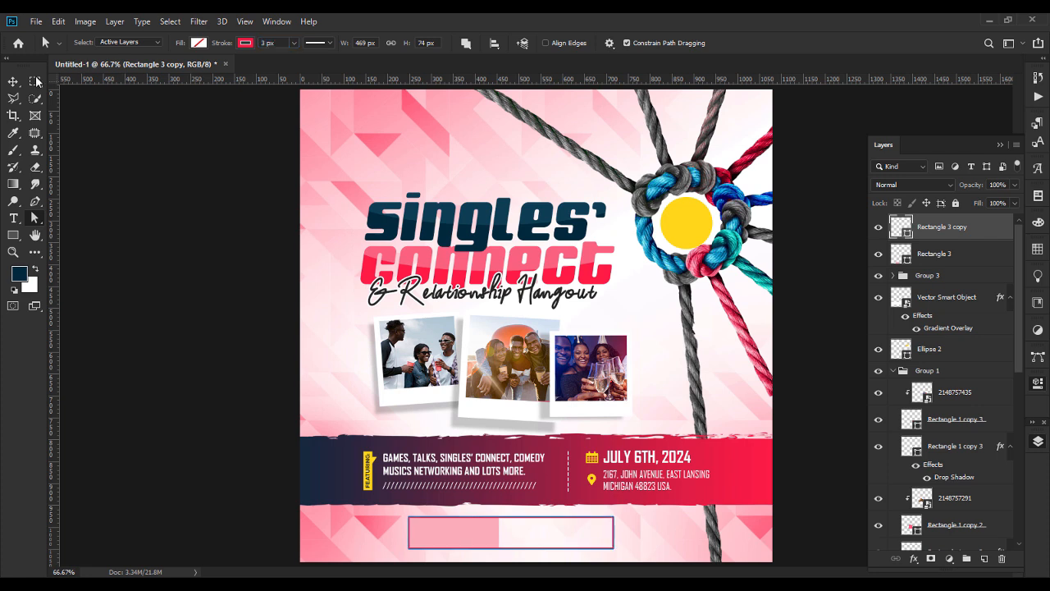
{"action": "left_click", "coordinate": [13, 81]}
{"action": "left_click", "coordinate": [200, 428]}
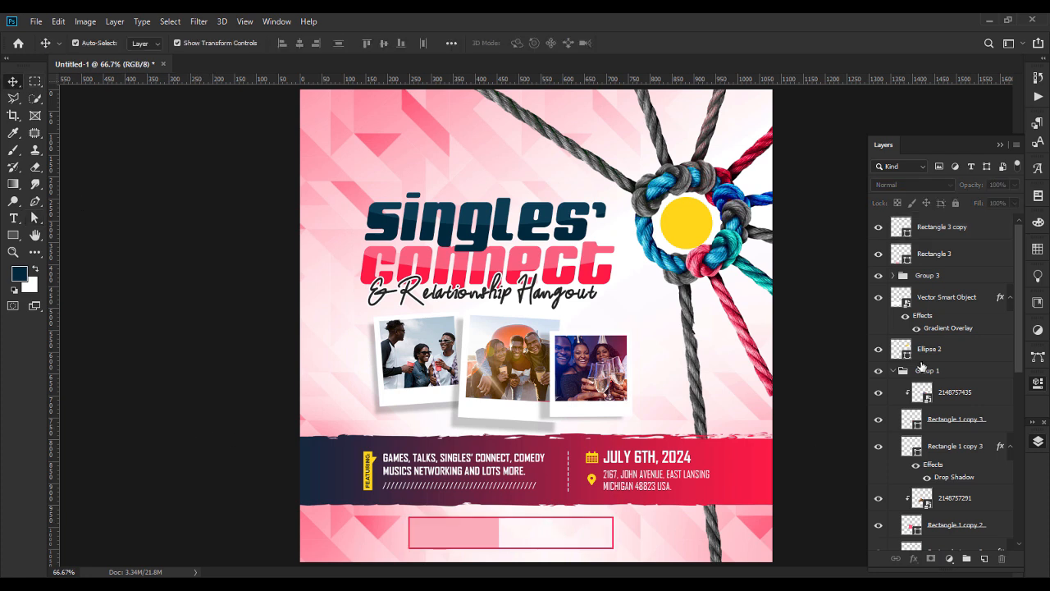
Narrow the outlined box from its right edge.
{"action": "left_click", "coordinate": [954, 227]}
{"action": "left_click_drag", "start_coordinate": [613, 533], "coordinate": [593, 534]}
{"action": "key", "text": "Return"}
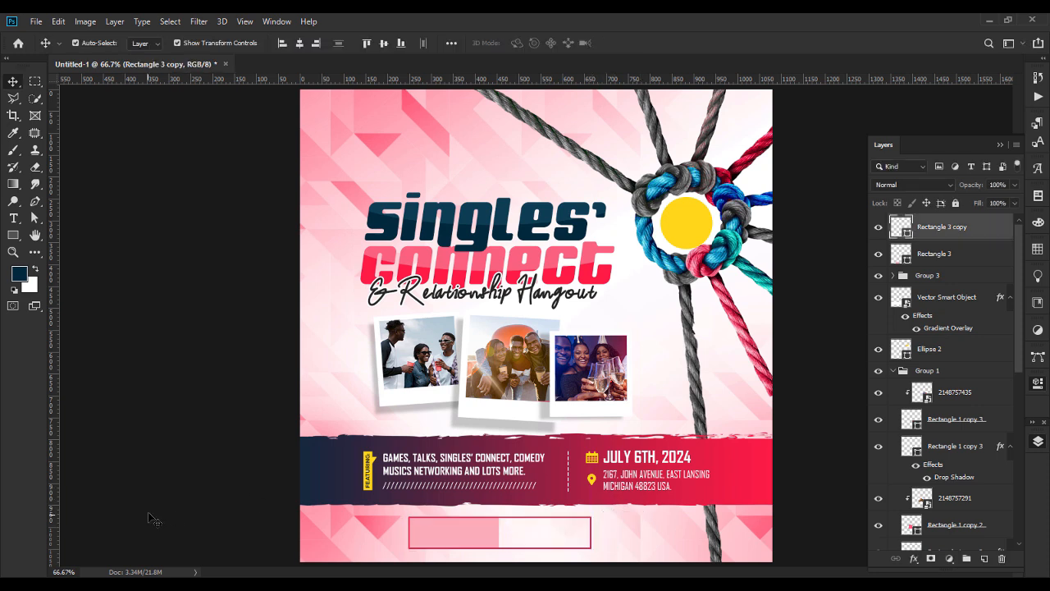
{"action": "left_click", "coordinate": [211, 493]}
Shift both the outlined and light pink boxes right under the banner.
{"action": "left_click", "coordinate": [946, 229]}
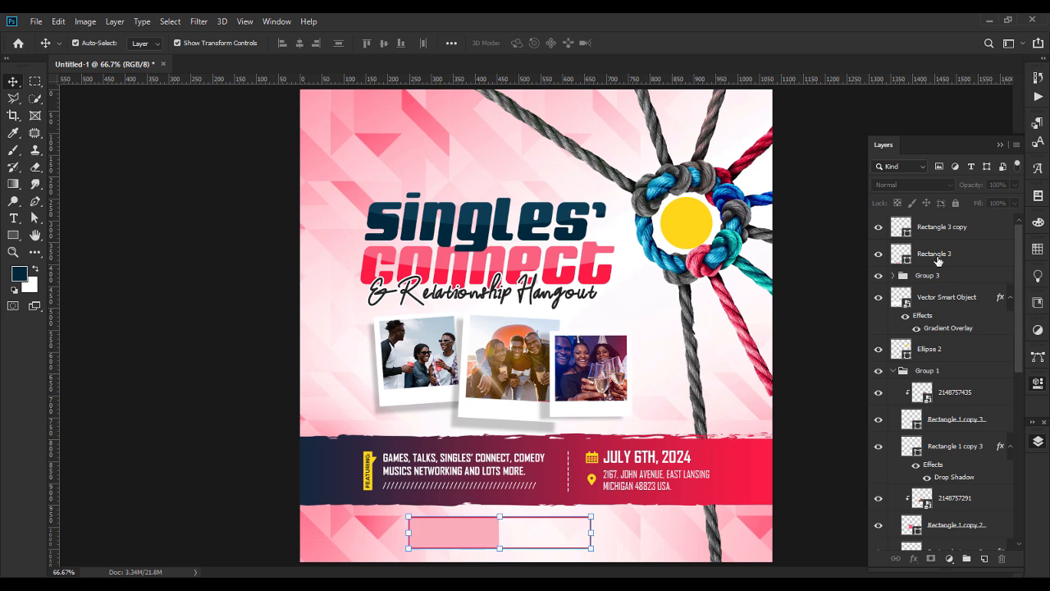
{"action": "left_click", "coordinate": [937, 257], "text": "shift"}
{"action": "left_click_drag", "start_coordinate": [503, 522], "coordinate": [535, 519]}
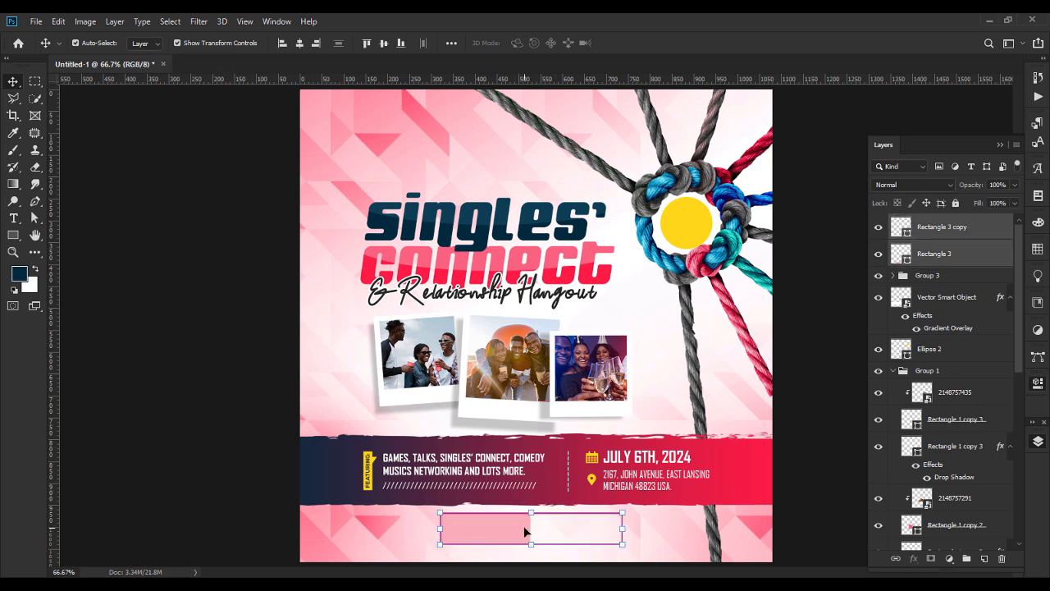
{"action": "left_click", "coordinate": [827, 486]}
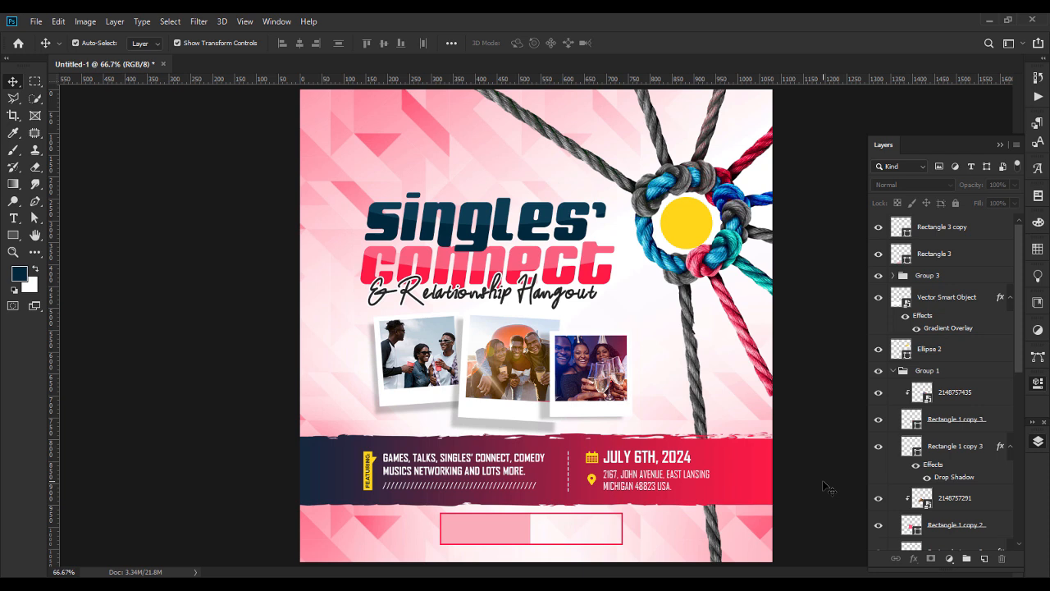
{"action": "left_click", "coordinate": [14, 219]}
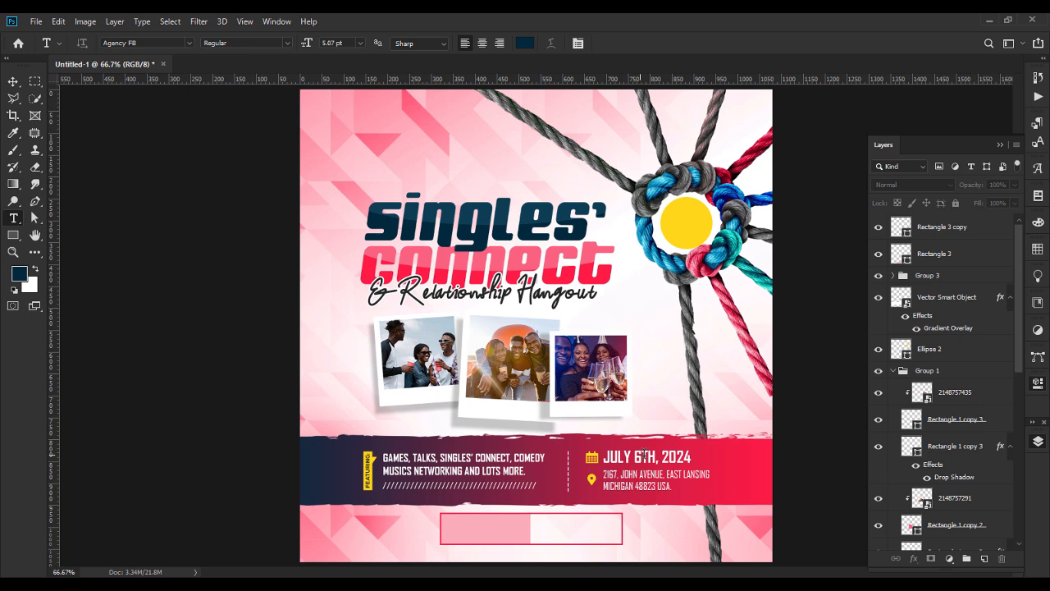
Type 'PARTICIPATION FEE:' in the bottom box and move it to the upper left.
{"action": "left_click", "coordinate": [485, 531]}
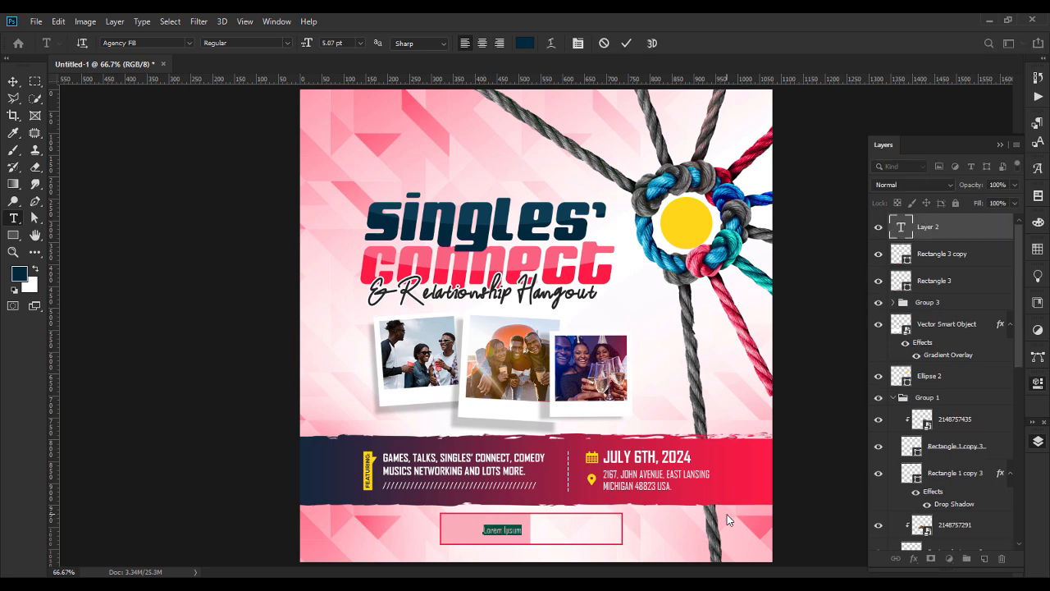
{"action": "type", "text": "PARTICIPATION"}
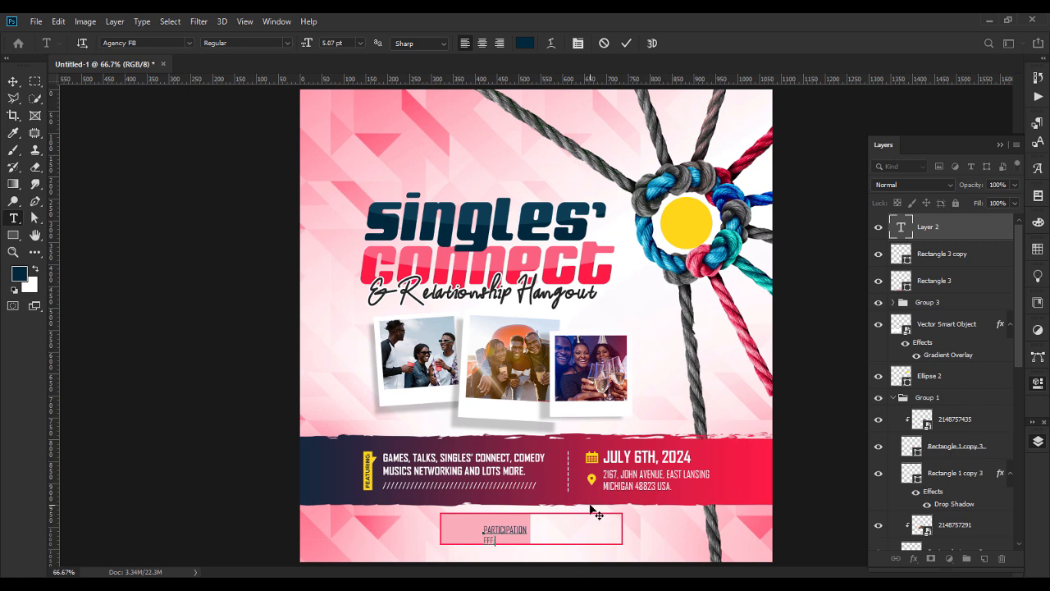
{"action": "left_click", "coordinate": [14, 81]}
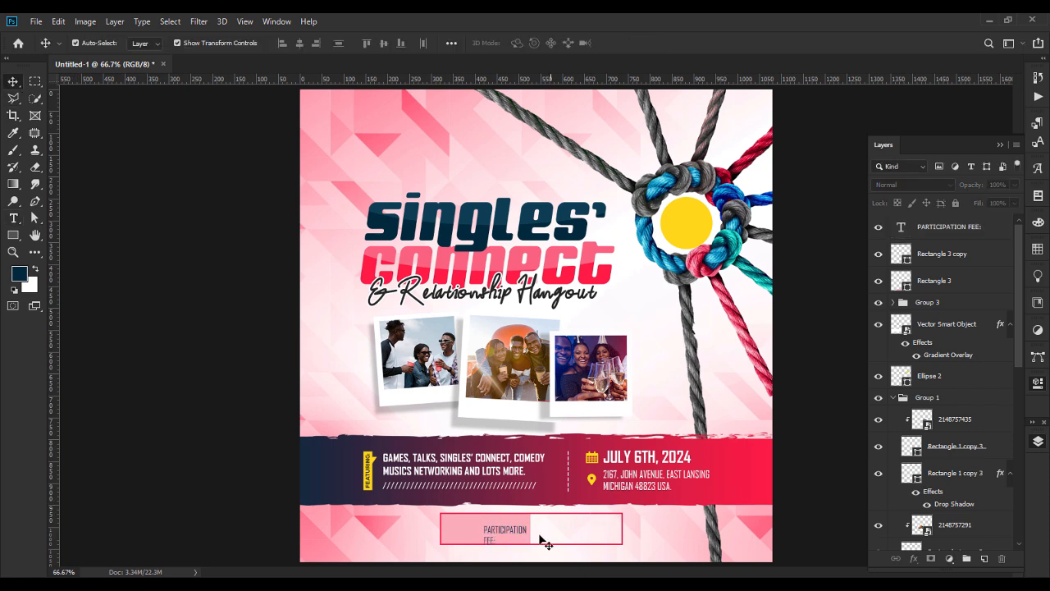
{"action": "left_click_drag", "start_coordinate": [503, 537], "coordinate": [482, 543]}
Duplicate the label below it and retype the copy as '$120'.
{"action": "key", "text": "ctrl"}
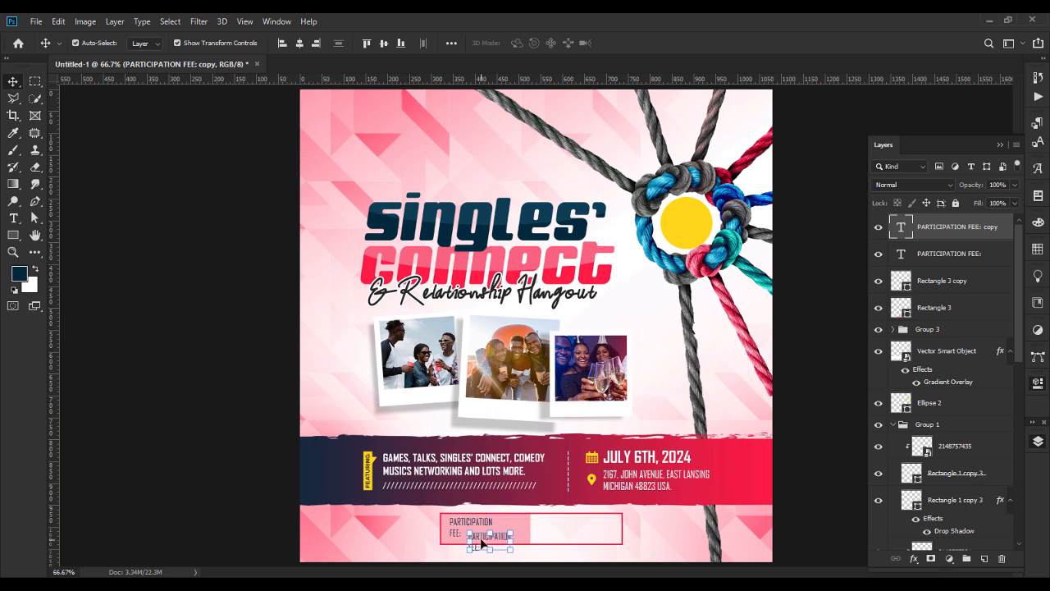
{"action": "double_click", "coordinate": [483, 543]}
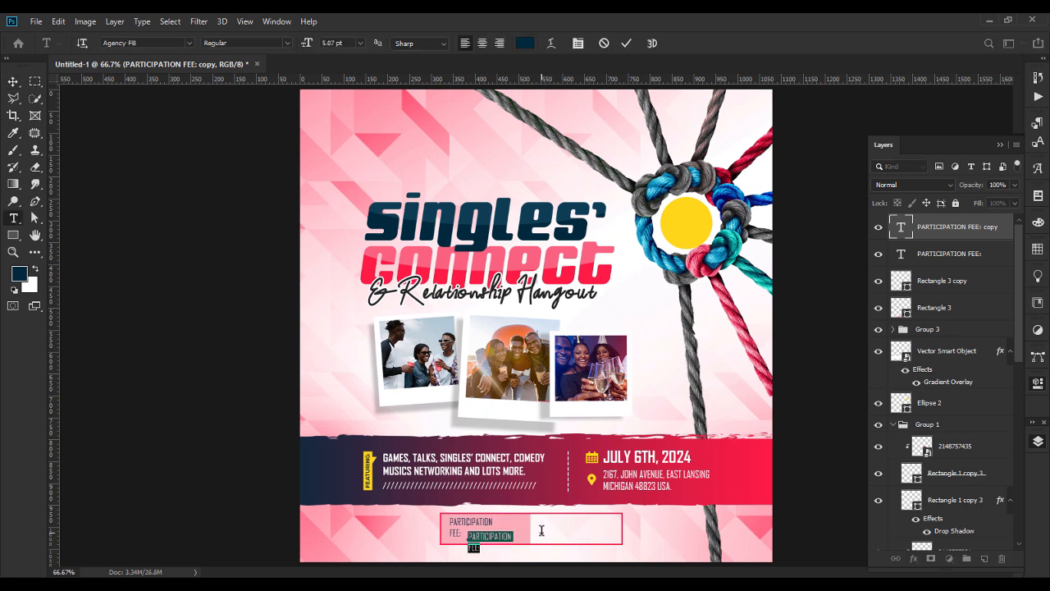
{"action": "type", "text": "$120"}
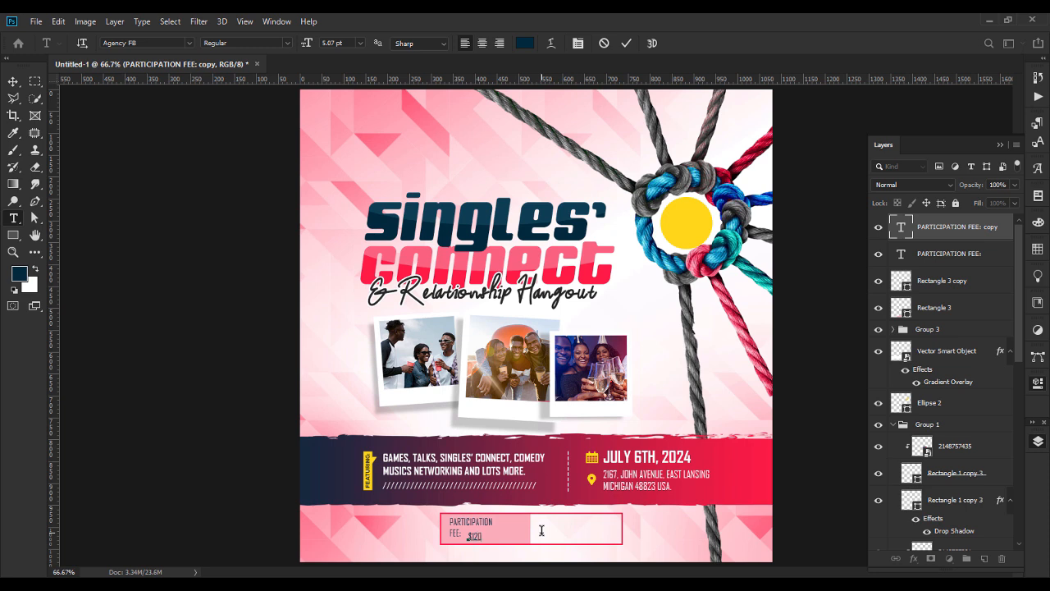
{"action": "left_click", "coordinate": [13, 82]}
{"action": "double_click", "coordinate": [476, 537]}
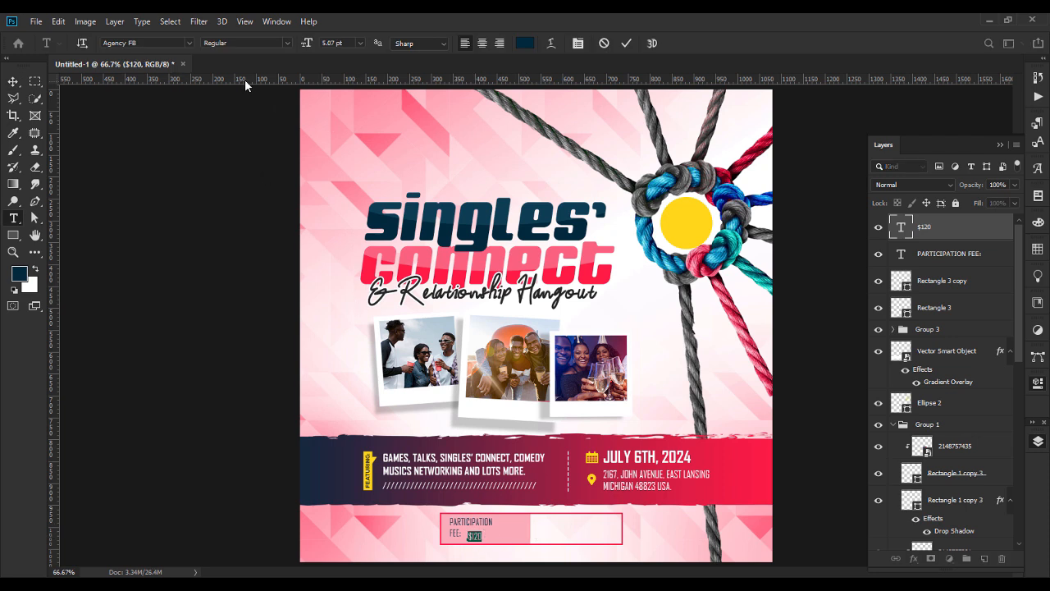
{"action": "left_click", "coordinate": [246, 43]}
Set the $120 text to AgencyFB Bold Extended and raise its size to about 7 pt.
{"action": "left_click", "coordinate": [219, 66]}
{"action": "left_click", "coordinate": [187, 43]}
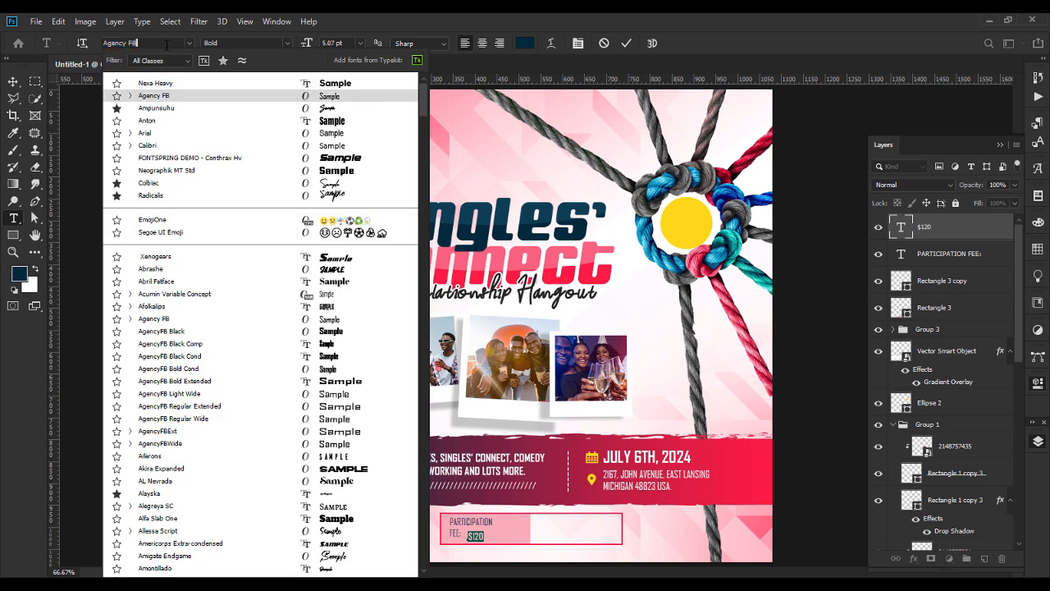
{"action": "type", "text": "AGE"}
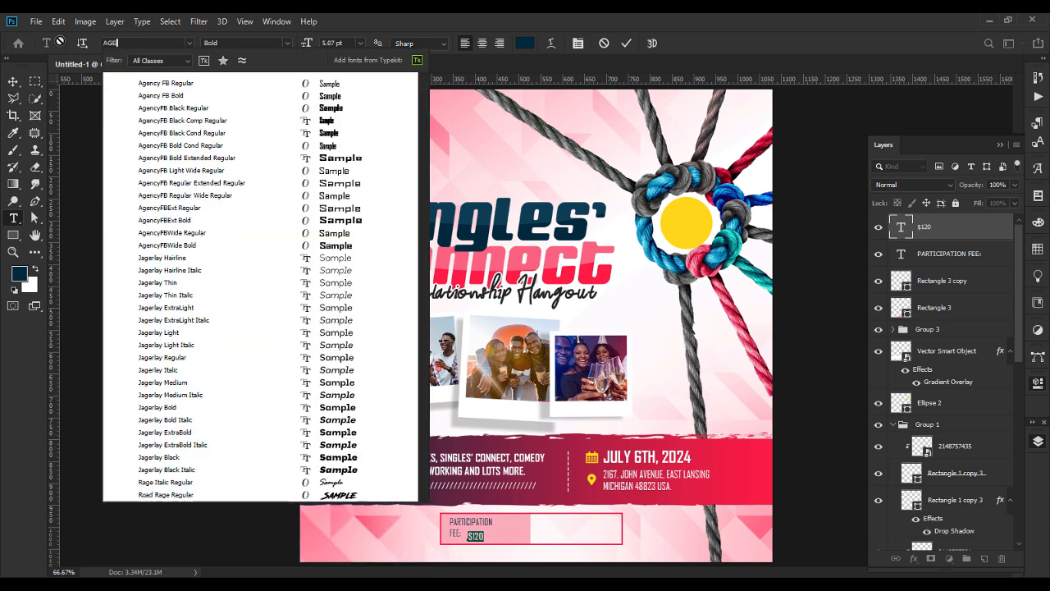
{"action": "left_click", "coordinate": [334, 157]}
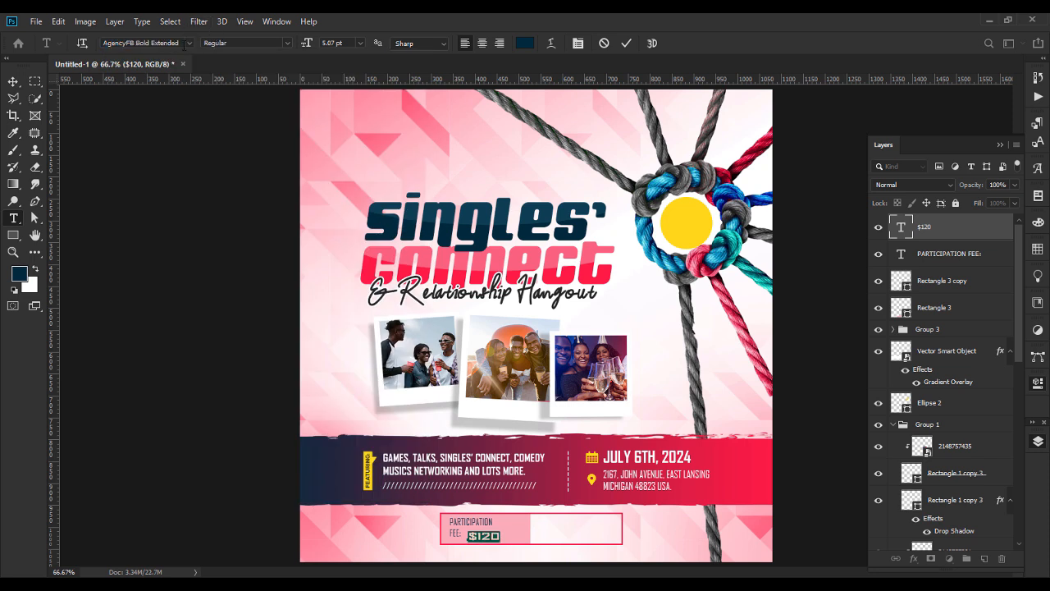
{"action": "left_click", "coordinate": [324, 41]}
{"action": "key", "text": "Up"}
{"action": "key", "text": "Up"}
{"action": "key", "text": "Up"}
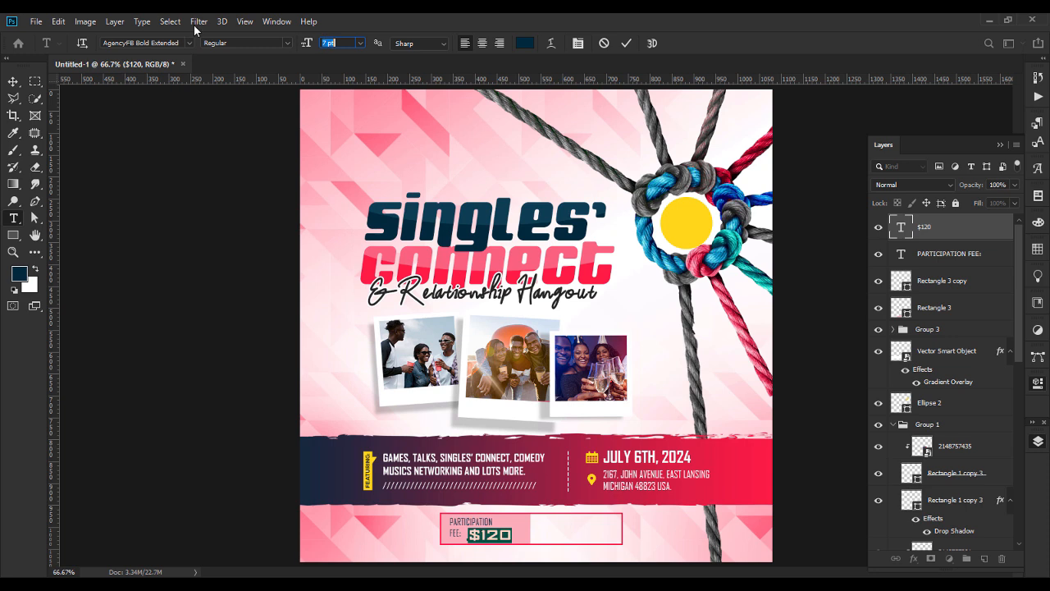
{"action": "left_click", "coordinate": [12, 81]}
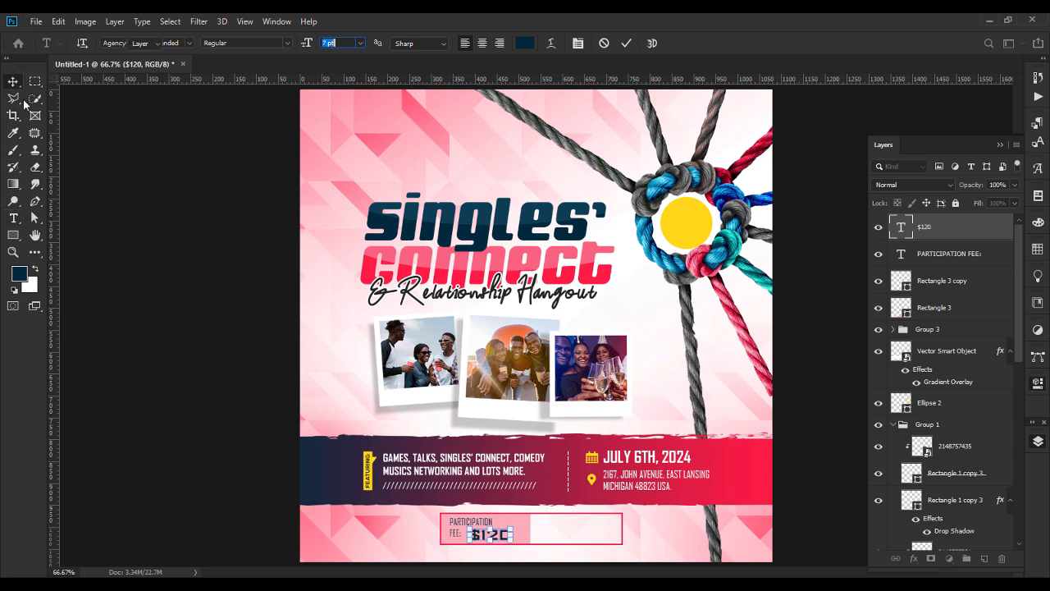
Change the PARTICIPATION FEE label's font to Nexa Bold.
{"action": "left_click", "coordinate": [461, 525]}
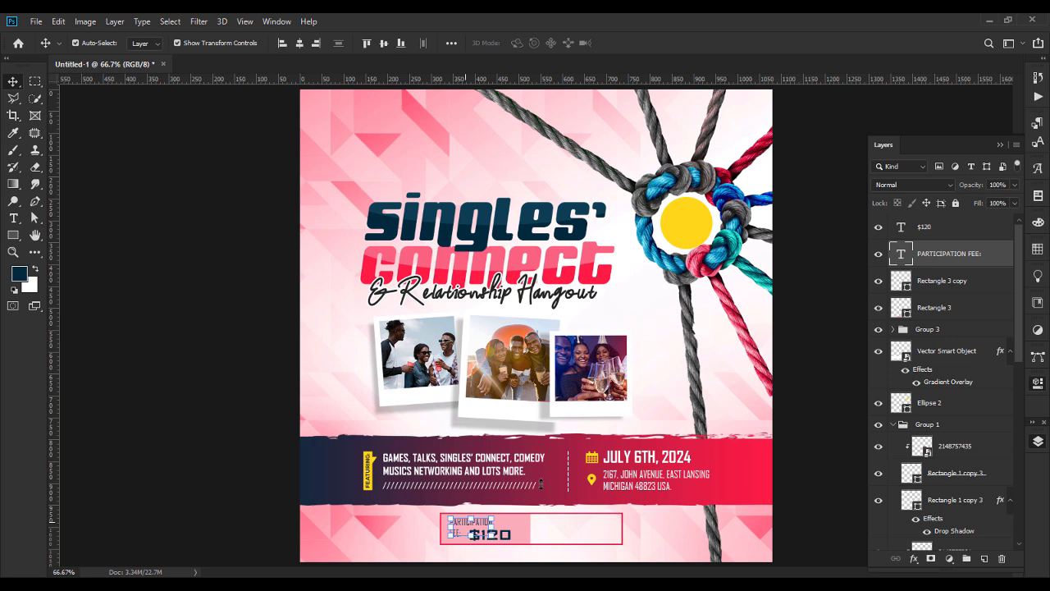
{"action": "double_click", "coordinate": [901, 254]}
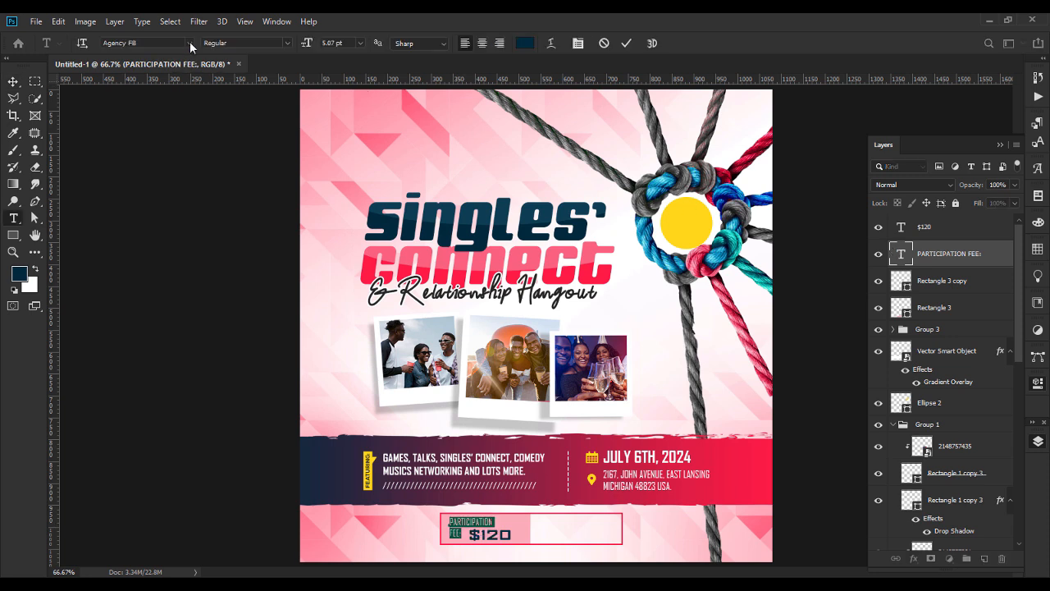
{"action": "left_click", "coordinate": [189, 43]}
{"action": "left_click", "coordinate": [189, 69]}
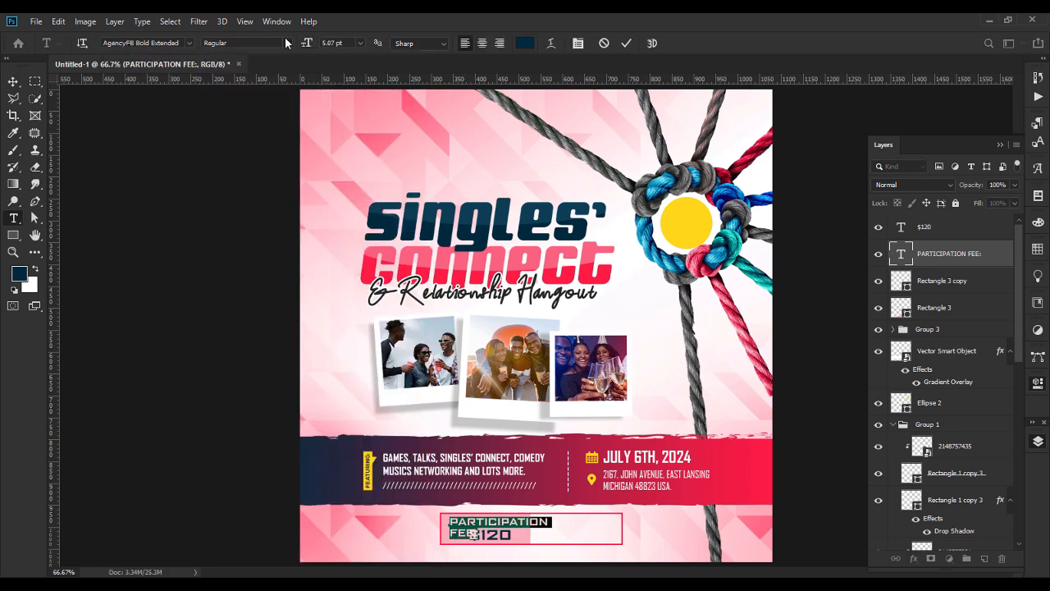
{"action": "left_click", "coordinate": [174, 43]}
{"action": "type", "text": "AGE"}
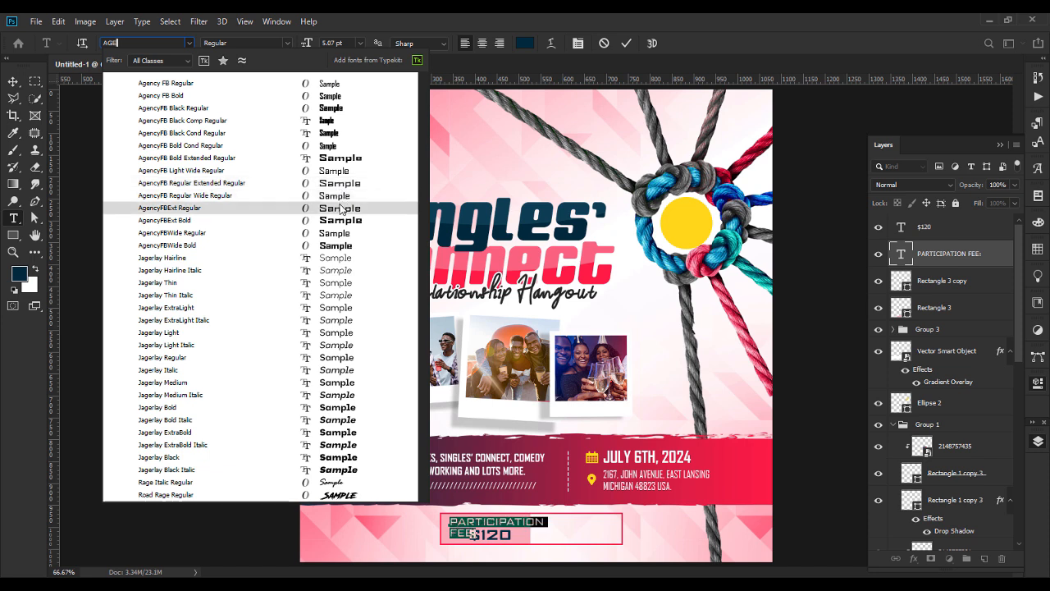
{"action": "left_click", "coordinate": [340, 208]}
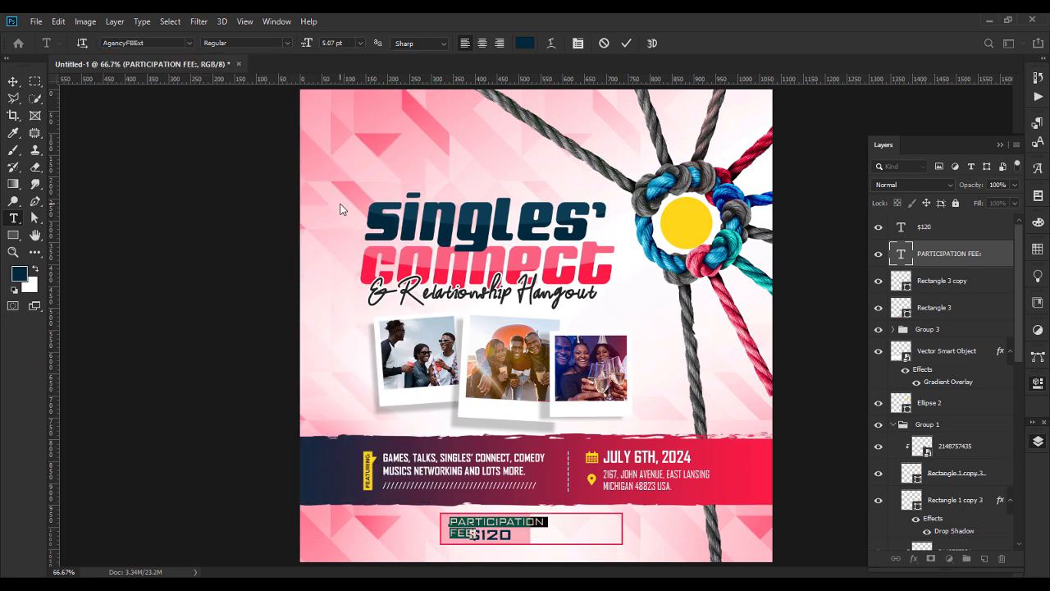
{"action": "left_click", "coordinate": [170, 46]}
{"action": "type", "text": "NEX"}
{"action": "key", "text": "Down"}
{"action": "key", "text": "Down"}
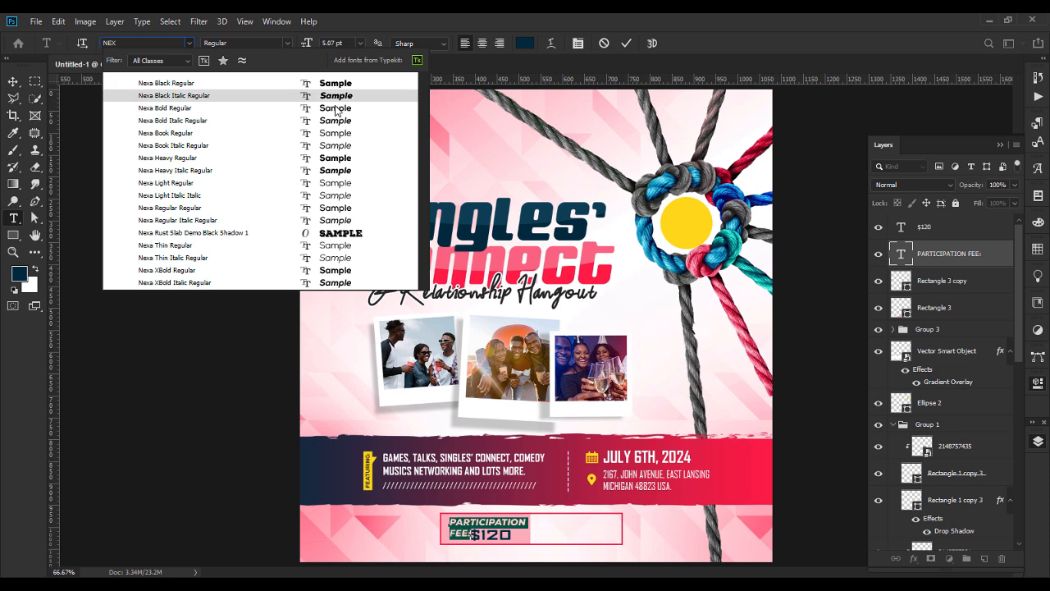
{"action": "key", "text": "Return"}
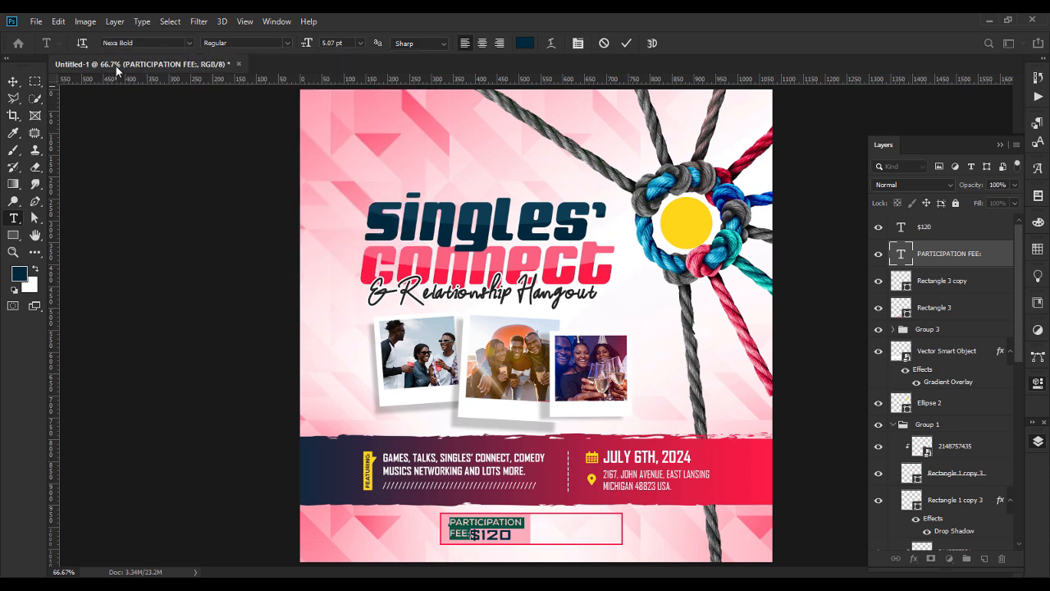
Colour the fee label pink-red from the heading and narrow it to about 71% width.
{"action": "left_click", "coordinate": [524, 46]}
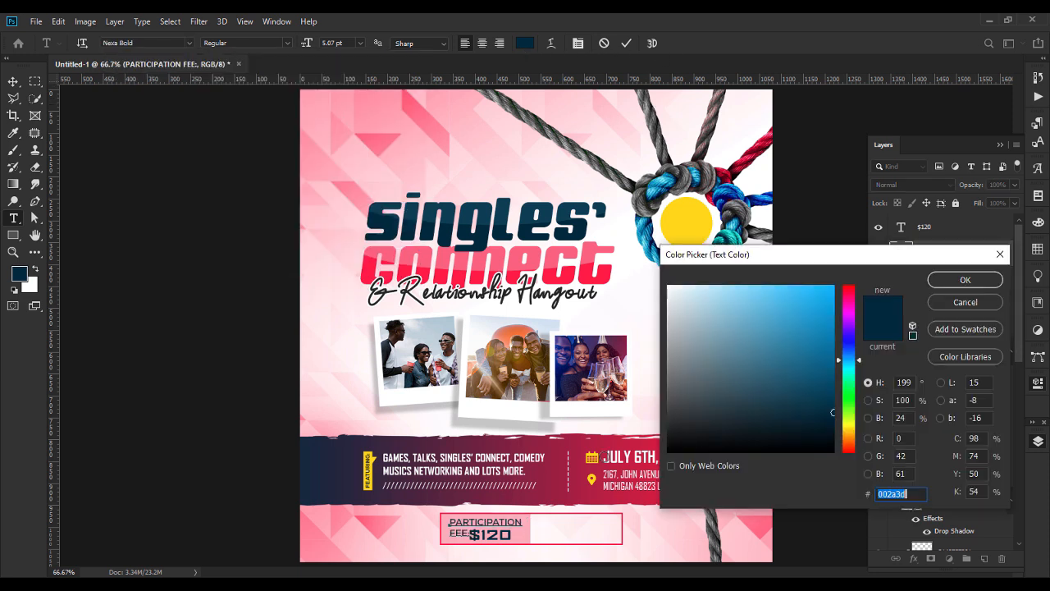
{"action": "left_click", "coordinate": [367, 273]}
{"action": "key", "text": "Return"}
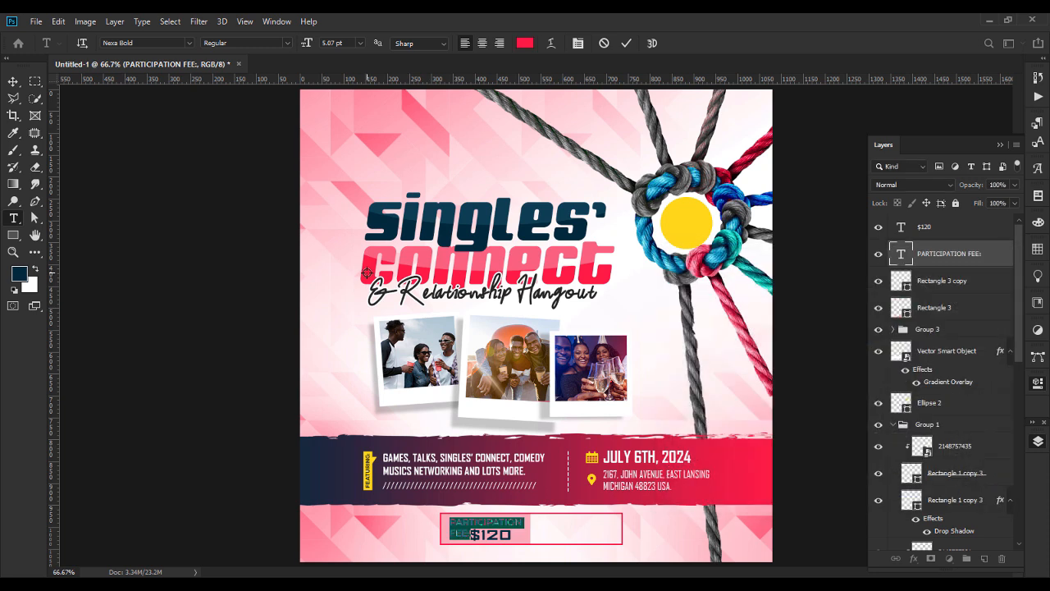
{"action": "left_click", "coordinate": [13, 82]}
{"action": "key", "text": "ctrl+t"}
{"action": "left_click_drag", "start_coordinate": [510, 526], "coordinate": [502, 523]}
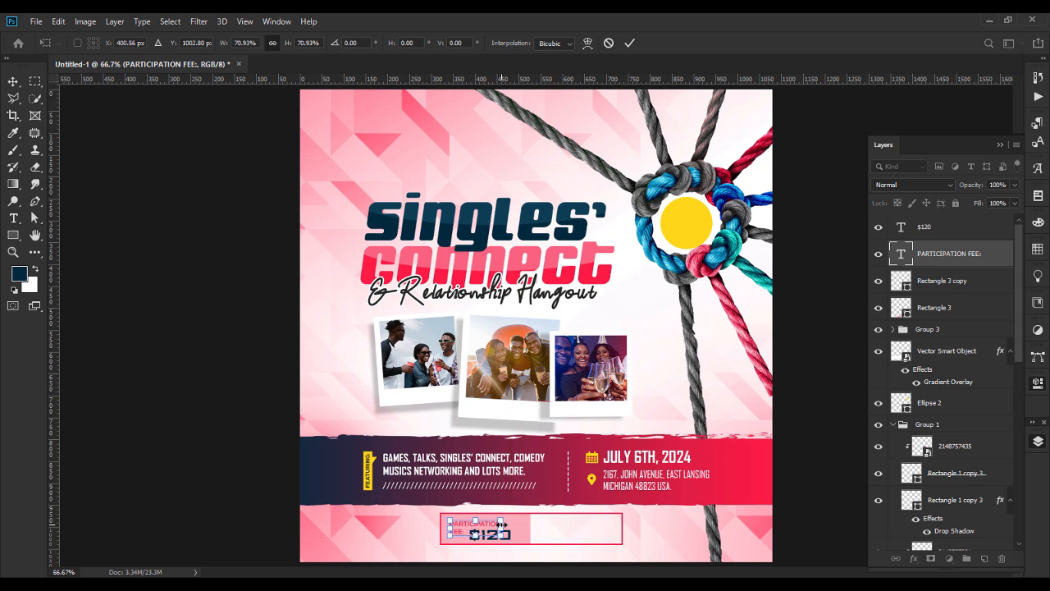
{"action": "key", "text": "Return"}
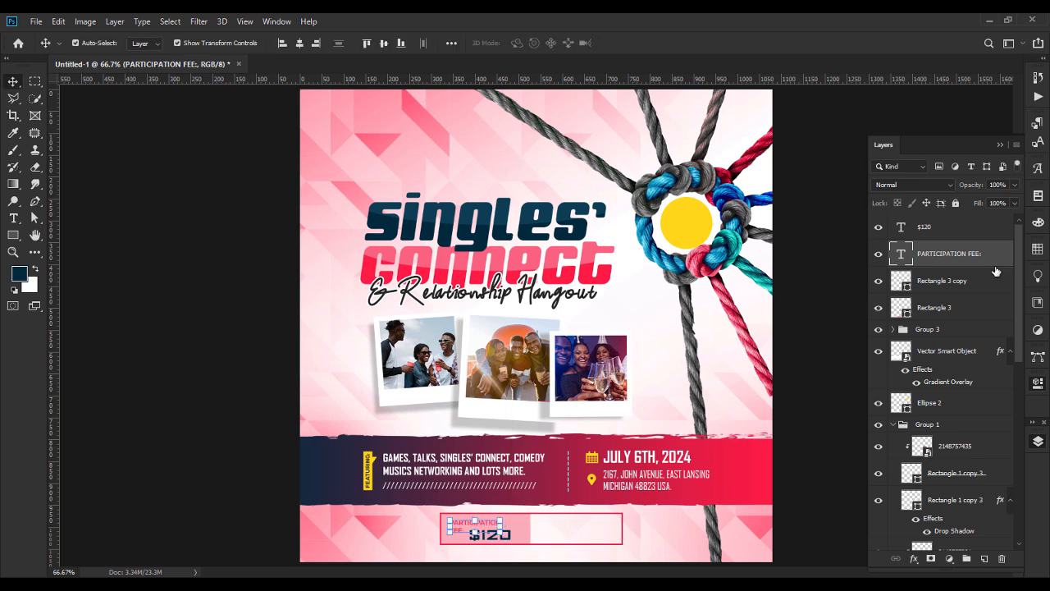
Recolour the PARTICIPATION FEE label dark red #962142 sampled from the banner.
{"action": "double_click", "coordinate": [900, 255]}
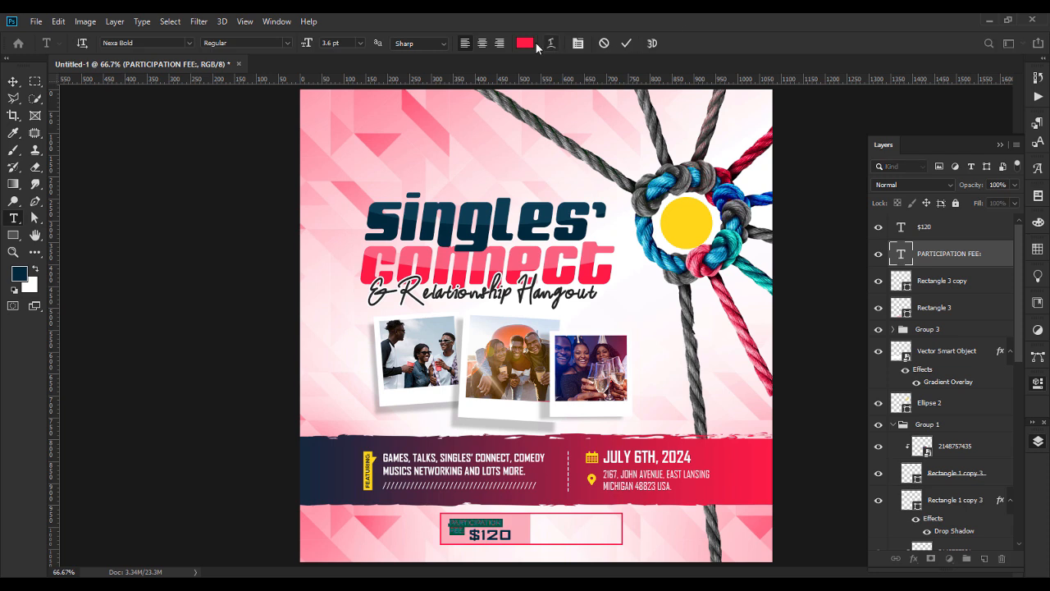
{"action": "left_click", "coordinate": [525, 43]}
{"action": "left_click", "coordinate": [544, 443]}
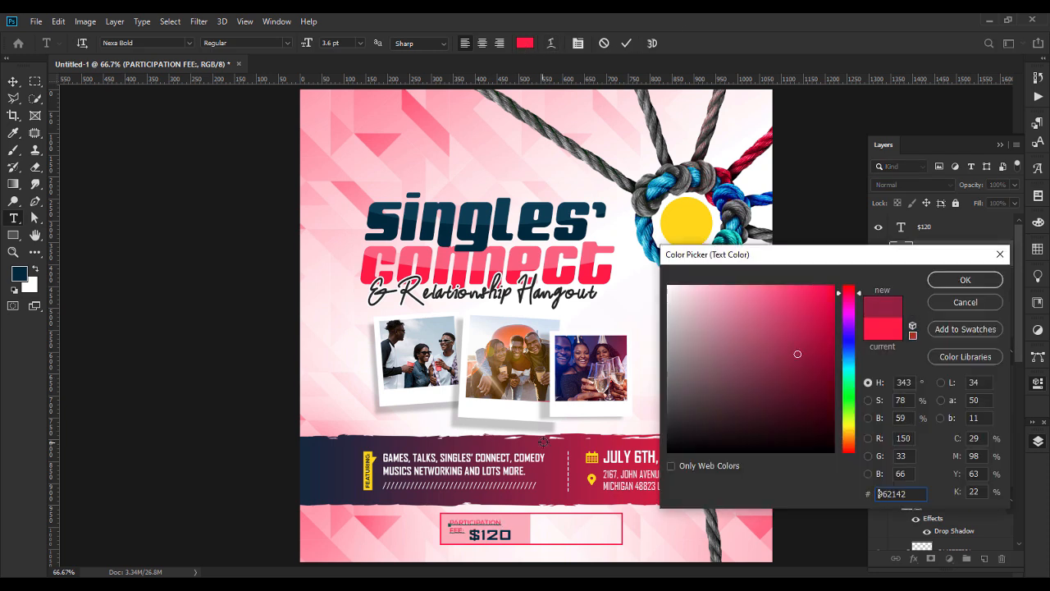
{"action": "key", "text": "Return"}
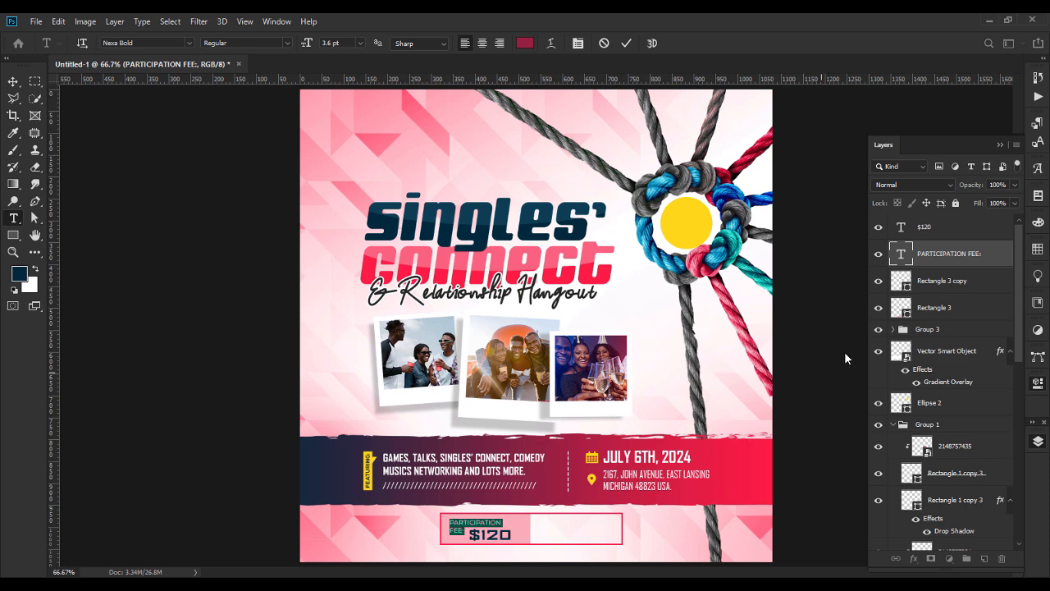
Make the $120 text bright red #ff1b46 and nudge it slightly right.
{"action": "double_click", "coordinate": [901, 227]}
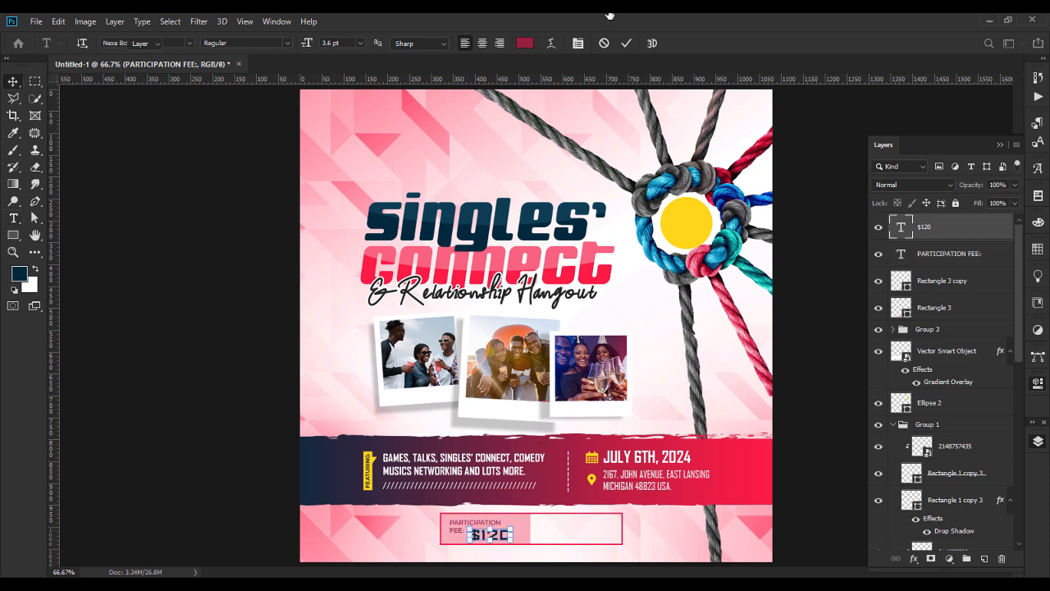
{"action": "left_click", "coordinate": [524, 42]}
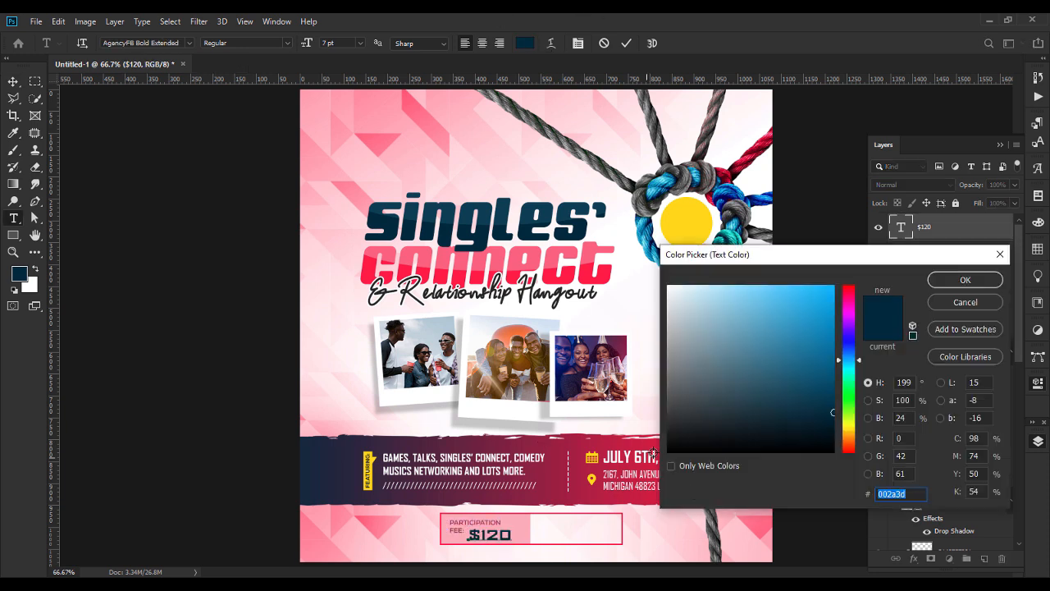
{"action": "left_click", "coordinate": [586, 274]}
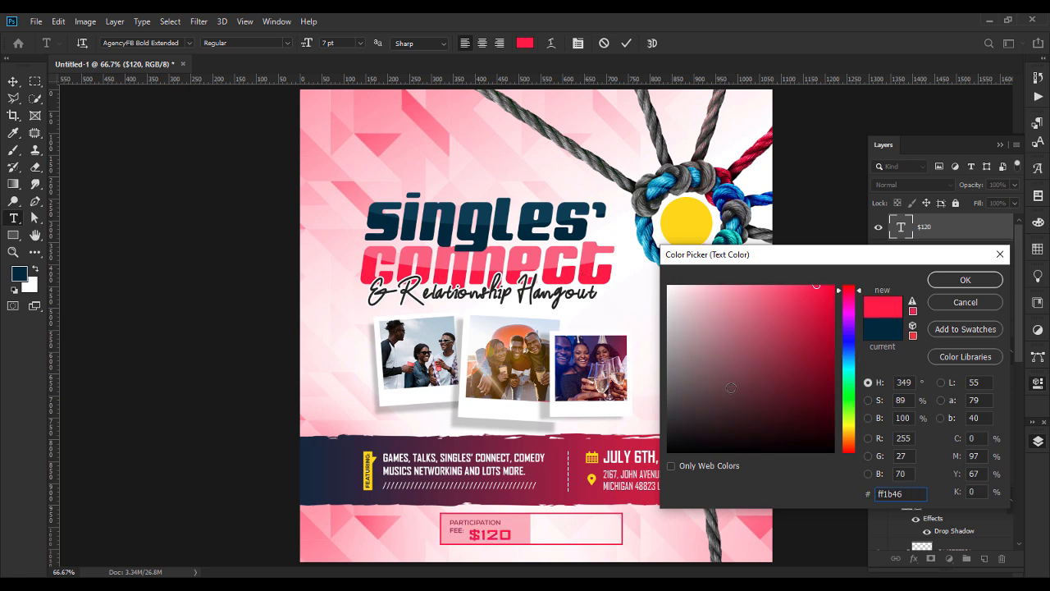
{"action": "key", "text": "Return"}
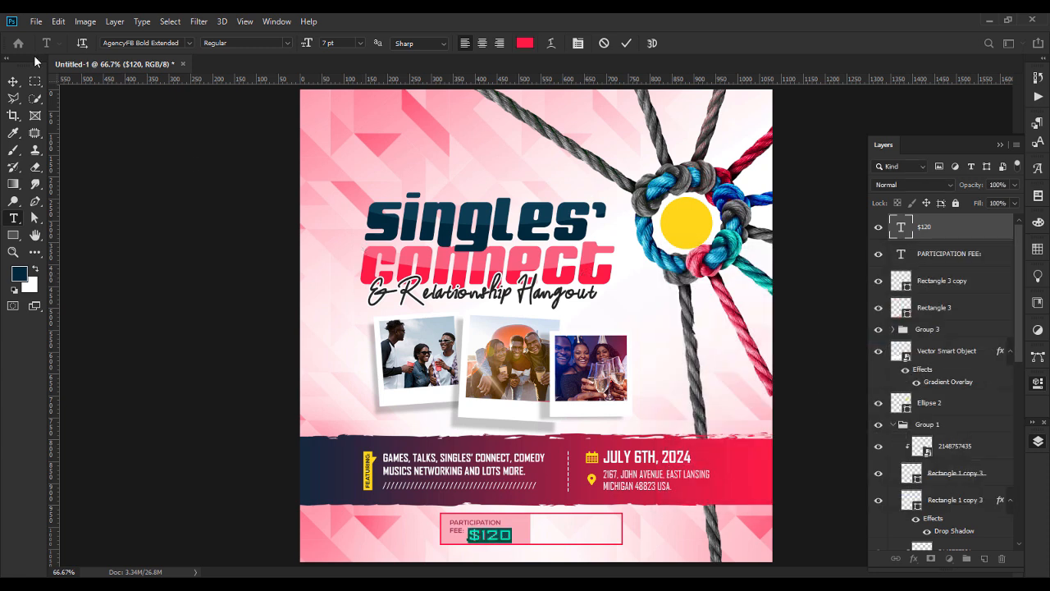
{"action": "left_click", "coordinate": [13, 81]}
{"action": "left_click_drag", "start_coordinate": [503, 534], "coordinate": [504, 531]}
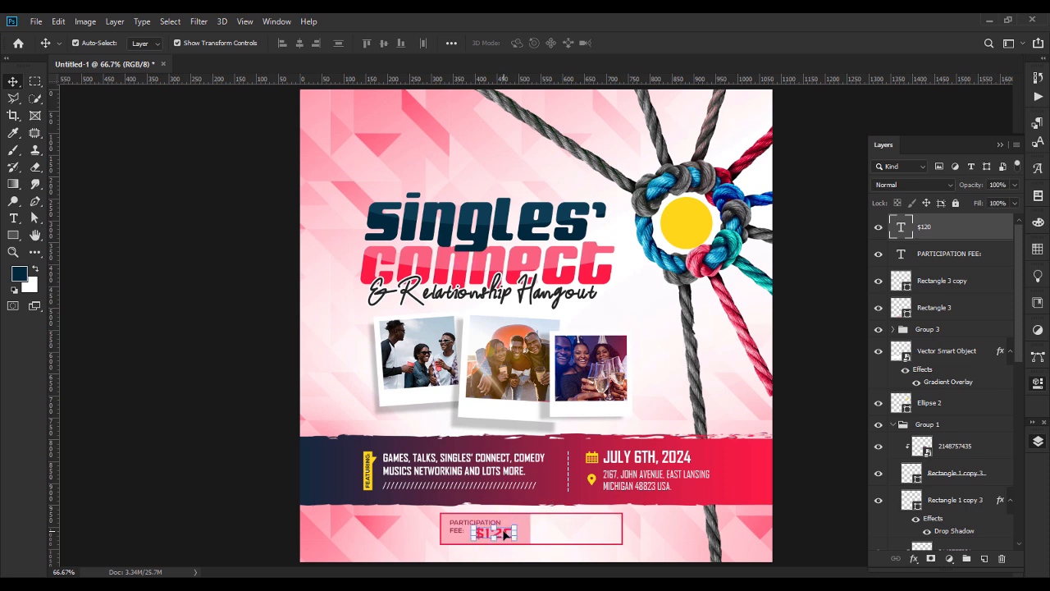
Duplicate the PARTICIPATION FEE label layer.
{"action": "left_click", "coordinate": [136, 445]}
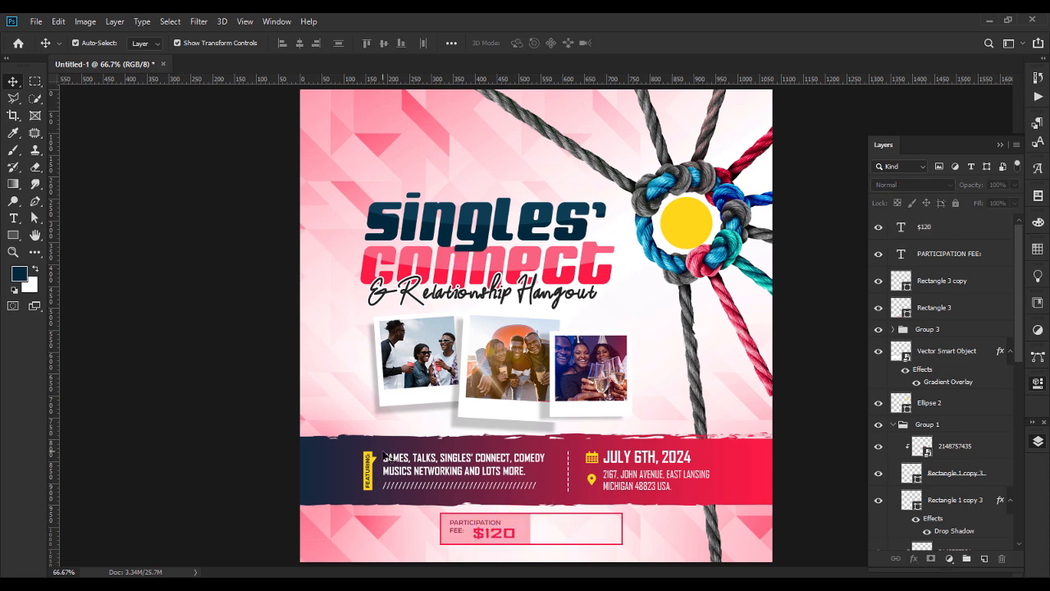
{"action": "left_click", "coordinate": [475, 528]}
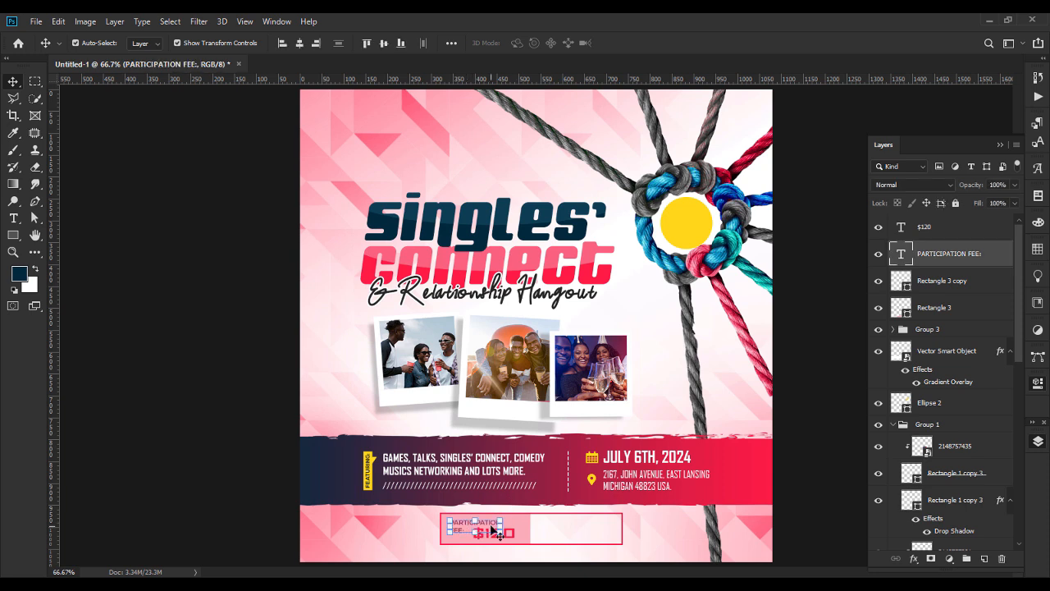
{"action": "key", "text": "ctrl+j"}
Undo the label copy, duplicate the address text into the fee box, and move its layer to the top.
{"action": "key", "text": "ctrl+z"}
{"action": "left_click", "coordinate": [159, 479]}
{"action": "left_click", "coordinate": [637, 487]}
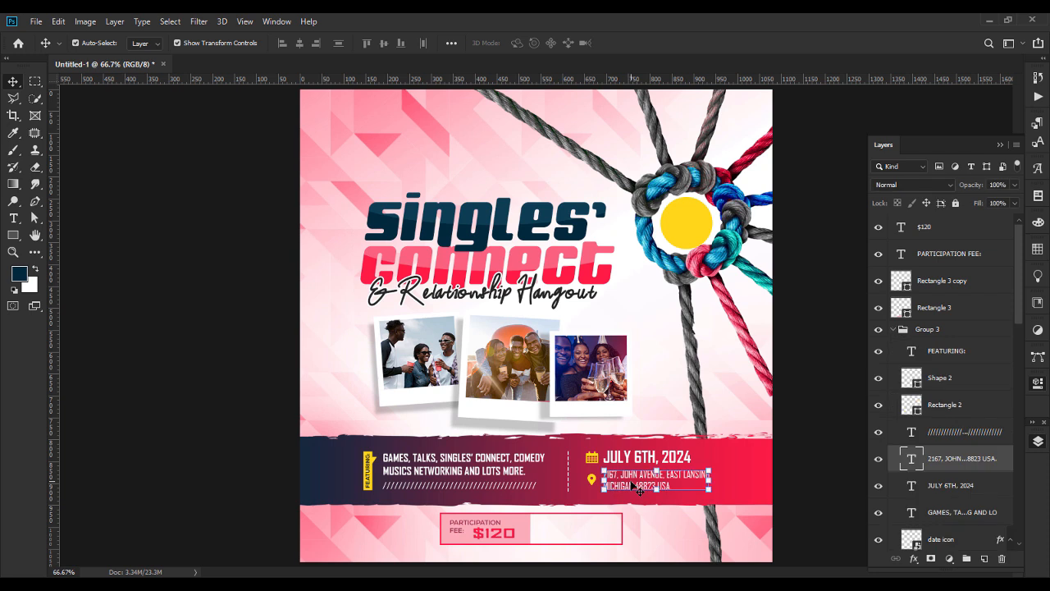
{"action": "key", "text": "ctrl+j"}
{"action": "left_click_drag", "start_coordinate": [636, 487], "coordinate": [579, 537]}
{"action": "left_click_drag", "start_coordinate": [1001, 461], "coordinate": [911, 233]}
Set the address copy's colour to #4d4d4d and start retyping it with 'THE'.
{"action": "double_click", "coordinate": [900, 231]}
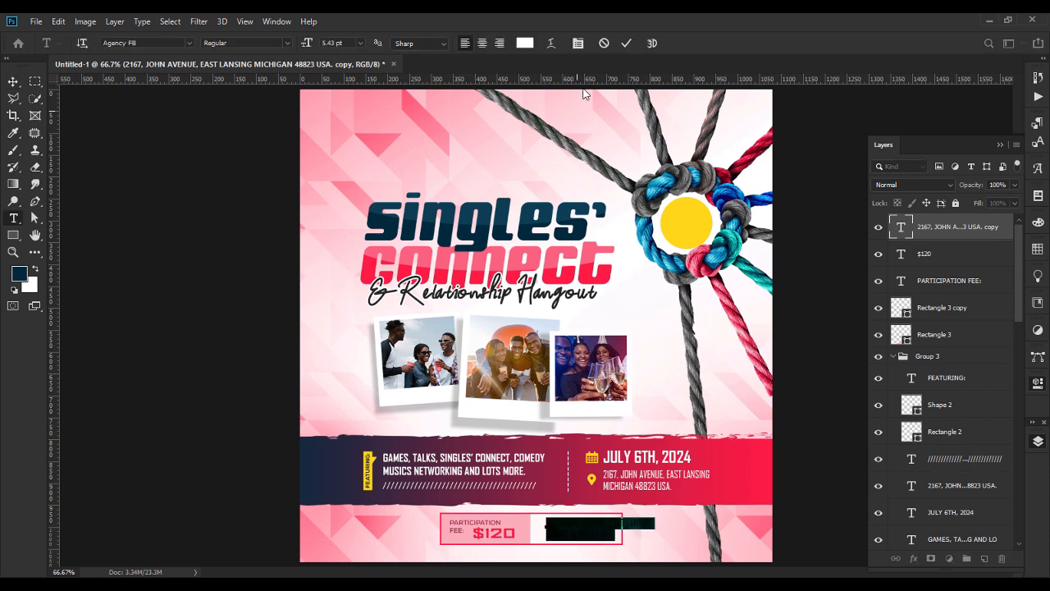
{"action": "left_click", "coordinate": [524, 43]}
{"action": "type", "text": "4d4d4d"}
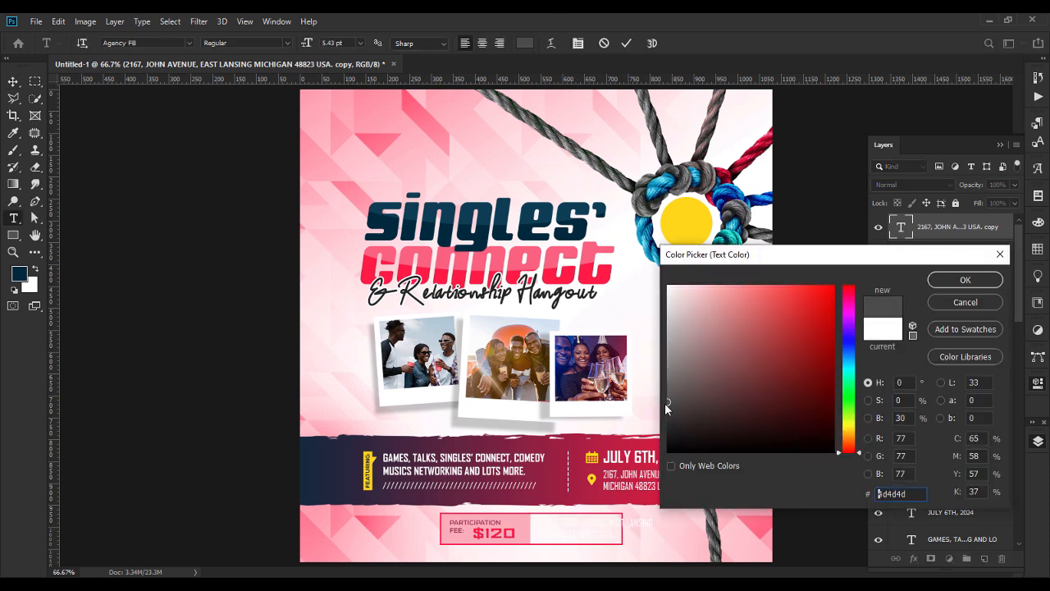
{"action": "key", "text": "Return"}
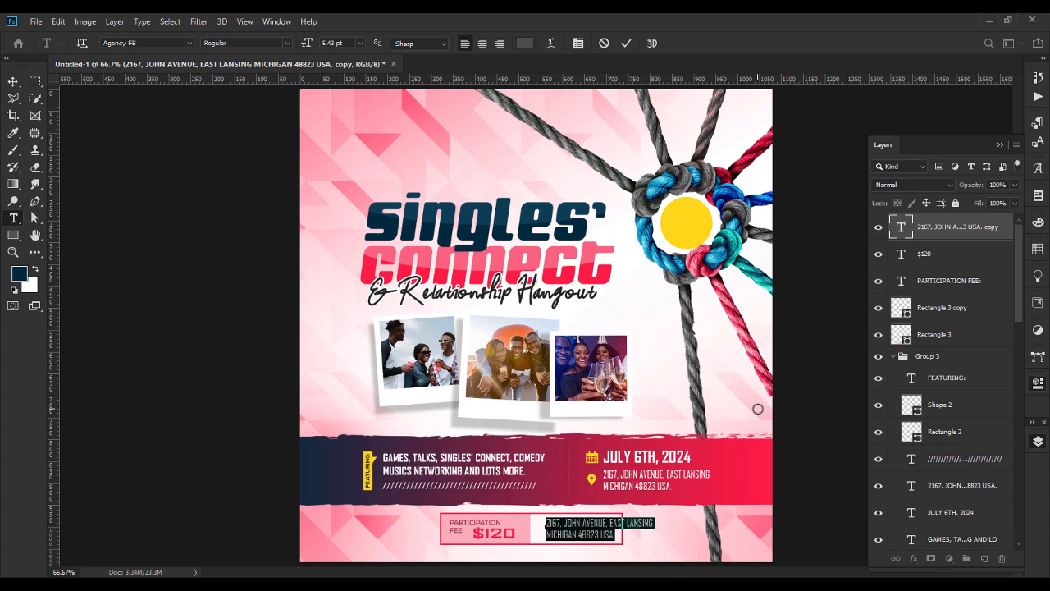
{"action": "type", "text": "THE ORGANIZATION NAME"}
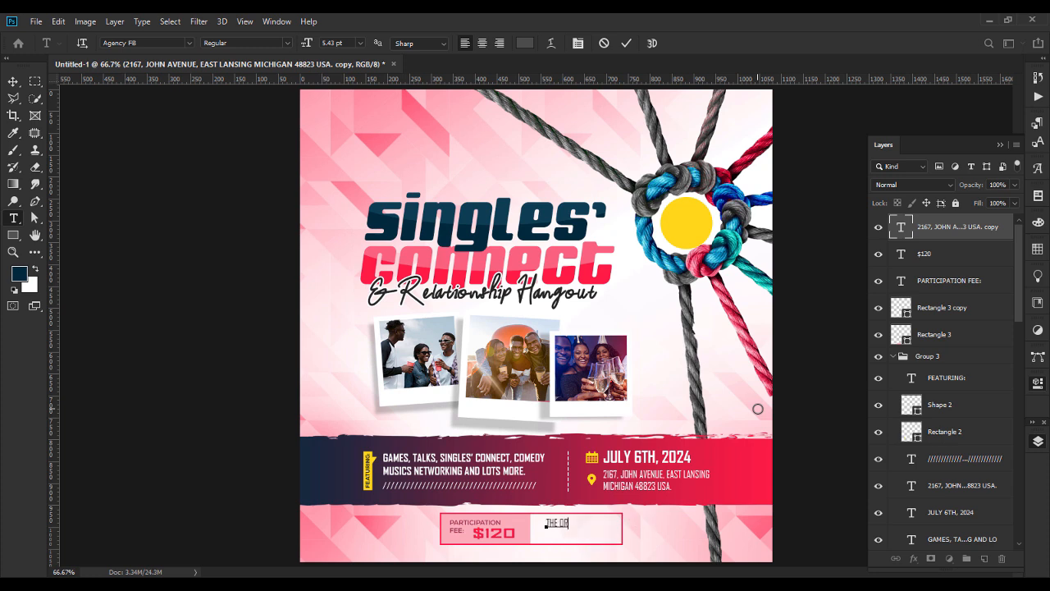
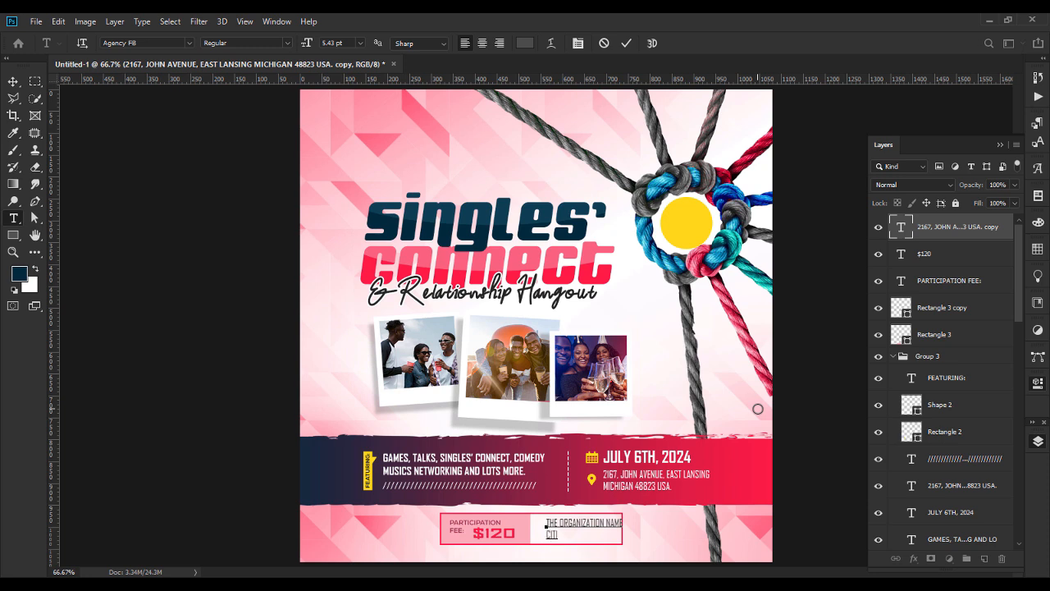
Finish the organization text and set it to AgencyFB Regular Extended at 3.43 pt.
{"action": "type", "text": "I BANK"}
{"action": "key", "text": "ctrl+a"}
{"action": "left_click", "coordinate": [178, 43]}
{"action": "type", "text": "AGE"}
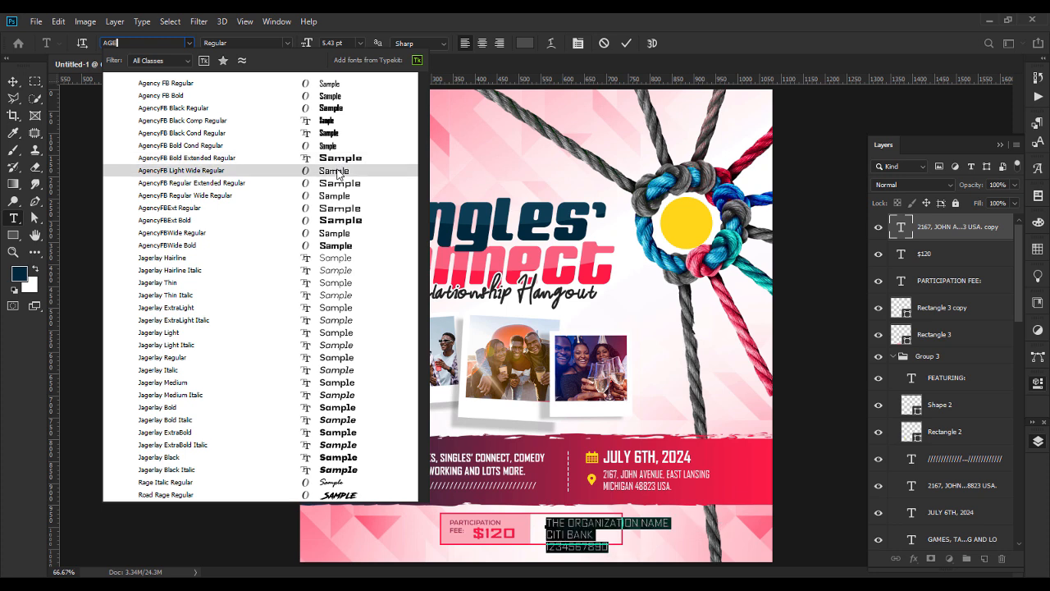
{"action": "left_click", "coordinate": [338, 184]}
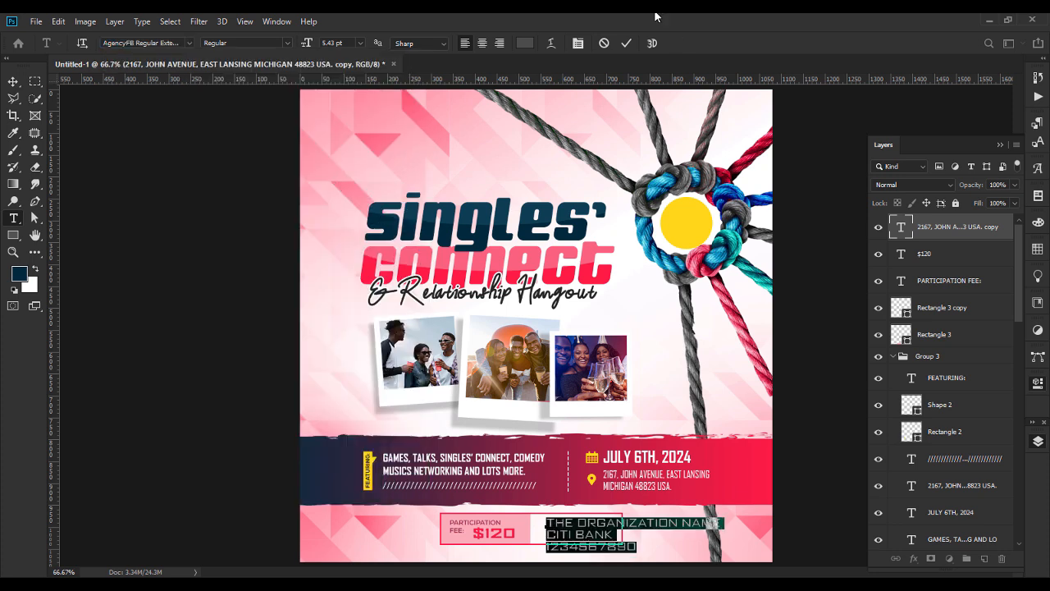
{"action": "key", "text": "Return"}
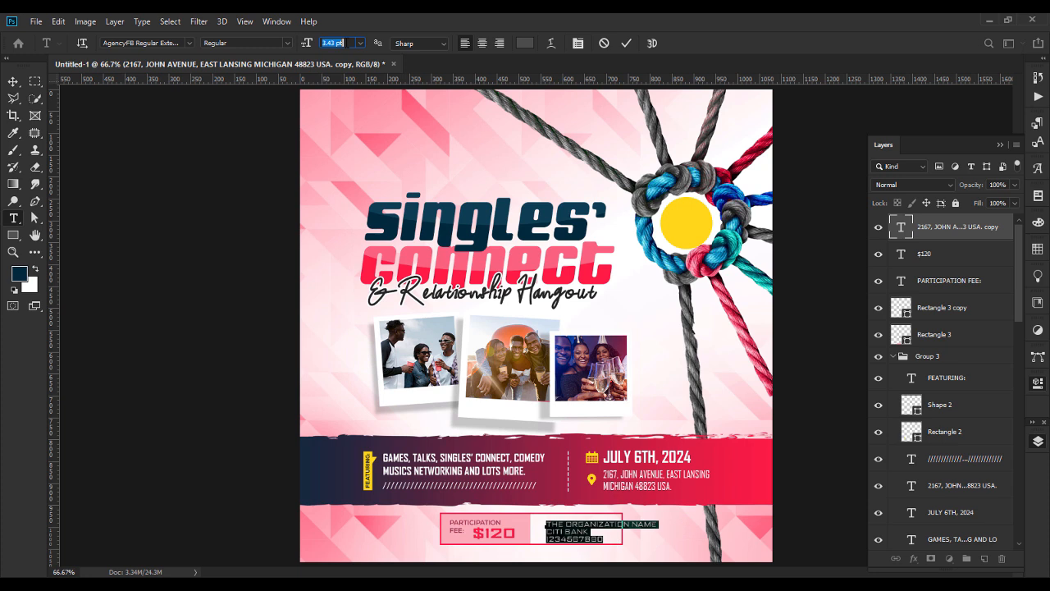
Colour the text dark grey #282828 and scale it down to fit the fee box.
{"action": "left_click", "coordinate": [525, 42]}
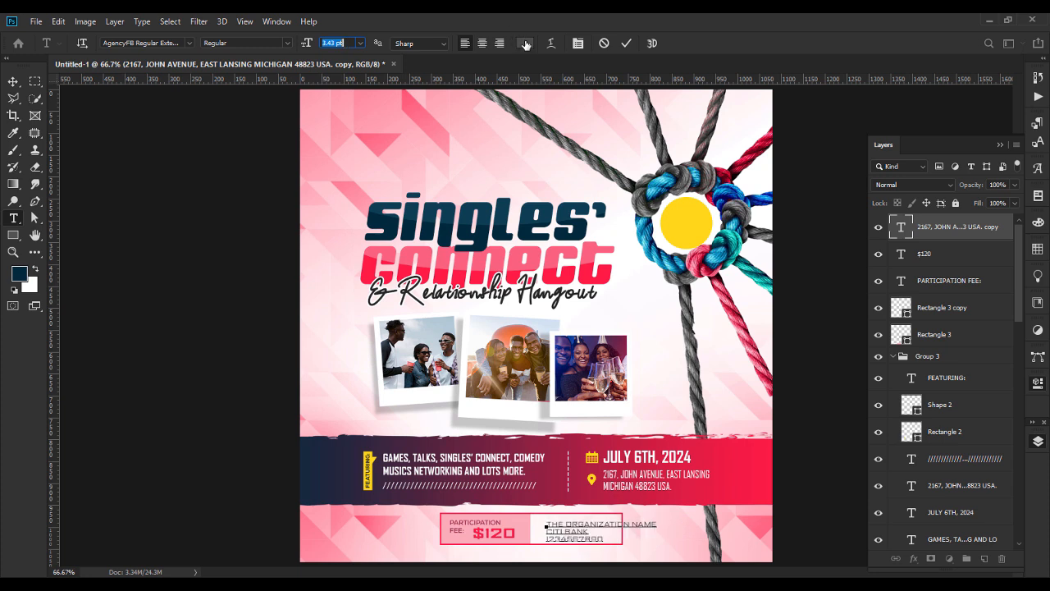
{"action": "type", "text": "2d2c2c"}
{"action": "type", "text": "282828"}
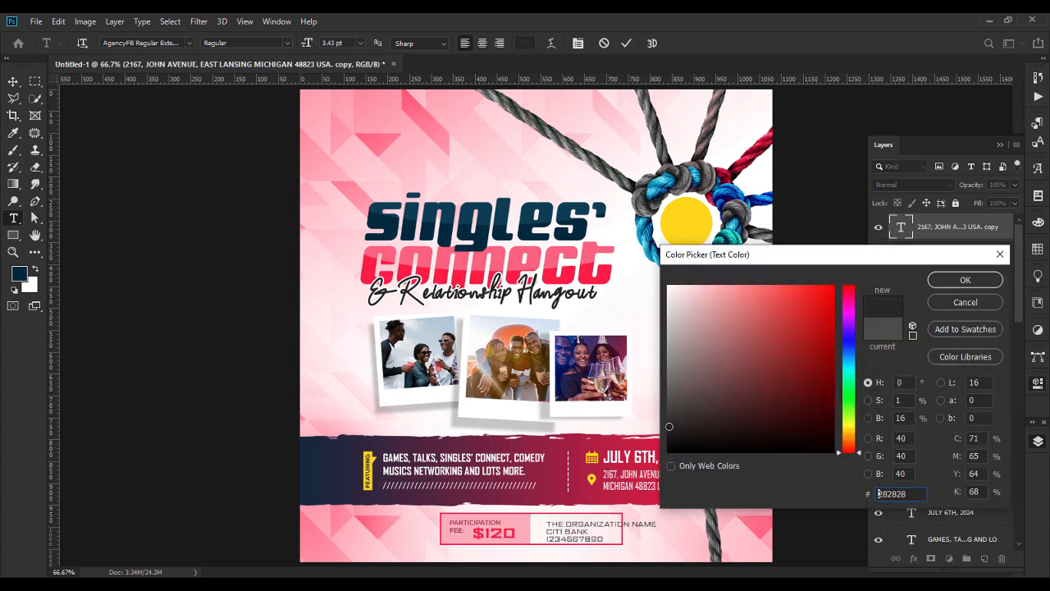
{"action": "key", "text": "Return"}
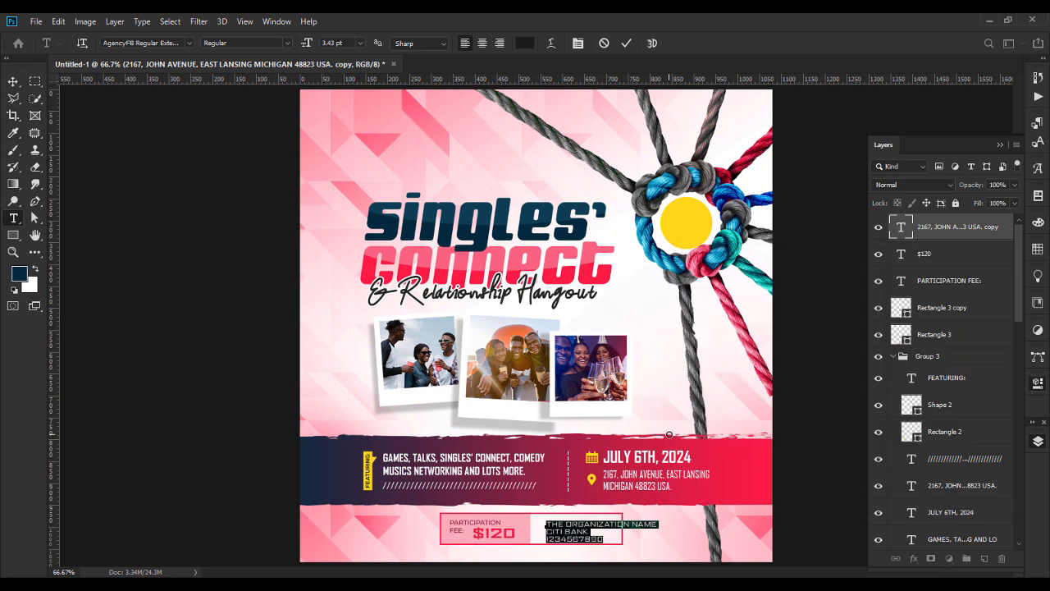
{"action": "left_click", "coordinate": [13, 81]}
{"action": "left_click_drag", "start_coordinate": [653, 535], "coordinate": [567, 523]}
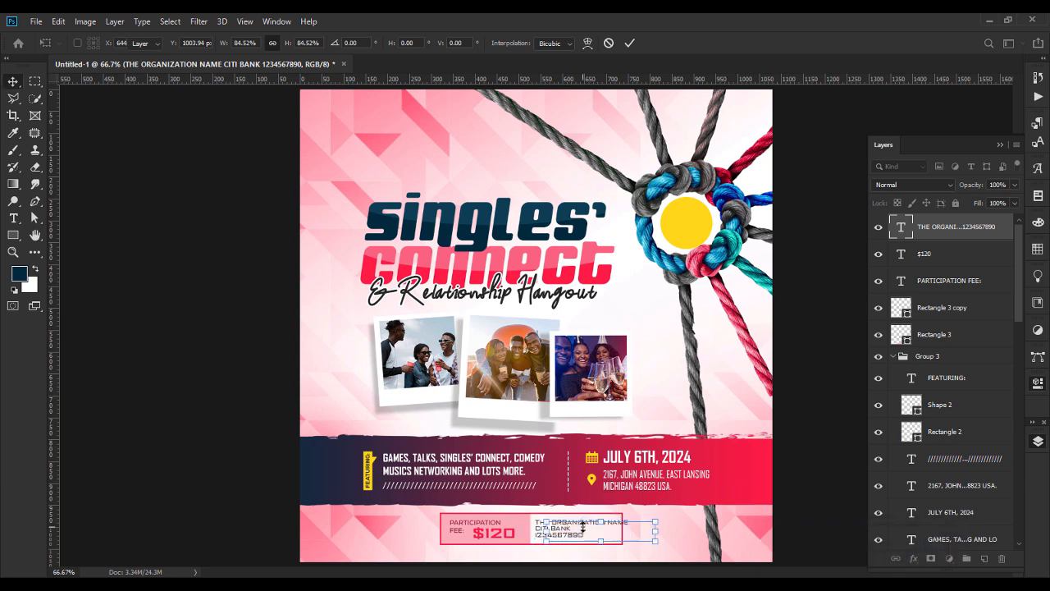
Narrow the left fee panel rectangle (Rectangle 3).
{"action": "key", "text": "Return"}
{"action": "left_click", "coordinate": [818, 506]}
{"action": "left_click", "coordinate": [568, 535]}
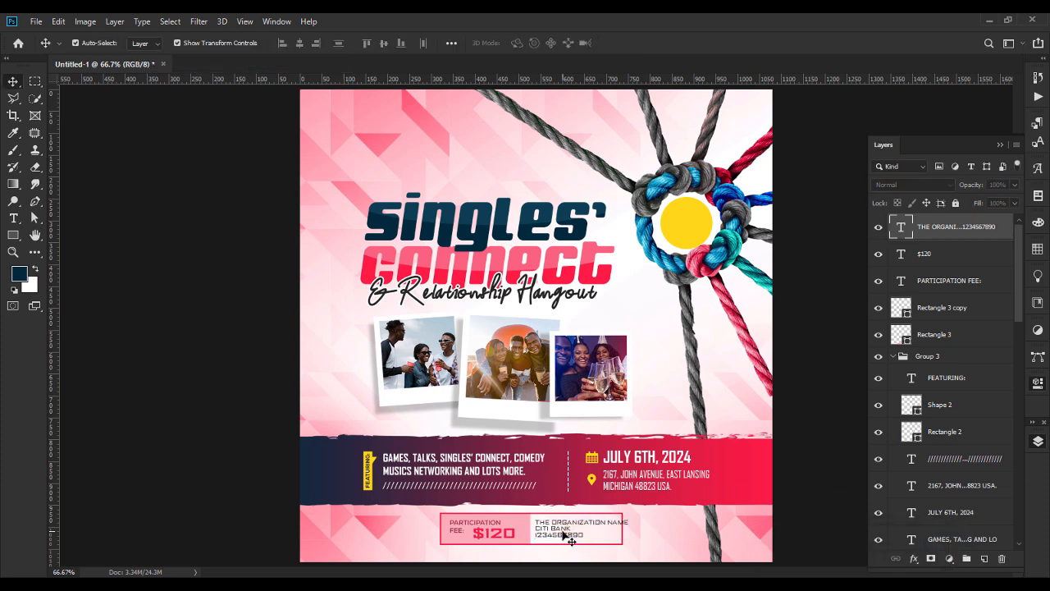
{"action": "left_click", "coordinate": [520, 533]}
{"action": "key", "text": "ctrl+t"}
{"action": "mouse_move", "coordinate": [529, 526]}
{"action": "left_mouse_down"}
{"action": "mouse_move", "coordinate": [521, 526]}
{"action": "mouse_move", "coordinate": [545, 530]}
{"action": "left_mouse_up"}
{"action": "key", "text": "Return"}
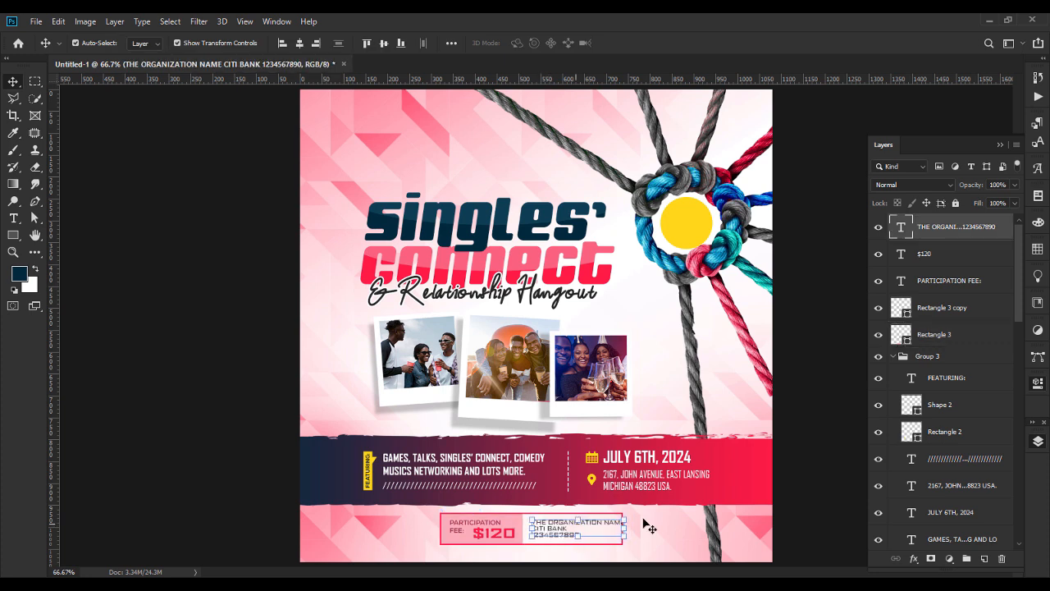
Widen the right-hand fee box rectangle to 450 px and nudge the organization text left.
{"action": "left_click", "coordinate": [548, 553]}
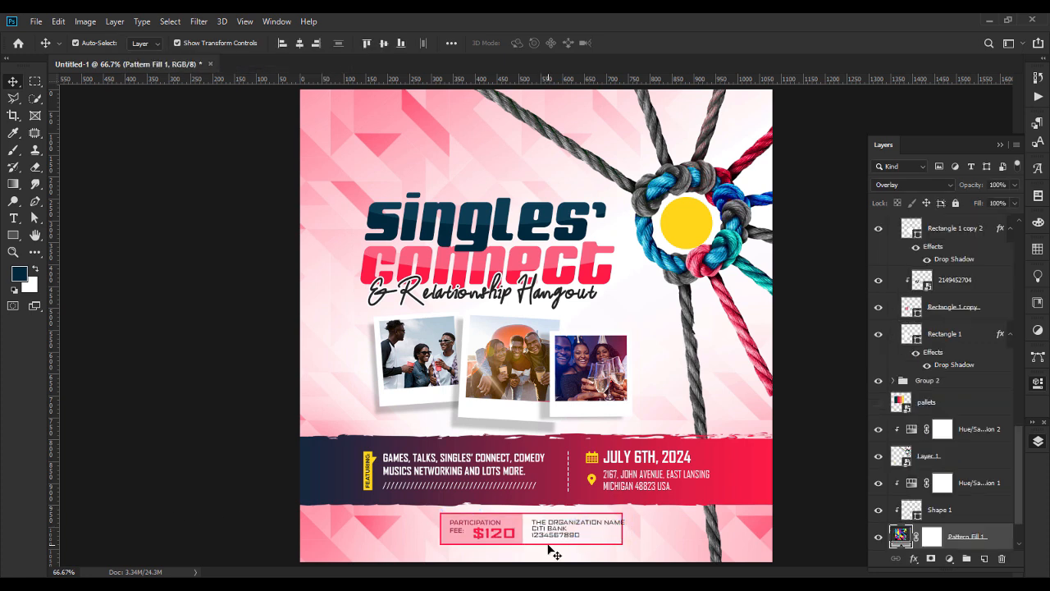
{"action": "left_click", "coordinate": [554, 543]}
{"action": "key", "text": "ctrl+t"}
{"action": "left_click_drag", "start_coordinate": [623, 528], "coordinate": [632, 528]}
{"action": "key", "text": "Return"}
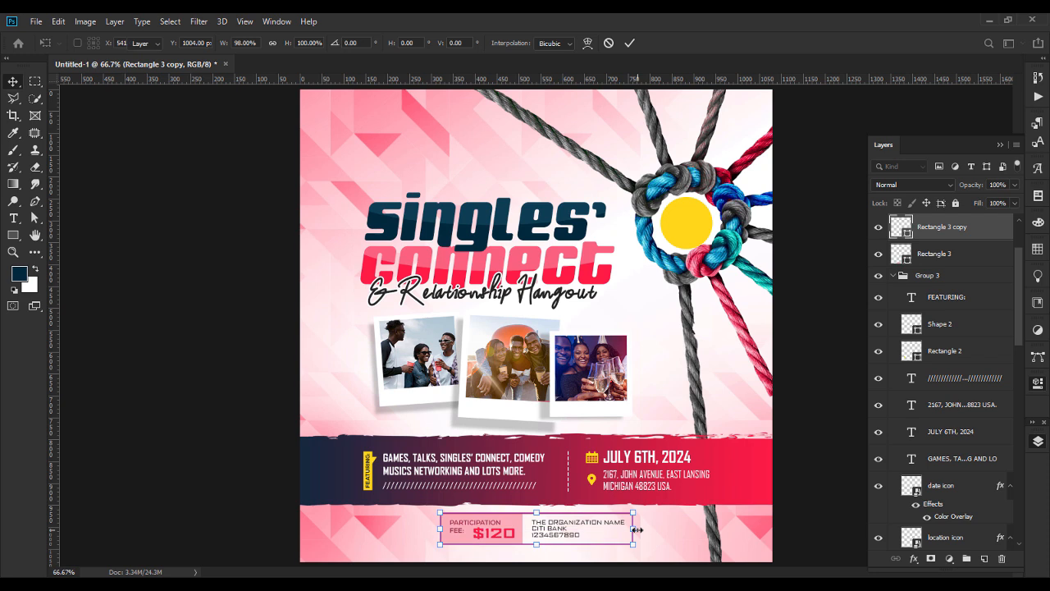
{"action": "key", "text": "Return"}
{"action": "left_click", "coordinate": [572, 534]}
{"action": "key", "text": "Left"}
{"action": "key", "text": "Left"}
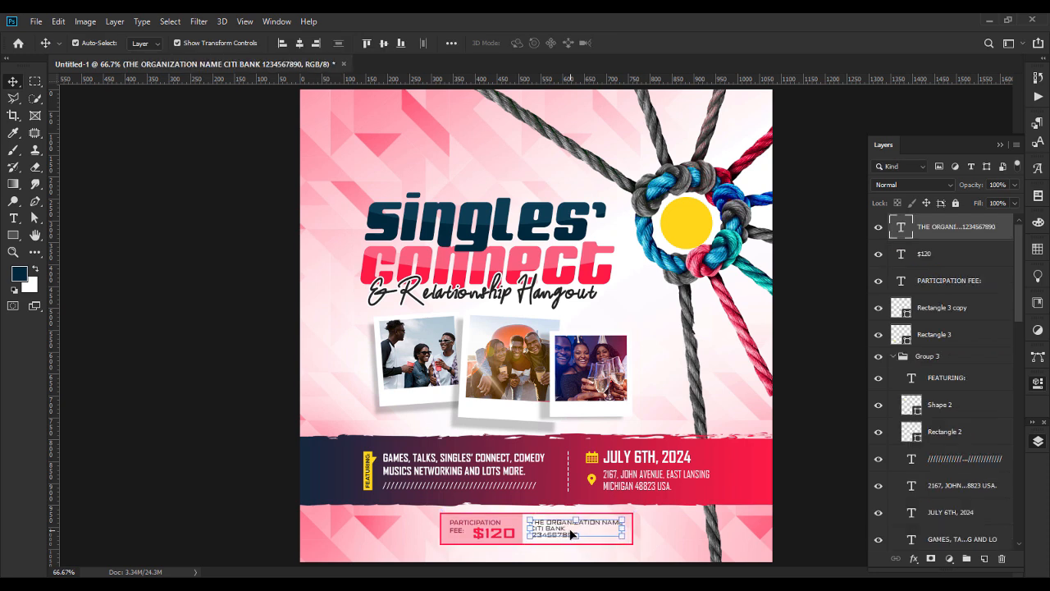
{"action": "left_click", "coordinate": [488, 520]}
Give the fee panel a lighter pink fill and group the five fee-box layers as Group 4.
{"action": "left_click", "coordinate": [518, 529]}
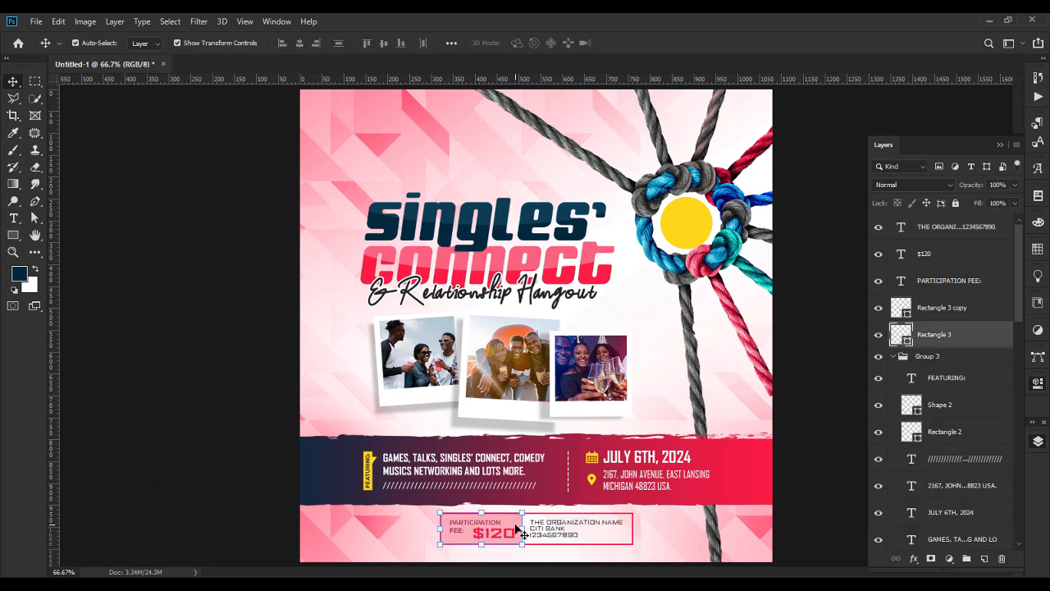
{"action": "double_click", "coordinate": [903, 334]}
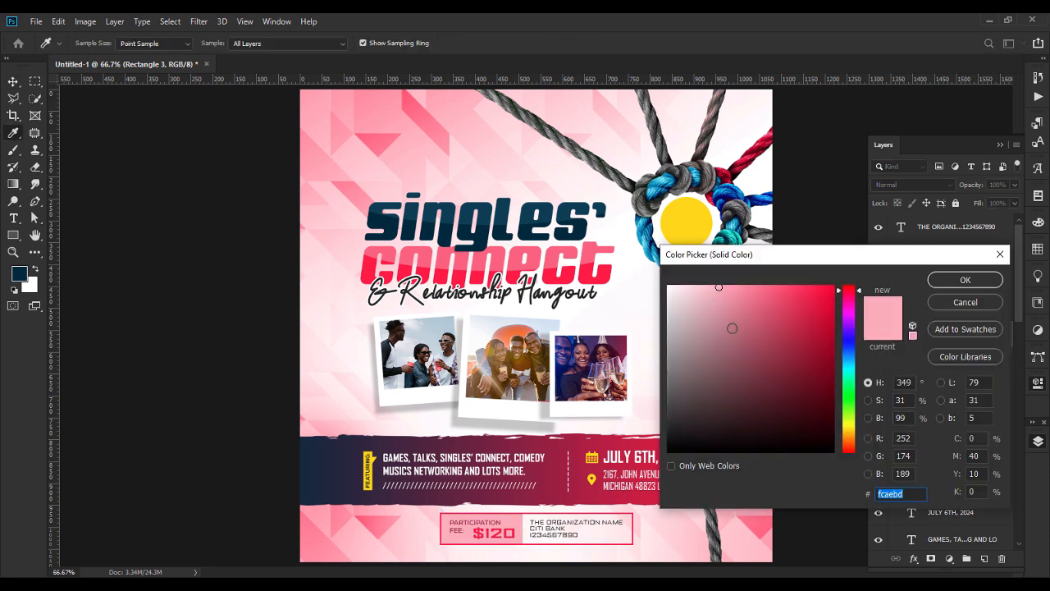
{"action": "left_click", "coordinate": [708, 287]}
{"action": "key", "text": "Return"}
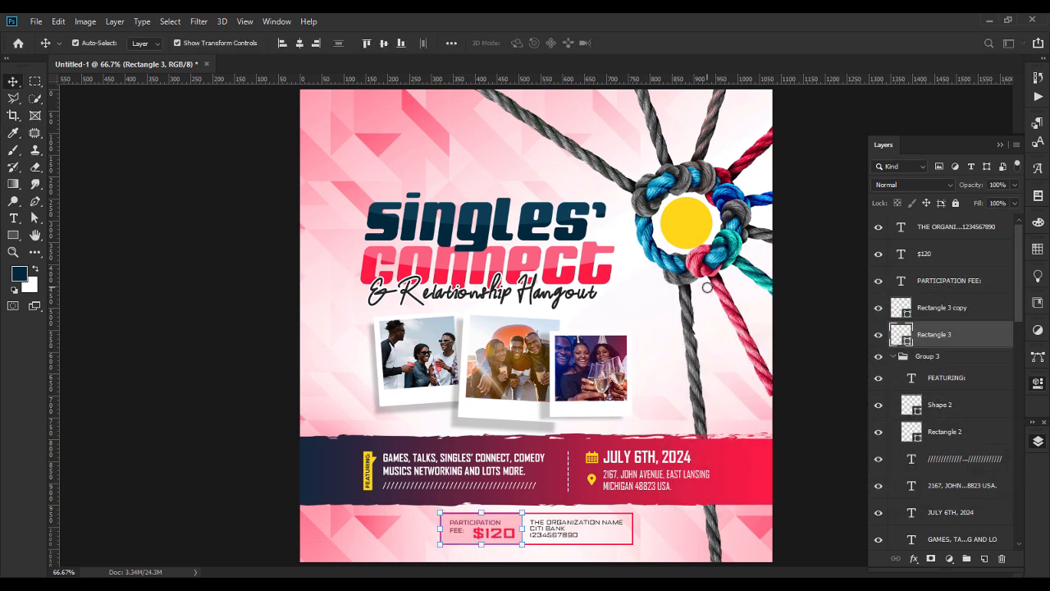
{"action": "left_click", "coordinate": [962, 236], "text": "shift"}
{"action": "key", "text": "ctrl+g"}
Move the yellow circle (Ellipse 2) lower in the layer stack, below Layer 1.
{"action": "left_click", "coordinate": [893, 238]}
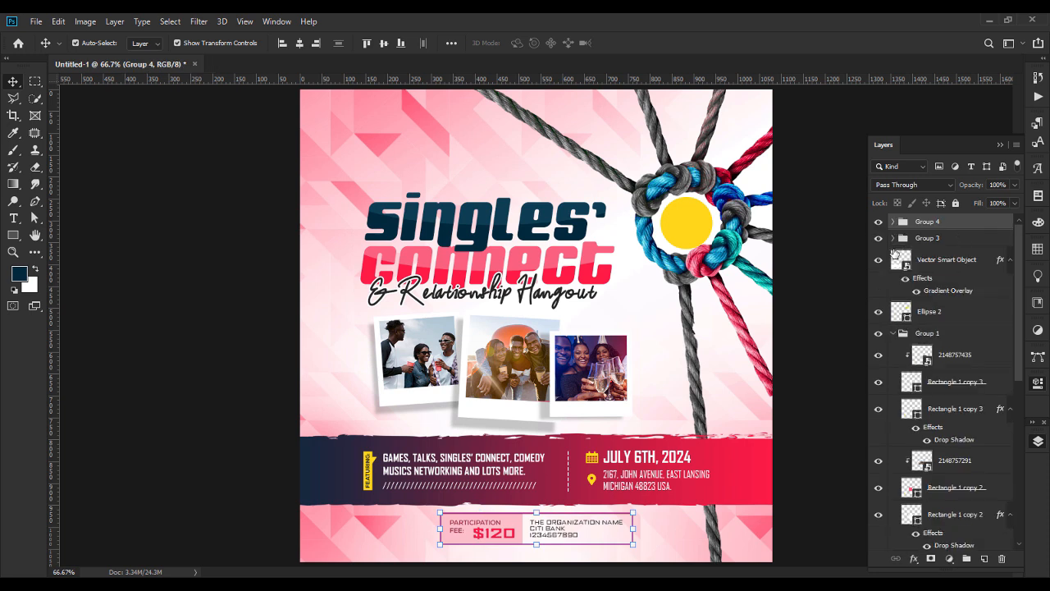
{"action": "left_click", "coordinate": [933, 267]}
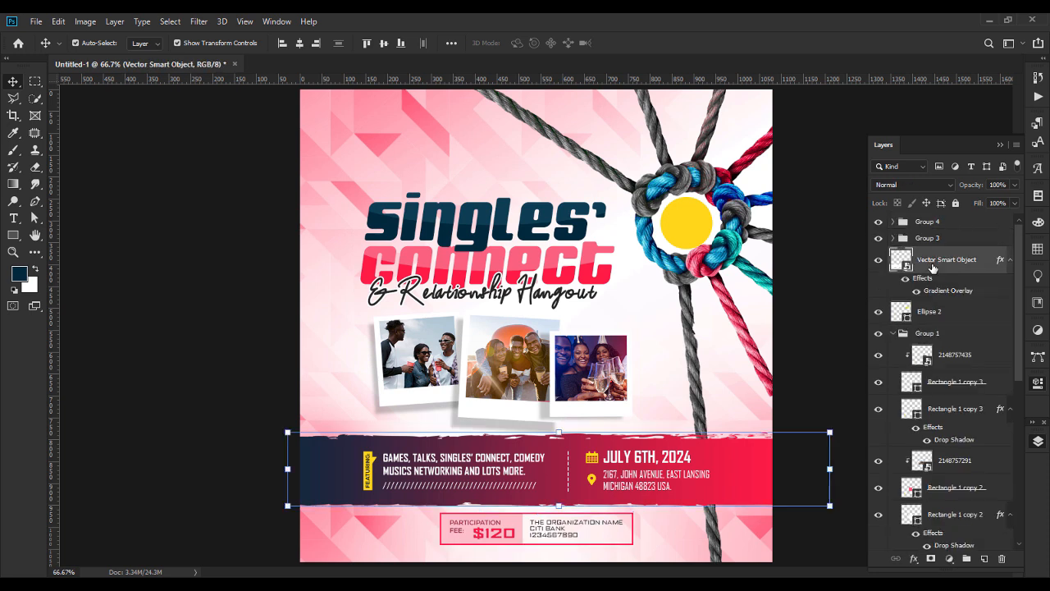
{"action": "left_click", "coordinate": [893, 333]}
{"action": "left_click", "coordinate": [935, 317]}
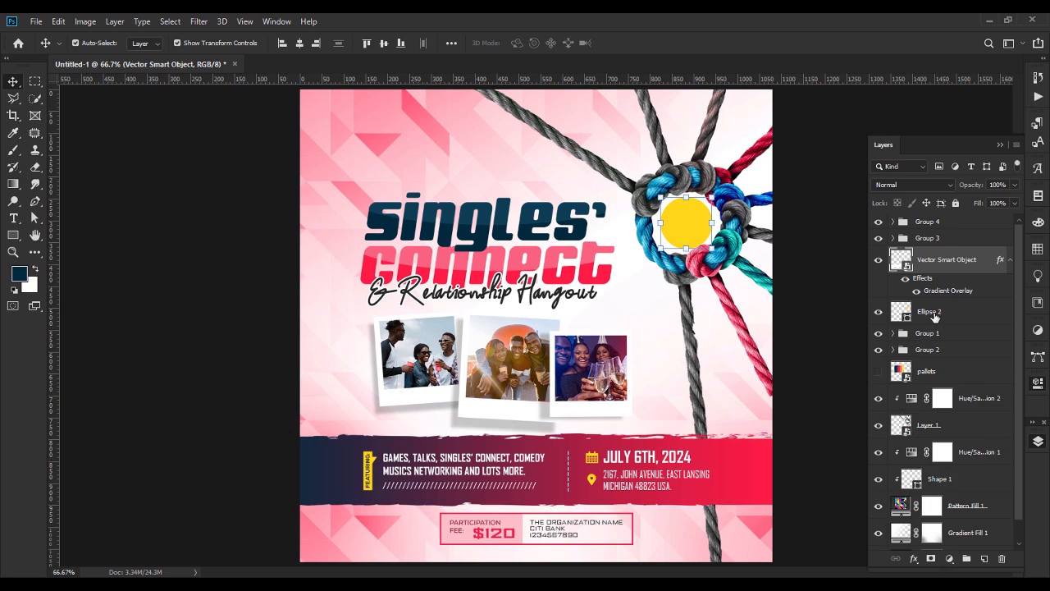
{"action": "left_click_drag", "start_coordinate": [934, 317], "coordinate": [935, 439]}
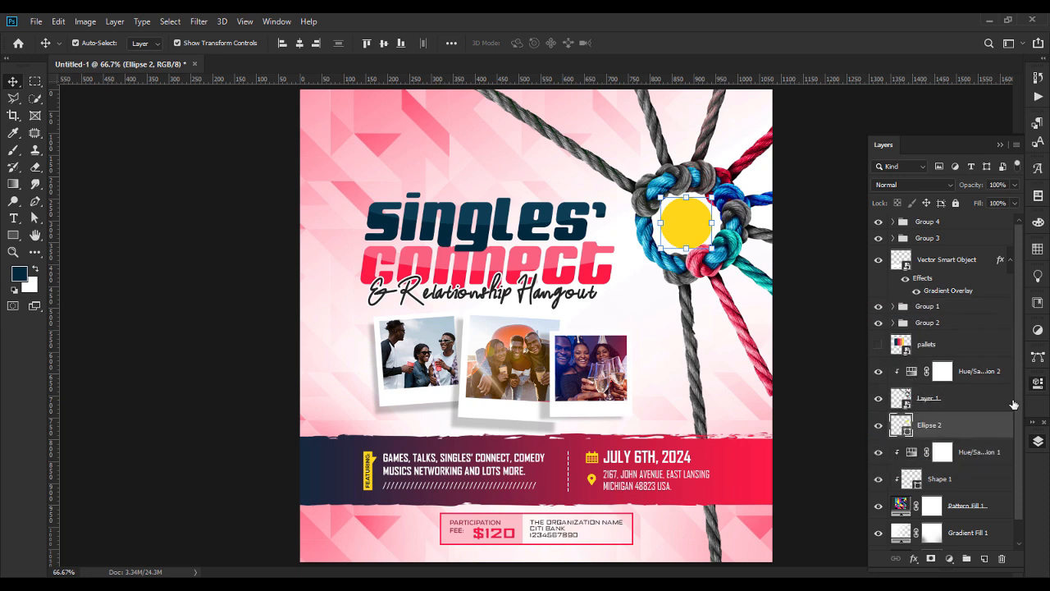
{"action": "left_click", "coordinate": [936, 263]}
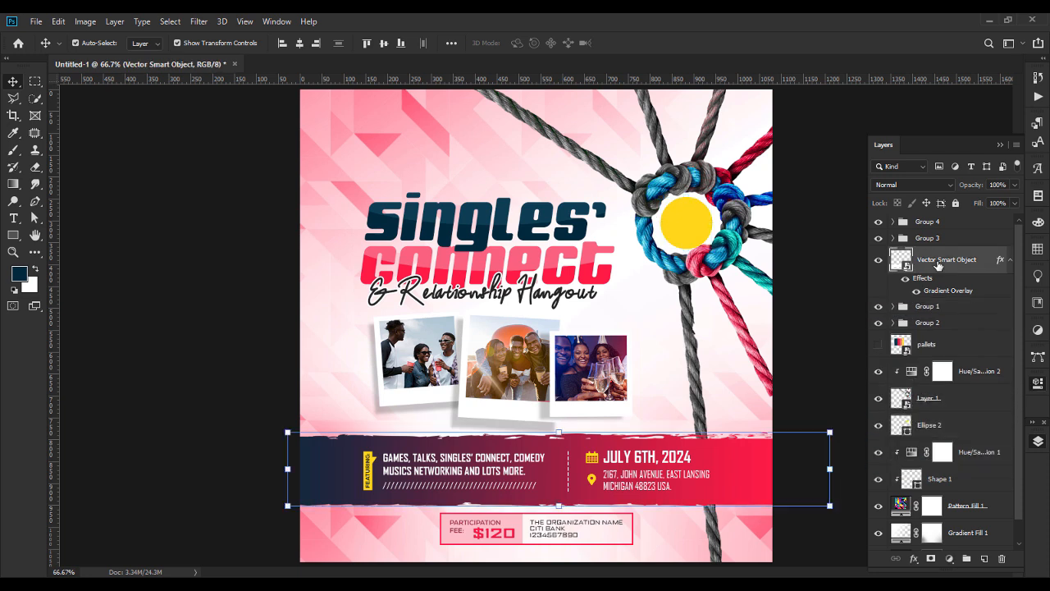
{"action": "left_click", "coordinate": [932, 243]}
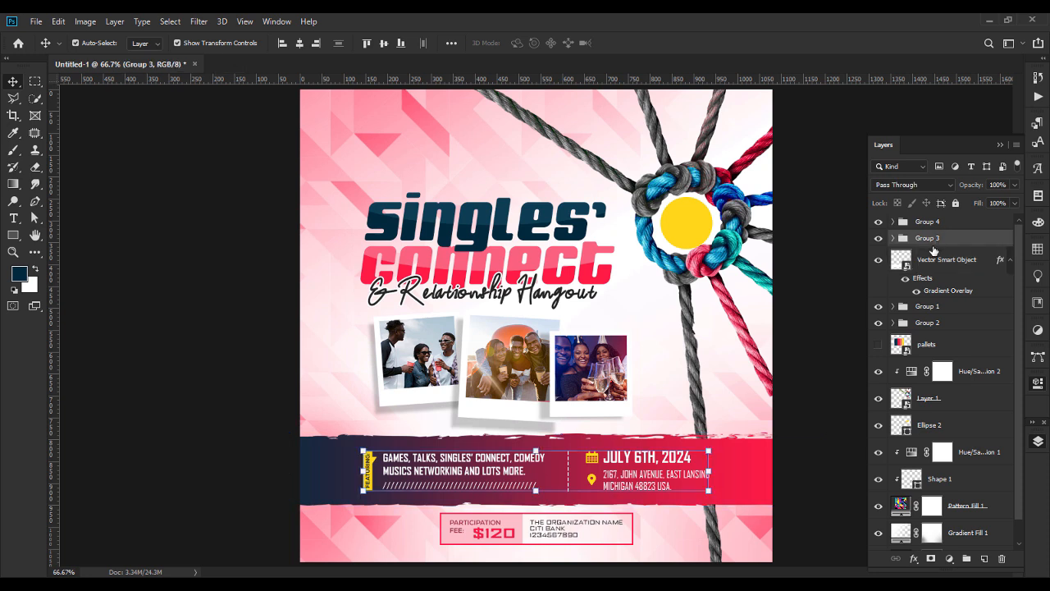
{"action": "left_click", "coordinate": [892, 238]}
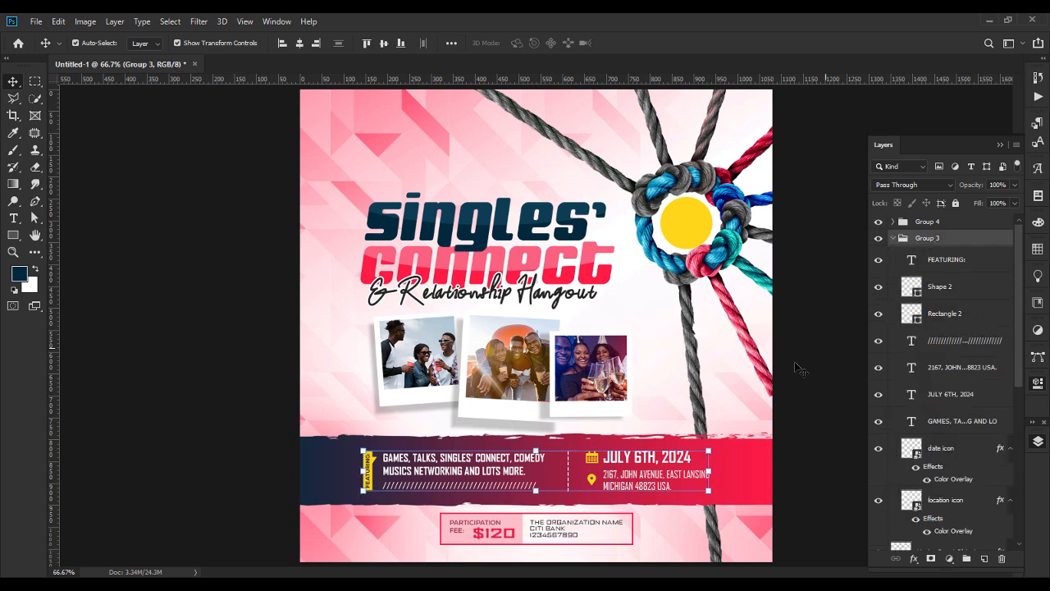
Shorten the dark event banner by lowering its top edge.
{"action": "left_click", "coordinate": [638, 453]}
{"action": "left_click_drag", "start_coordinate": [558, 430], "coordinate": [557, 437]}
{"action": "key", "text": "Up"}
{"action": "key", "text": "Up"}
{"action": "key", "text": "Up"}
{"action": "key", "text": "Up"}
{"action": "key", "text": "Up"}
{"action": "key", "text": "Up"}
{"action": "key", "text": "Up"}
{"action": "key", "text": "Up"}
{"action": "key", "text": "Up"}
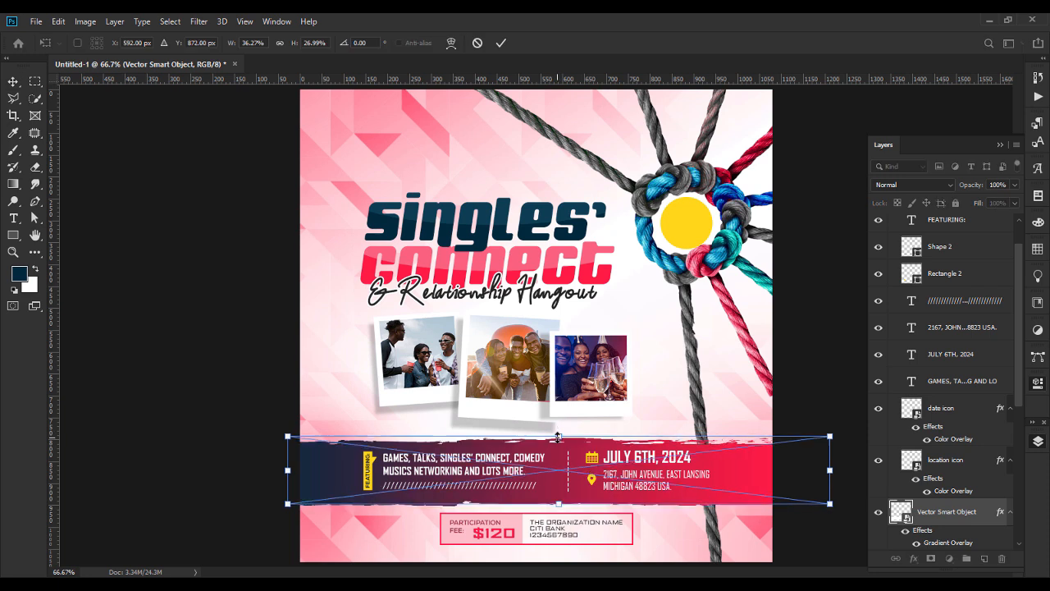
{"action": "key", "text": "Return"}
{"action": "left_click", "coordinate": [270, 424]}
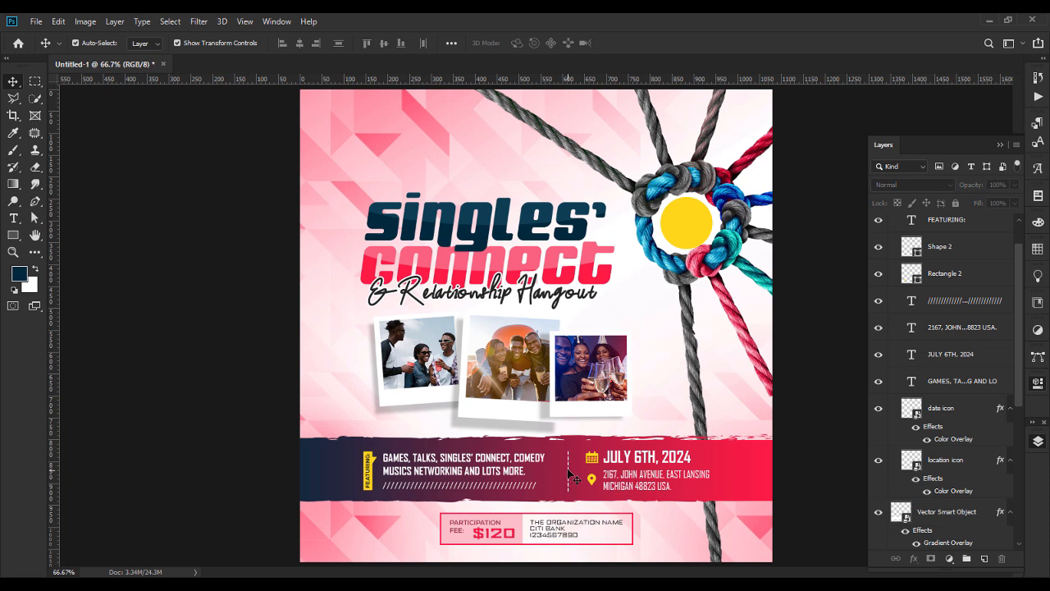
Set the banner's vertical divider line (Shape 2) to a 3 px stroke.
{"action": "left_click", "coordinate": [568, 476]}
{"action": "left_click", "coordinate": [35, 218]}
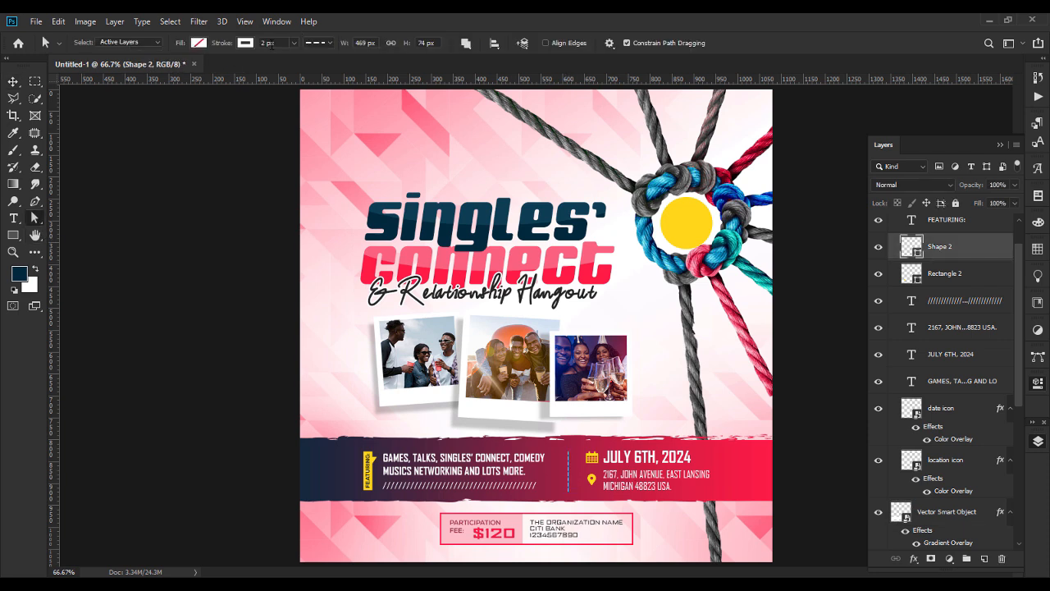
{"action": "key", "text": "Return"}
Move the dark banner layer into Group 3 and collapse the group.
{"action": "key", "text": "v"}
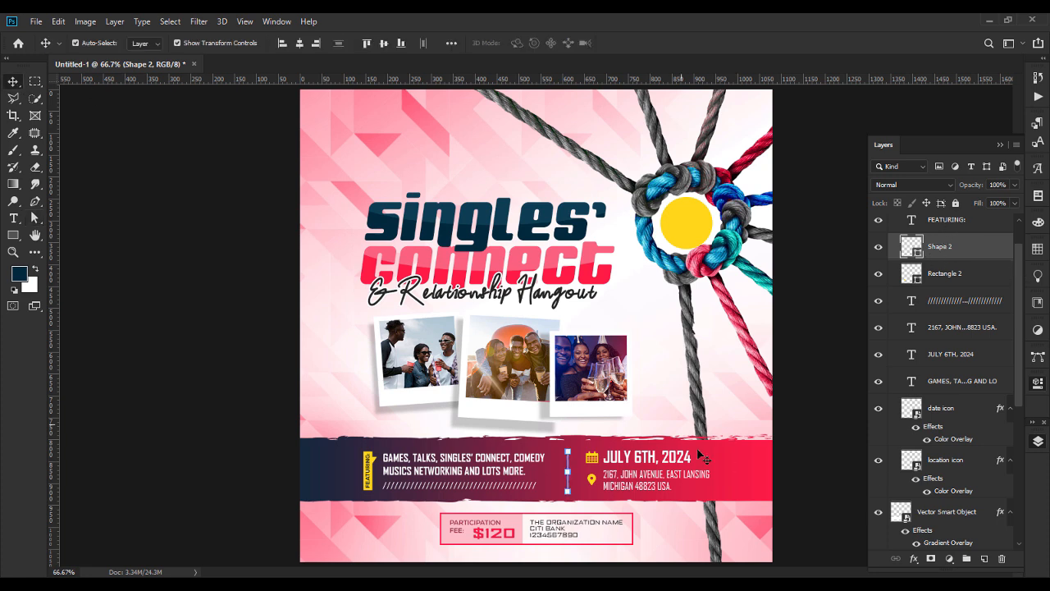
{"action": "left_click", "coordinate": [714, 471]}
{"action": "left_click_drag", "start_coordinate": [952, 502], "coordinate": [956, 487]}
{"action": "left_click_drag", "start_coordinate": [1020, 389], "coordinate": [1025, 354]}
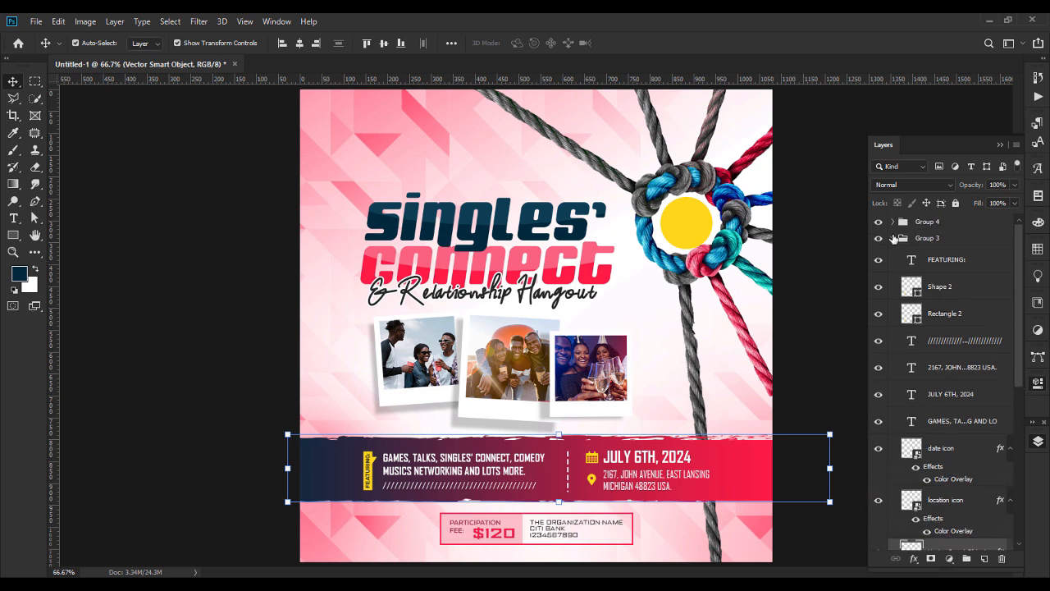
{"action": "left_click", "coordinate": [893, 233]}
{"action": "left_click", "coordinate": [879, 239]}
{"action": "left_click", "coordinate": [878, 238]}
{"action": "left_click", "coordinate": [931, 272]}
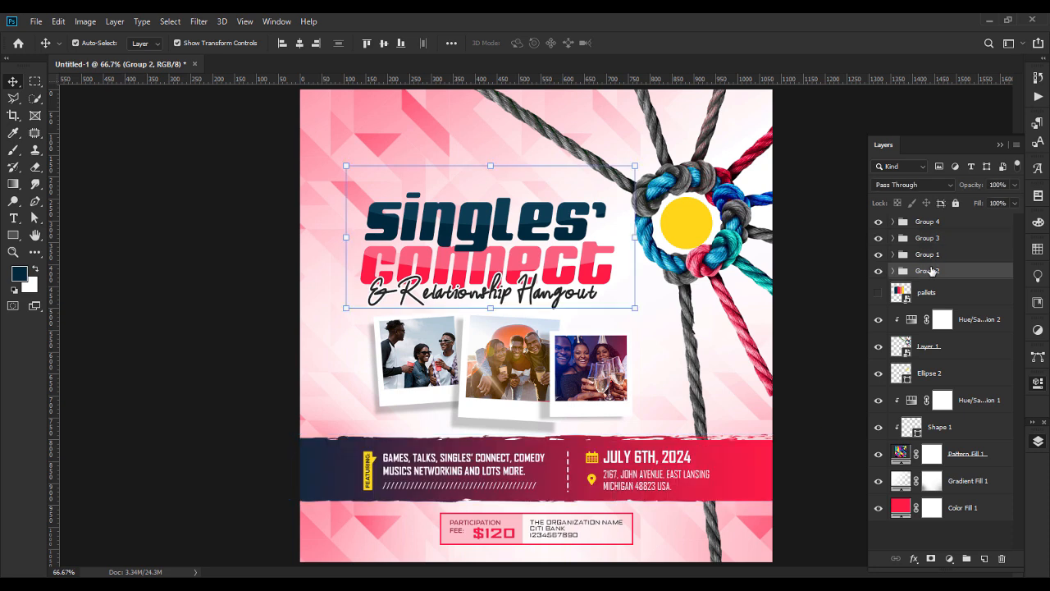
{"action": "left_click", "coordinate": [940, 222], "text": "shift"}
{"action": "key", "text": "ctrl+g"}
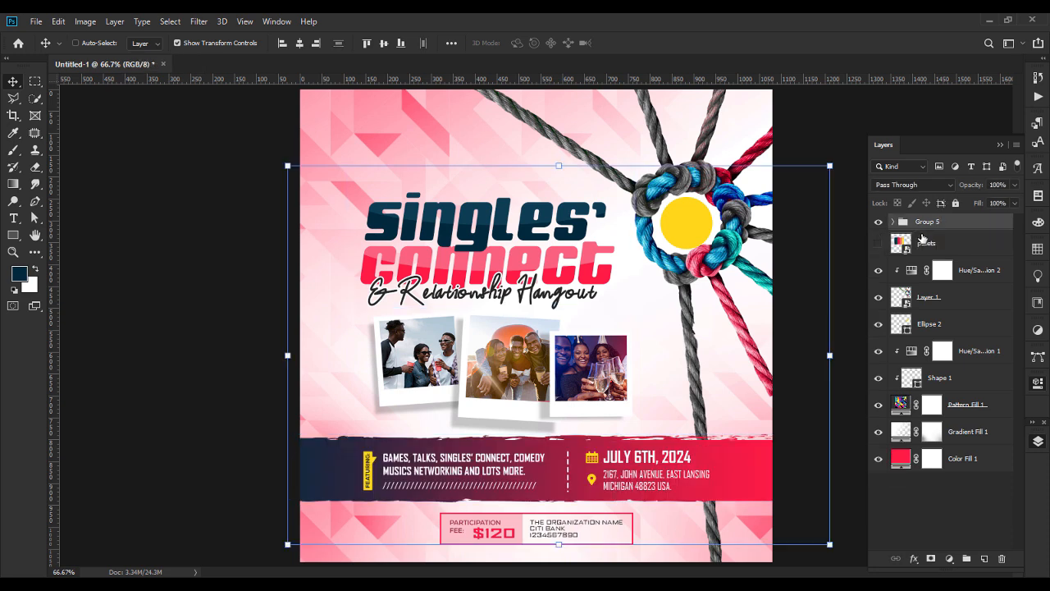
{"action": "left_click", "coordinate": [877, 222]}
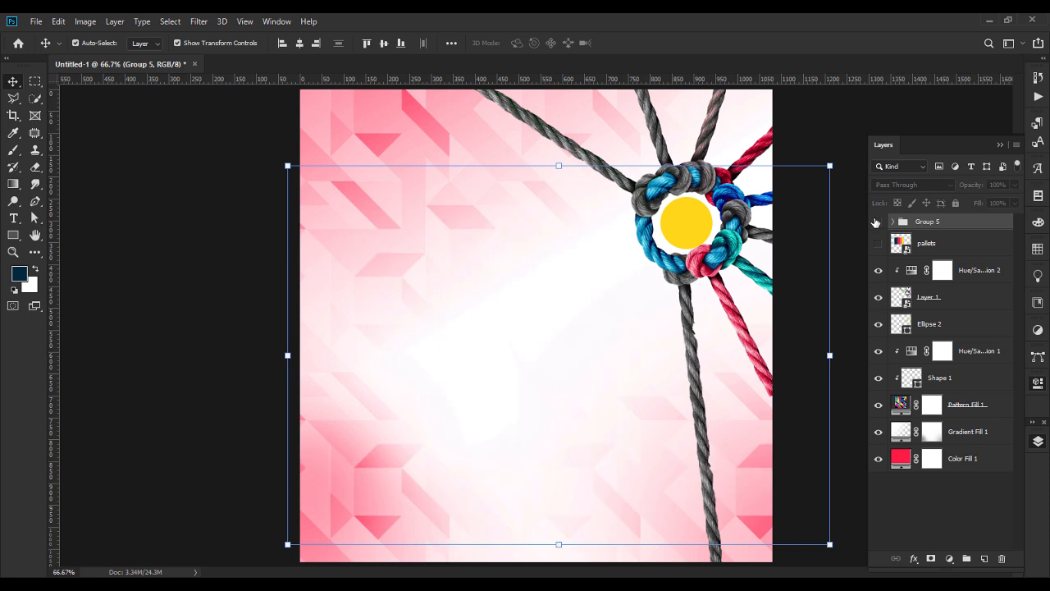
{"action": "left_click", "coordinate": [877, 222]}
{"action": "key", "text": "ctrl+t"}
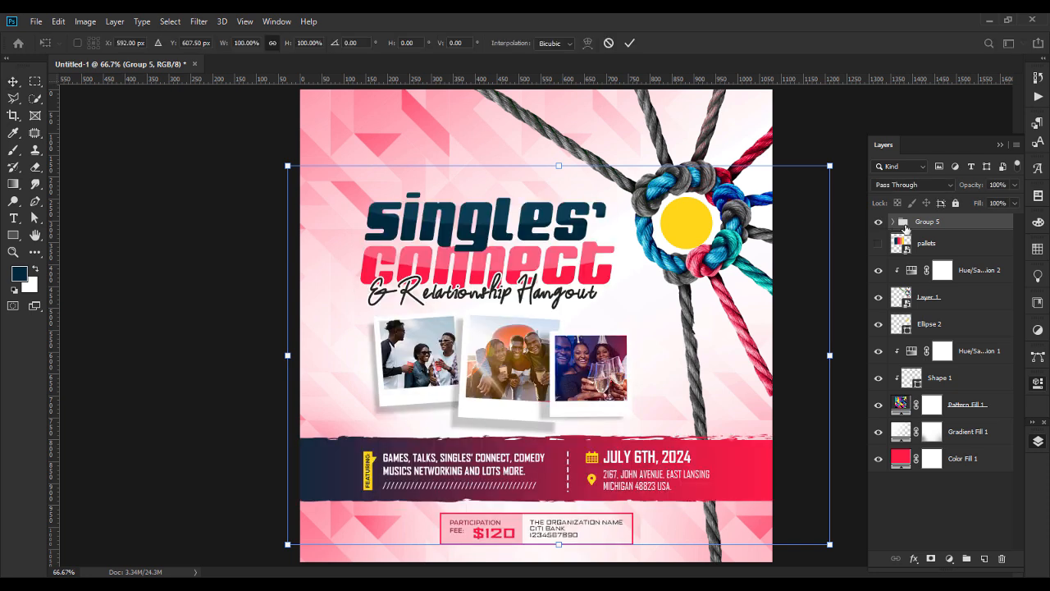
{"action": "right_click", "coordinate": [609, 329]}
{"action": "left_click", "coordinate": [649, 376]}
{"action": "left_click_drag", "start_coordinate": [829, 358], "coordinate": [817, 318]}
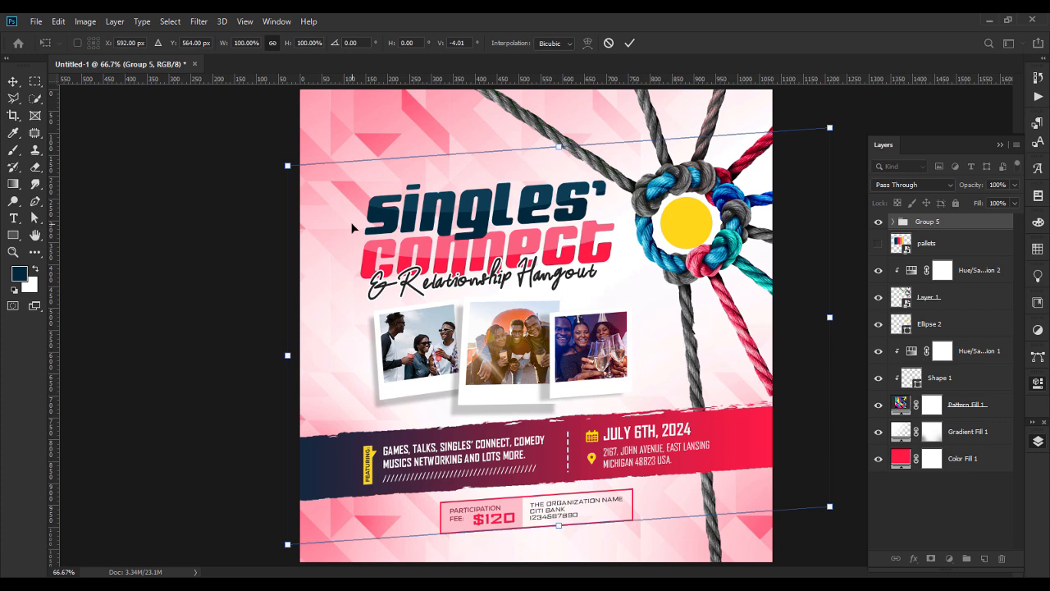
{"action": "left_click_drag", "start_coordinate": [830, 318], "coordinate": [833, 318]}
{"action": "key", "text": "Escape"}
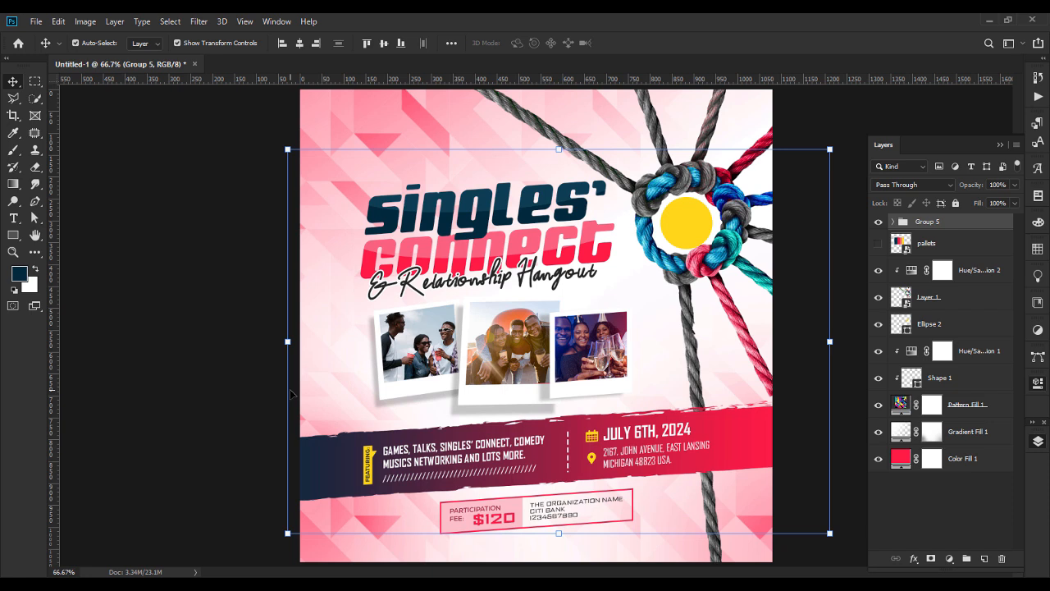
{"action": "key", "text": "ctrl+z"}
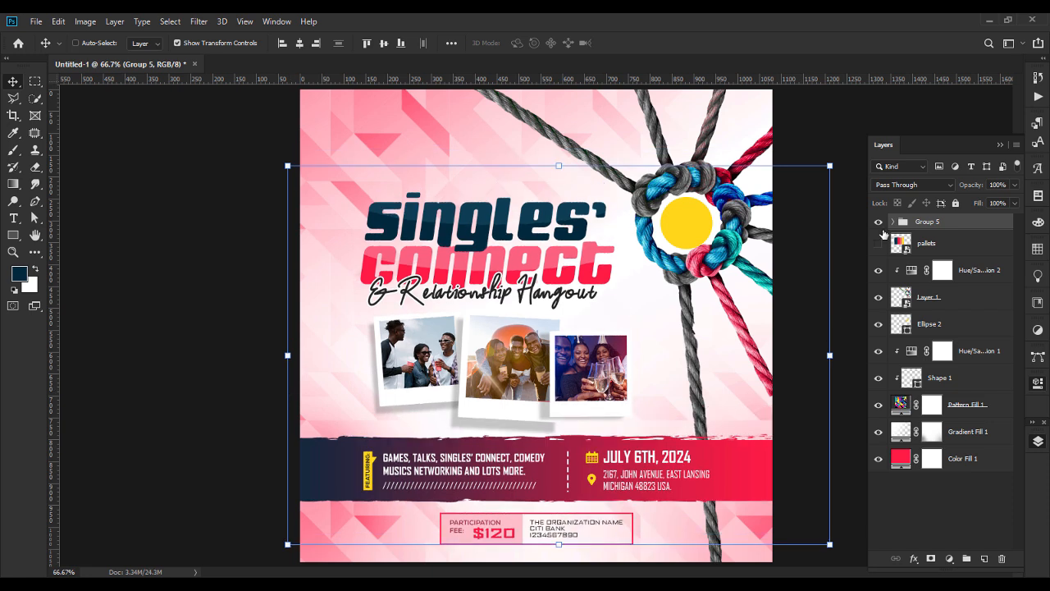
Pull the photo section out of the main flyer group to separate the sections.
{"action": "left_click", "coordinate": [881, 231]}
{"action": "left_click", "coordinate": [889, 231]}
{"action": "left_click", "coordinate": [892, 223]}
{"action": "left_click", "coordinate": [947, 259]}
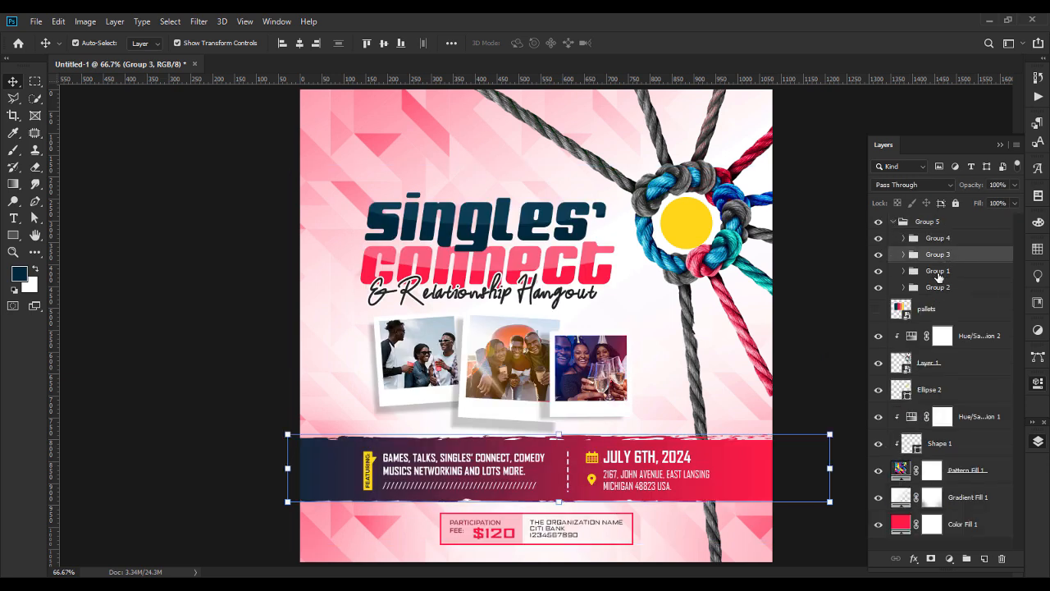
{"action": "left_click", "coordinate": [938, 274]}
{"action": "left_click_drag", "start_coordinate": [939, 276], "coordinate": [934, 213]}
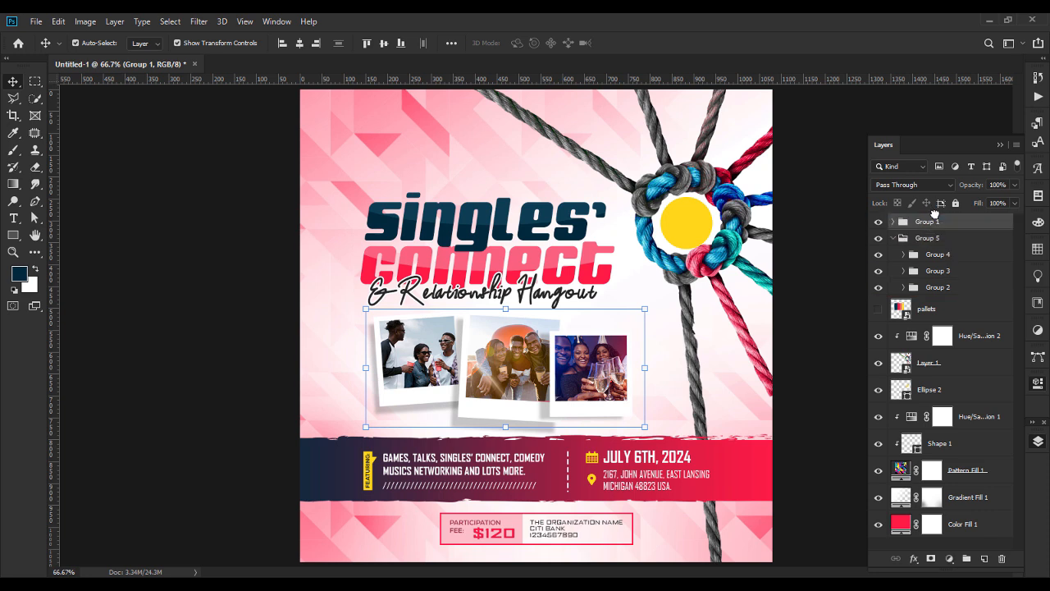
{"action": "left_click", "coordinate": [929, 239]}
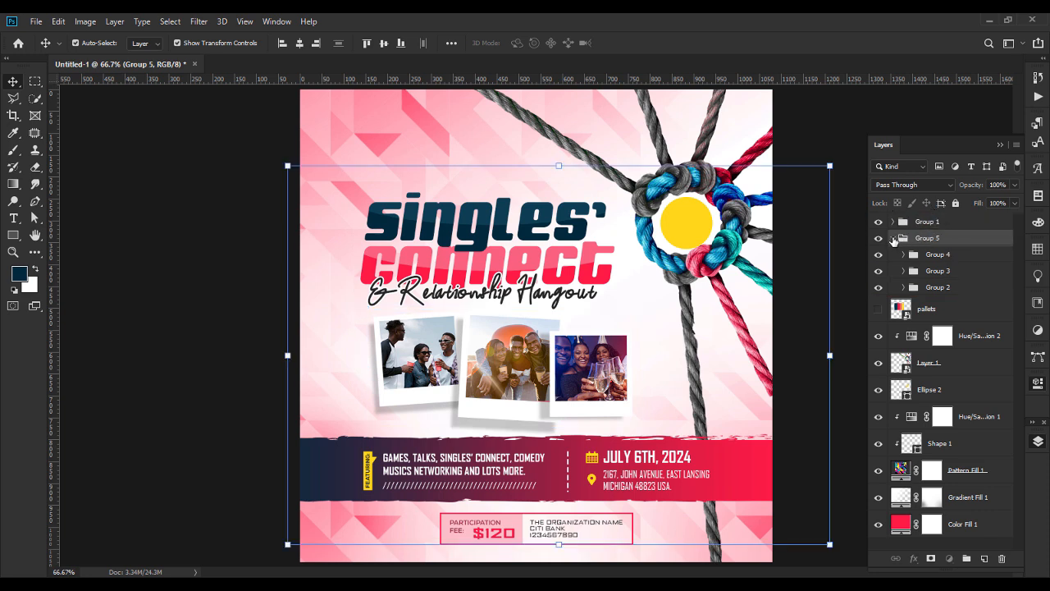
{"action": "left_click", "coordinate": [893, 238]}
Try skewing the whole flyer group upward, then undo it.
{"action": "key", "text": "ctrl+t"}
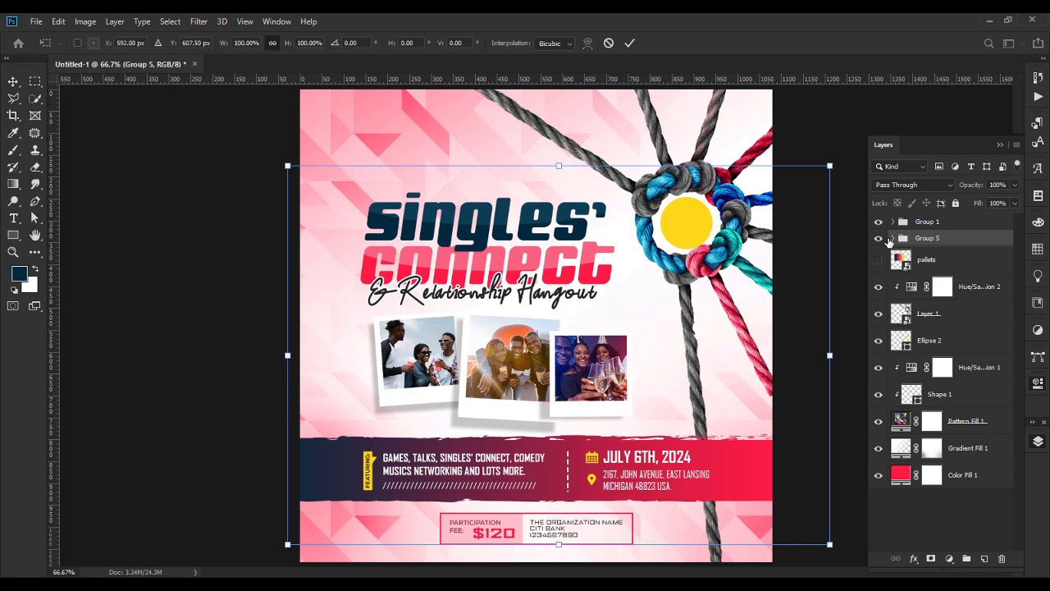
{"action": "right_click", "coordinate": [655, 334]}
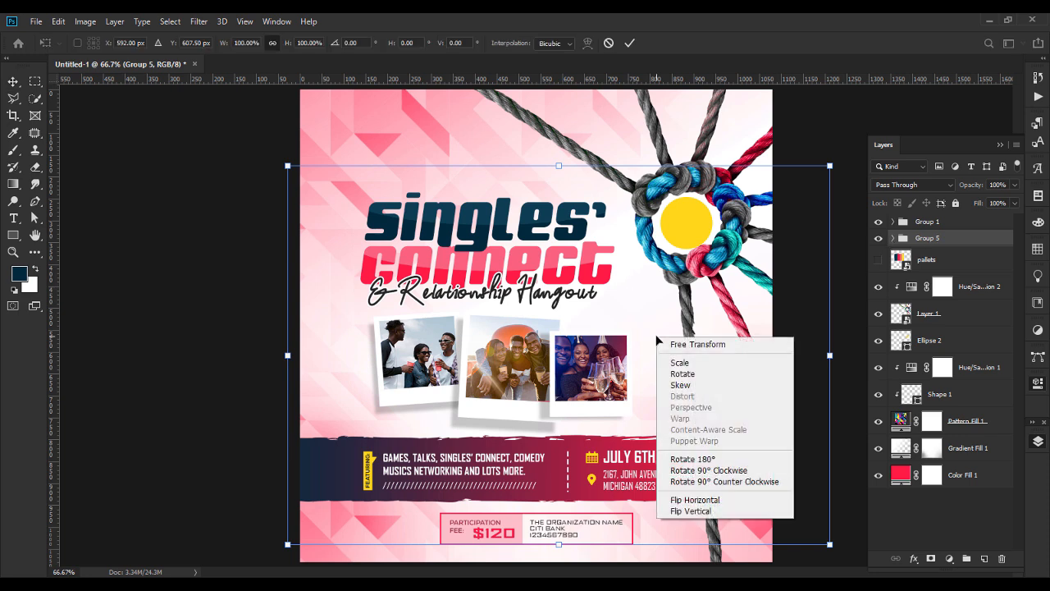
{"action": "left_click", "coordinate": [681, 392]}
{"action": "left_click_drag", "start_coordinate": [830, 355], "coordinate": [827, 325]}
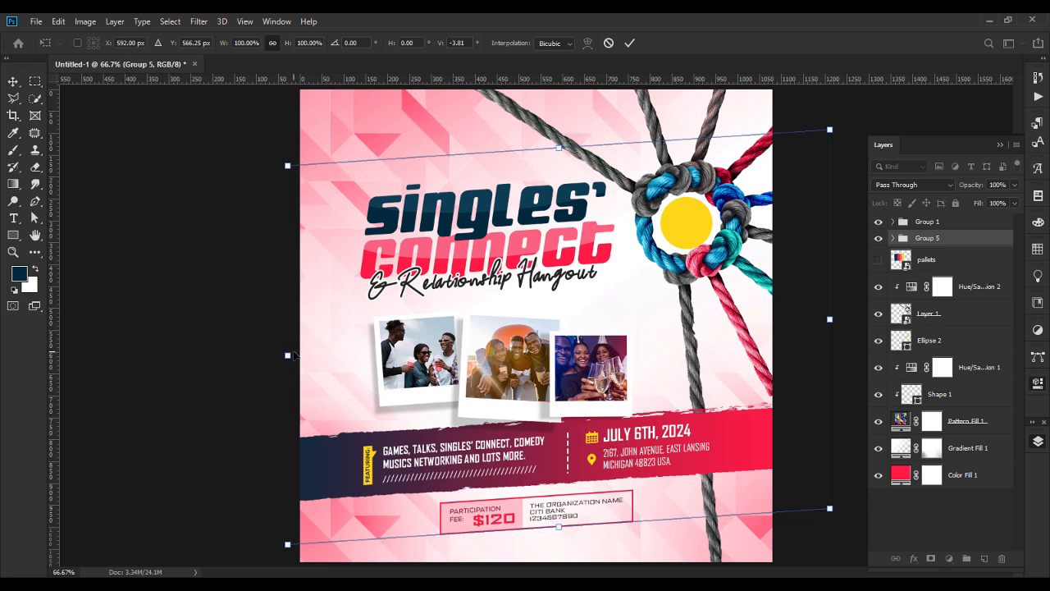
{"action": "key", "text": "ctrl+z"}
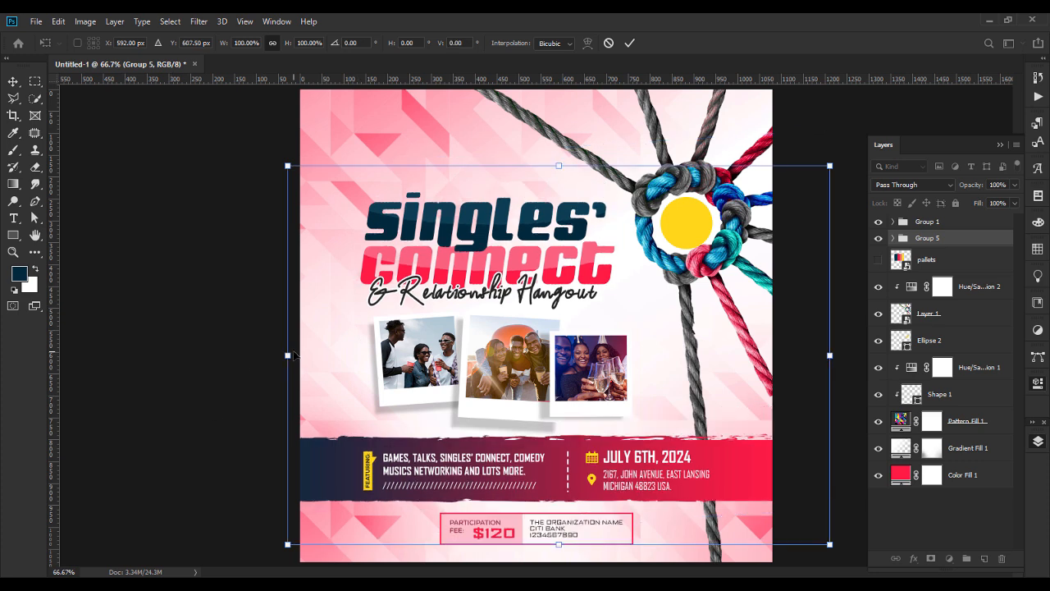
{"action": "key", "text": "Return"}
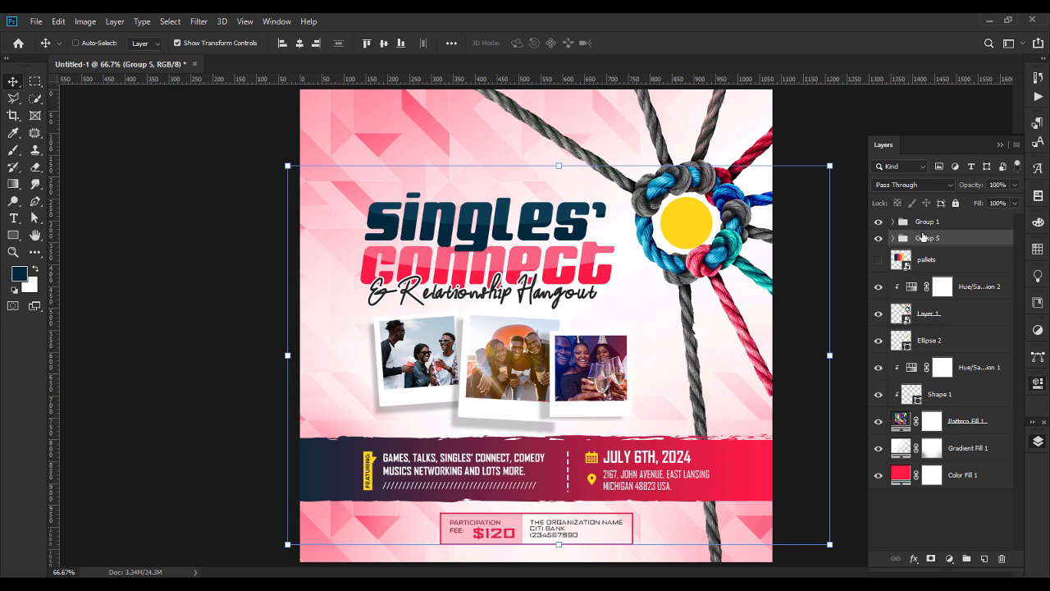
{"action": "key", "text": "ctrl+z"}
{"action": "key", "text": "ctrl+z"}
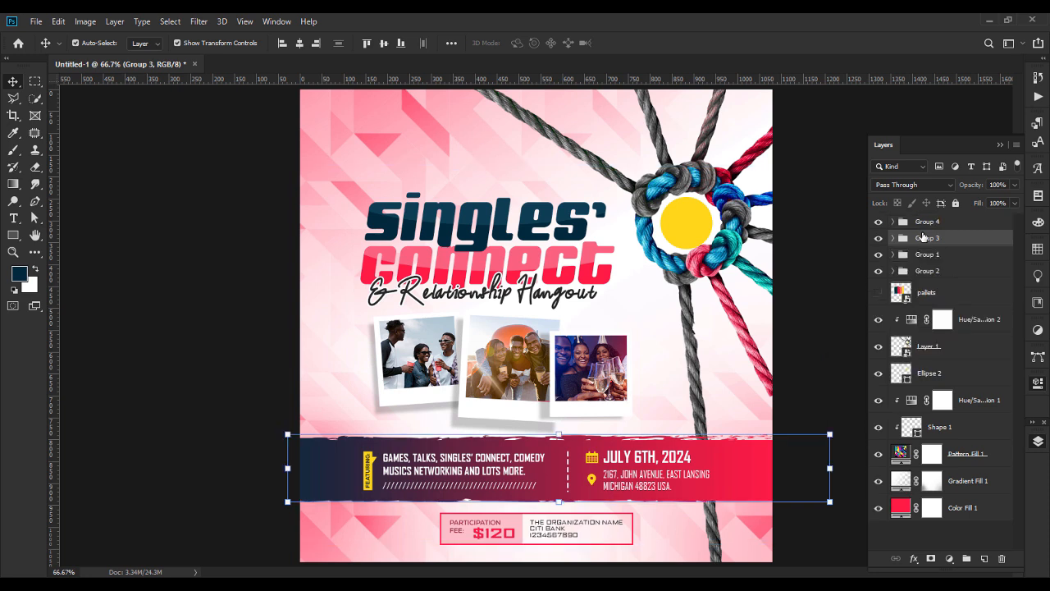
Skew the headline section (Group 2) upward on the right.
{"action": "left_click", "coordinate": [950, 226]}
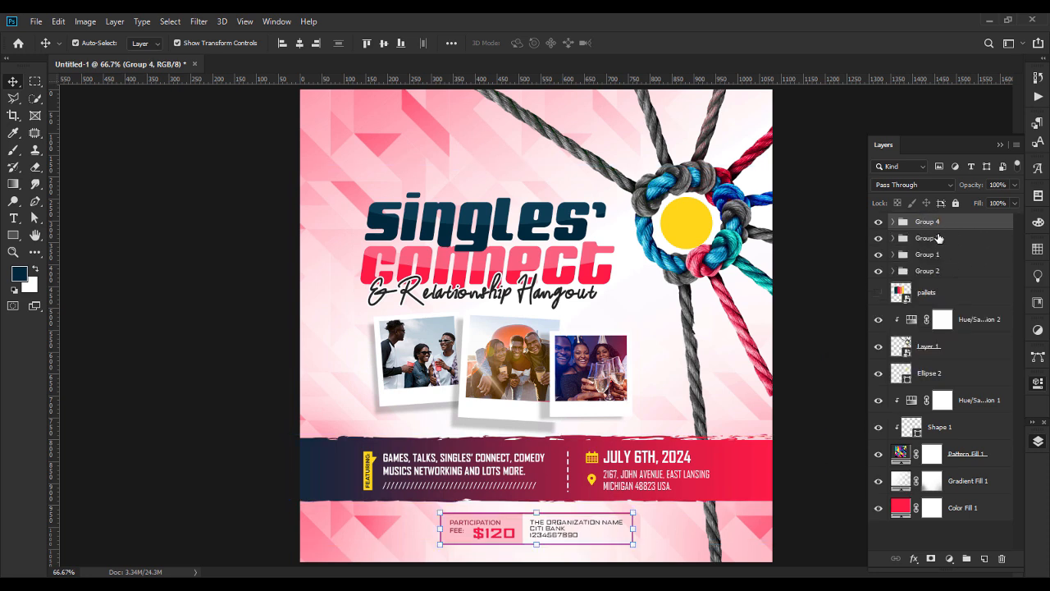
{"action": "left_click", "coordinate": [939, 238]}
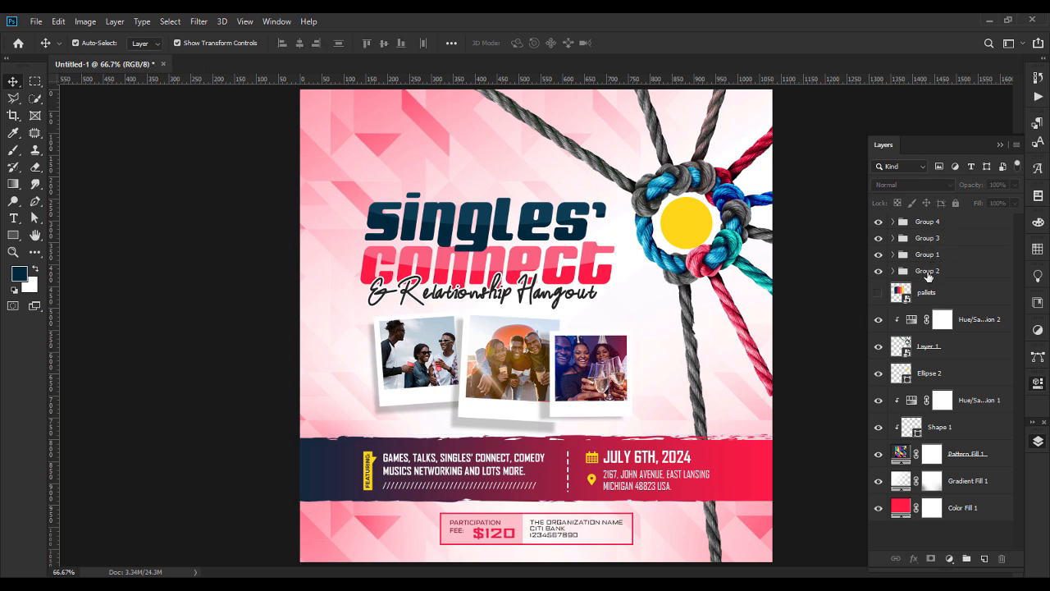
{"action": "left_click", "coordinate": [929, 273]}
{"action": "key", "text": "ctrl+t"}
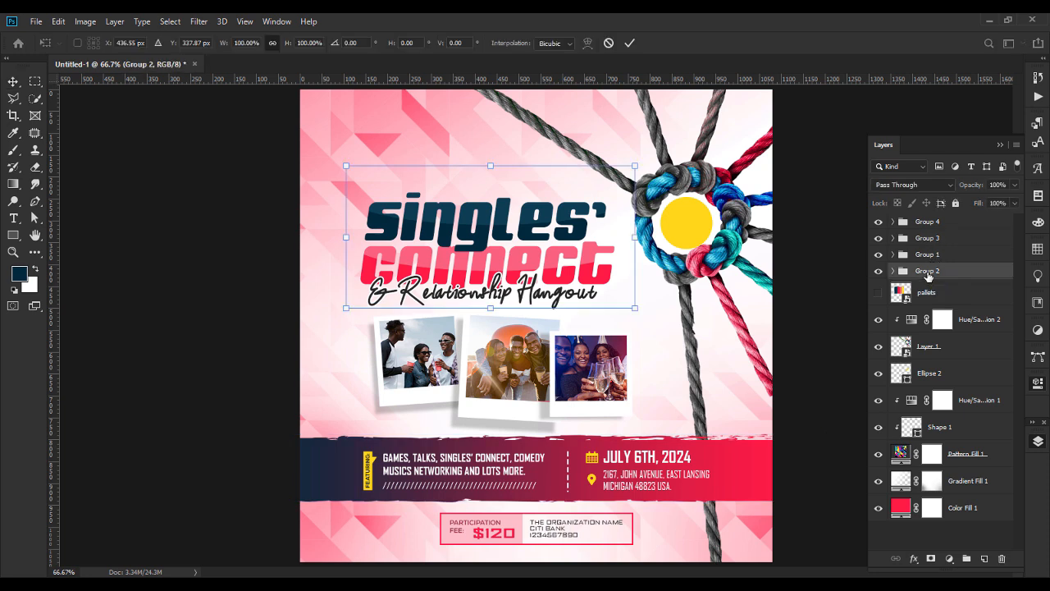
{"action": "right_click", "coordinate": [551, 243]}
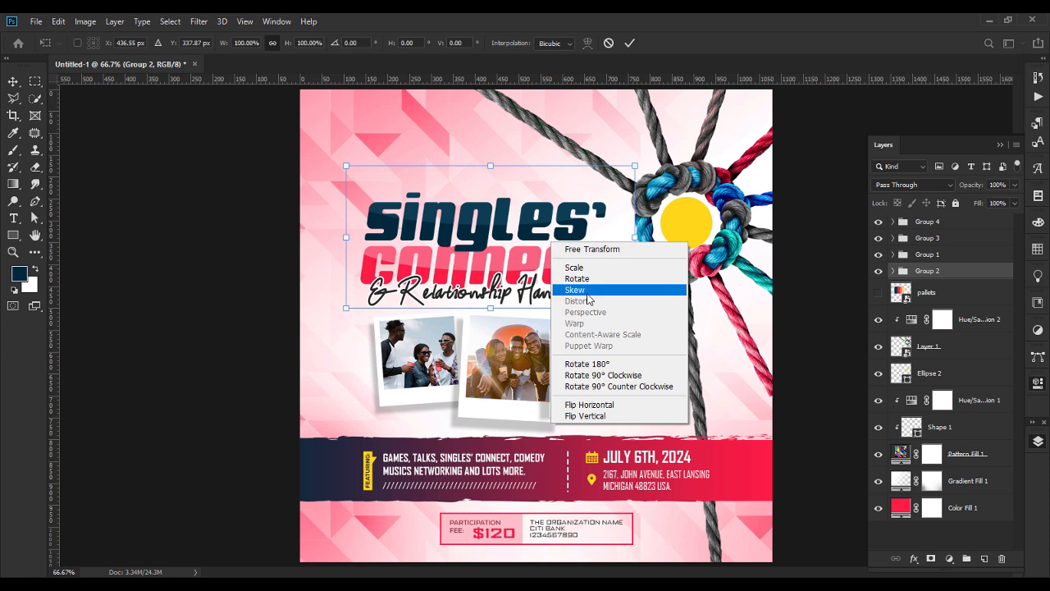
{"action": "left_click", "coordinate": [576, 288]}
{"action": "left_click_drag", "start_coordinate": [637, 245], "coordinate": [635, 220]}
{"action": "key", "text": "Return"}
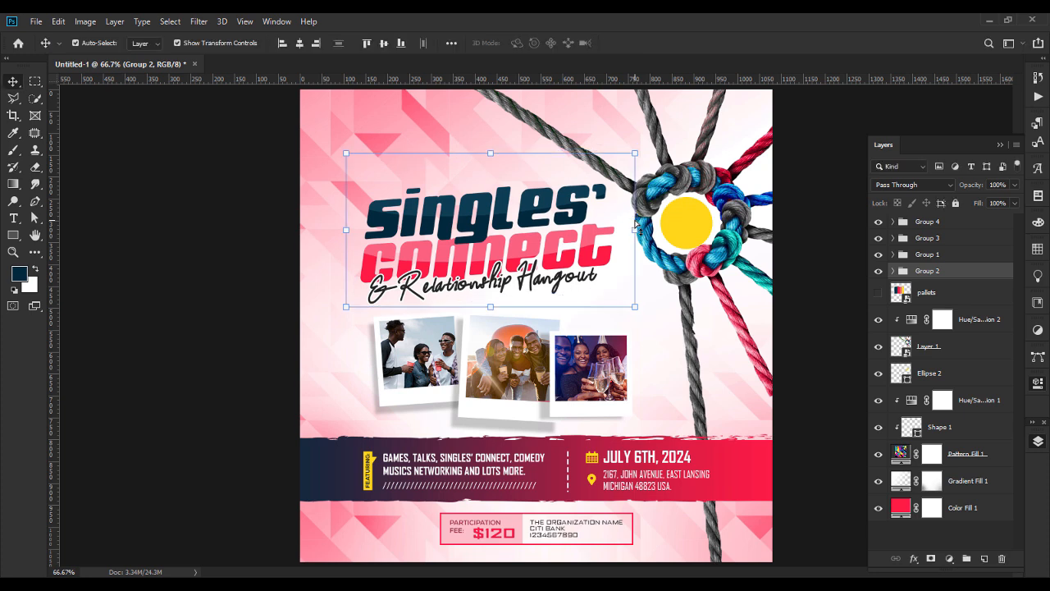
Rotate the photo section (Group 1) slightly counterclockwise.
{"action": "left_click", "coordinate": [927, 255]}
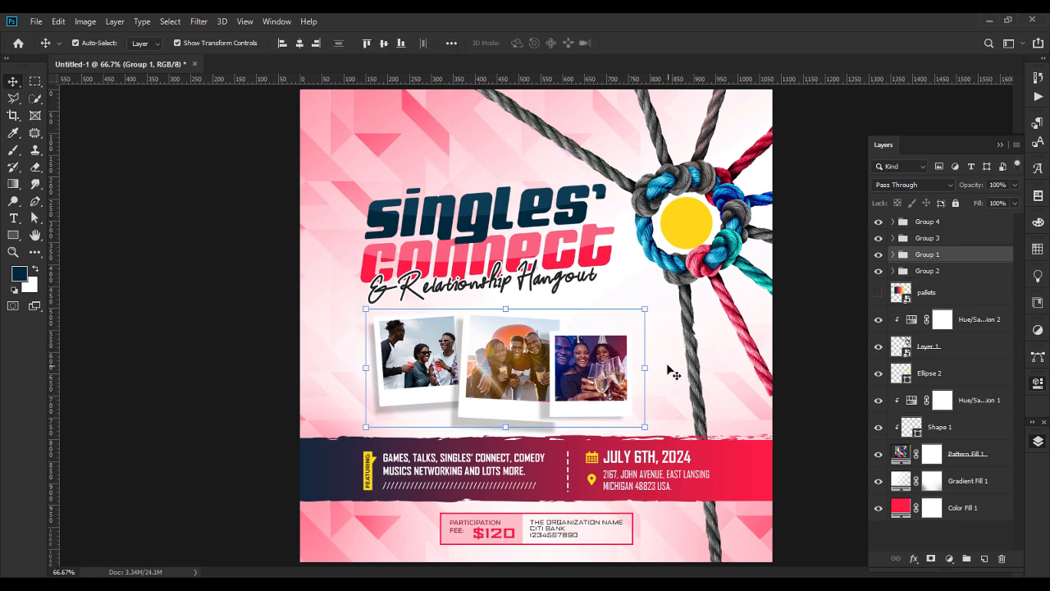
{"action": "key", "text": "ctrl+t"}
{"action": "left_click_drag", "start_coordinate": [659, 364], "coordinate": [621, 349]}
{"action": "key", "text": "Return"}
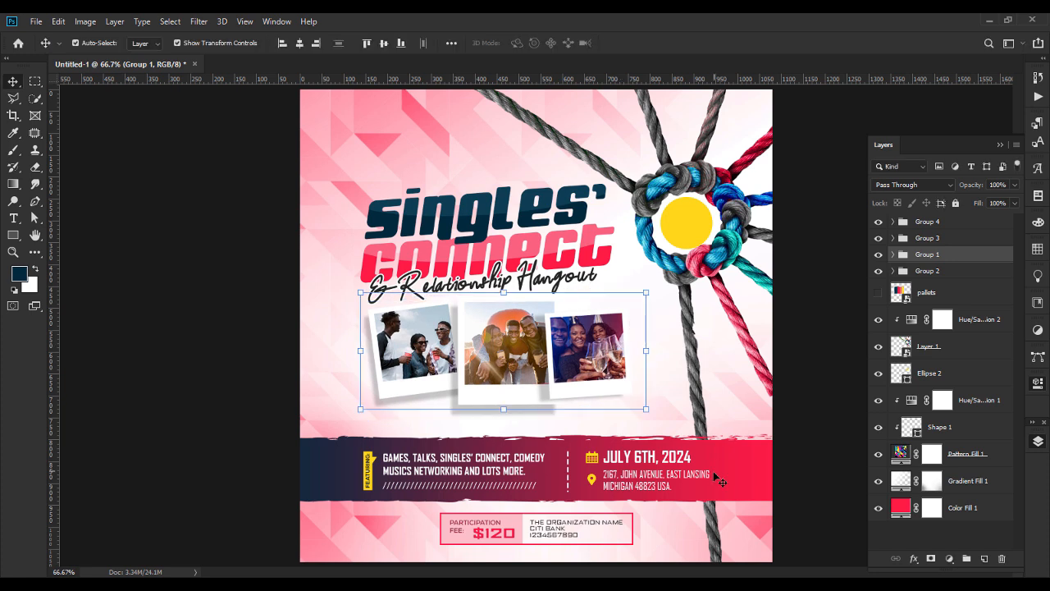
Skew the event banner and fee box groups together upward about 3.6°.
{"action": "left_click", "coordinate": [713, 470]}
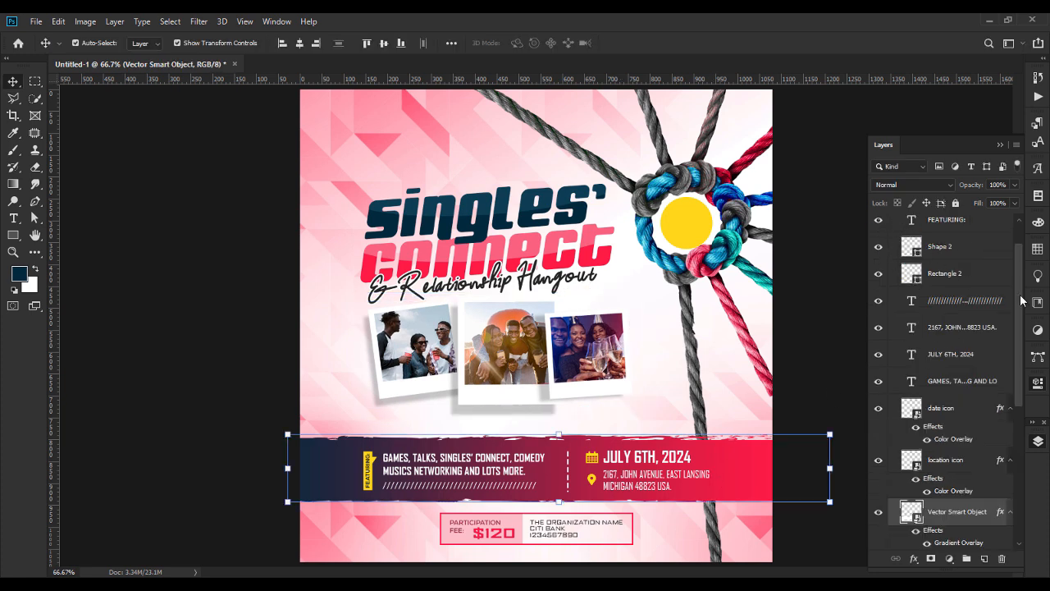
{"action": "scroll", "coordinate": [1017, 301], "scroll_direction": "up", "scroll_amount": 1}
{"action": "left_click", "coordinate": [902, 238]}
{"action": "left_click", "coordinate": [893, 238]}
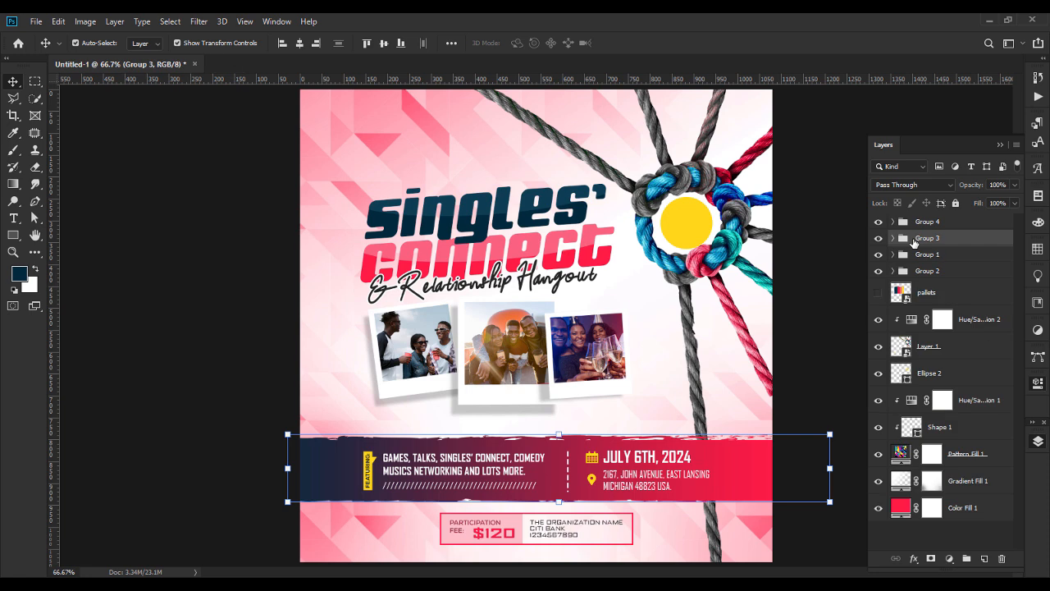
{"action": "key", "text": "ctrl+t"}
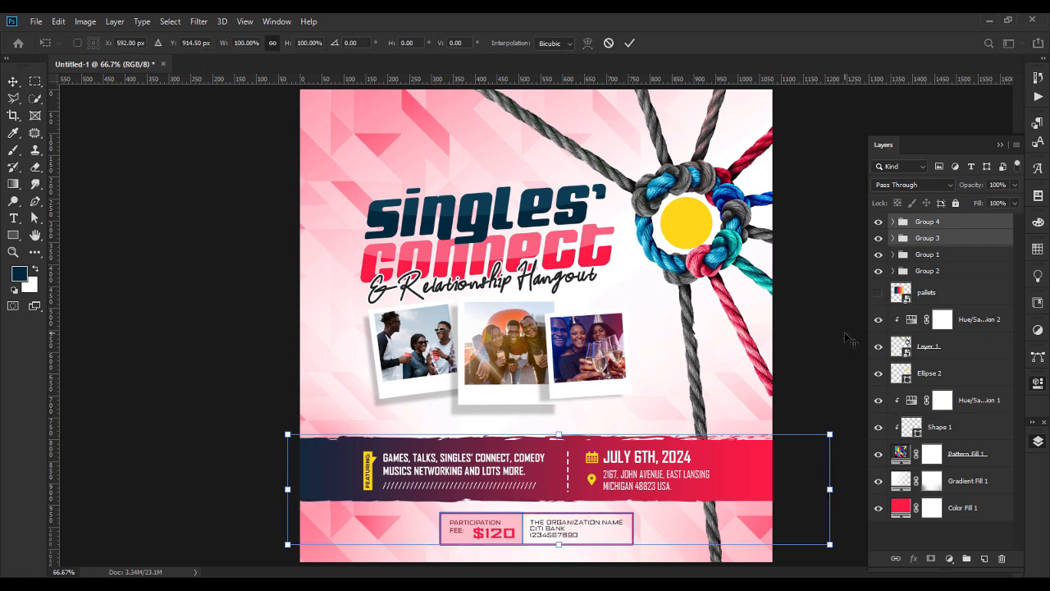
{"action": "right_click", "coordinate": [767, 474]}
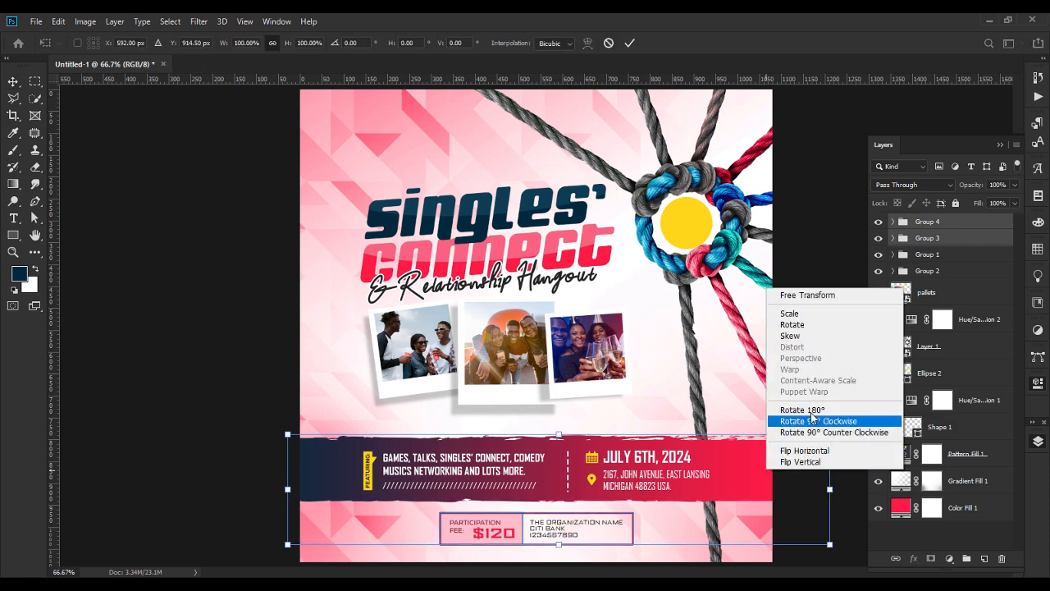
{"action": "left_click", "coordinate": [807, 337]}
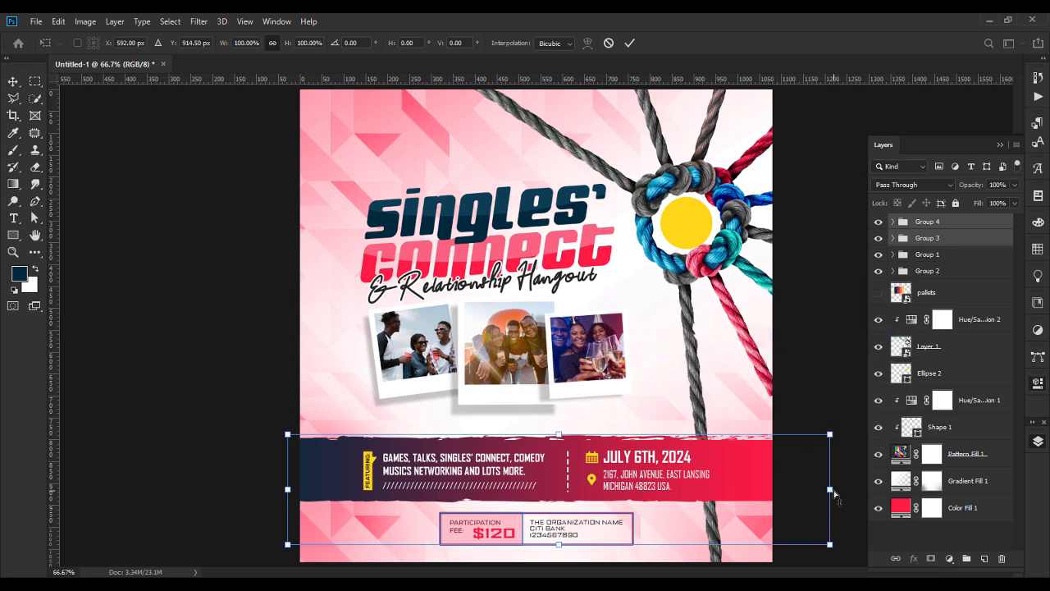
{"action": "left_click_drag", "start_coordinate": [831, 490], "coordinate": [831, 461]}
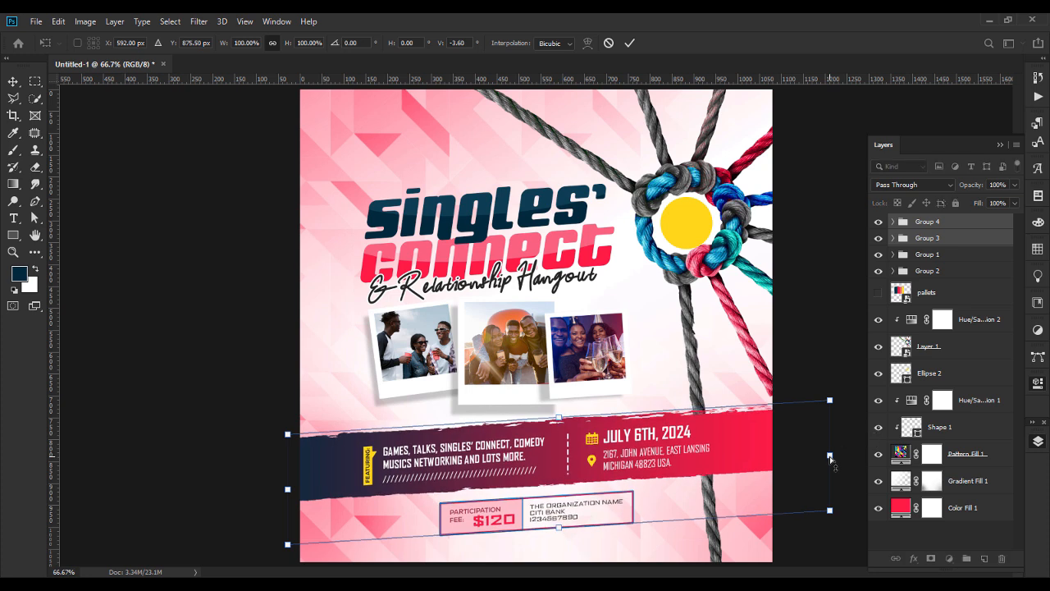
{"action": "key", "text": "Return"}
{"action": "left_click", "coordinate": [210, 359]}
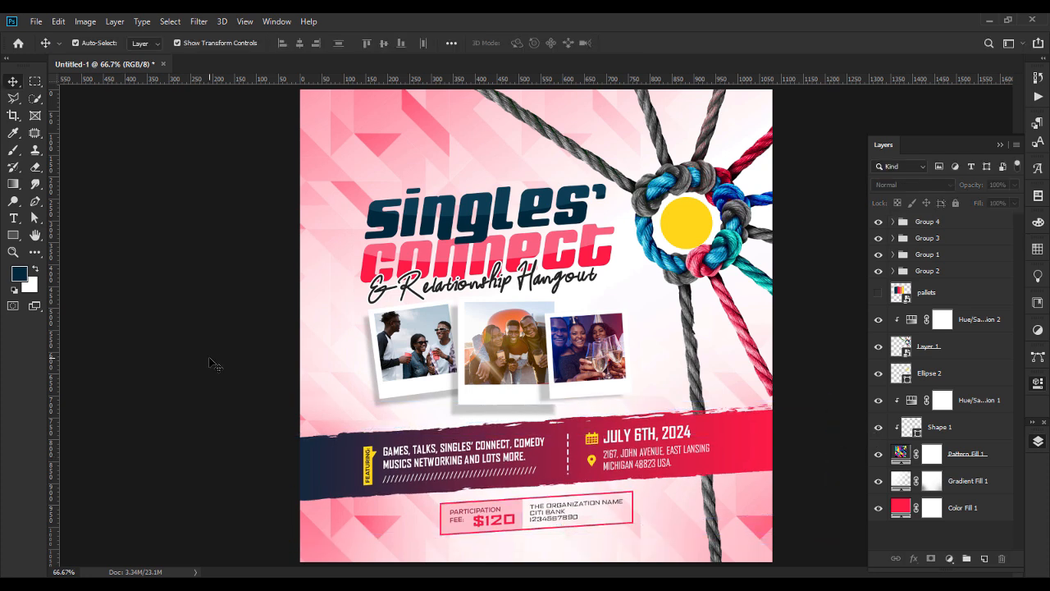
{"action": "double_click", "coordinate": [594, 252]}
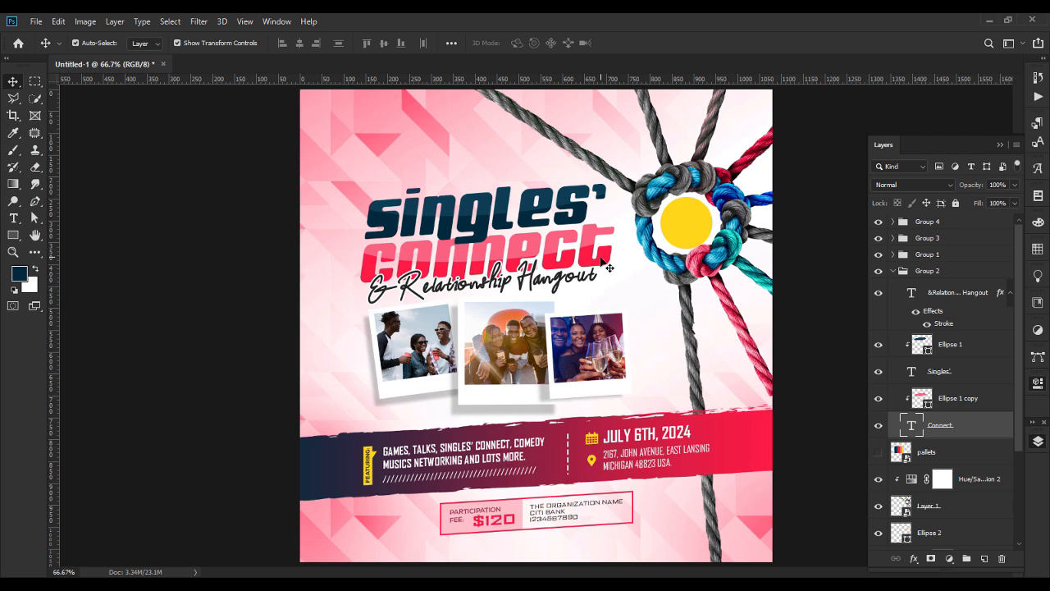
Check the Connect text's character settings, leaving its slant unchanged.
{"action": "left_click", "coordinate": [1001, 144]}
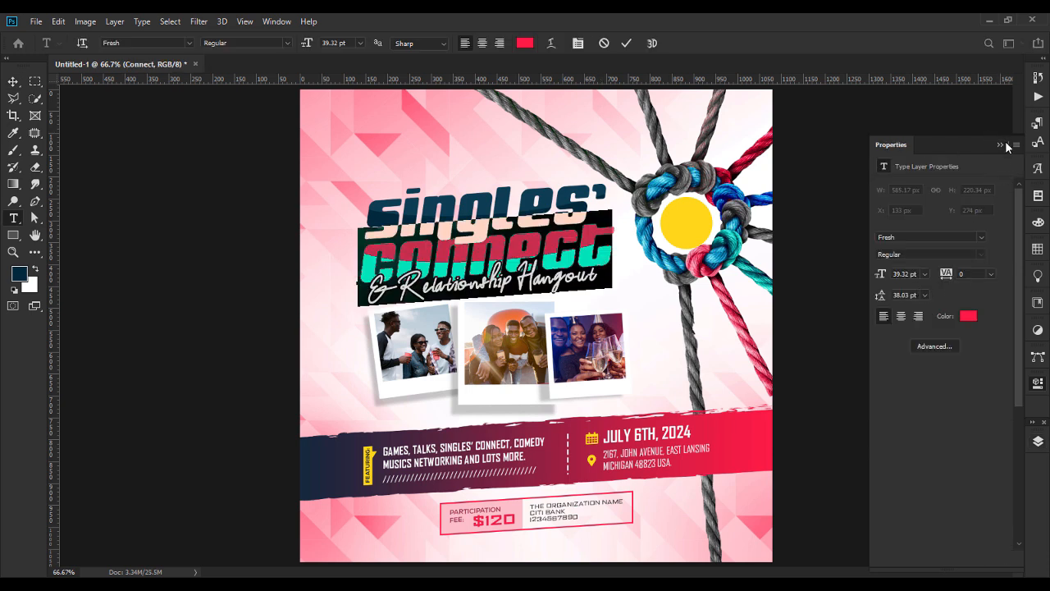
{"action": "left_click", "coordinate": [1000, 145]}
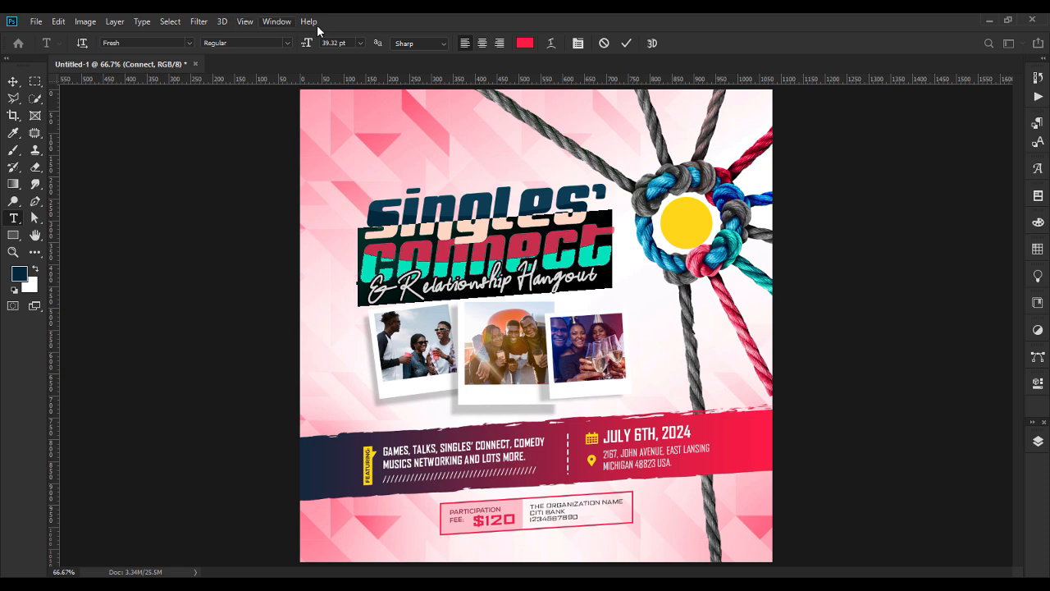
{"action": "left_click", "coordinate": [243, 22]}
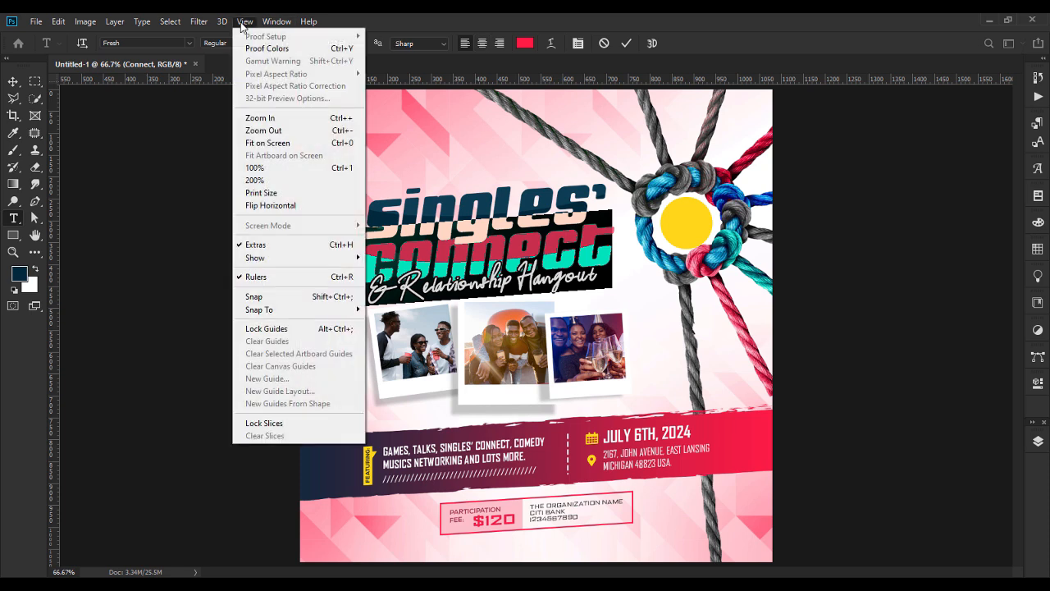
{"action": "mouse_move", "coordinate": [268, 26]}
{"action": "left_click", "coordinate": [301, 177]}
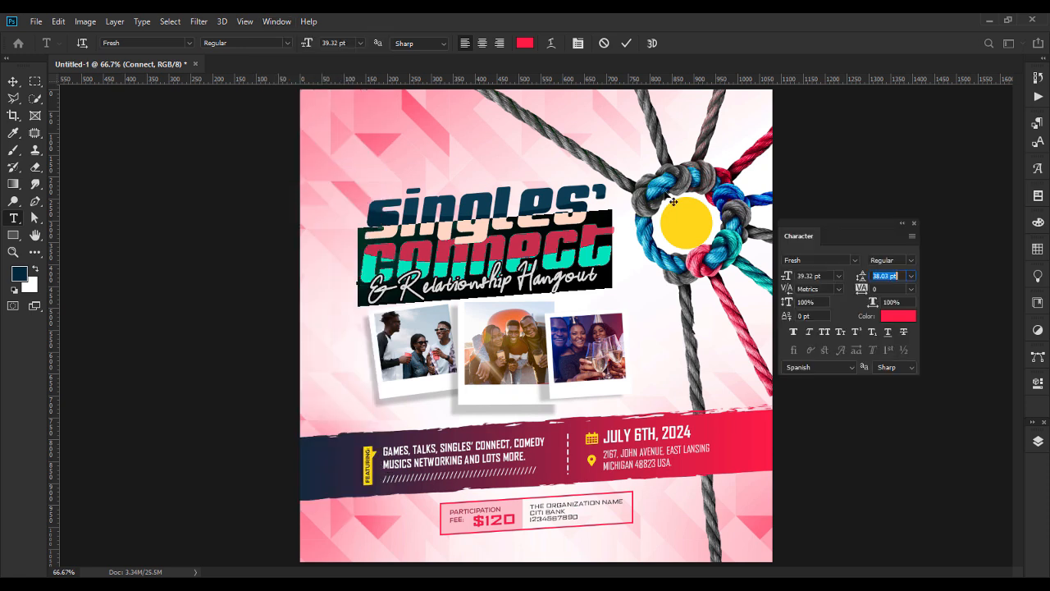
{"action": "left_click", "coordinate": [807, 332]}
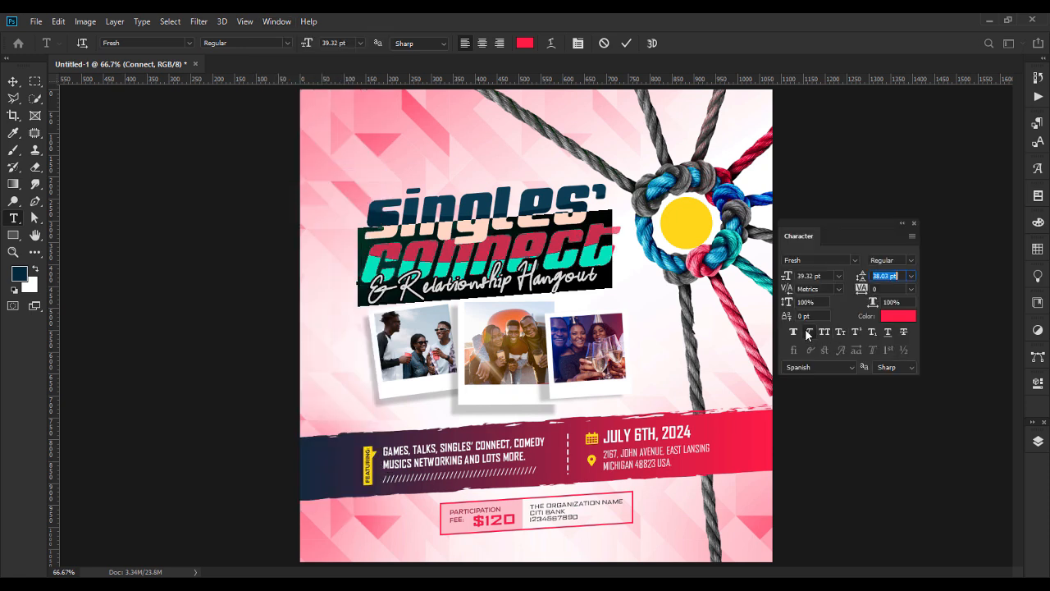
{"action": "left_click", "coordinate": [808, 332]}
{"action": "left_click", "coordinate": [904, 225]}
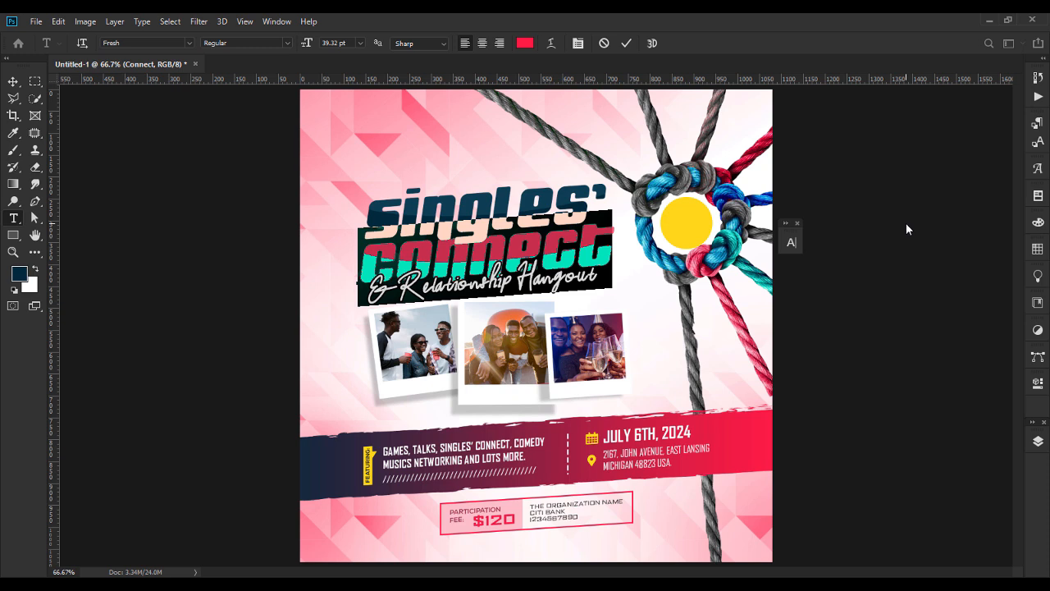
{"action": "left_click", "coordinate": [10, 82]}
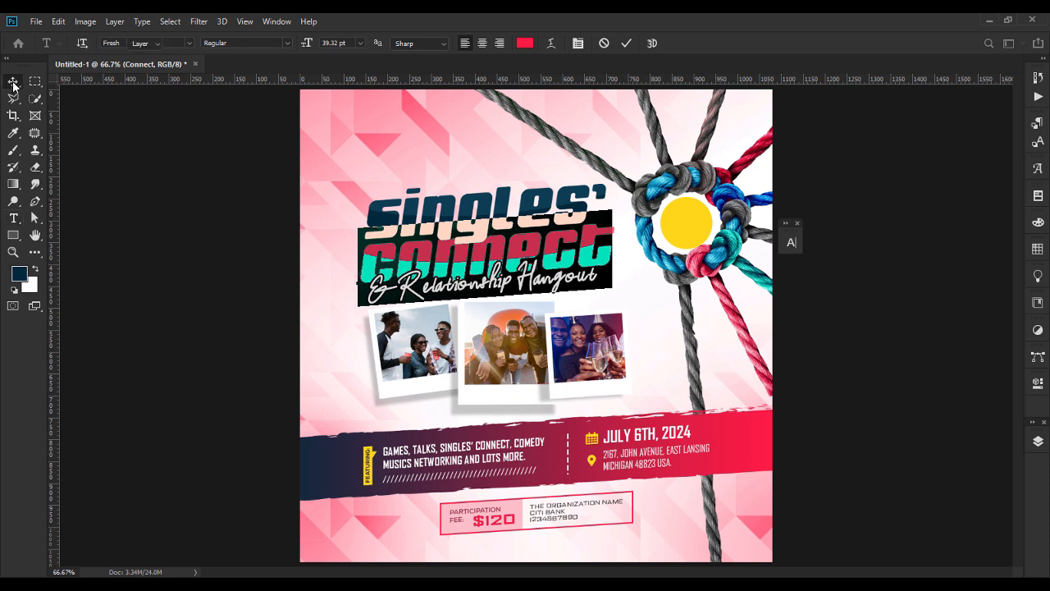
Shrink the Relationship Hangout text slightly.
{"action": "left_click", "coordinate": [597, 273]}
{"action": "left_click_drag", "start_coordinate": [600, 280], "coordinate": [592, 281]}
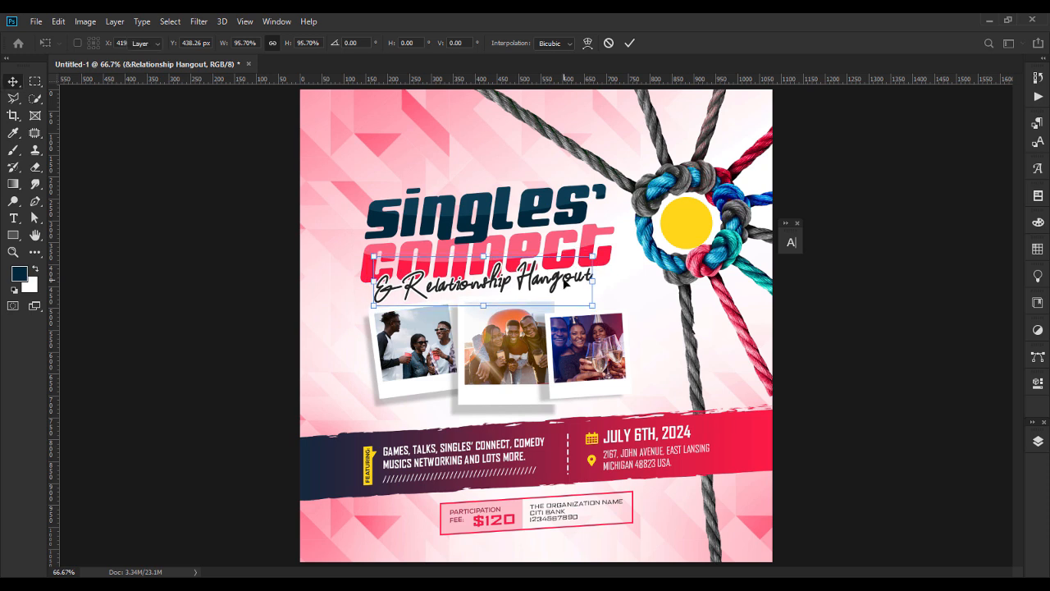
{"action": "key", "text": "Return"}
Duplicate the Connect text layer and move the copy below Layer 1.
{"action": "left_click", "coordinate": [369, 267]}
{"action": "key", "text": "ctrl+j"}
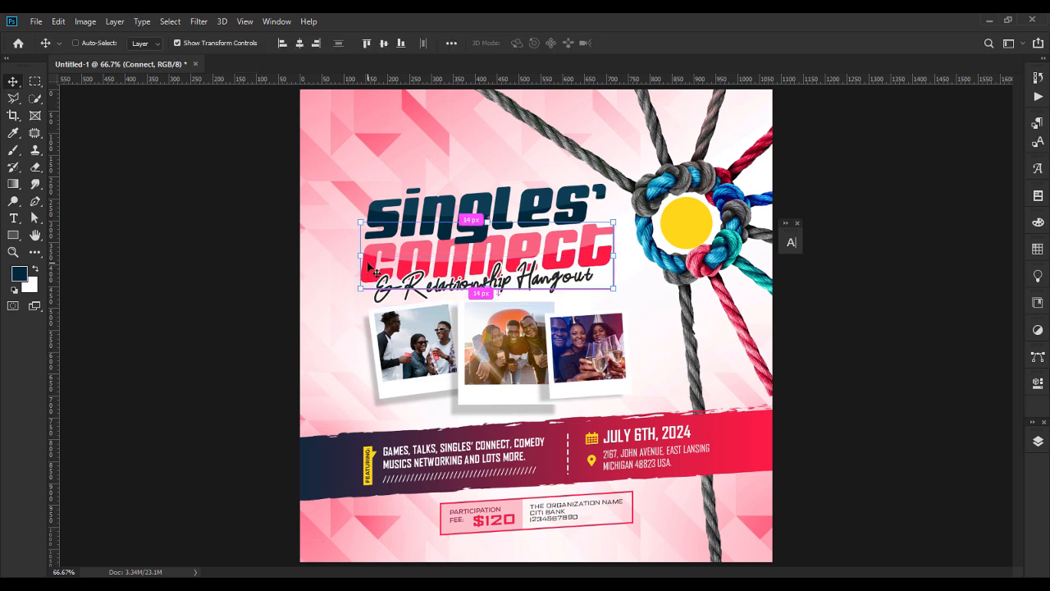
{"action": "left_click", "coordinate": [1038, 443]}
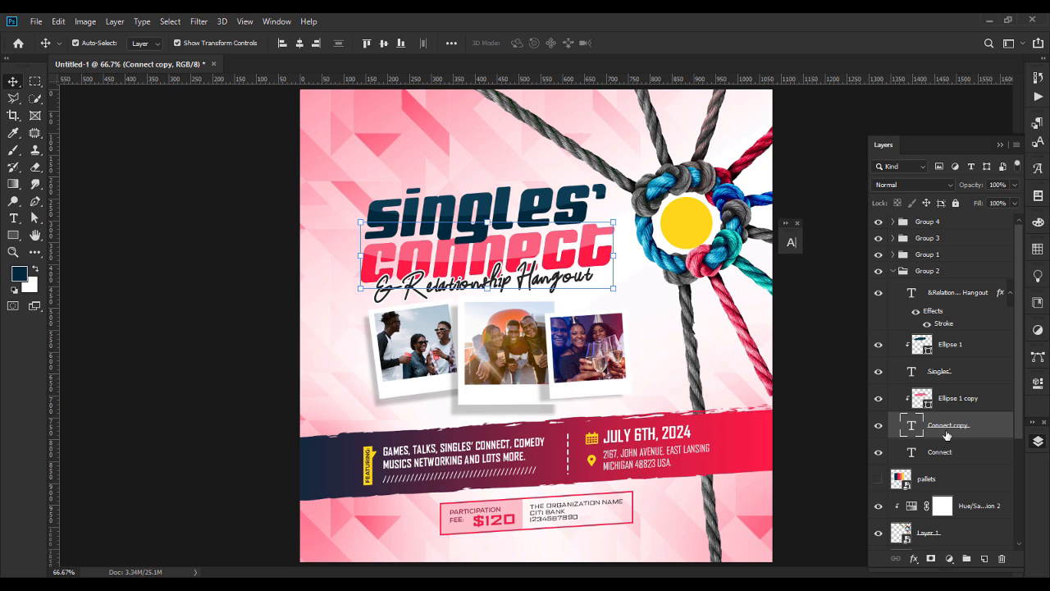
{"action": "left_click_drag", "start_coordinate": [946, 431], "coordinate": [917, 486]}
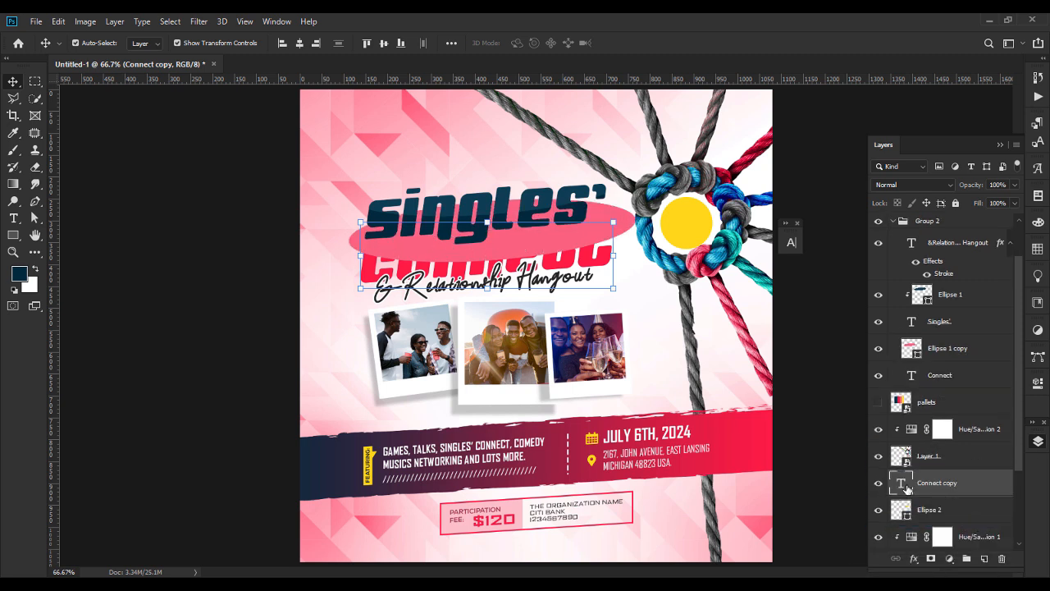
Clip Ellipse 1 copy to the Connect copy and move that text right over the ropes.
{"action": "double_click", "coordinate": [907, 489]}
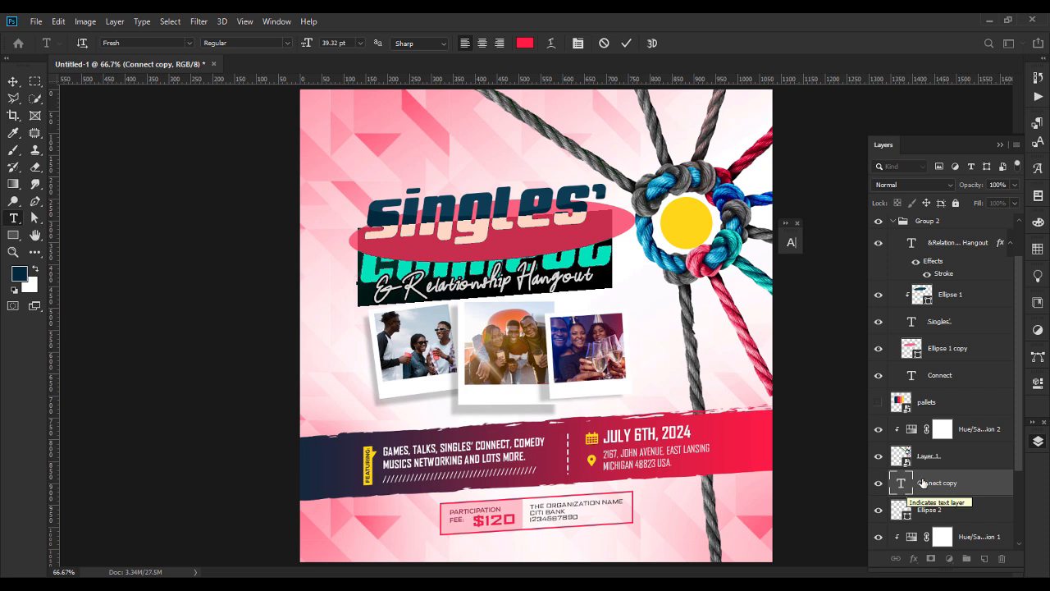
{"action": "right_click", "coordinate": [954, 352]}
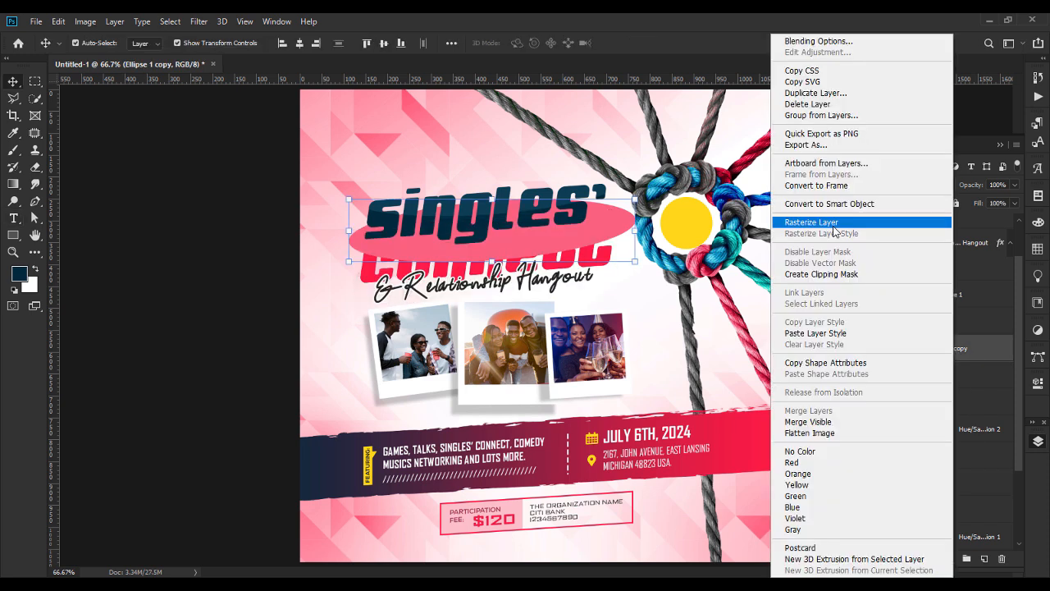
{"action": "left_click", "coordinate": [833, 274]}
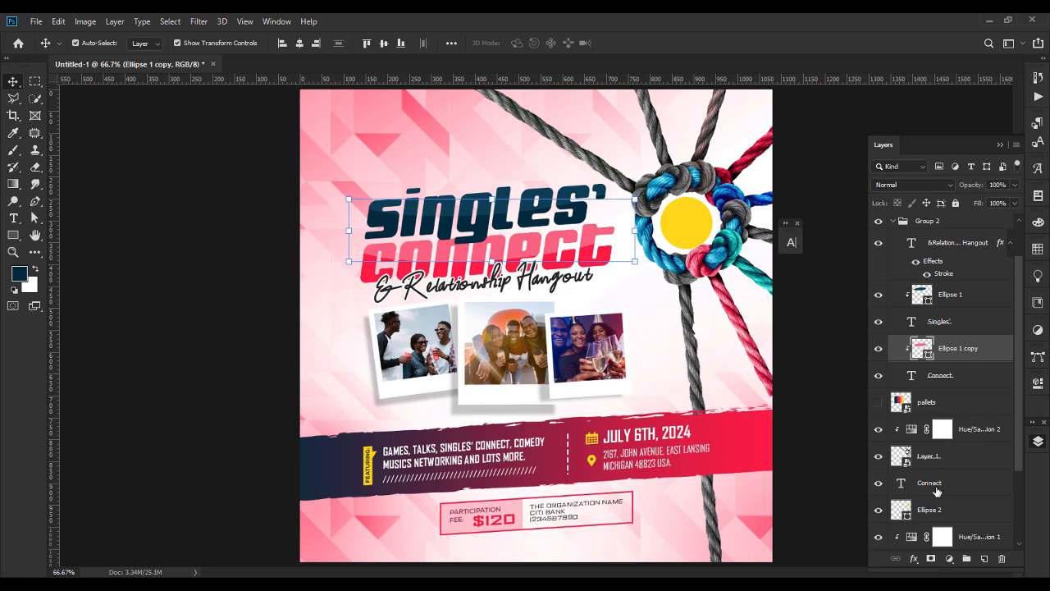
{"action": "left_click", "coordinate": [937, 486]}
{"action": "left_click_drag", "start_coordinate": [357, 215], "coordinate": [559, 270]}
Retype the duplicate text as '2.0' and shrink it into the yellow circle.
{"action": "key", "text": "Return"}
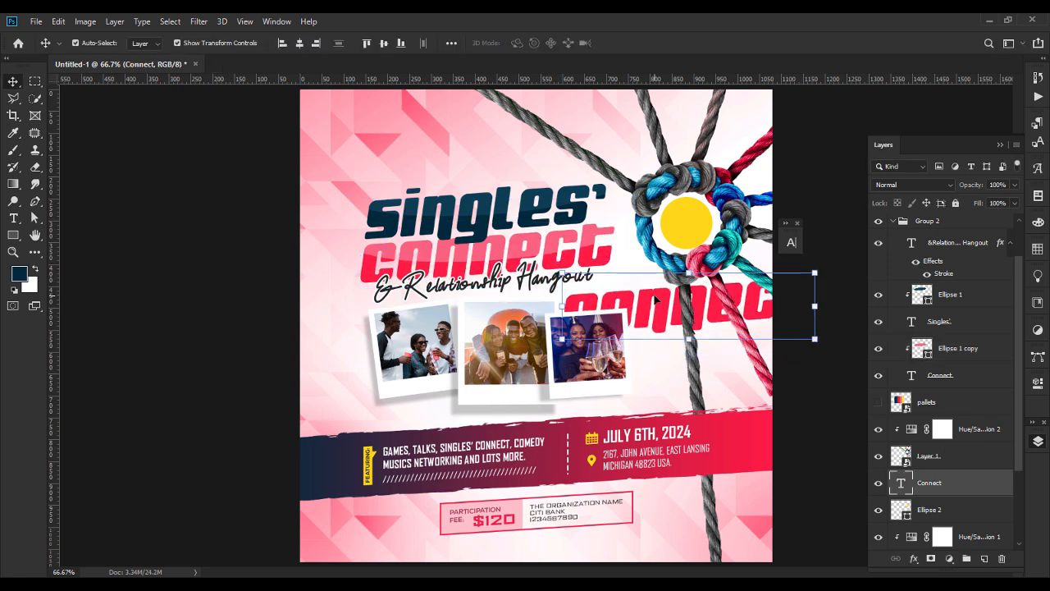
{"action": "double_click", "coordinate": [901, 484]}
{"action": "type", "text": "22"}
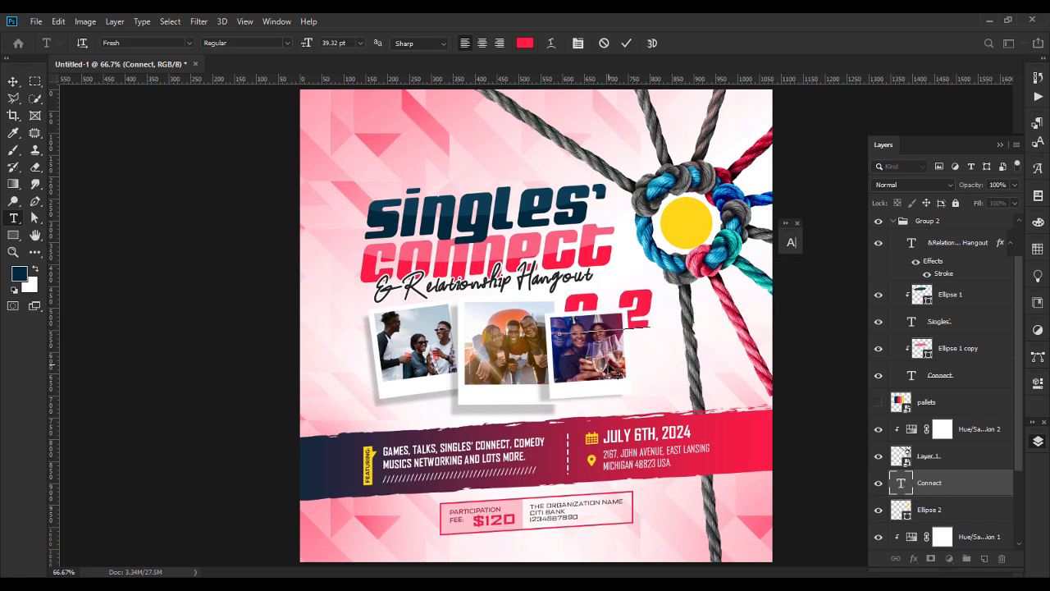
{"action": "key", "text": "BackSpace"}
{"action": "type", "text": ".0"}
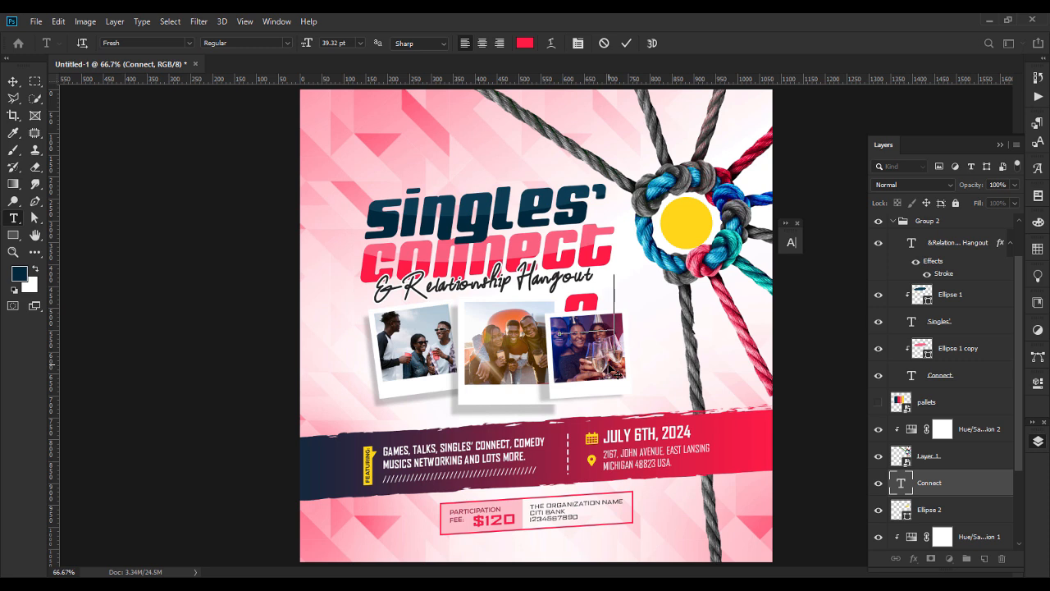
{"action": "left_click", "coordinate": [13, 81]}
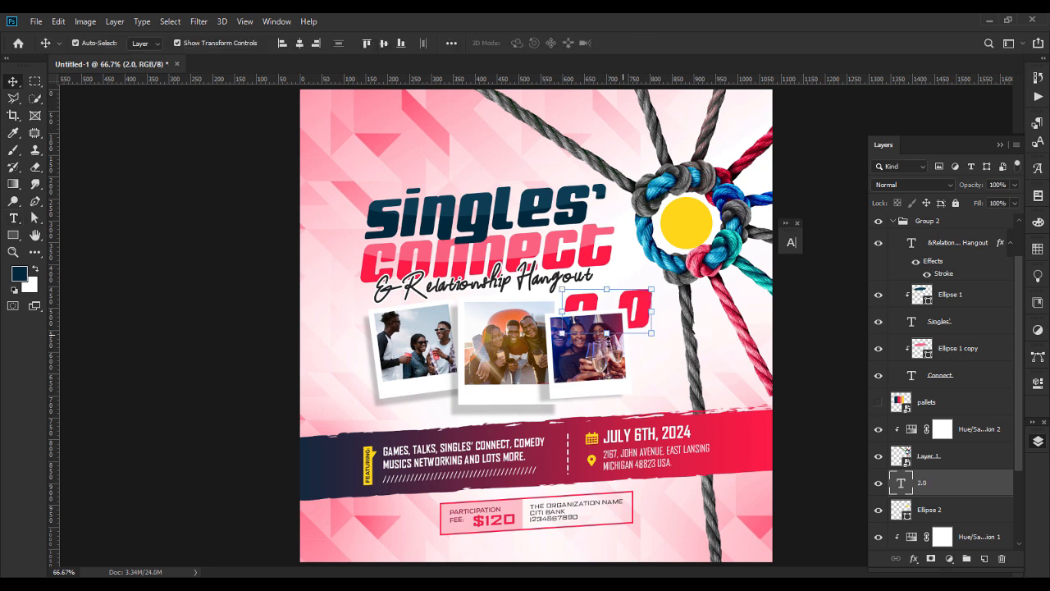
{"action": "left_click_drag", "start_coordinate": [561, 314], "coordinate": [692, 229]}
{"action": "key", "text": "Return"}
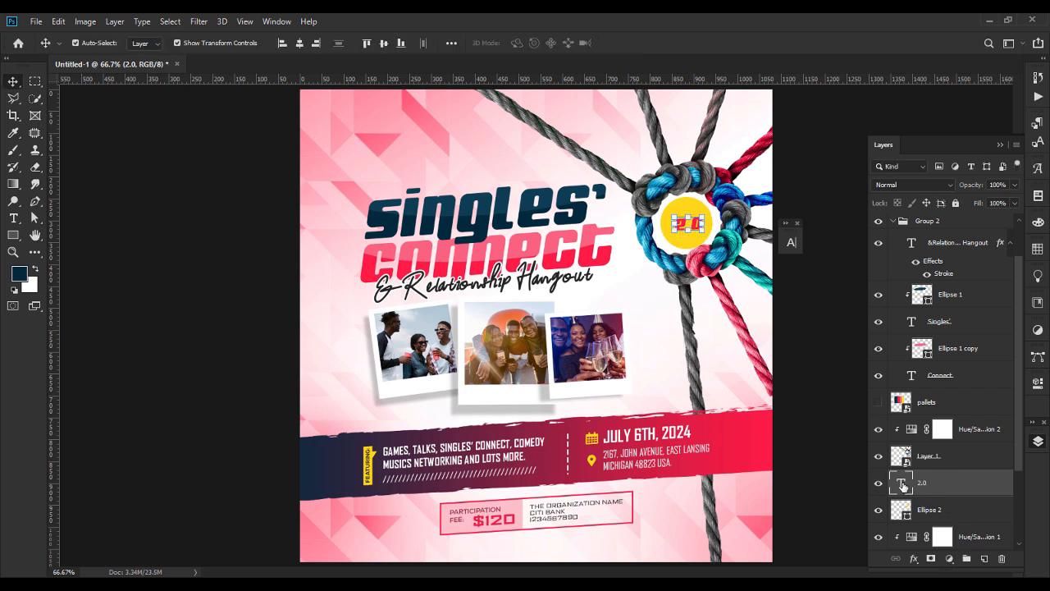
Colour the 2.0 text white (#ffffff).
{"action": "double_click", "coordinate": [902, 484]}
{"action": "left_click", "coordinate": [525, 45]}
{"action": "type", "text": "ffffff"}
{"action": "key", "text": "Return"}
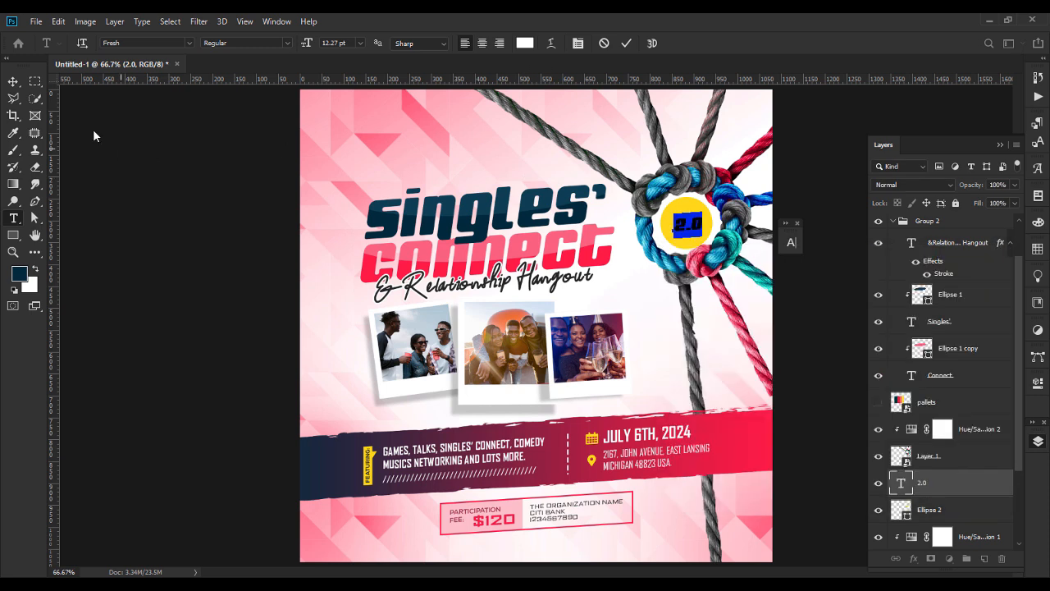
{"action": "left_click", "coordinate": [14, 83]}
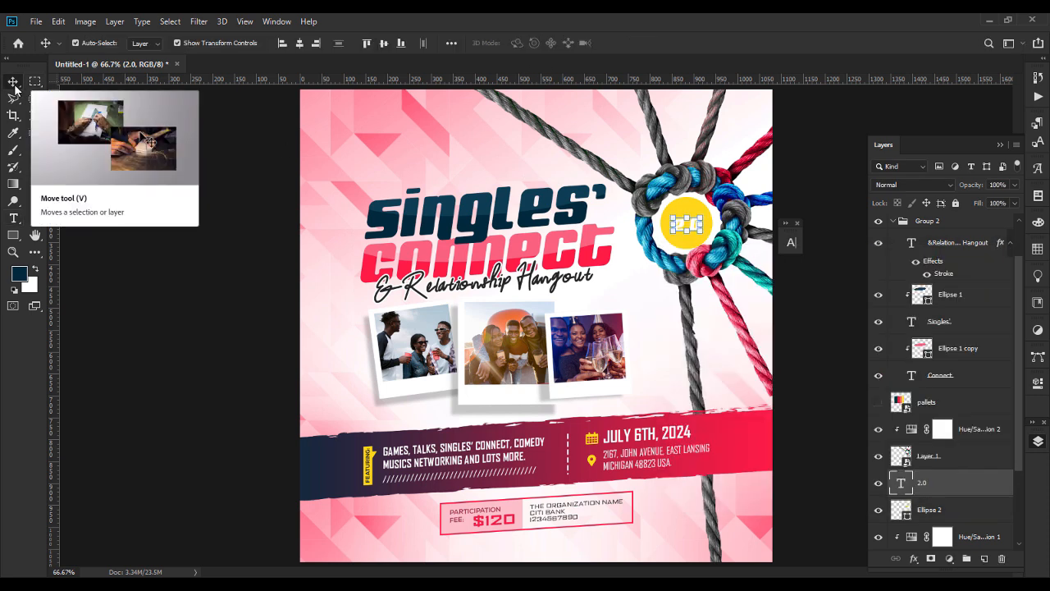
{"action": "left_click", "coordinate": [149, 376]}
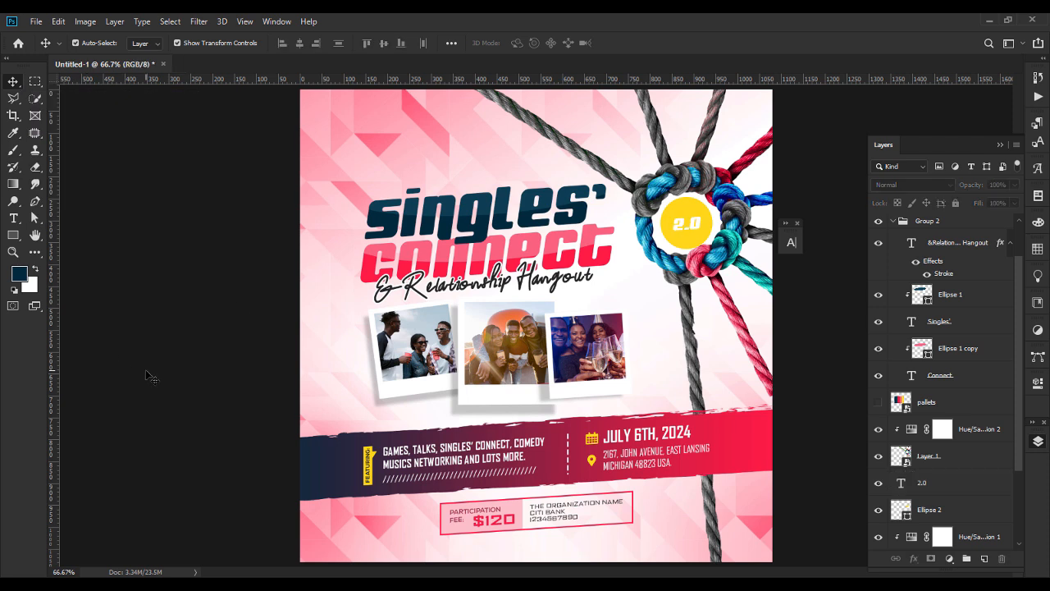
Drag the Gradient Fill 1 gradient so the upper part of the flyer is lighter.
{"action": "left_click", "coordinate": [430, 177]}
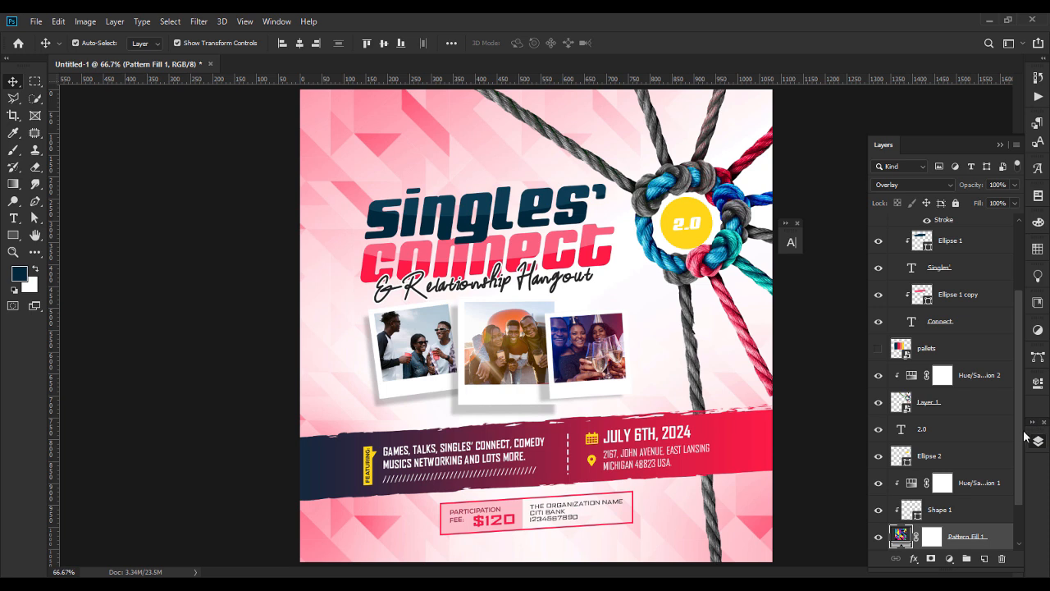
{"action": "left_click_drag", "start_coordinate": [1019, 438], "coordinate": [1021, 485]}
{"action": "left_click", "coordinate": [879, 510]}
{"action": "left_click", "coordinate": [879, 510]}
{"action": "left_click", "coordinate": [930, 510]}
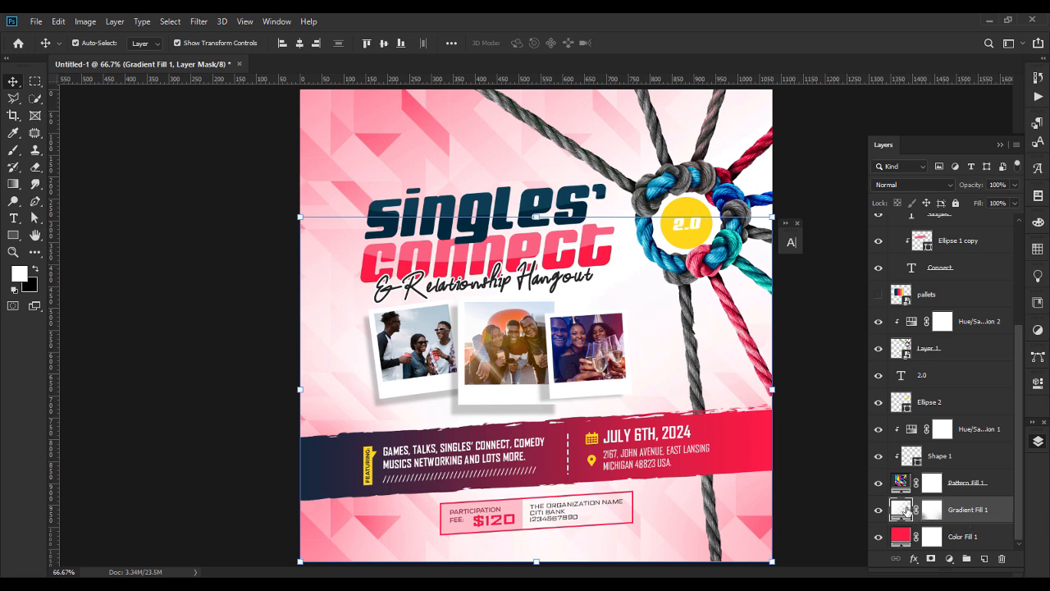
{"action": "double_click", "coordinate": [900, 509]}
{"action": "left_click_drag", "start_coordinate": [531, 249], "coordinate": [498, 255]}
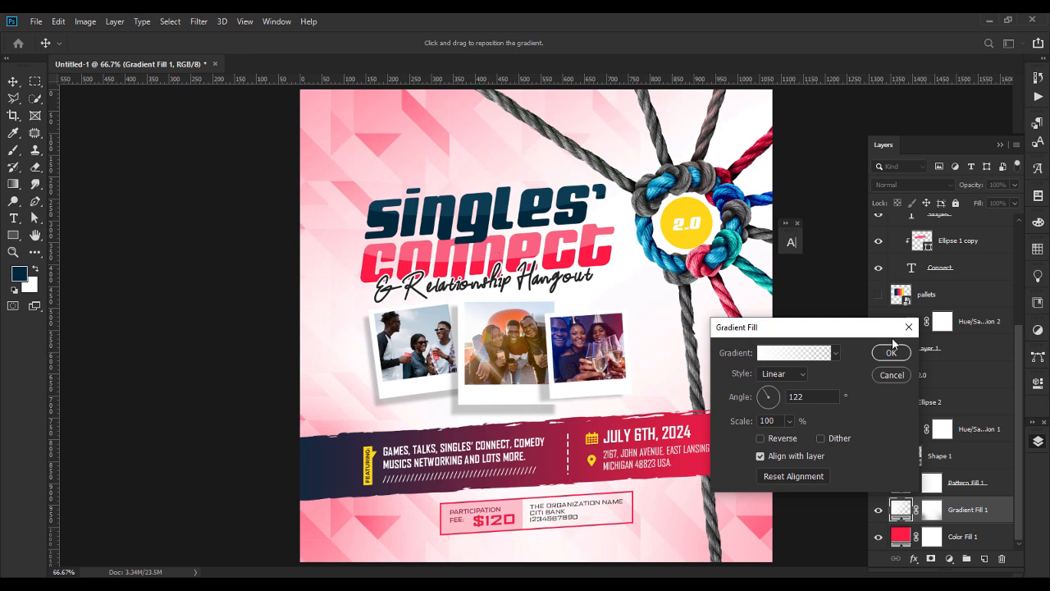
{"action": "left_click", "coordinate": [891, 352]}
Shift the Pattern Fill 1 triangle pattern down and left, keeping the same pattern at 74% scale.
{"action": "double_click", "coordinate": [901, 482]}
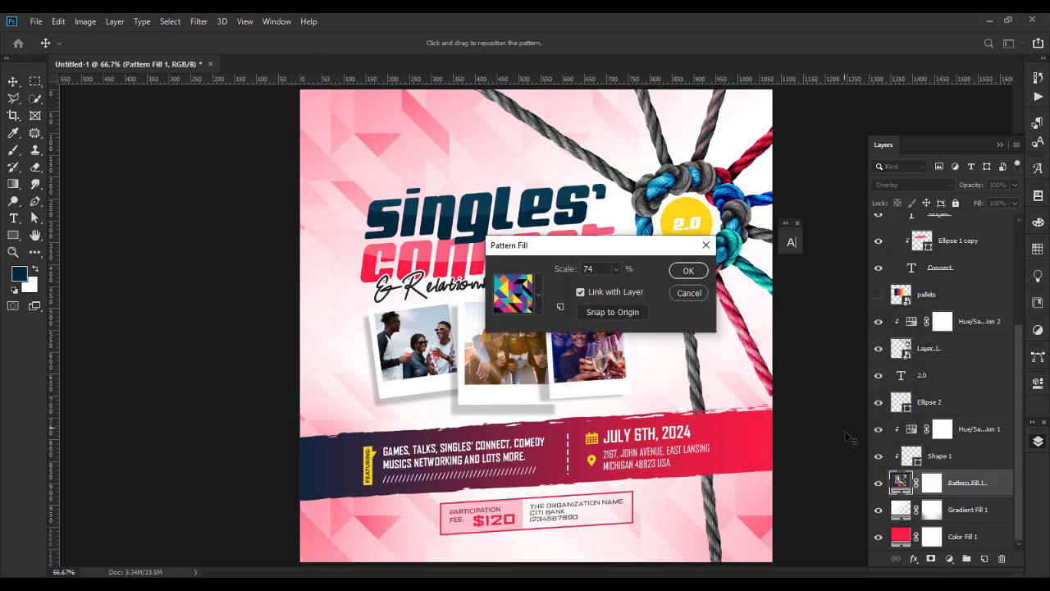
{"action": "left_click", "coordinate": [513, 301]}
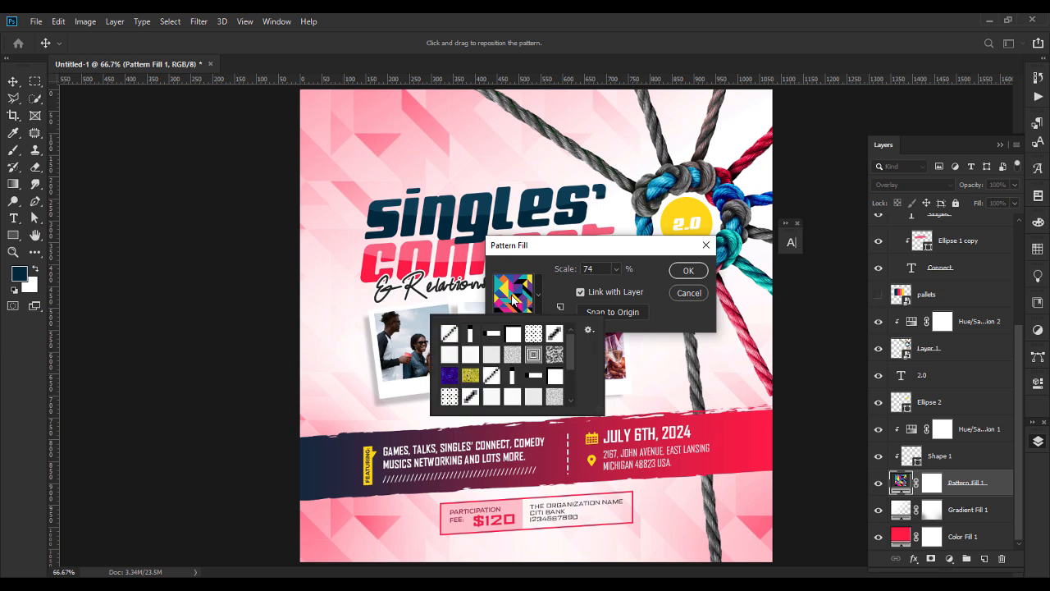
{"action": "left_click", "coordinate": [649, 257]}
{"action": "left_click_drag", "start_coordinate": [354, 137], "coordinate": [219, 156]}
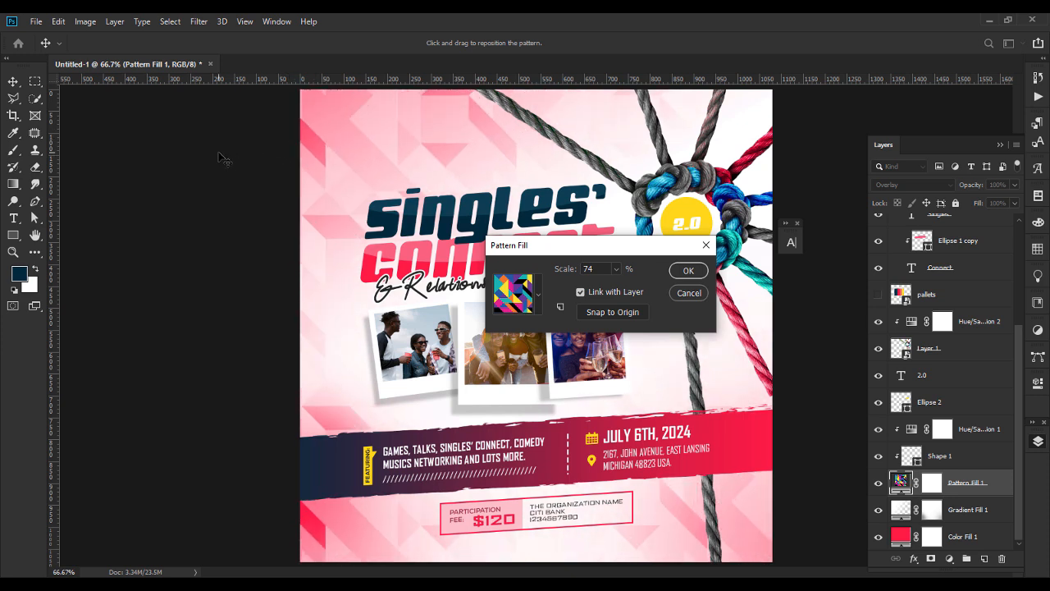
{"action": "key", "text": "Return"}
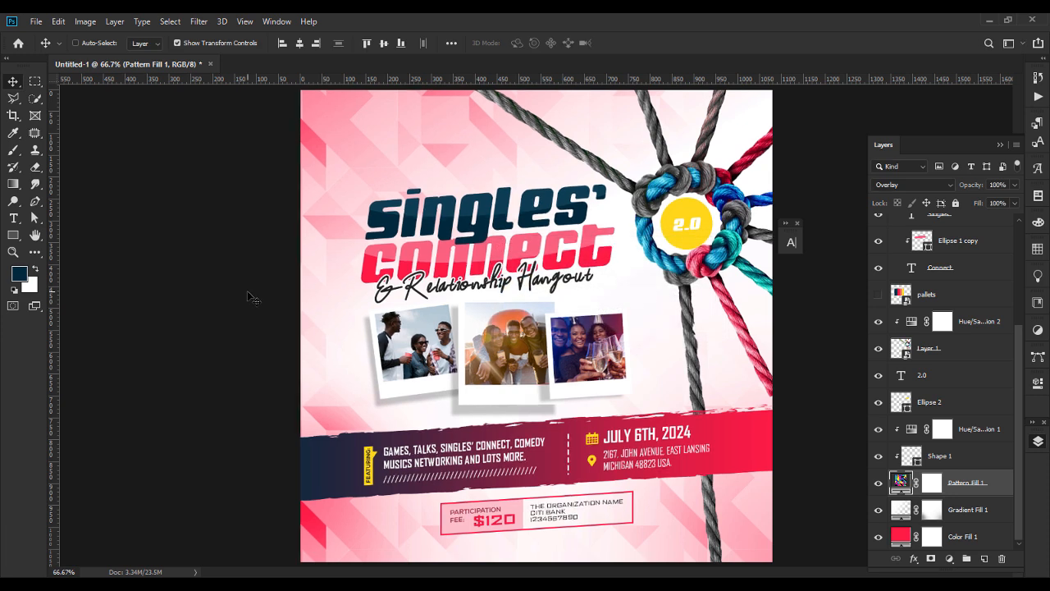
{"action": "key", "text": "ctrl+minus"}
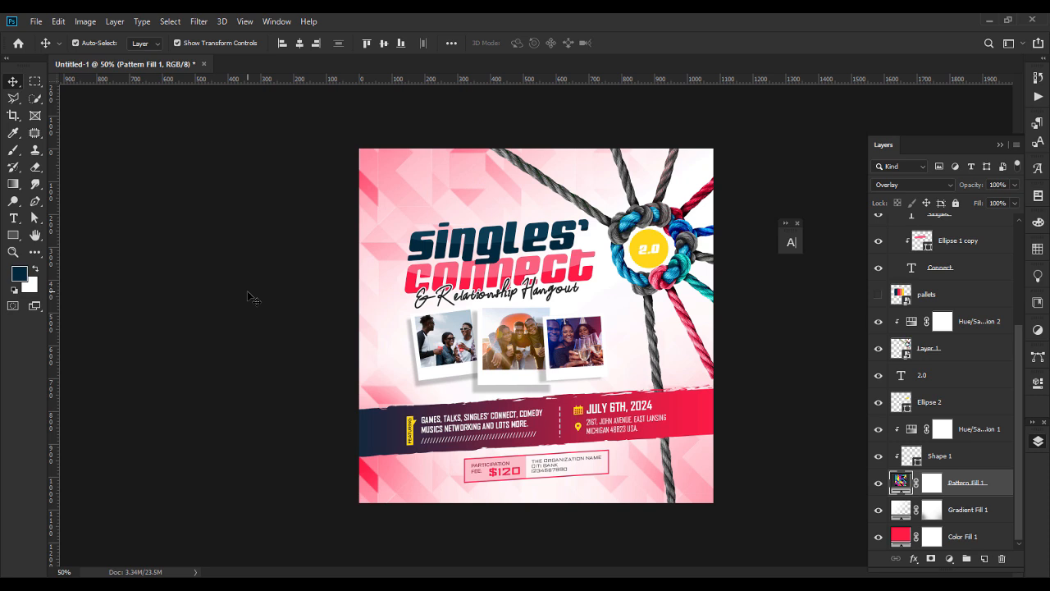